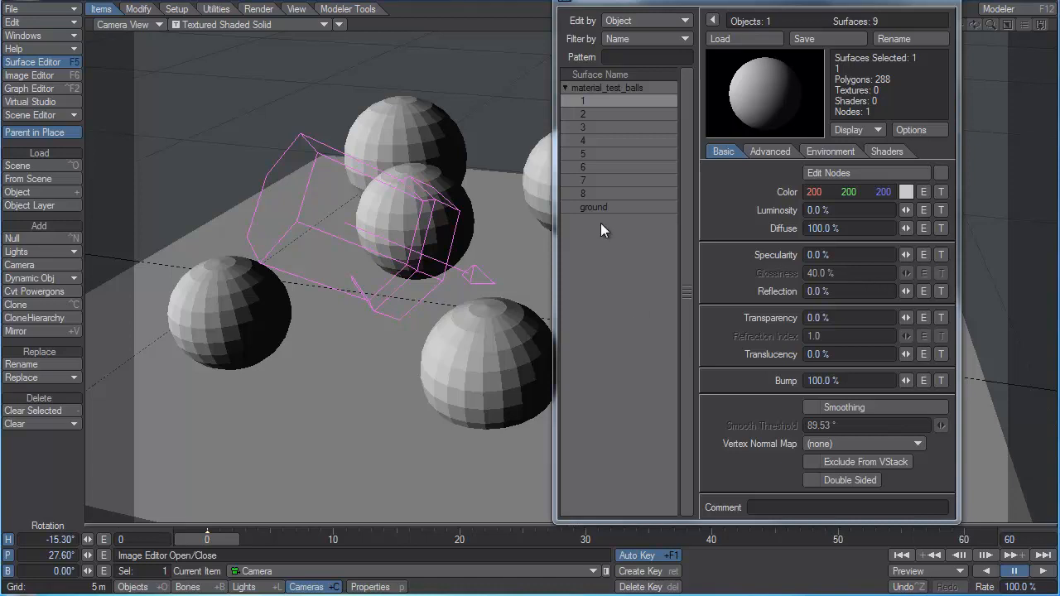
Examine the Node Editor for surface 1 of material_test_balls and close it again.
{"action": "left_click_drag", "start_coordinate": [719, 2], "coordinate": [623, 8]}
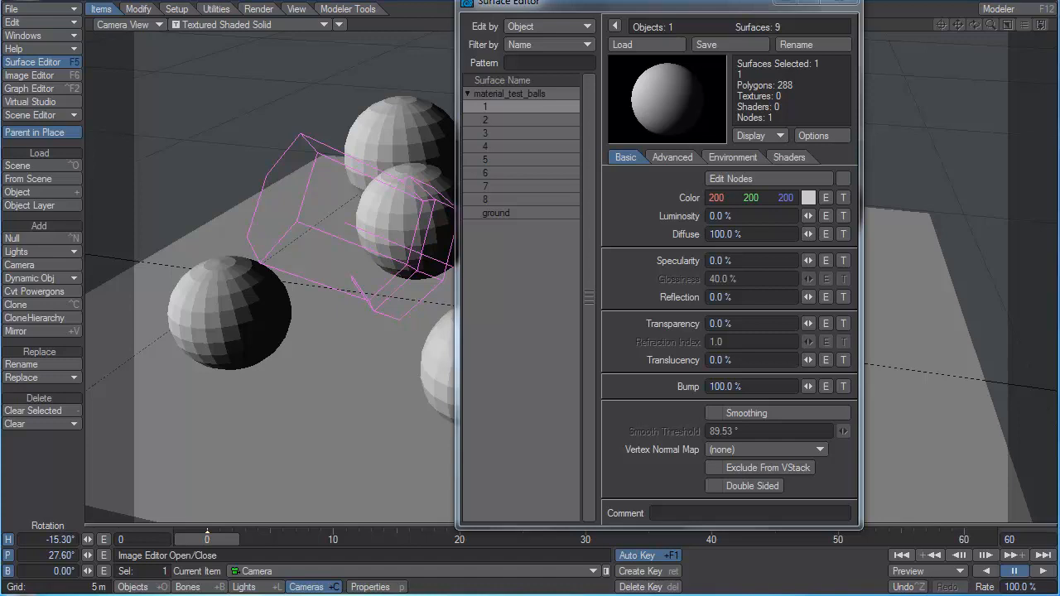
{"action": "left_click", "coordinate": [791, 178]}
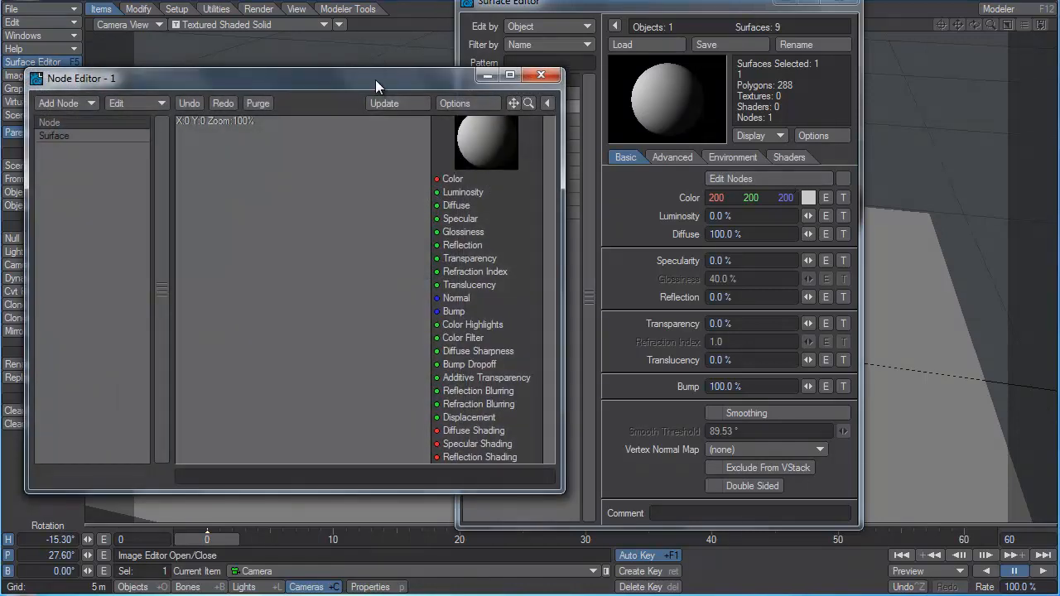
{"action": "left_click_drag", "start_coordinate": [375, 80], "coordinate": [469, 43]}
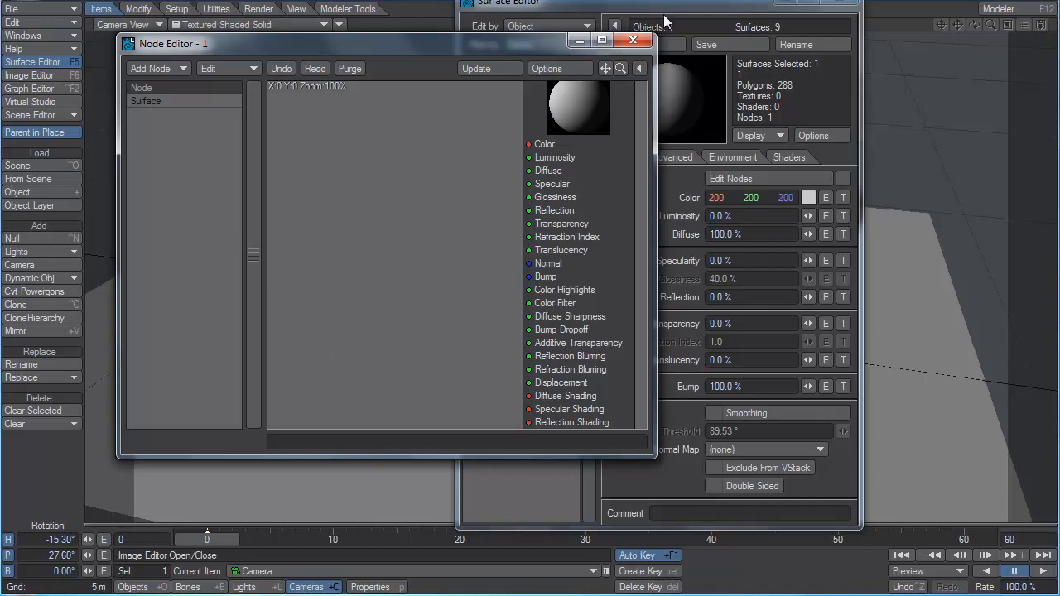
{"action": "left_click", "coordinate": [635, 39]}
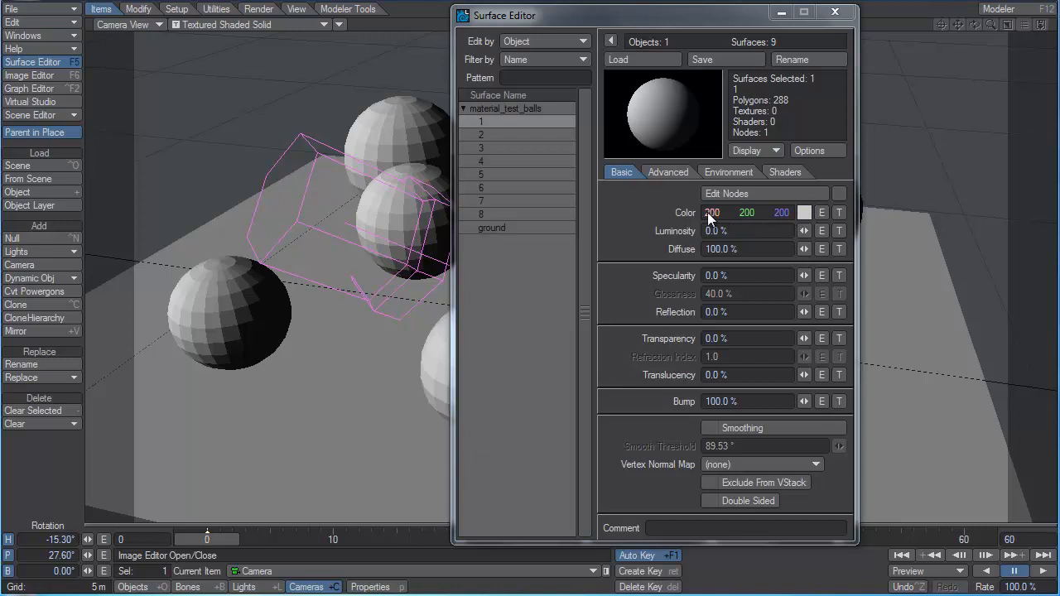
Try magenta, yellow-green and cyan on surface 1 by varying its RGB color, ending at 000, 255, 255.
{"action": "left_click_drag", "start_coordinate": [746, 214], "coordinate": [580, 214]}
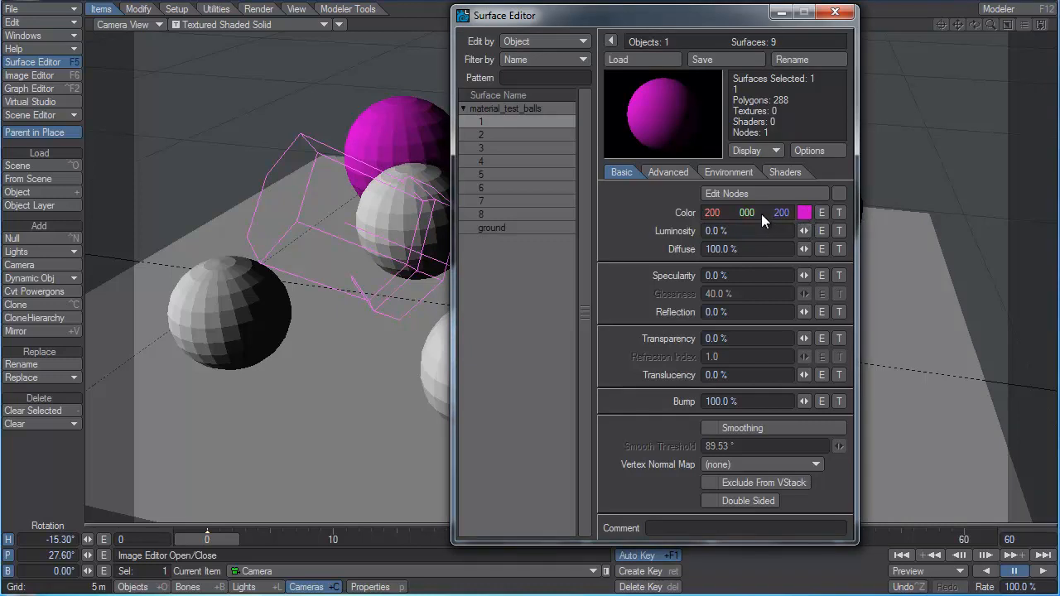
{"action": "left_click_drag", "start_coordinate": [743, 212], "coordinate": [778, 212]}
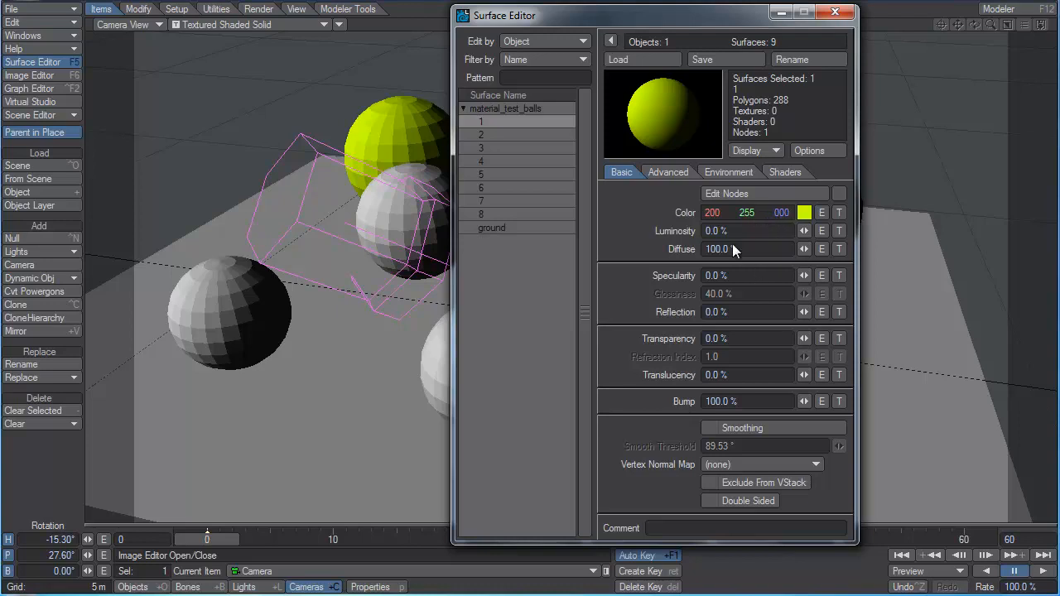
{"action": "left_click_drag", "start_coordinate": [713, 214], "coordinate": [833, 209]}
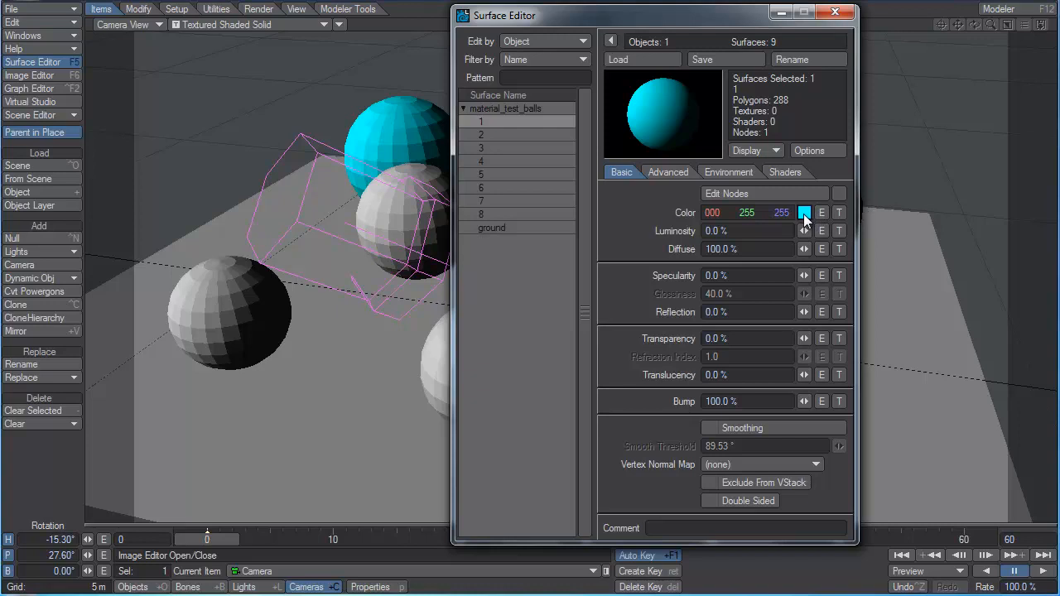
Try further color mixes on surface 1, including RGB 098, 255, 255, then 000, 207, 255 and 000, 255, 184.
{"action": "left_click_drag", "start_coordinate": [720, 213], "coordinate": [827, 226]}
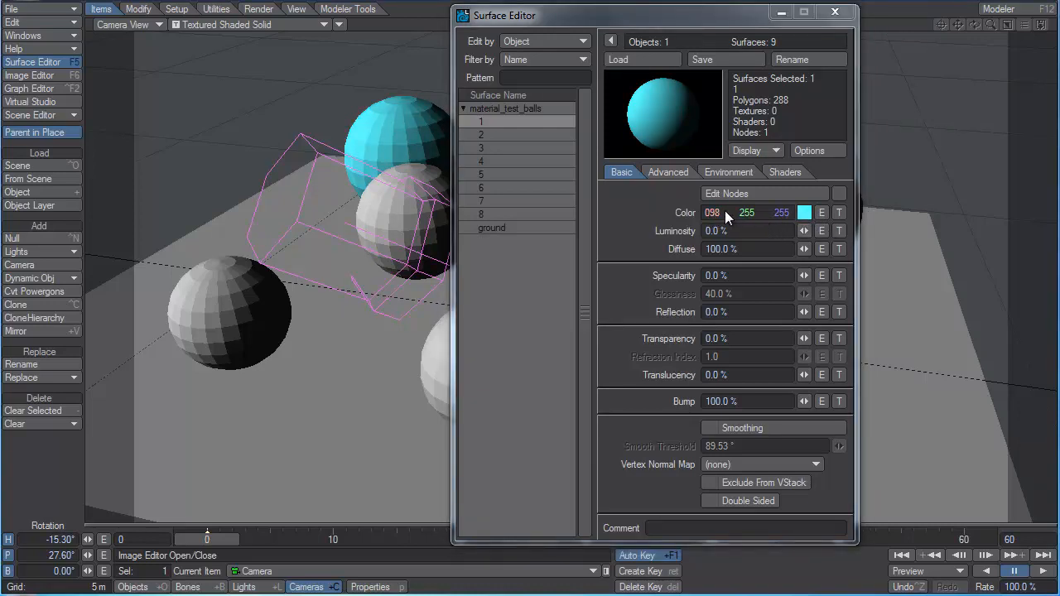
{"action": "left_click_drag", "start_coordinate": [722, 211], "coordinate": [641, 211]}
{"action": "left_click_drag", "start_coordinate": [751, 213], "coordinate": [710, 213]}
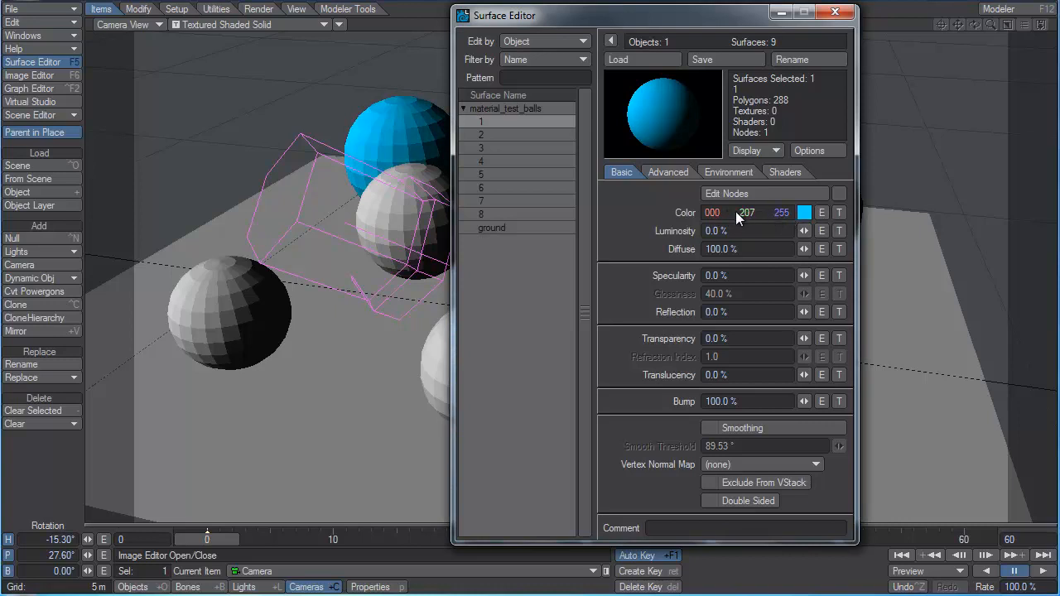
{"action": "left_click_drag", "start_coordinate": [736, 211], "coordinate": [784, 211]}
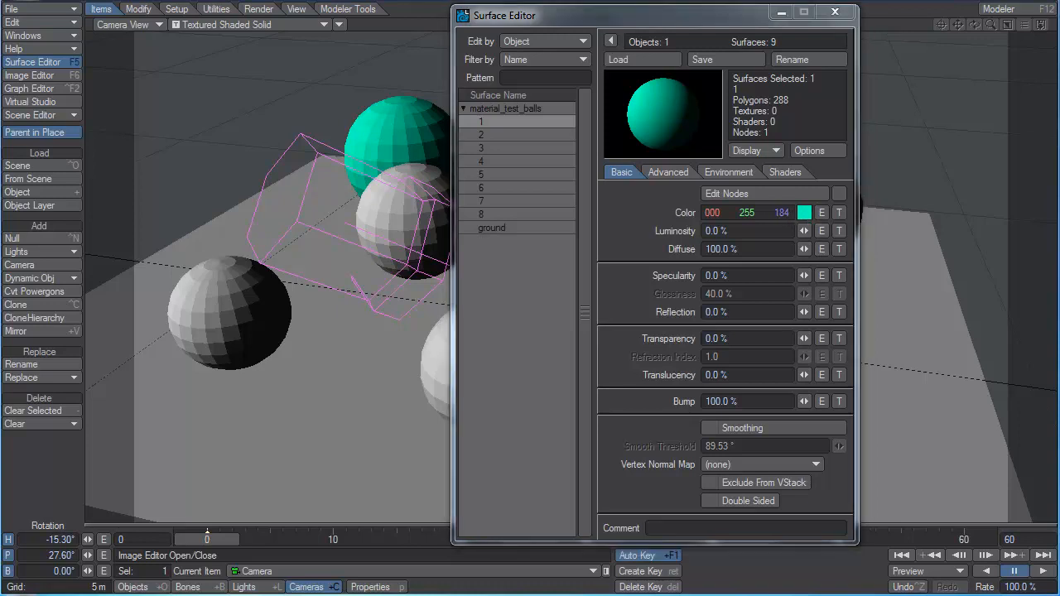
{"action": "left_click_drag", "start_coordinate": [780, 208], "coordinate": [839, 209]}
{"action": "left_click_drag", "start_coordinate": [719, 210], "coordinate": [930, 210]}
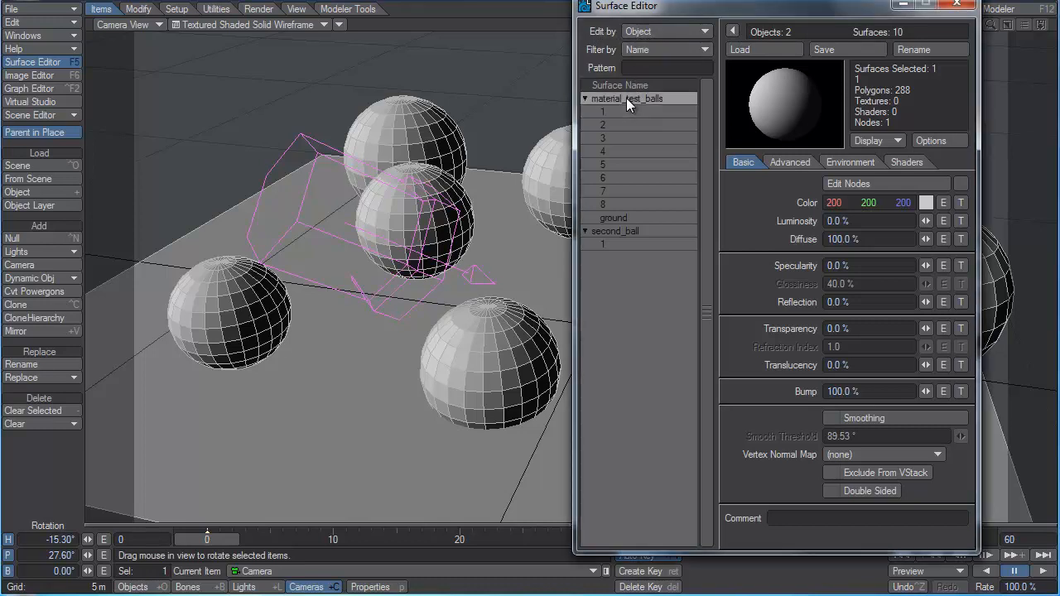
Move the Surface Editor out of the way and select material_test_balls, then second_ball, as the current object in the scene.
{"action": "left_click", "coordinate": [619, 232]}
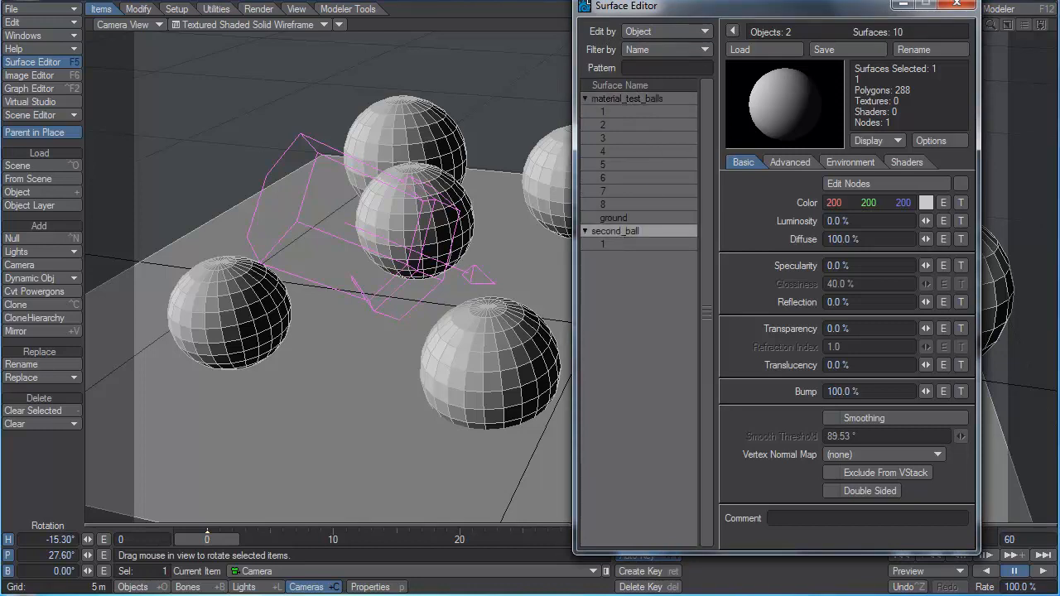
{"action": "left_click_drag", "start_coordinate": [866, 7], "coordinate": [452, 595]}
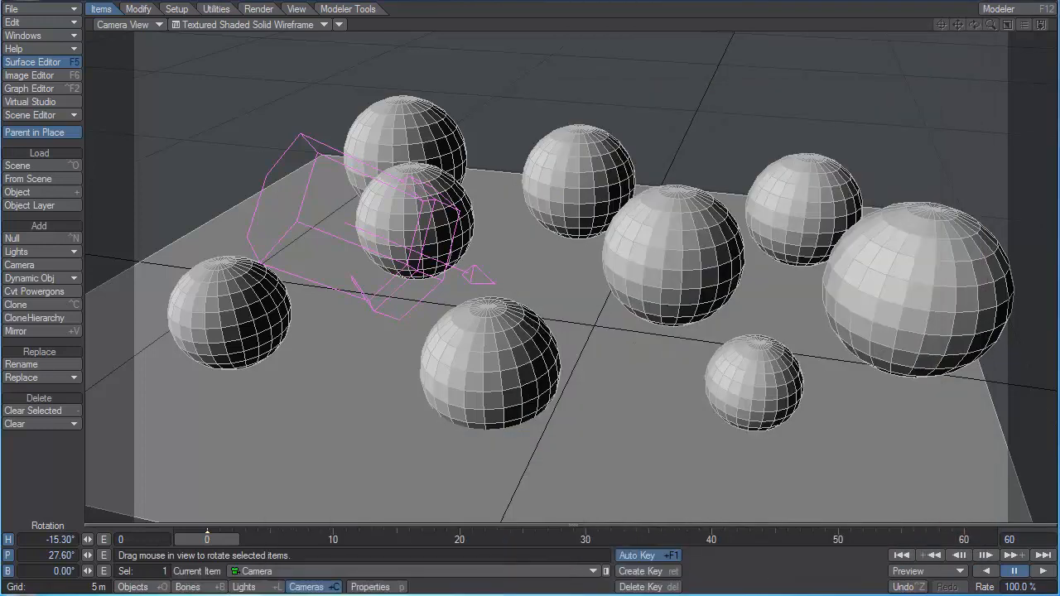
{"action": "left_click", "coordinate": [132, 587]}
{"action": "left_click", "coordinate": [276, 573]}
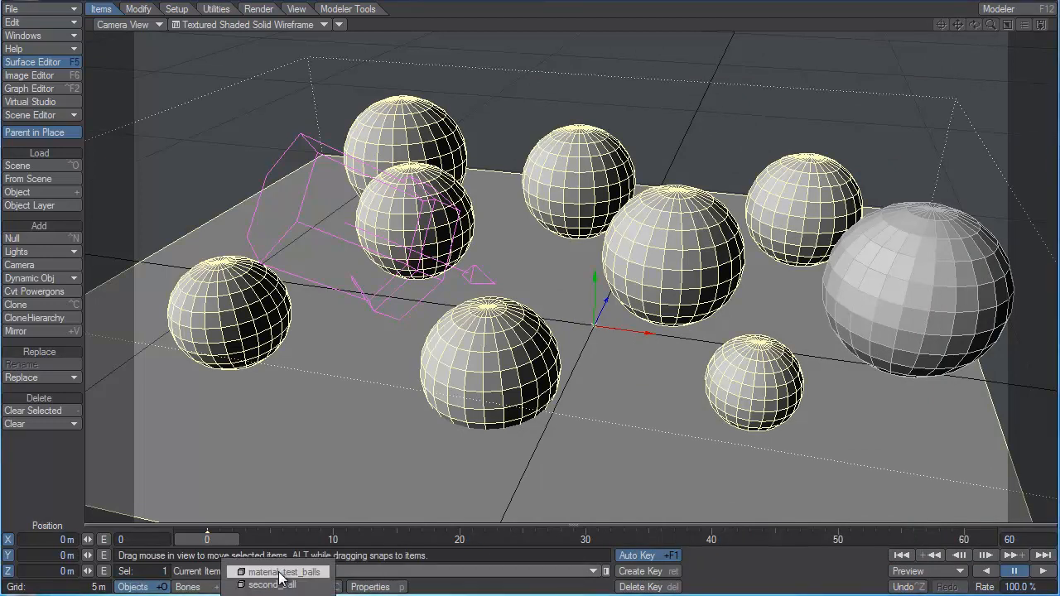
{"action": "left_click", "coordinate": [280, 573]}
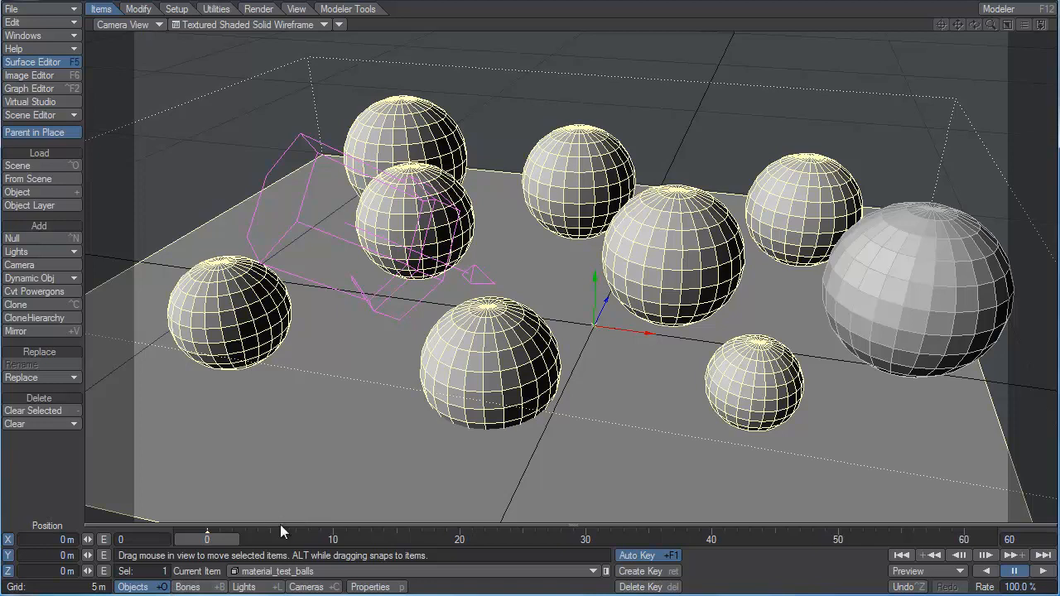
{"action": "left_click", "coordinate": [300, 570]}
{"action": "left_click", "coordinate": [313, 584]}
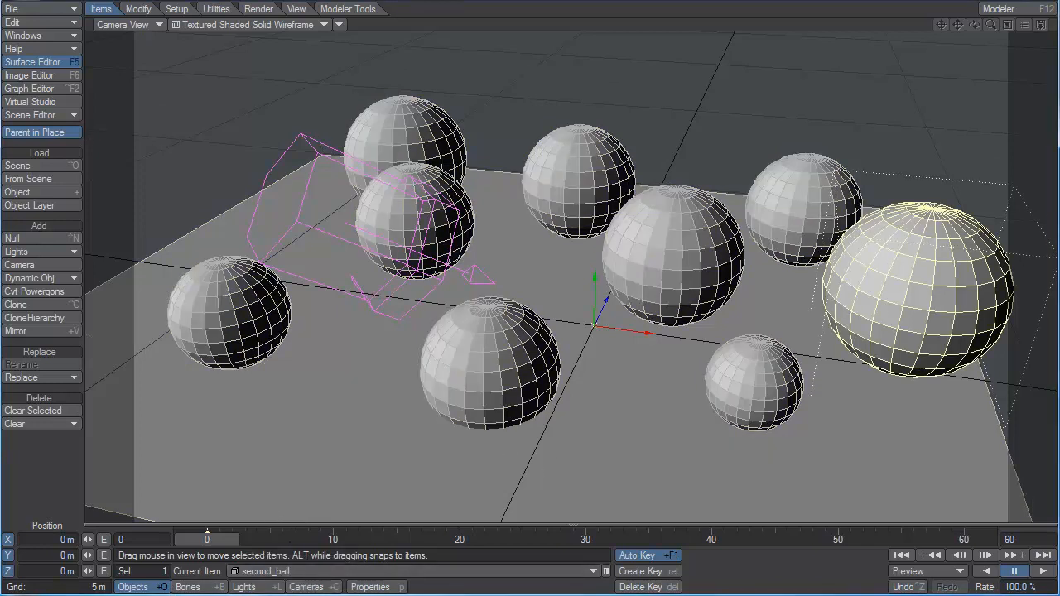
Reopen the Surface Editor and collapse and expand the surface lists of both objects, selecting surface 1 of second_ball.
{"action": "key", "text": "F5"}
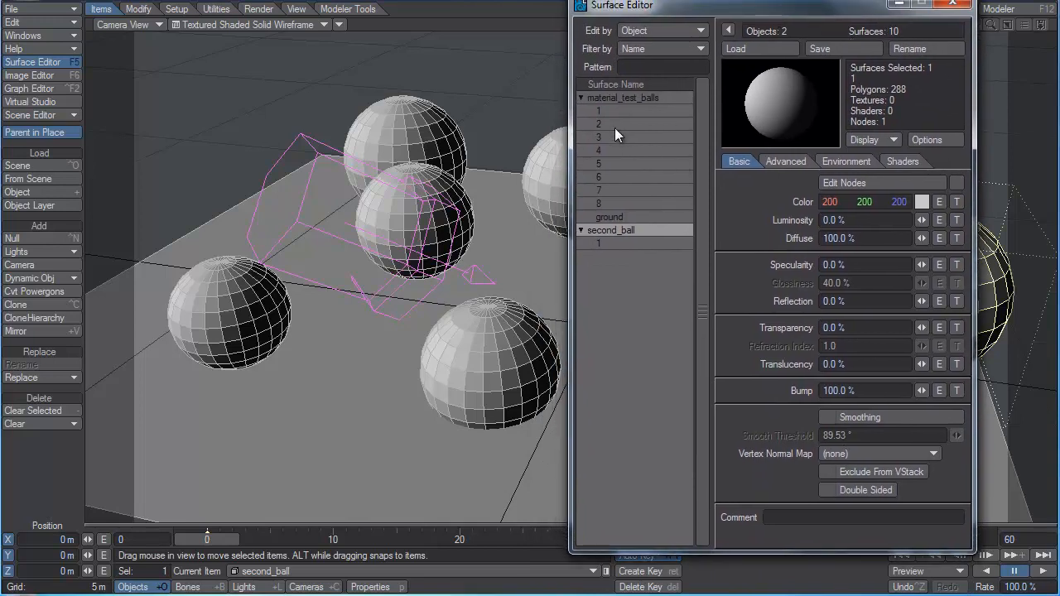
{"action": "left_click", "coordinate": [582, 98]}
{"action": "left_click", "coordinate": [581, 111]}
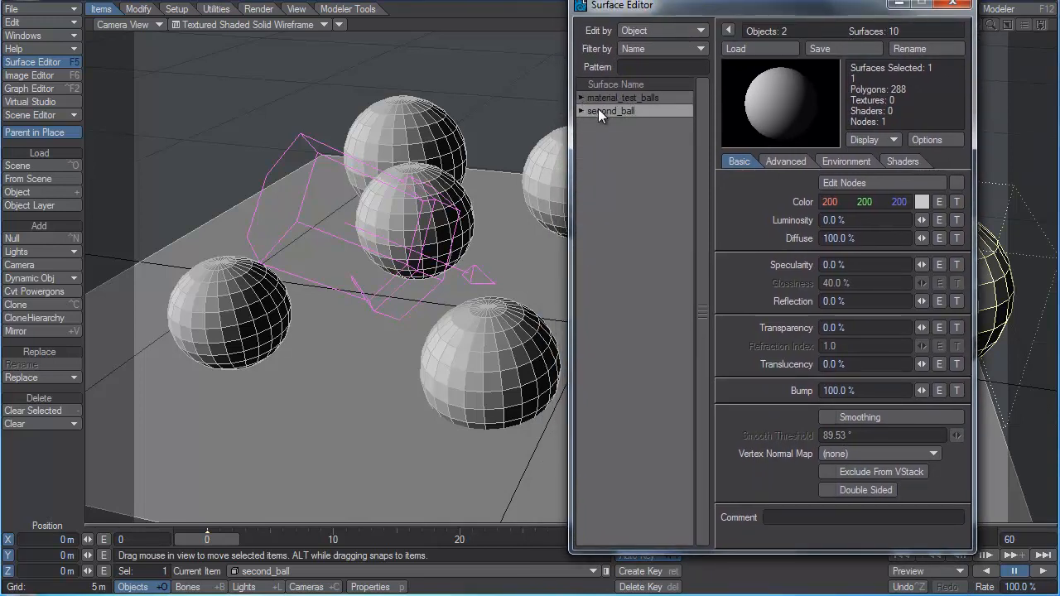
{"action": "left_click", "coordinate": [581, 111]}
{"action": "left_click", "coordinate": [606, 124]}
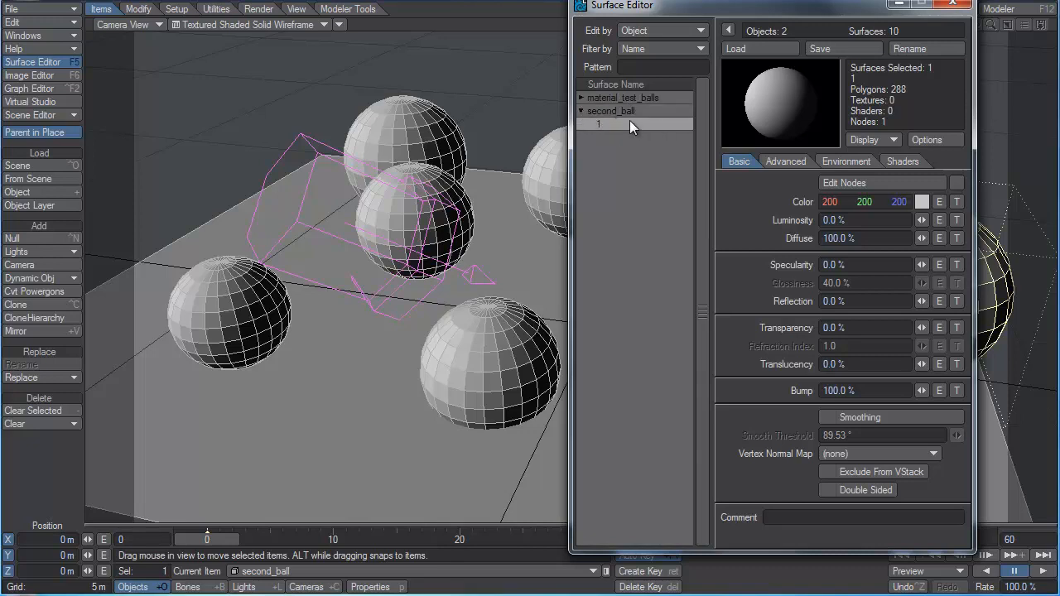
{"action": "left_click", "coordinate": [581, 98]}
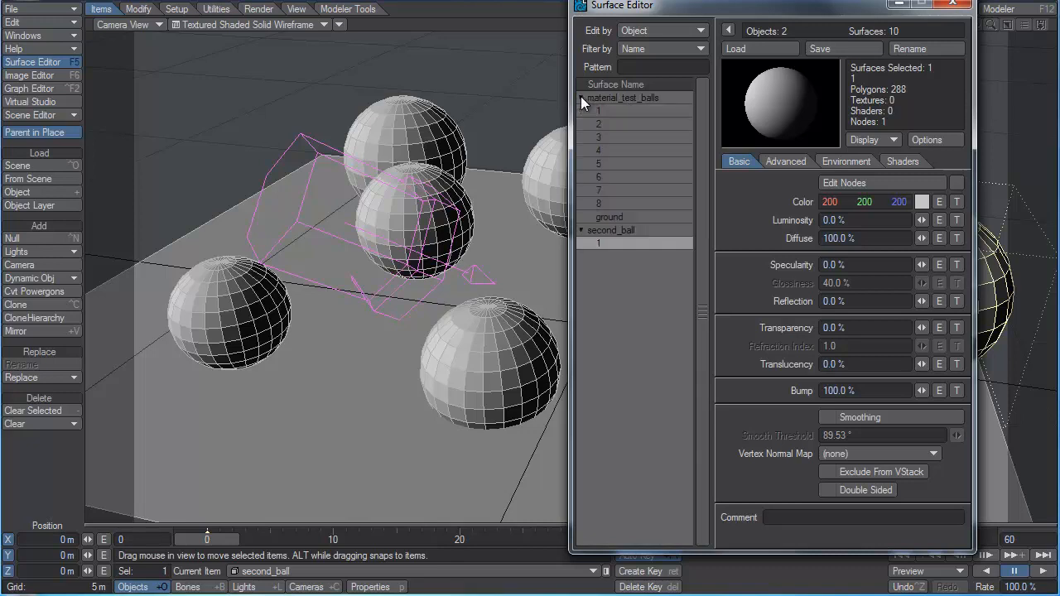
Look through the ground surface and surfaces 1 to 8 of material_test_balls, then check the two object entries.
{"action": "left_click", "coordinate": [615, 218]}
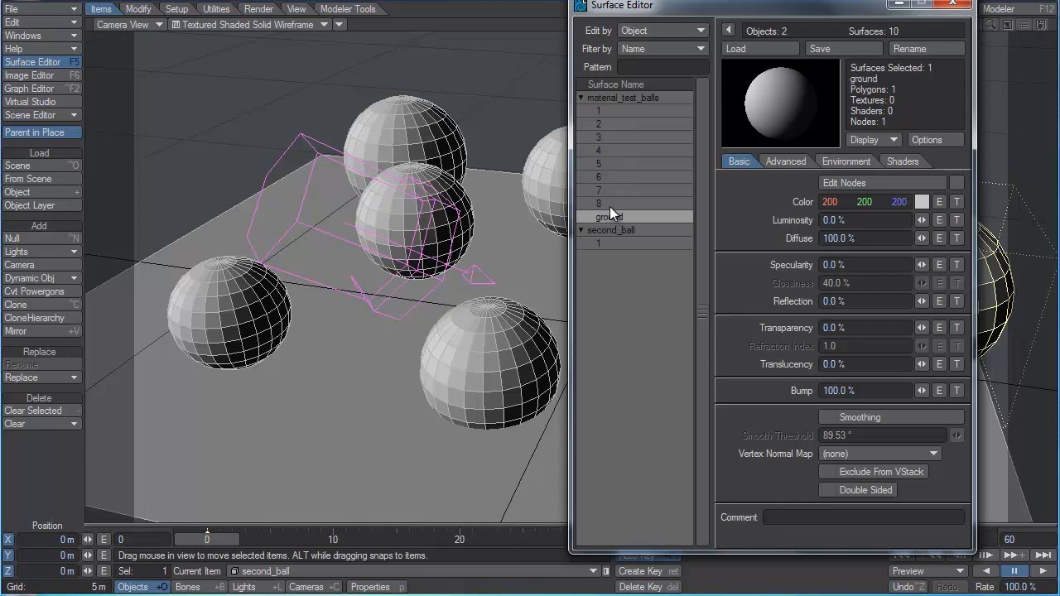
{"action": "left_click", "coordinate": [605, 111]}
{"action": "left_click", "coordinate": [605, 124]}
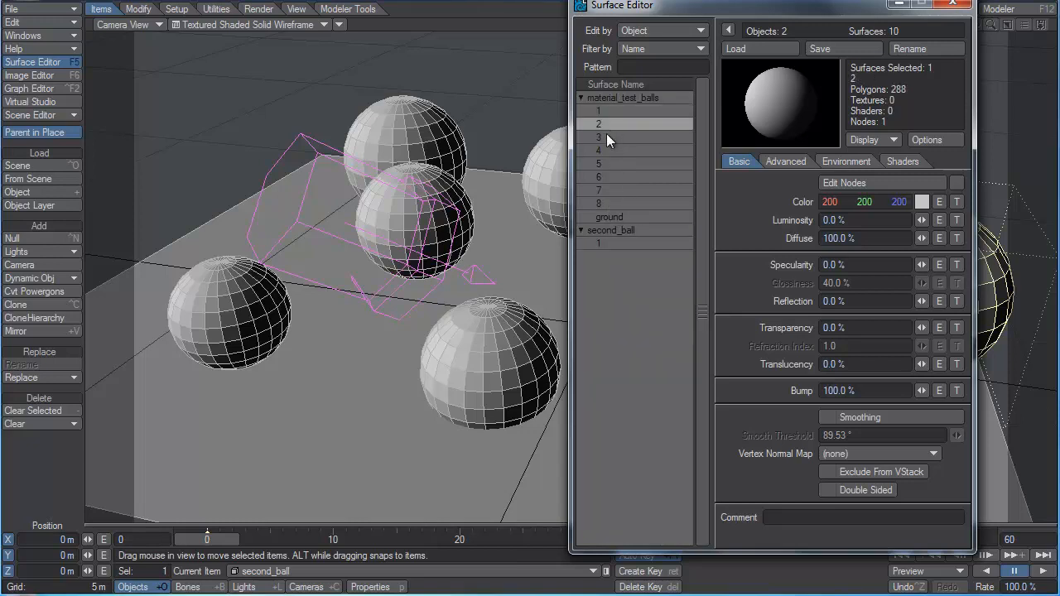
{"action": "left_click", "coordinate": [607, 138]}
{"action": "left_click", "coordinate": [606, 151]}
{"action": "left_click", "coordinate": [608, 164]}
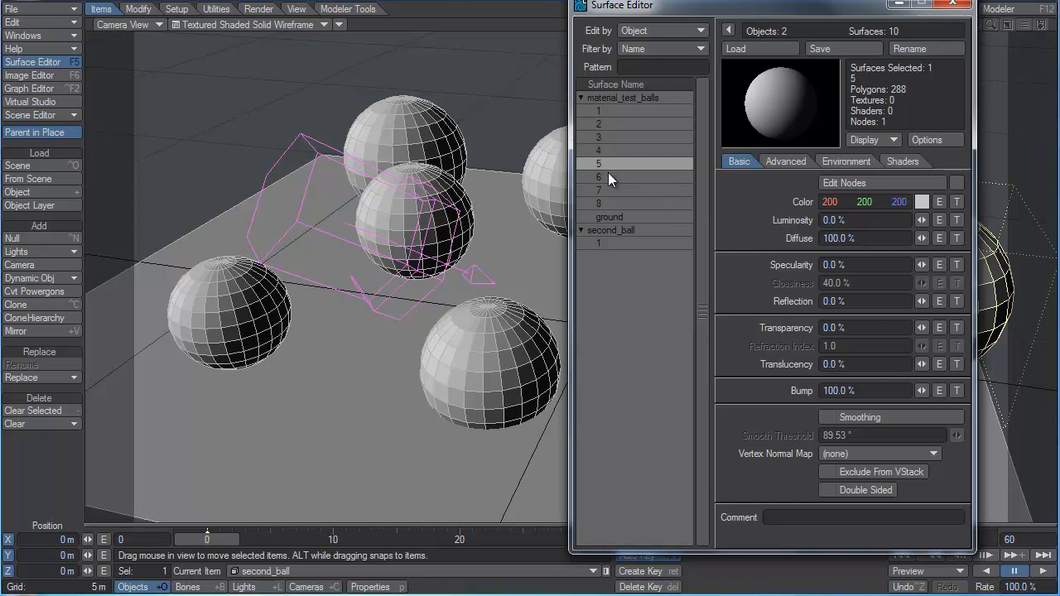
{"action": "left_click", "coordinate": [608, 176]}
{"action": "left_click", "coordinate": [608, 189]}
{"action": "left_click", "coordinate": [610, 204]}
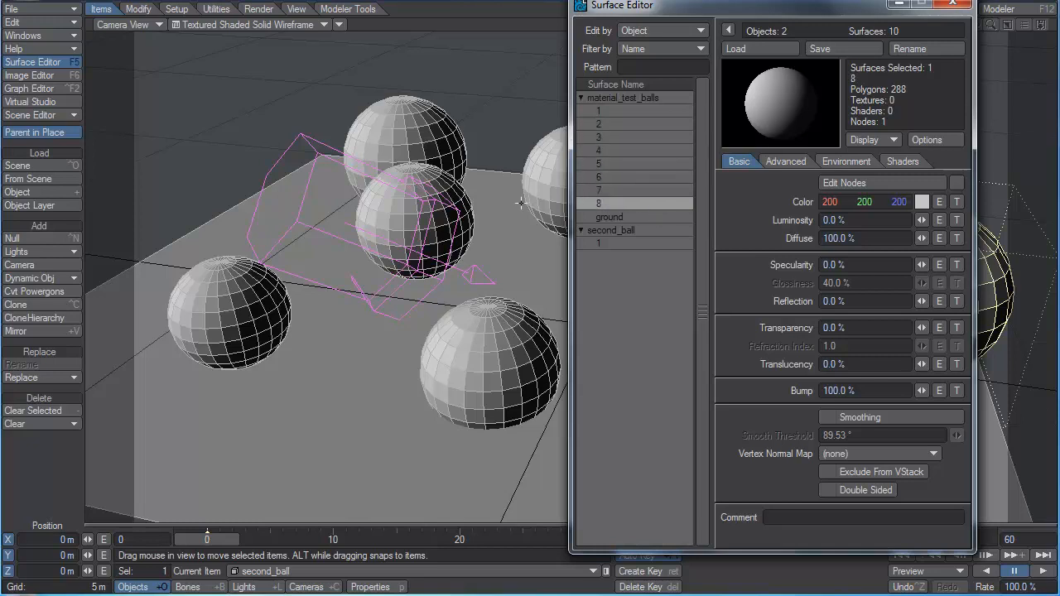
{"action": "left_click", "coordinate": [610, 99]}
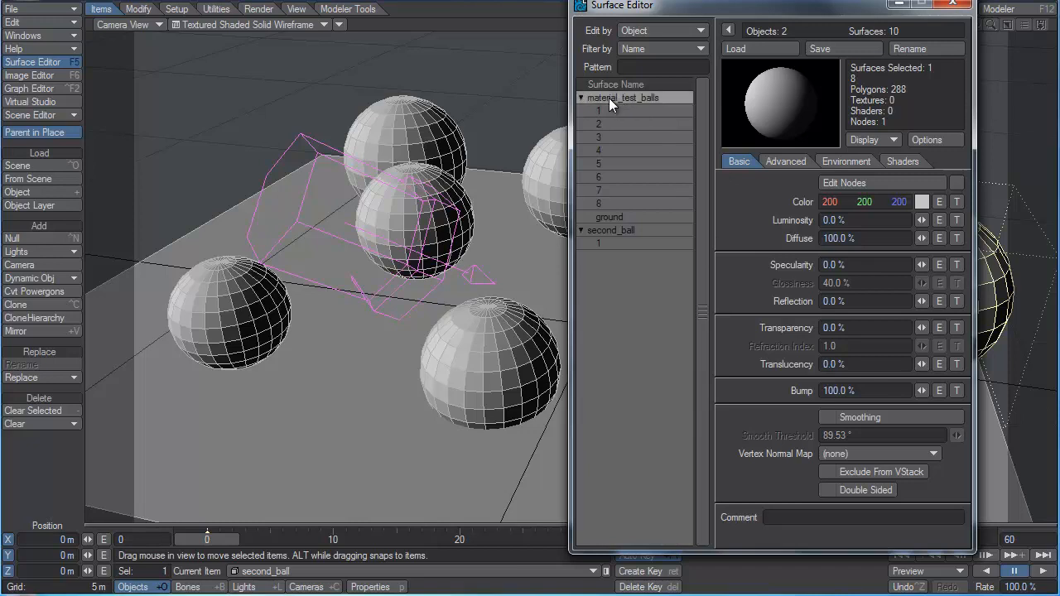
{"action": "left_click", "coordinate": [605, 233]}
Compare surface 1 of material_test_balls with the same-named surface of second_ball in the Surface Editor.
{"action": "left_click_drag", "start_coordinate": [858, 7], "coordinate": [765, 73]}
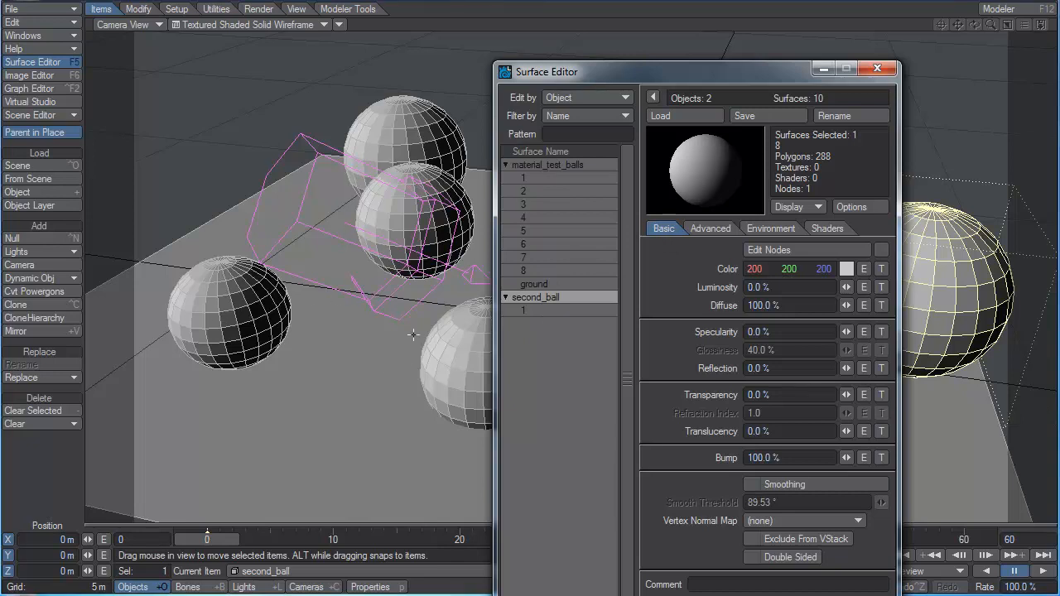
{"action": "left_click", "coordinate": [535, 178]}
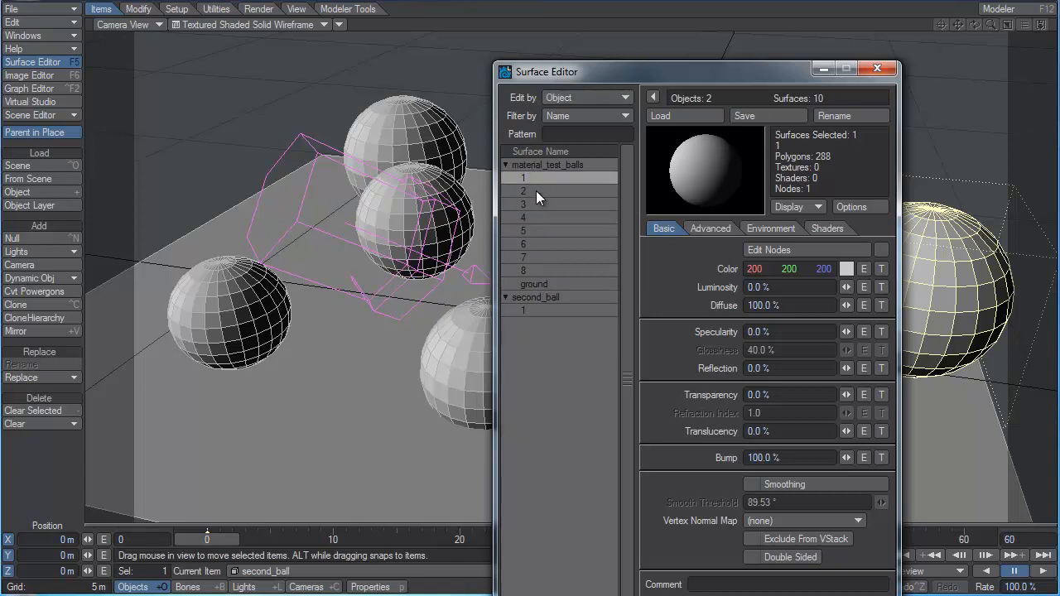
{"action": "left_click", "coordinate": [536, 296]}
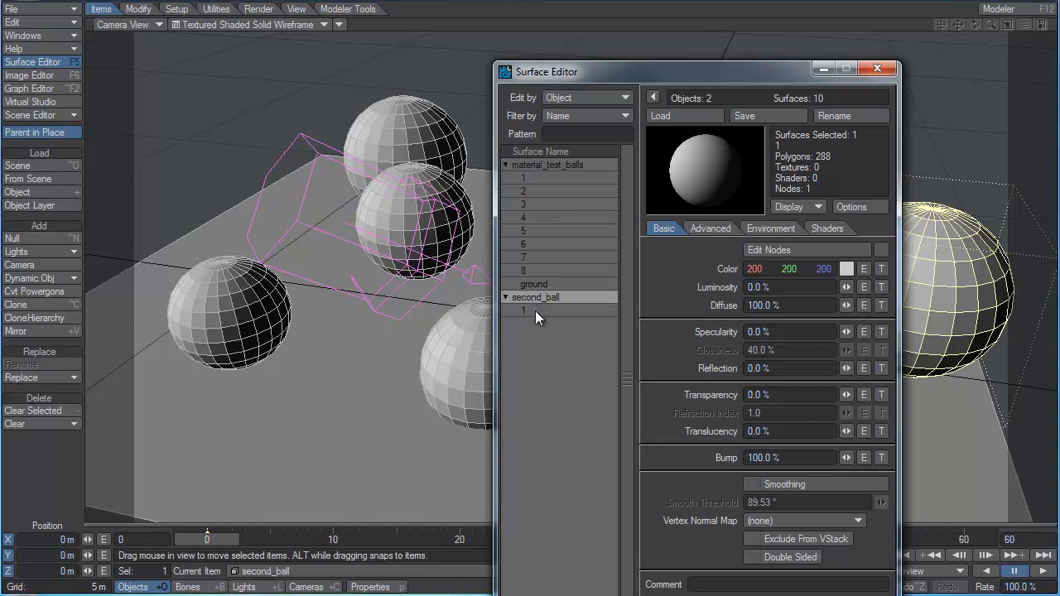
{"action": "left_click", "coordinate": [536, 312]}
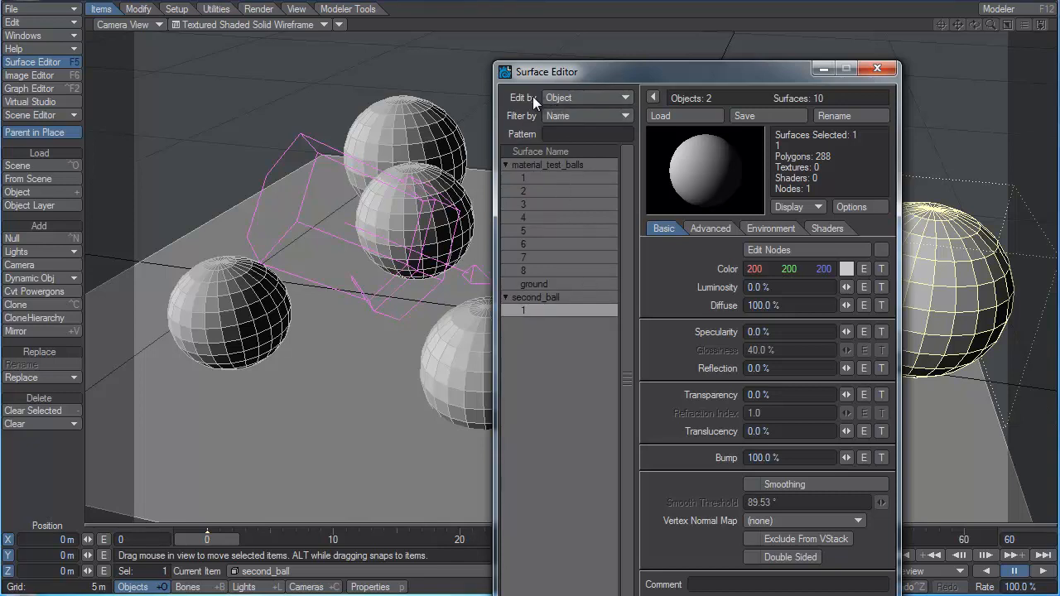
Switch surface editing to Scene, agree to edit same-named surfaces as one, and set surface 1's luminosity to 100%.
{"action": "left_click", "coordinate": [567, 98]}
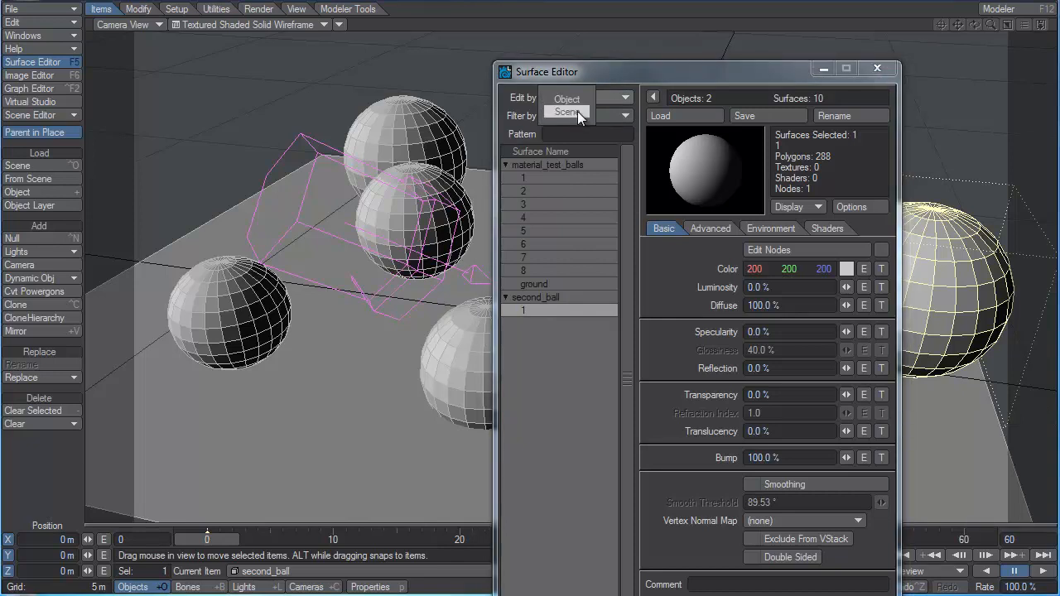
{"action": "left_click", "coordinate": [577, 111]}
{"action": "left_click_drag", "start_coordinate": [652, 365], "coordinate": [637, 208]}
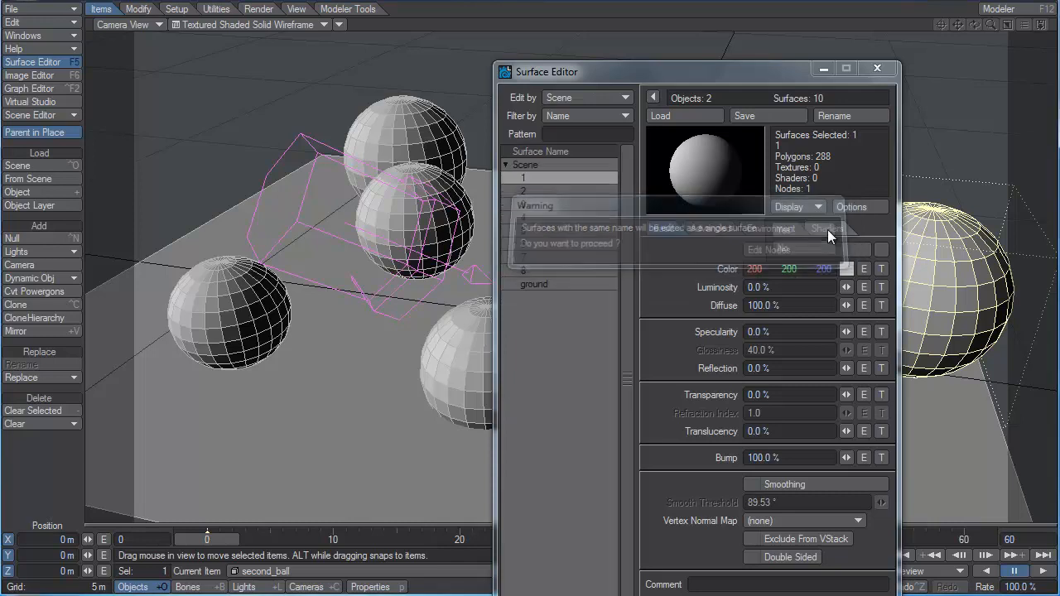
{"action": "left_click", "coordinate": [828, 230]}
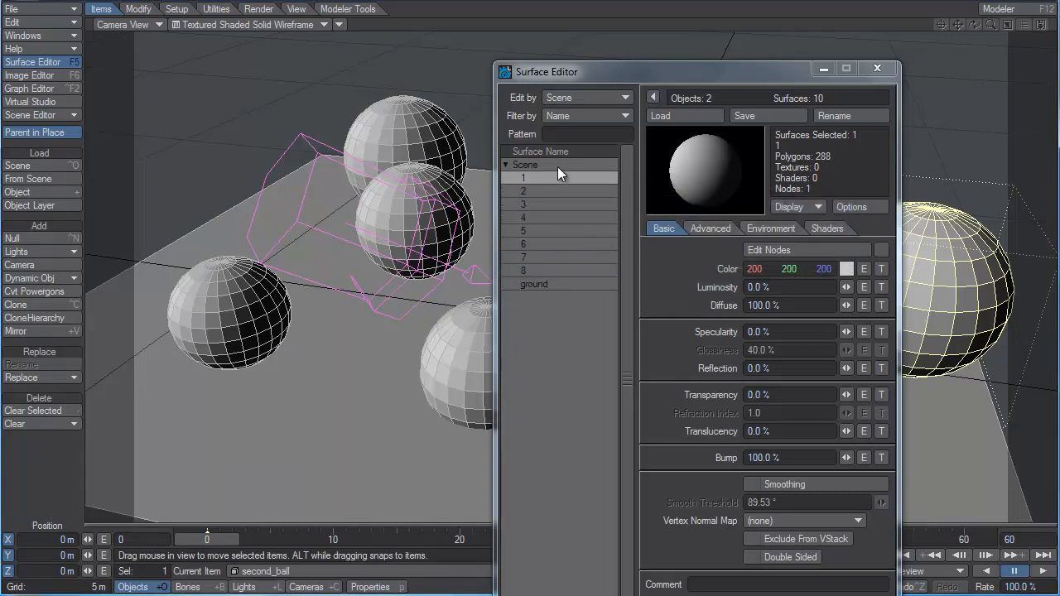
{"action": "left_click_drag", "start_coordinate": [630, 73], "coordinate": [608, 65]}
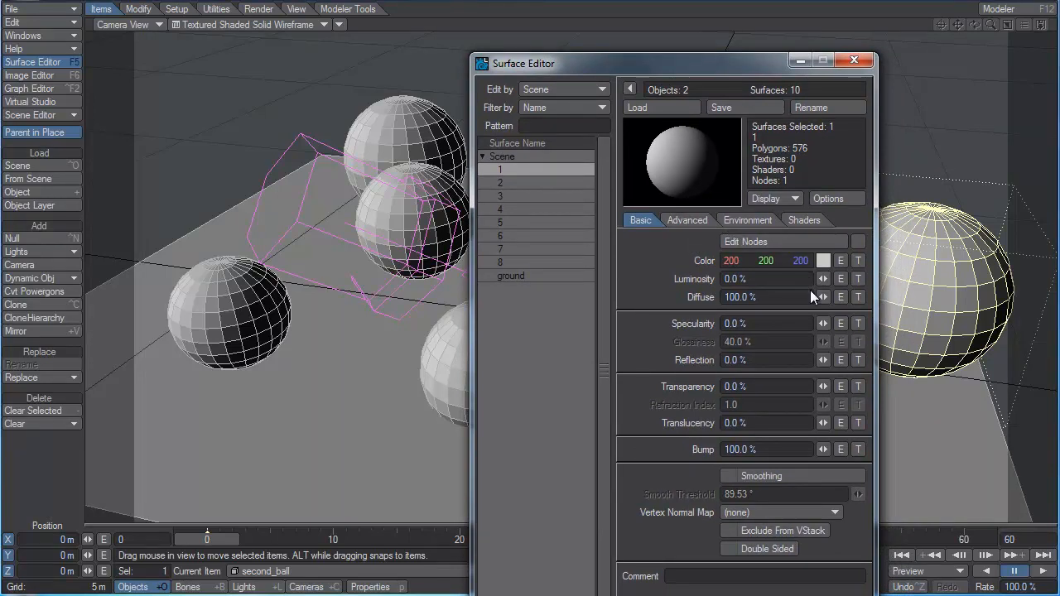
{"action": "left_click_drag", "start_coordinate": [824, 279], "coordinate": [907, 279]}
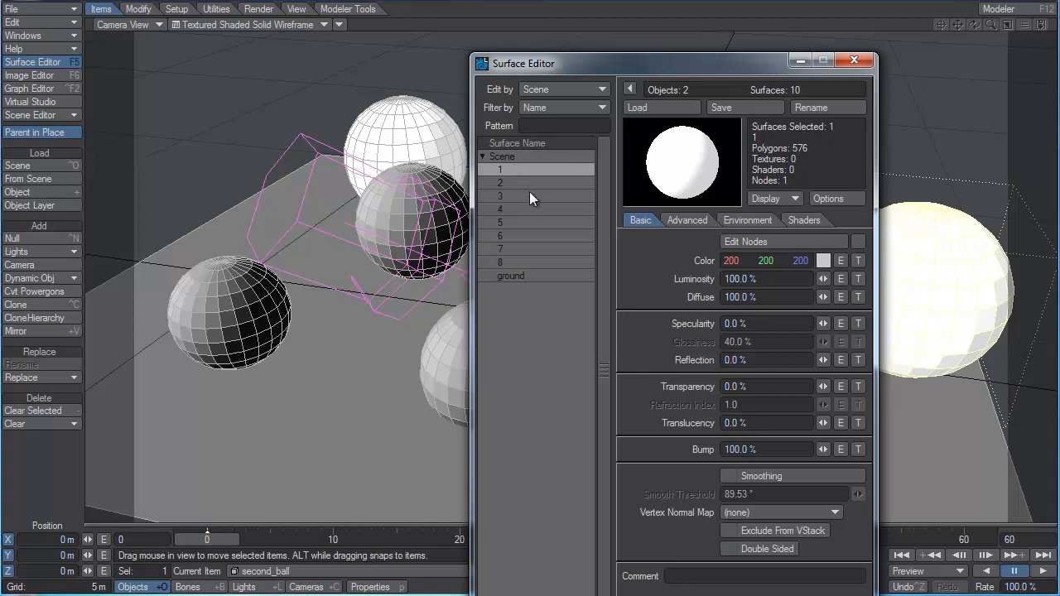
Switch surface editing back to Object and set the luminosity of surface 1 in both material_test_balls and second_ball to 0%.
{"action": "left_click", "coordinate": [542, 94]}
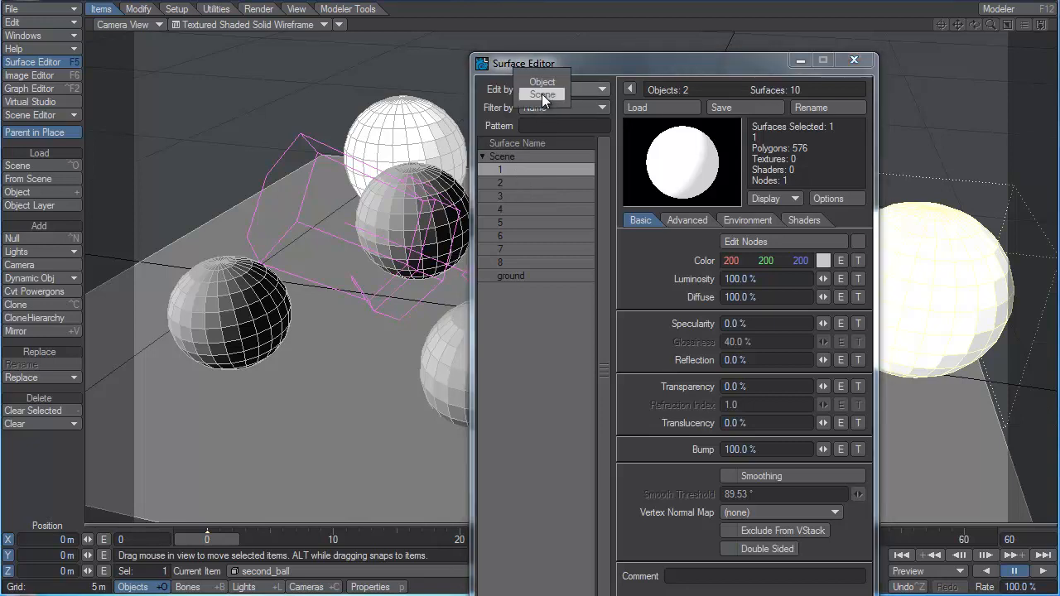
{"action": "left_click", "coordinate": [543, 83]}
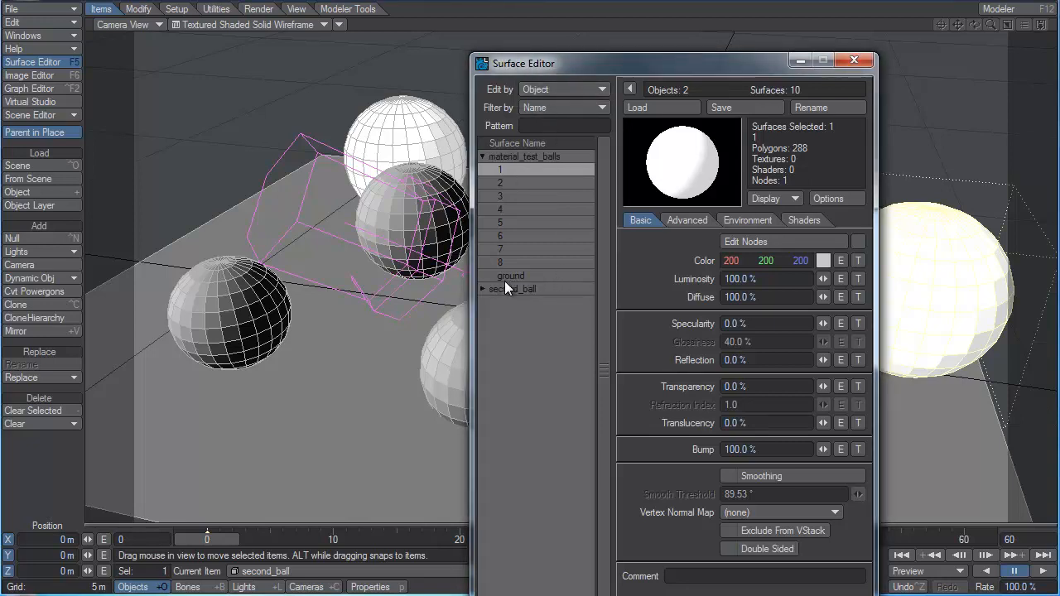
{"action": "left_click", "coordinate": [482, 289]}
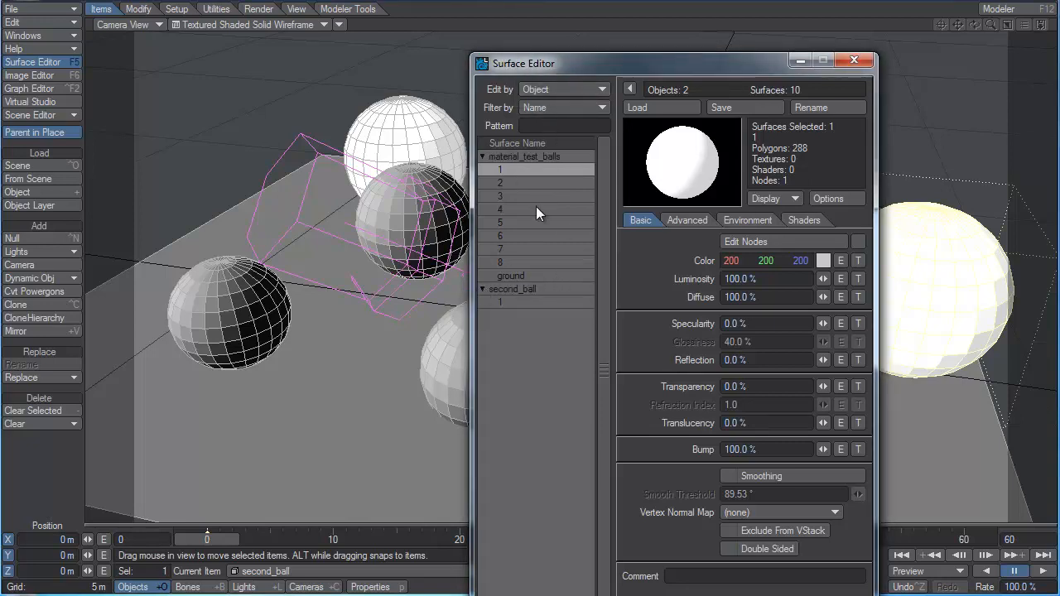
{"action": "left_click", "coordinate": [518, 304], "text": "shift"}
{"action": "left_click", "coordinate": [509, 171]}
{"action": "left_click", "coordinate": [522, 303], "text": "ctrl"}
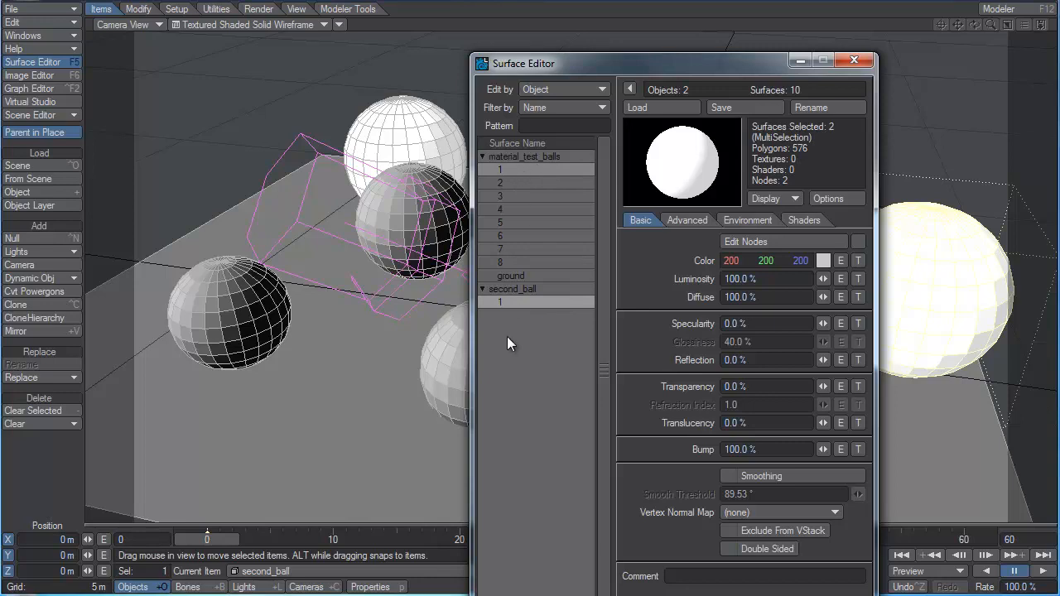
{"action": "left_click_drag", "start_coordinate": [824, 281], "coordinate": [197, 248]}
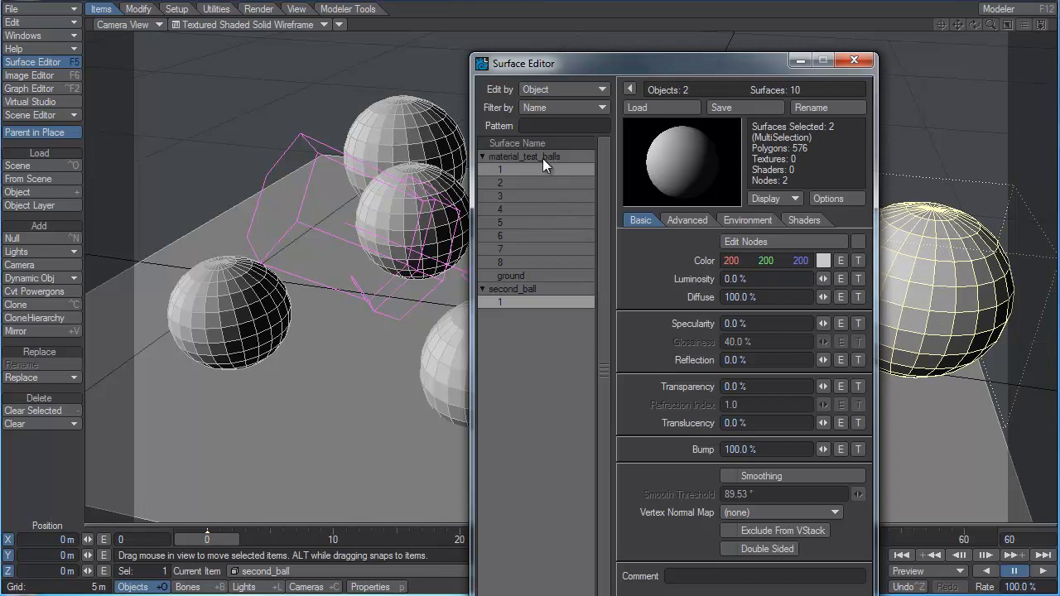
Check the two object entries with surface 1 of material_test_balls selected, and review the surface filter options, keeping Name.
{"action": "left_click", "coordinate": [543, 157]}
{"action": "left_click", "coordinate": [508, 290]}
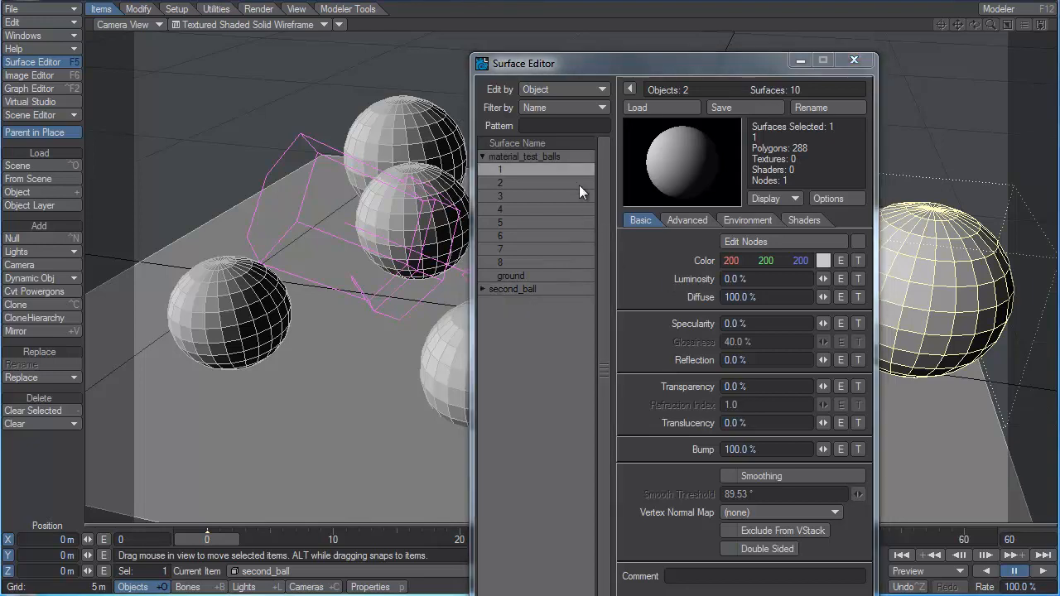
{"action": "left_click", "coordinate": [482, 289]}
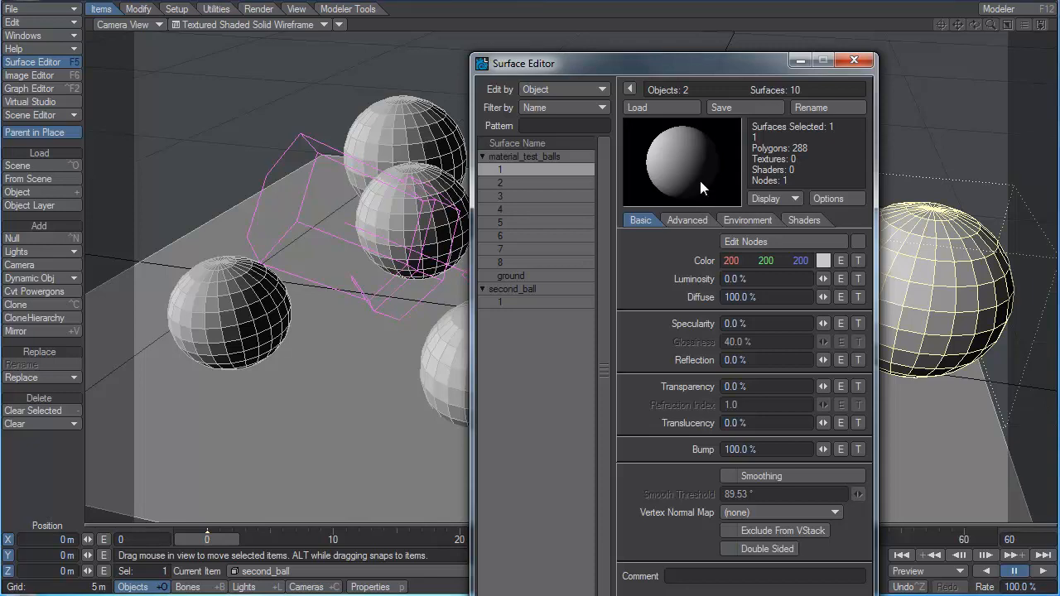
{"action": "left_click", "coordinate": [565, 108]}
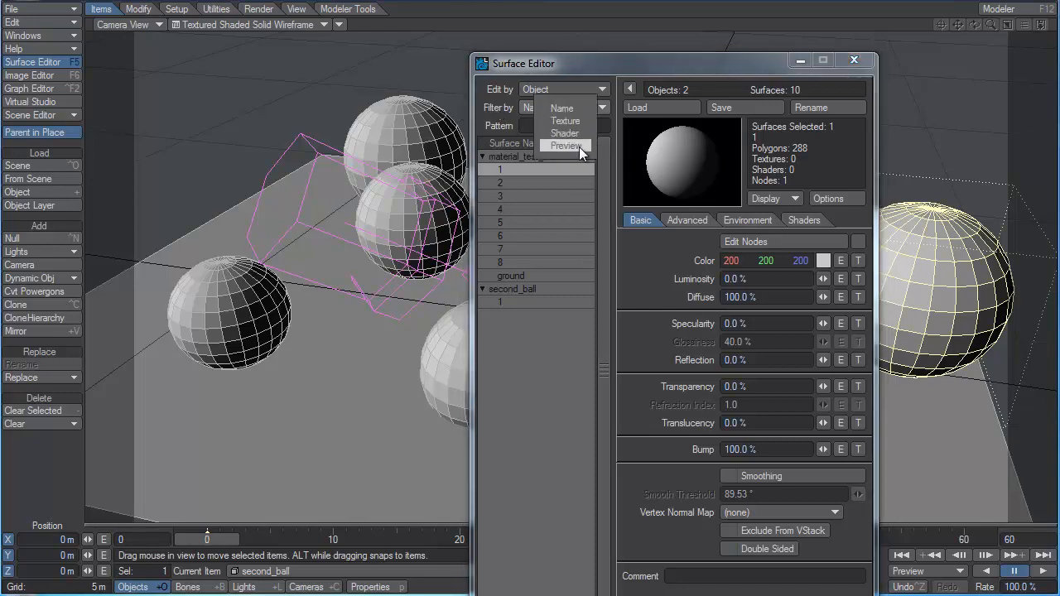
{"action": "left_click", "coordinate": [564, 113]}
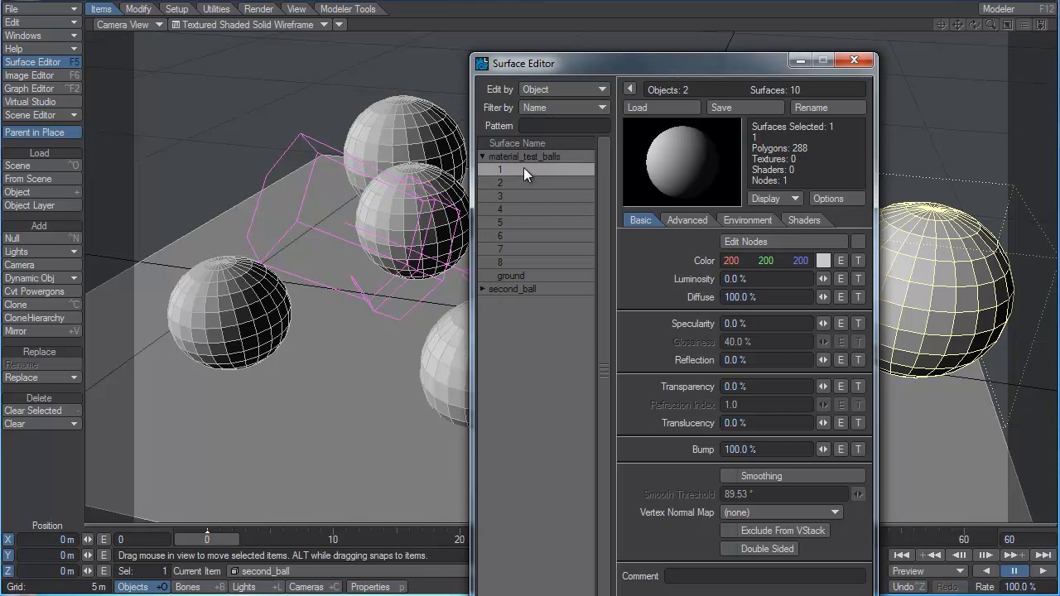
Try filtering the surface list by the patterns 1 and 2, clear the pattern, and expand second_ball's surfaces.
{"action": "left_click", "coordinate": [482, 289]}
{"action": "type", "text": "1"}
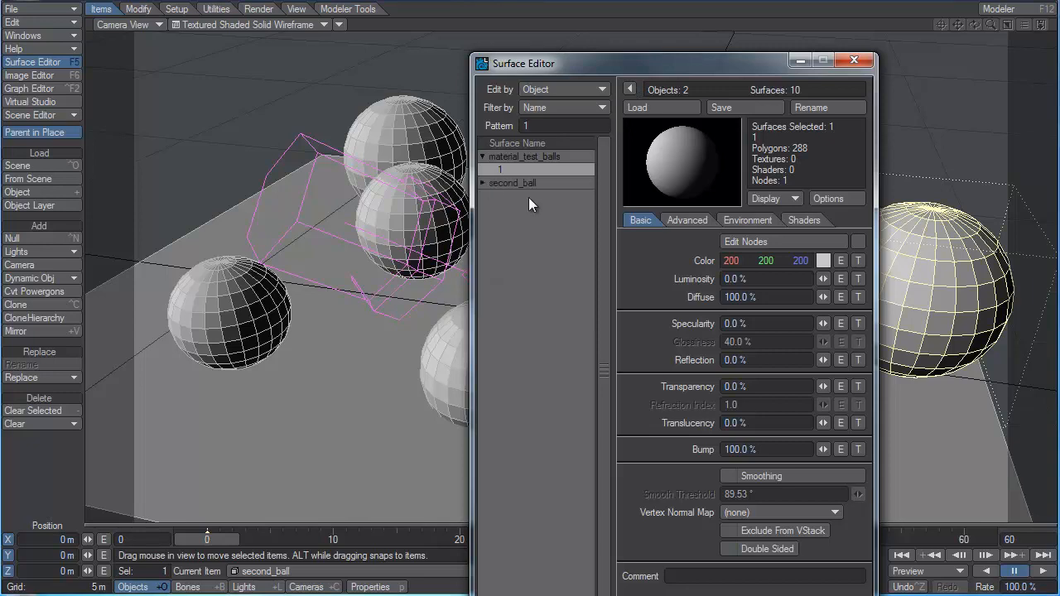
{"action": "left_click", "coordinate": [482, 183]}
{"action": "key", "text": "BackSpace"}
{"action": "type", "text": "2"}
{"action": "key", "text": "BackSpace"}
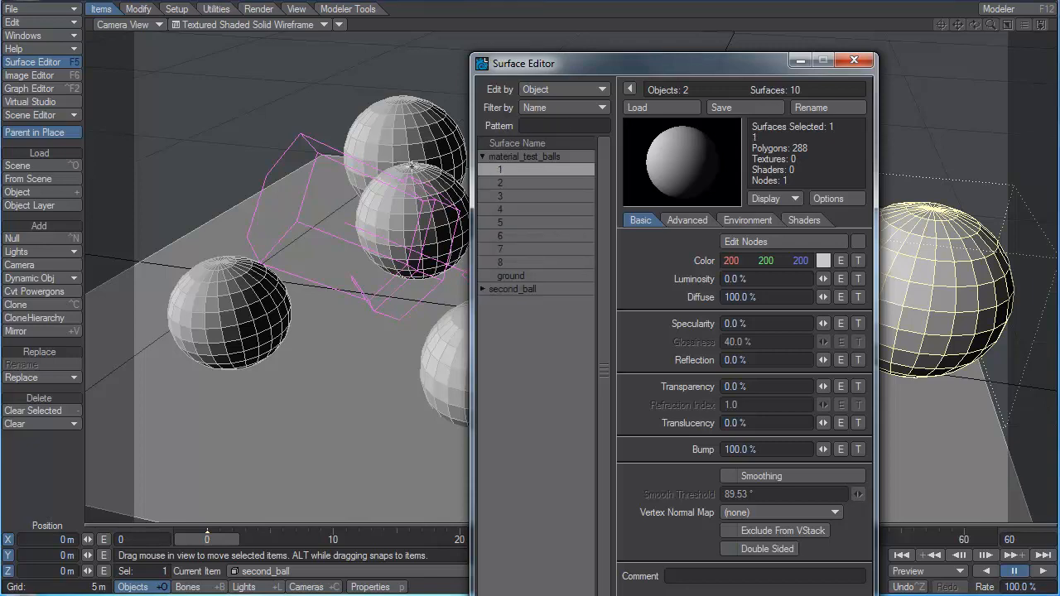
{"action": "left_click", "coordinate": [483, 289]}
Collapse the Surface Editor's list to check the compact surface selector, move the window off the balls, and expand the list again.
{"action": "left_click_drag", "start_coordinate": [682, 60], "coordinate": [672, 33]}
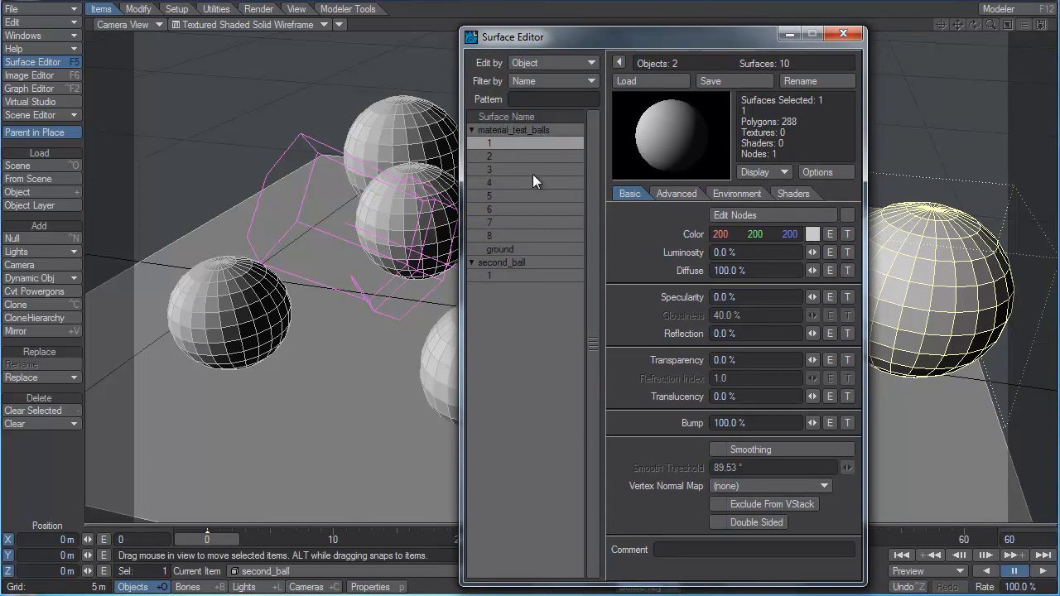
{"action": "left_click", "coordinate": [620, 60]}
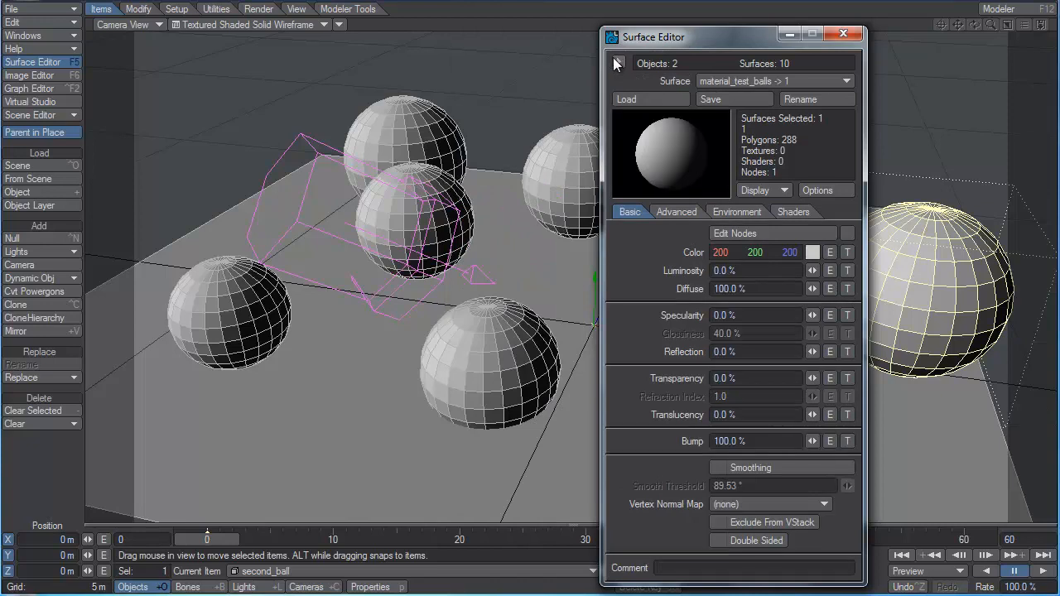
{"action": "left_click", "coordinate": [749, 81]}
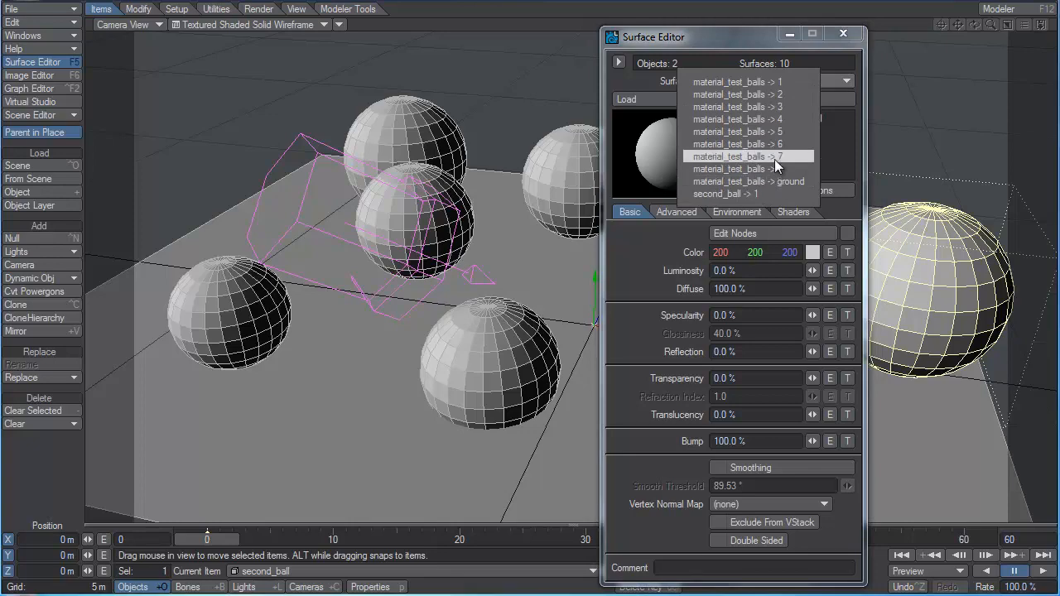
{"action": "left_click", "coordinate": [779, 64]}
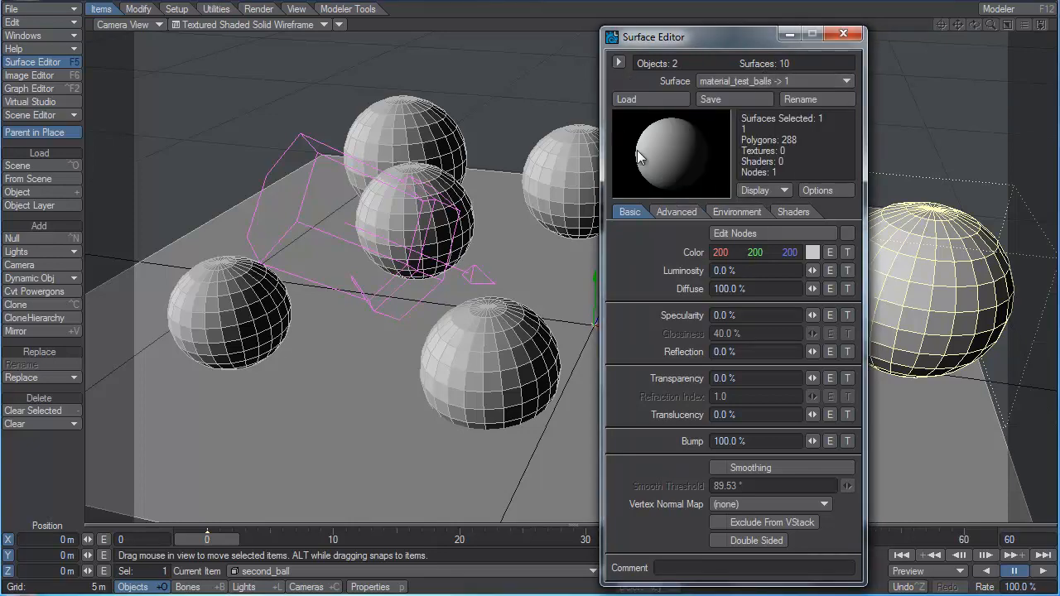
{"action": "left_click_drag", "start_coordinate": [726, 42], "coordinate": [278, 20]}
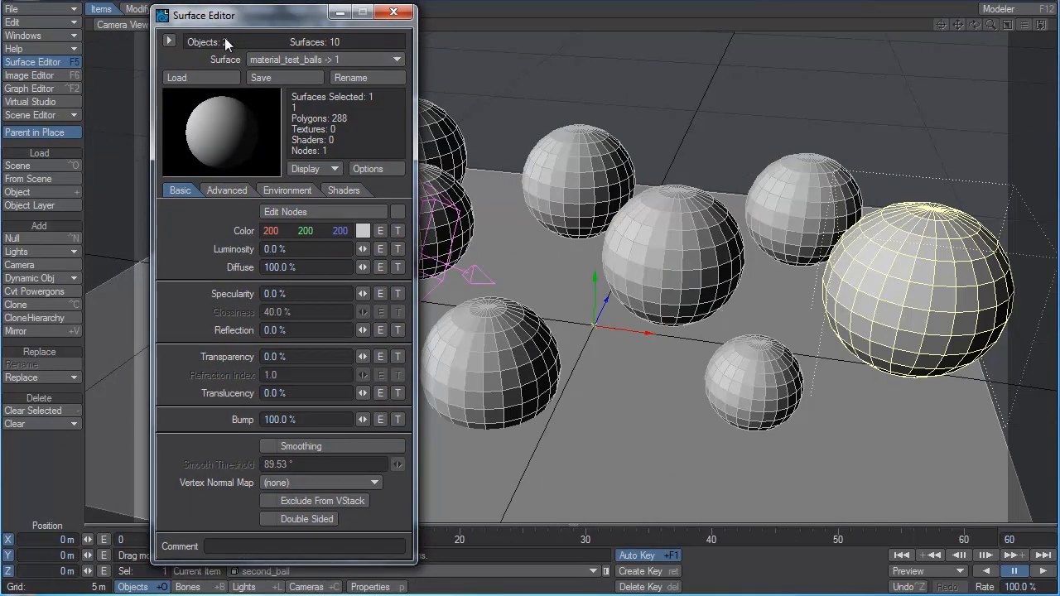
{"action": "left_click", "coordinate": [169, 41]}
{"action": "left_click_drag", "start_coordinate": [229, 23], "coordinate": [406, 21]}
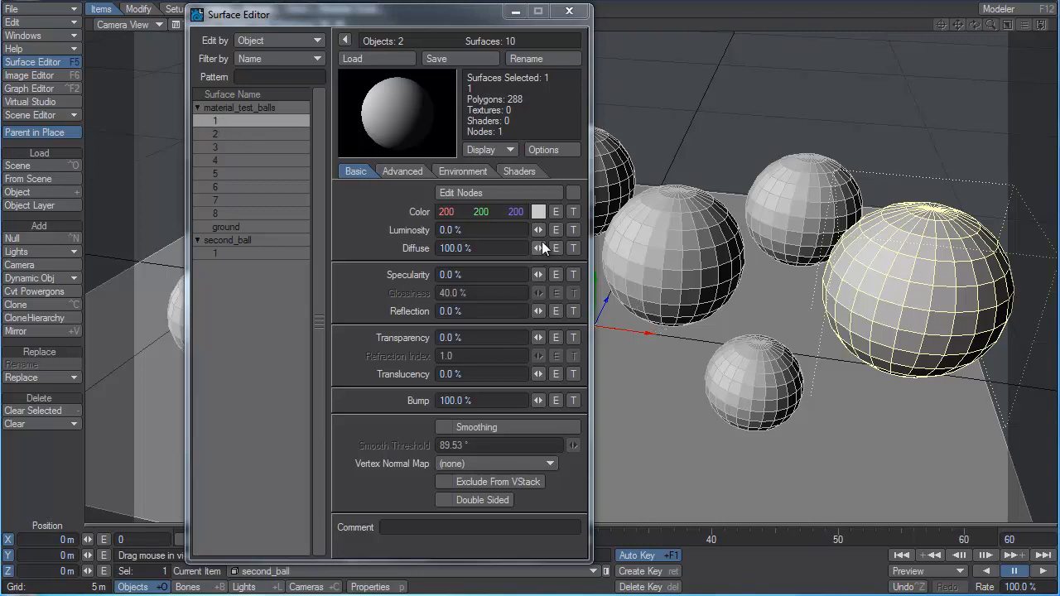
Give surface 1 of material_test_balls 100% luminosity, the color 200, 200, 0 and 100% specularity.
{"action": "left_click_drag", "start_coordinate": [542, 231], "coordinate": [625, 231]}
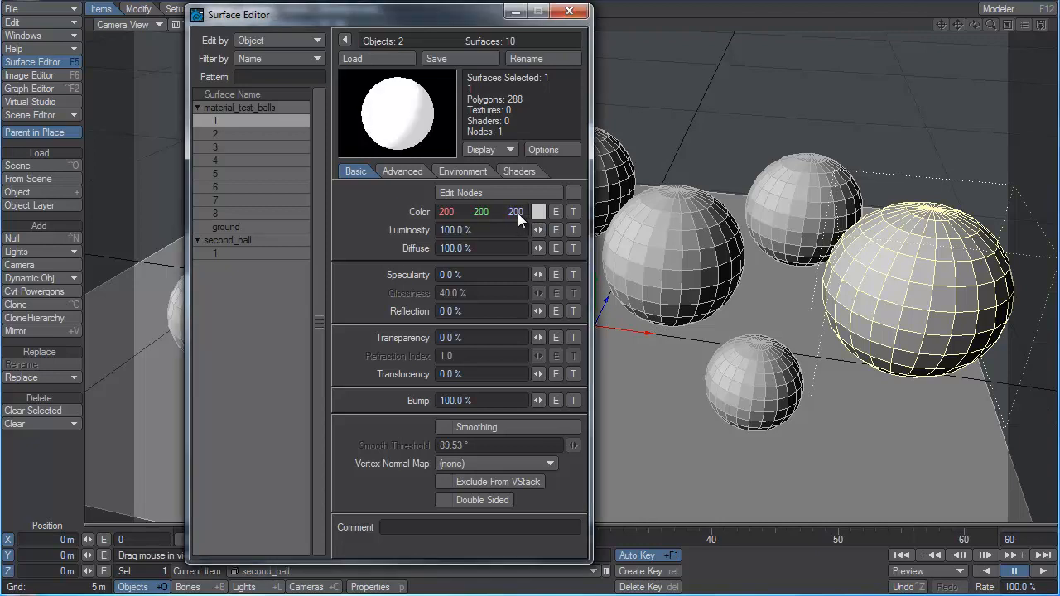
{"action": "left_click_drag", "start_coordinate": [518, 213], "coordinate": [352, 213]}
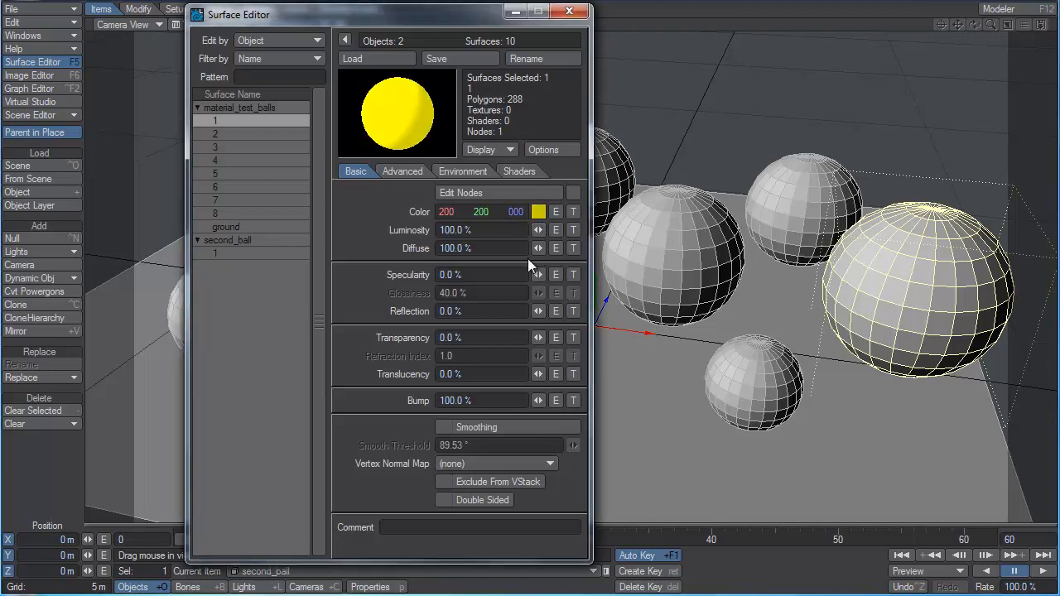
{"action": "left_click_drag", "start_coordinate": [539, 274], "coordinate": [565, 272]}
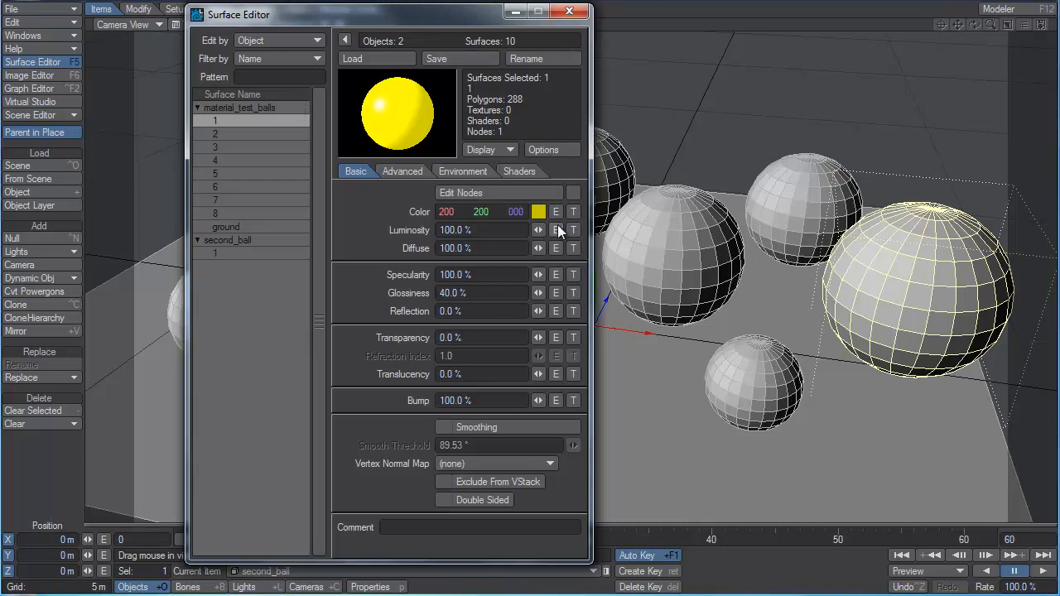
Save surface 1's settings as the surface file amber_spec in the textures folder.
{"action": "left_click", "coordinate": [443, 61]}
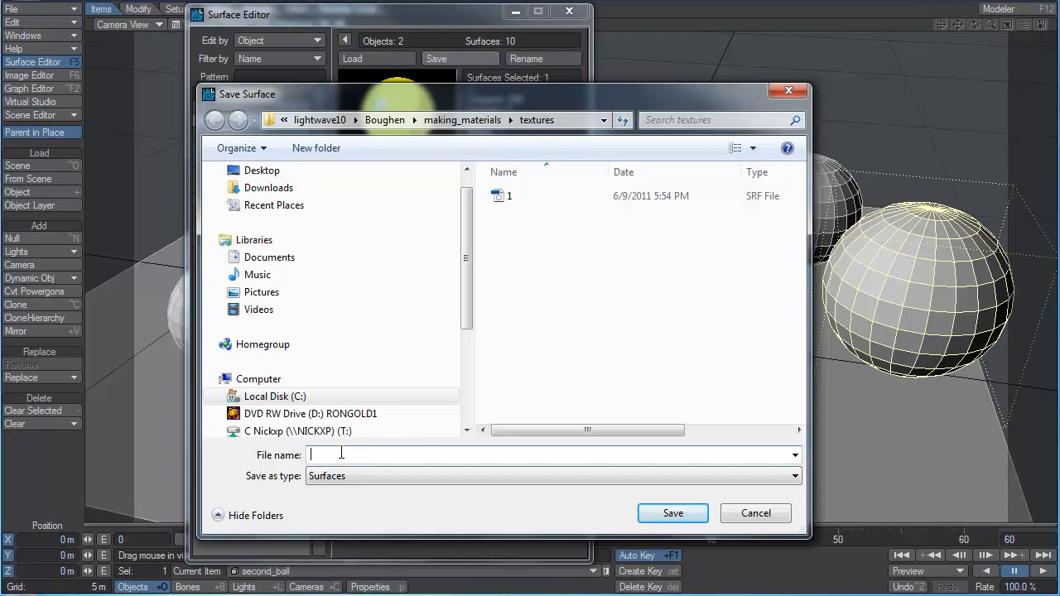
{"action": "type", "text": "amber"}
{"action": "type", "text": "_gas"}
{"action": "key", "text": "Return"}
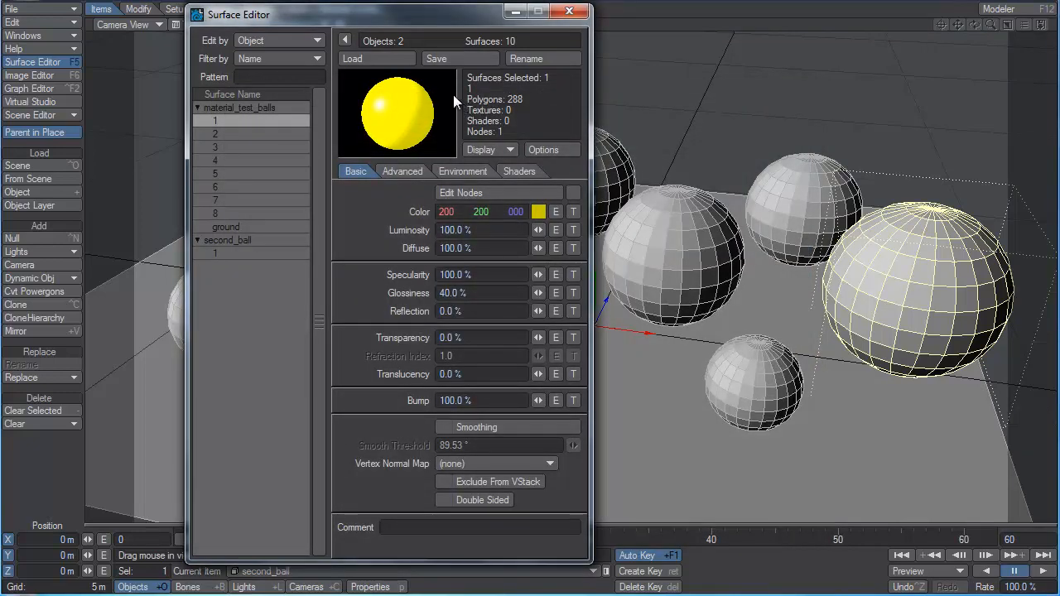
Load the saved amber_spec surface file onto surface 2 of material_test_balls.
{"action": "left_click", "coordinate": [217, 135]}
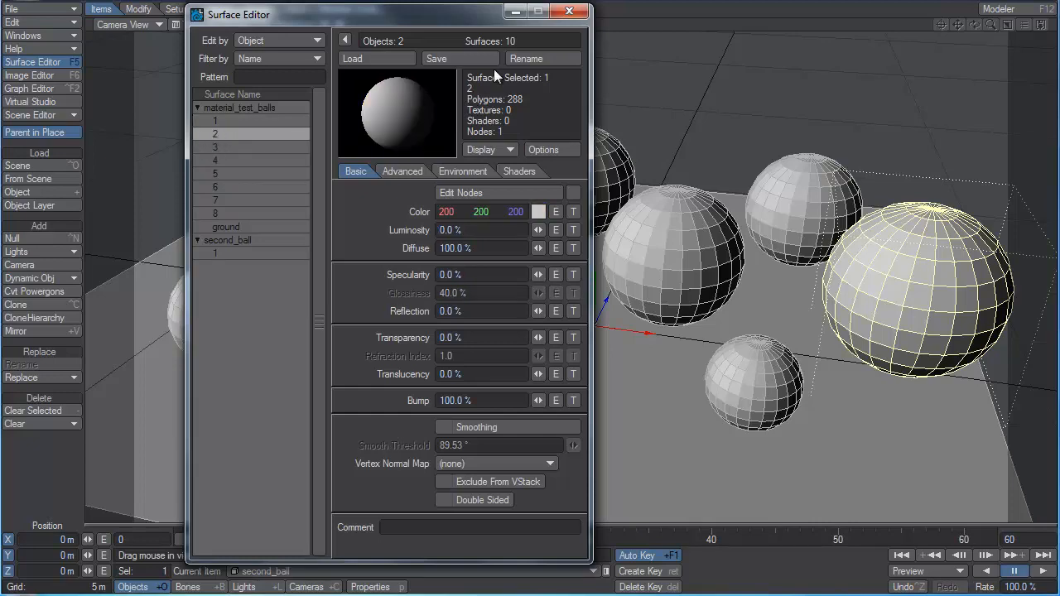
{"action": "left_click", "coordinate": [389, 56]}
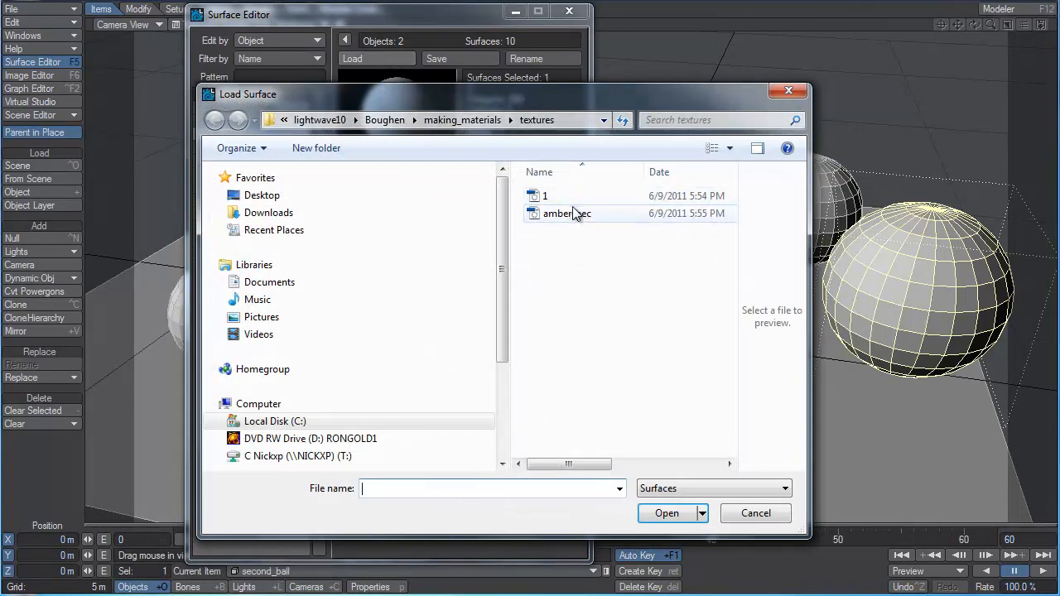
{"action": "left_click", "coordinate": [572, 213]}
{"action": "left_click", "coordinate": [672, 521]}
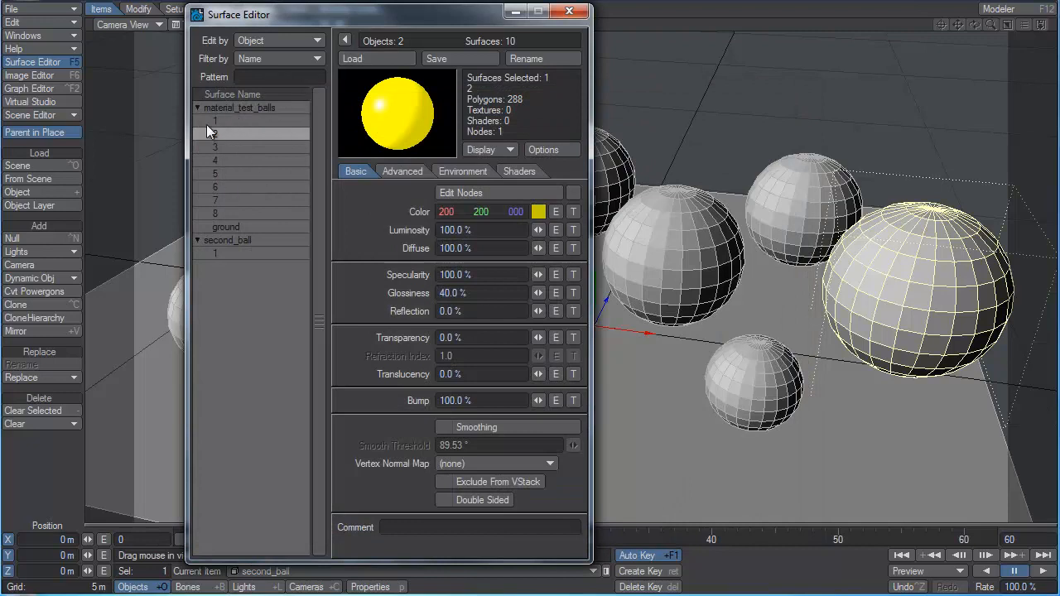
Copy surface 1 of material_test_balls and paste its settings onto surface 5.
{"action": "left_click", "coordinate": [248, 122]}
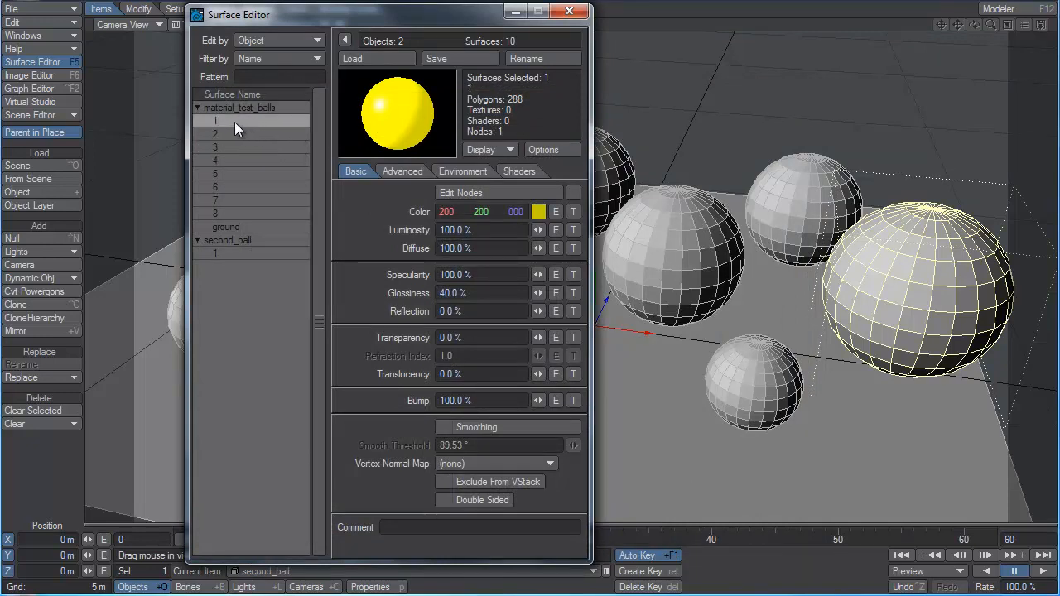
{"action": "right_click", "coordinate": [233, 123]}
{"action": "left_click", "coordinate": [231, 123]}
{"action": "right_click", "coordinate": [235, 120]}
{"action": "left_click", "coordinate": [235, 119]}
{"action": "left_click", "coordinate": [223, 174]}
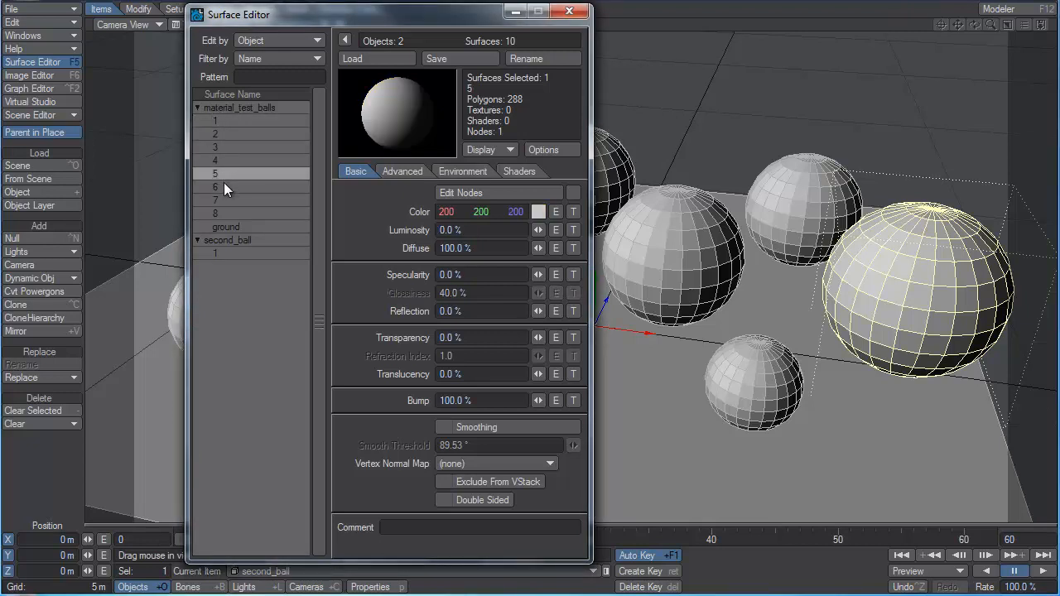
{"action": "right_click", "coordinate": [224, 183]}
{"action": "left_click", "coordinate": [229, 192]}
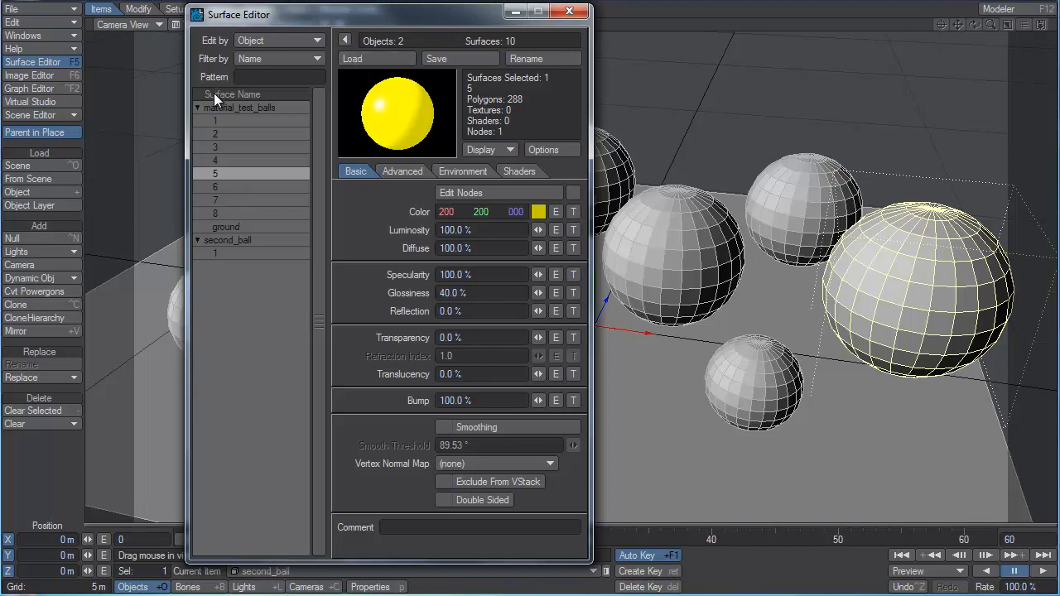
Rename surface 1 of material_test_balls as 11 and restore its name to 1.
{"action": "left_click", "coordinate": [217, 121]}
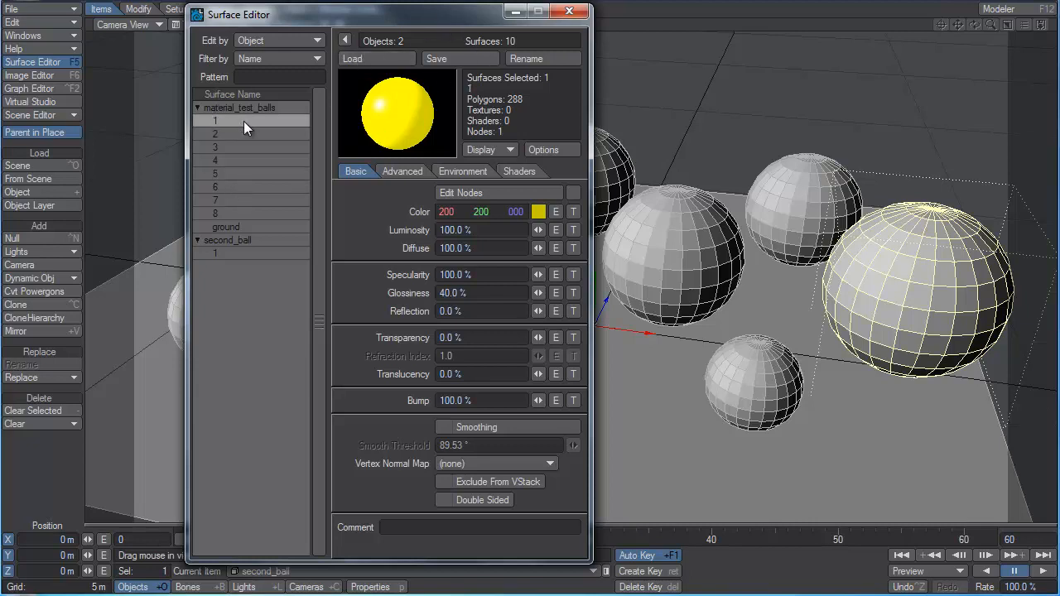
{"action": "left_click", "coordinate": [549, 59]}
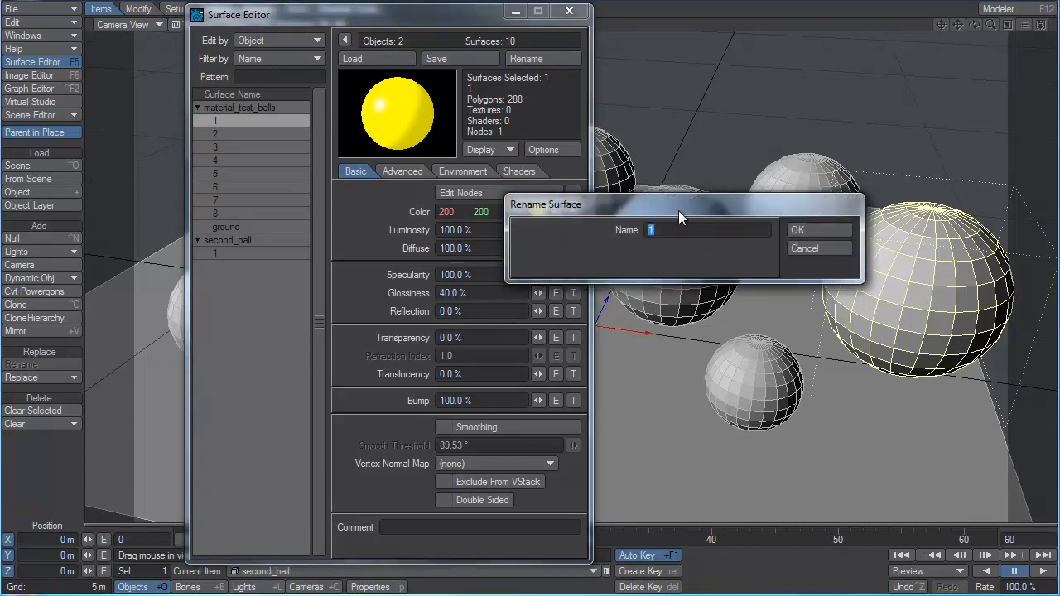
{"action": "type", "text": "1"}
{"action": "key", "text": "Return"}
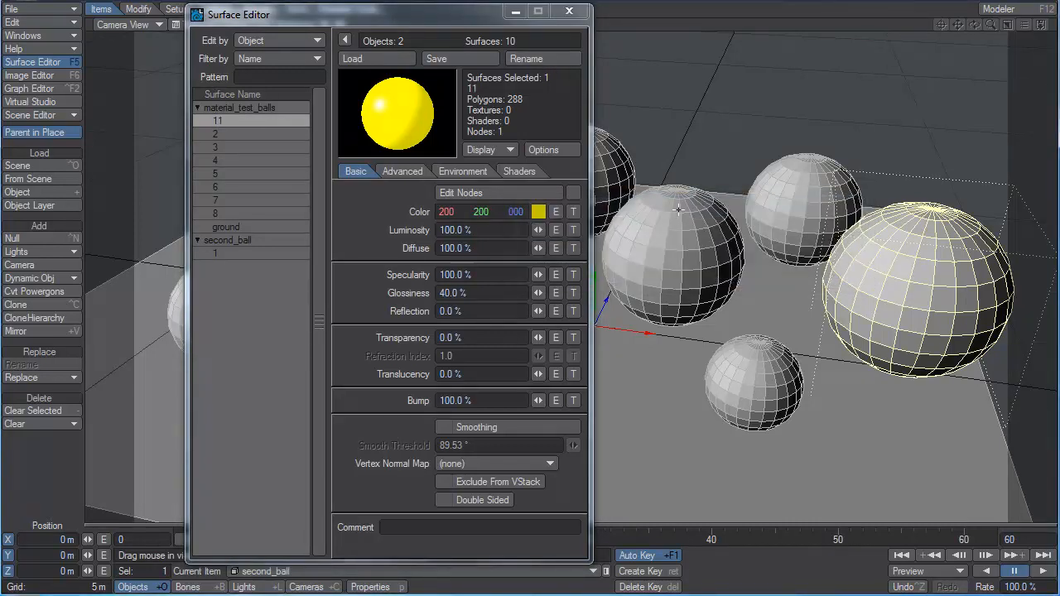
{"action": "left_click", "coordinate": [568, 62]}
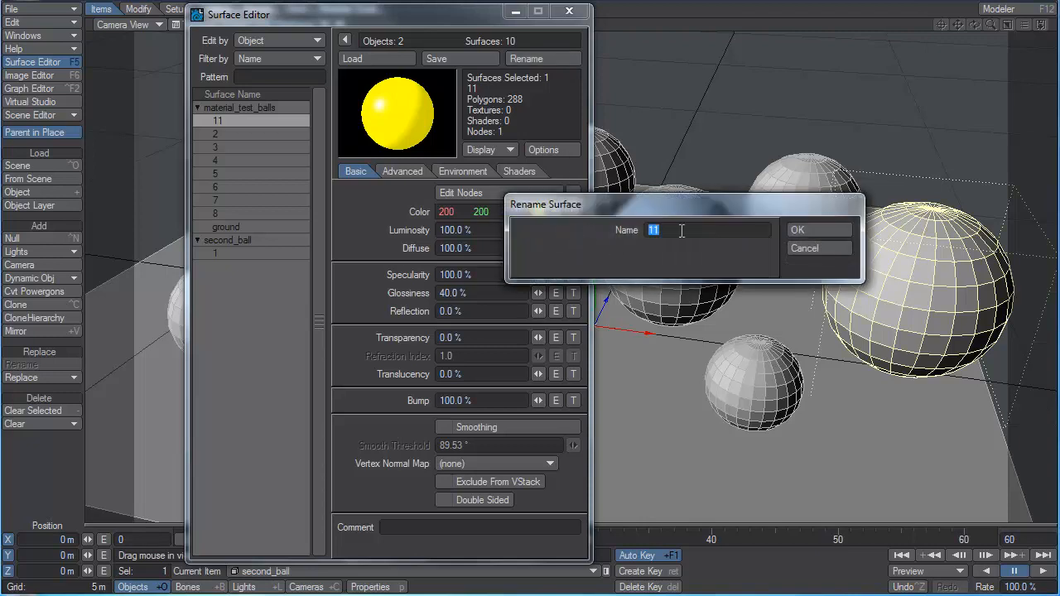
{"action": "type", "text": "1"}
{"action": "key", "text": "Return"}
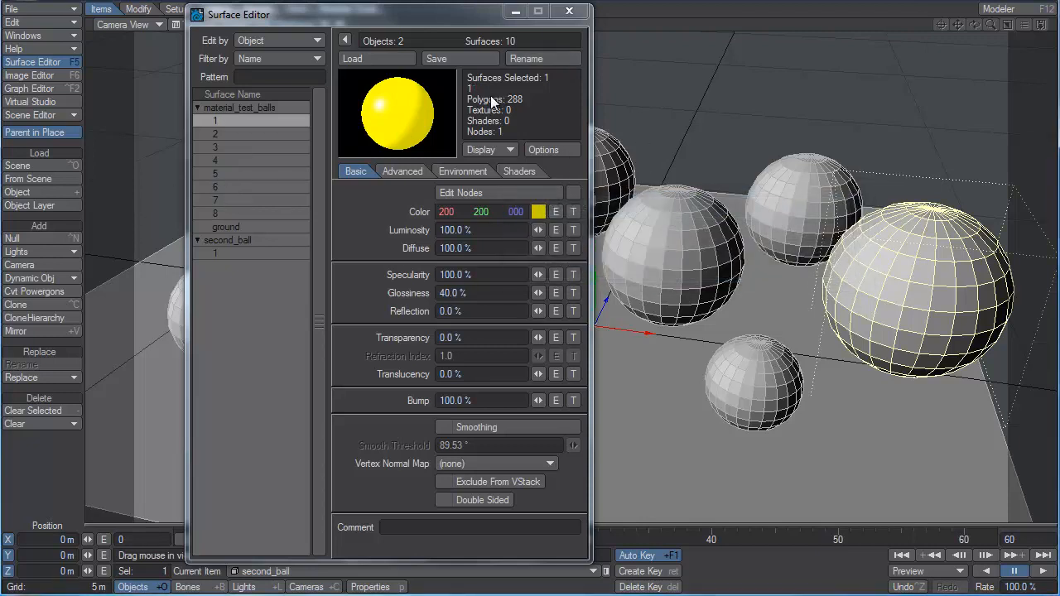
Copy surface 6 of material_test_balls and paste its default settings onto surfaces 1 through 8 together.
{"action": "left_click", "coordinate": [225, 174]}
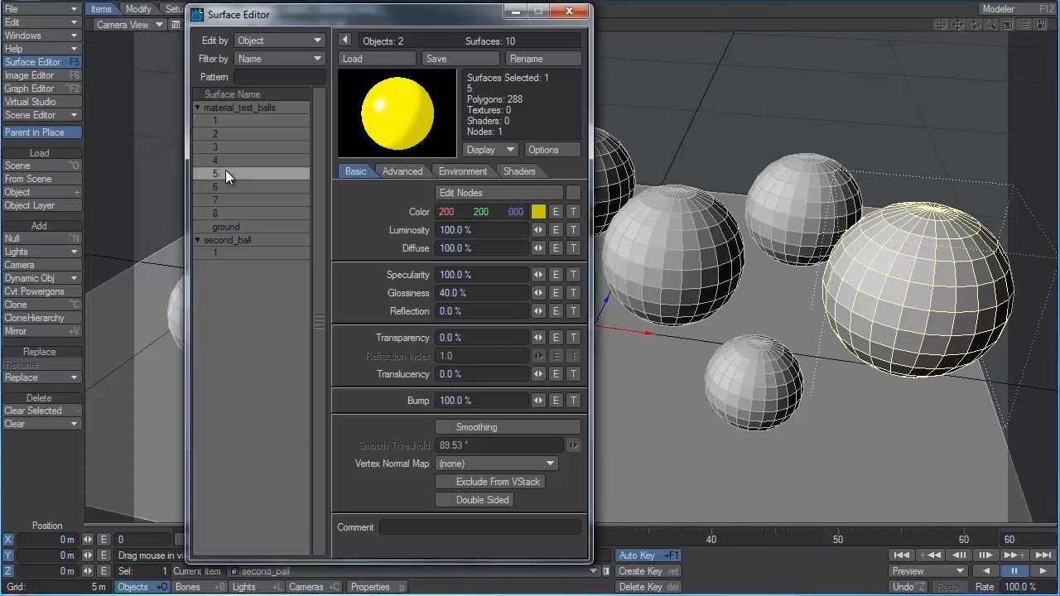
{"action": "left_click", "coordinate": [236, 187]}
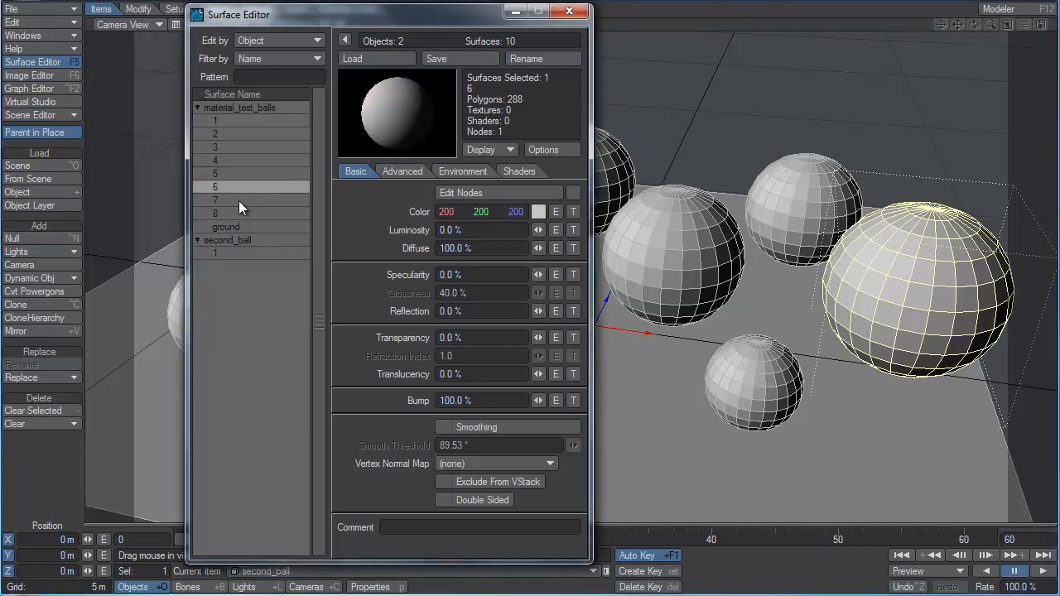
{"action": "right_click", "coordinate": [230, 187]}
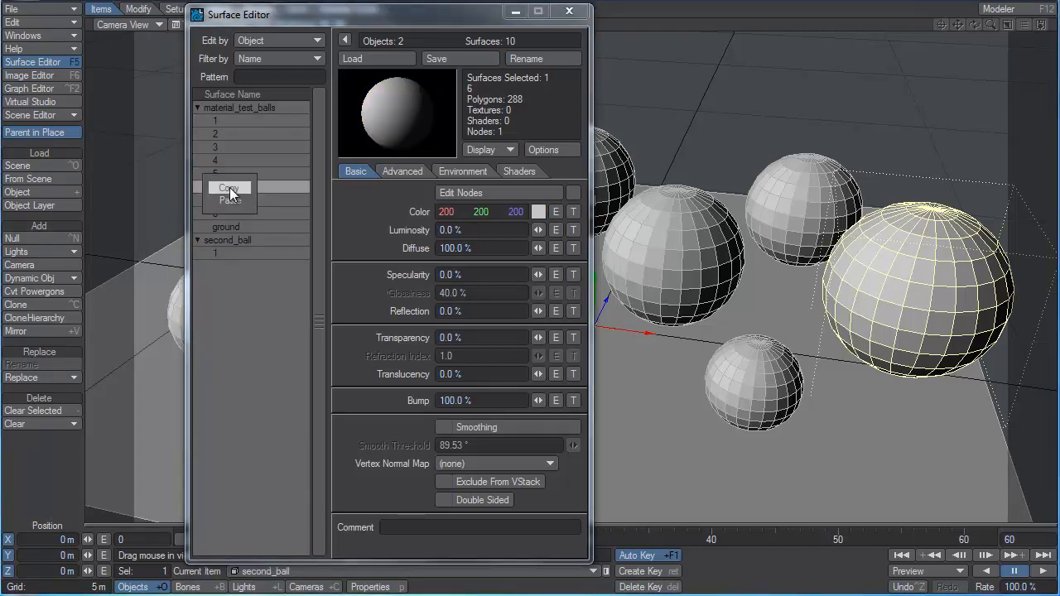
{"action": "left_click", "coordinate": [229, 189]}
{"action": "left_click", "coordinate": [225, 215]}
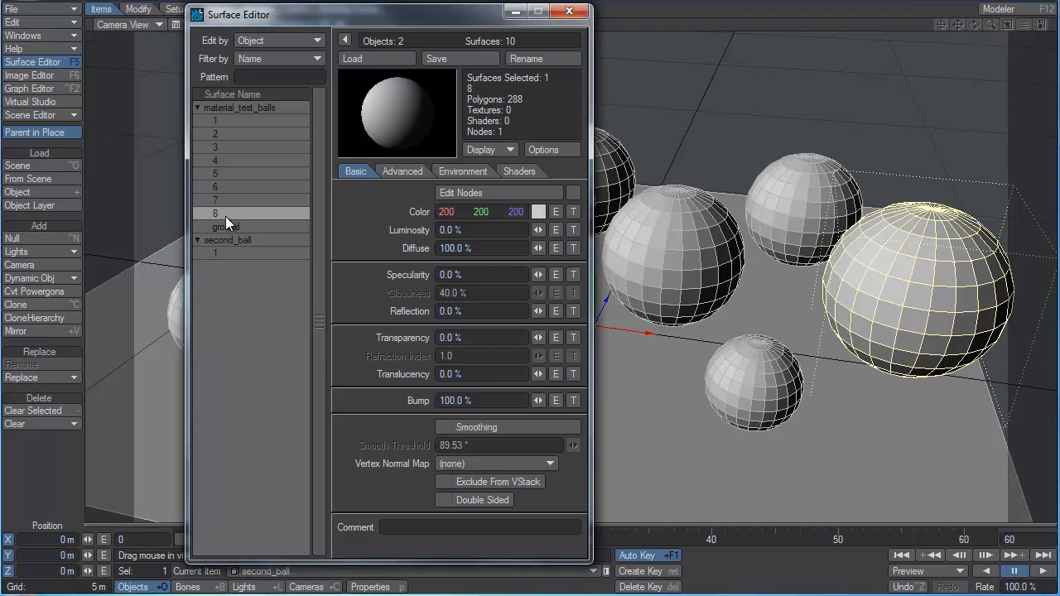
{"action": "left_click", "coordinate": [226, 117], "text": "shift"}
{"action": "right_click", "coordinate": [226, 119]}
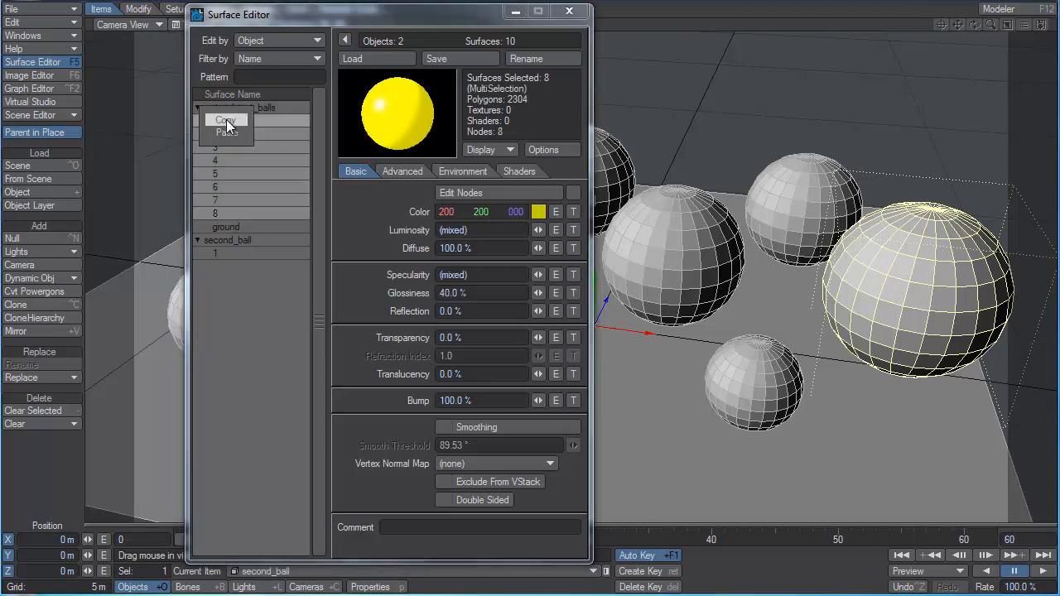
{"action": "left_click", "coordinate": [227, 134]}
Check the pasted settings on surfaces 1, 4, 5, 6, 7 and 8 of material_test_balls.
{"action": "left_click", "coordinate": [230, 123]}
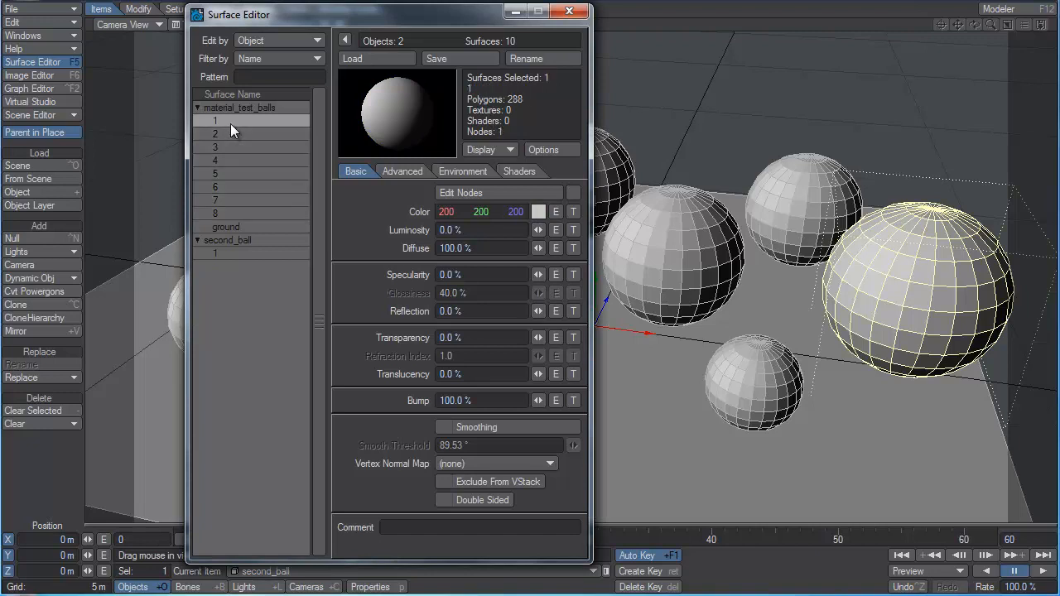
{"action": "left_click", "coordinate": [226, 161]}
{"action": "left_click", "coordinate": [228, 172]}
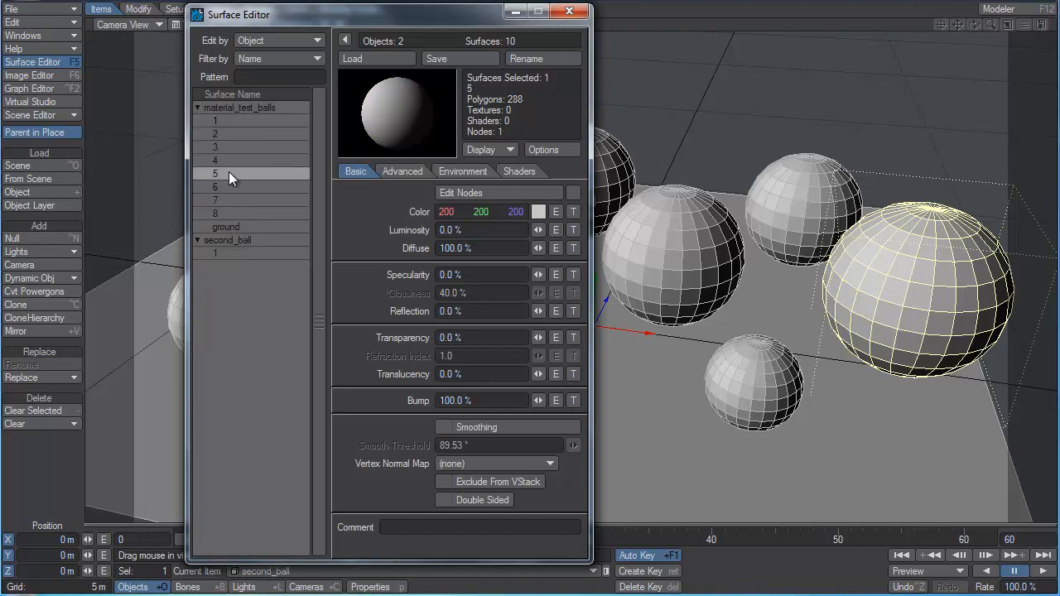
{"action": "left_click", "coordinate": [230, 187]}
{"action": "left_click", "coordinate": [233, 199]}
{"action": "left_click", "coordinate": [242, 213]}
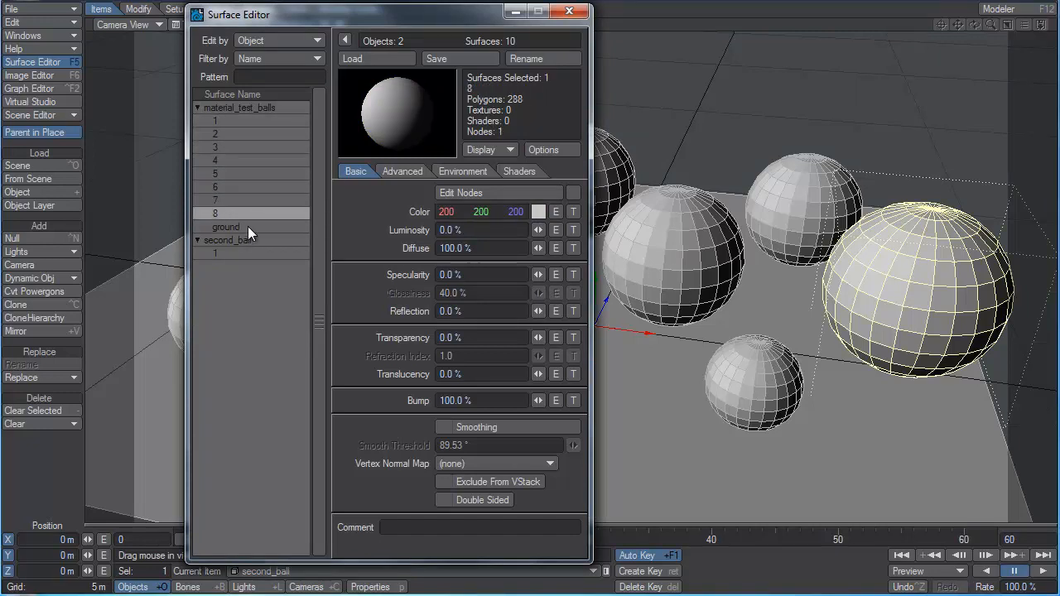
Preview the ground surface of material_test_balls as Render Output and as Color Channel.
{"action": "left_click", "coordinate": [251, 226]}
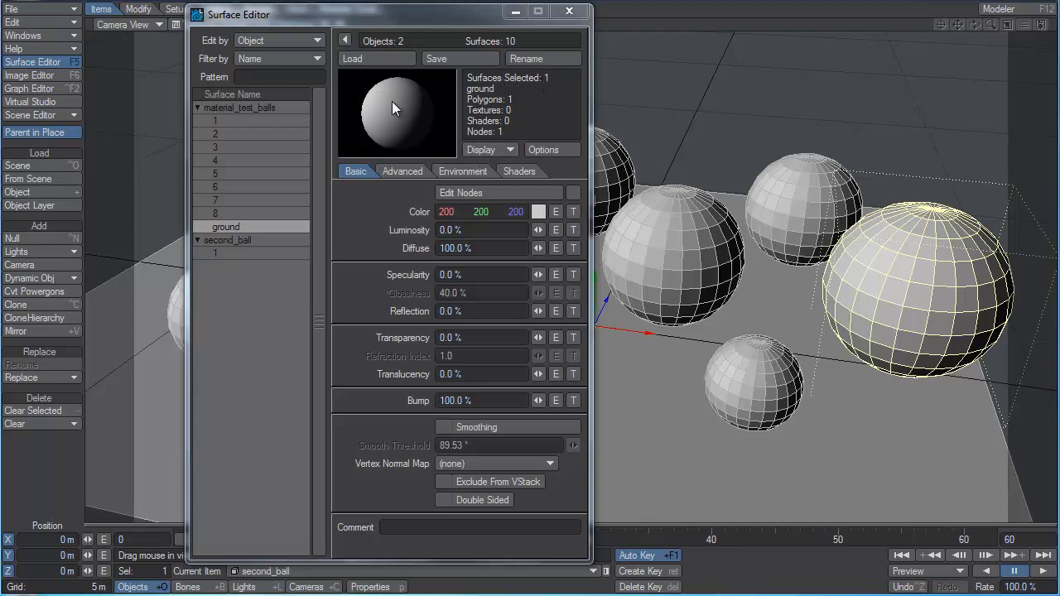
{"action": "left_click", "coordinate": [496, 147]}
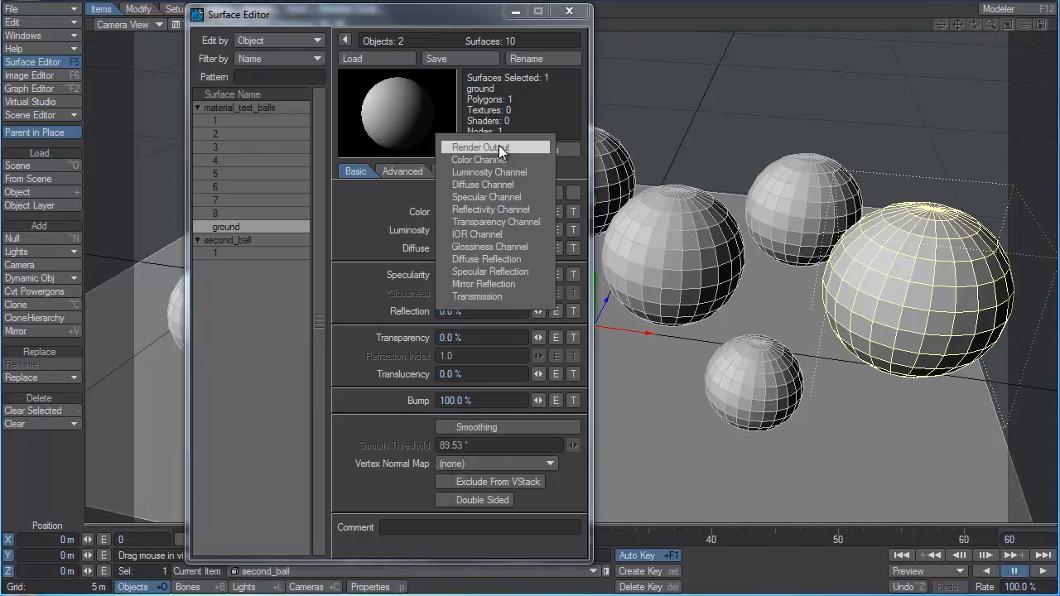
{"action": "left_click", "coordinate": [498, 147]}
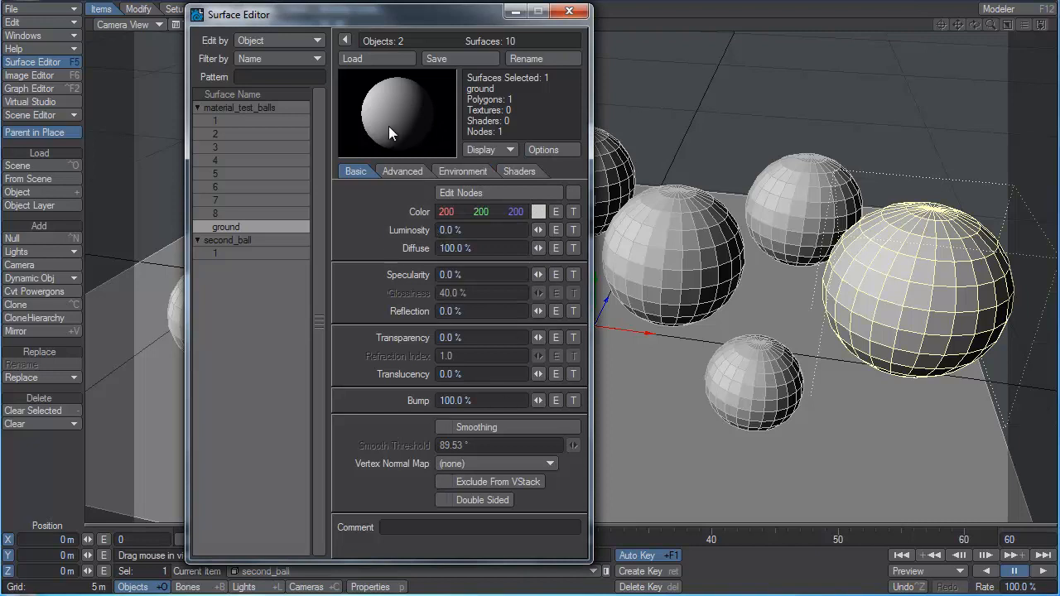
{"action": "left_click", "coordinate": [474, 146]}
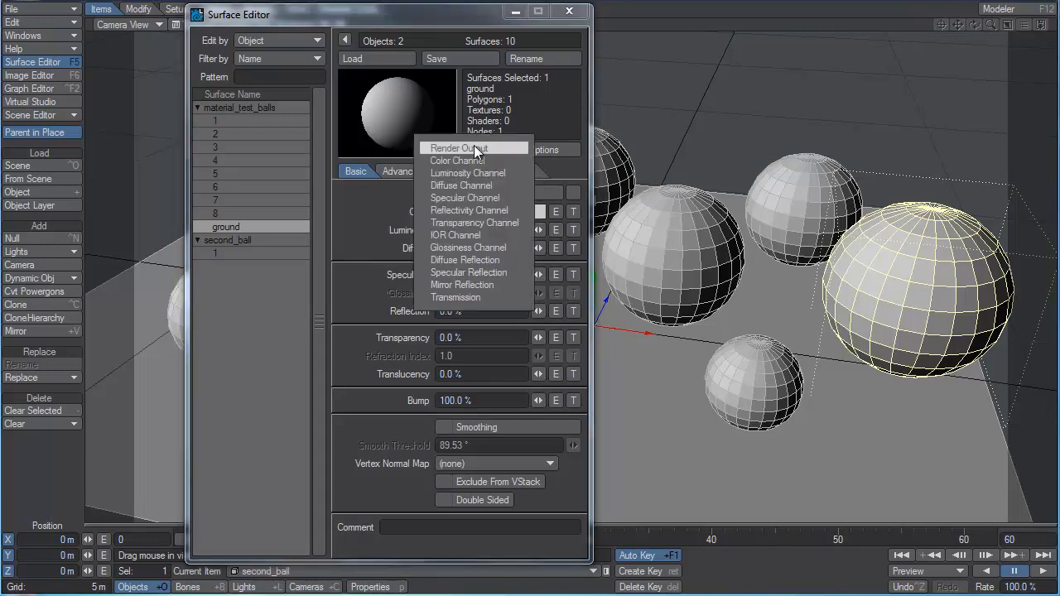
{"action": "left_click", "coordinate": [483, 160]}
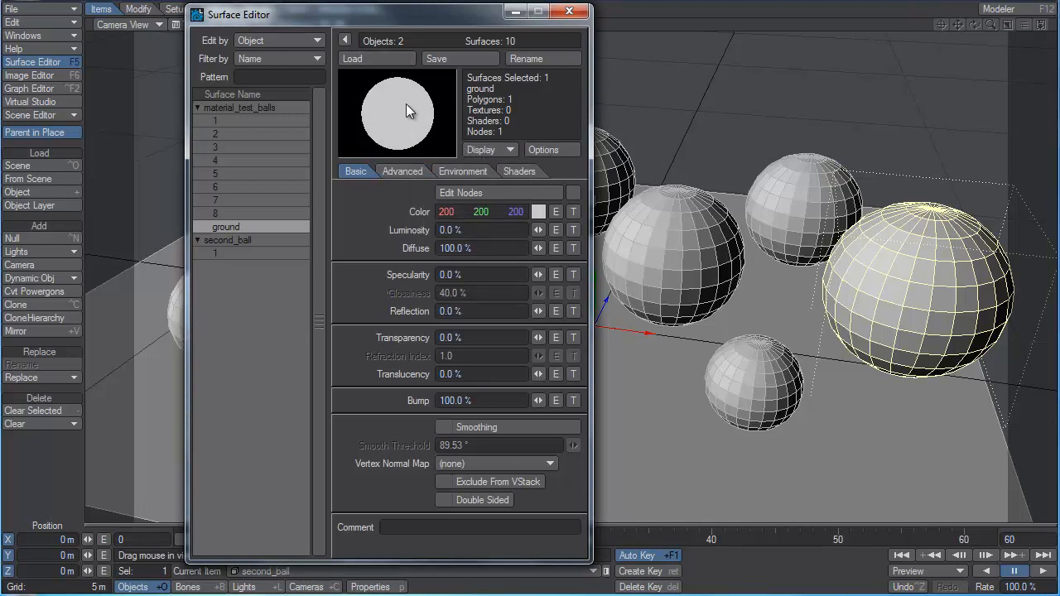
Preview the ground surface's Luminosity Channel while testing its luminosity slider, and preview its Diffuse Channel.
{"action": "left_click", "coordinate": [470, 146]}
{"action": "left_click", "coordinate": [494, 160]}
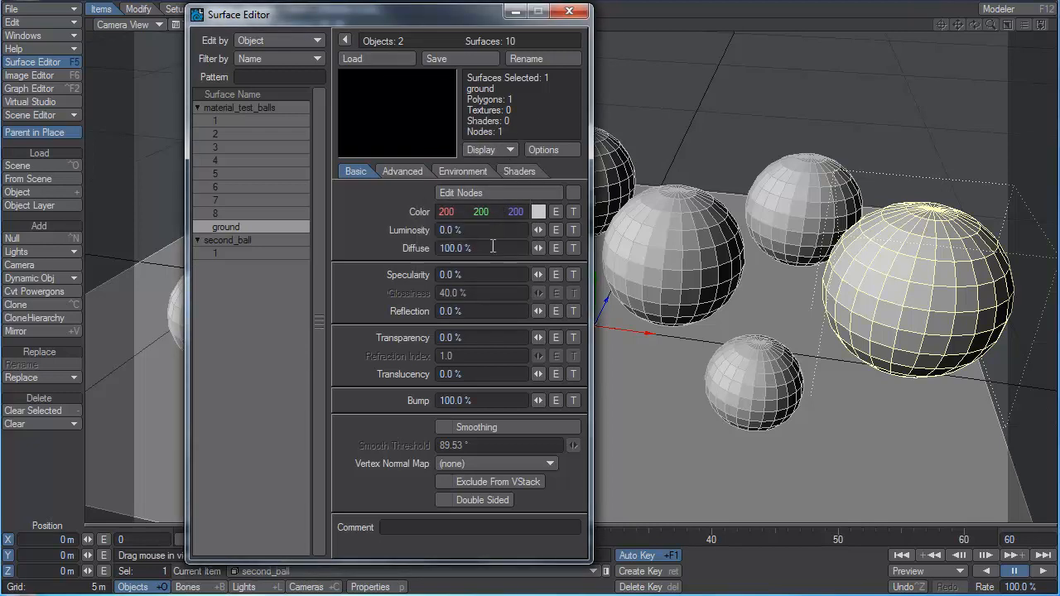
{"action": "left_click_drag", "start_coordinate": [539, 230], "coordinate": [530, 231]}
{"action": "left_click", "coordinate": [494, 149]}
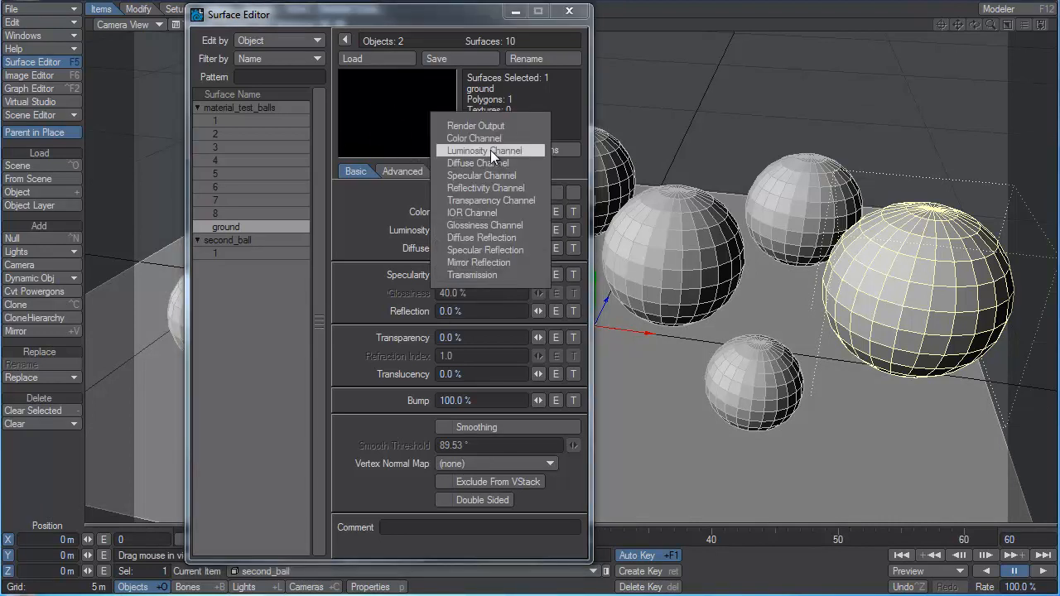
{"action": "left_click", "coordinate": [499, 161]}
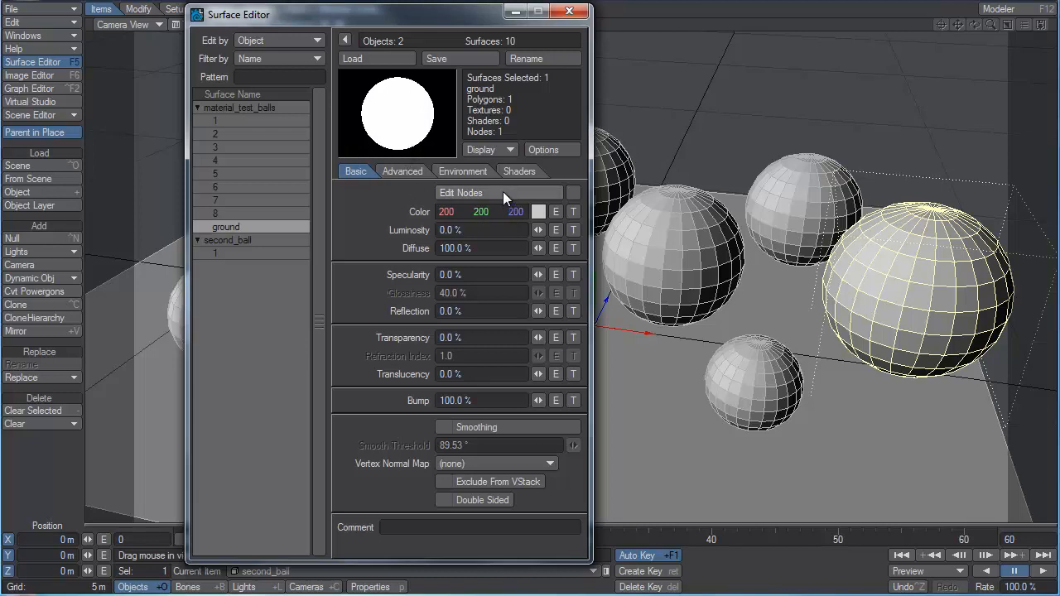
Preview the ground surface's Specular Channel and raise its specularity to 72%.
{"action": "left_click", "coordinate": [495, 150]}
{"action": "left_click", "coordinate": [508, 149]}
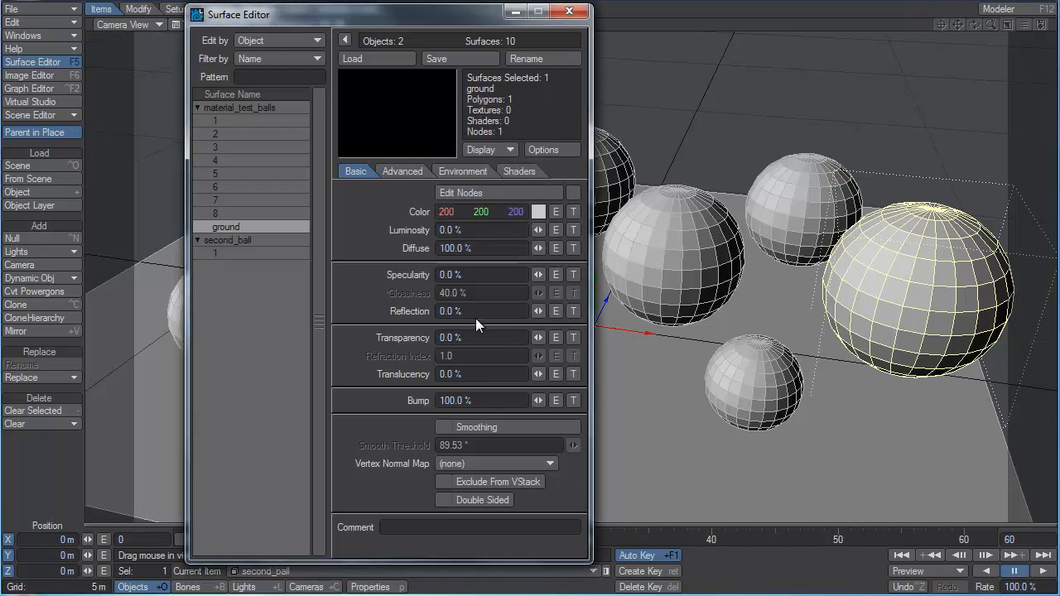
{"action": "left_click_drag", "start_coordinate": [539, 275], "coordinate": [580, 275]}
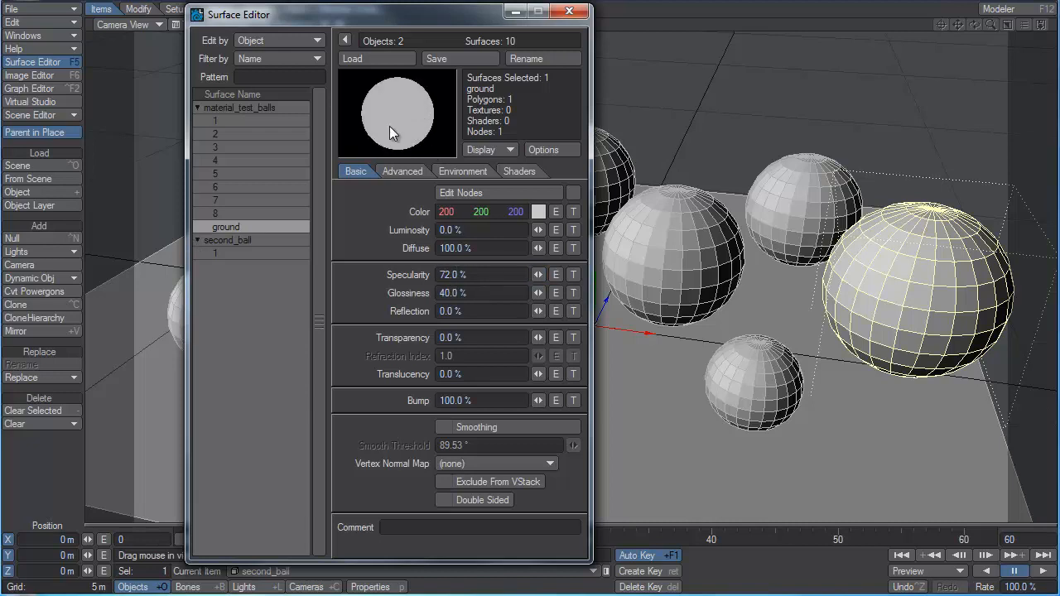
{"action": "left_click", "coordinate": [475, 275]}
Preview the ground surface's Reflectivity Channel and raise its reflection to 32%.
{"action": "left_click", "coordinate": [487, 149]}
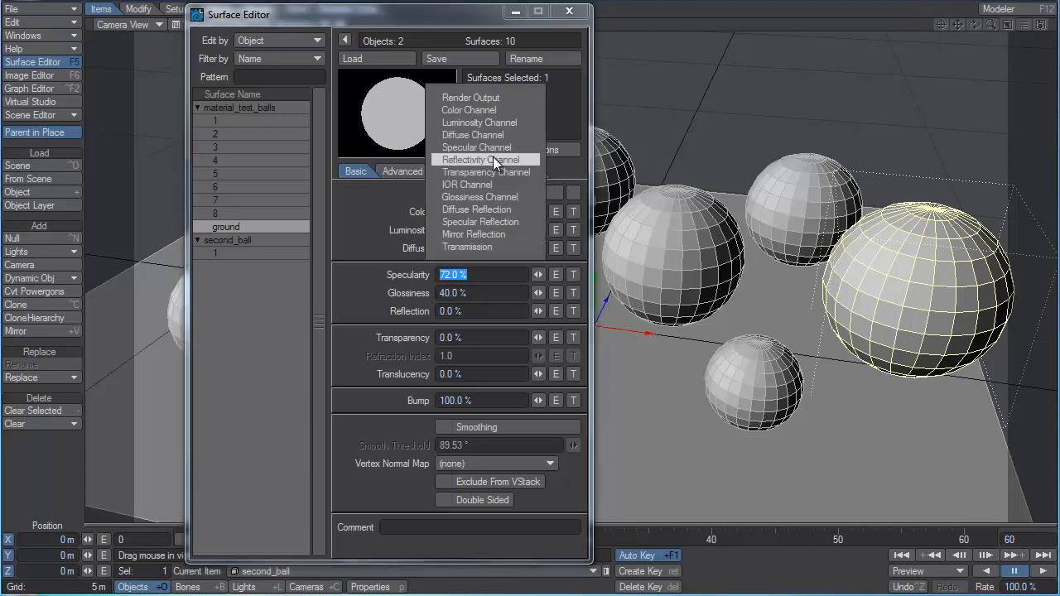
{"action": "left_click", "coordinate": [493, 156]}
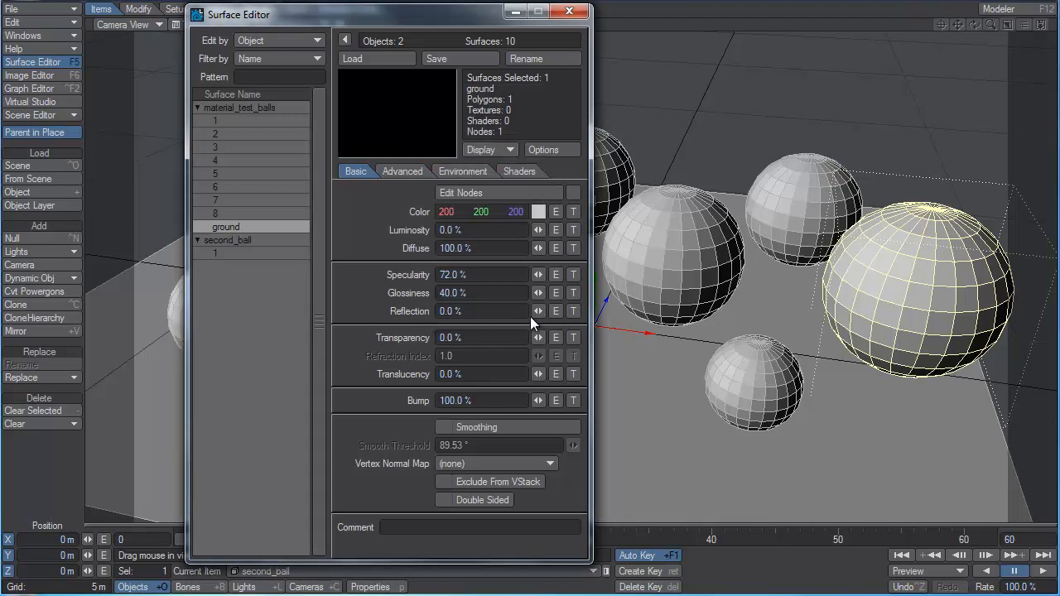
{"action": "left_click_drag", "start_coordinate": [539, 311], "coordinate": [565, 311]}
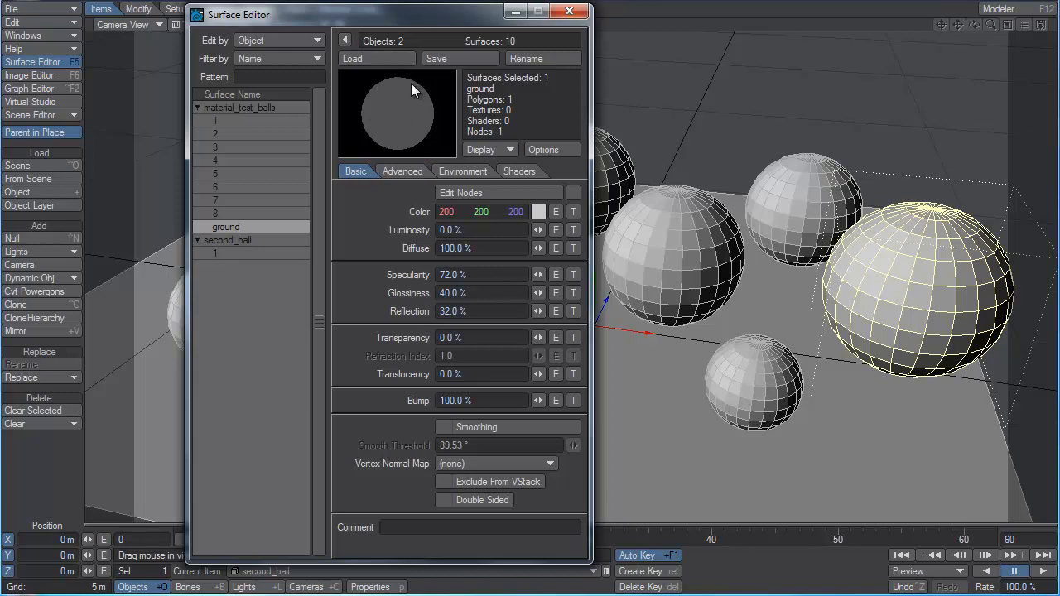
Review the remaining preview channels for the ground surface and return the preview to Render Output.
{"action": "left_click", "coordinate": [486, 146]}
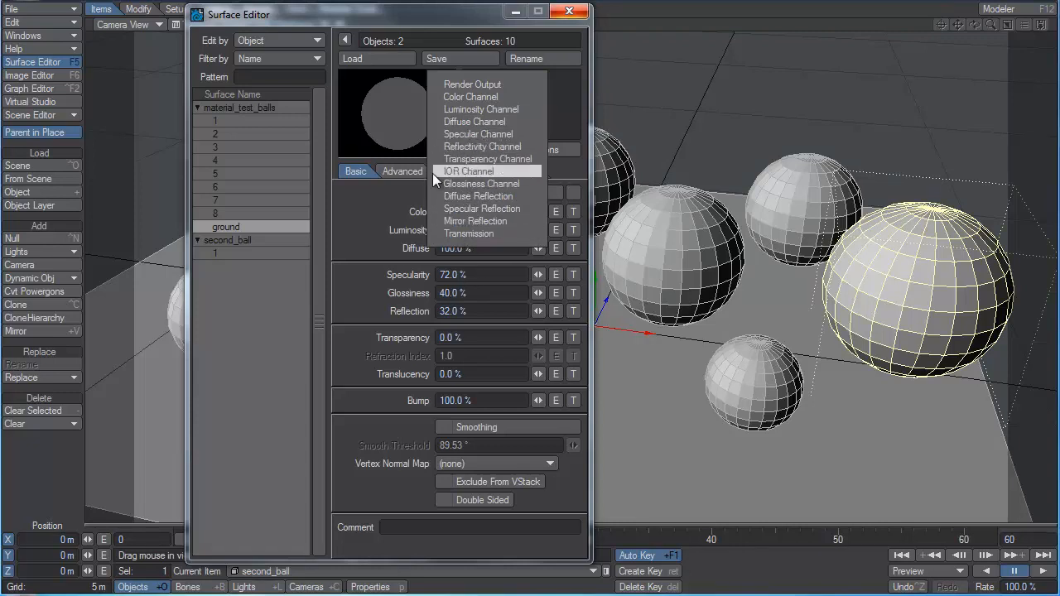
{"action": "left_click", "coordinate": [477, 146]}
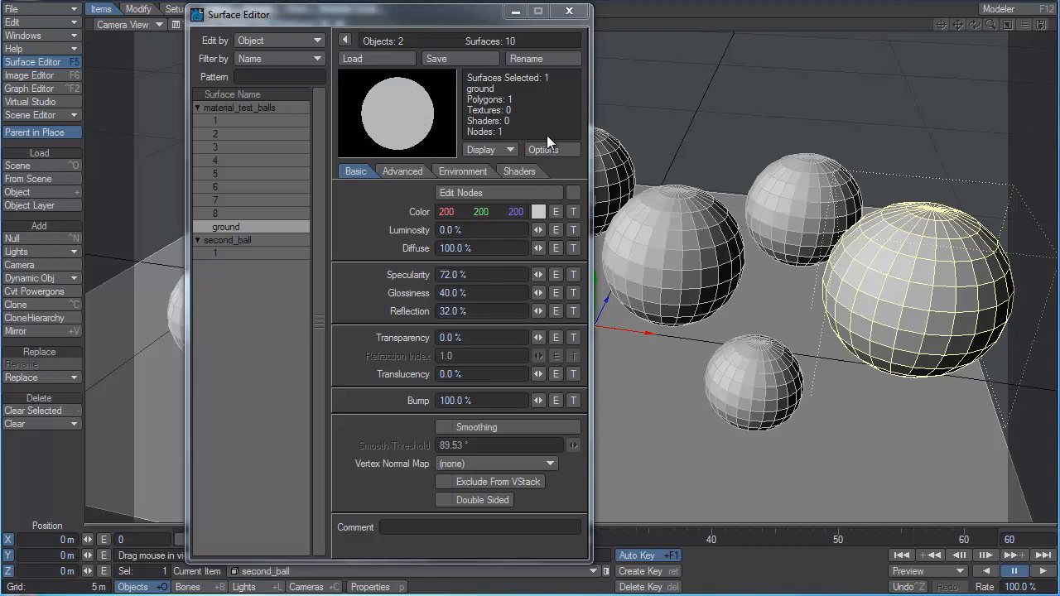
{"action": "left_click", "coordinate": [491, 151]}
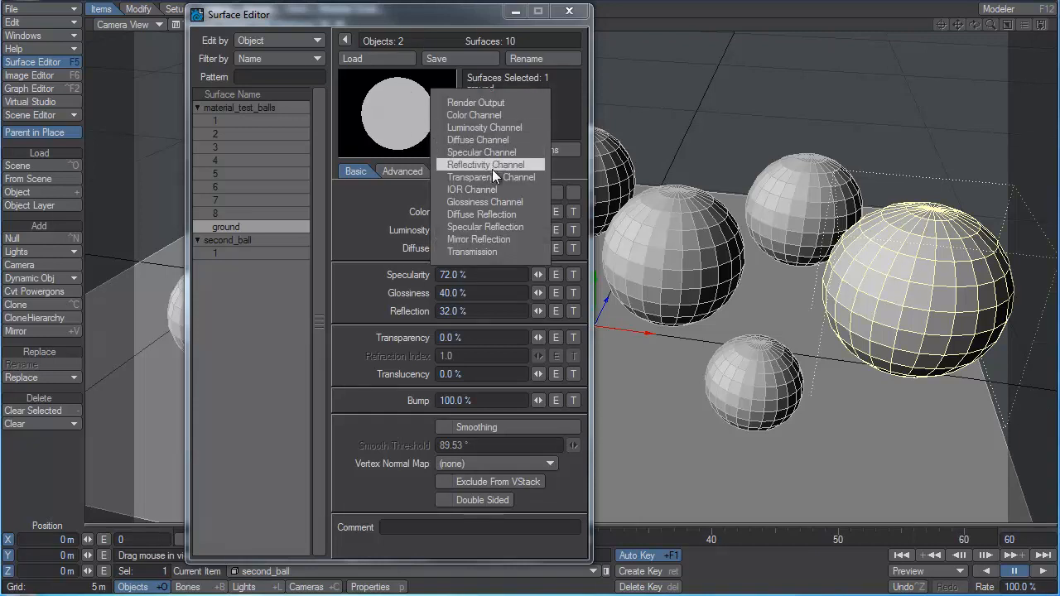
{"action": "left_click", "coordinate": [486, 102]}
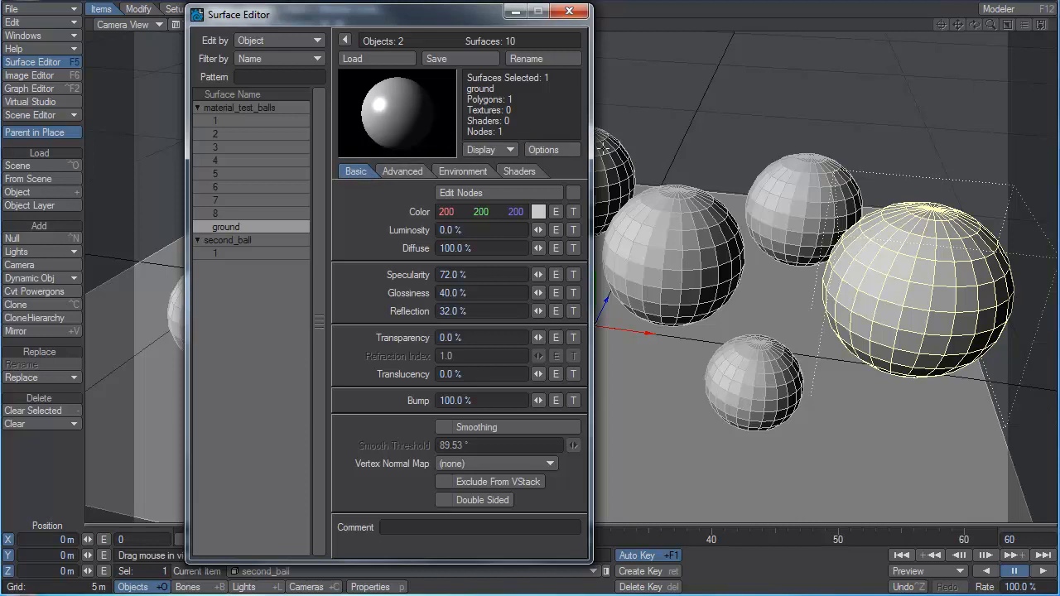
Open the surface preview options and compare the Cube and Sphere preview types.
{"action": "left_click", "coordinate": [567, 150]}
{"action": "left_click_drag", "start_coordinate": [549, 186], "coordinate": [592, 60]}
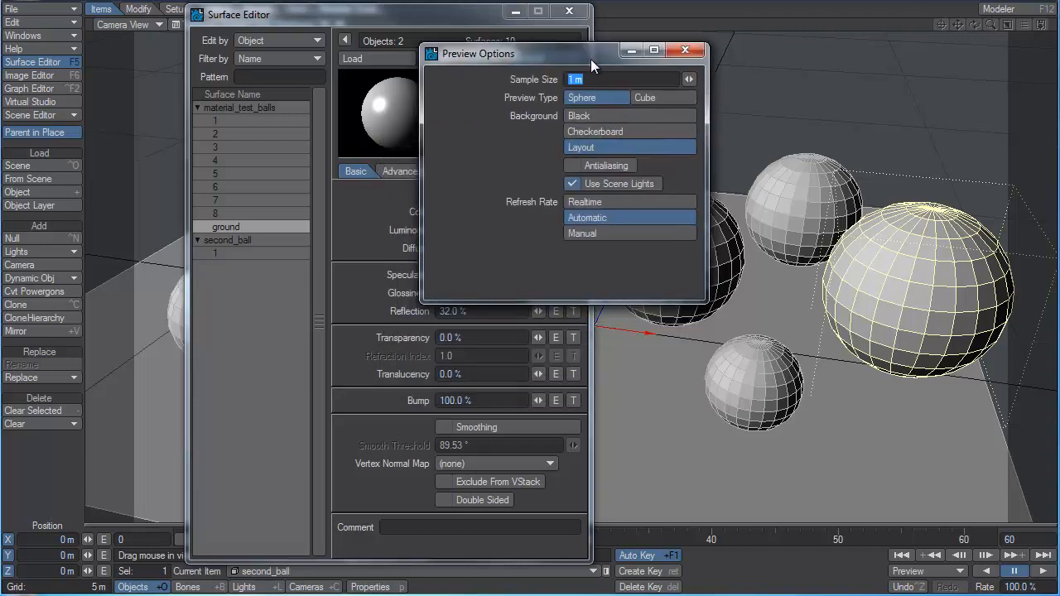
{"action": "left_click", "coordinate": [654, 97]}
{"action": "left_click_drag", "start_coordinate": [509, 59], "coordinate": [671, 75]}
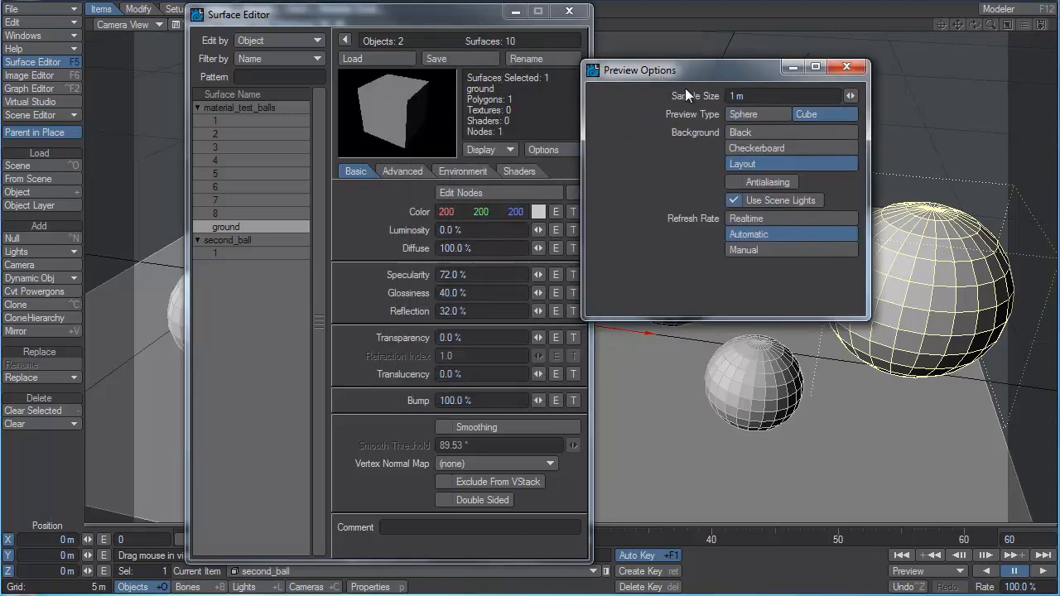
{"action": "left_click", "coordinate": [750, 111]}
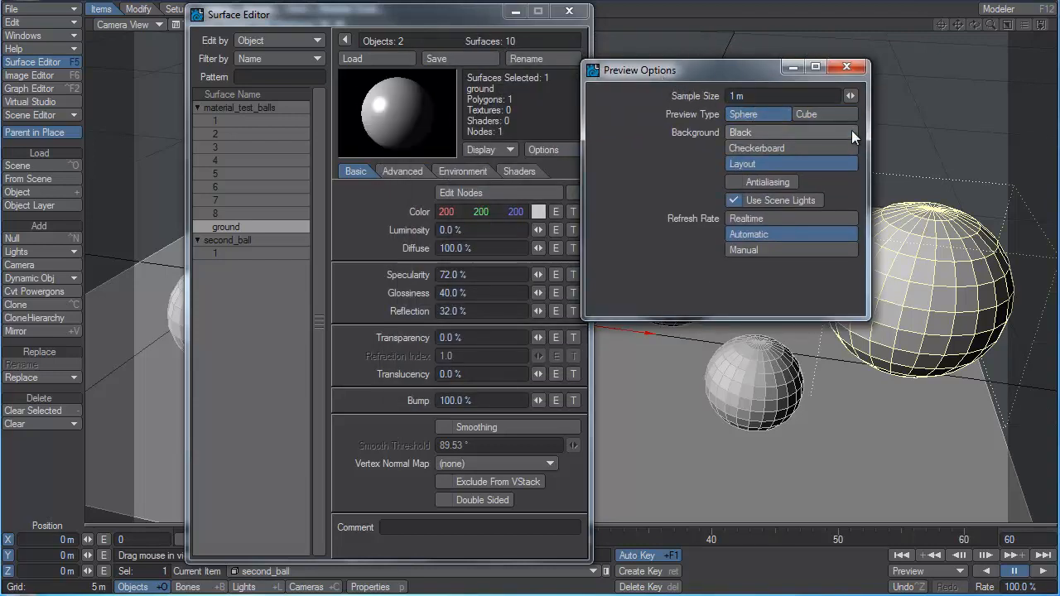
Set the preview sample size to 1 Mm with the Cube preview and switch the preview type back to Sphere.
{"action": "left_click", "coordinate": [805, 115]}
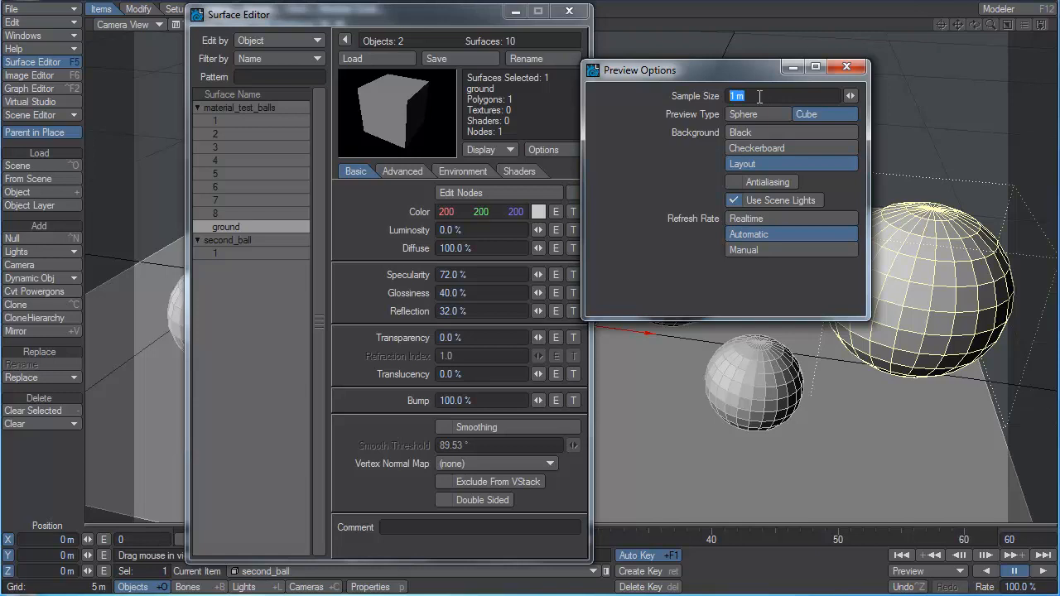
{"action": "type", "text": "1000000"}
{"action": "key", "text": "Return"}
{"action": "left_click", "coordinate": [750, 114]}
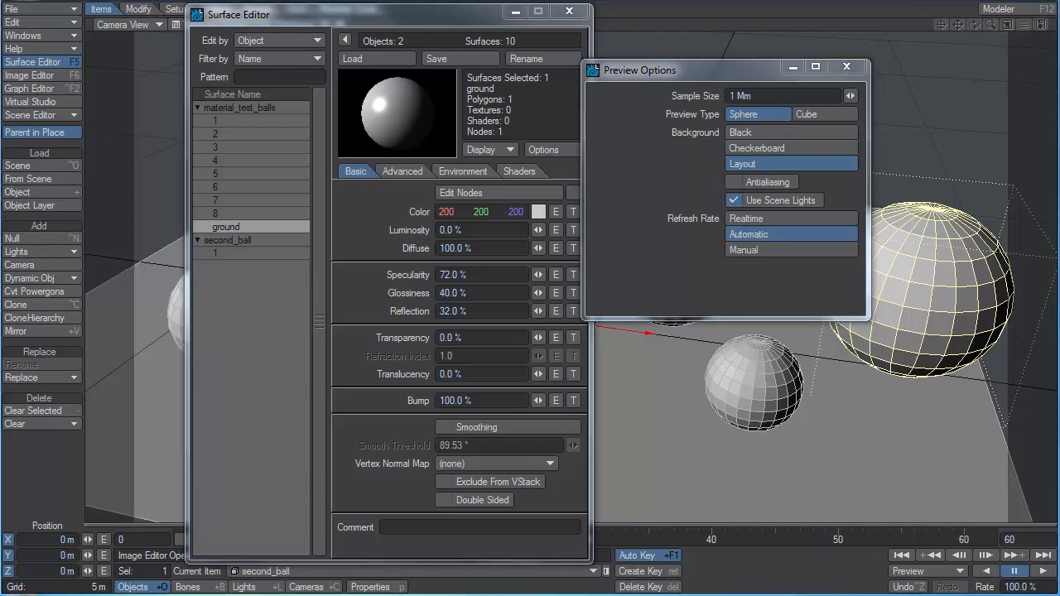
Set the scene's backdrop color to red in the backdrop options and close the effects window.
{"action": "left_click", "coordinate": [24, 37]}
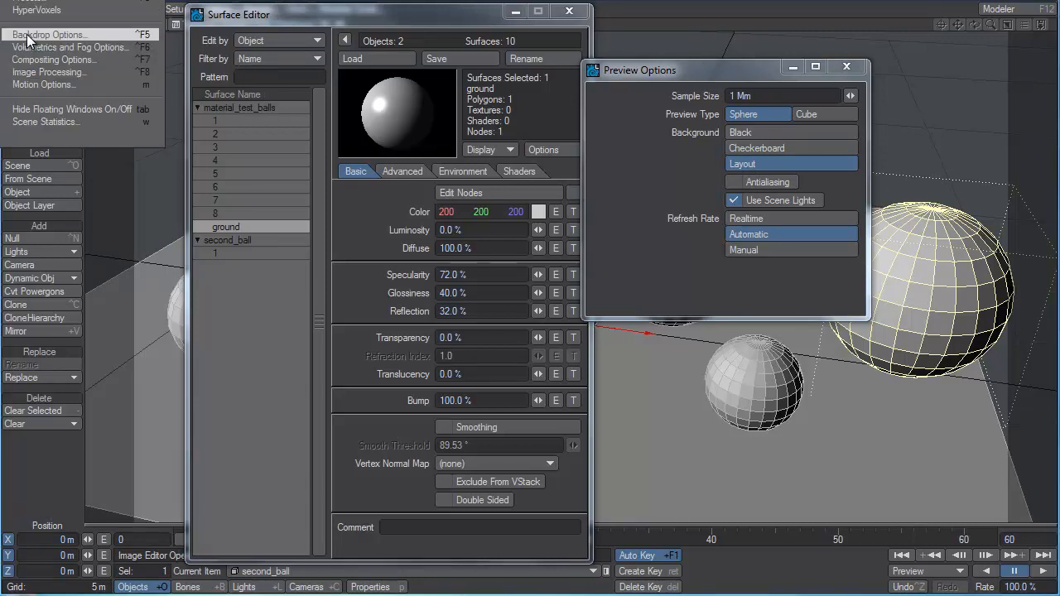
{"action": "left_click", "coordinate": [24, 34]}
{"action": "left_click_drag", "start_coordinate": [273, 395], "coordinate": [419, 131]}
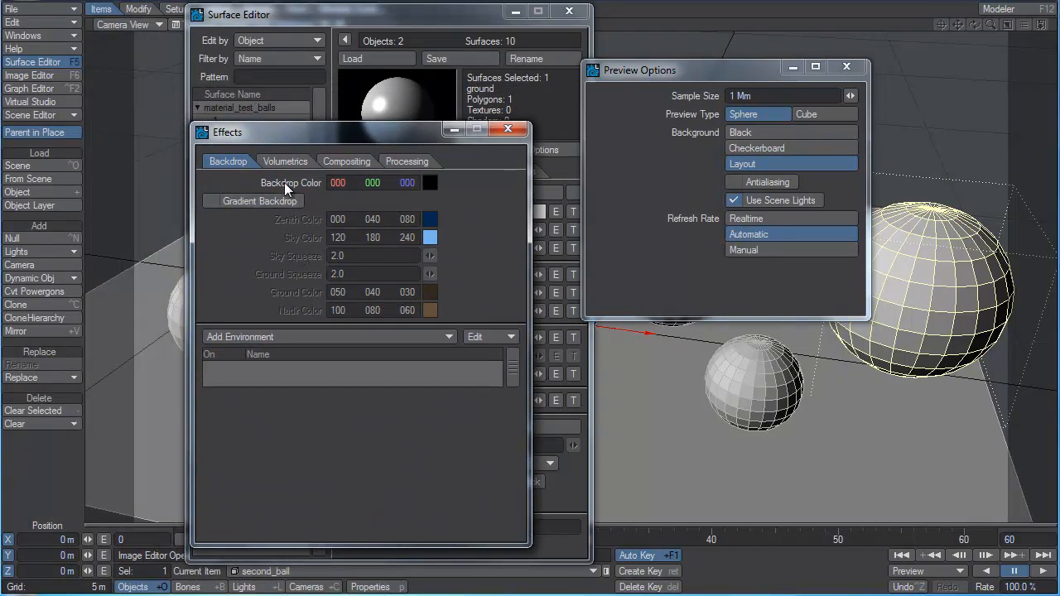
{"action": "left_click_drag", "start_coordinate": [336, 182], "coordinate": [389, 183]}
{"action": "left_click", "coordinate": [508, 129]}
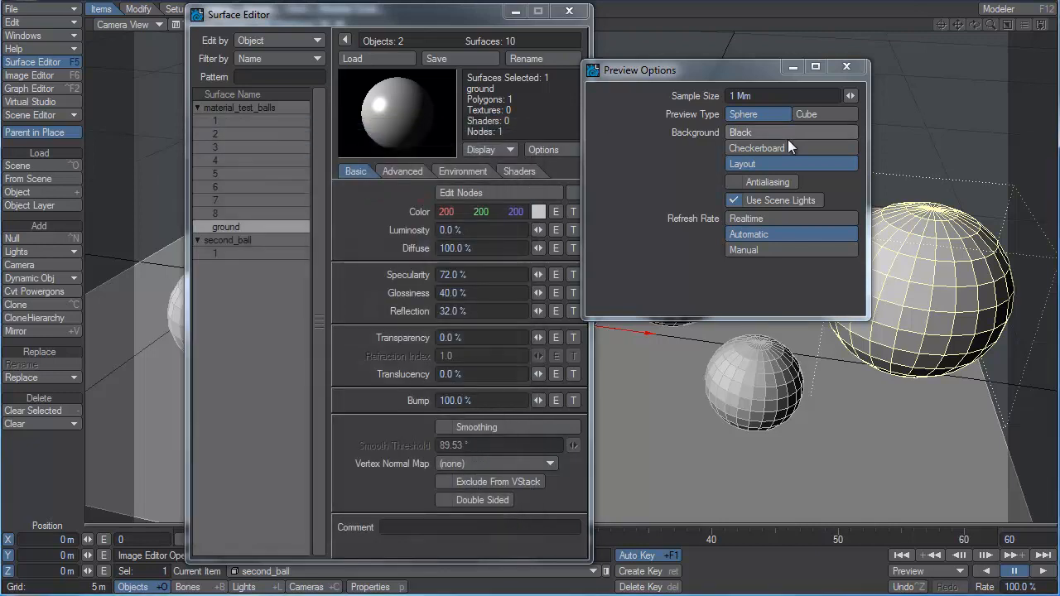
Compare the Checkerboard and Layout backgrounds in the surface preview and set it to Checkerboard.
{"action": "left_click", "coordinate": [779, 148]}
{"action": "left_click", "coordinate": [777, 162]}
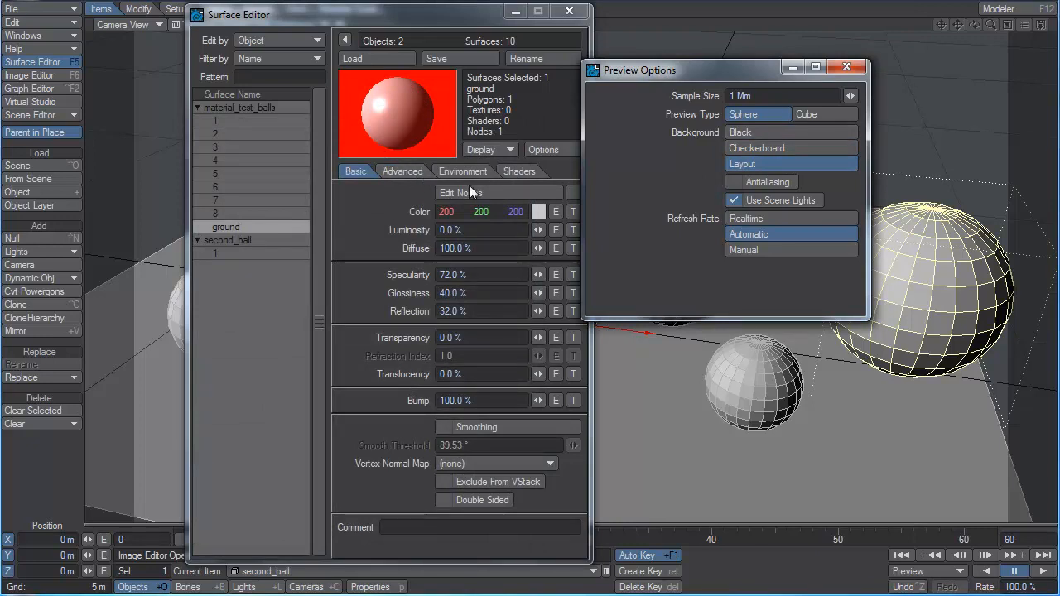
{"action": "left_click", "coordinate": [761, 147]}
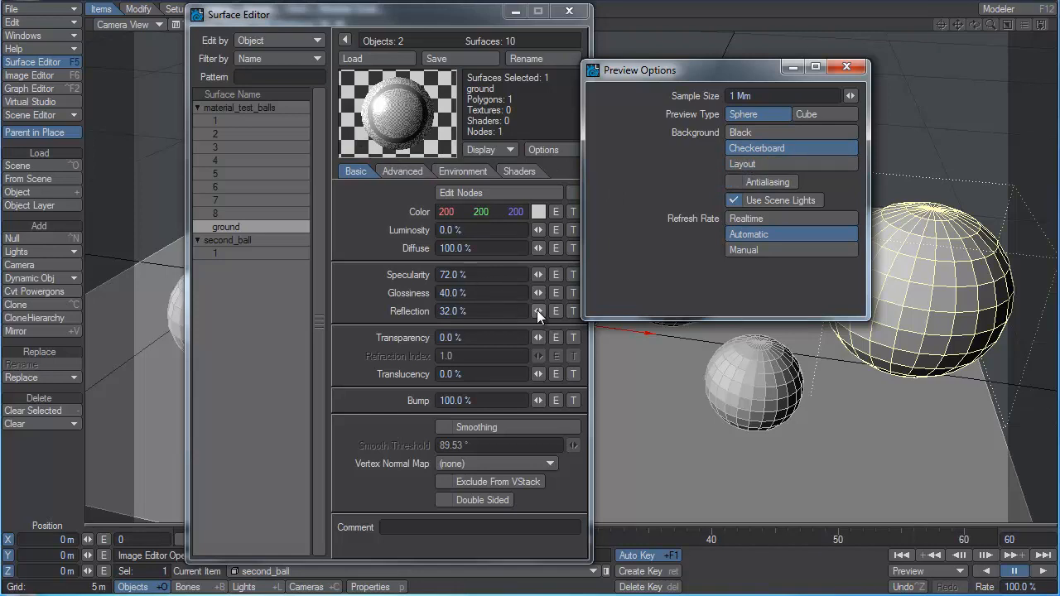
Set the ground surface's reflection to 0%, transparency to 76.5% and refraction index to 1.3.
{"action": "left_click_drag", "start_coordinate": [537, 310], "coordinate": [541, 337]}
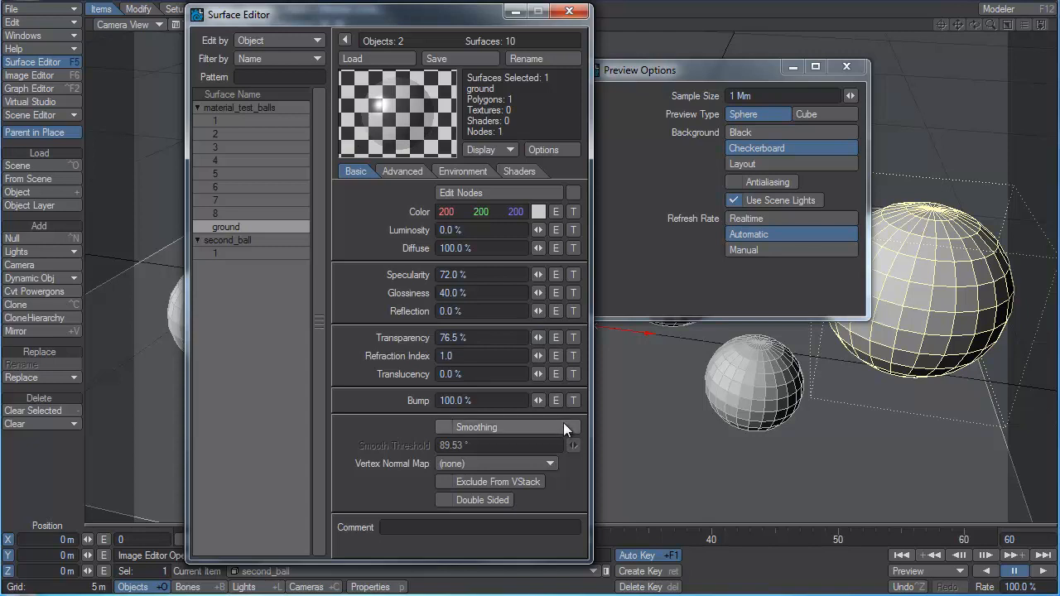
{"action": "left_click", "coordinate": [461, 356]}
{"action": "type", "text": "1.3"}
{"action": "key", "text": "Tab"}
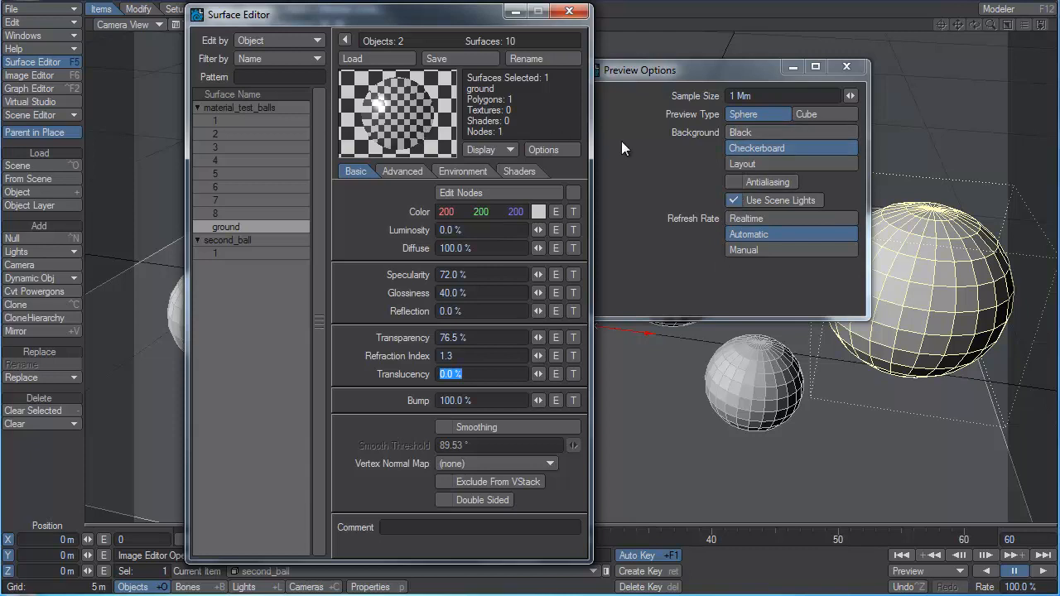
Compare the preview backgrounds, settle on Layout, and change the scene's backdrop color to black.
{"action": "left_click", "coordinate": [786, 133]}
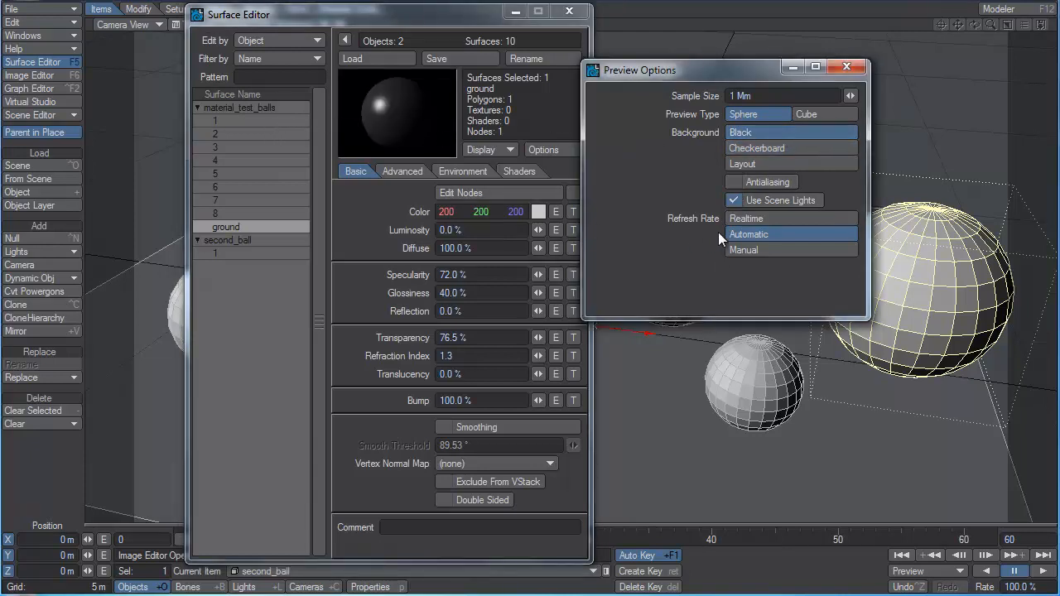
{"action": "left_click", "coordinate": [777, 164]}
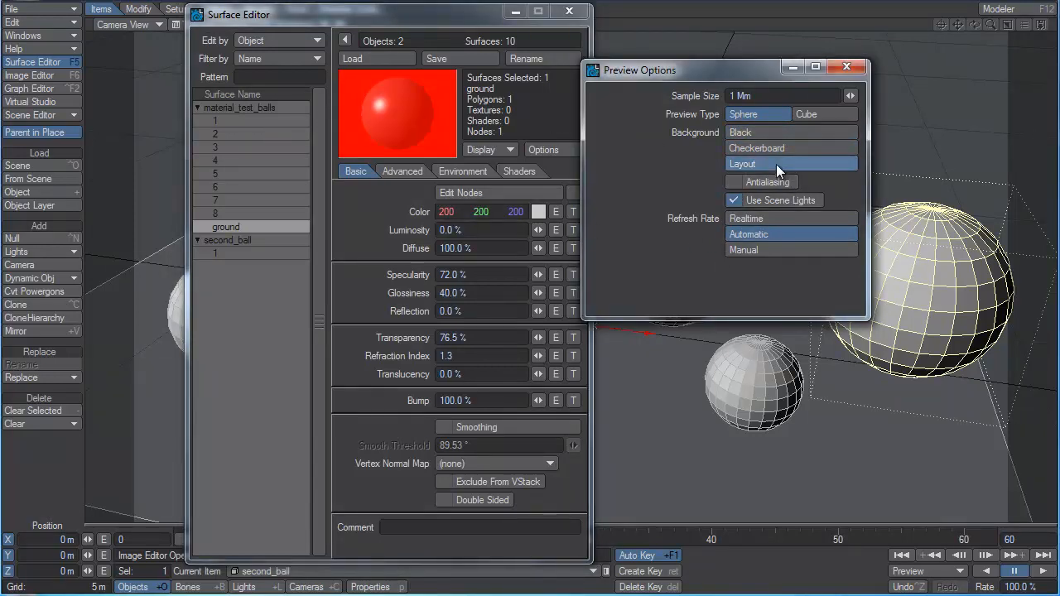
{"action": "left_click", "coordinate": [31, 37]}
{"action": "left_click", "coordinate": [30, 36]}
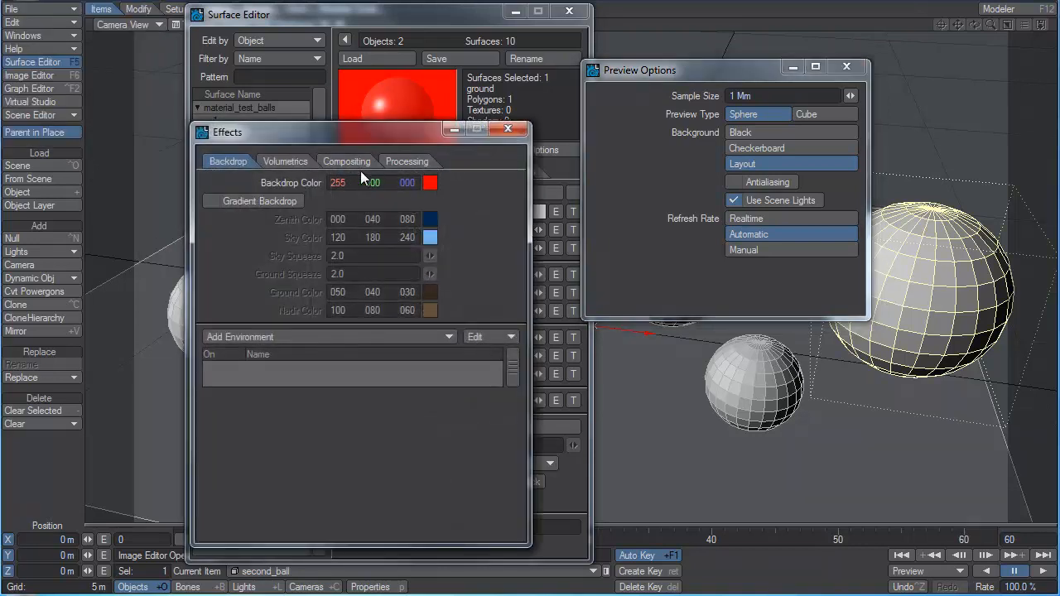
{"action": "left_click_drag", "start_coordinate": [343, 179], "coordinate": [133, 180]}
{"action": "left_click", "coordinate": [512, 132]}
{"action": "left_click", "coordinate": [816, 148]}
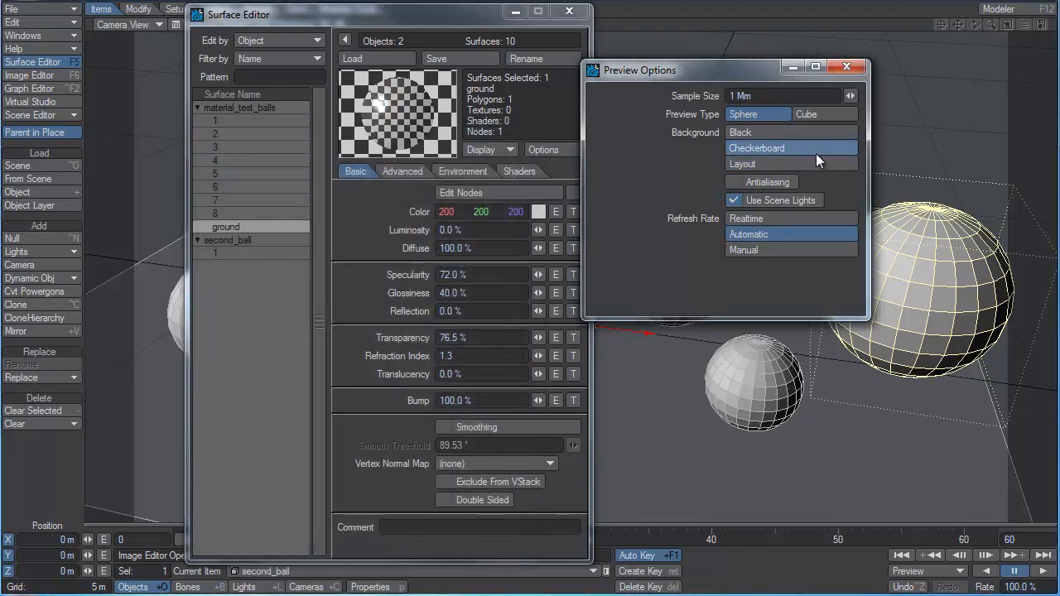
{"action": "left_click", "coordinate": [829, 163]}
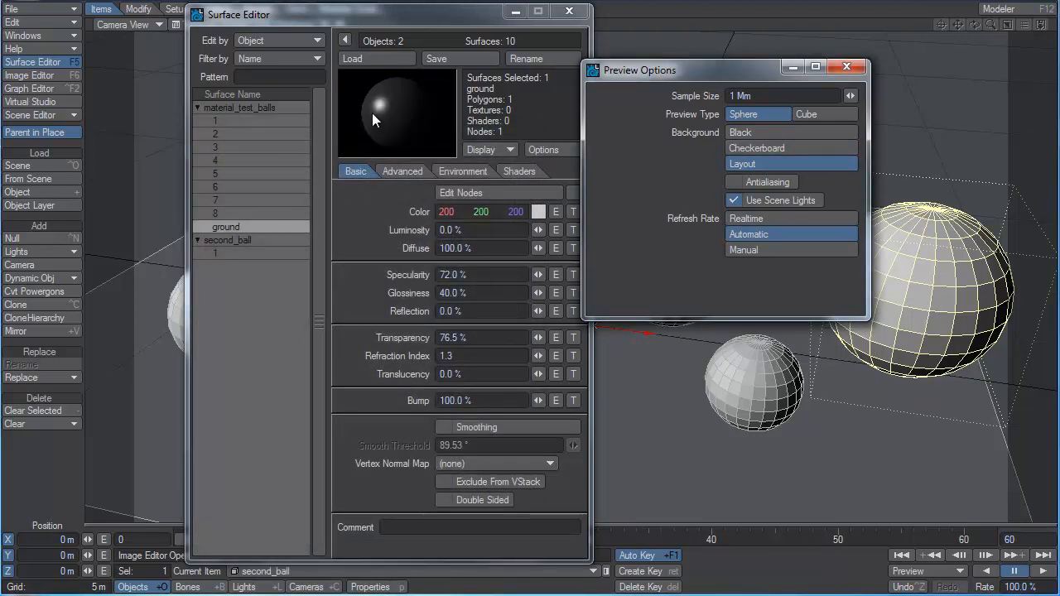
Toggle Antialiasing on and off and Use Scene Lights off and on for the surface preview.
{"action": "left_click", "coordinate": [767, 181]}
{"action": "left_click", "coordinate": [767, 180]}
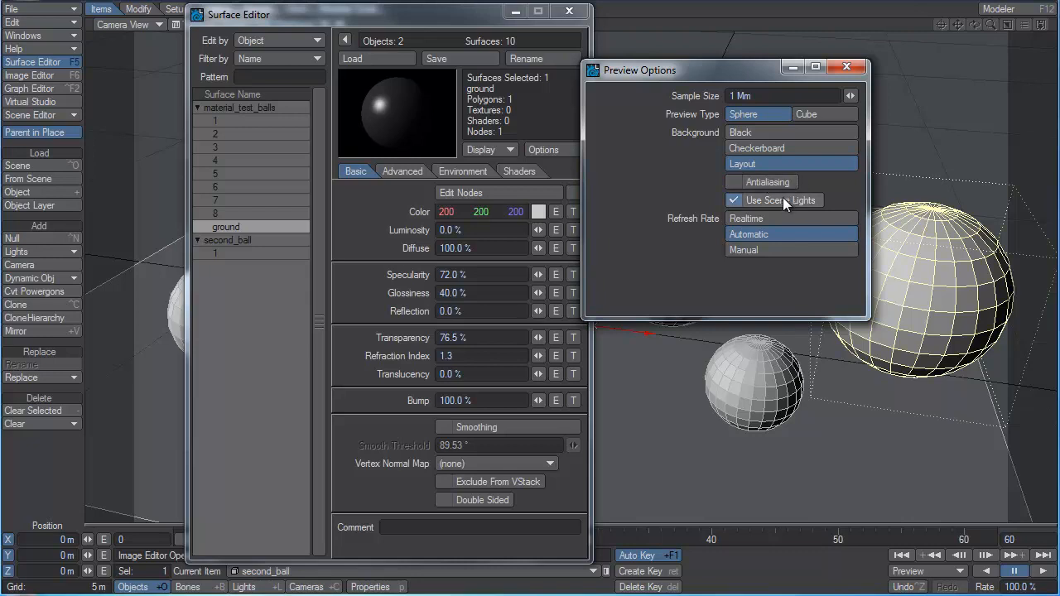
{"action": "left_click", "coordinate": [782, 198]}
{"action": "left_click", "coordinate": [777, 200]}
Try the Realtime and Manual refresh rates for the surface preview and return it to Automatic.
{"action": "left_click", "coordinate": [769, 218]}
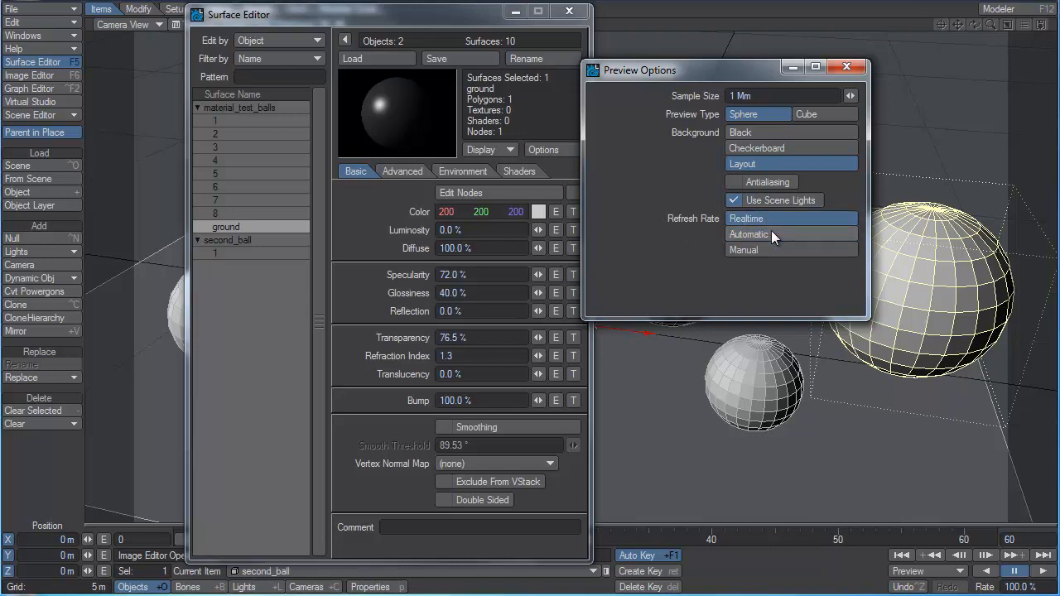
{"action": "left_click", "coordinate": [772, 230]}
{"action": "left_click", "coordinate": [765, 248]}
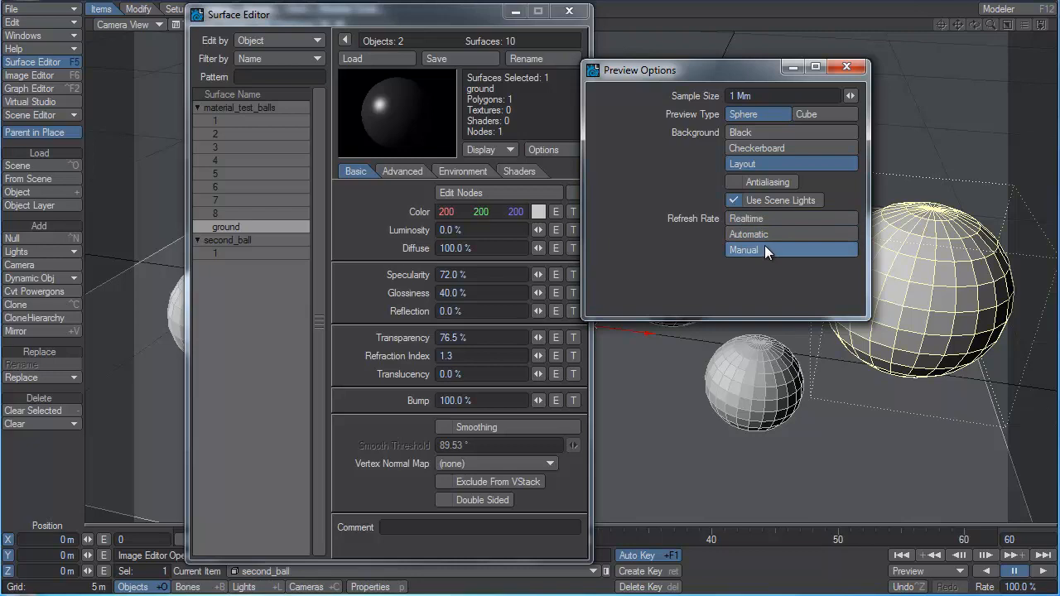
{"action": "left_click", "coordinate": [755, 235]}
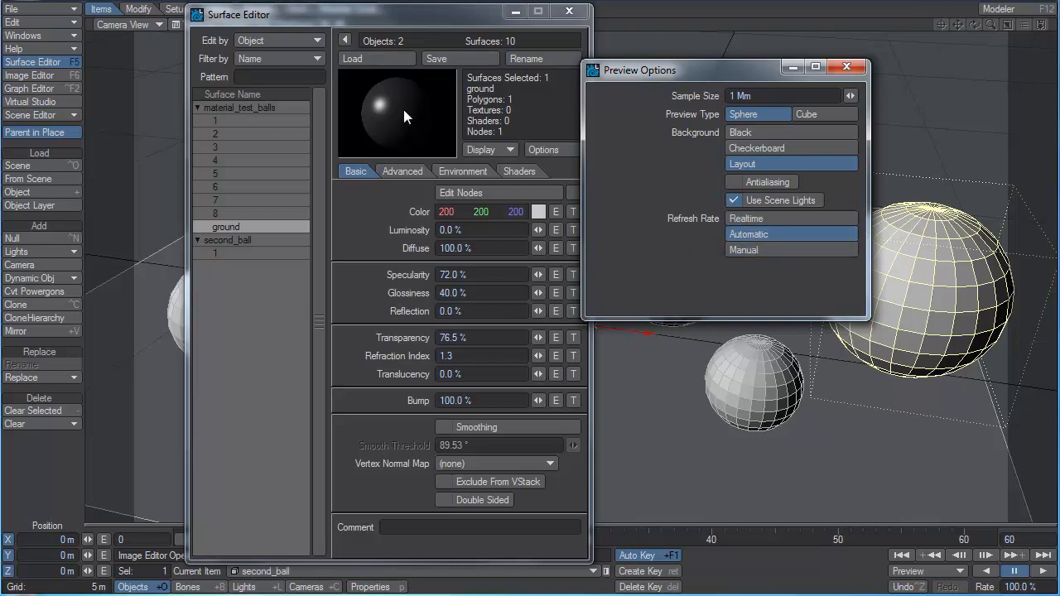
Compare how the preview updates with Automatic and Realtime refresh while varying the ground surface's luminosity, and close the preview options.
{"action": "left_click_drag", "start_coordinate": [539, 230], "coordinate": [194, 242]}
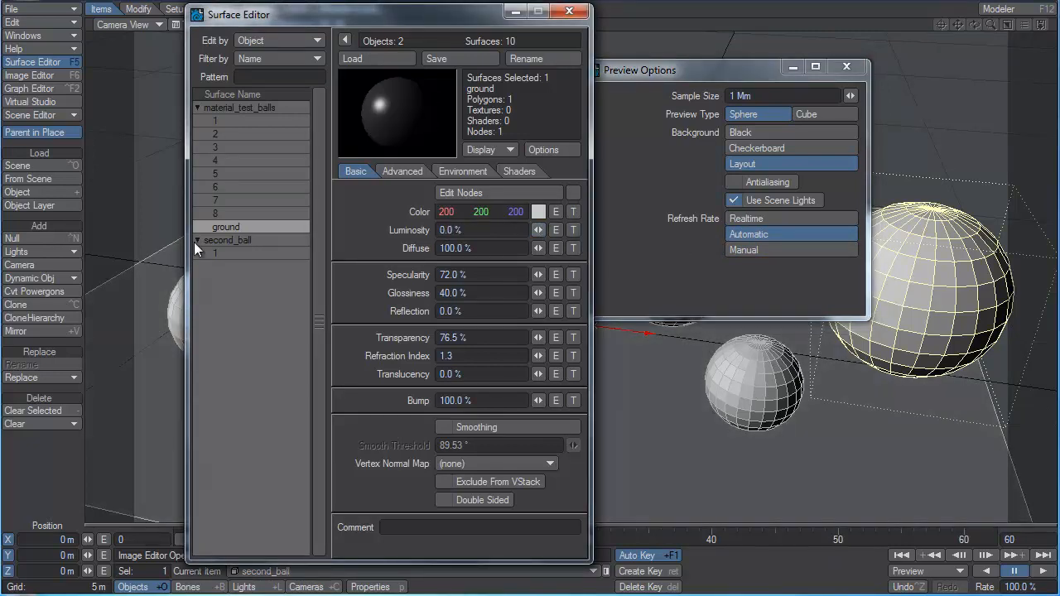
{"action": "left_click_drag", "start_coordinate": [539, 229], "coordinate": [489, 233]}
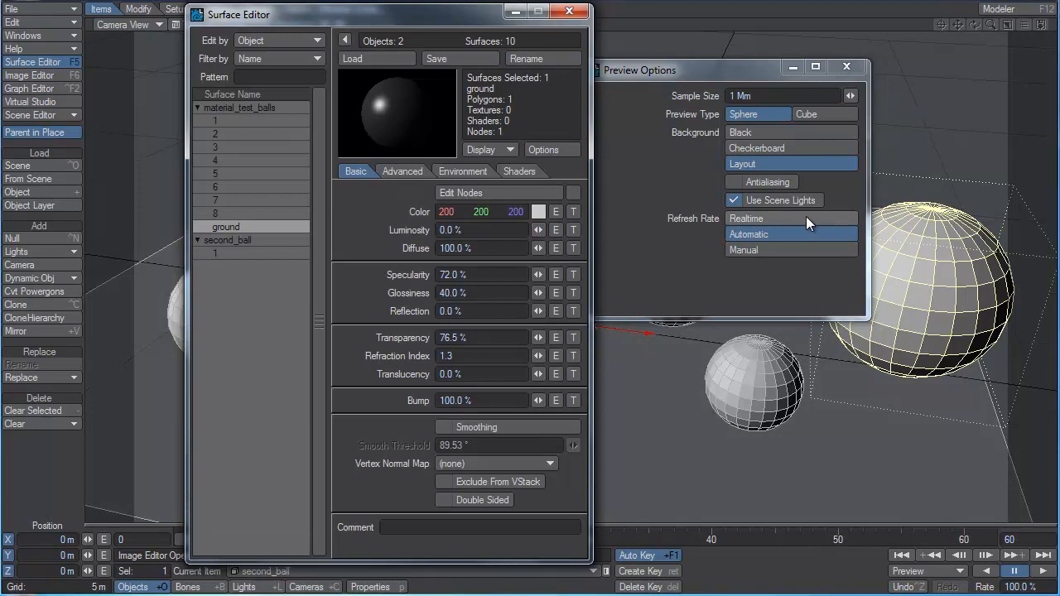
{"action": "left_click", "coordinate": [770, 219]}
{"action": "left_click_drag", "start_coordinate": [540, 230], "coordinate": [196, 242]}
{"action": "left_click", "coordinate": [750, 235]}
{"action": "left_click_drag", "start_coordinate": [539, 230], "coordinate": [541, 229]}
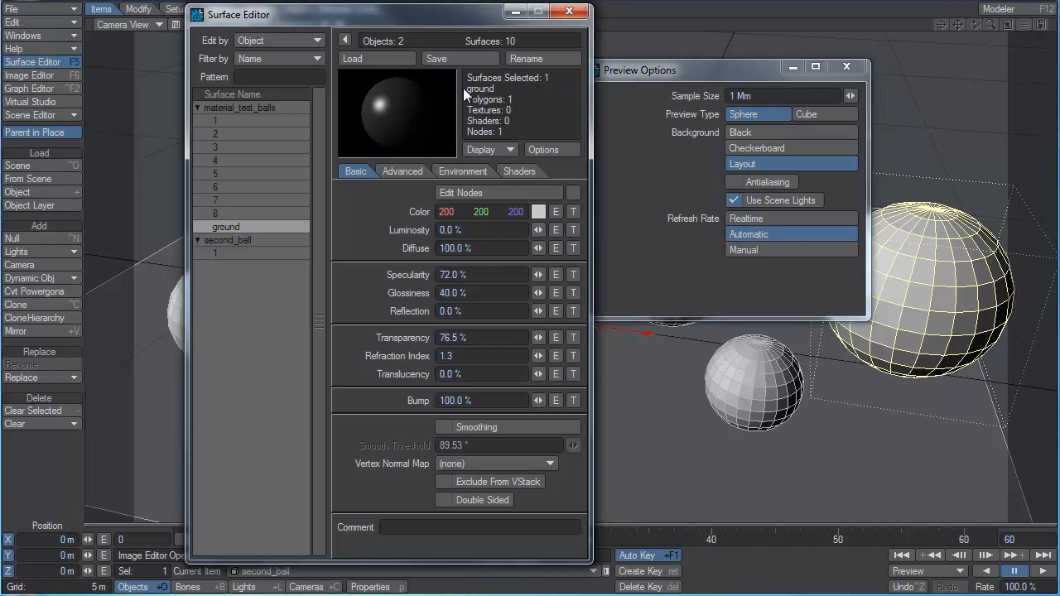
{"action": "left_click", "coordinate": [846, 67]}
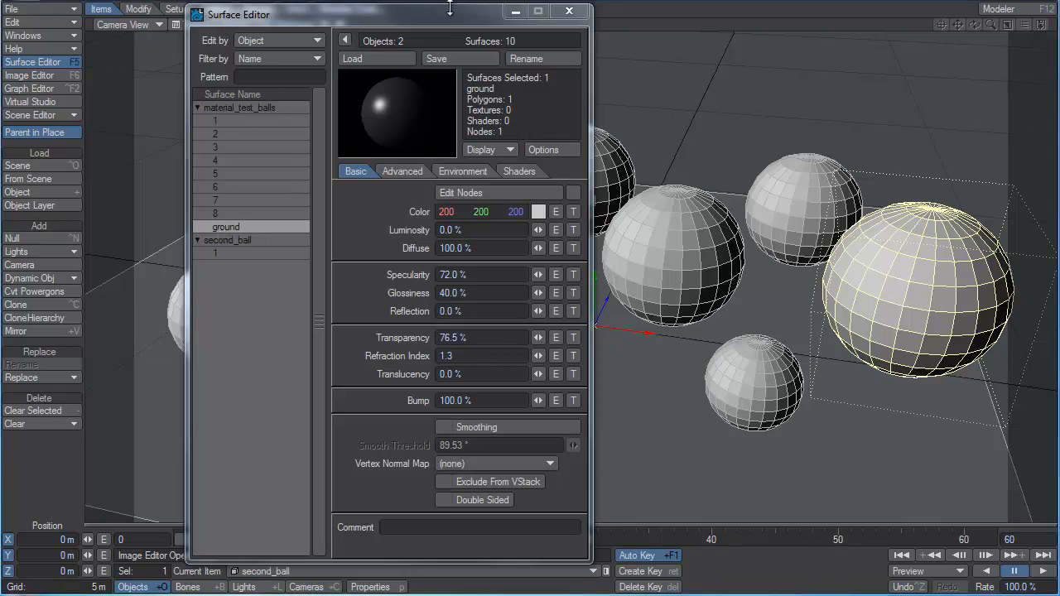
Select surface 1 of material_test_balls, add surface 2 to the selection, and return to surface 1 alone.
{"action": "left_click_drag", "start_coordinate": [444, 11], "coordinate": [202, 326]}
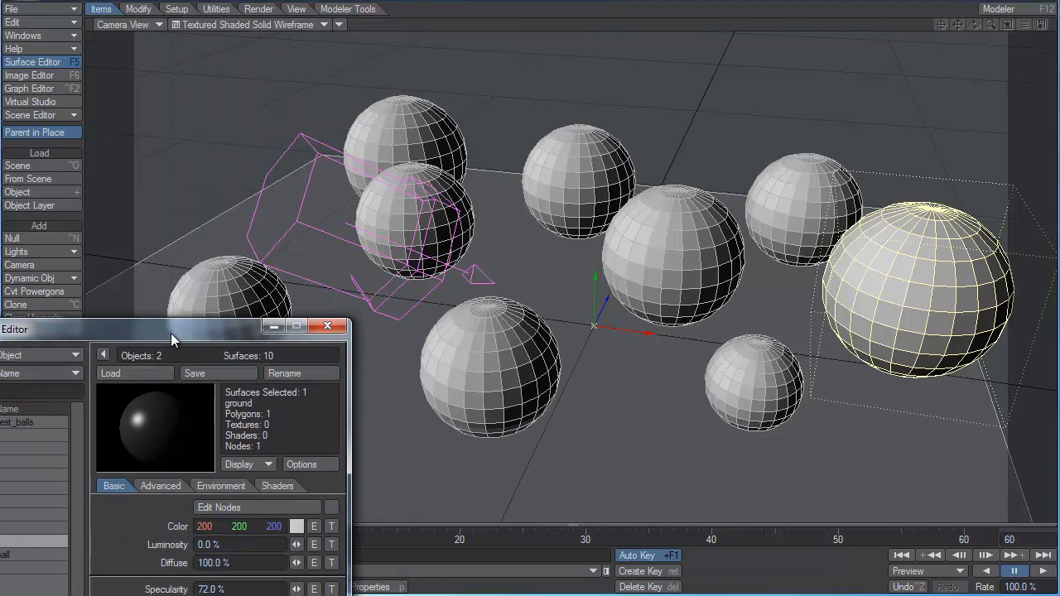
{"action": "left_click_drag", "start_coordinate": [171, 333], "coordinate": [483, 62]}
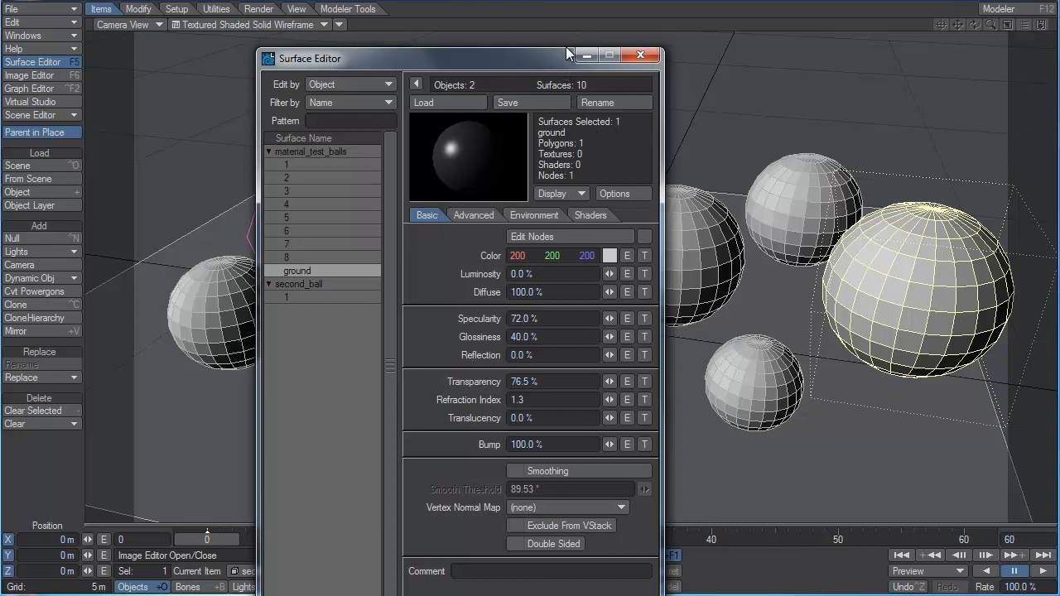
{"action": "left_click_drag", "start_coordinate": [533, 58], "coordinate": [538, 19]}
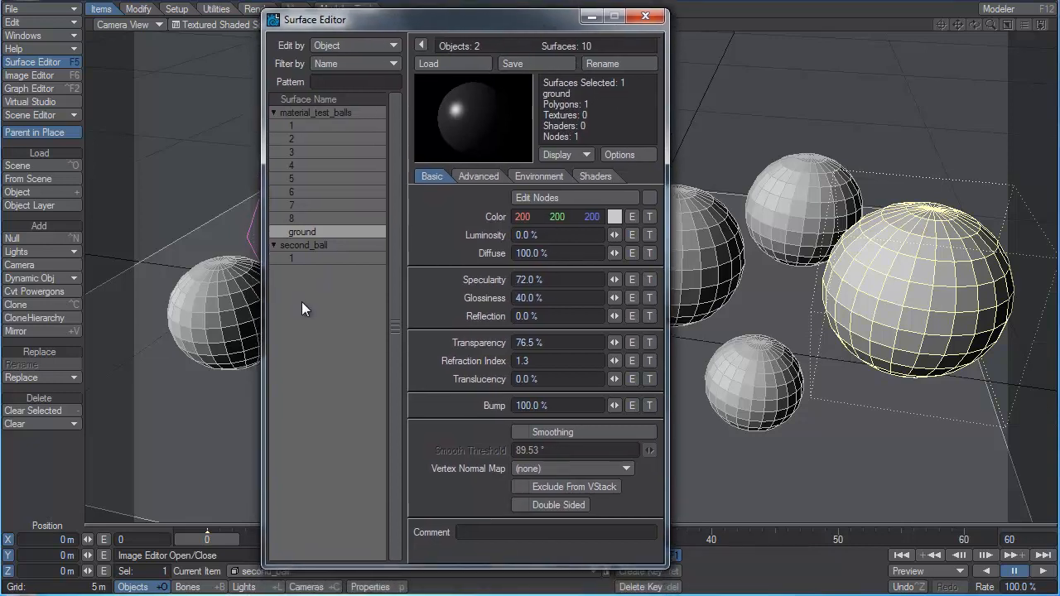
{"action": "left_click", "coordinate": [291, 125]}
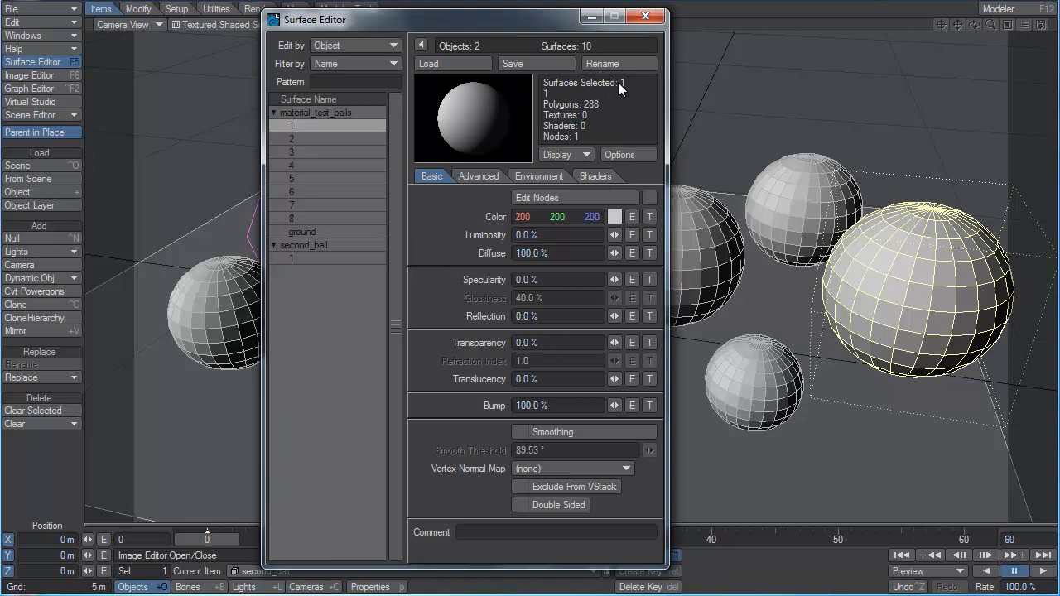
{"action": "left_click", "coordinate": [291, 138], "text": "ctrl"}
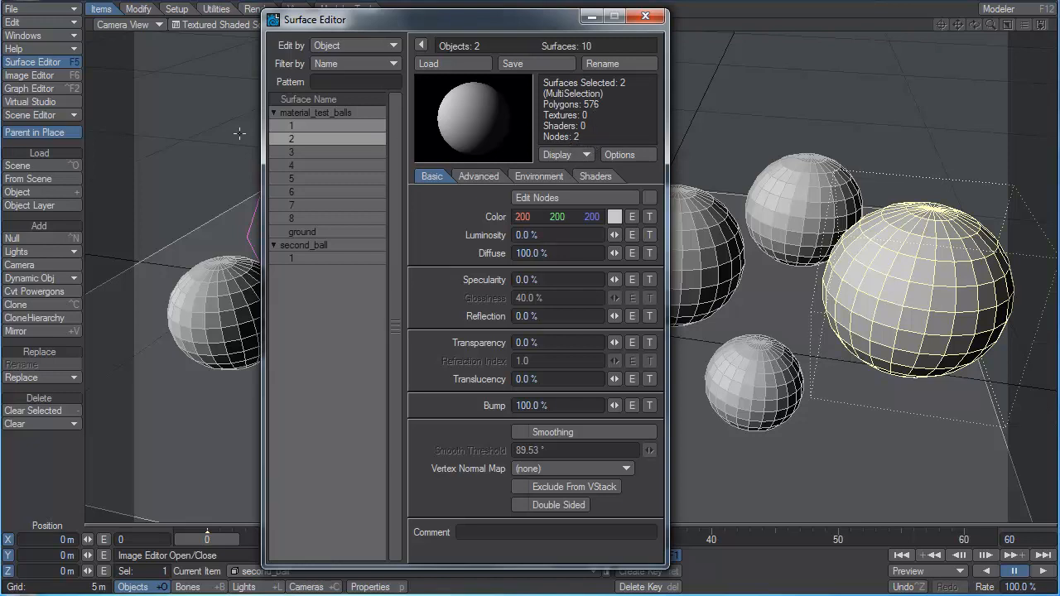
{"action": "left_click", "coordinate": [285, 127]}
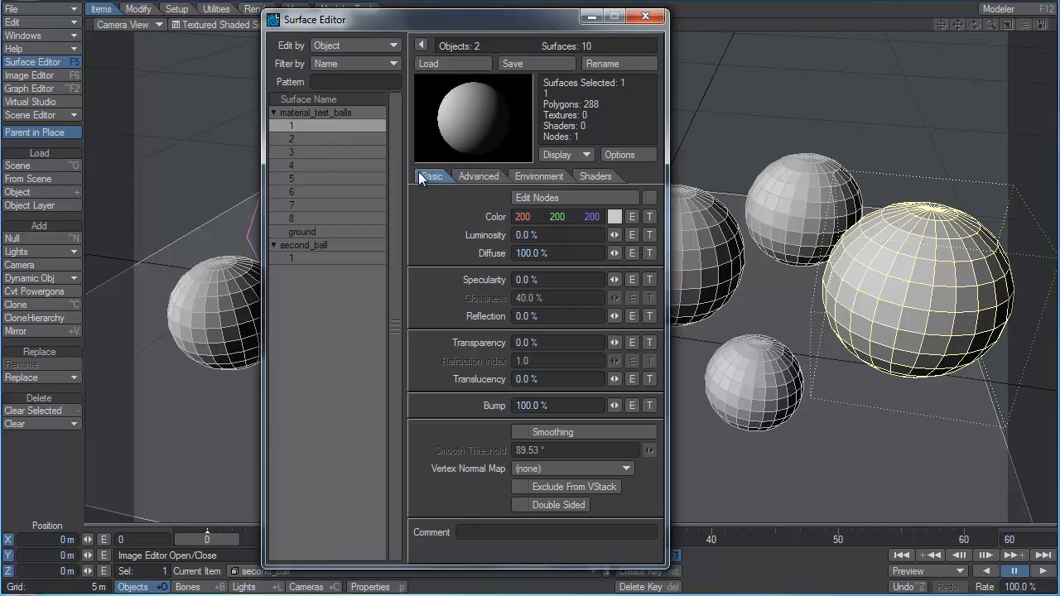
Examine the Surface node's inputs for surface 1 in the Node Editor and close it.
{"action": "left_click", "coordinate": [570, 199]}
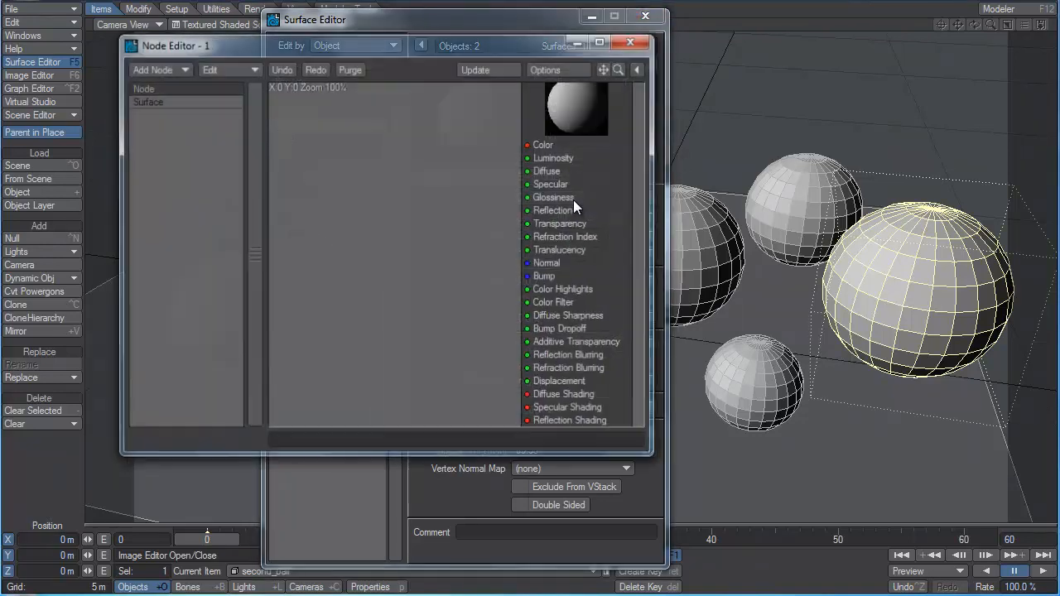
{"action": "left_click_drag", "start_coordinate": [570, 152], "coordinate": [517, 189]}
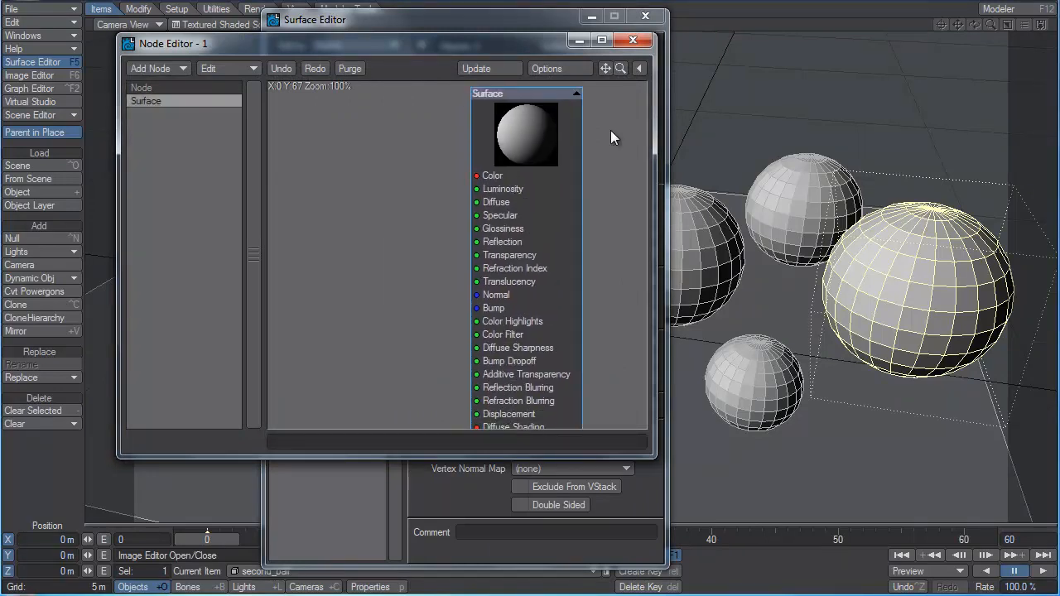
{"action": "left_click", "coordinate": [632, 40]}
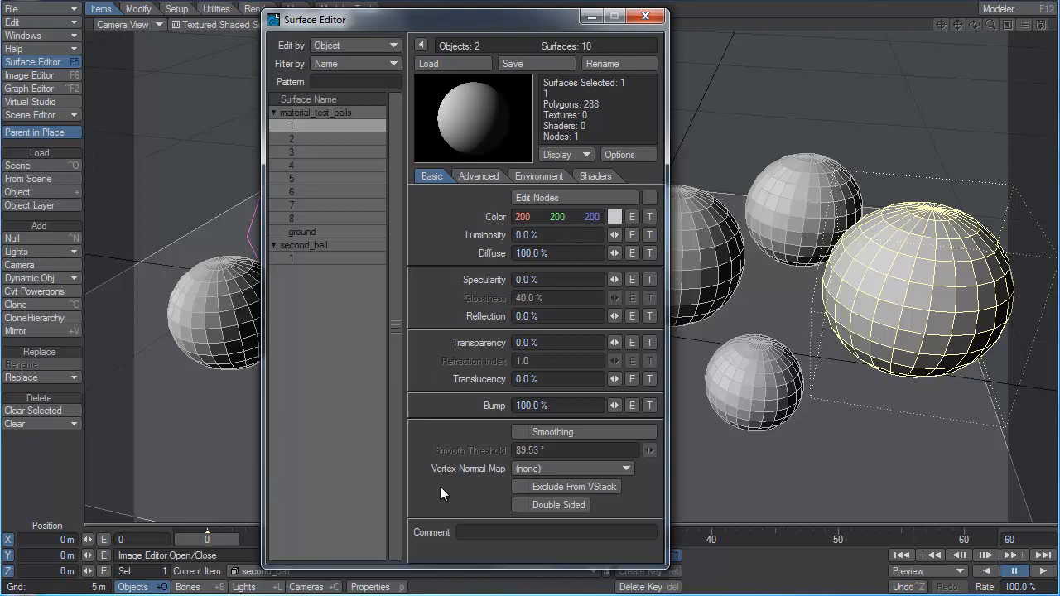
Enable Smoothing on surface 1 of material_test_balls and switch the viewport shading to Shaded Solid.
{"action": "left_click", "coordinate": [520, 432]}
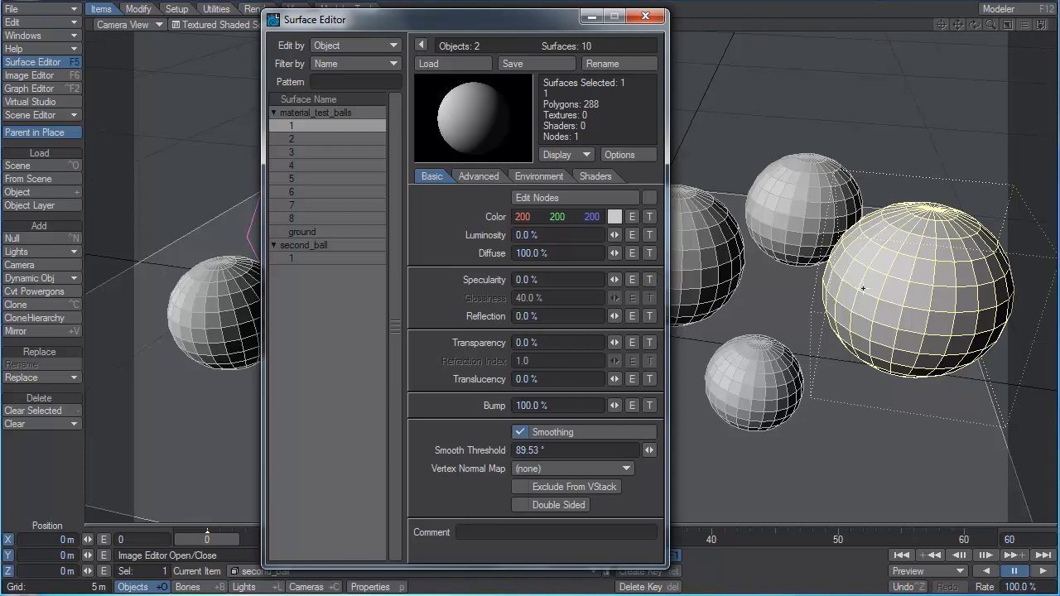
{"action": "left_click_drag", "start_coordinate": [449, 19], "coordinate": [304, 57]}
{"action": "left_click", "coordinate": [275, 24]}
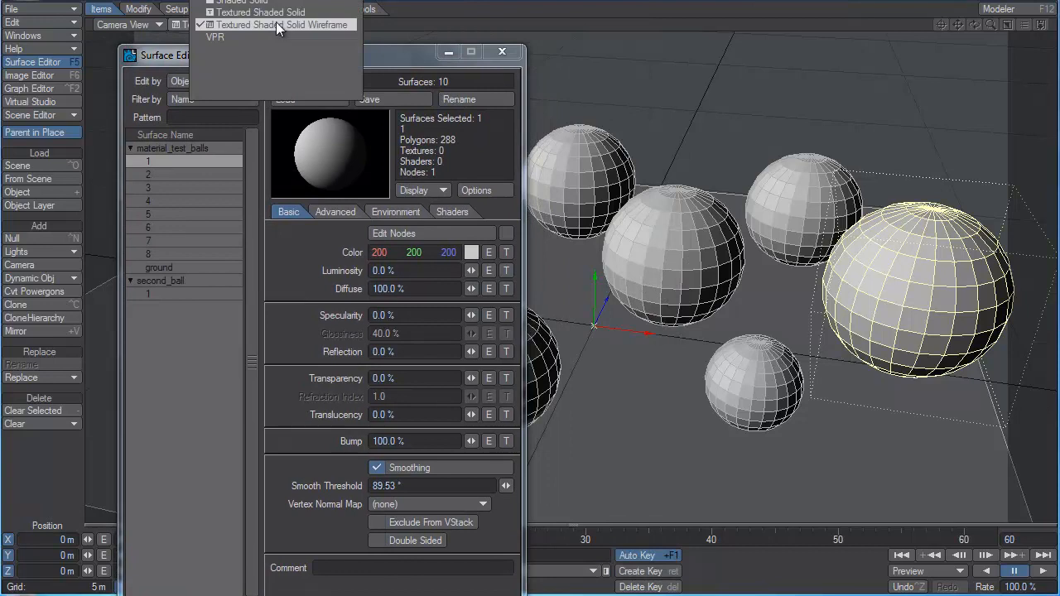
{"action": "left_click", "coordinate": [249, 3]}
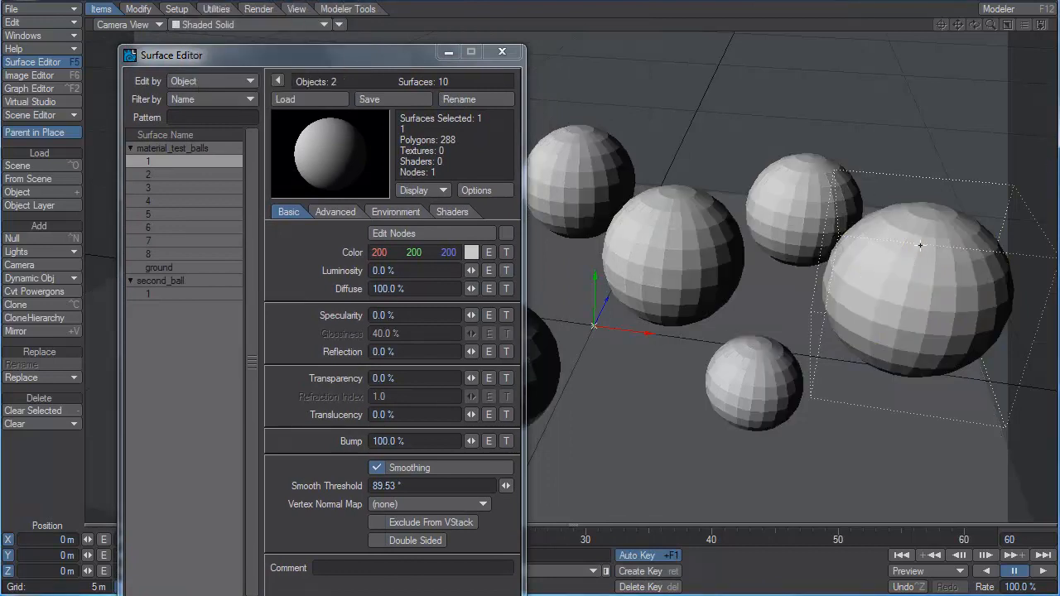
Compare second_ball's surface 1 with Smoothing on and off, and leave Smoothing enabled.
{"action": "left_click", "coordinate": [147, 293]}
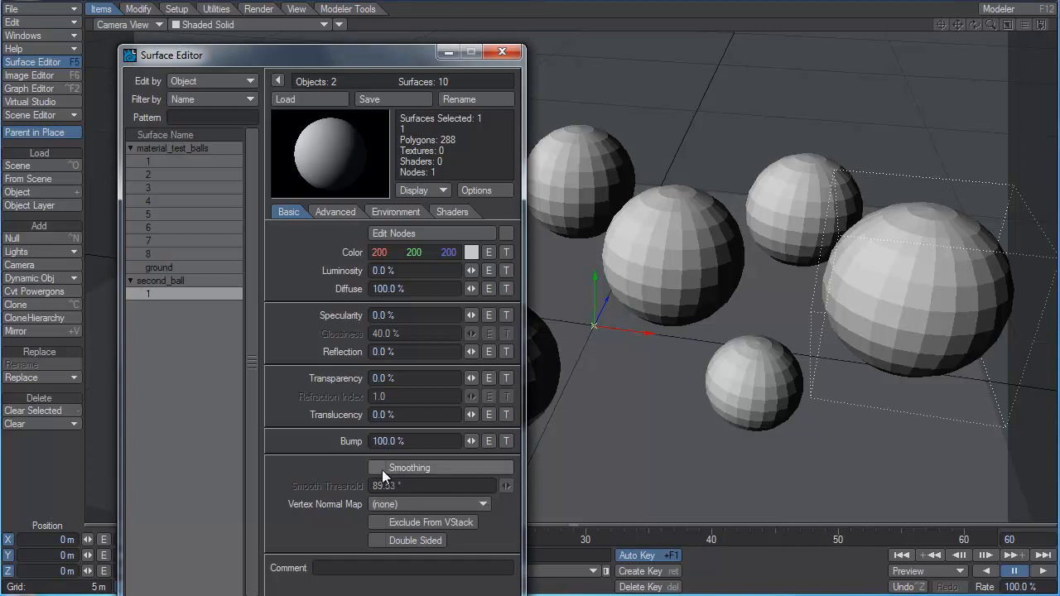
{"action": "left_click", "coordinate": [408, 468]}
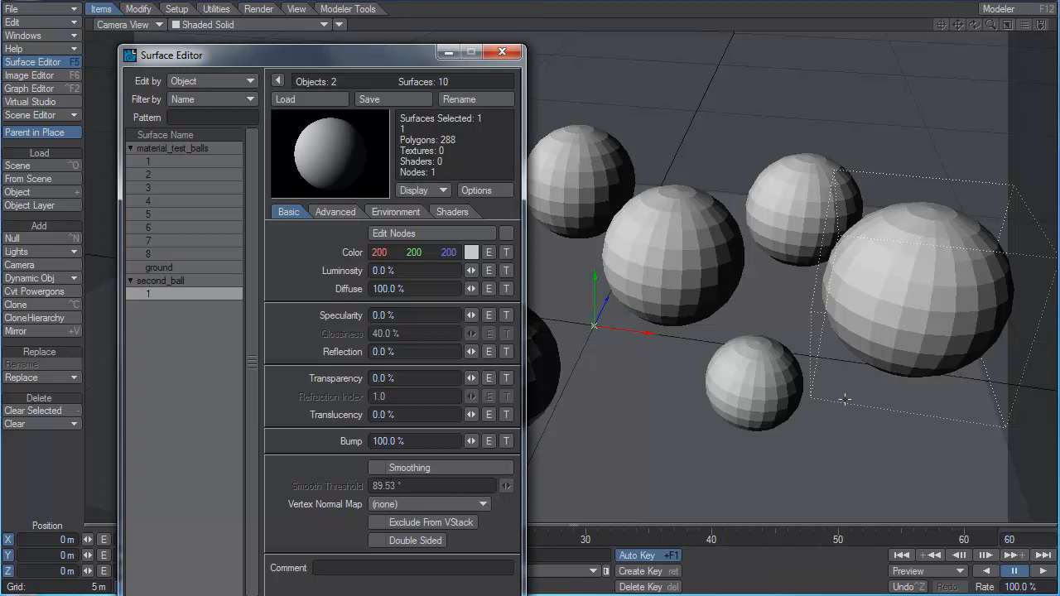
{"action": "left_click", "coordinate": [382, 462]}
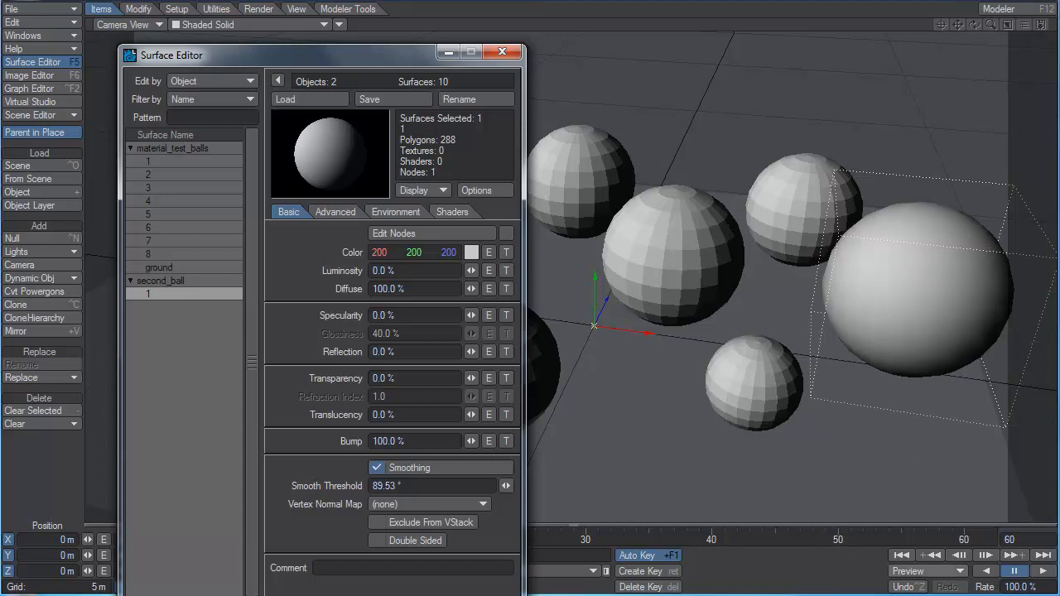
{"action": "left_click", "coordinate": [377, 469]}
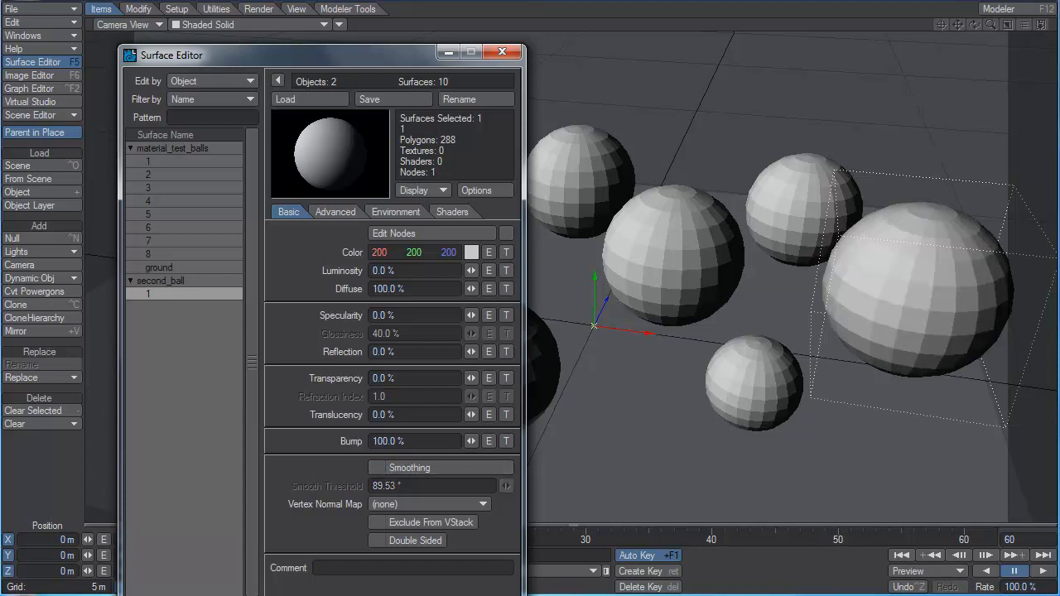
{"action": "left_click", "coordinate": [1000, 10]}
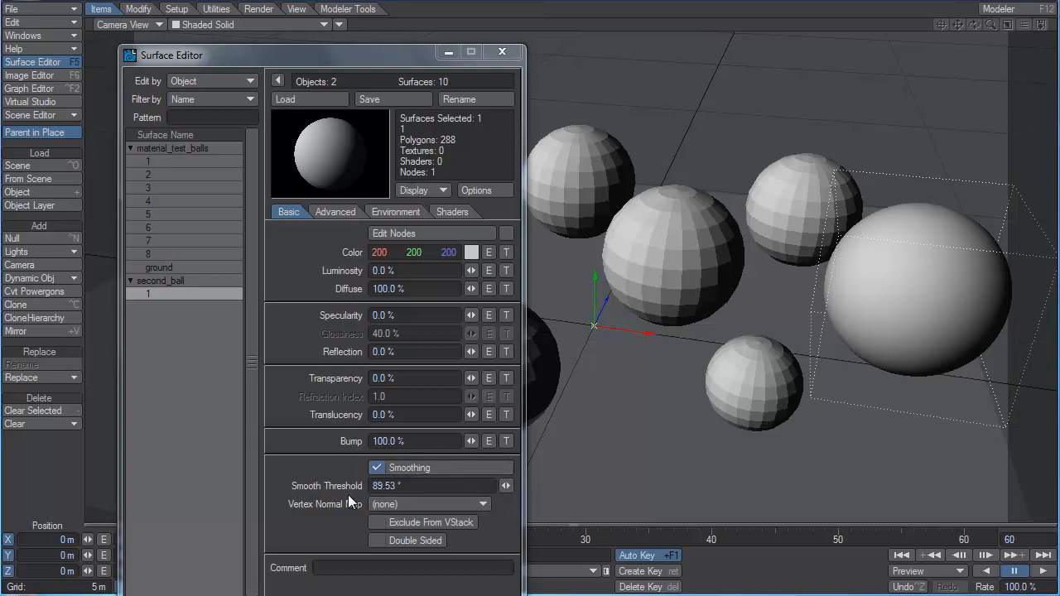
Try a smooth threshold of 353.44° on second_ball's surface and restore it to 89.53°.
{"action": "left_click_drag", "start_coordinate": [506, 487], "coordinate": [724, 487]}
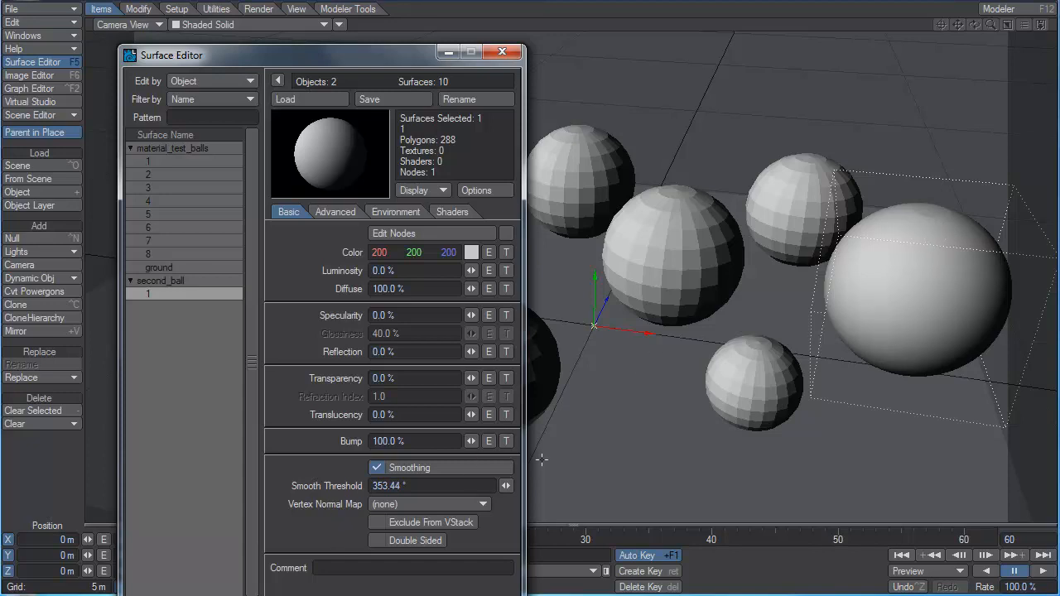
{"action": "left_click_drag", "start_coordinate": [508, 485], "coordinate": [522, 484]}
{"action": "left_click", "coordinate": [439, 487]}
{"action": "type", "text": "89.53"}
{"action": "key", "text": "Return"}
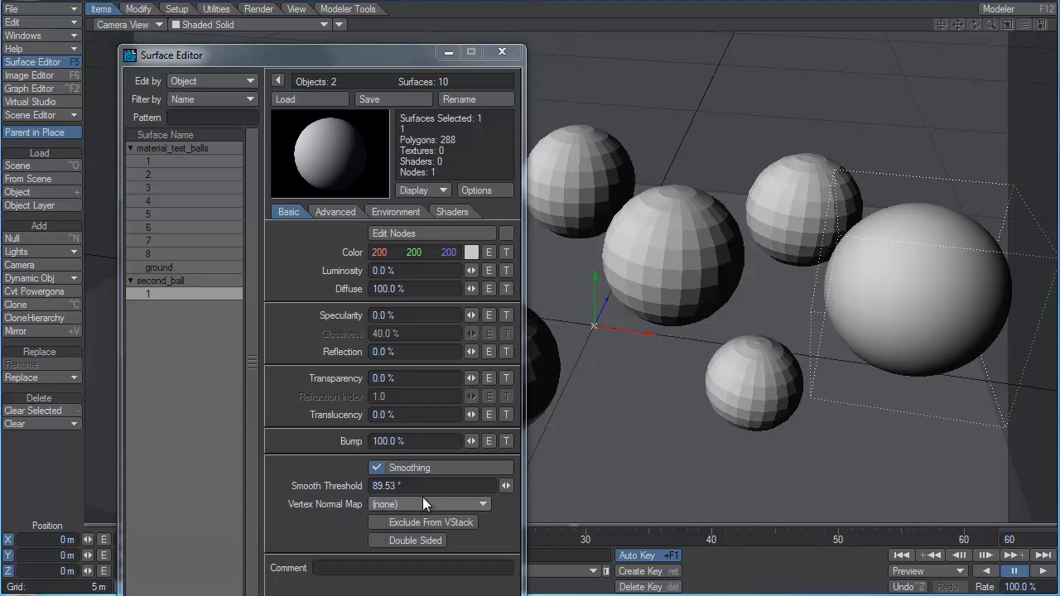
Check the available vertex normal maps for second_ball's surface.
{"action": "left_click", "coordinate": [395, 505]}
{"action": "left_click", "coordinate": [454, 502]}
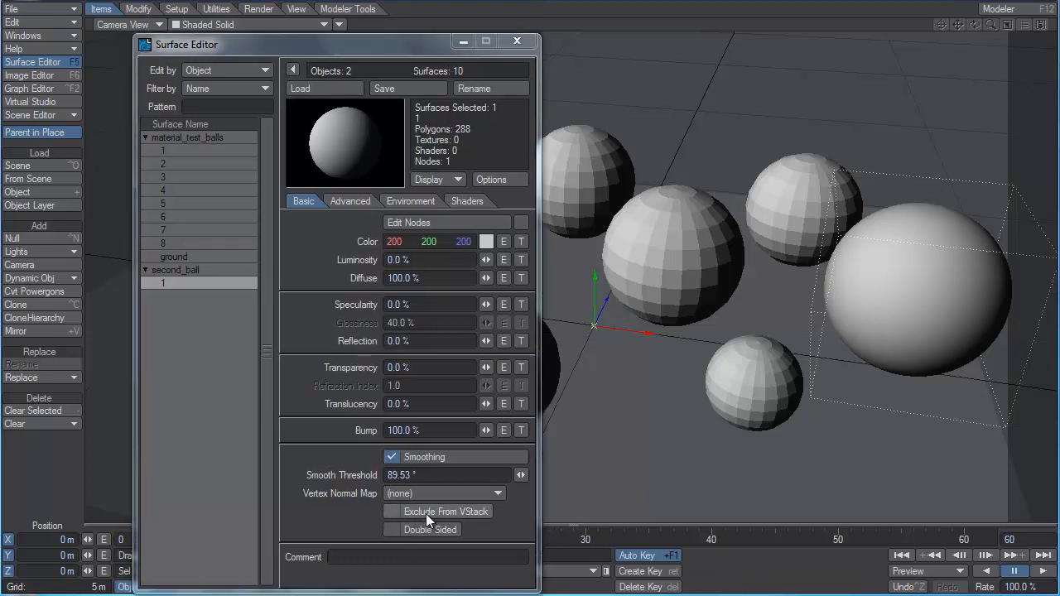
Try Exclude From VStack on second_ball's surface and leave the option disabled.
{"action": "left_click", "coordinate": [430, 513]}
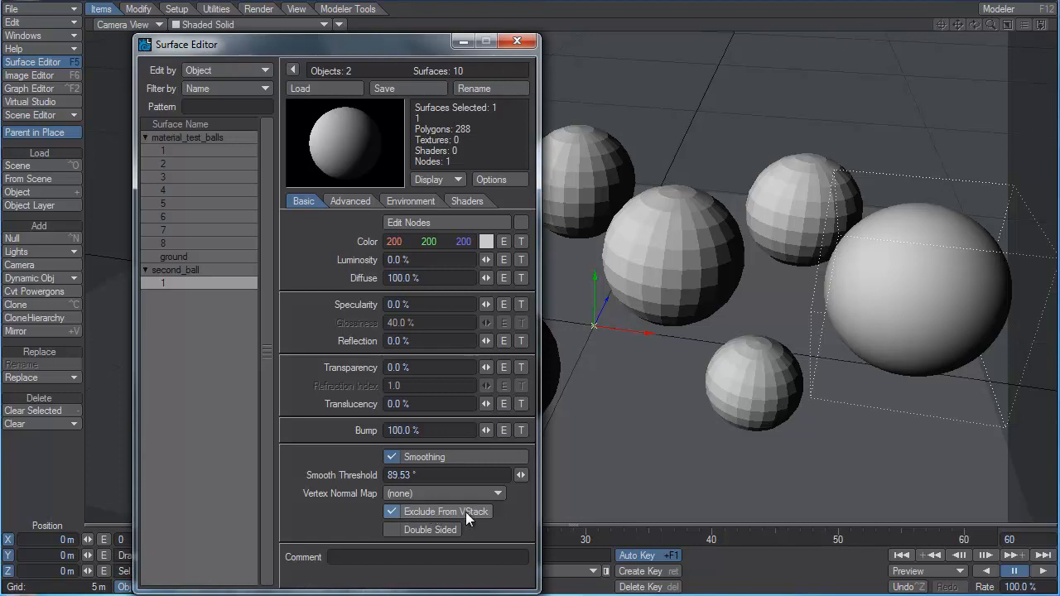
{"action": "left_click", "coordinate": [464, 513]}
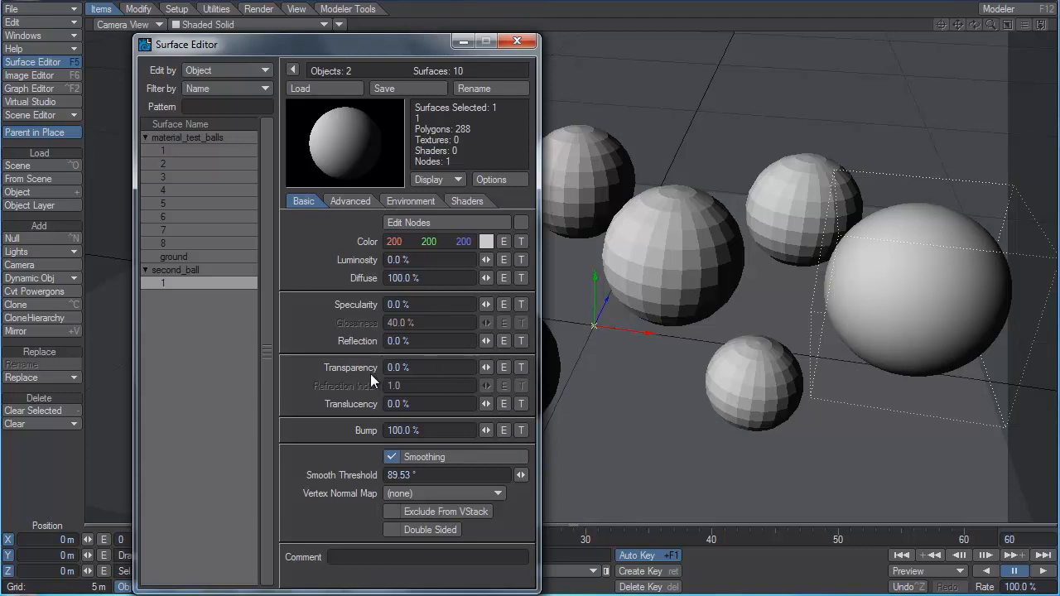
Set the transparency of second_ball's surface to 98% and its refraction index to 1.3.
{"action": "left_click_drag", "start_coordinate": [410, 369], "coordinate": [147, 371]}
{"action": "type", "text": "98"}
{"action": "key", "text": "Tab"}
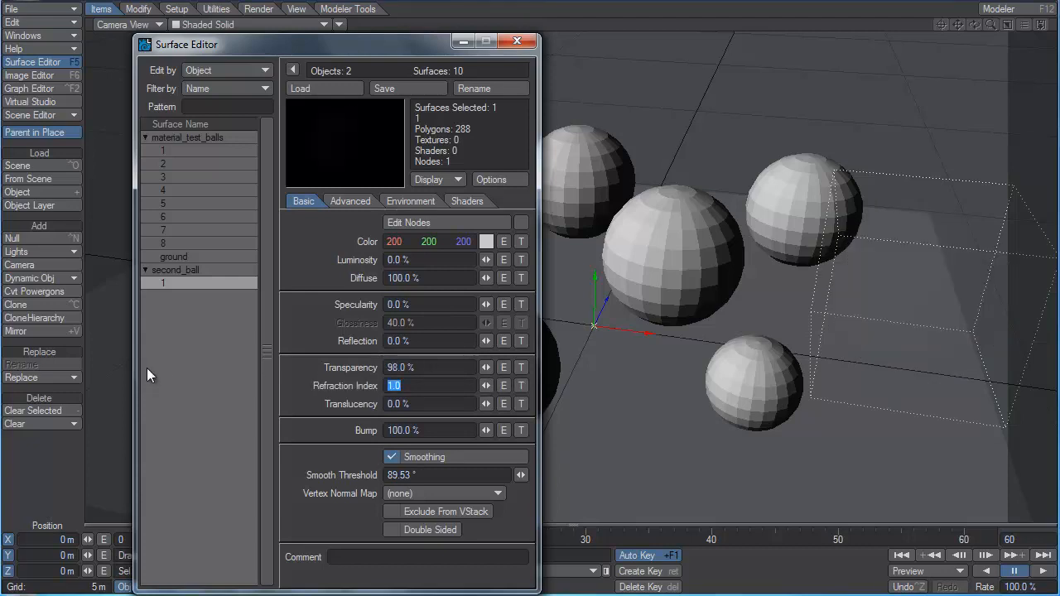
{"action": "type", "text": "1.3"}
{"action": "key", "text": "Tab"}
Check the raytracing options in the Render Globals and close them.
{"action": "left_click", "coordinate": [271, 14]}
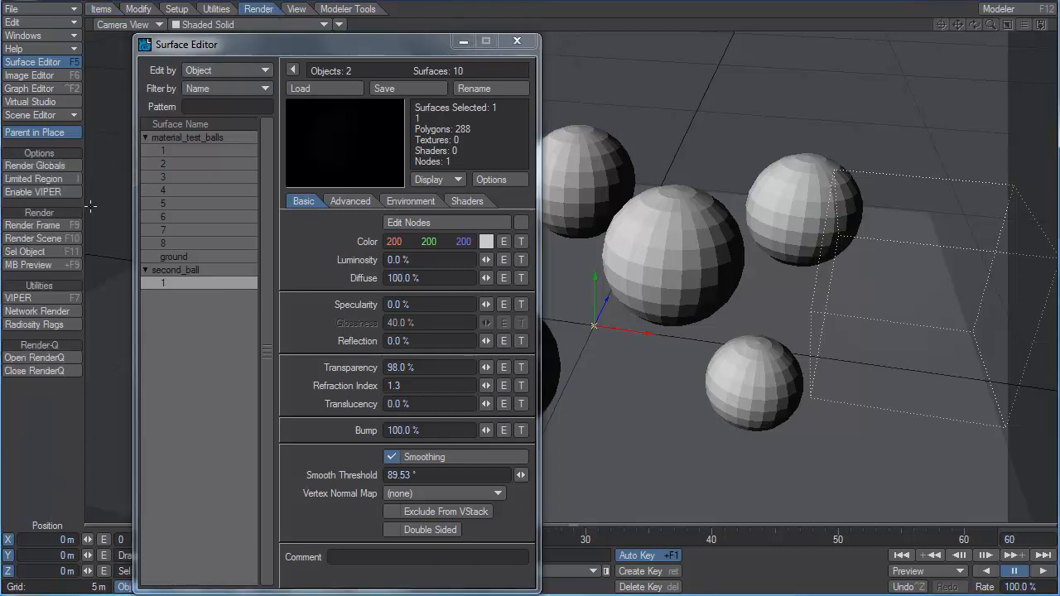
{"action": "left_click", "coordinate": [66, 166]}
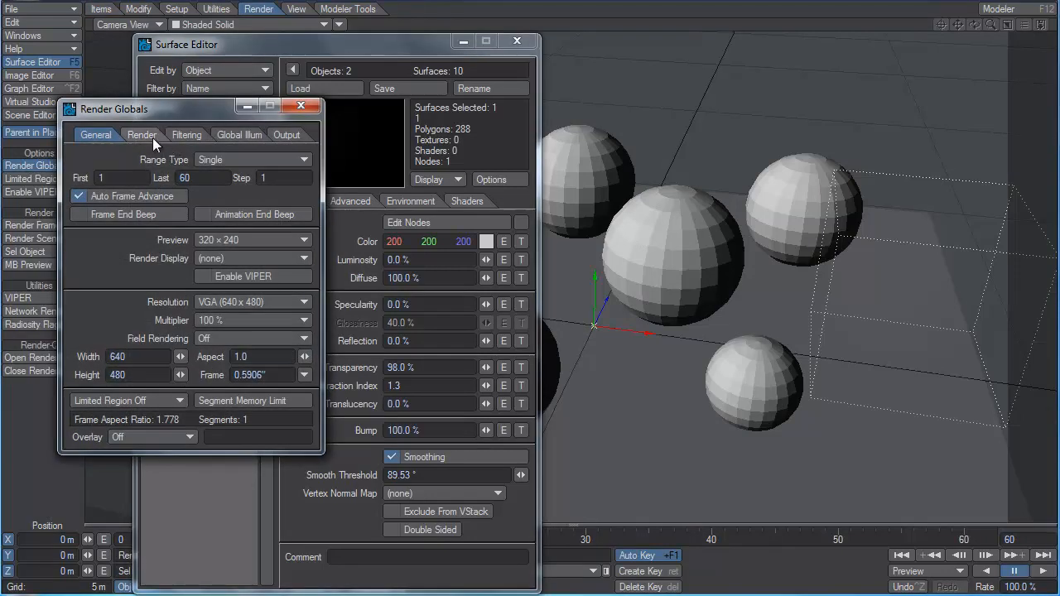
{"action": "left_click", "coordinate": [142, 135]}
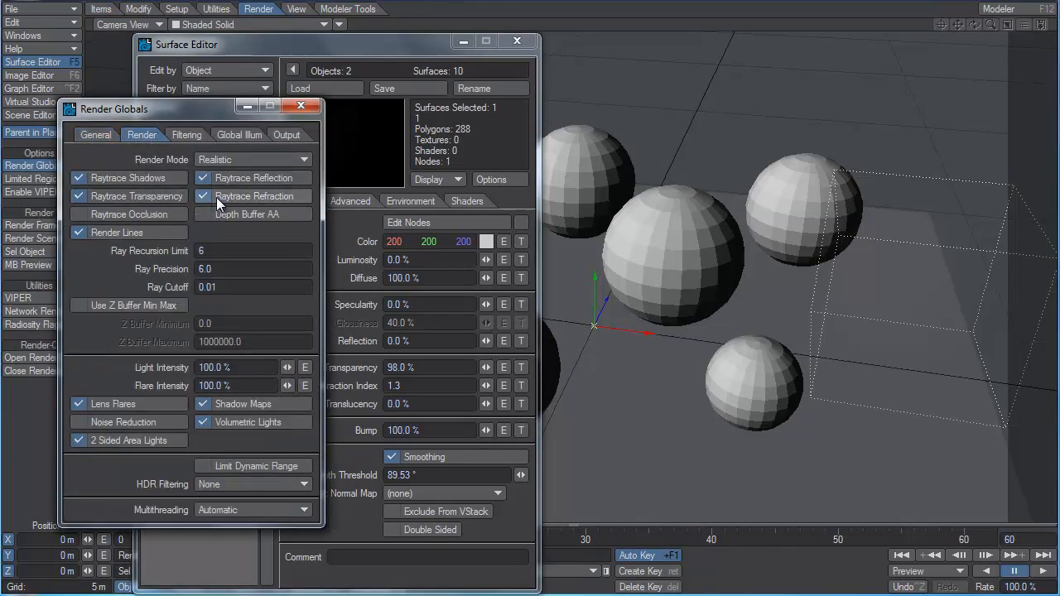
{"action": "left_click", "coordinate": [302, 110]}
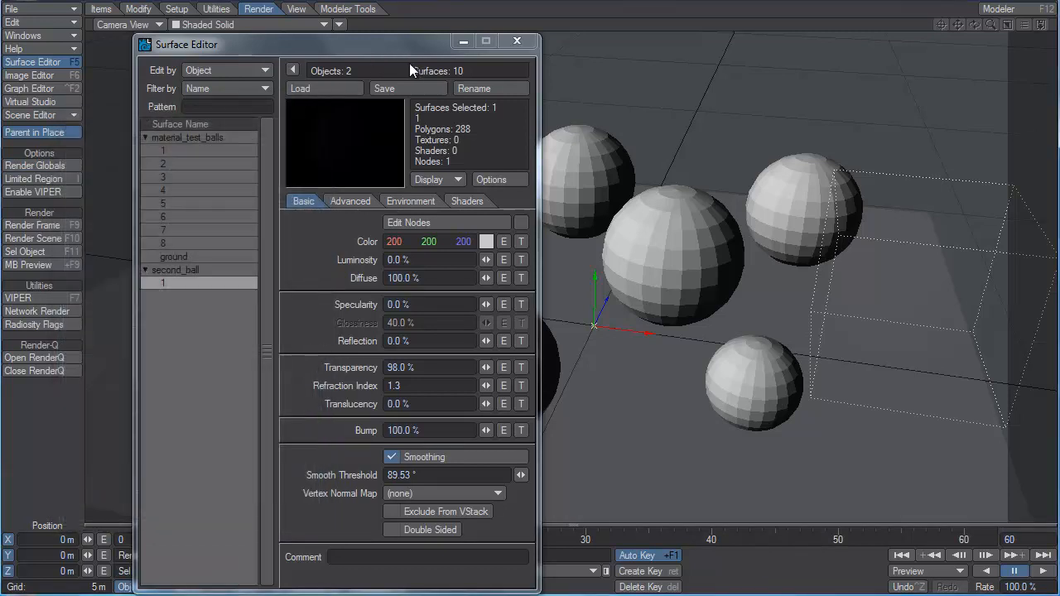
Switch the camera viewport's shading to VPR and place the Surface Editor clear of second_ball.
{"action": "left_click_drag", "start_coordinate": [365, 47], "coordinate": [209, 81]}
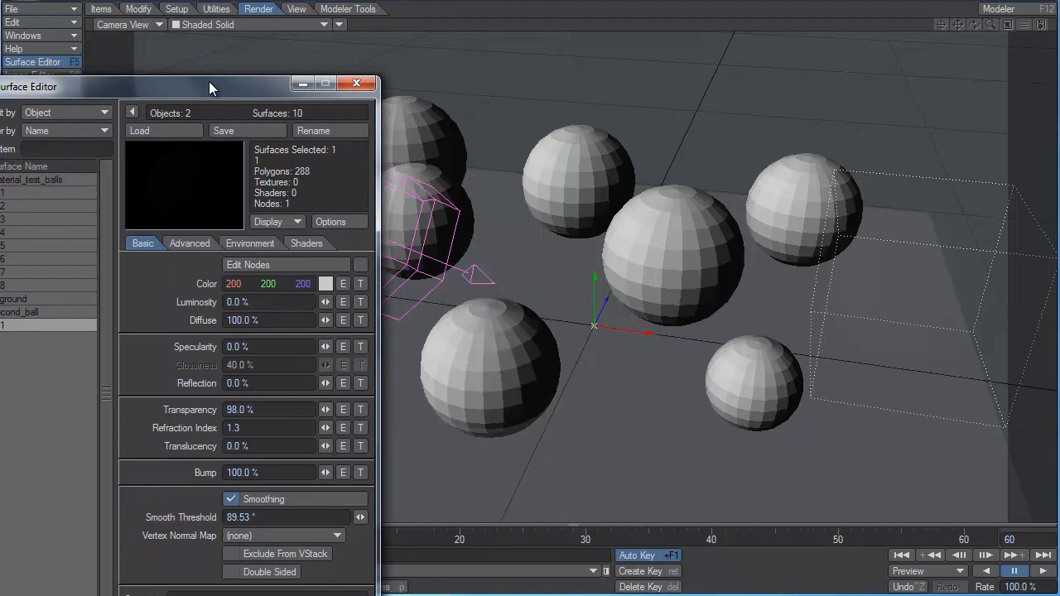
{"action": "left_click", "coordinate": [242, 24]}
{"action": "left_click", "coordinate": [249, 56]}
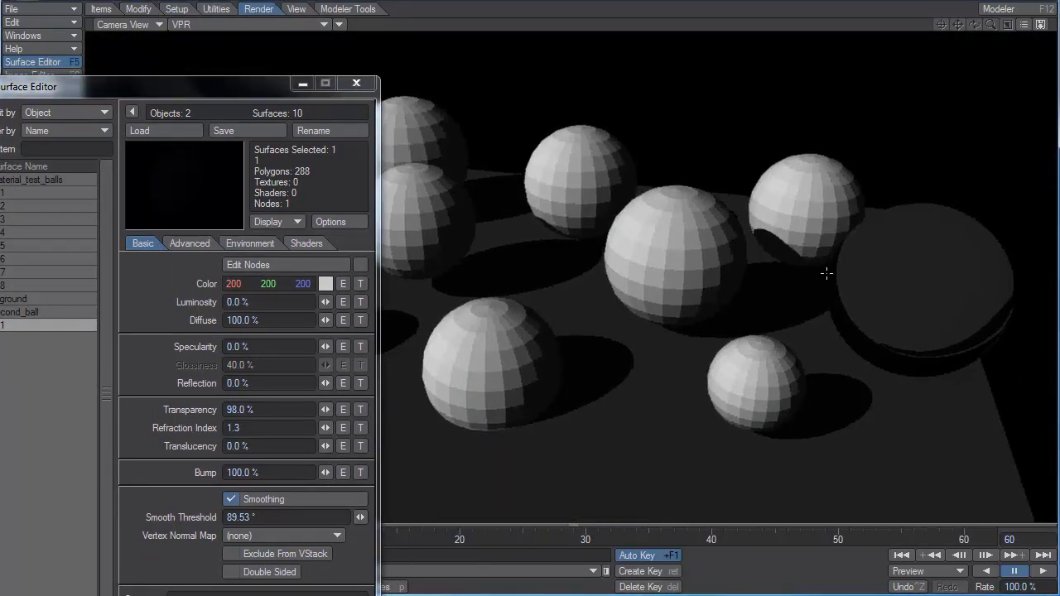
{"action": "left_click_drag", "start_coordinate": [234, 94], "coordinate": [345, 58]}
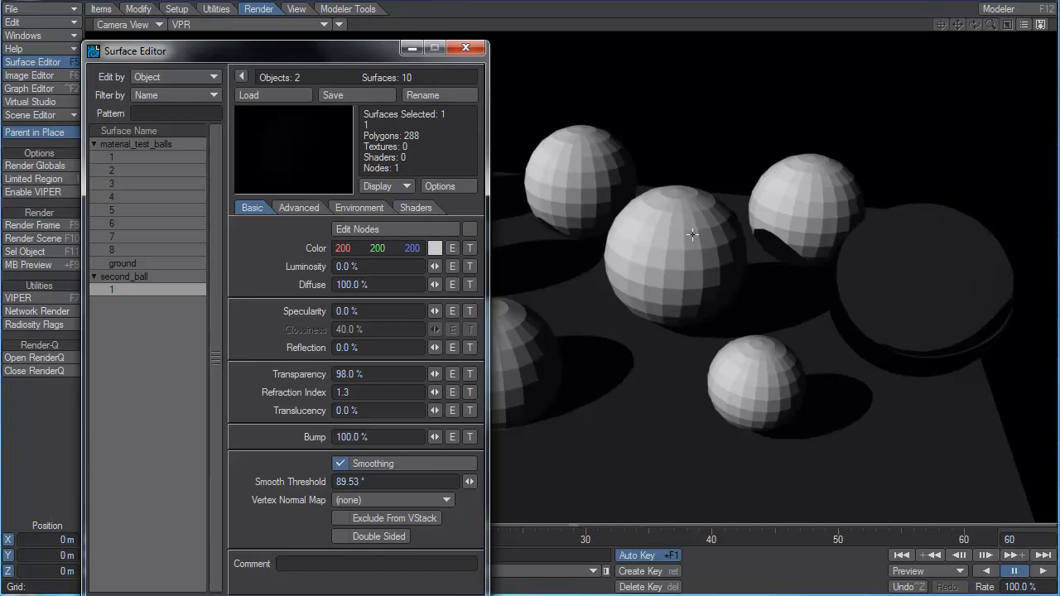
Compare second_ball's surface with Double Sided and Exclude From VStack on and off, leaving only Double Sided enabled of the two.
{"action": "left_click", "coordinate": [397, 537]}
{"action": "left_click", "coordinate": [381, 517]}
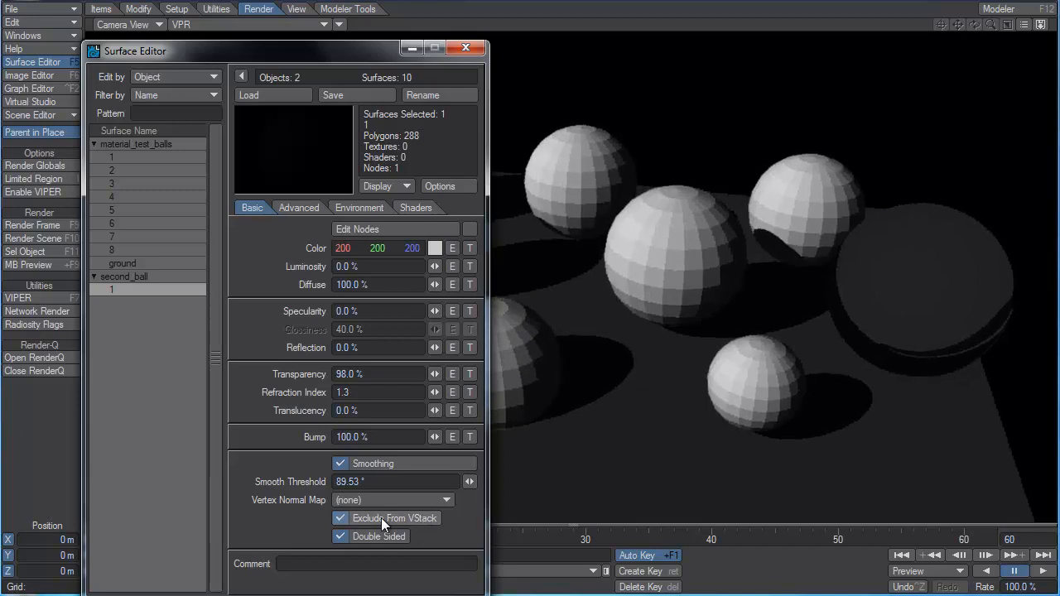
{"action": "left_click", "coordinate": [381, 518]}
{"action": "left_click", "coordinate": [380, 535]}
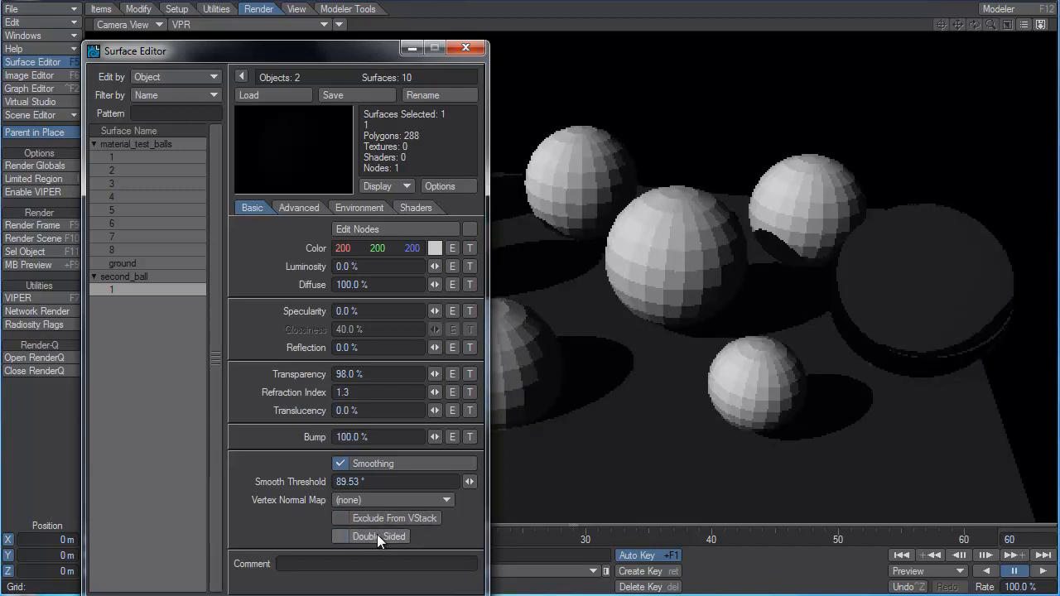
{"action": "left_click", "coordinate": [378, 536]}
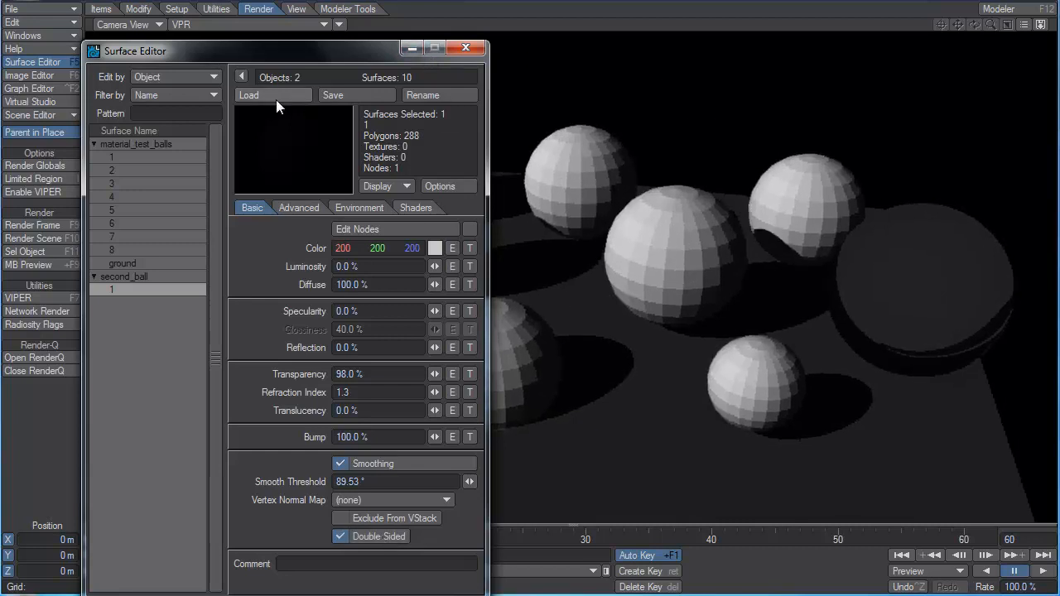
Reset the transparency of second_ball's surface to 0% and turn off its Smoothing.
{"action": "left_click_drag", "start_coordinate": [437, 377], "coordinate": [348, 377]}
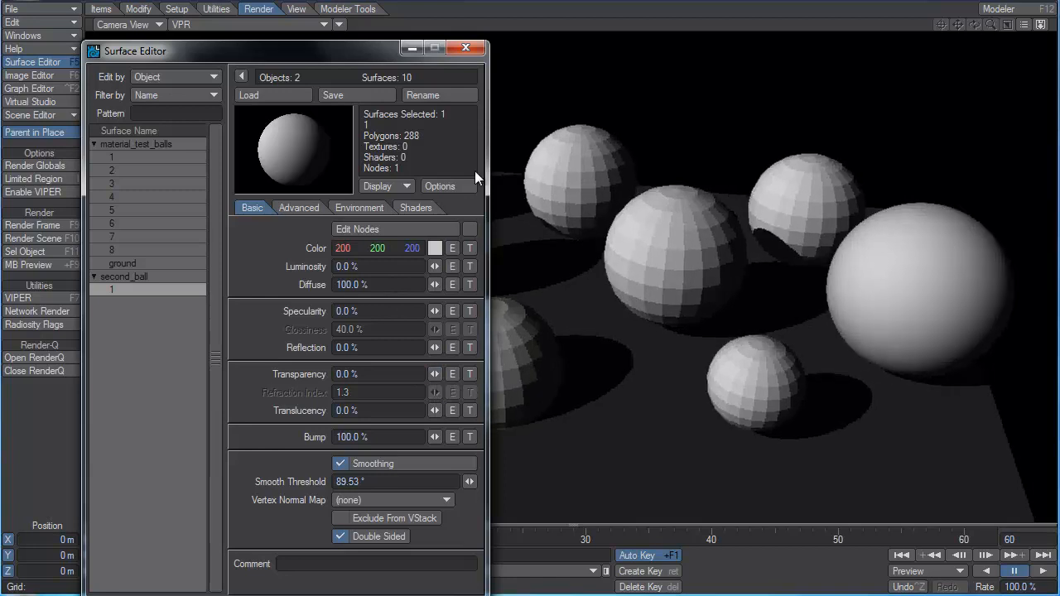
{"action": "left_click", "coordinate": [394, 464]}
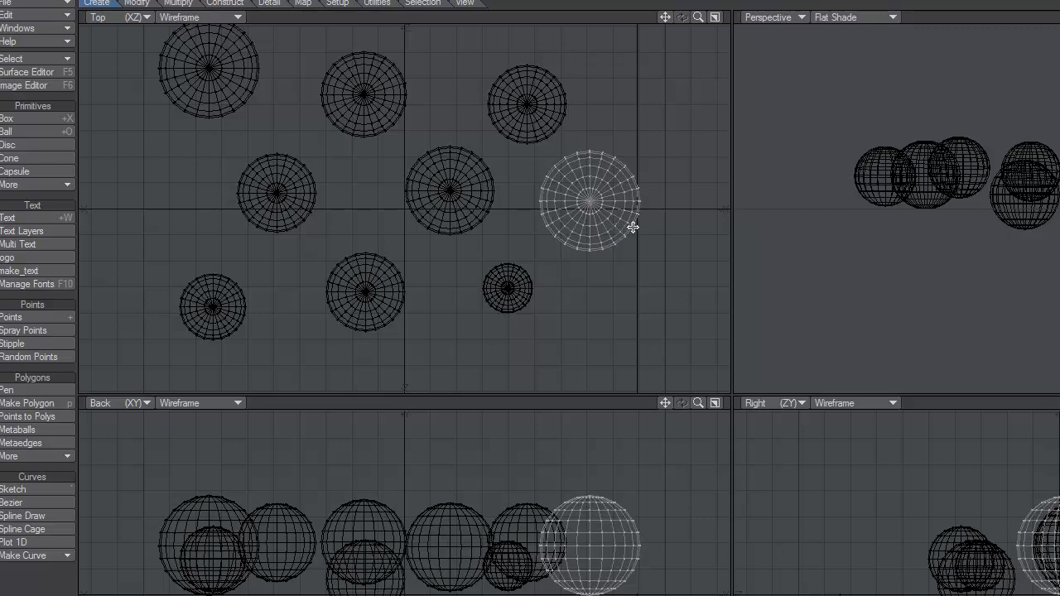
In Modeler, isolate the selected ball, flip its polygons, inspect the result in the perspective view and return to Layout.
{"action": "key", "text": "equal"}
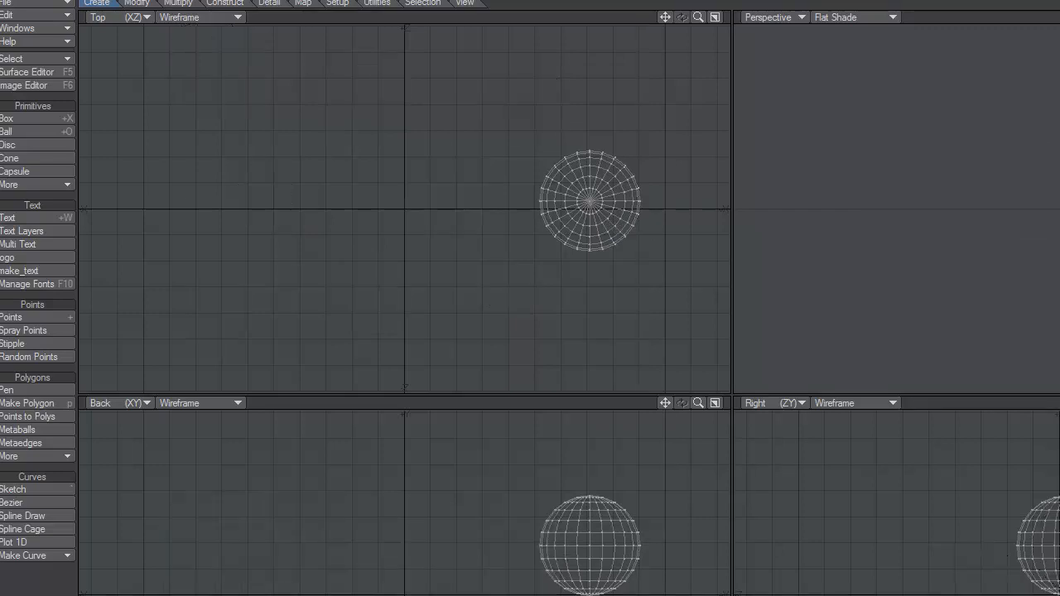
{"action": "key", "text": "a"}
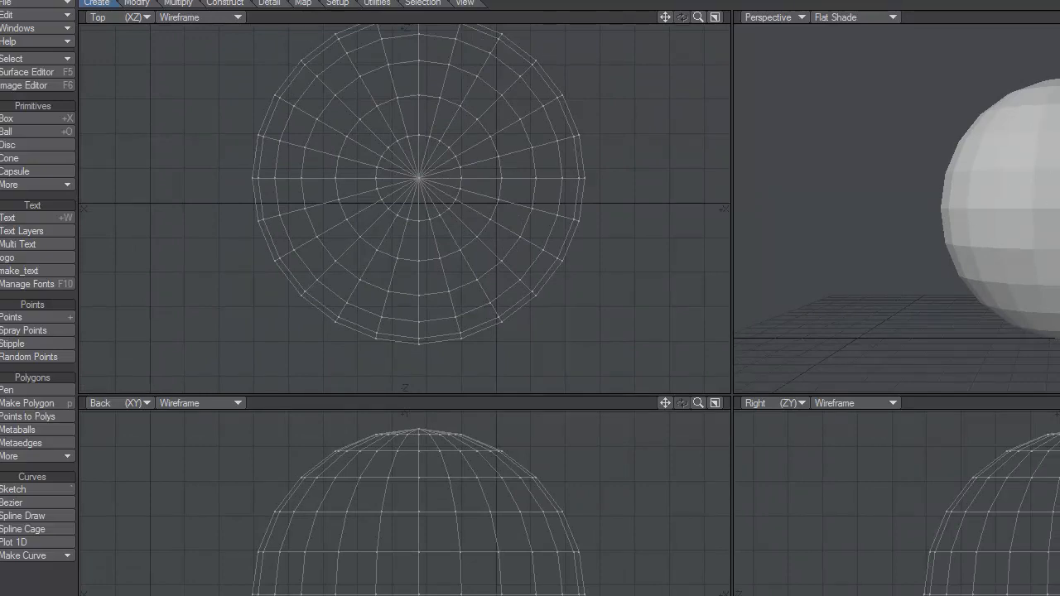
{"action": "key", "text": "f"}
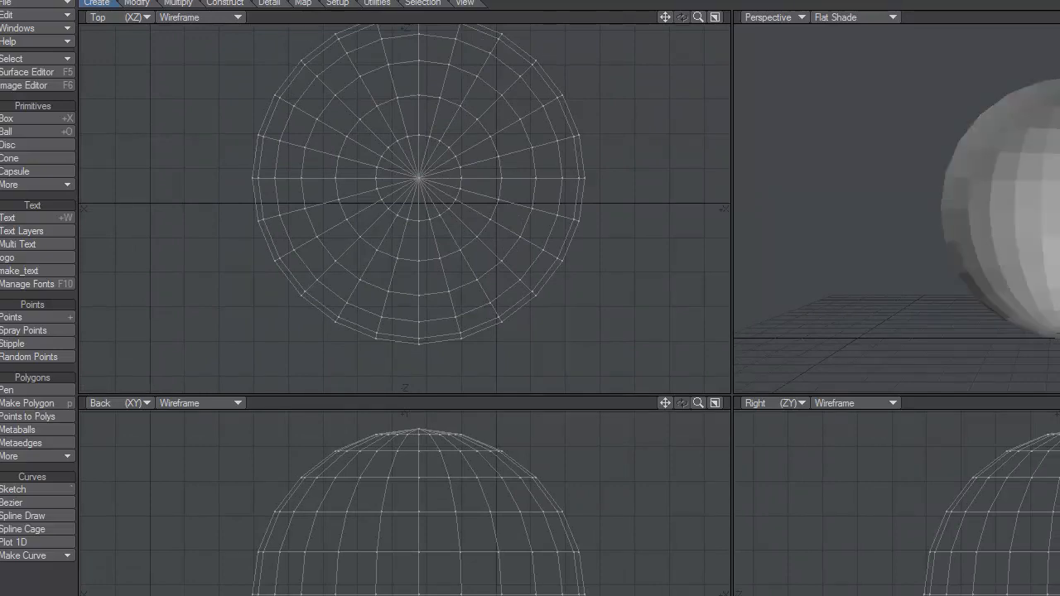
{"action": "left_click_drag", "start_coordinate": [1059, 207], "coordinate": [1059, 232], "text": "alt"}
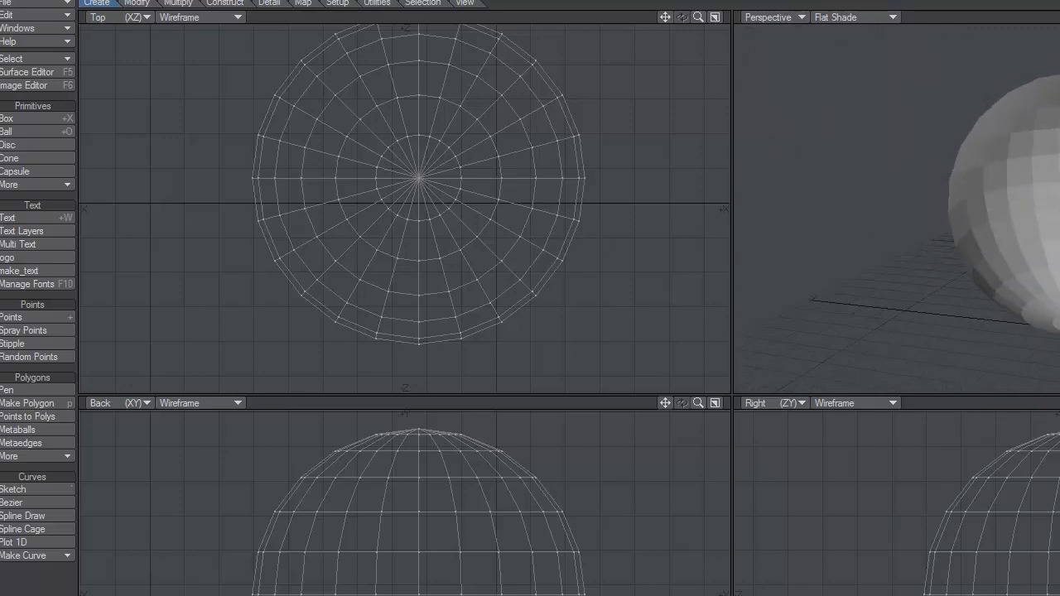
{"action": "key", "text": "alt+Tab"}
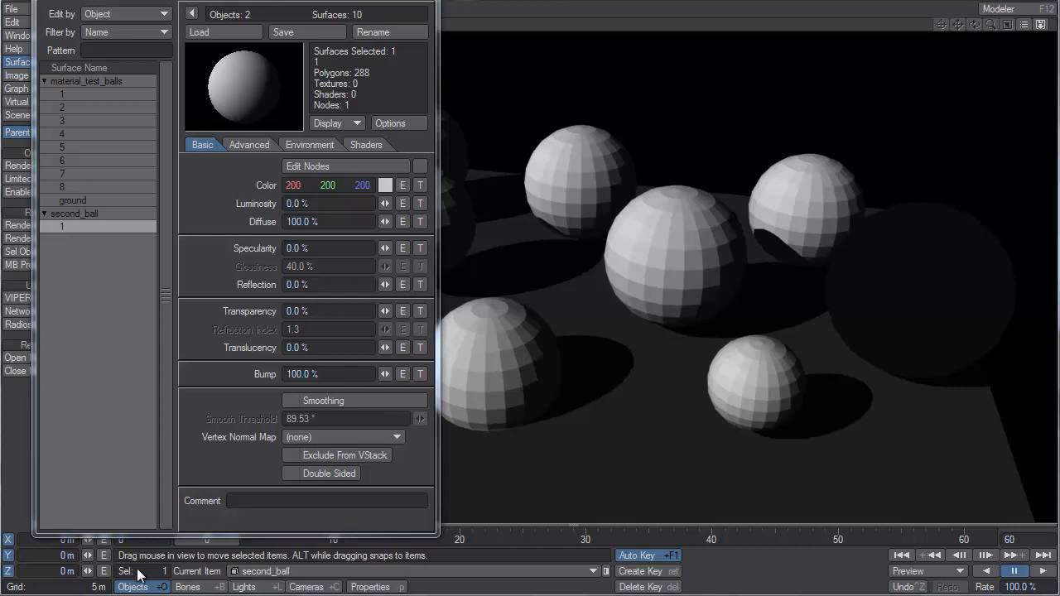
Turn off Self Shadow in second_ball's object properties and enable Double Sided on its surface.
{"action": "left_click", "coordinate": [370, 588]}
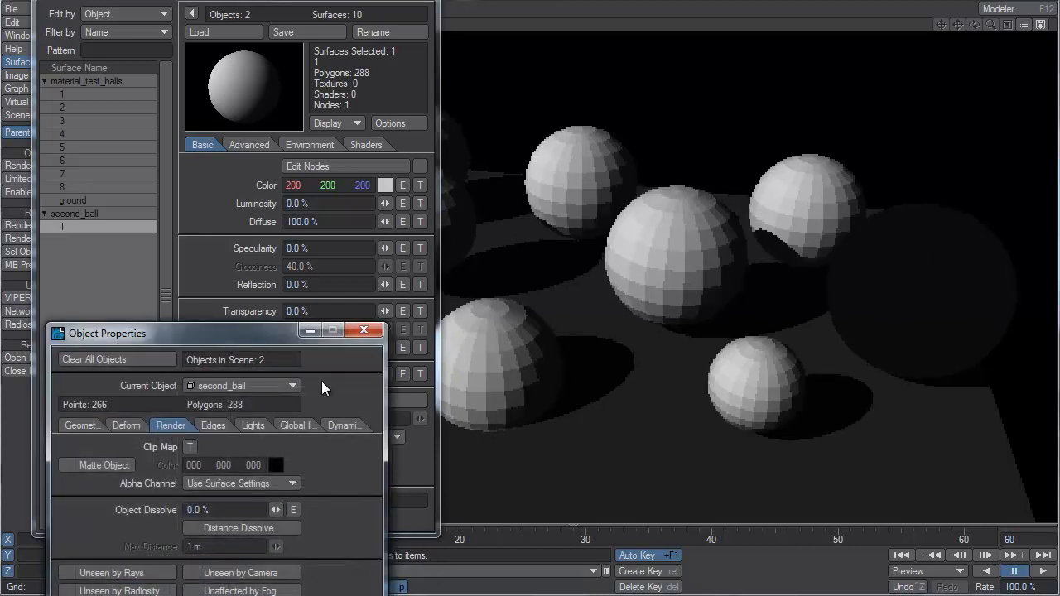
{"action": "left_click_drag", "start_coordinate": [282, 342], "coordinate": [373, 134]}
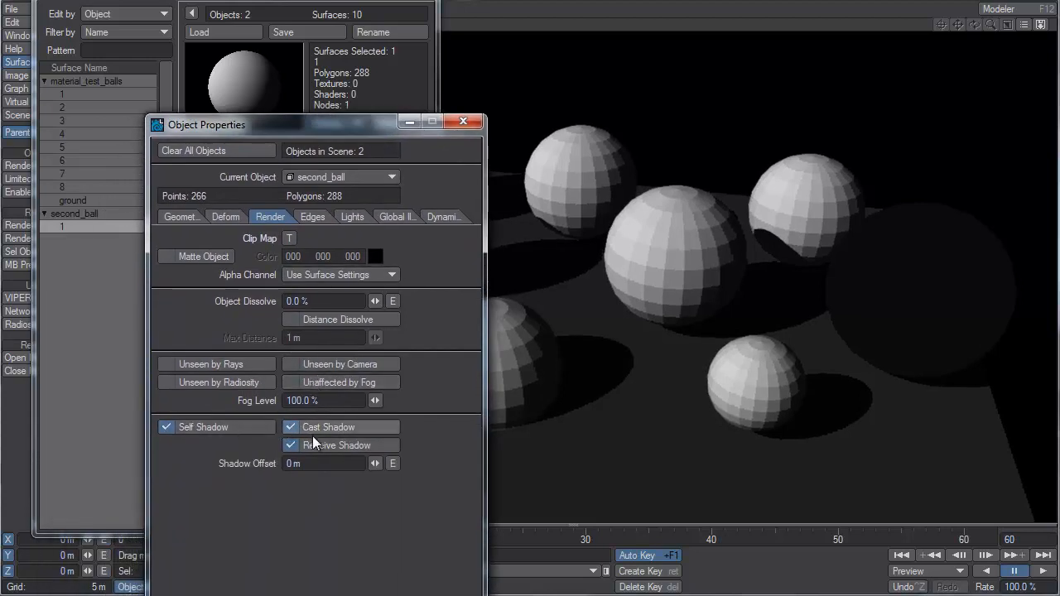
{"action": "left_click", "coordinate": [238, 431]}
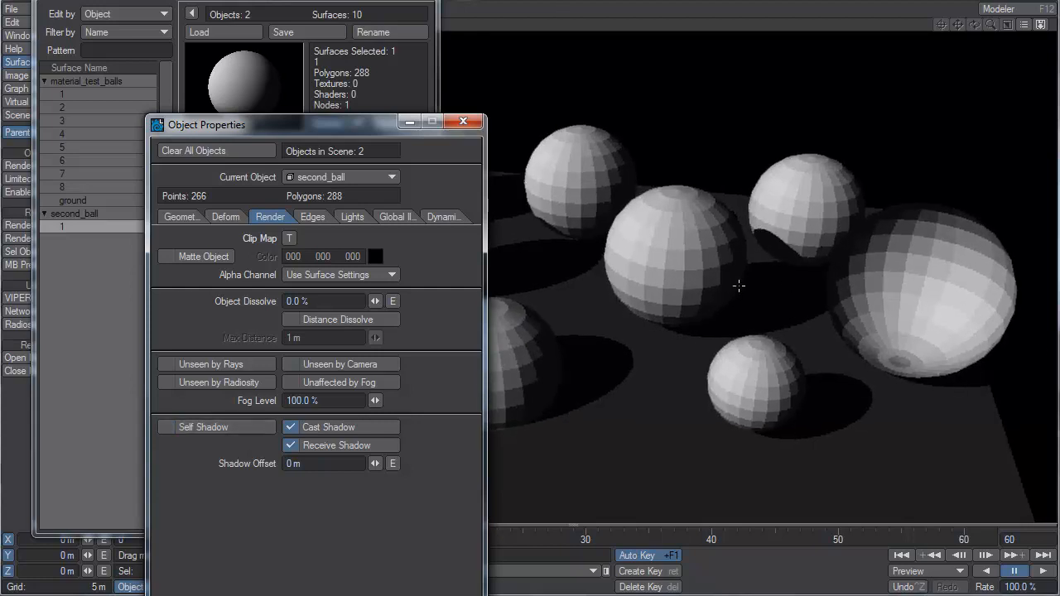
{"action": "left_click", "coordinate": [463, 122]}
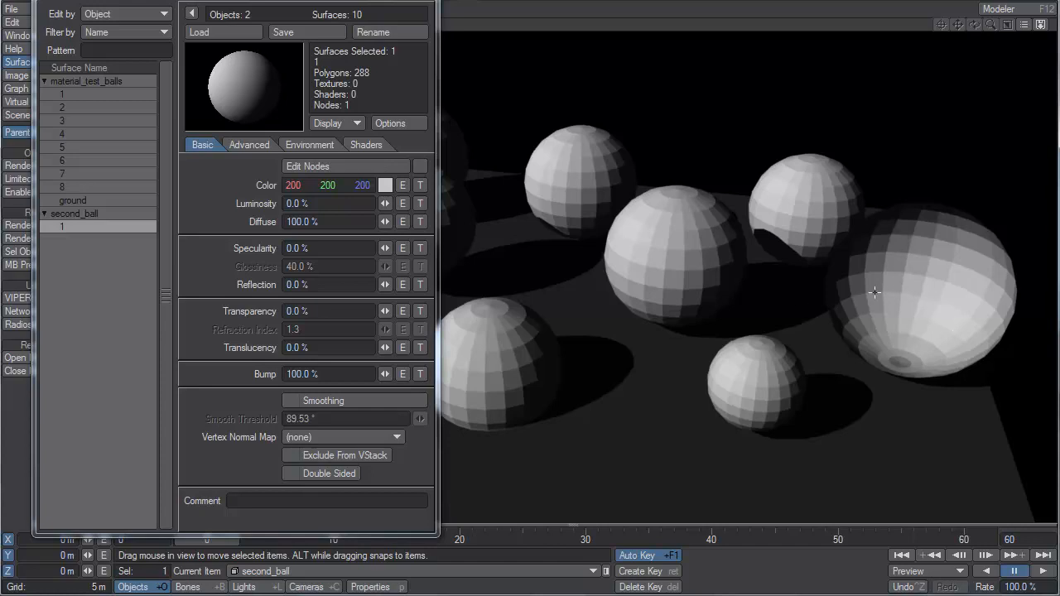
{"action": "left_click", "coordinate": [336, 474]}
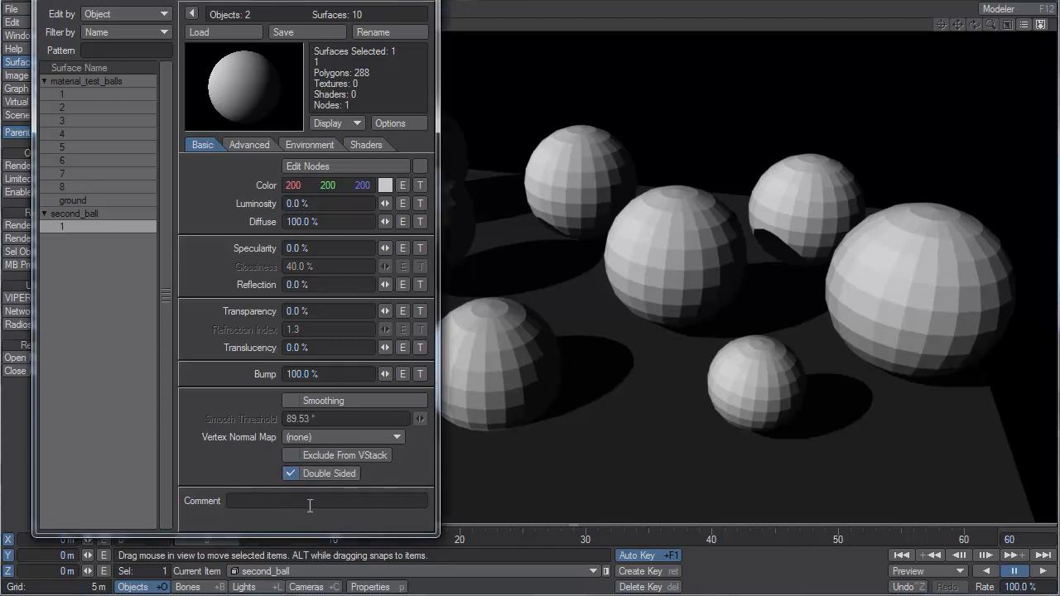
Examine second_ball's advanced surface settings, including glow intensity, render outlines, color highlights and the compatibility versions, keeping Compatibility at Default.
{"action": "left_click", "coordinate": [312, 503]}
{"action": "left_click", "coordinate": [247, 147]}
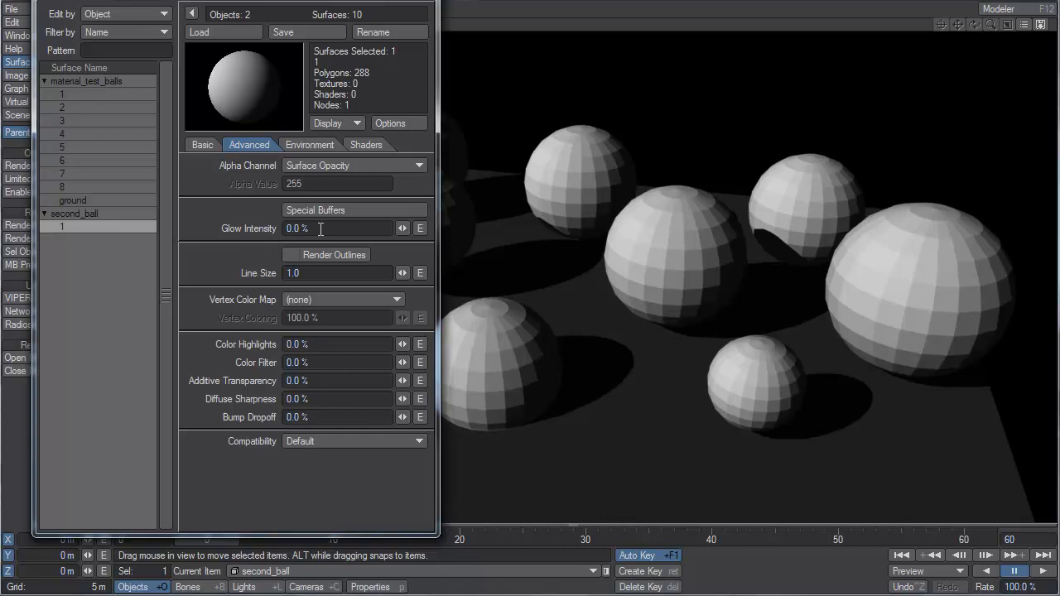
{"action": "left_click_drag", "start_coordinate": [321, 230], "coordinate": [282, 229]}
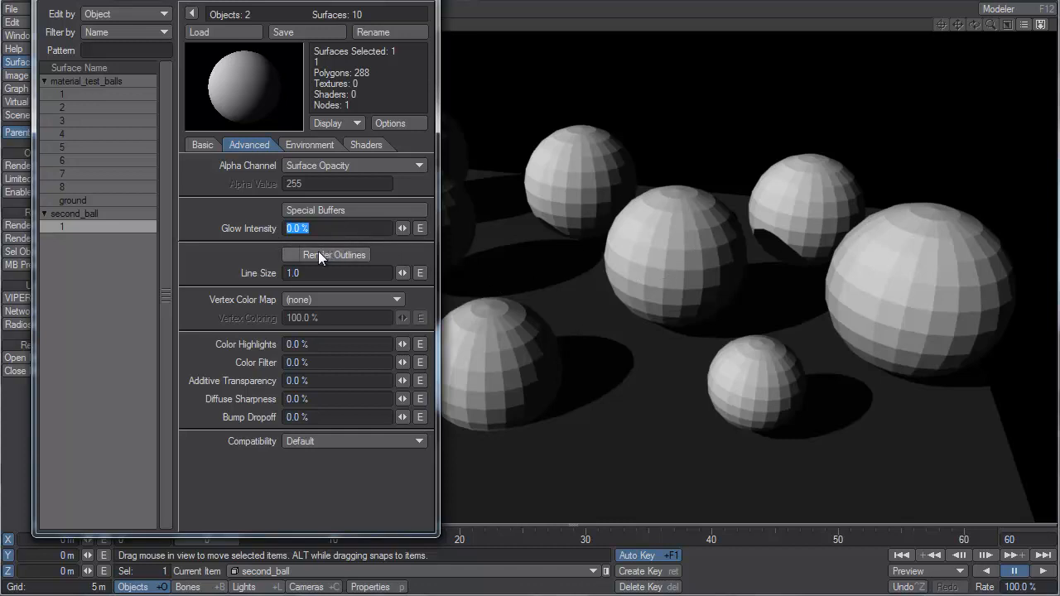
{"action": "left_click", "coordinate": [298, 254]}
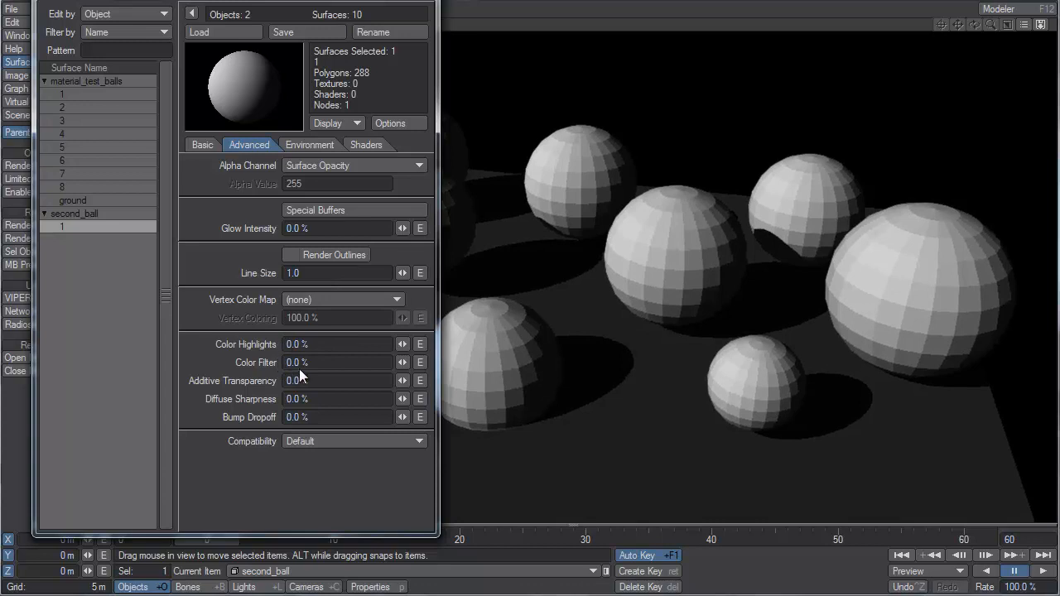
{"action": "left_click_drag", "start_coordinate": [314, 350], "coordinate": [274, 345]}
{"action": "left_click", "coordinate": [308, 443]}
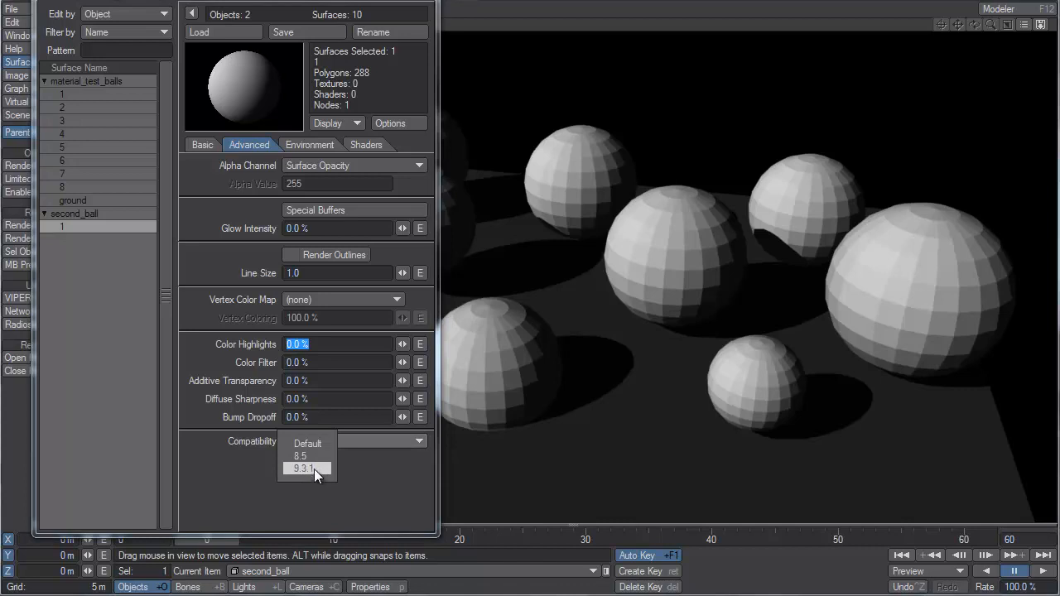
{"action": "left_click", "coordinate": [315, 444]}
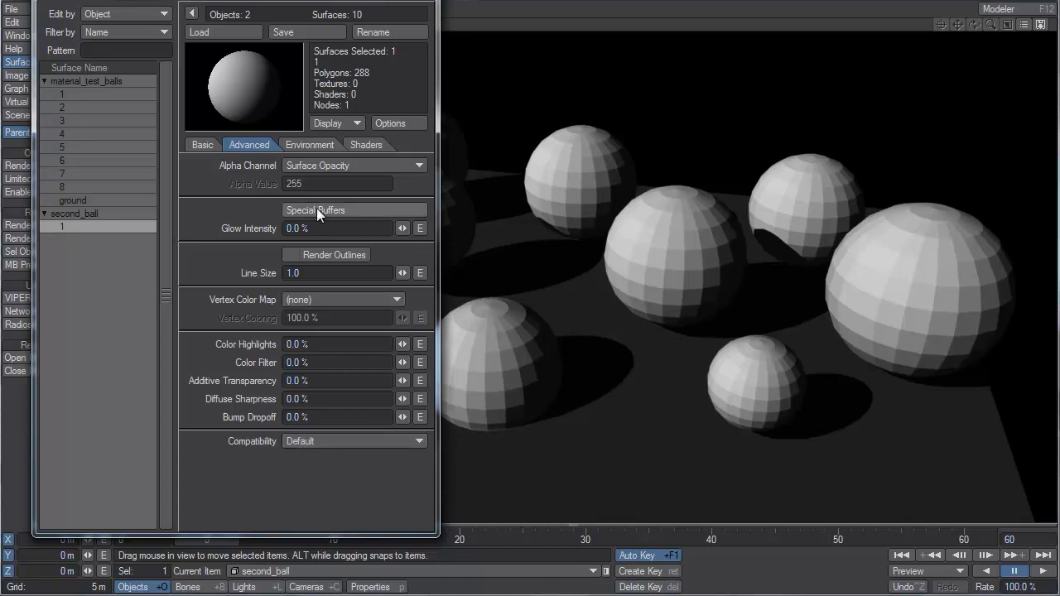
Review second_ball's environment settings and the list of available shaders without adding one, and return to its basic surface settings.
{"action": "left_click", "coordinate": [320, 147]}
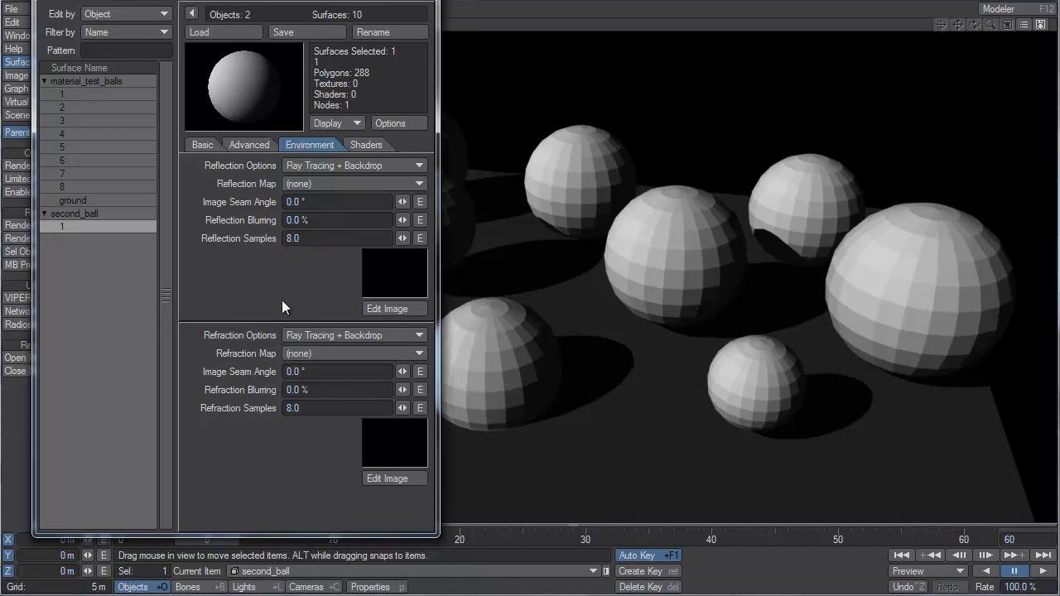
{"action": "left_click", "coordinate": [360, 148]}
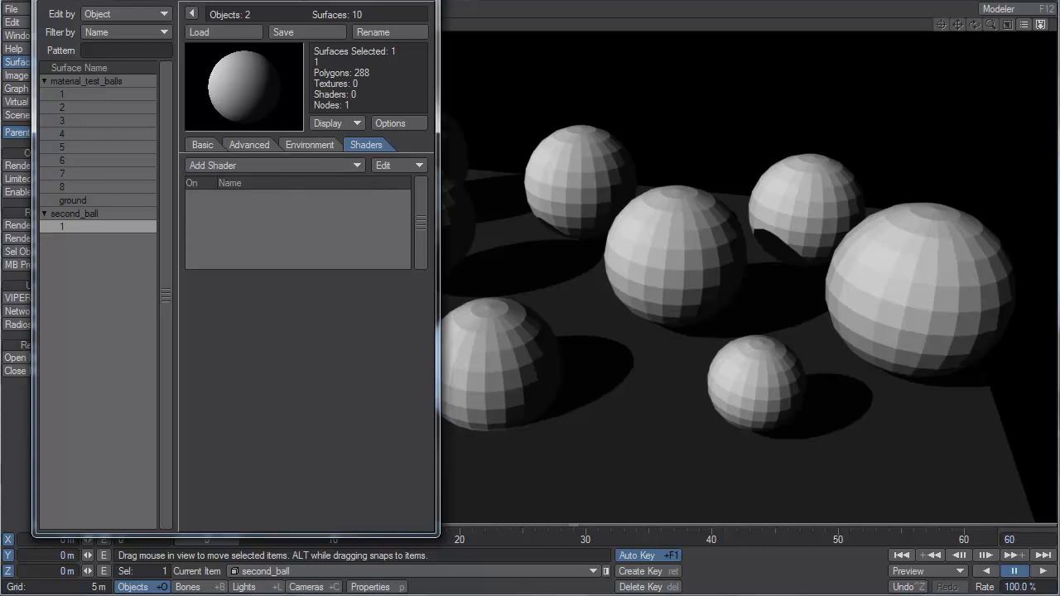
{"action": "left_click_drag", "start_coordinate": [297, 1], "coordinate": [620, 4]}
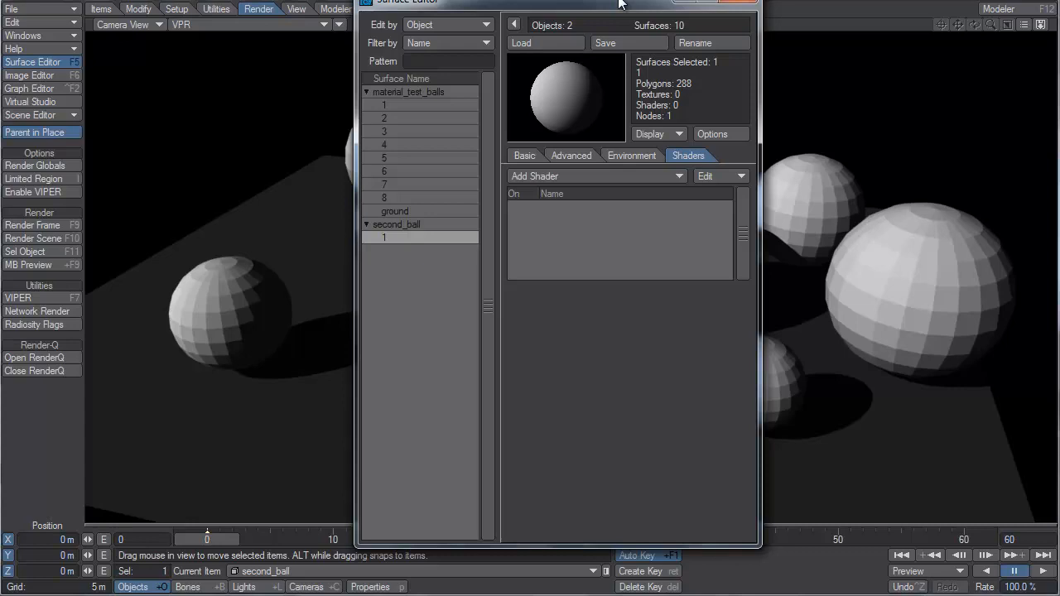
{"action": "left_click", "coordinate": [562, 176]}
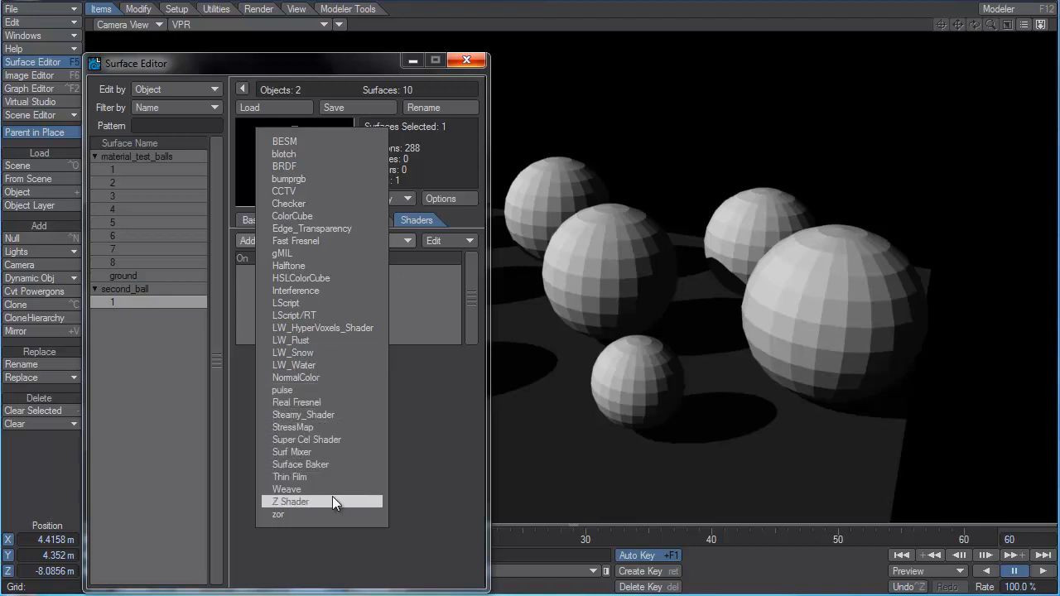
{"action": "left_click", "coordinate": [390, 500]}
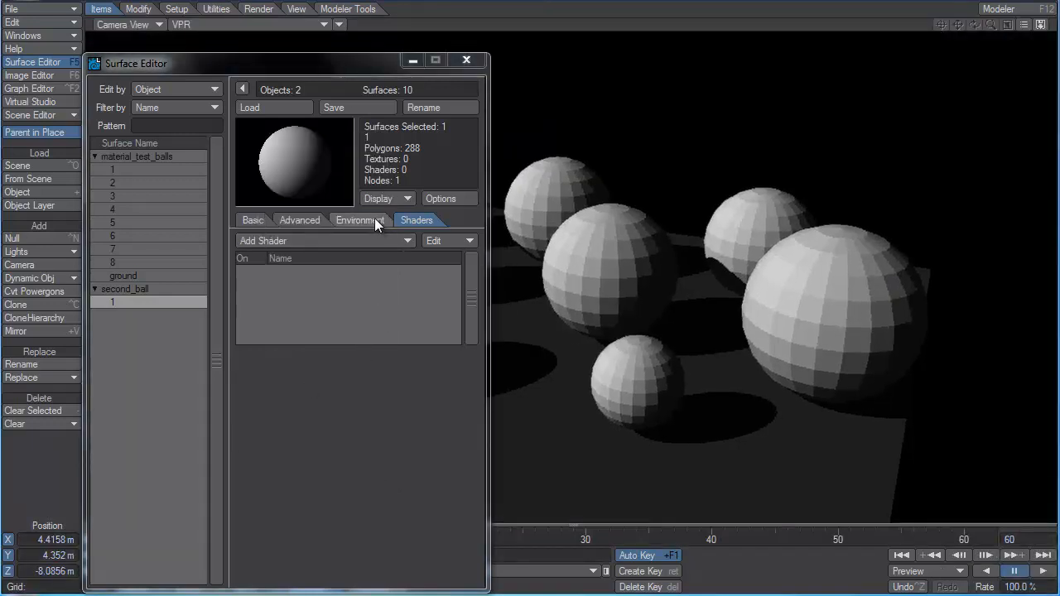
{"action": "left_click", "coordinate": [375, 220]}
{"action": "left_click", "coordinate": [296, 218]}
{"action": "left_click", "coordinate": [252, 220]}
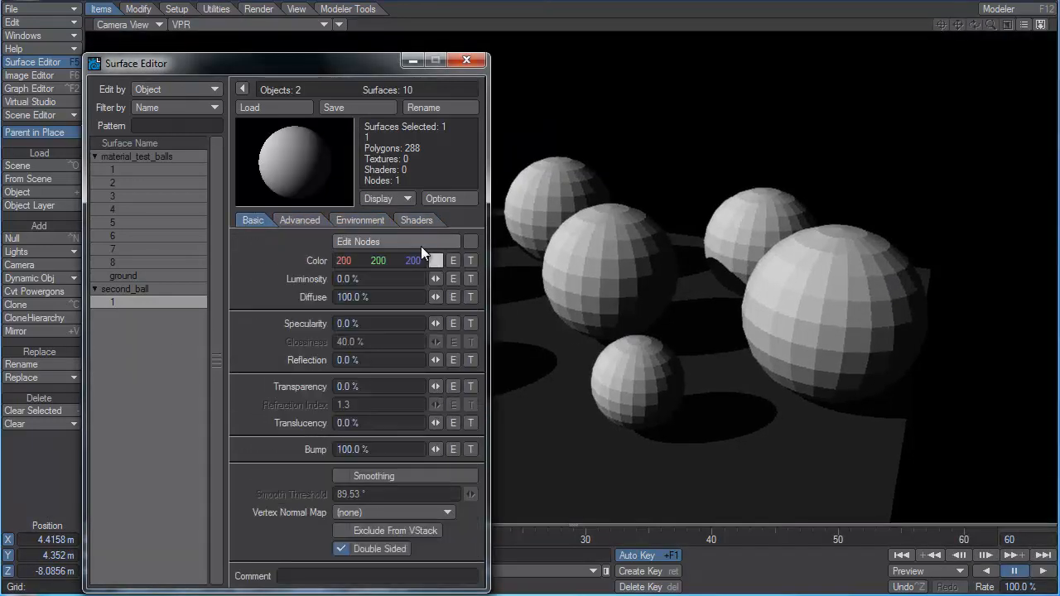
Set the color of second_ball's surface to pure red, RGB 255, 0, 0.
{"action": "left_click_drag", "start_coordinate": [312, 64], "coordinate": [369, 22]}
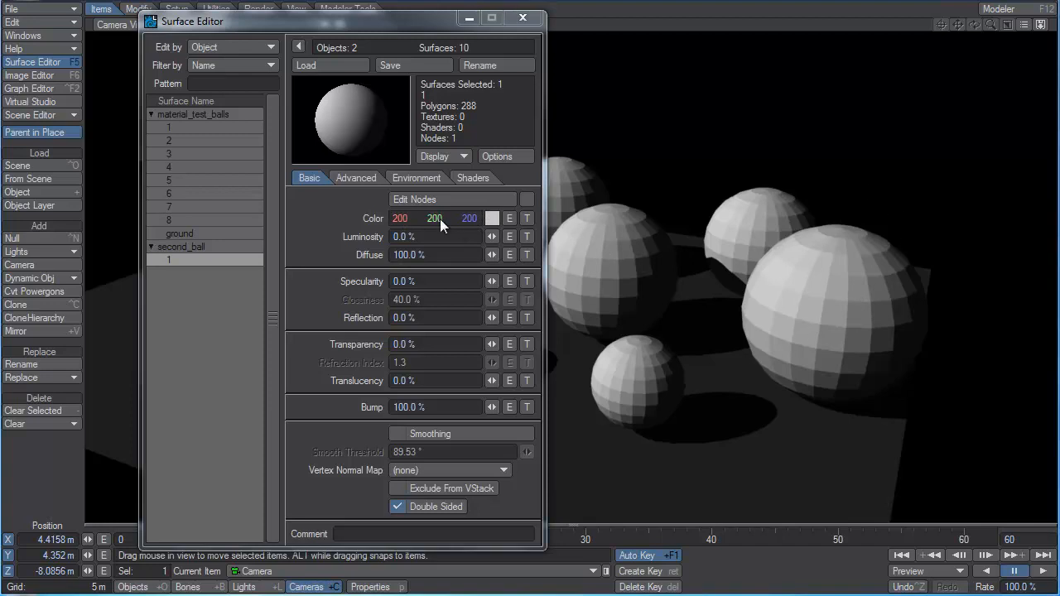
{"action": "left_click_drag", "start_coordinate": [402, 219], "coordinate": [307, 220]}
{"action": "left_click_drag", "start_coordinate": [476, 220], "coordinate": [431, 220]}
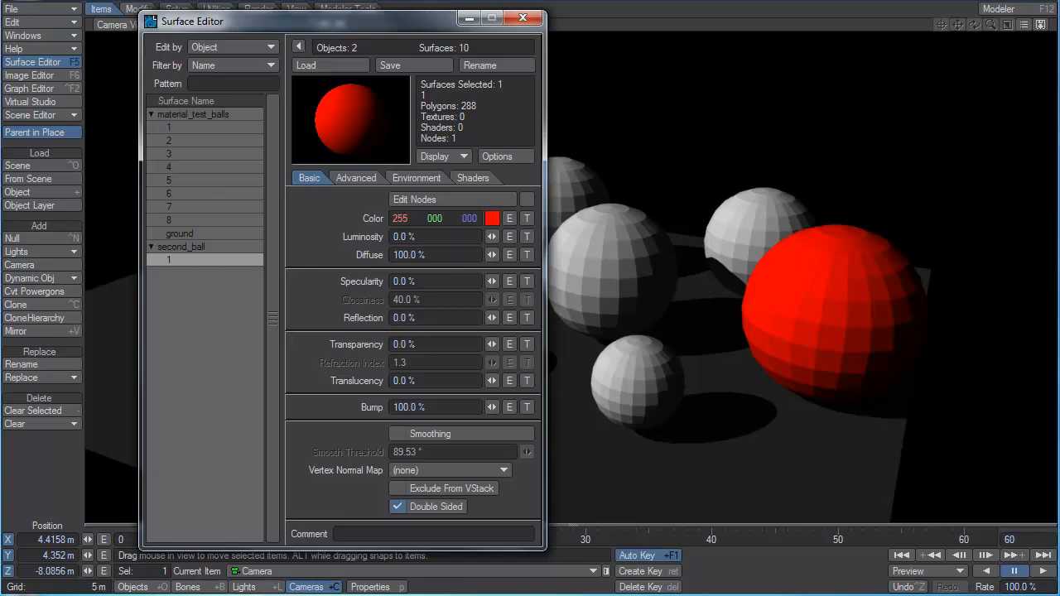
Switch to Windows Photo Viewer, examine the cloth, carpet, pebble and metal reference photos, and close the viewer.
{"action": "key", "text": "alt+Tab"}
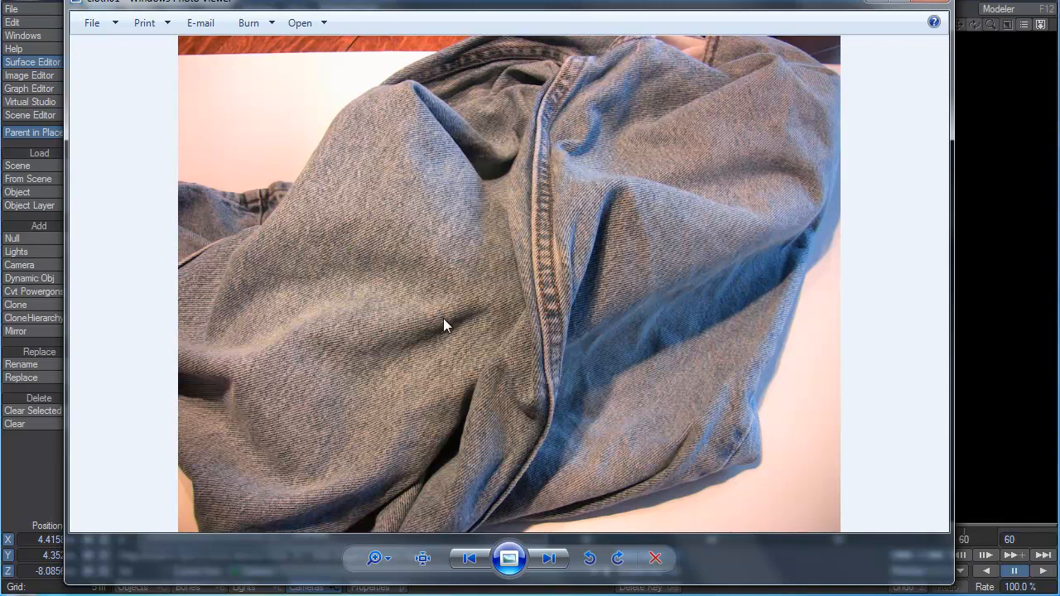
{"action": "key", "text": "Left"}
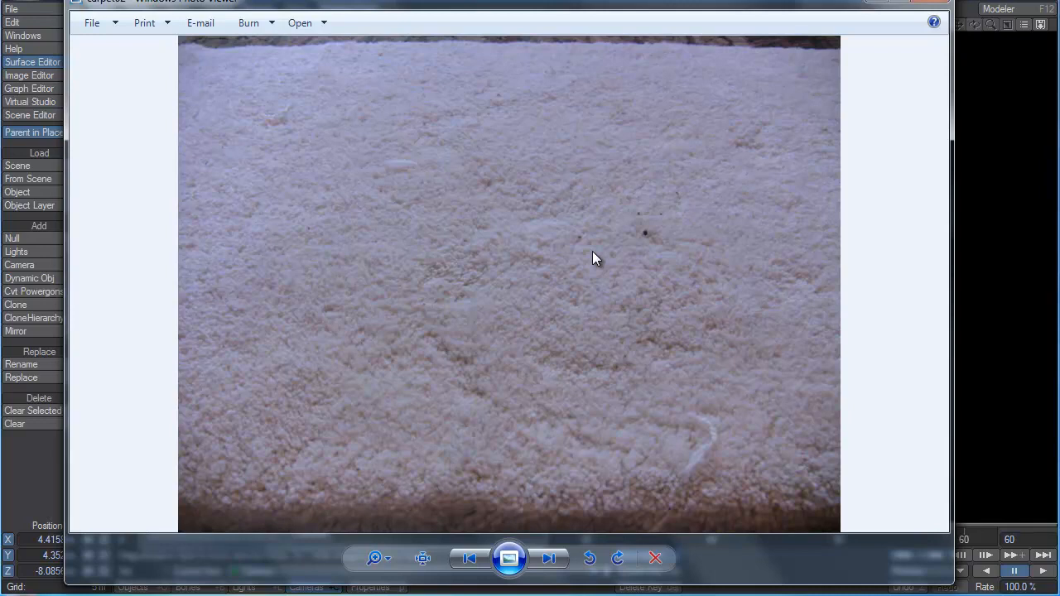
{"action": "key", "text": "Left"}
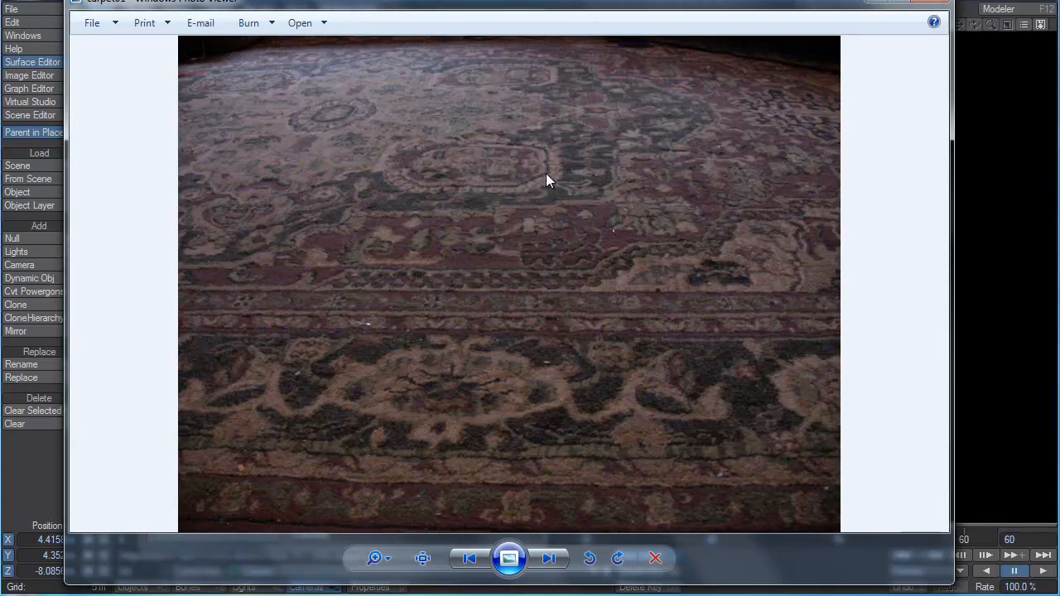
{"action": "key", "text": "Right"}
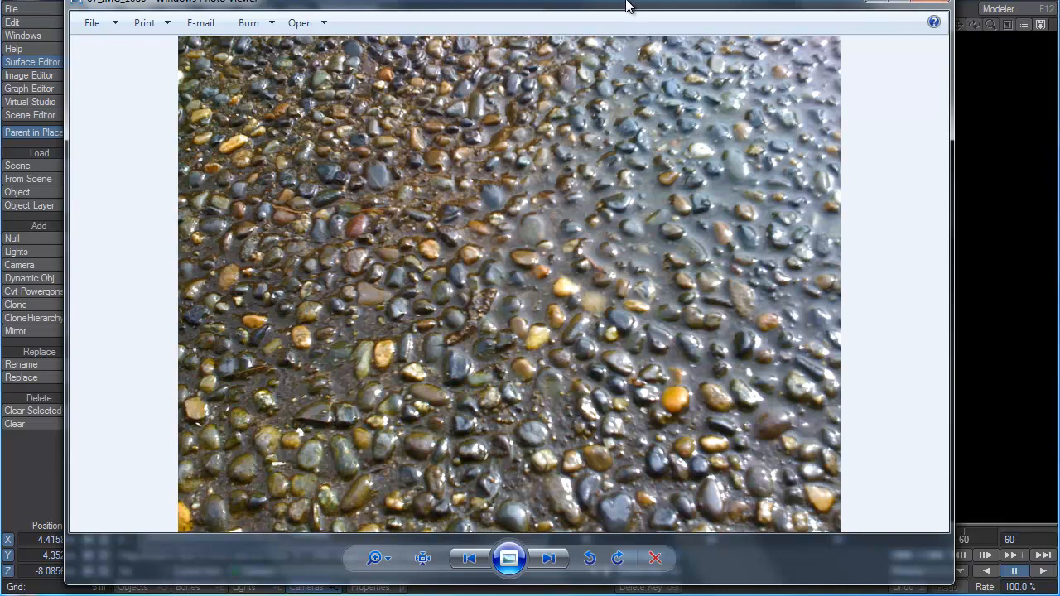
{"action": "key", "text": "Right"}
{"action": "key", "text": "Right"}
{"action": "key", "text": "Right"}
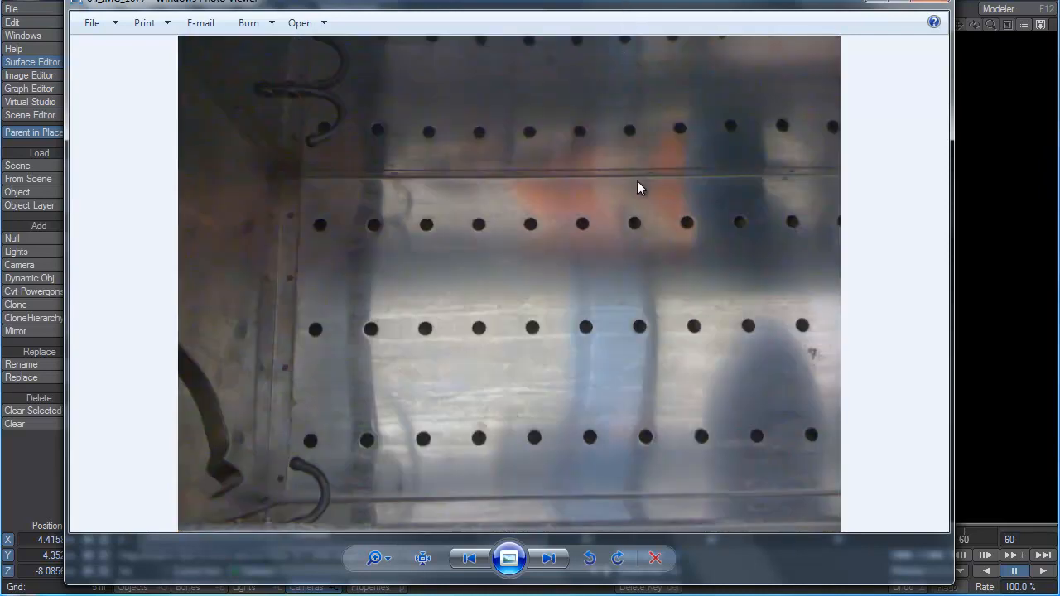
{"action": "key", "text": "Right"}
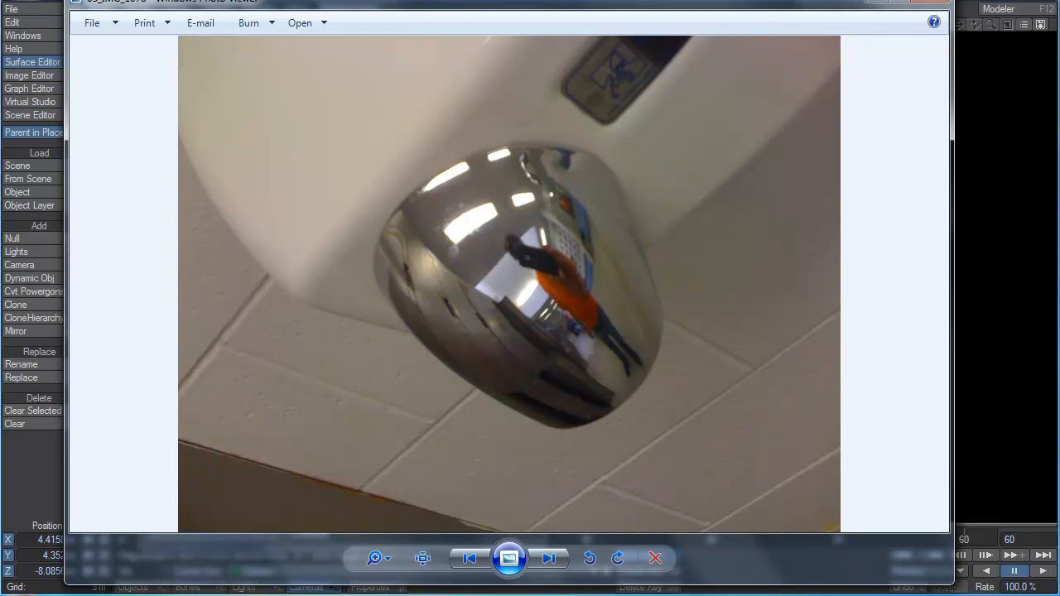
{"action": "left_click", "coordinate": [934, 3]}
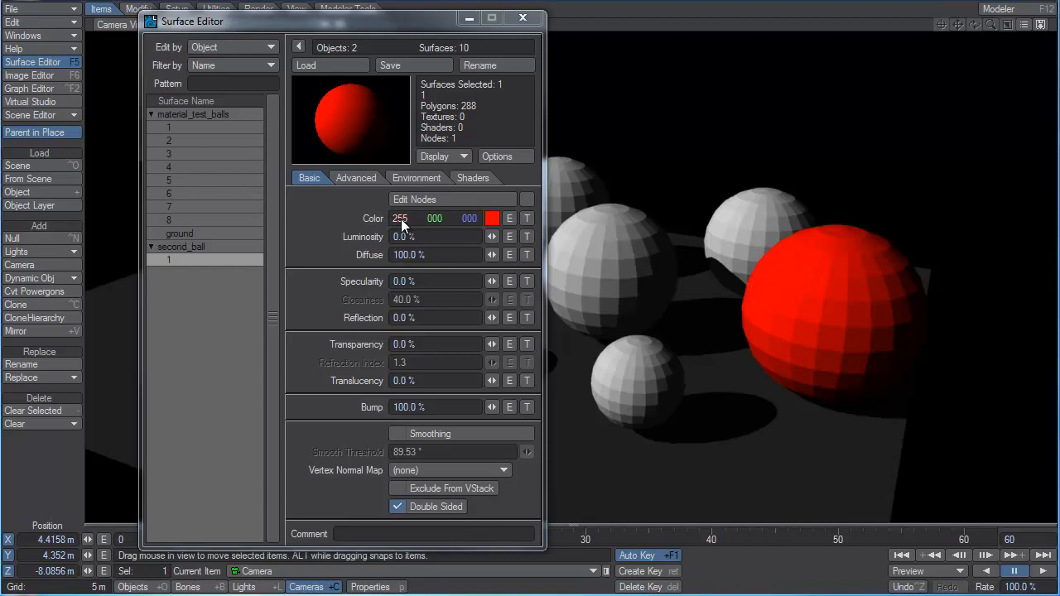
Set the color of second_ball's surface to white, RGB 255, 255, 255.
{"action": "mouse_move", "coordinate": [401, 221]}
{"action": "left_mouse_down"}
{"action": "mouse_move", "coordinate": [192, 220]}
{"action": "mouse_move", "coordinate": [399, 216]}
{"action": "left_mouse_up"}
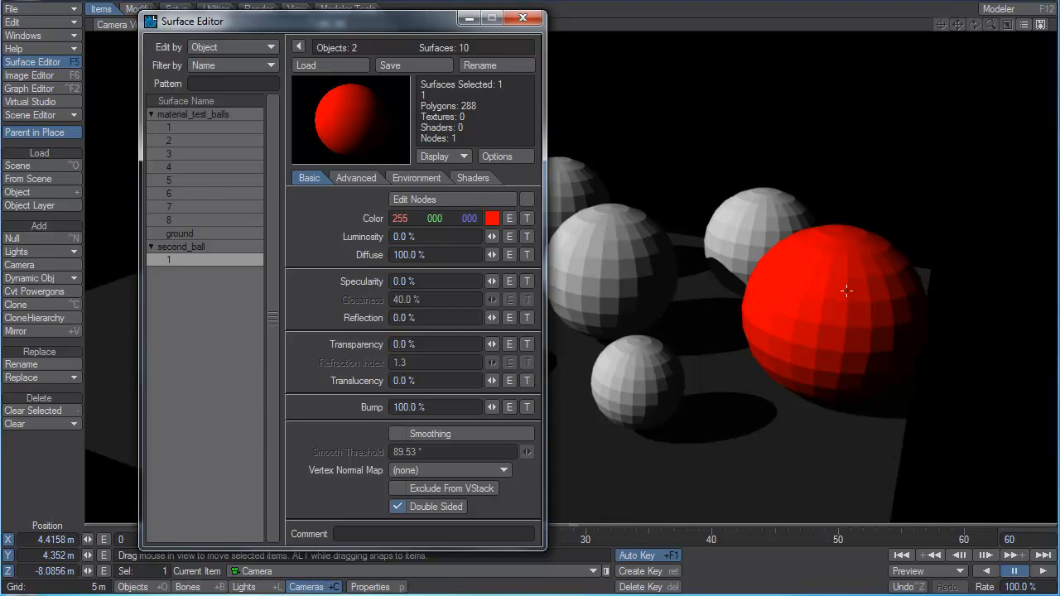
{"action": "left_click_drag", "start_coordinate": [439, 220], "coordinate": [461, 219]}
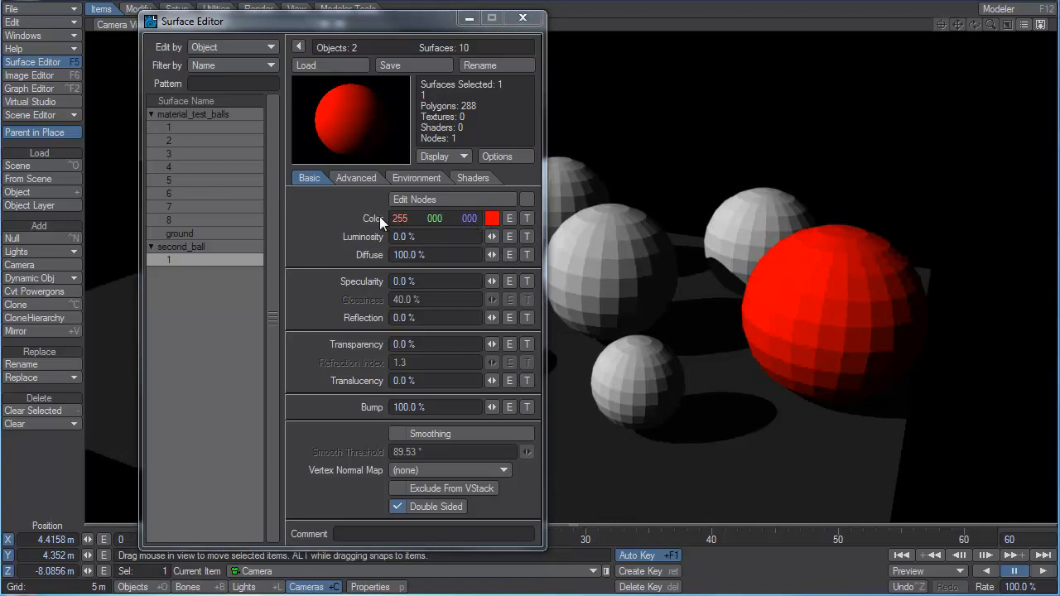
{"action": "left_click_drag", "start_coordinate": [434, 219], "coordinate": [485, 219]}
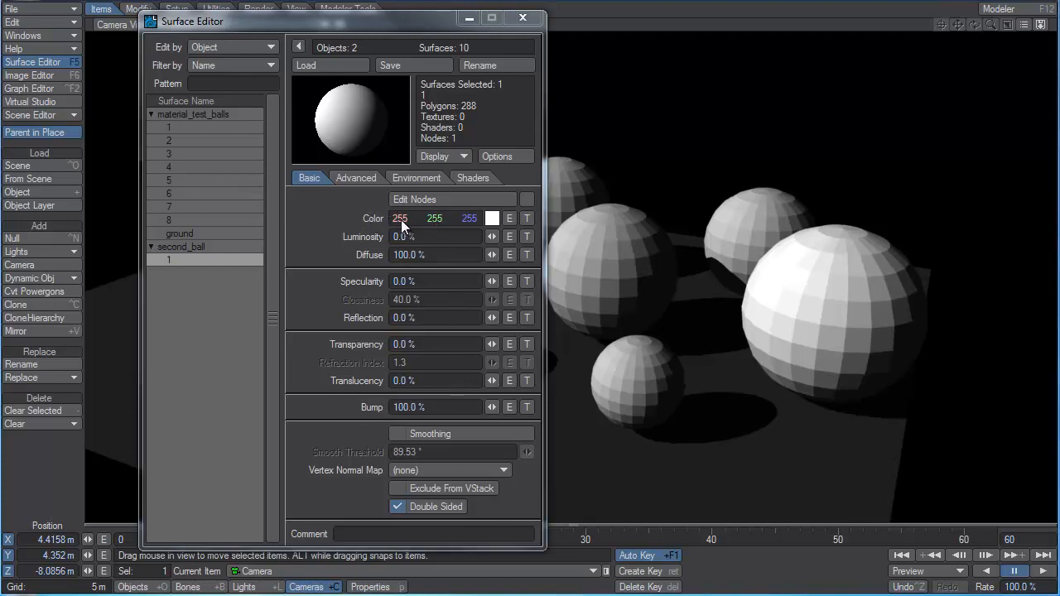
{"action": "mouse_move", "coordinate": [401, 220]}
{"action": "left_mouse_down"}
{"action": "mouse_move", "coordinate": [348, 220]}
{"action": "mouse_move", "coordinate": [408, 218]}
{"action": "left_mouse_up"}
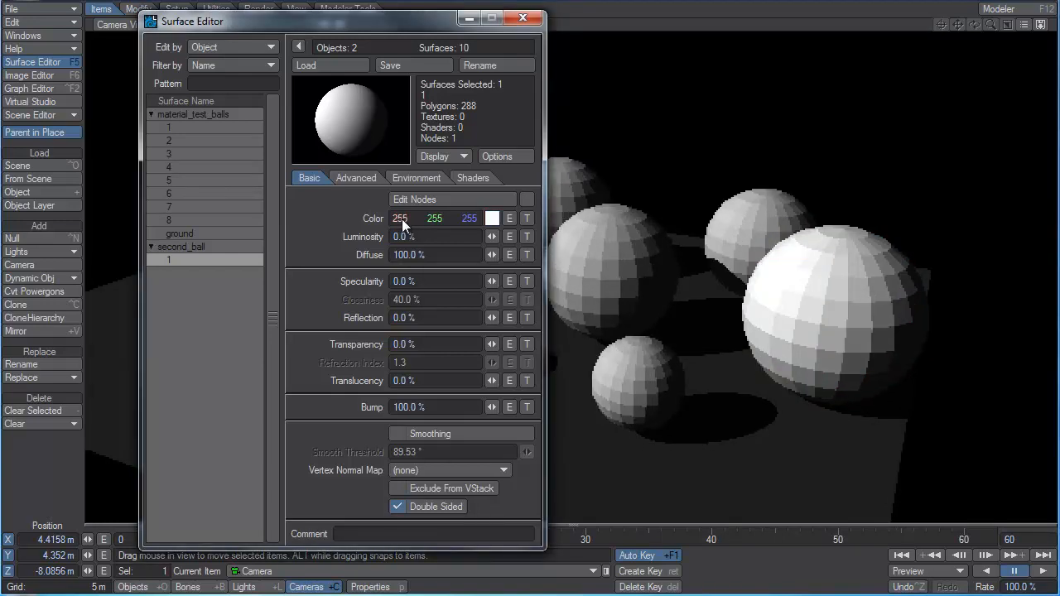
Try a yellow-green with hue 57 and saturation 182 for second_ball's surface in the default color picker.
{"action": "left_click", "coordinate": [492, 220]}
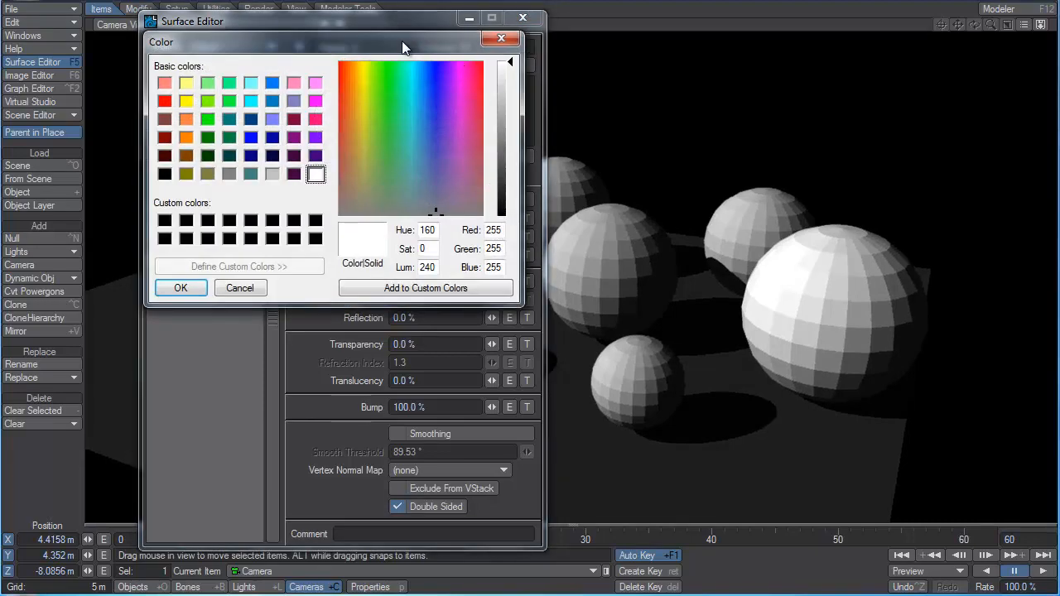
{"action": "left_click_drag", "start_coordinate": [402, 47], "coordinate": [787, 72]}
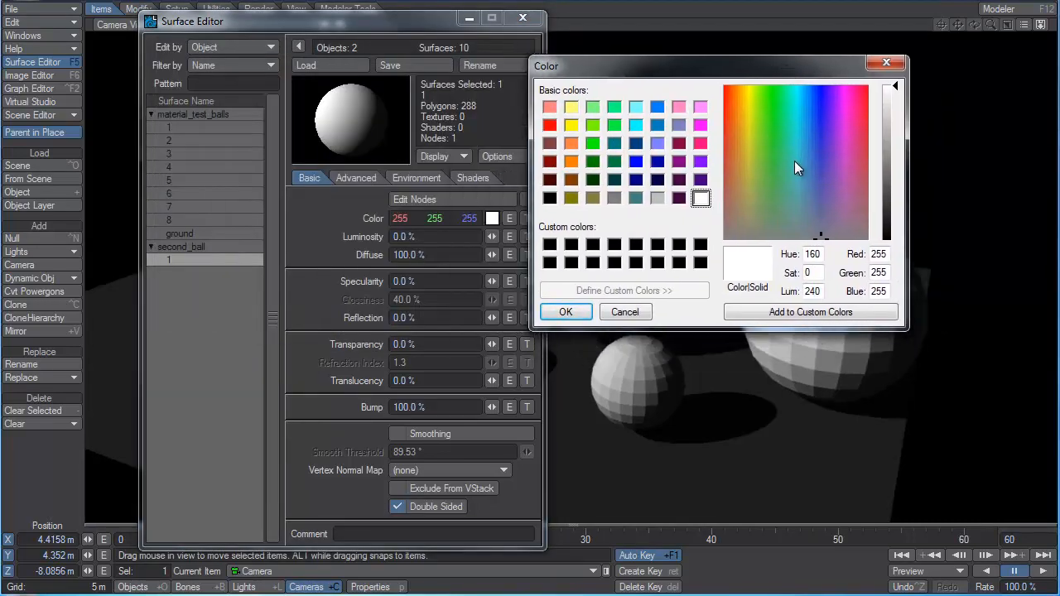
{"action": "left_click_drag", "start_coordinate": [795, 161], "coordinate": [758, 122]}
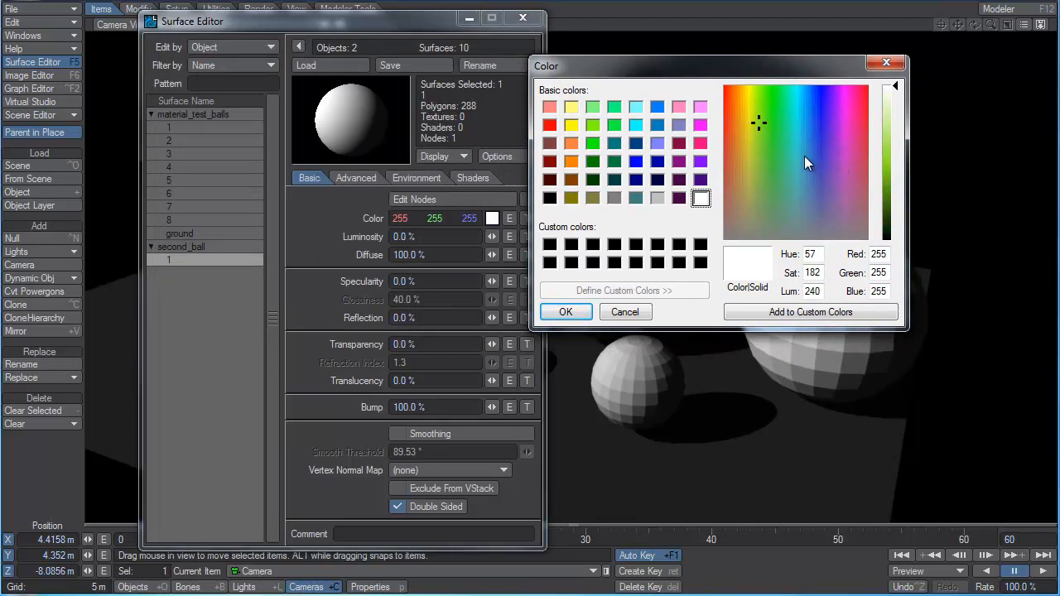
{"action": "left_click_drag", "start_coordinate": [816, 292], "coordinate": [805, 291]}
{"action": "left_click", "coordinate": [562, 314]}
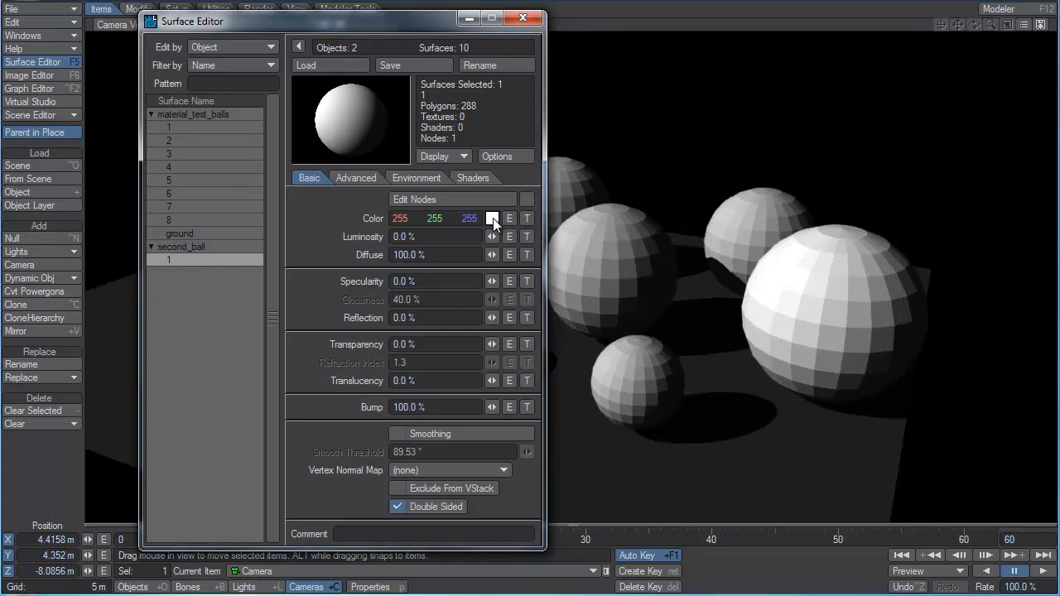
Set the Color Picker in the general preferences to LW_ClrPkr and close the preferences.
{"action": "left_click", "coordinate": [524, 159]}
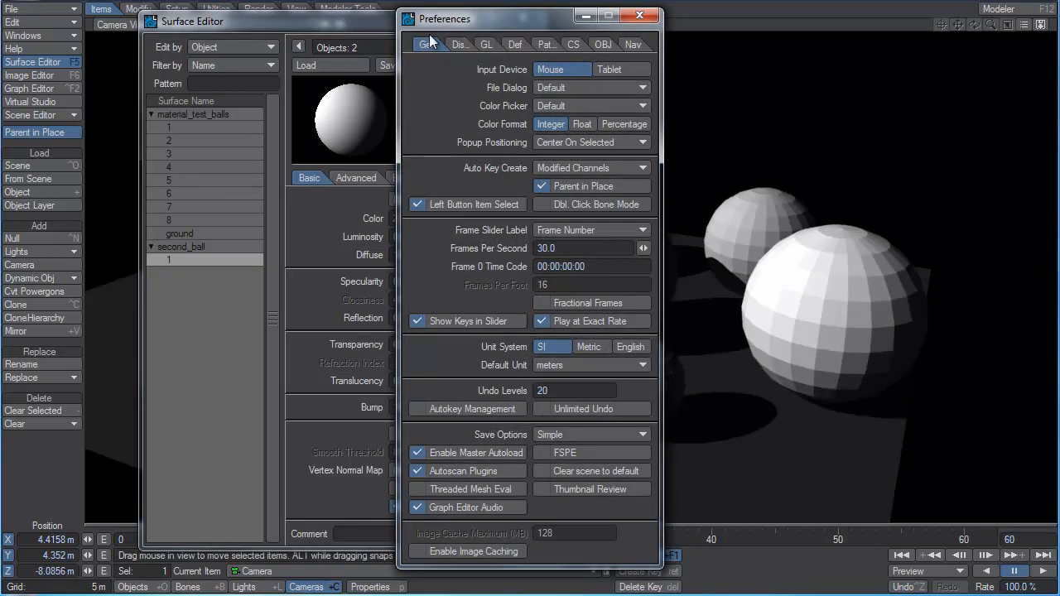
{"action": "left_click", "coordinate": [552, 106]}
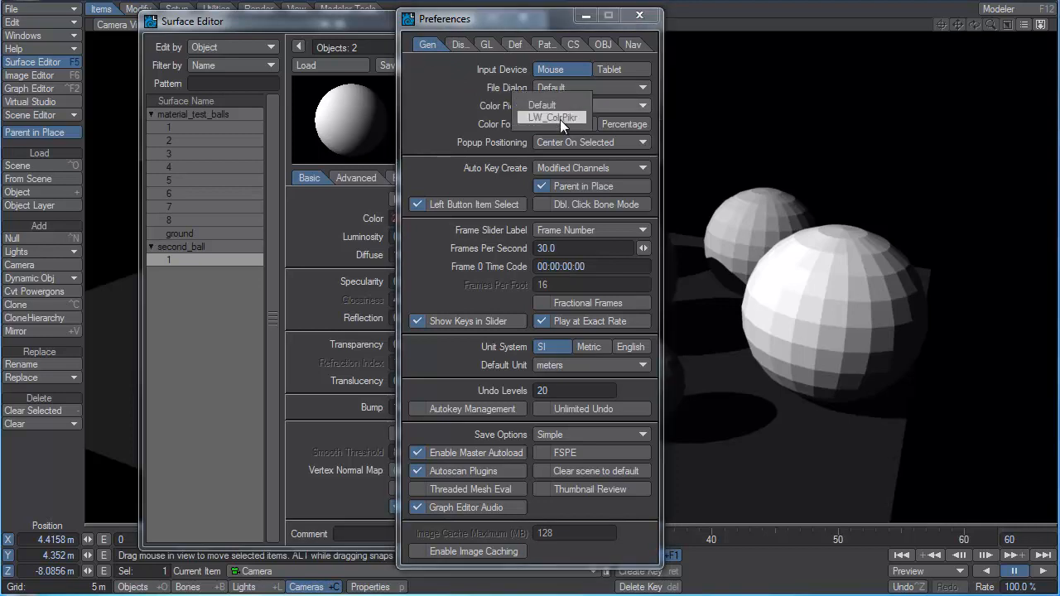
{"action": "left_click", "coordinate": [560, 118]}
{"action": "left_click", "coordinate": [639, 16]}
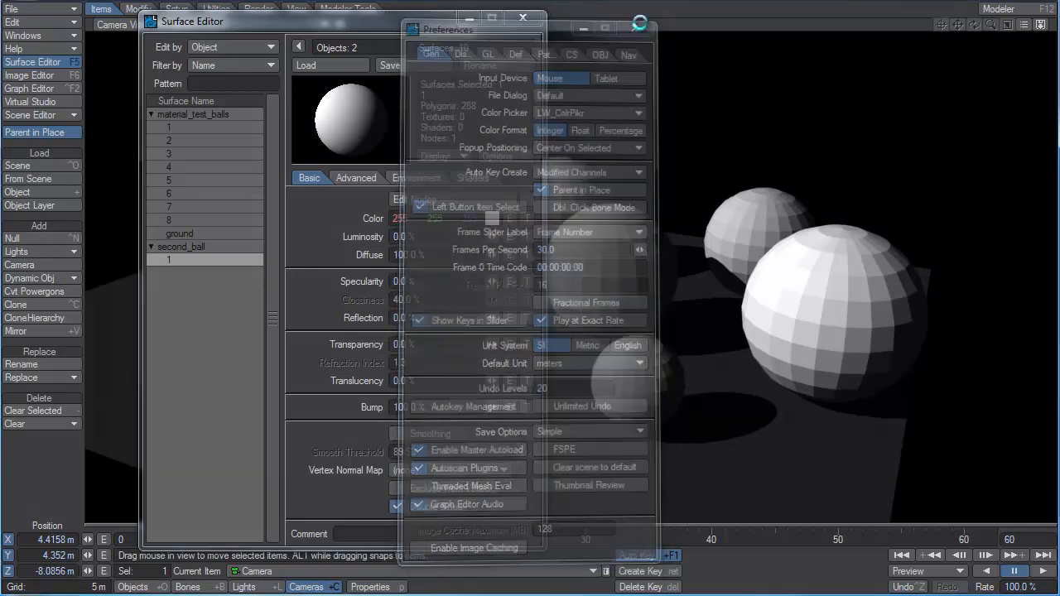
Mix a light blue of RGB 136, 136, 255 in second_ball's surface color picker and store it in the first swatch.
{"action": "left_click", "coordinate": [492, 219]}
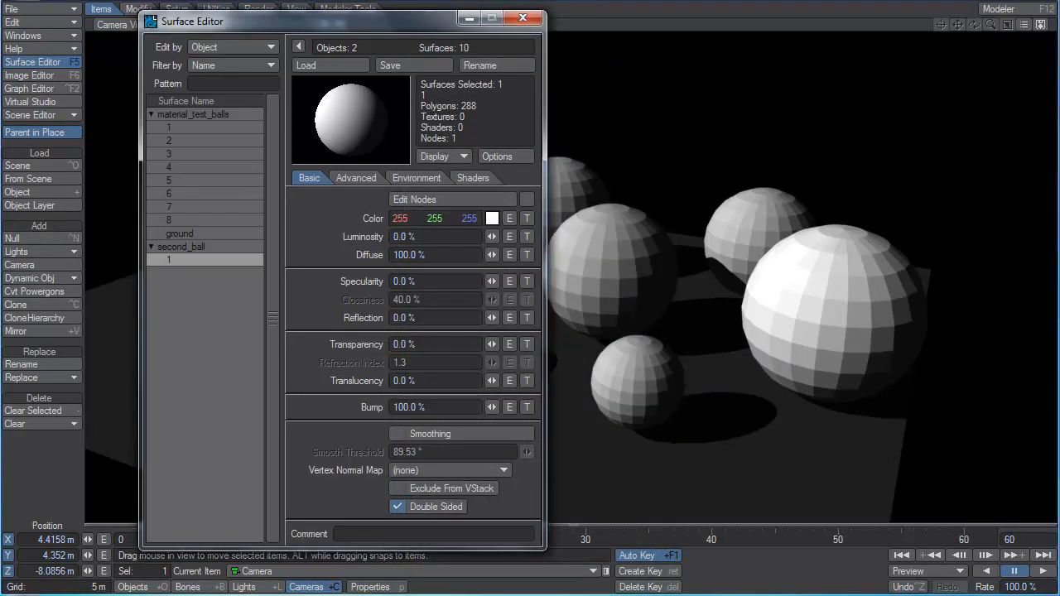
{"action": "left_click_drag", "start_coordinate": [498, 79], "coordinate": [810, 63]}
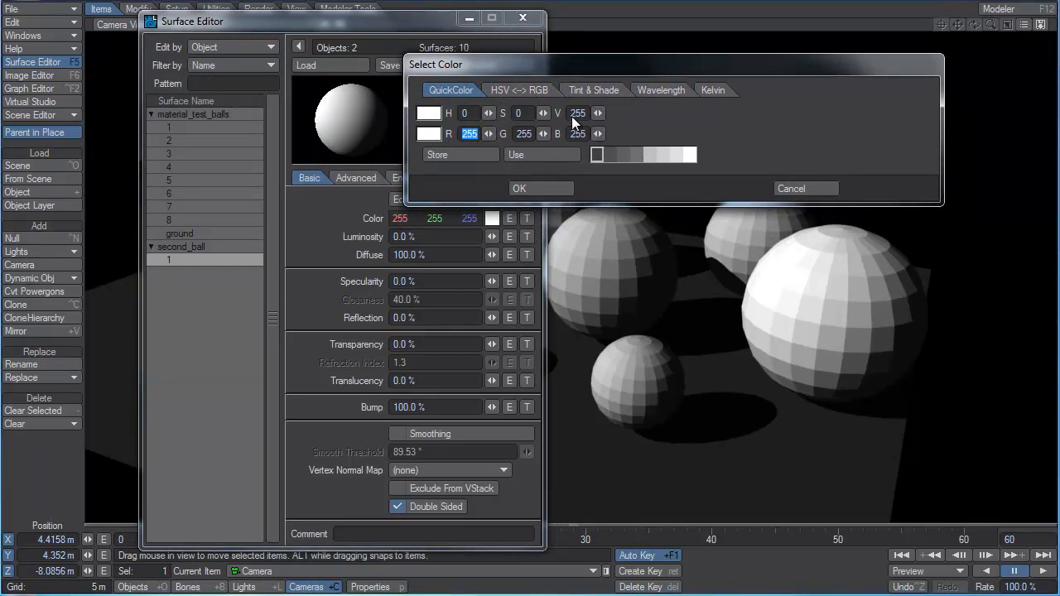
{"action": "left_click", "coordinate": [478, 115]}
{"action": "left_click", "coordinate": [514, 114]}
{"action": "left_click_drag", "start_coordinate": [493, 134], "coordinate": [259, 38]}
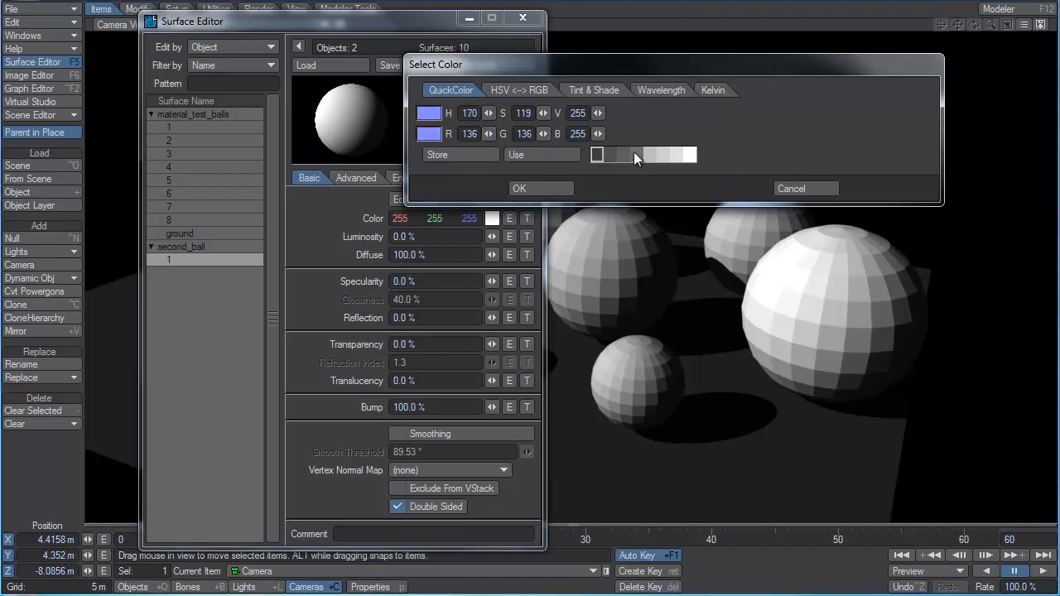
{"action": "left_click", "coordinate": [457, 156]}
Try a saturated blue, a near-white and a blue of RGB 25, 6, 255 for second_ball's surface in the HSV <-> RGB picker.
{"action": "left_click", "coordinate": [515, 89]}
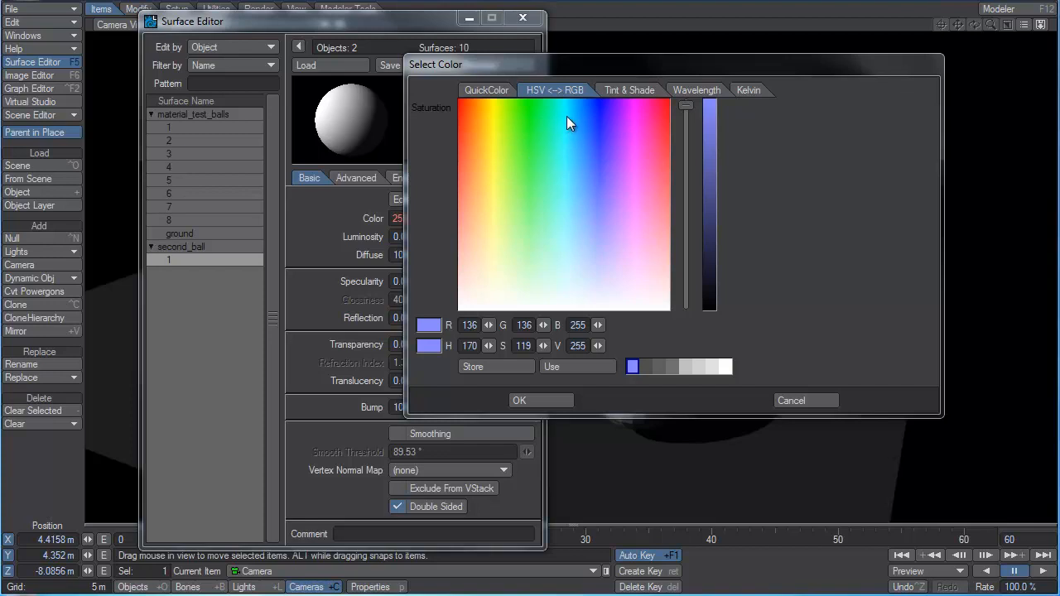
{"action": "left_click", "coordinate": [599, 100]}
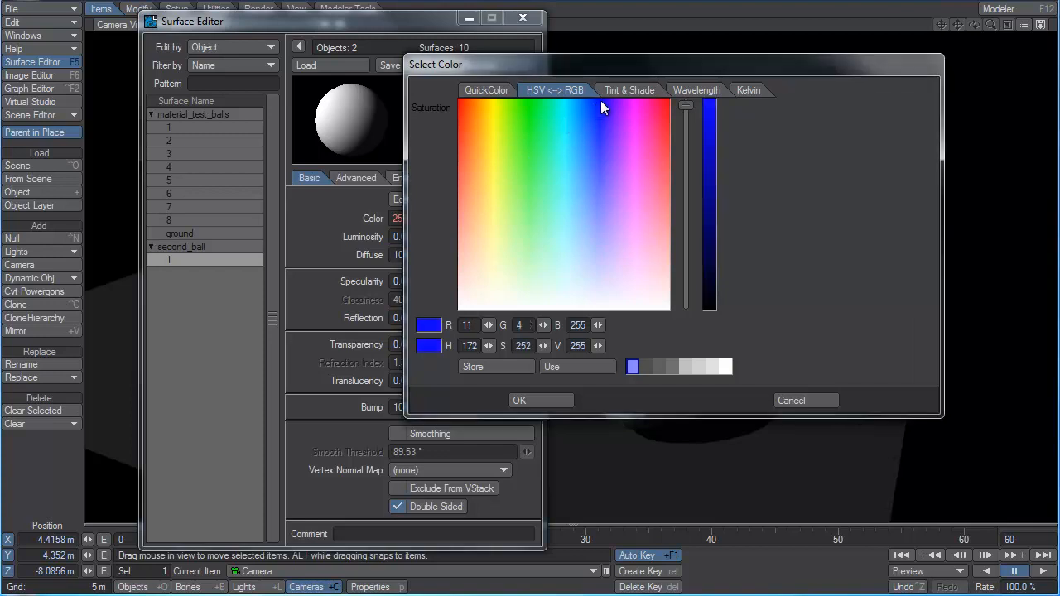
{"action": "left_click_drag", "start_coordinate": [600, 99], "coordinate": [599, 100]}
{"action": "left_click_drag", "start_coordinate": [489, 326], "coordinate": [534, 323]}
{"action": "left_click_drag", "start_coordinate": [693, 105], "coordinate": [688, 97]}
{"action": "left_click_drag", "start_coordinate": [599, 100], "coordinate": [595, 309]}
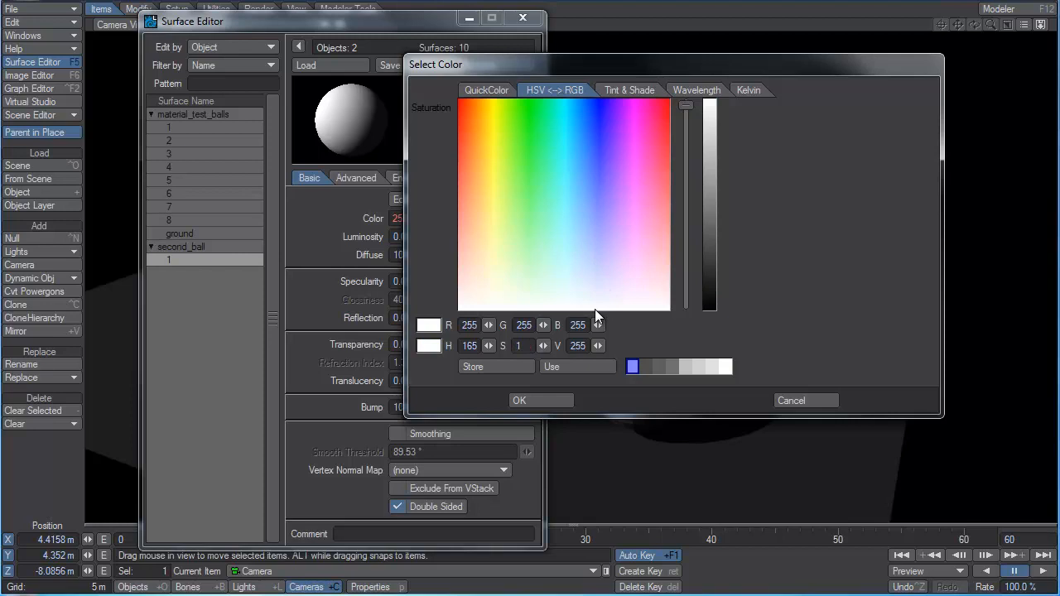
{"action": "left_click_drag", "start_coordinate": [594, 309], "coordinate": [602, 103]}
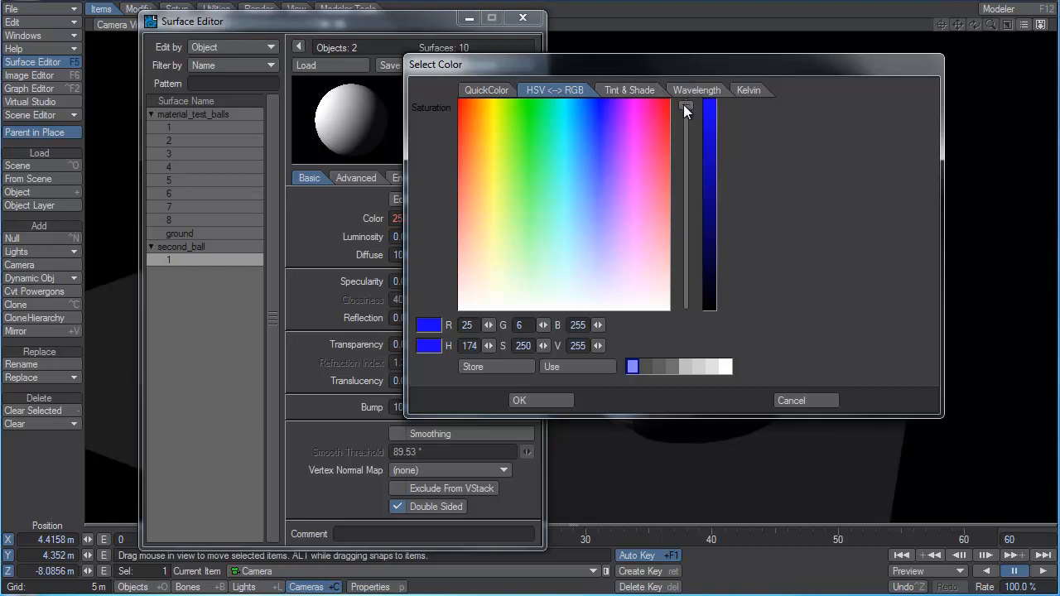
Sweep the HSV <-> RGB picker's saturation down to its minimum and back up, and cancel the color selection.
{"action": "mouse_move", "coordinate": [684, 108]}
{"action": "left_mouse_down"}
{"action": "mouse_move", "coordinate": [684, 321]}
{"action": "mouse_move", "coordinate": [685, 104]}
{"action": "left_mouse_up"}
{"action": "mouse_move", "coordinate": [600, 100]}
{"action": "left_mouse_down"}
{"action": "mouse_move", "coordinate": [596, 306]}
{"action": "mouse_move", "coordinate": [603, 99]}
{"action": "left_mouse_up"}
{"action": "left_click_drag", "start_coordinate": [685, 101], "coordinate": [692, 313]}
{"action": "left_click_drag", "start_coordinate": [688, 302], "coordinate": [688, 109]}
{"action": "mouse_move", "coordinate": [691, 106]}
{"action": "left_mouse_down"}
{"action": "mouse_move", "coordinate": [676, 204]}
{"action": "mouse_move", "coordinate": [684, 304]}
{"action": "mouse_move", "coordinate": [658, 130]}
{"action": "mouse_move", "coordinate": [675, 103]}
{"action": "left_mouse_up"}
{"action": "left_click_drag", "start_coordinate": [587, 59], "coordinate": [806, 35]}
{"action": "left_click_drag", "start_coordinate": [433, 27], "coordinate": [444, 28]}
{"action": "left_click", "coordinate": [1012, 377]}
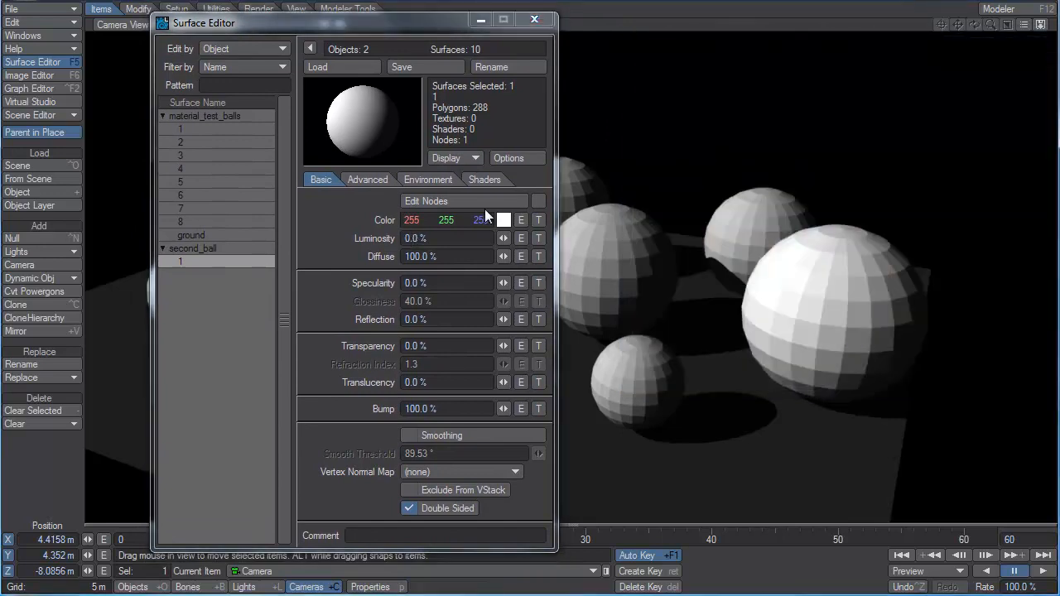
Switch second_ball's color values to HSV, raise saturation to 255 for a pure red, and return to RGB values.
{"action": "mouse_move", "coordinate": [413, 222]}
{"action": "left_mouse_down"}
{"action": "mouse_move", "coordinate": [269, 222]}
{"action": "mouse_move", "coordinate": [421, 221]}
{"action": "left_mouse_up"}
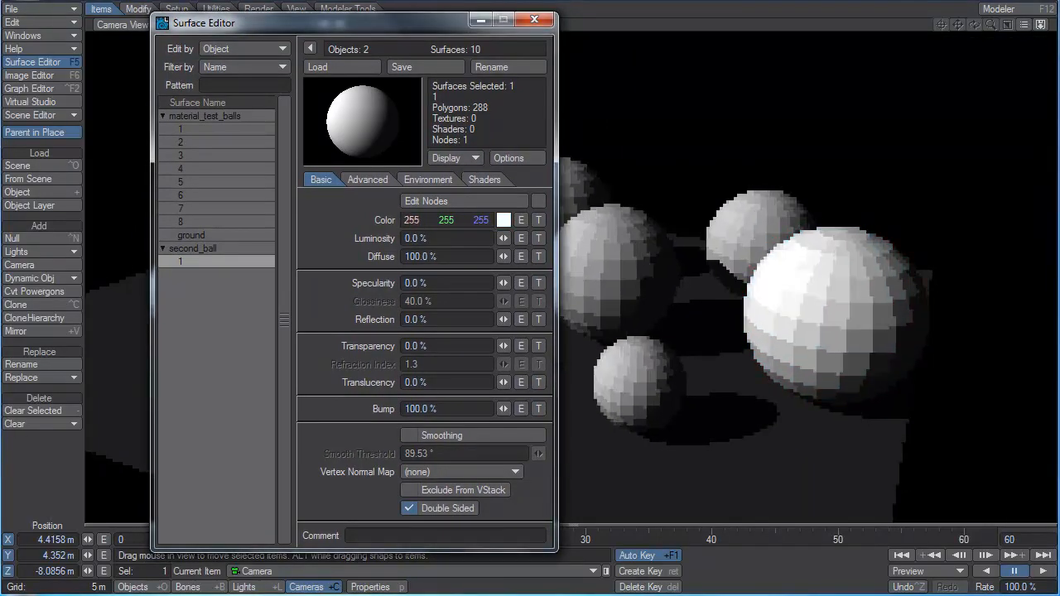
{"action": "right_click", "coordinate": [458, 221]}
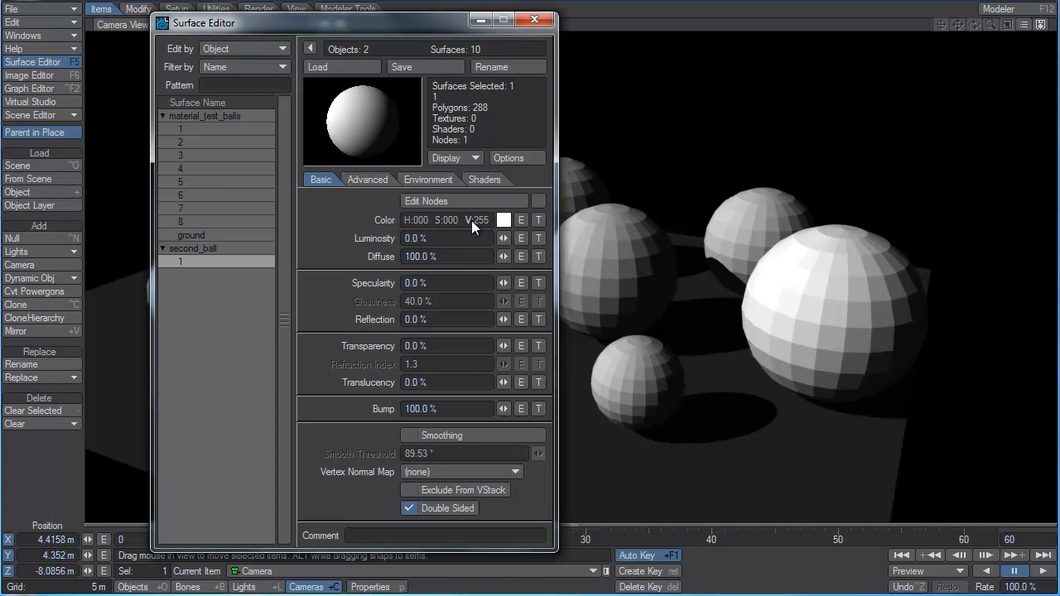
{"action": "left_click_drag", "start_coordinate": [424, 221], "coordinate": [424, 221]}
{"action": "left_click_drag", "start_coordinate": [445, 218], "coordinate": [484, 219]}
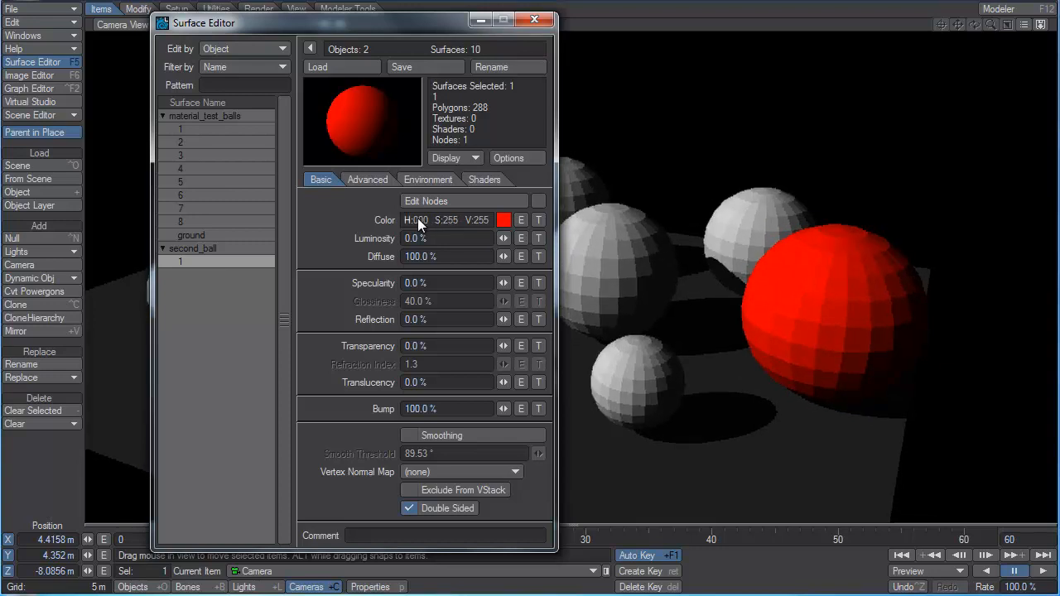
{"action": "mouse_move", "coordinate": [417, 218]}
{"action": "left_mouse_down"}
{"action": "mouse_move", "coordinate": [628, 218]}
{"action": "mouse_move", "coordinate": [417, 218]}
{"action": "left_mouse_up"}
{"action": "right_click", "coordinate": [481, 218]}
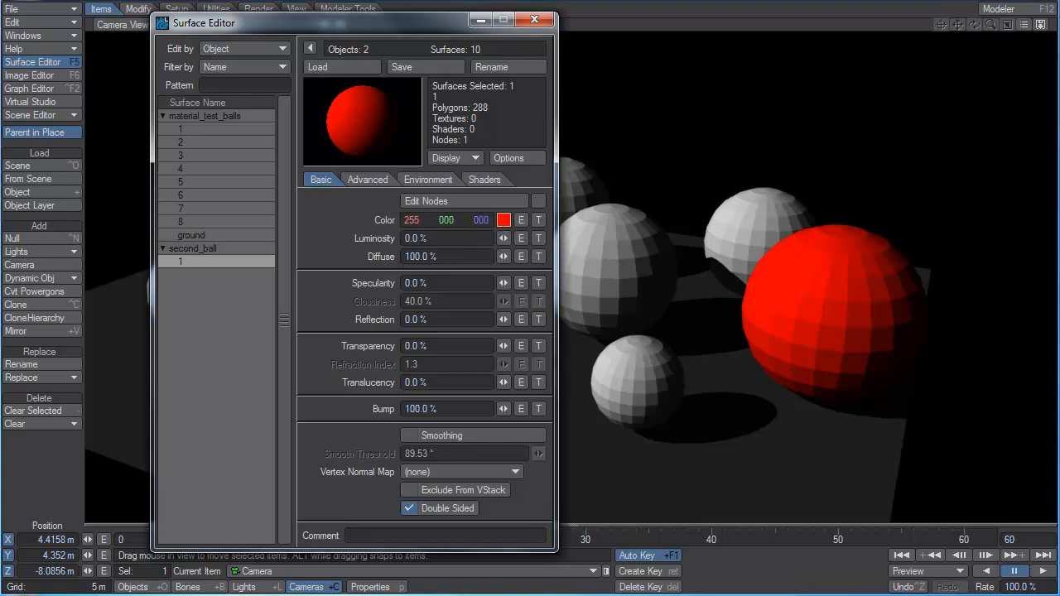
Store the red of second_ball's surface in the fourth swatch of the color picker and use that swatch.
{"action": "left_click", "coordinate": [504, 220]}
{"action": "left_click_drag", "start_coordinate": [913, 43], "coordinate": [706, 21]}
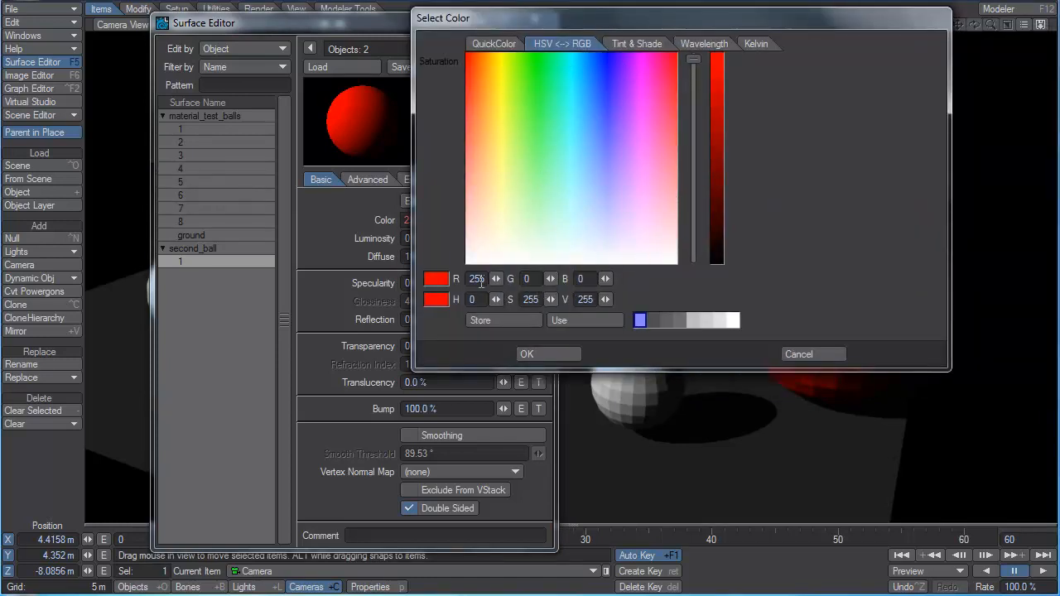
{"action": "left_click", "coordinate": [477, 42]}
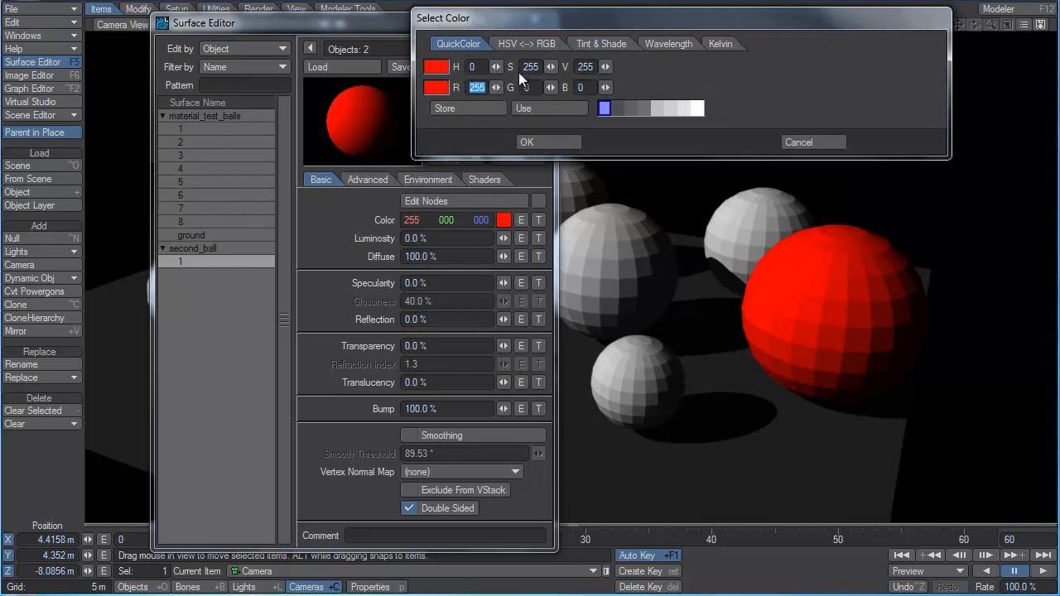
{"action": "left_click", "coordinate": [543, 45]}
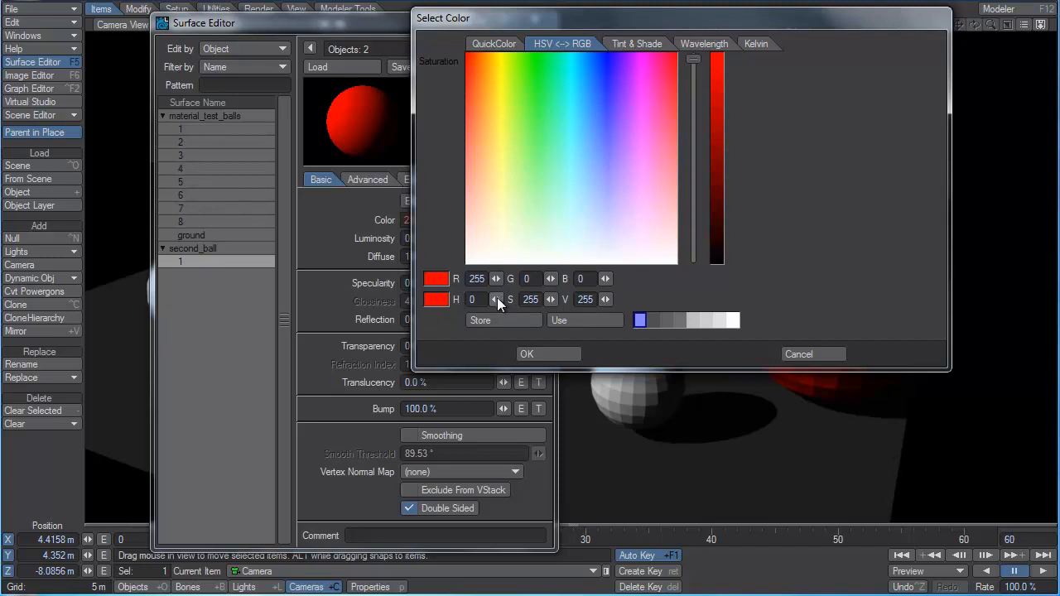
{"action": "mouse_move", "coordinate": [497, 300]}
{"action": "left_mouse_down"}
{"action": "mouse_move", "coordinate": [546, 300]}
{"action": "mouse_move", "coordinate": [497, 300]}
{"action": "left_mouse_up"}
{"action": "left_click", "coordinate": [678, 320]}
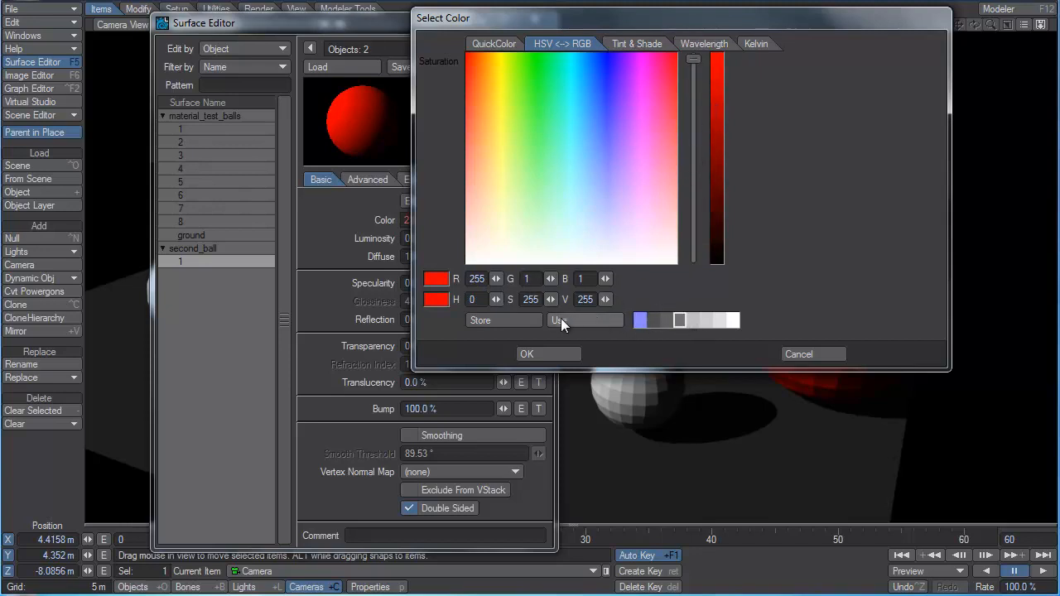
{"action": "left_click", "coordinate": [515, 319]}
{"action": "left_click", "coordinate": [682, 320]}
{"action": "left_click", "coordinate": [597, 318]}
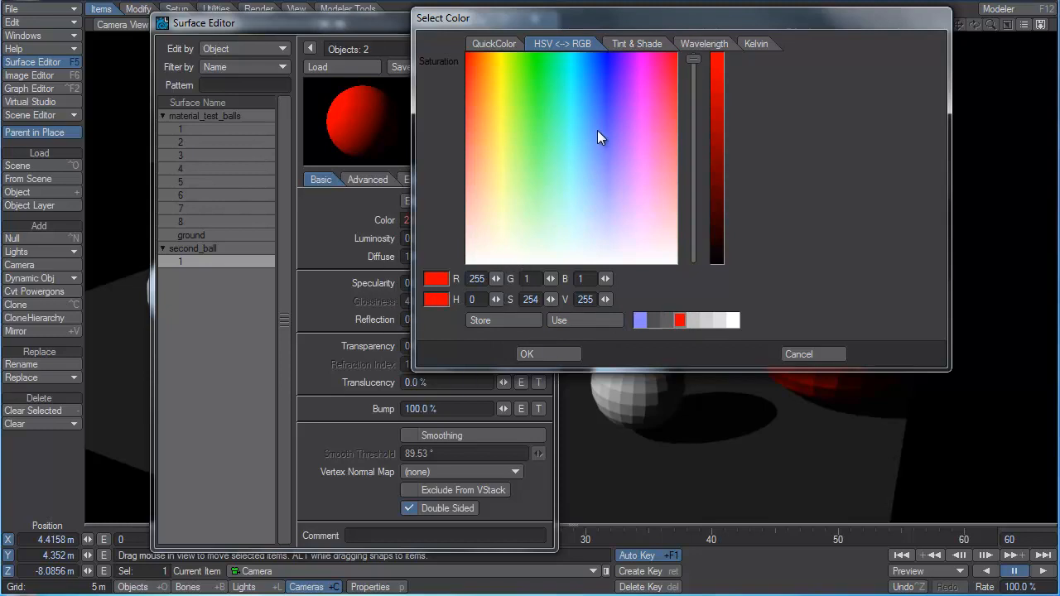
Examine the Tint & Shade and Wavelength color pickers and bring up the Kelvin picker.
{"action": "left_click", "coordinate": [630, 46]}
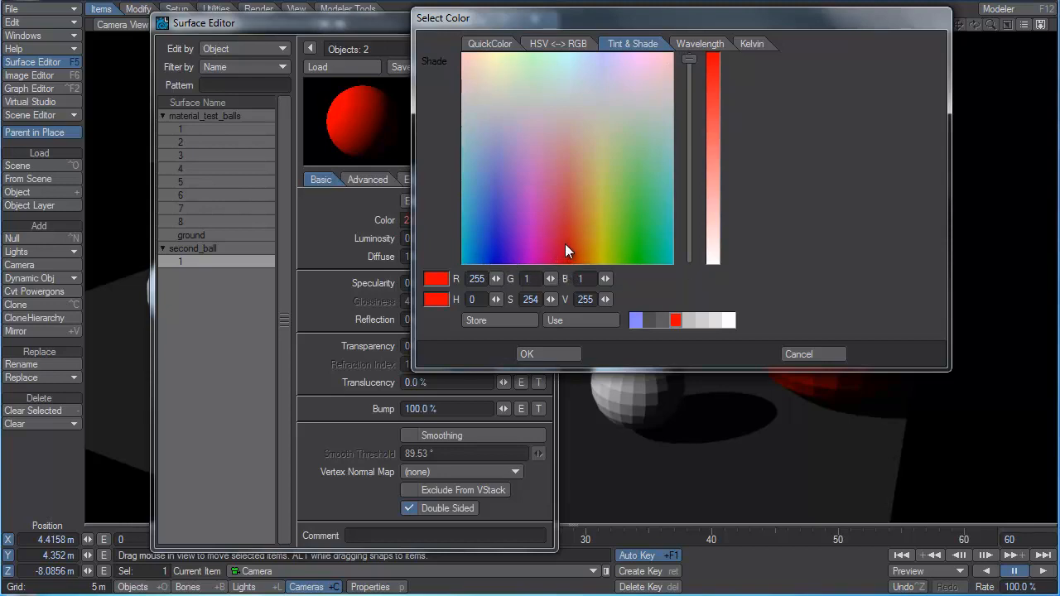
{"action": "left_click", "coordinate": [690, 44]}
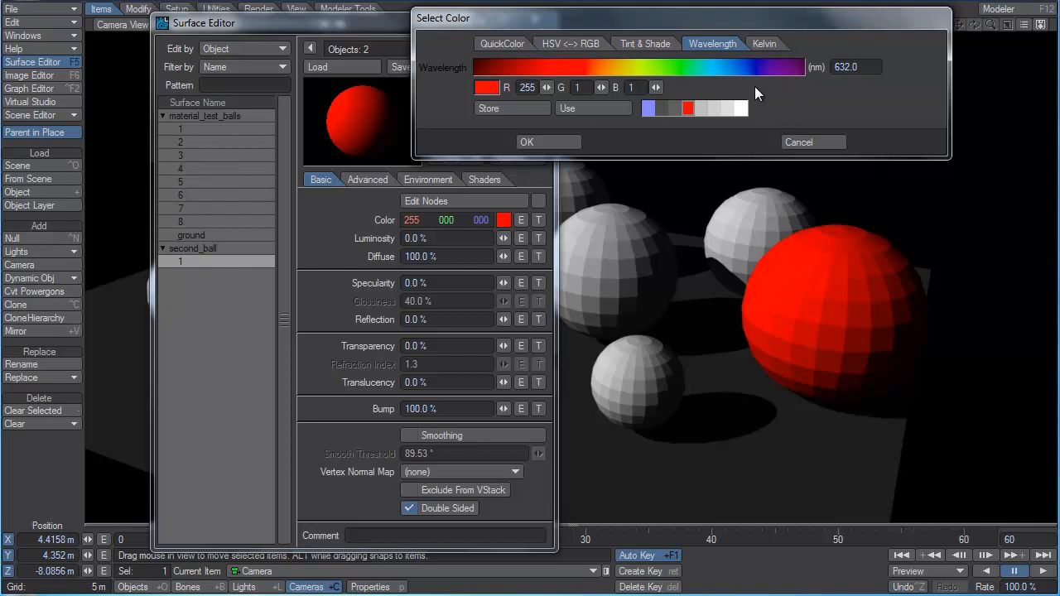
{"action": "double_click", "coordinate": [837, 66]}
{"action": "left_click", "coordinate": [762, 45]}
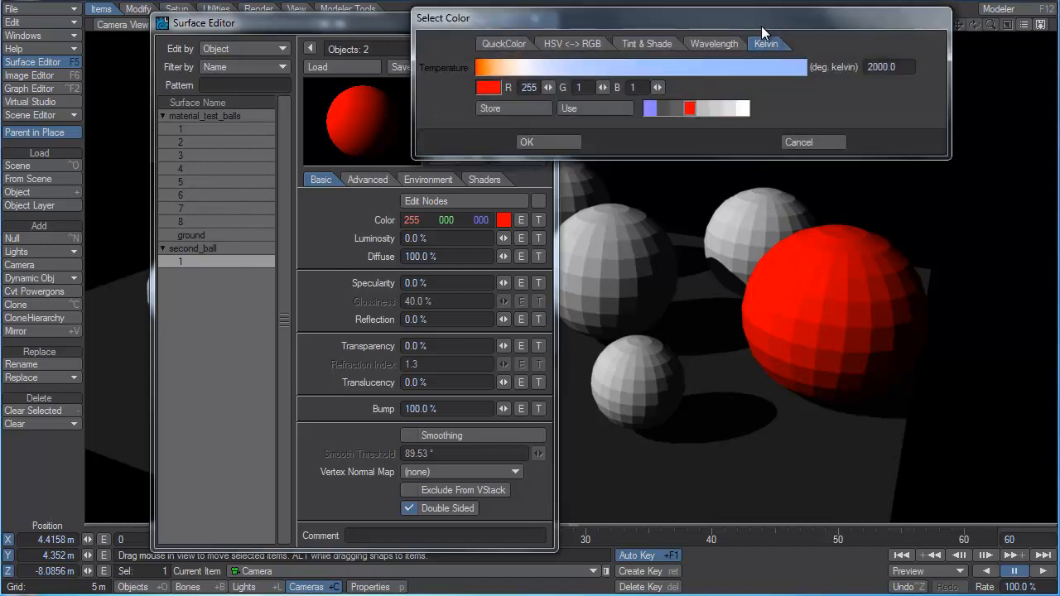
{"action": "left_click_drag", "start_coordinate": [762, 26], "coordinate": [724, 48]}
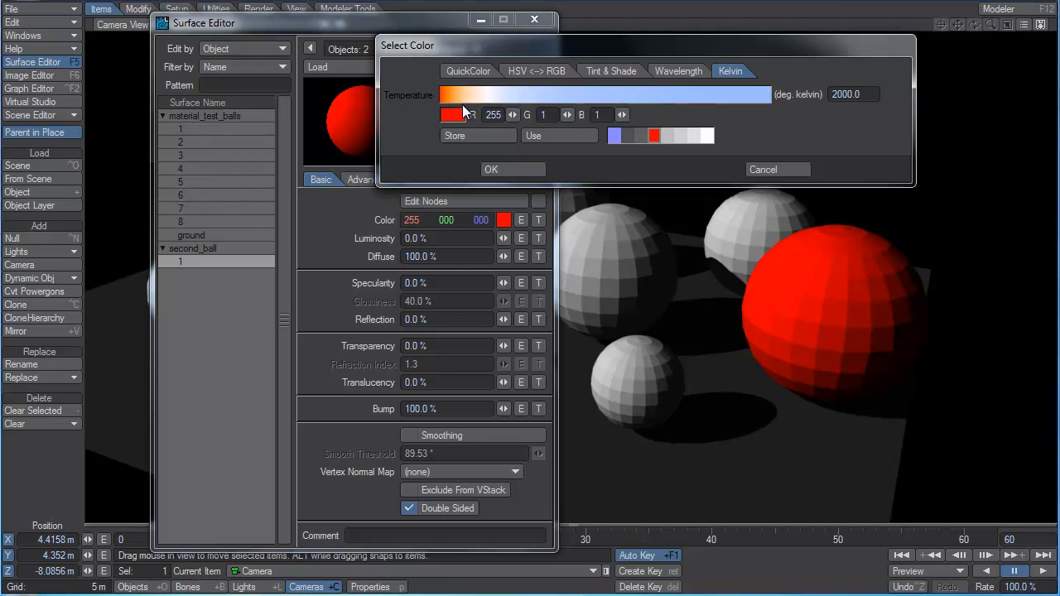
Try color temperatures of 3000 and 5500 kelvin for second_ball's surface.
{"action": "left_click_drag", "start_coordinate": [864, 99], "coordinate": [815, 100]}
{"action": "type", "text": "3000"}
{"action": "key", "text": "Tab"}
{"action": "left_click_drag", "start_coordinate": [488, 43], "coordinate": [479, 30]}
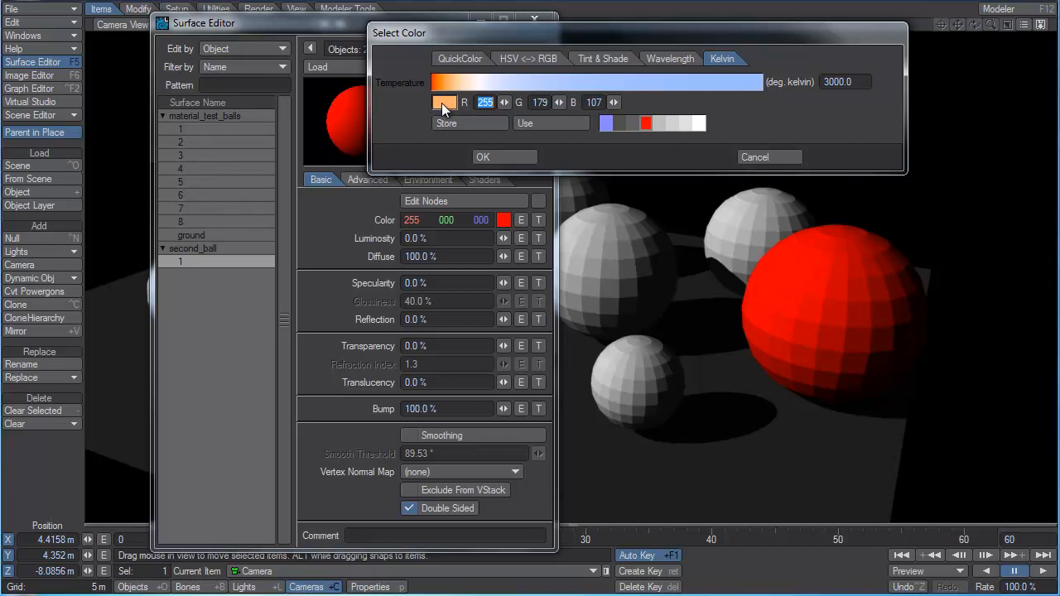
{"action": "left_click", "coordinate": [442, 103]}
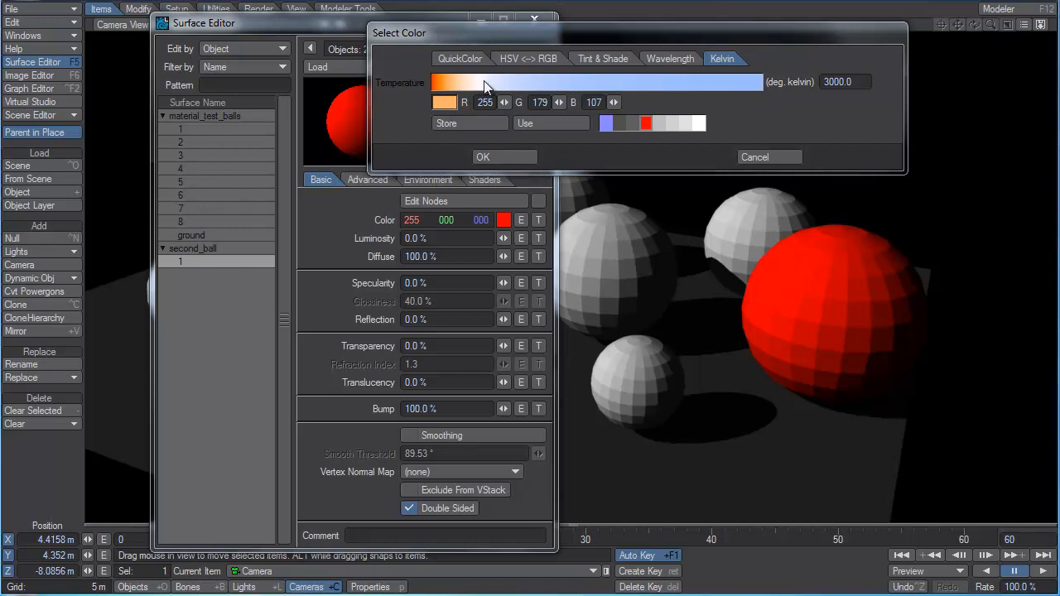
{"action": "left_click", "coordinate": [847, 81]}
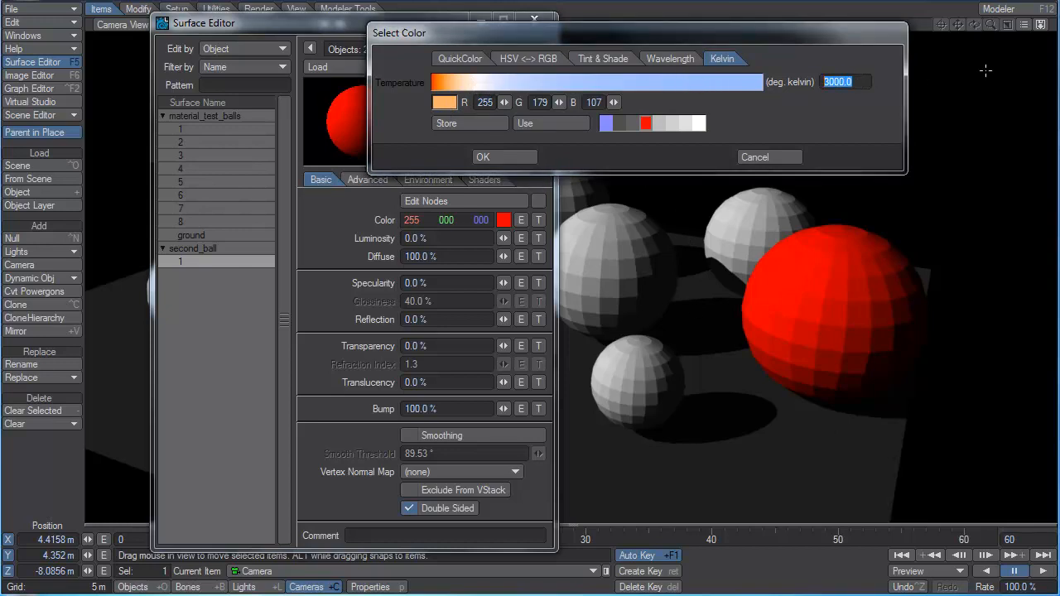
{"action": "type", "text": "5500"}
{"action": "key", "text": "Tab"}
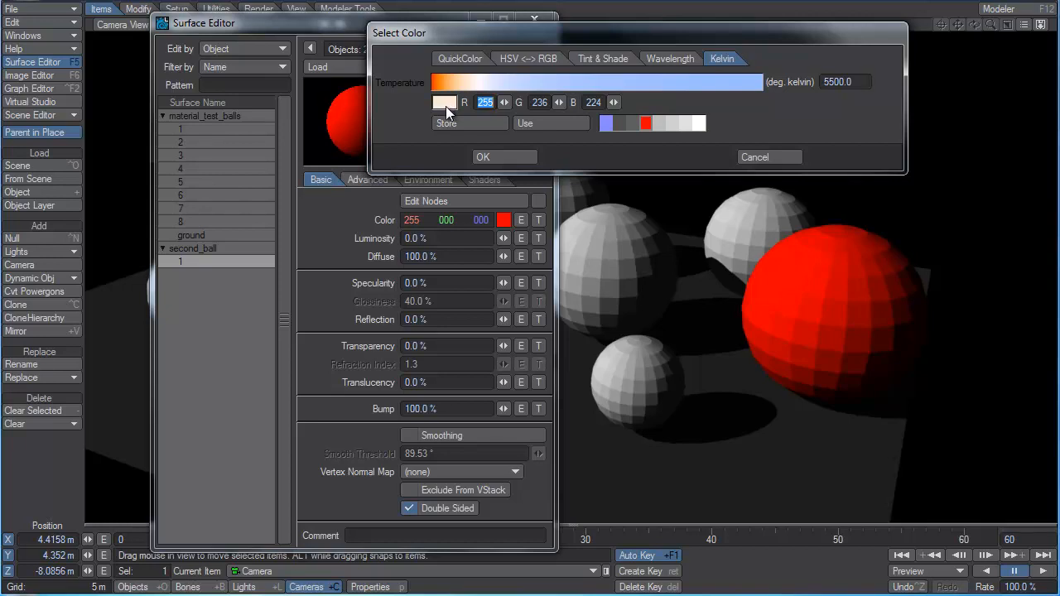
Set the color temperature of second_ball's surface to 20000 kelvin and accept the color.
{"action": "left_click", "coordinate": [867, 83]}
{"action": "type", "text": "20000"}
{"action": "key", "text": "Tab"}
{"action": "key", "text": "Return"}
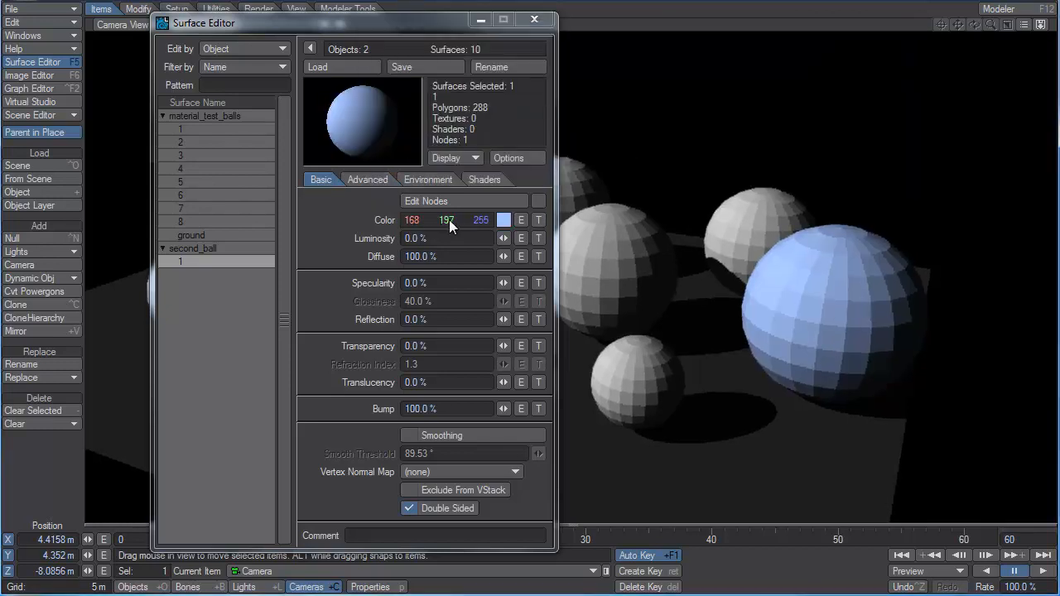
Open the color envelope of second_ball's surface in the Graph Editor and enlarge the window and its channel list.
{"action": "left_click", "coordinate": [521, 219]}
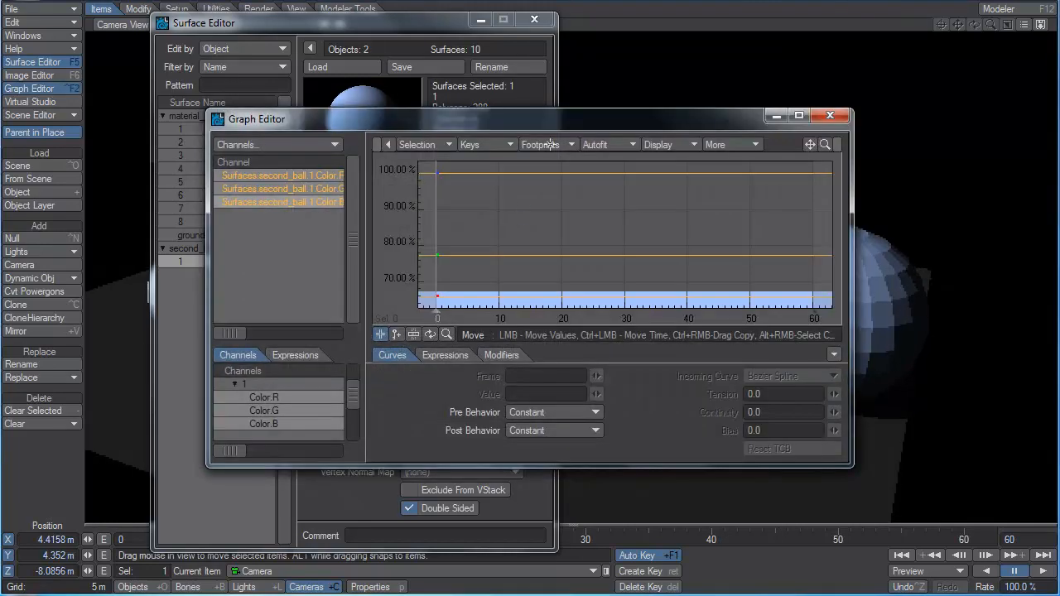
{"action": "left_click_drag", "start_coordinate": [560, 118], "coordinate": [996, 45]}
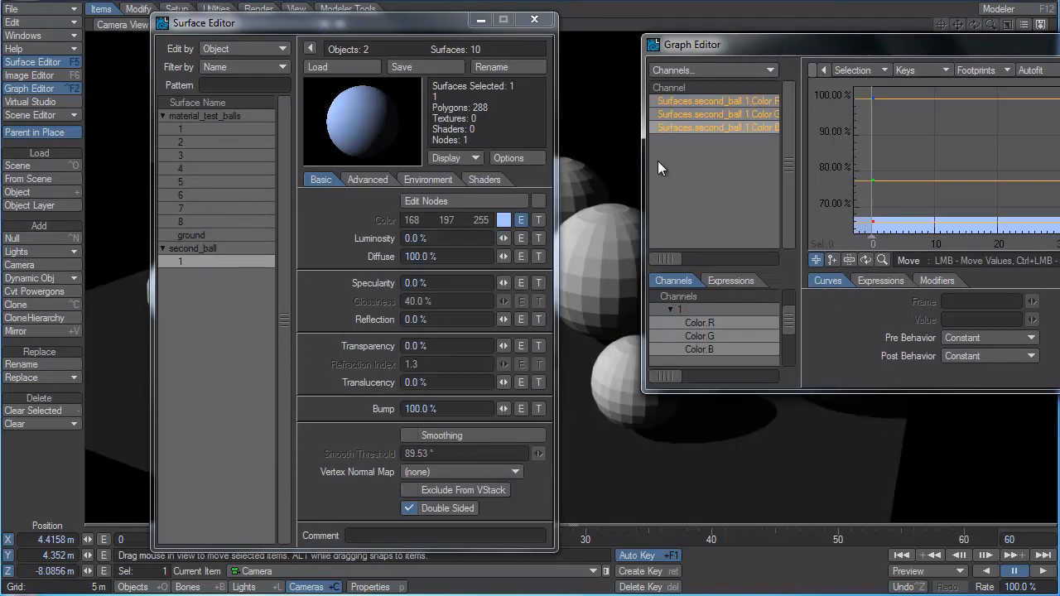
{"action": "left_click_drag", "start_coordinate": [639, 162], "coordinate": [412, 162]}
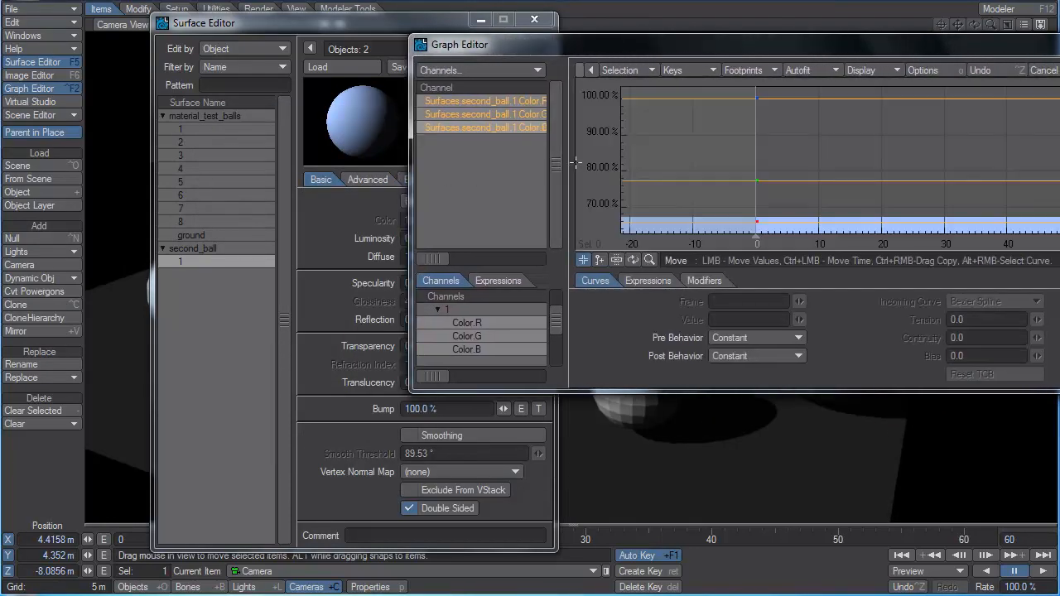
{"action": "left_click_drag", "start_coordinate": [567, 164], "coordinate": [640, 163]}
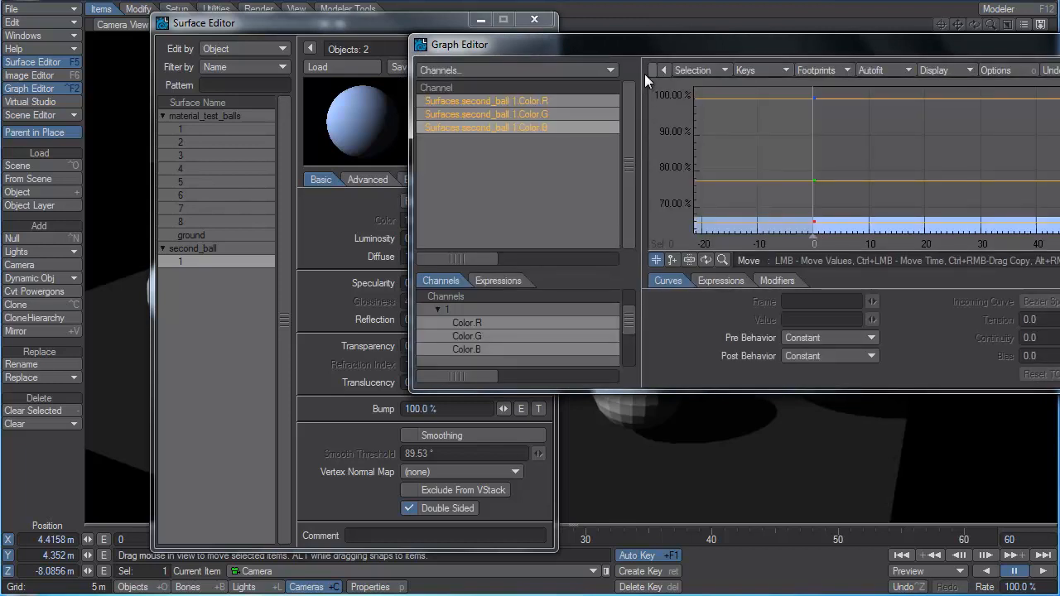
{"action": "left_click_drag", "start_coordinate": [657, 48], "coordinate": [641, 64]}
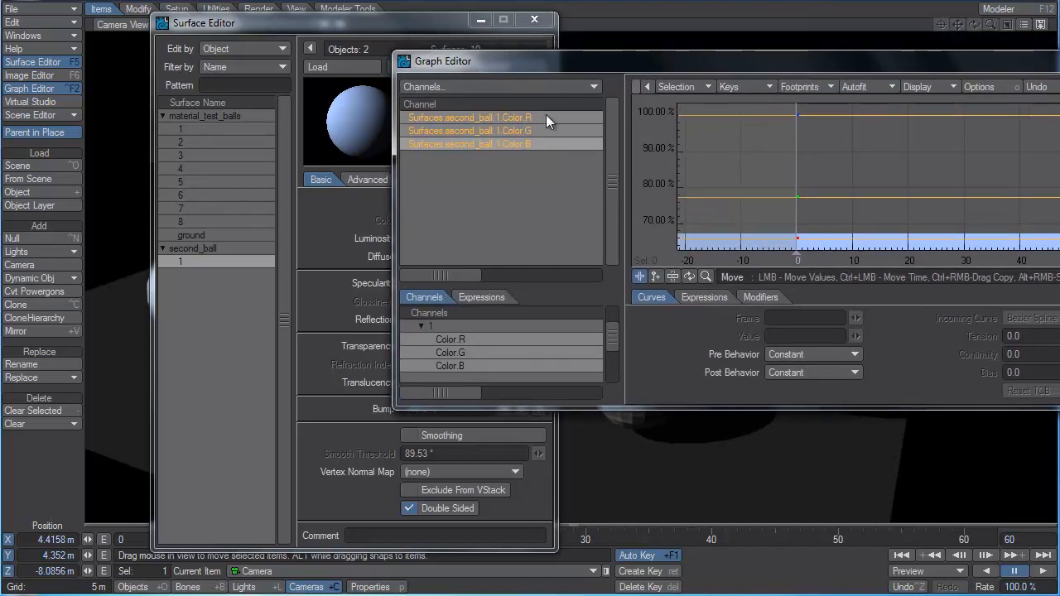
Isolate individual color channels of second_ball's surface in the Graph Editor, ending with only Color.R selected.
{"action": "left_click", "coordinate": [503, 120]}
{"action": "left_click", "coordinate": [516, 145]}
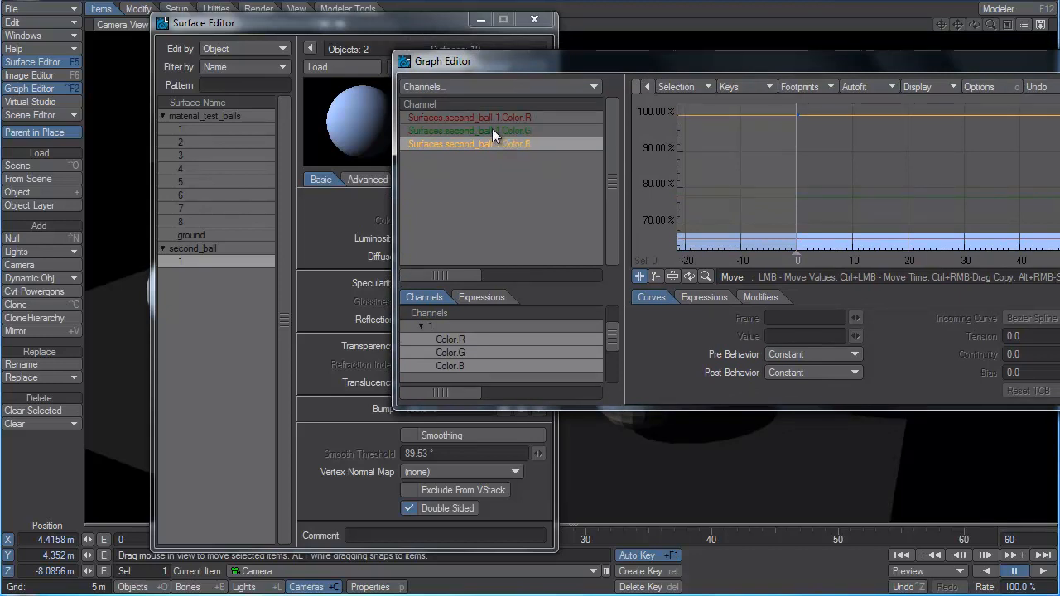
{"action": "left_click_drag", "start_coordinate": [518, 61], "coordinate": [577, 44]}
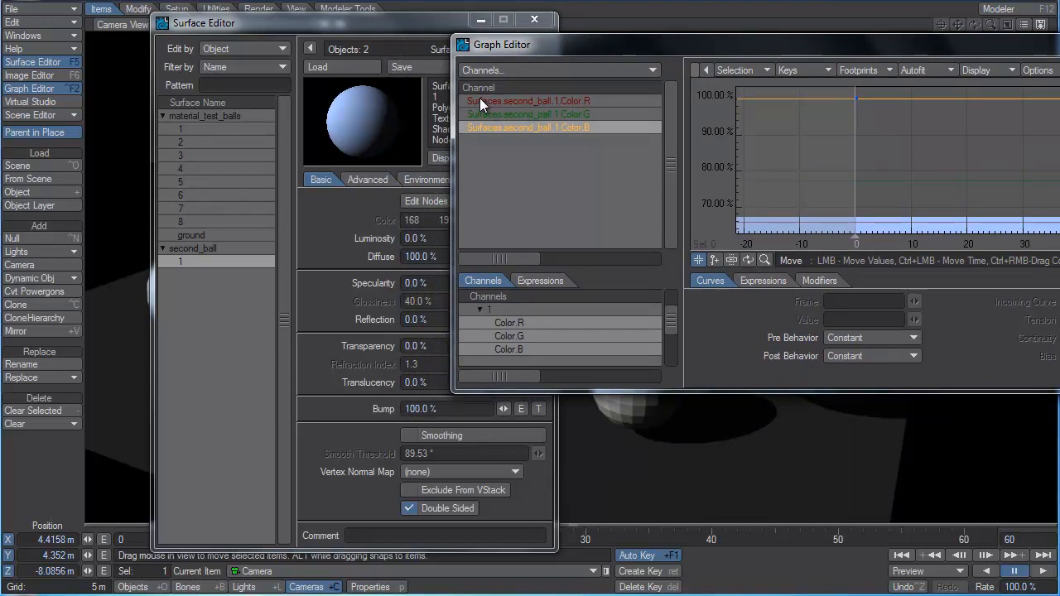
{"action": "left_click", "coordinate": [580, 101]}
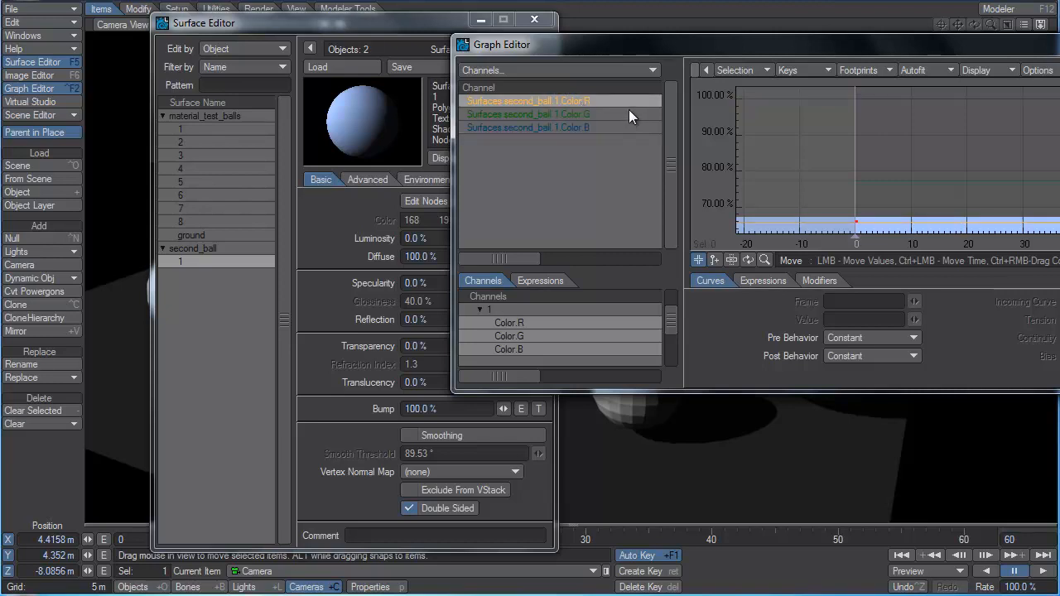
{"action": "left_click_drag", "start_coordinate": [634, 46], "coordinate": [610, 44]}
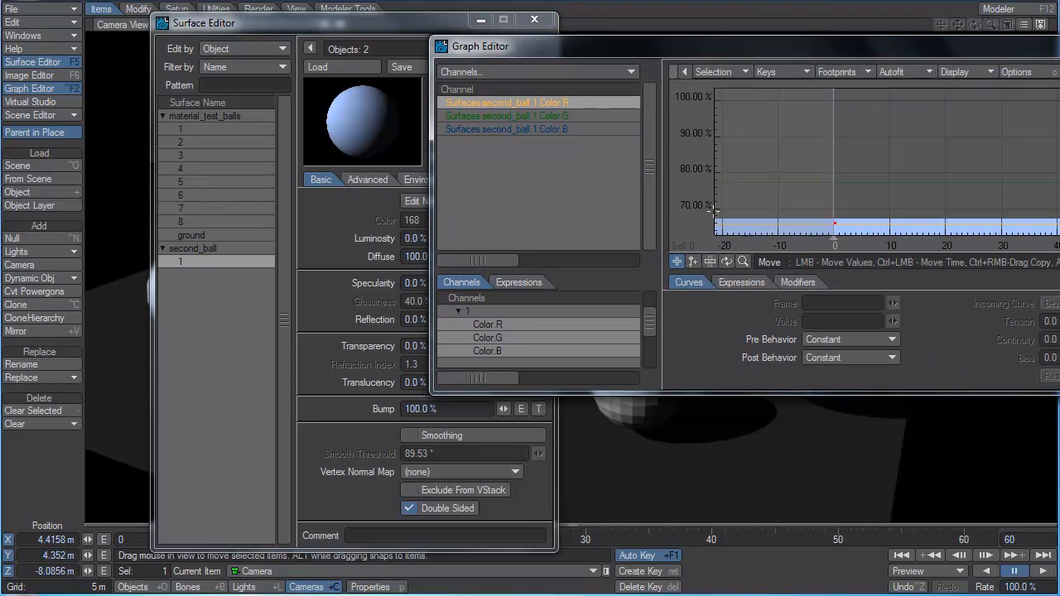
Add Color.R keys at frame 19 (about 90%), a low one near frame 33, frame 49 (about 98%) and frame 61 (about 65%).
{"action": "left_click", "coordinate": [693, 262]}
{"action": "left_click", "coordinate": [940, 137]}
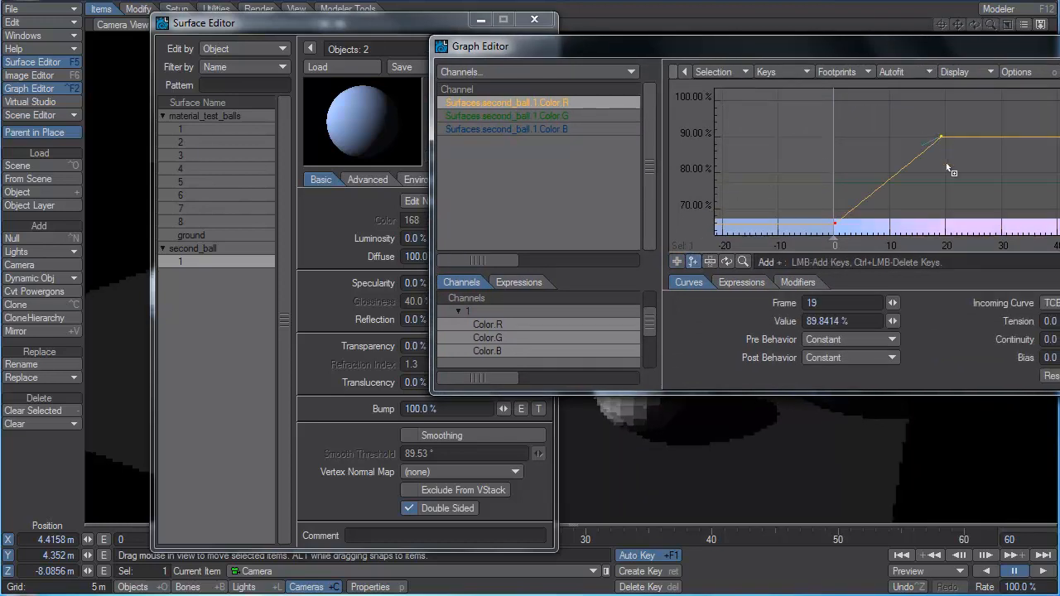
{"action": "left_click", "coordinate": [1020, 223]}
{"action": "left_click", "coordinate": [1059, 106]}
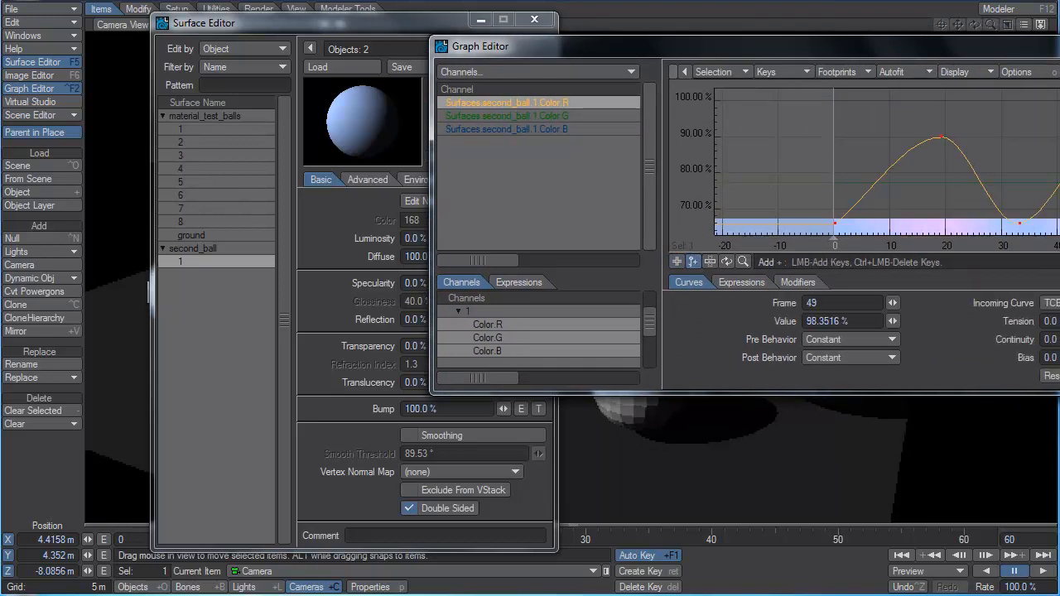
{"action": "left_click", "coordinate": [1059, 223]}
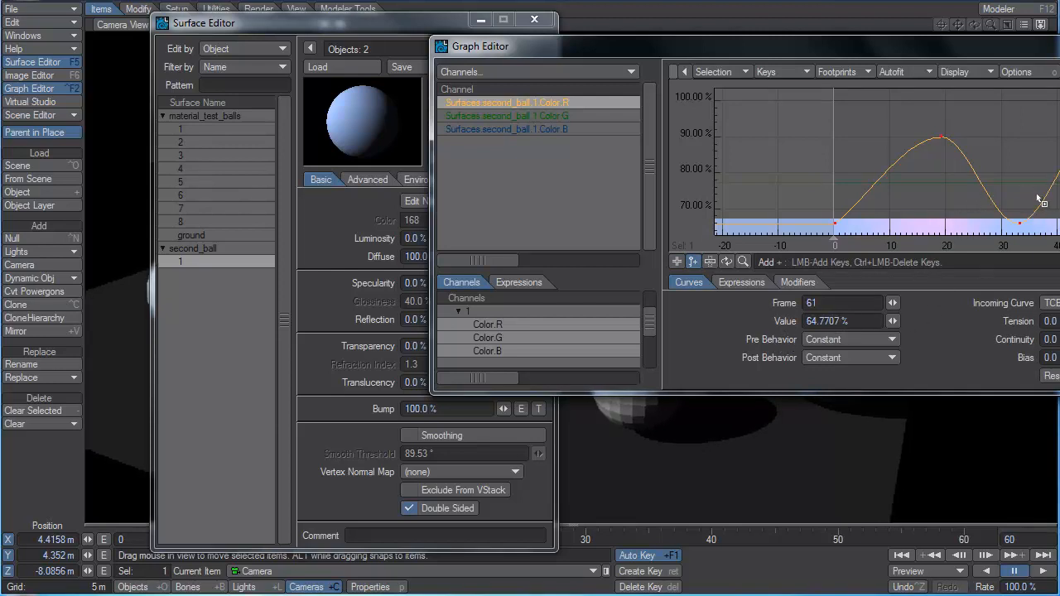
Set the Color.R key at frame 33 to 0%.
{"action": "left_click", "coordinate": [1020, 222]}
{"action": "left_click", "coordinate": [847, 322]}
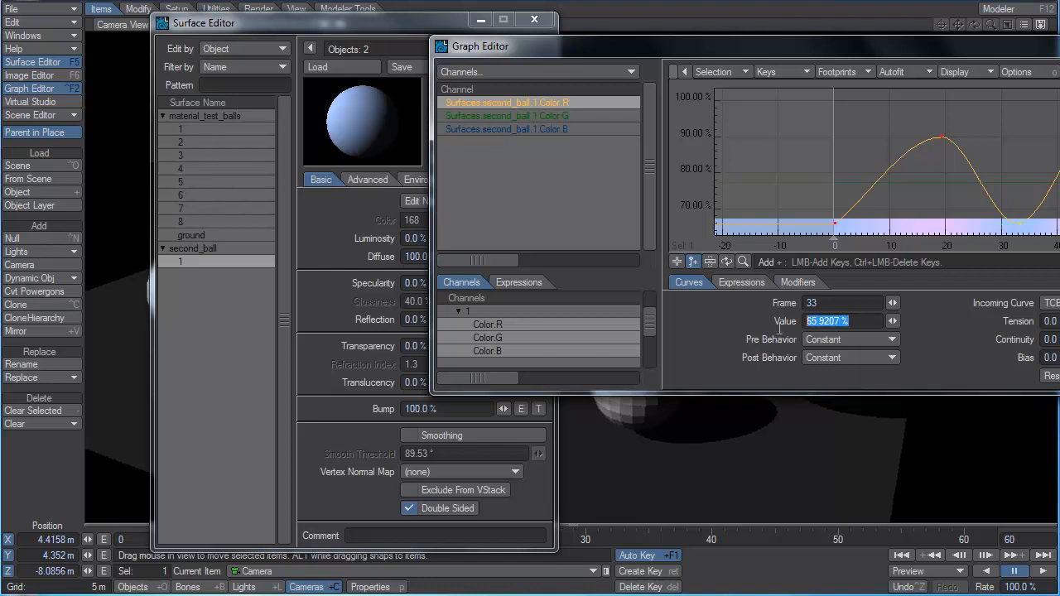
{"action": "type", "text": "0"}
{"action": "key", "text": "Return"}
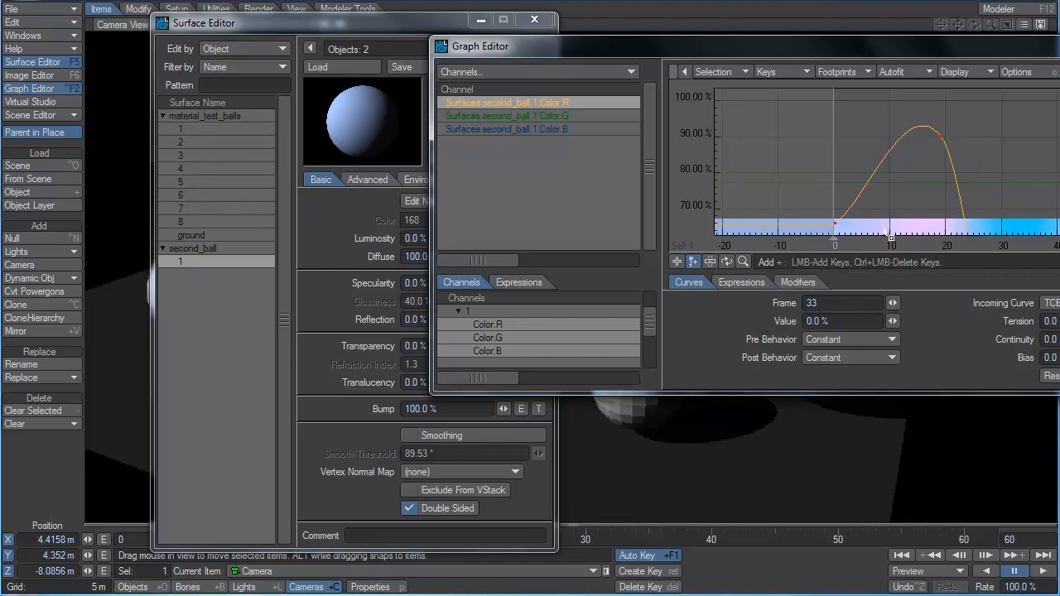
Add Color.B keys near frame 12 (about 0%), at frame 33 (about 102%) and at frame 54 (about 16%).
{"action": "left_click", "coordinate": [538, 129]}
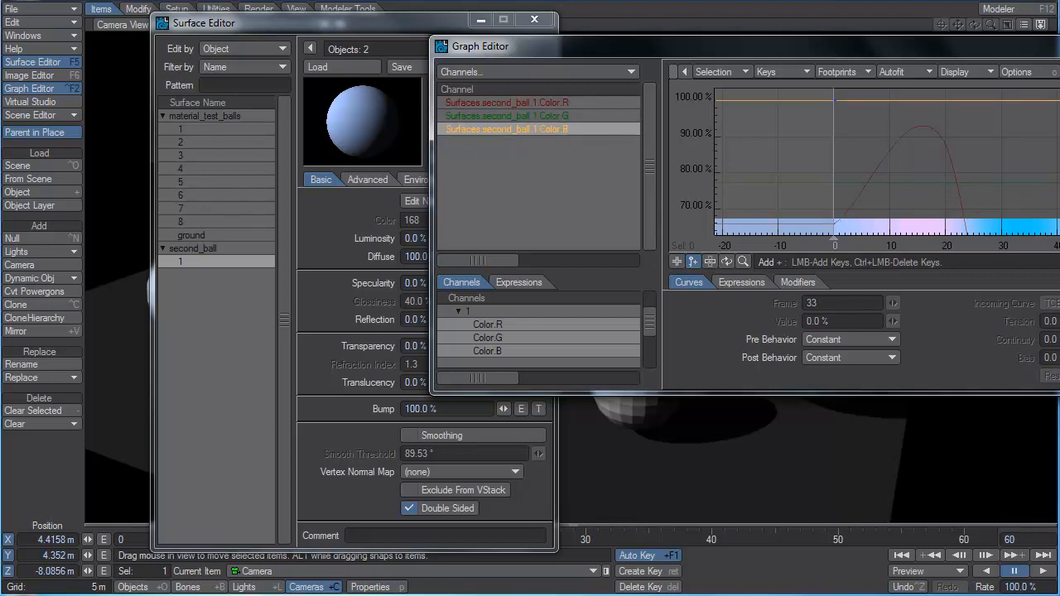
{"action": "left_click_drag", "start_coordinate": [1059, 245], "coordinate": [431, 144]}
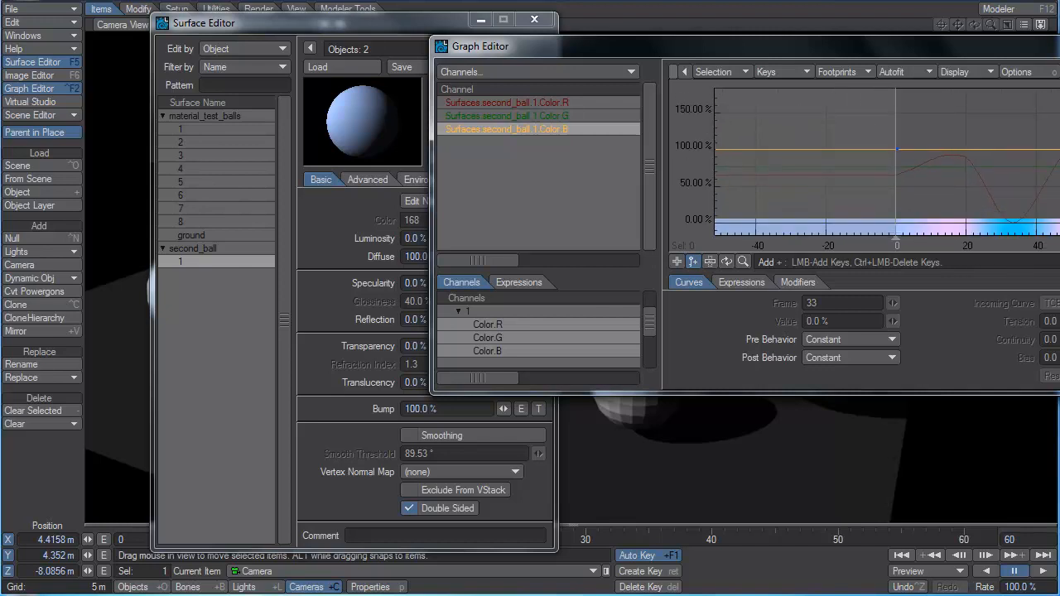
{"action": "left_click", "coordinate": [938, 217]}
{"action": "left_click", "coordinate": [1013, 148]}
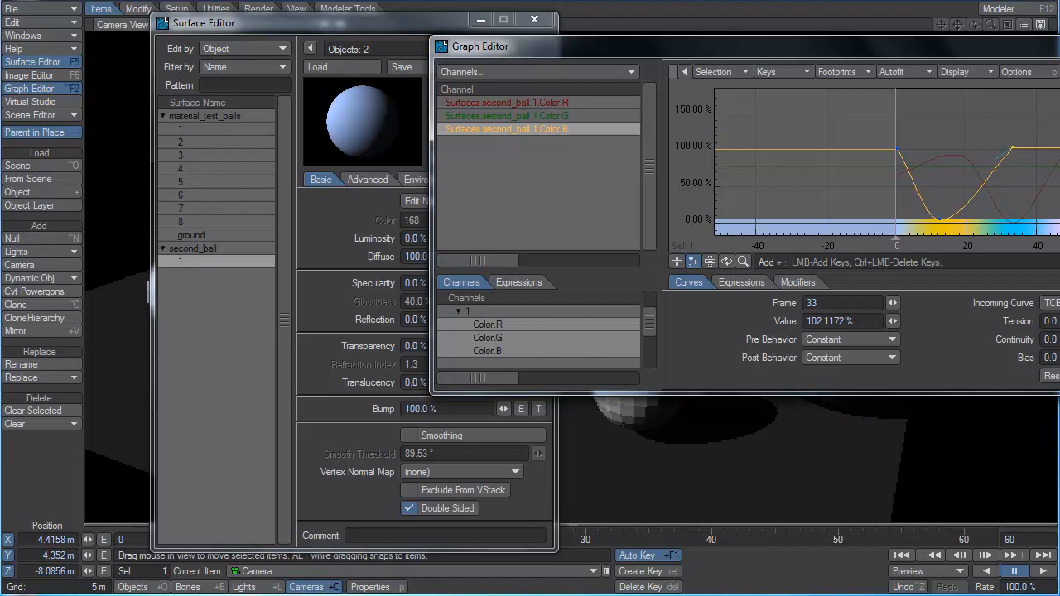
{"action": "left_click", "coordinate": [1059, 208]}
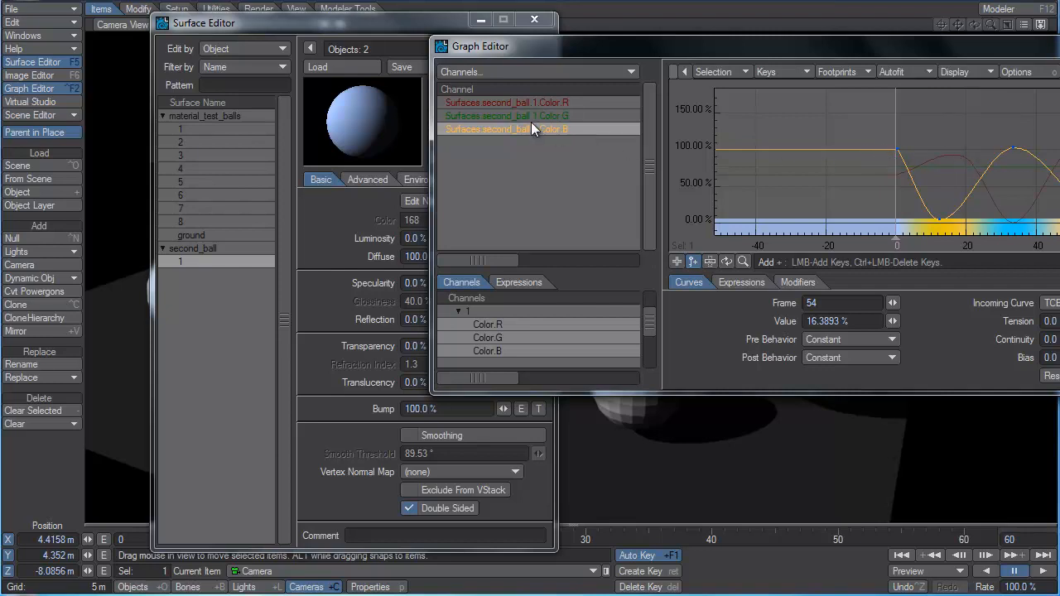
Close the Graph Editor and Surface Editor and scrub the timeline from frame 0 to 60 to check second_ball's color animation.
{"action": "left_click_drag", "start_coordinate": [595, 47], "coordinate": [785, 40]}
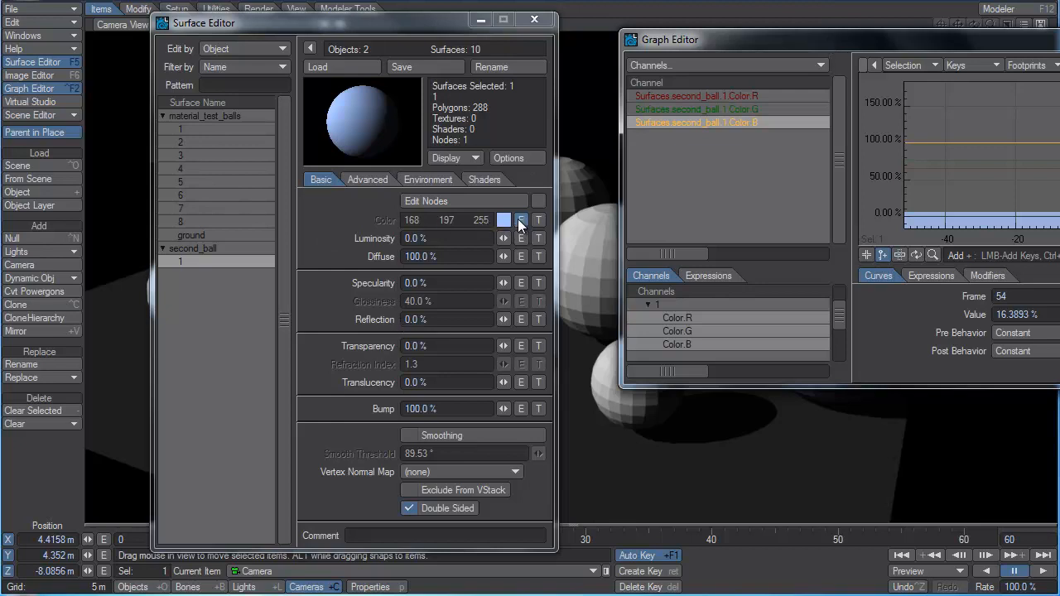
{"action": "left_click_drag", "start_coordinate": [1020, 44], "coordinate": [458, 51]}
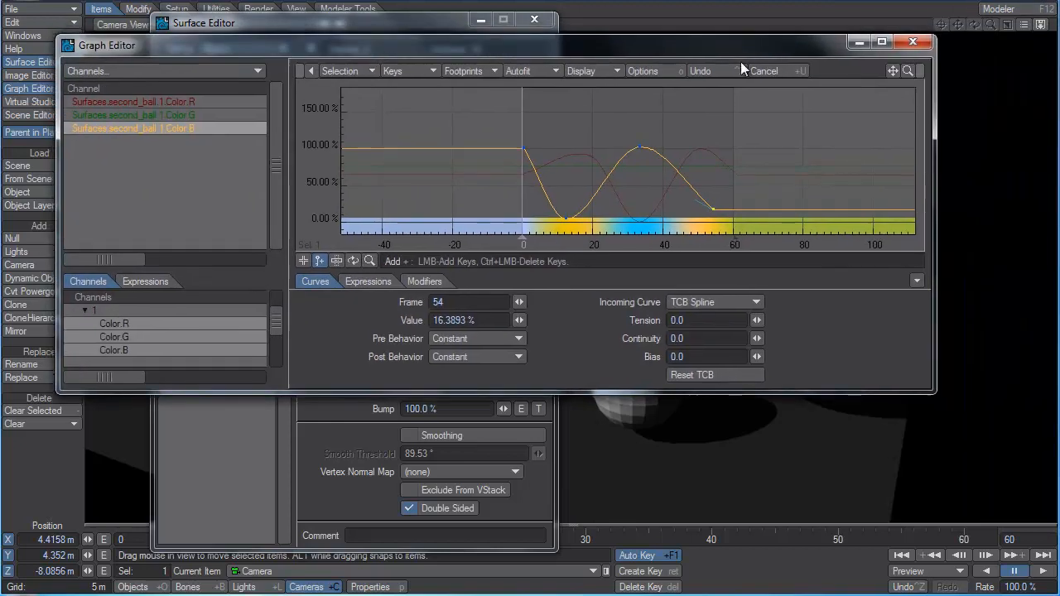
{"action": "left_click", "coordinate": [913, 42]}
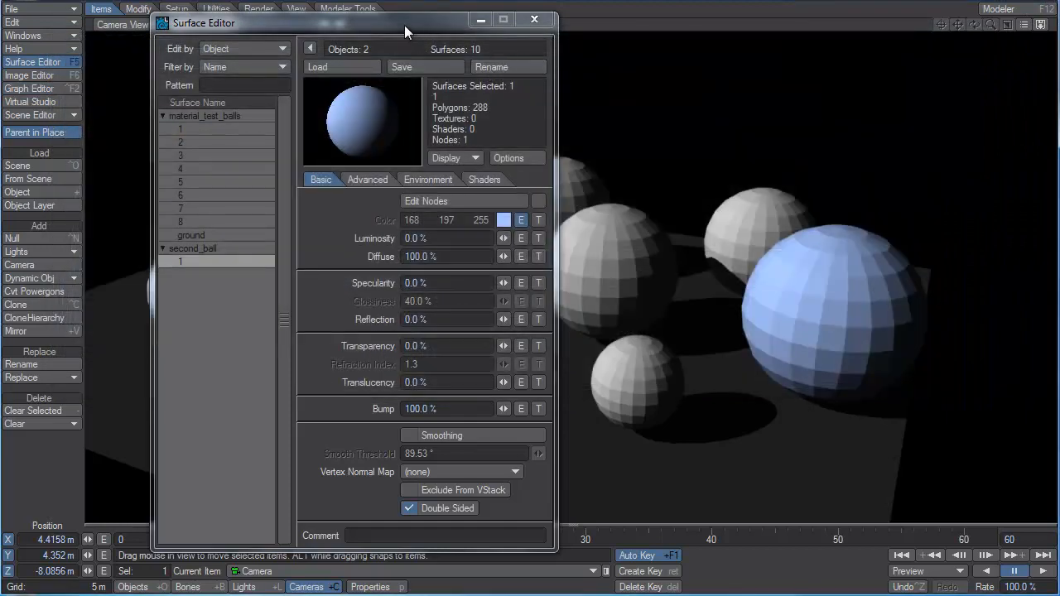
{"action": "left_click_drag", "start_coordinate": [404, 24], "coordinate": [262, 88]}
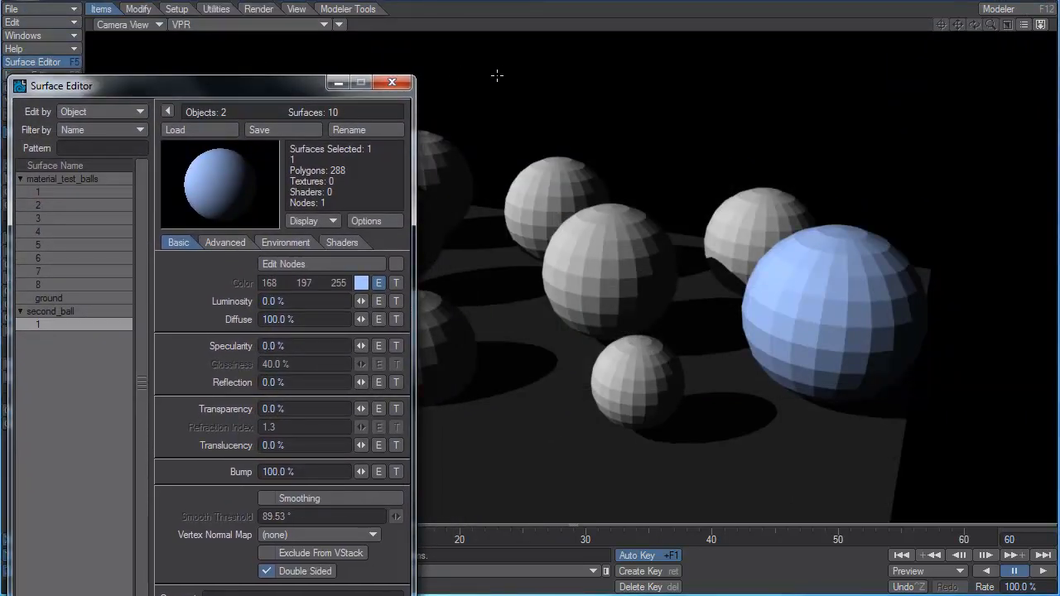
{"action": "left_click", "coordinate": [392, 83]}
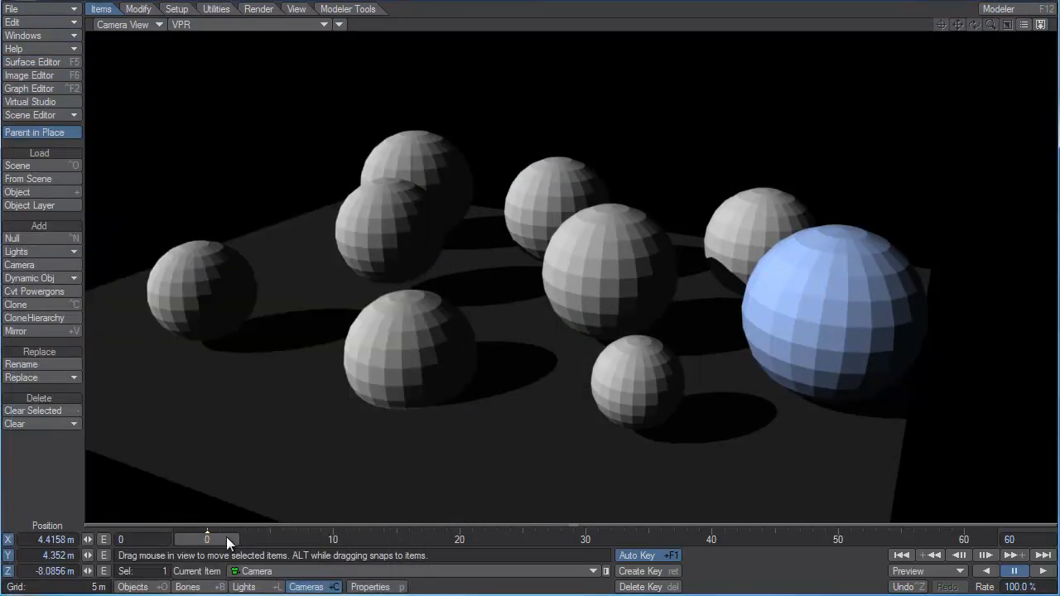
{"action": "left_click_drag", "start_coordinate": [229, 543], "coordinate": [965, 541]}
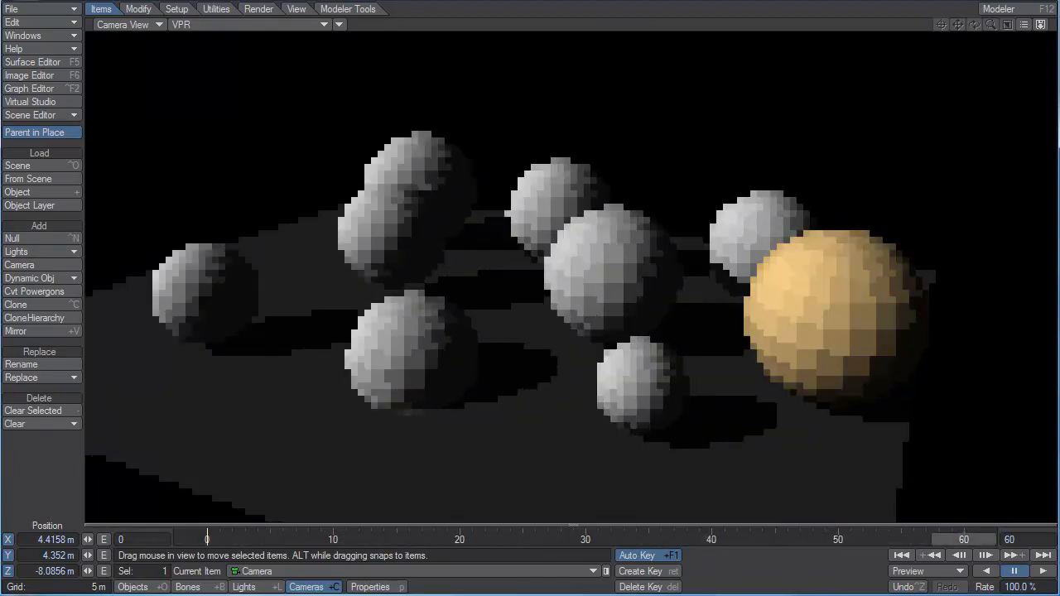
Remove the color envelope from second_ball's surface in the Surface Editor and open the Texture Editor for its color.
{"action": "key", "text": "F5"}
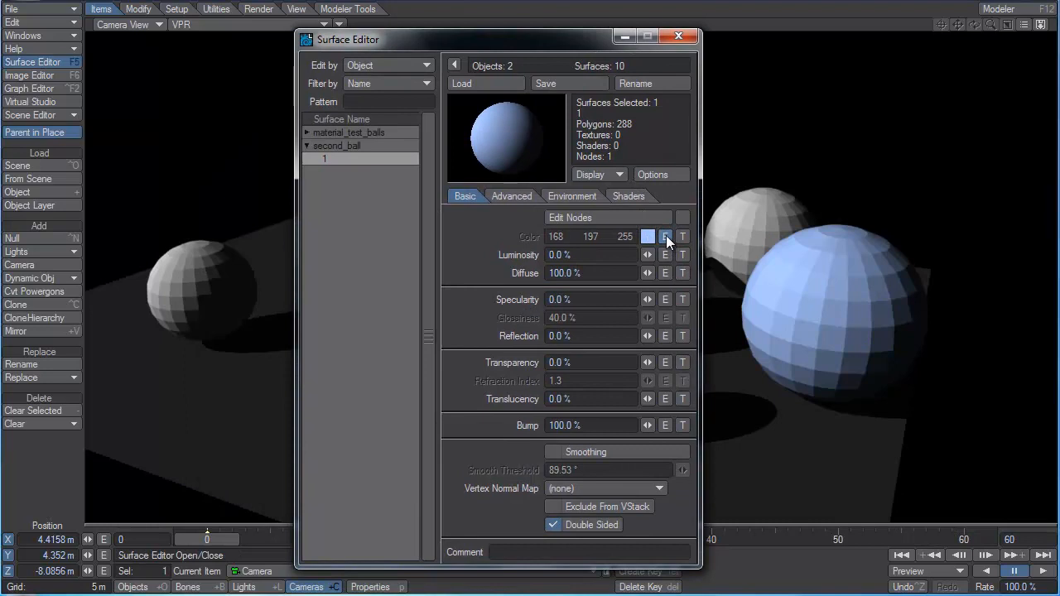
{"action": "left_click", "coordinate": [666, 236], "text": "shift"}
{"action": "left_click", "coordinate": [682, 237]}
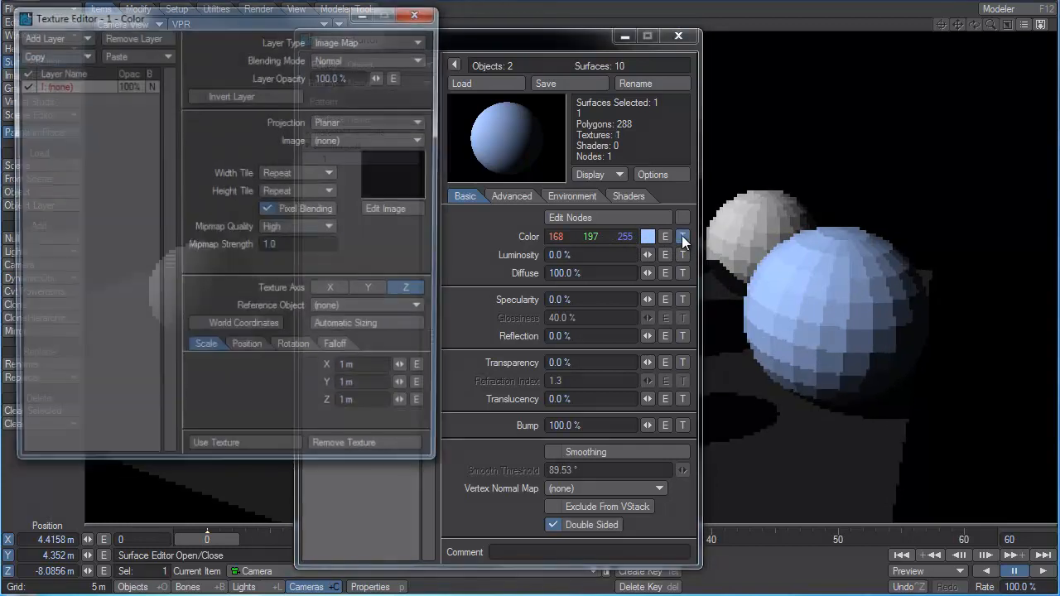
{"action": "left_click_drag", "start_coordinate": [268, 17], "coordinate": [396, 35]}
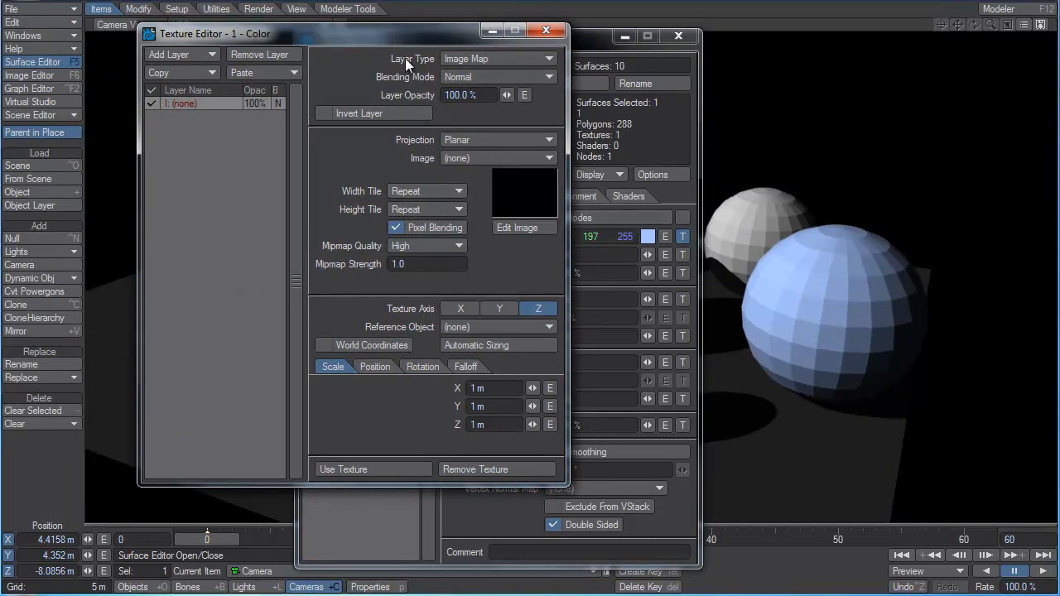
Examine the available layer types and image projection methods for the color texture layer.
{"action": "left_click", "coordinate": [487, 58]}
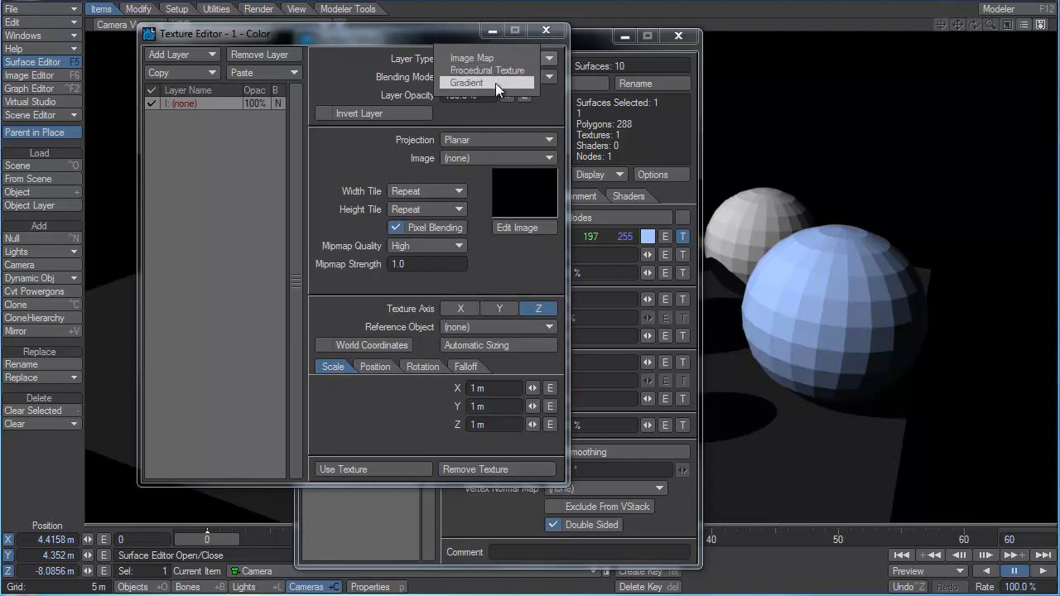
{"action": "left_click", "coordinate": [499, 121]}
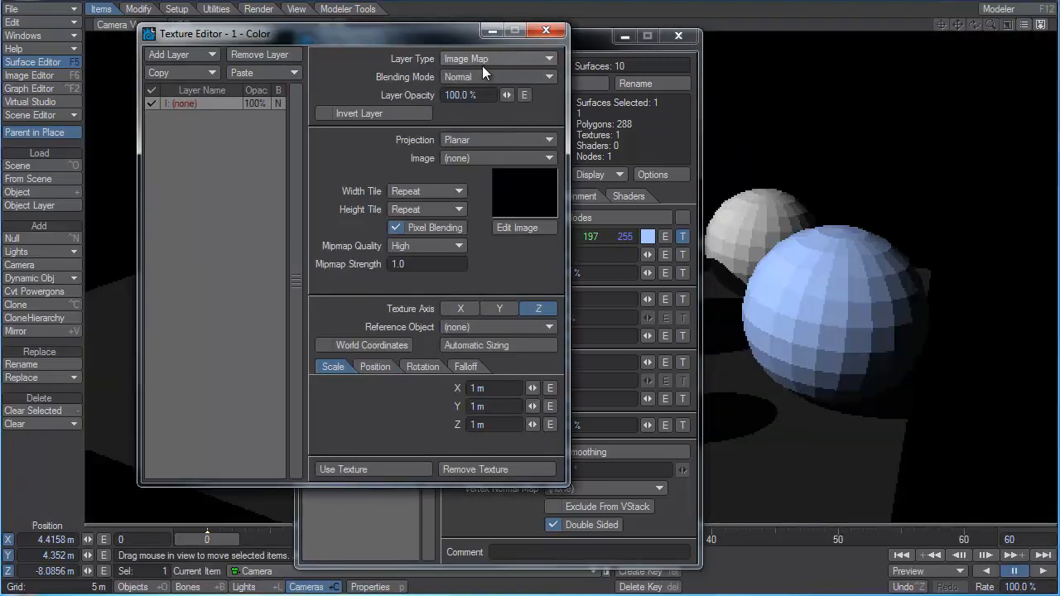
{"action": "left_click", "coordinate": [471, 140]}
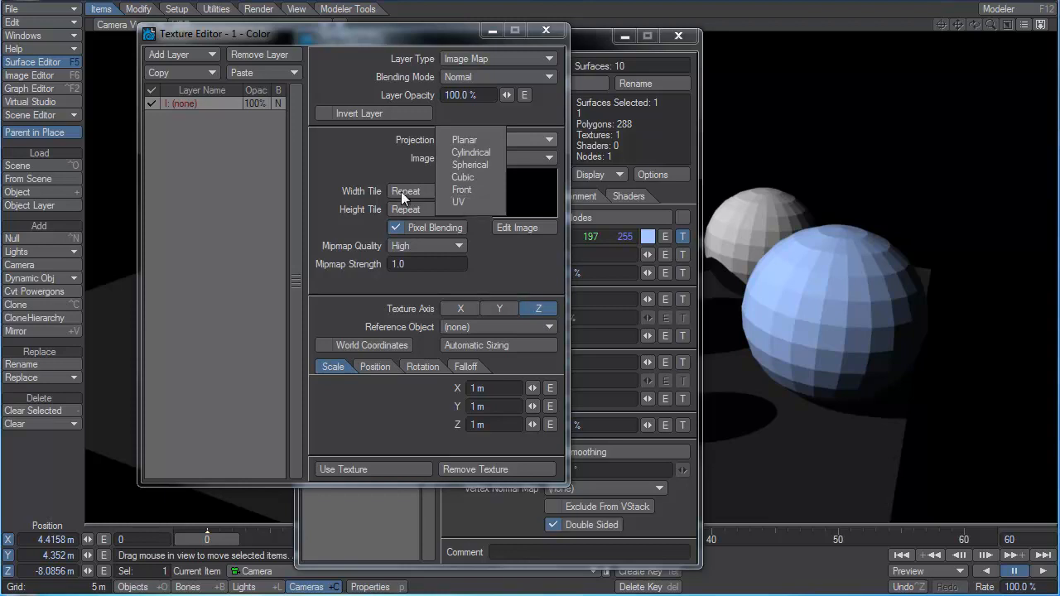
{"action": "left_click", "coordinate": [380, 180]}
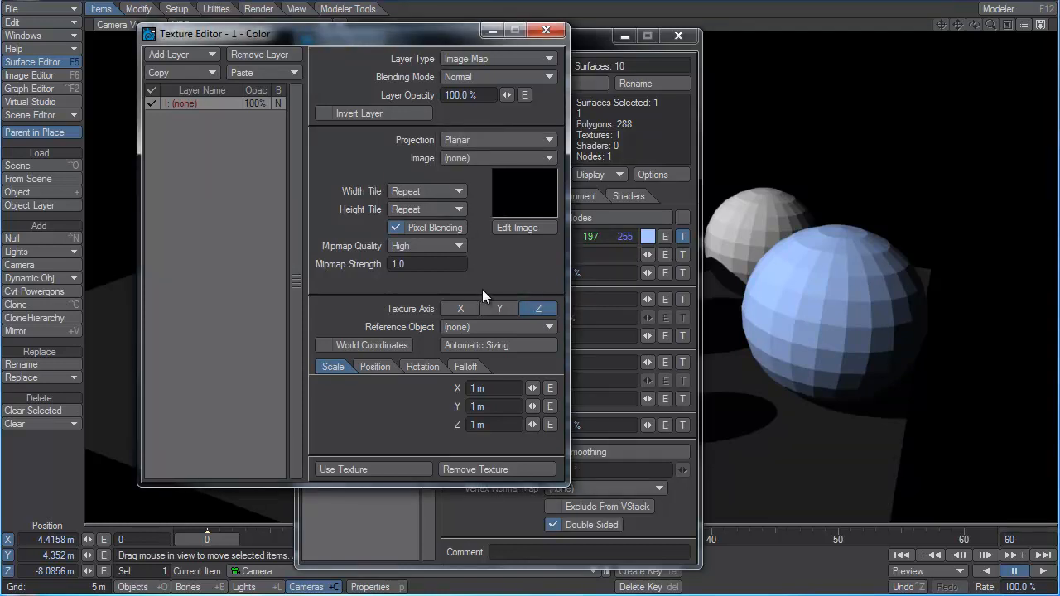
Set the image map layer's projection to Cylindrical and try the X, Y and Z texture axes, ending on Z.
{"action": "left_click", "coordinate": [488, 138]}
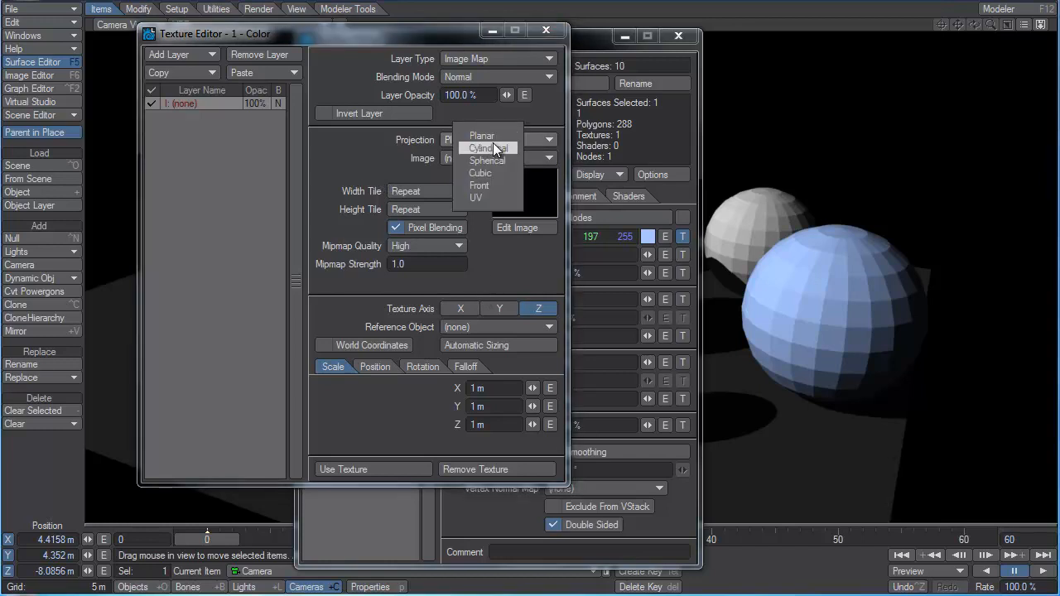
{"action": "left_click", "coordinate": [493, 148]}
{"action": "left_click", "coordinate": [458, 324]}
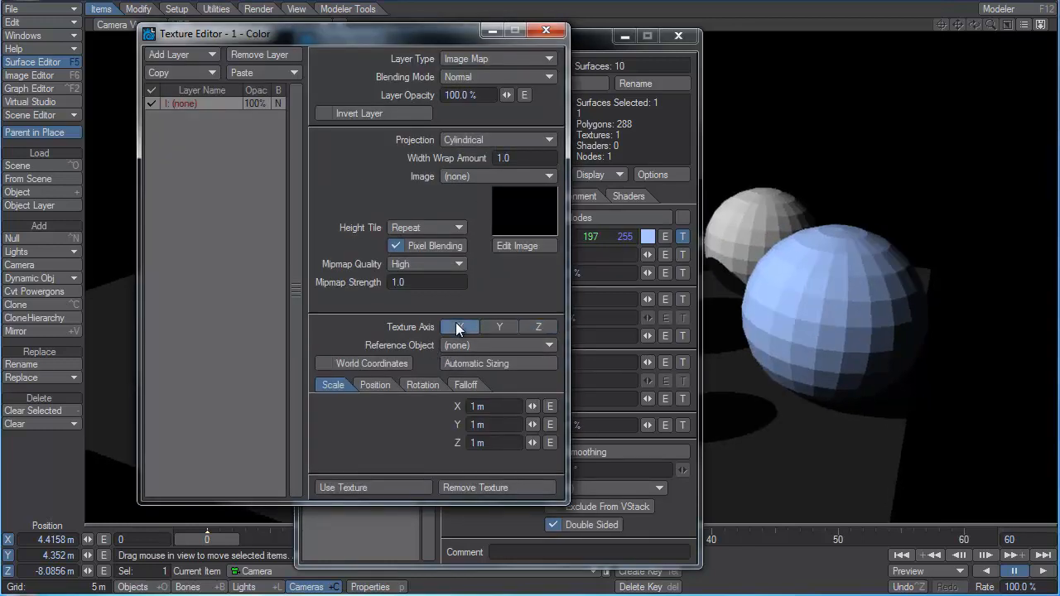
{"action": "left_click", "coordinate": [497, 328]}
{"action": "left_click", "coordinate": [544, 326]}
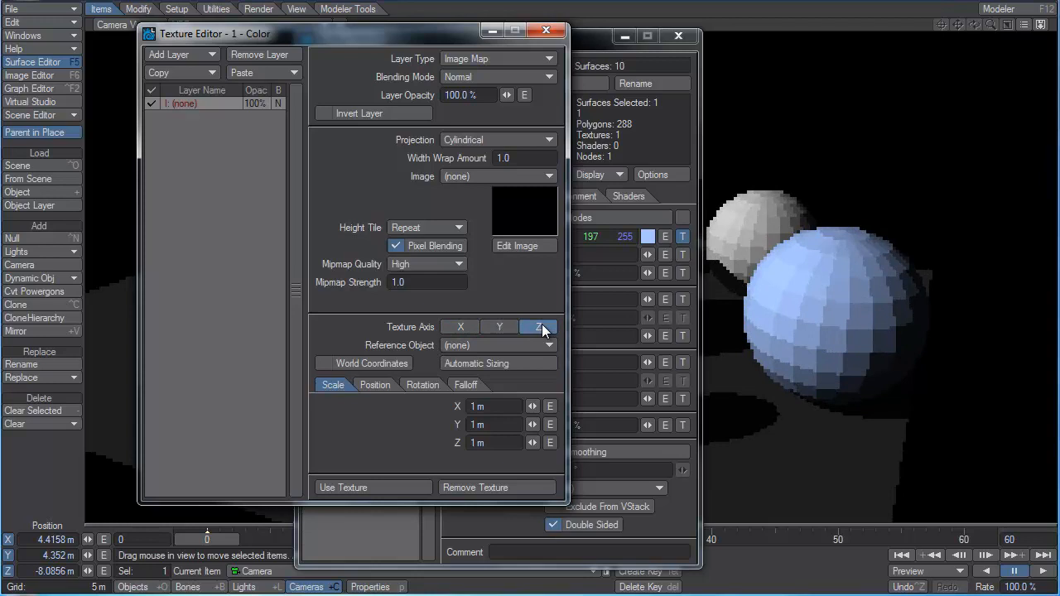
Switch the image map layer to Spherical projection and try the Y and X texture axes, ending on X.
{"action": "left_click", "coordinate": [503, 138]}
{"action": "left_click", "coordinate": [512, 149]}
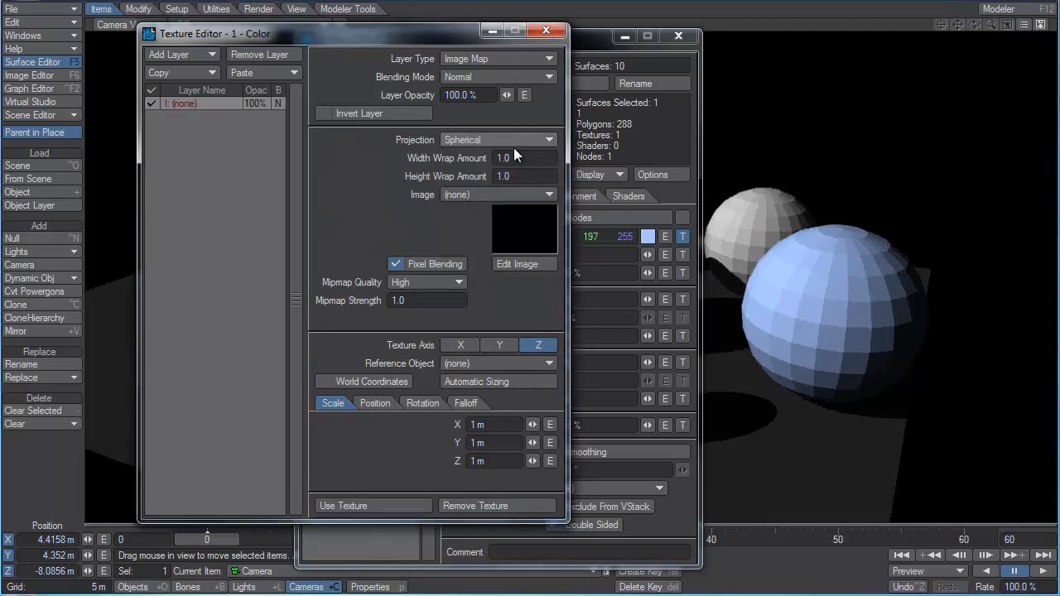
{"action": "left_click", "coordinate": [497, 345]}
{"action": "left_click", "coordinate": [462, 347]}
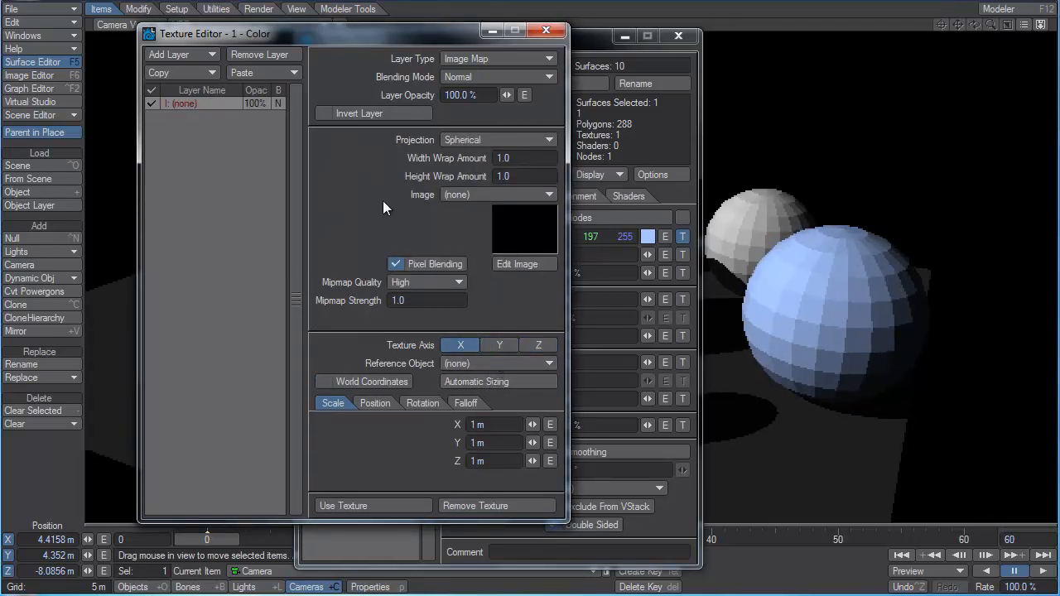
Return the image map layer to Planar projection with Z as its texture axis.
{"action": "left_click", "coordinate": [496, 139]}
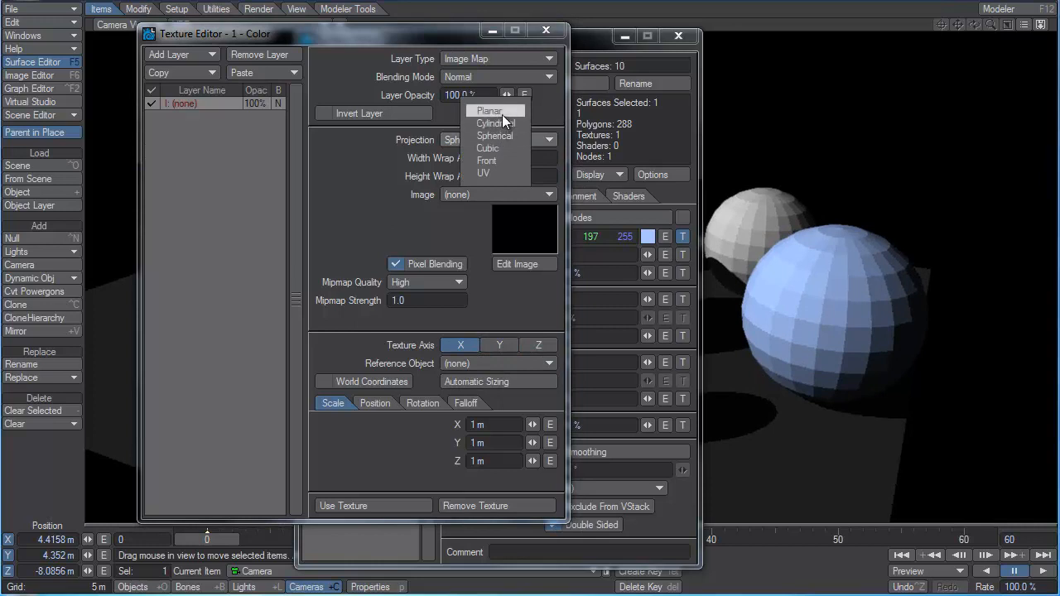
{"action": "left_click", "coordinate": [503, 113]}
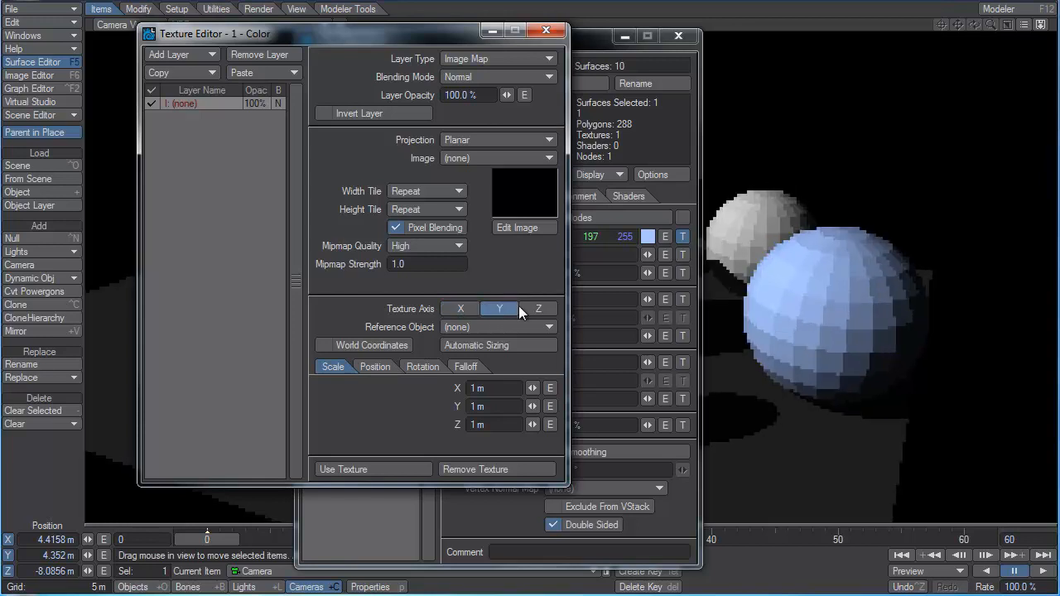
{"action": "left_click", "coordinate": [538, 309]}
Set the image map layer's projection to Cubic and check its image choices without loading one.
{"action": "left_click", "coordinate": [507, 141]}
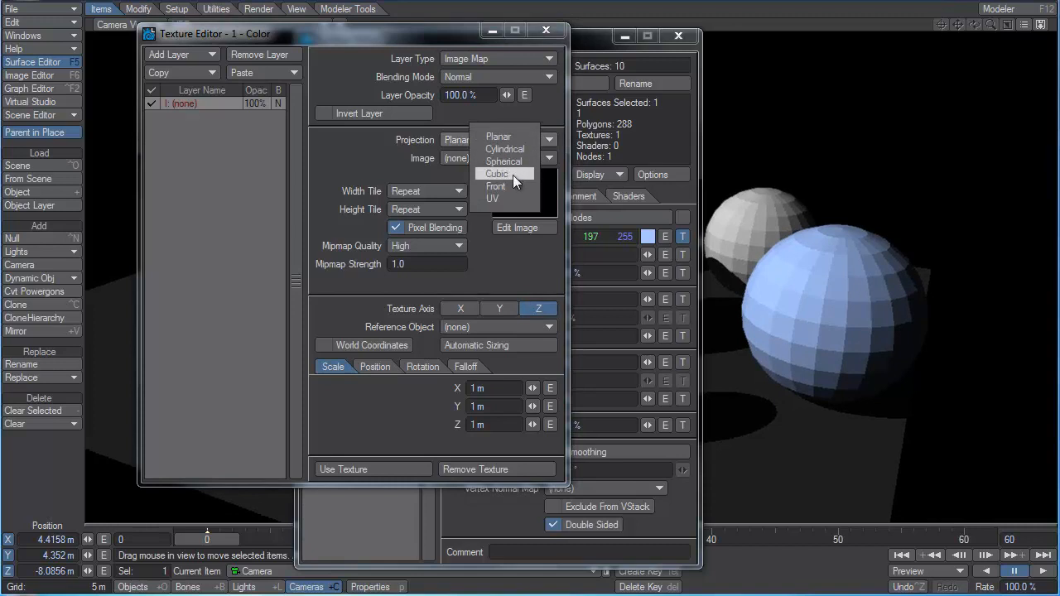
{"action": "left_click", "coordinate": [513, 174]}
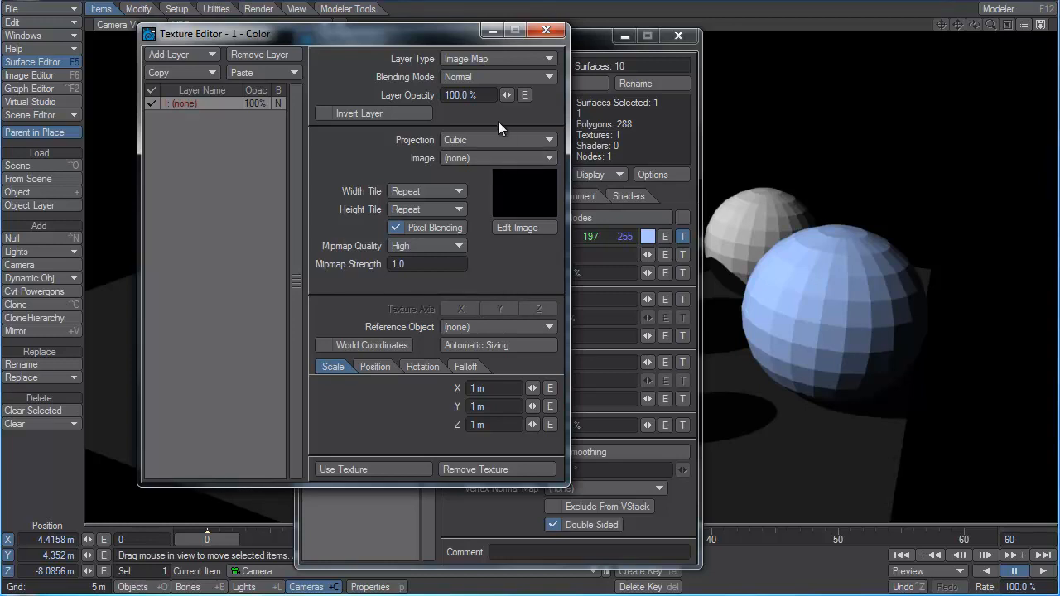
{"action": "left_click", "coordinate": [492, 156]}
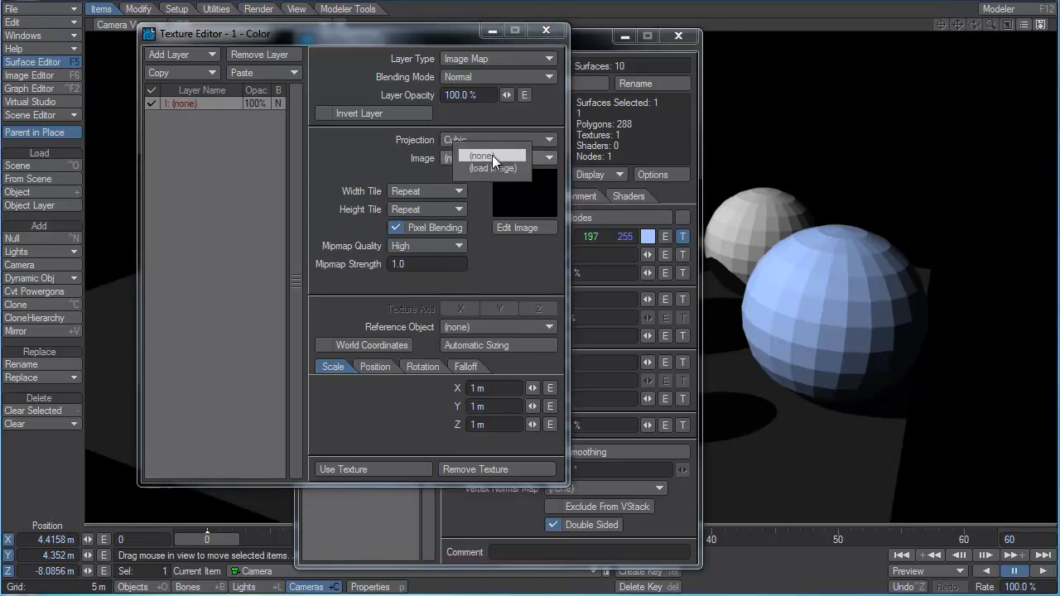
{"action": "left_click", "coordinate": [539, 248]}
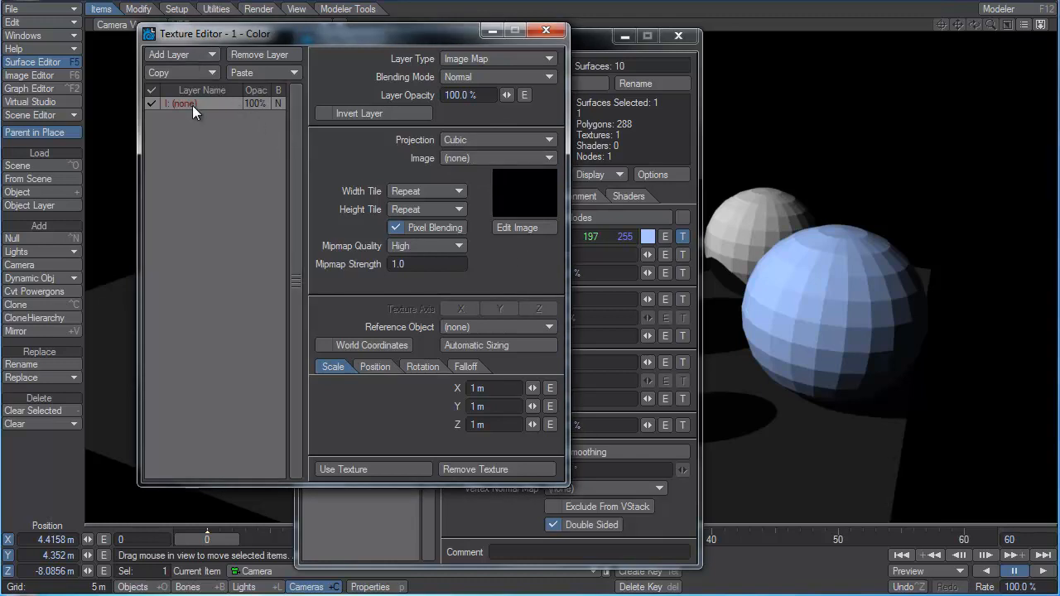
Add a procedural Turbulence layer and a gradient layer above the image map layer in the color texture.
{"action": "left_click", "coordinate": [169, 54]}
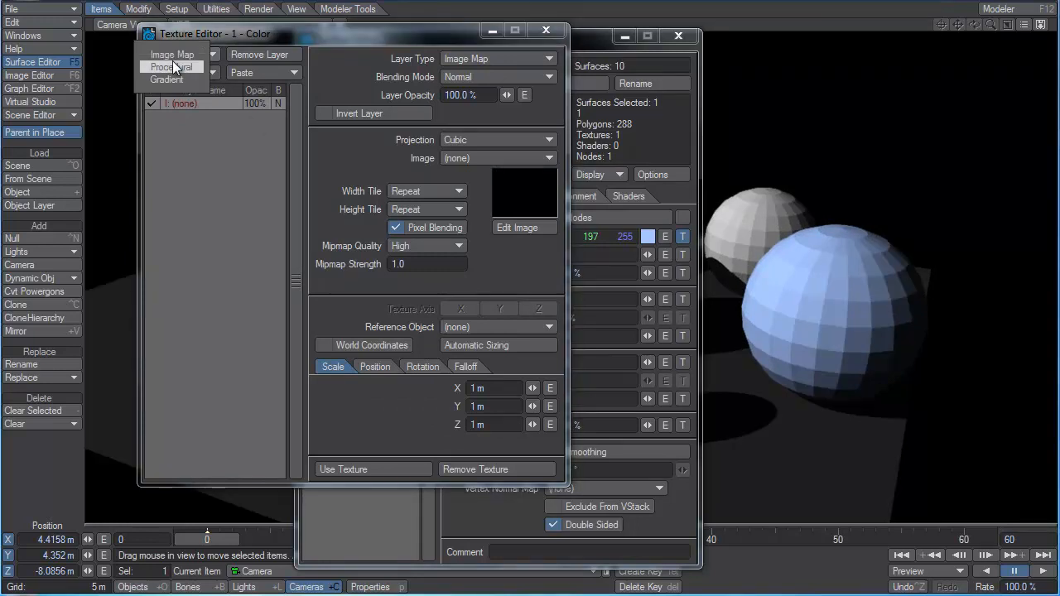
{"action": "left_click", "coordinate": [173, 66]}
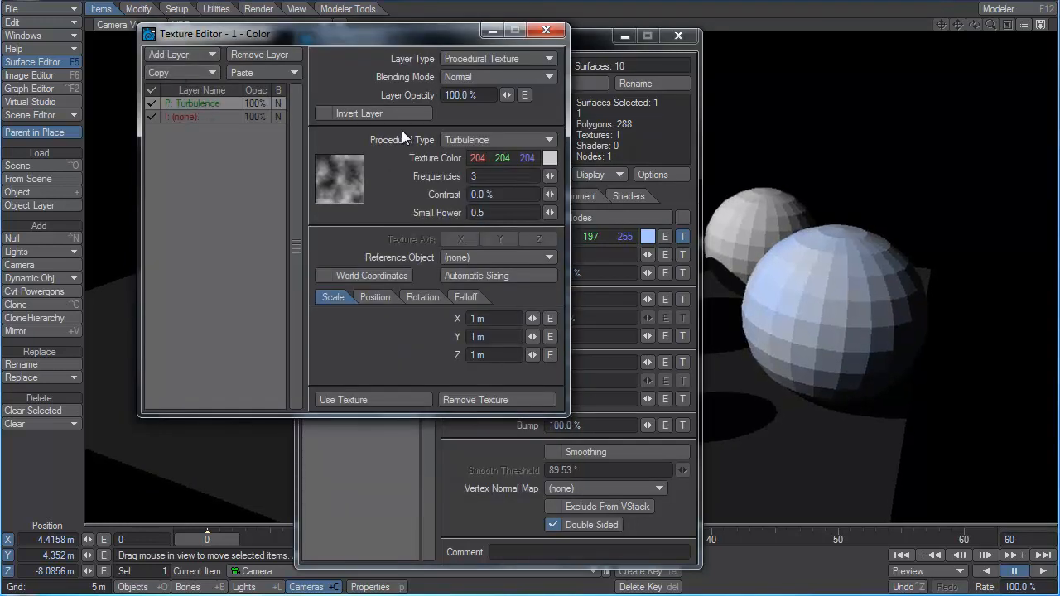
{"action": "left_click", "coordinate": [173, 53]}
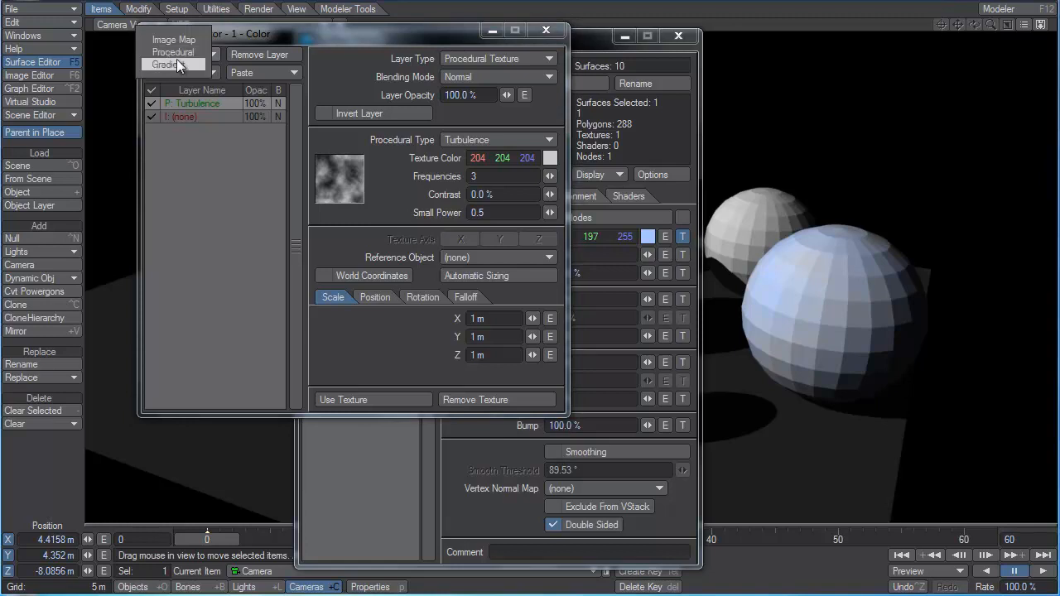
{"action": "left_click", "coordinate": [177, 65]}
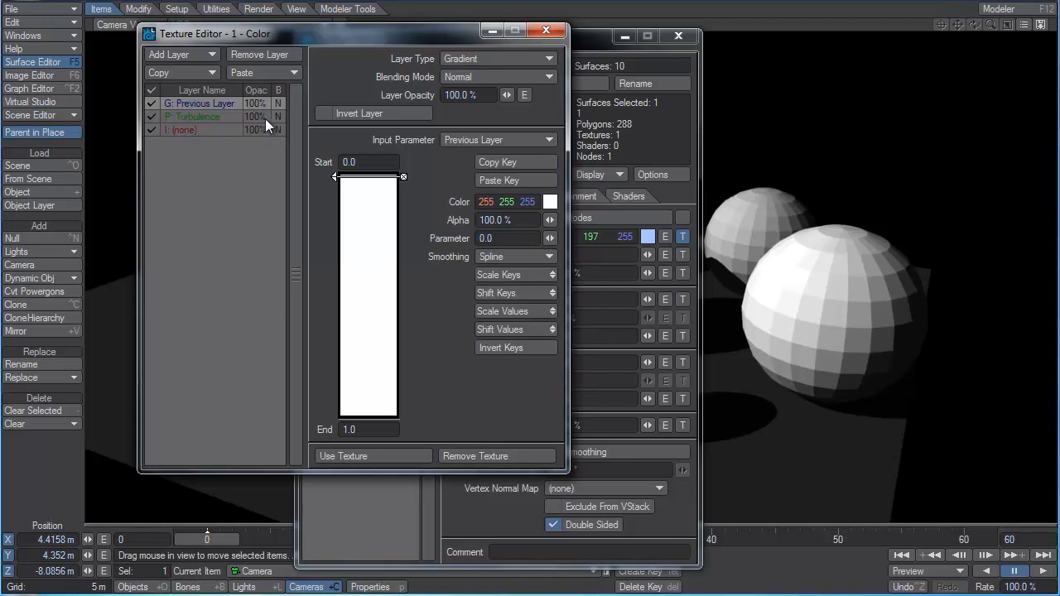
Try the PShop Multiply blending mode on the gradient layer, then set it to Difference.
{"action": "left_click", "coordinate": [468, 79]}
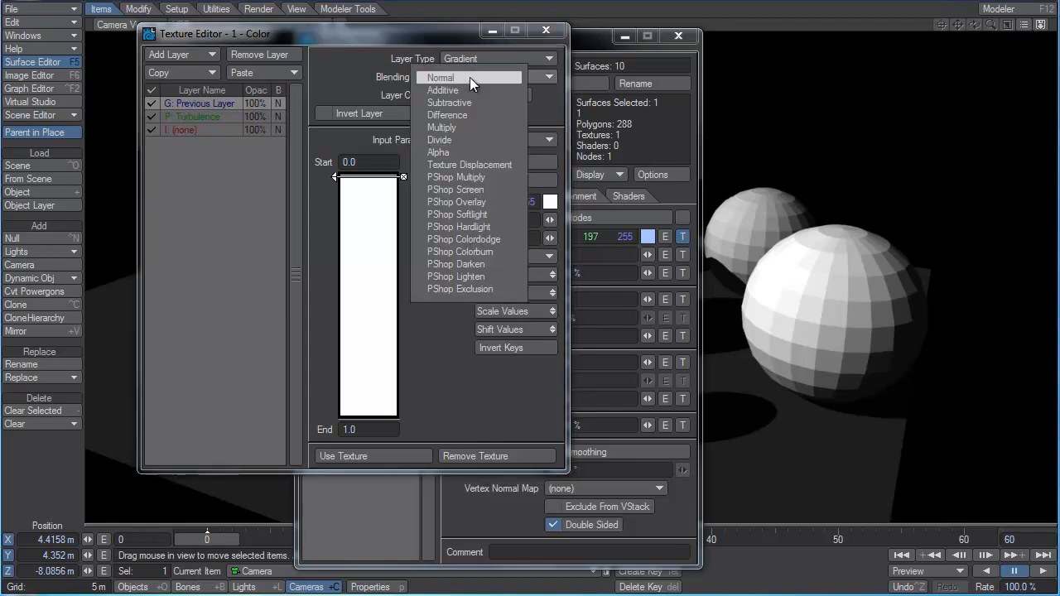
{"action": "left_click", "coordinate": [477, 177]}
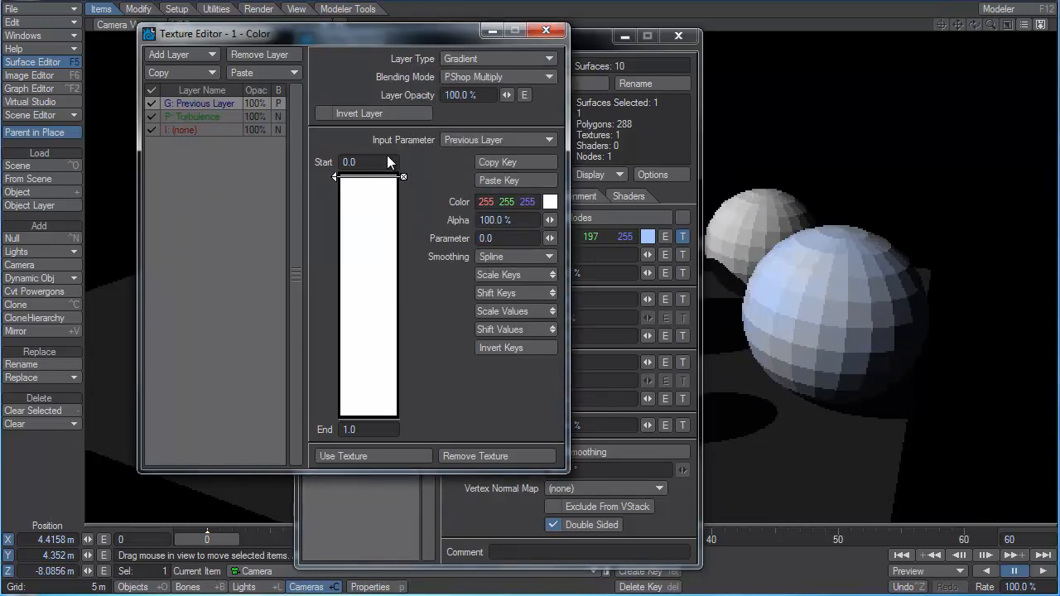
{"action": "left_click", "coordinate": [530, 77]}
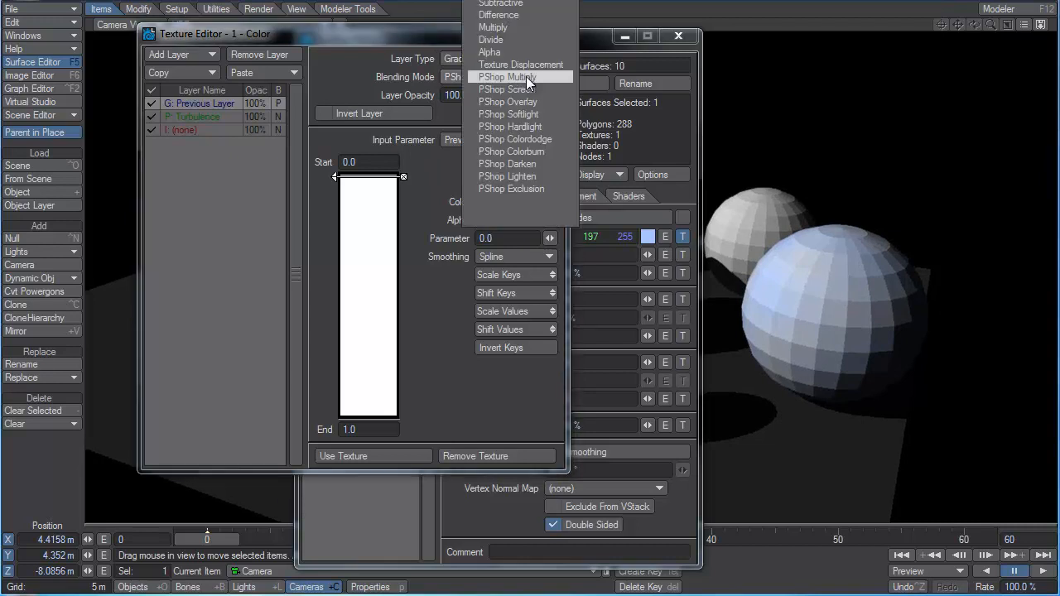
{"action": "left_click", "coordinate": [501, 15]}
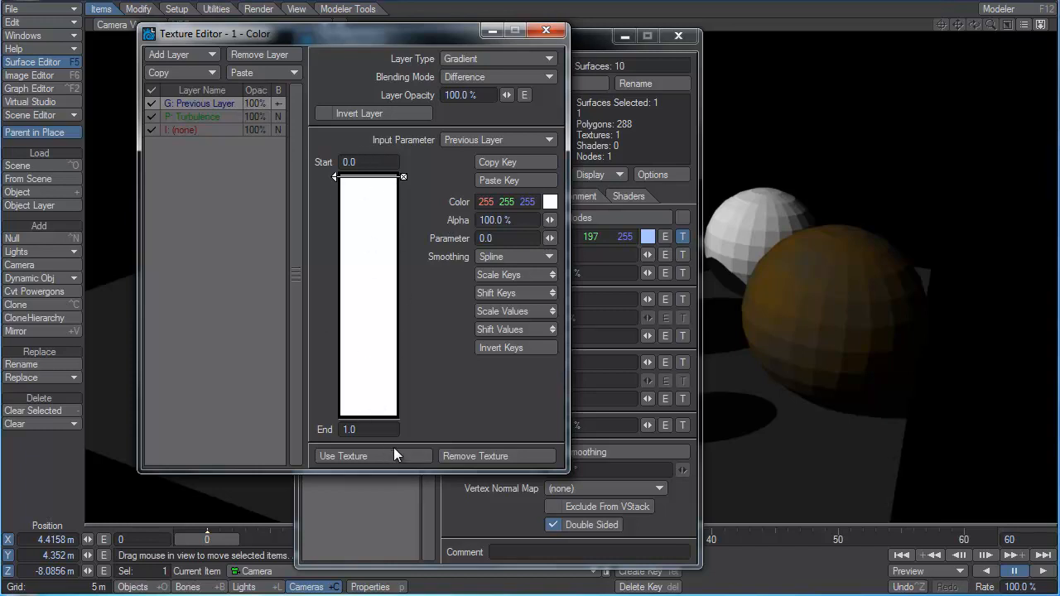
Close the Texture Editor and remove the color texture from second_ball's surface.
{"action": "left_click", "coordinate": [546, 30]}
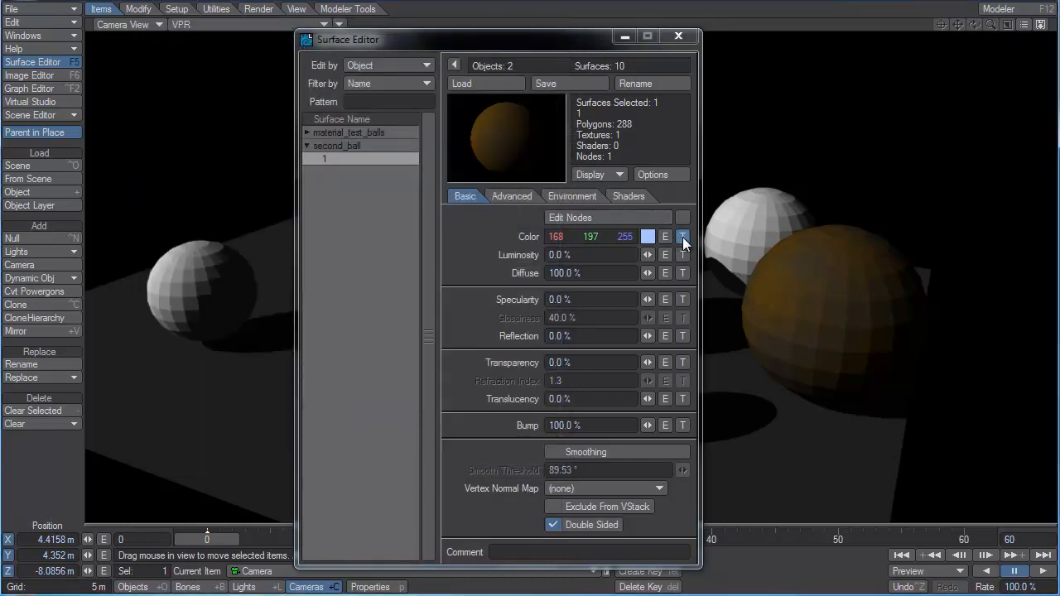
{"action": "left_click", "coordinate": [681, 237], "text": "shift"}
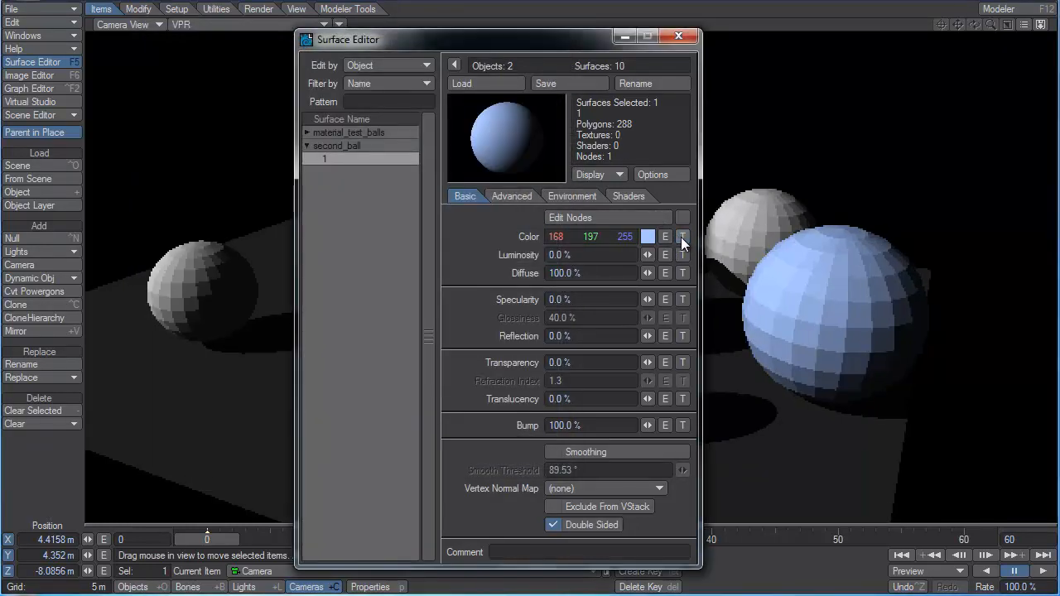
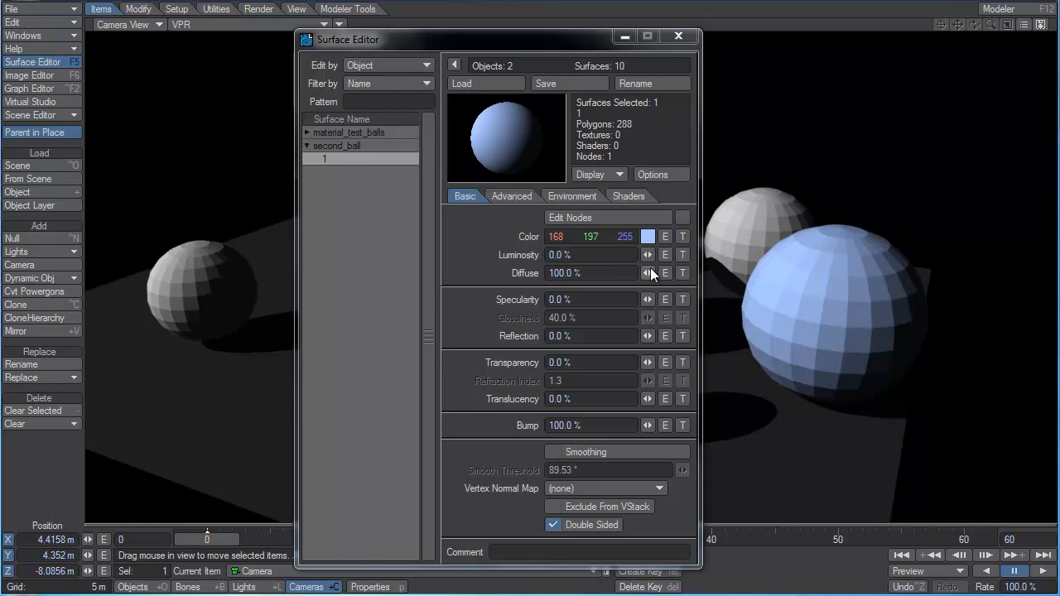
Set the luminosity of second_ball's surface to 100% and uncover the test balls in the preview.
{"action": "left_click_drag", "start_coordinate": [649, 253], "coordinate": [720, 253]}
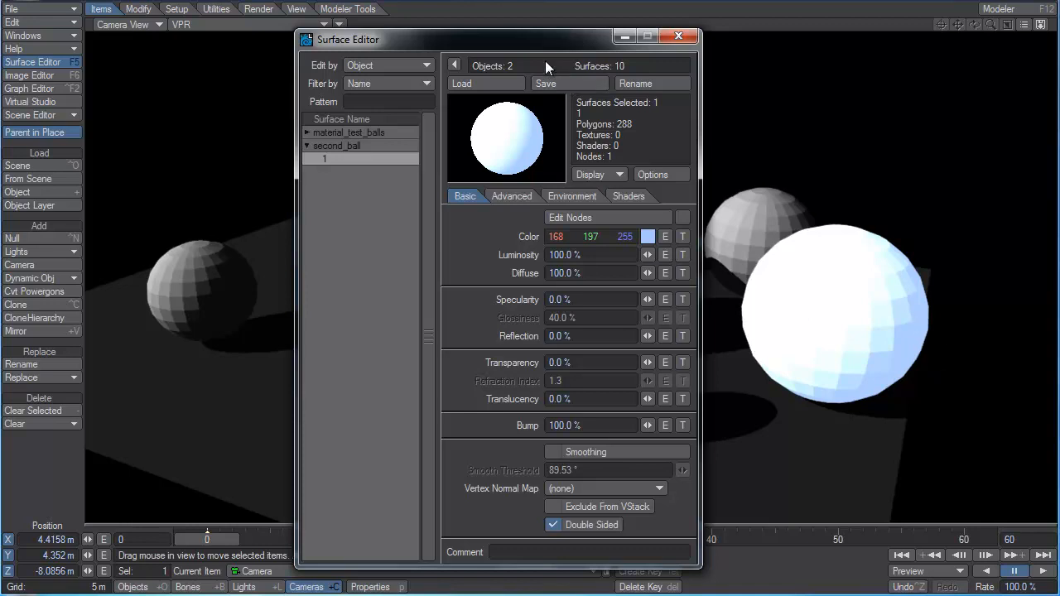
{"action": "left_click_drag", "start_coordinate": [549, 45], "coordinate": [333, 34]}
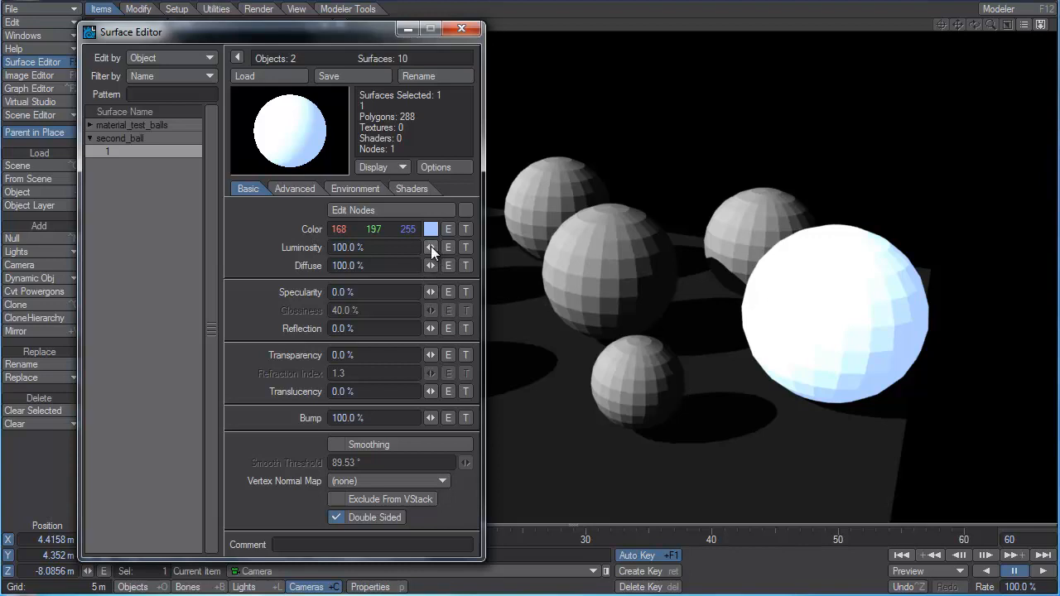
{"action": "mouse_move", "coordinate": [431, 246]}
{"action": "left_mouse_down"}
{"action": "mouse_move", "coordinate": [348, 246]}
{"action": "mouse_move", "coordinate": [431, 246]}
{"action": "left_mouse_up"}
Turn off Affect Diffuse and Affect Specular for the scene's distant light.
{"action": "left_click", "coordinate": [243, 586]}
{"action": "left_click", "coordinate": [371, 586]}
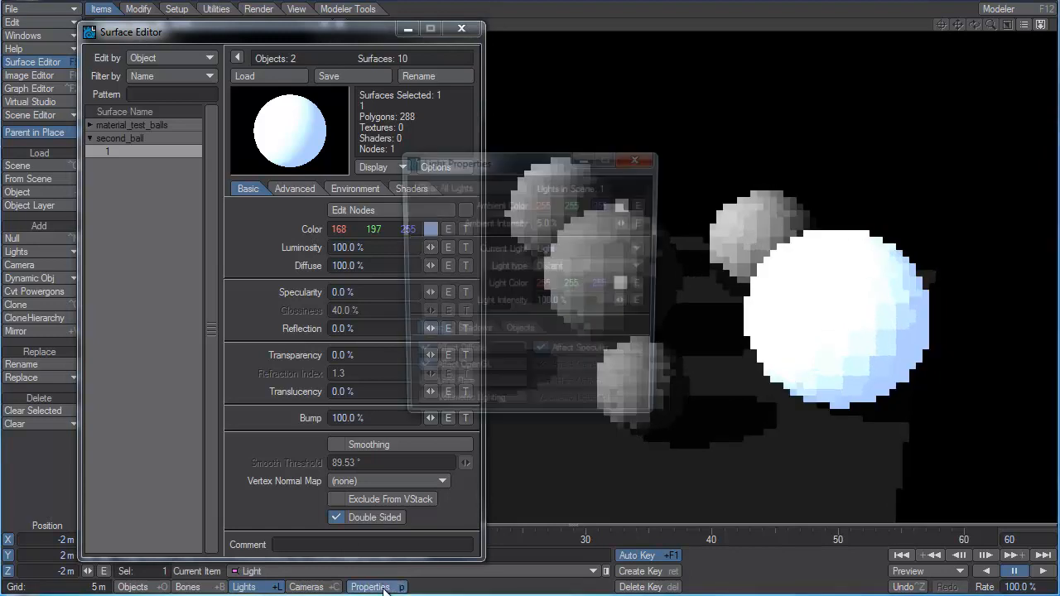
{"action": "left_click", "coordinate": [489, 354]}
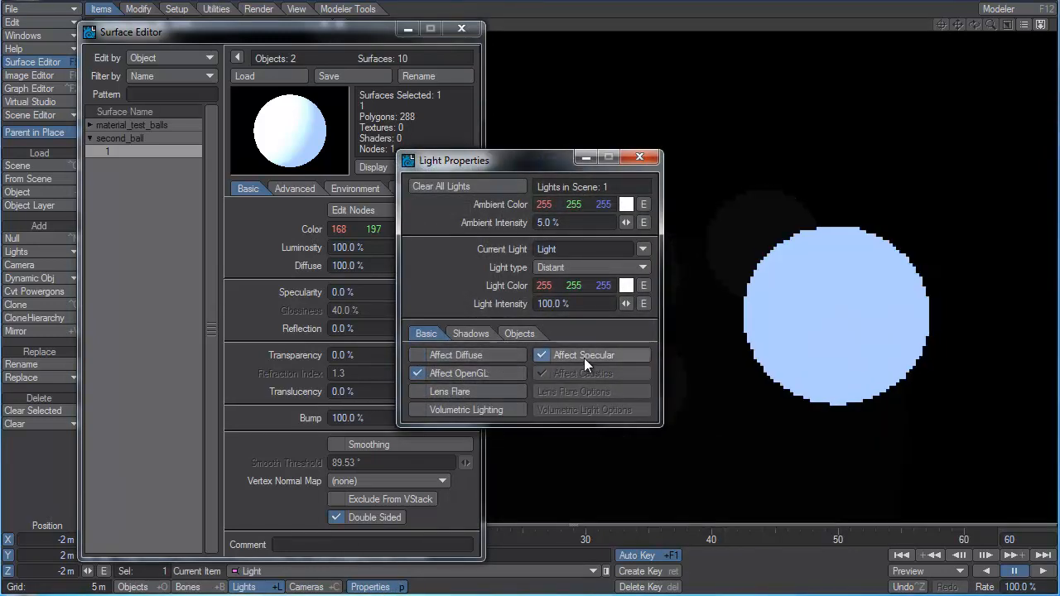
{"action": "left_click", "coordinate": [587, 356]}
{"action": "left_click", "coordinate": [639, 157]}
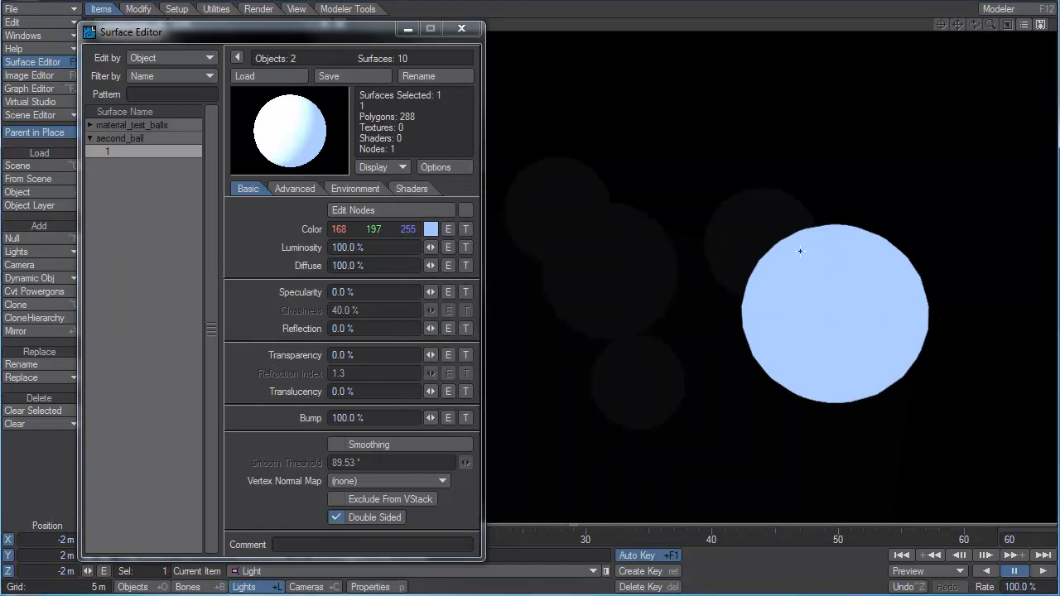
Enable radiosity in the global illumination render settings.
{"action": "left_click", "coordinate": [367, 247]}
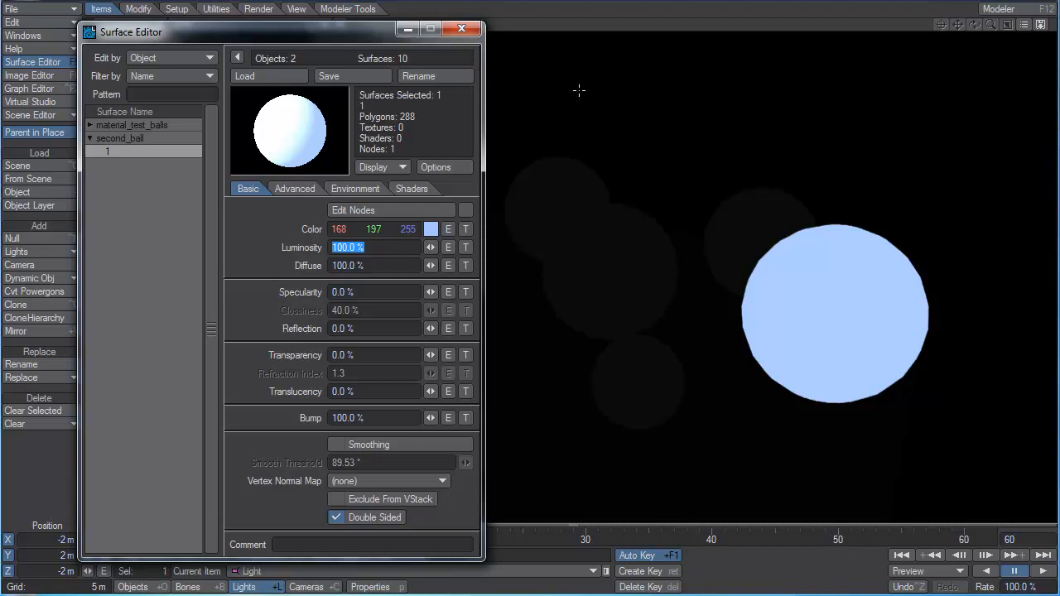
{"action": "left_click_drag", "start_coordinate": [370, 35], "coordinate": [408, 65]}
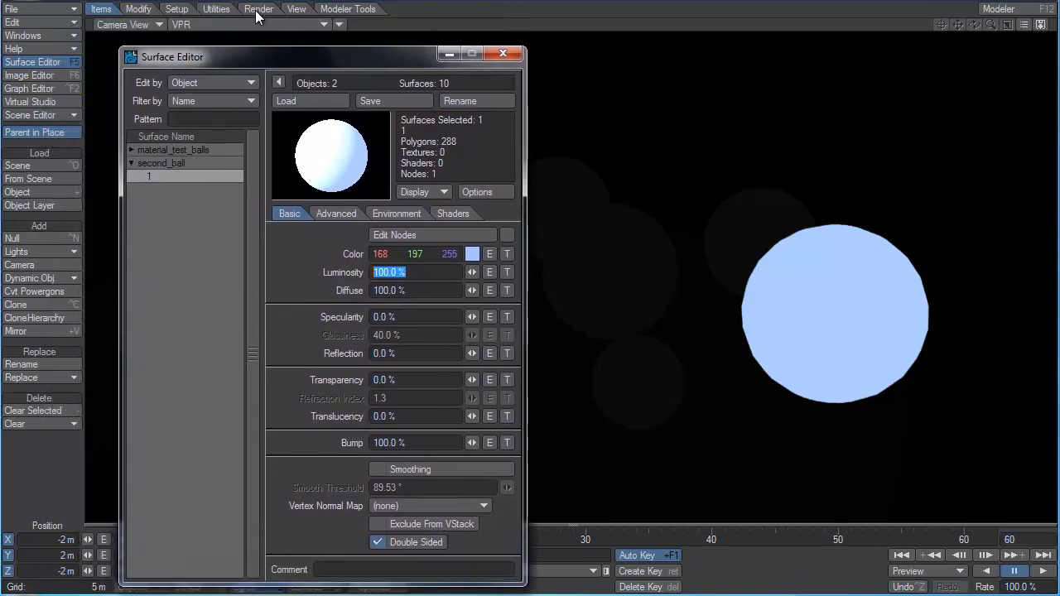
{"action": "left_click", "coordinate": [258, 10]}
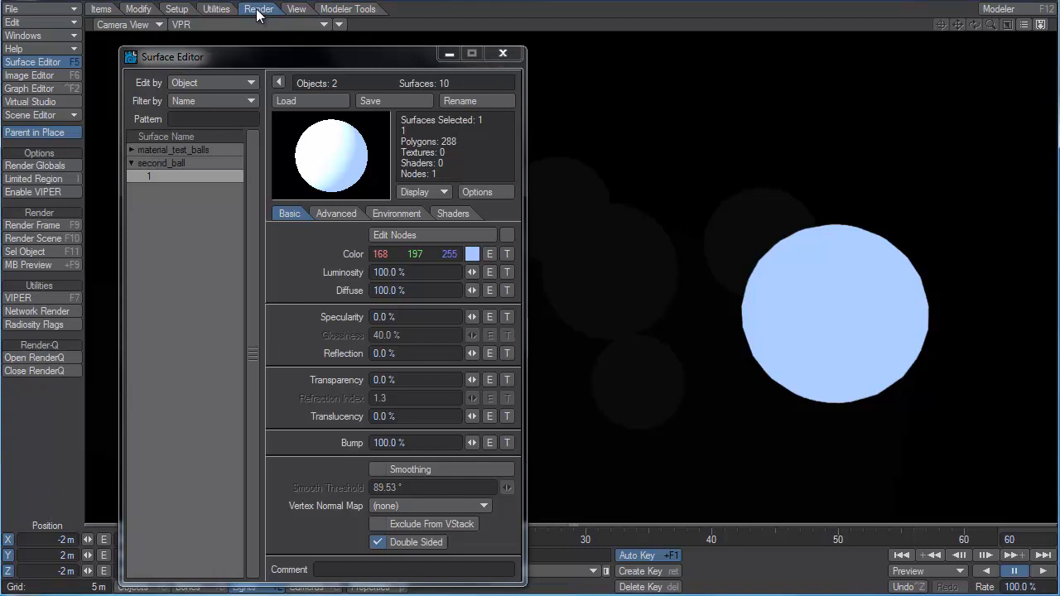
{"action": "left_click", "coordinate": [52, 166]}
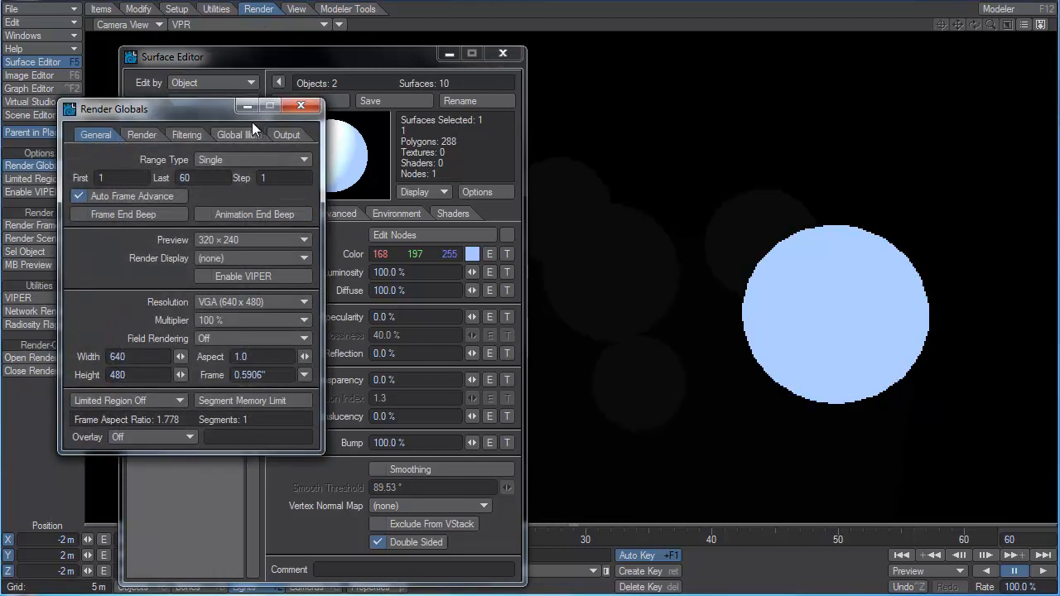
{"action": "left_click_drag", "start_coordinate": [205, 103], "coordinate": [322, 89]}
{"action": "left_click", "coordinate": [348, 122]}
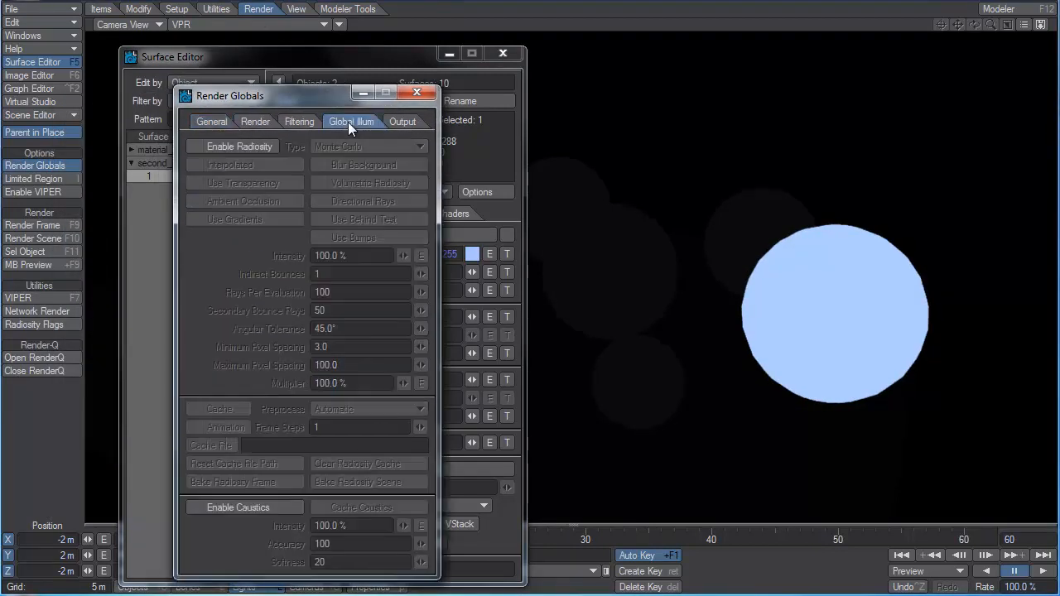
{"action": "left_click", "coordinate": [204, 147]}
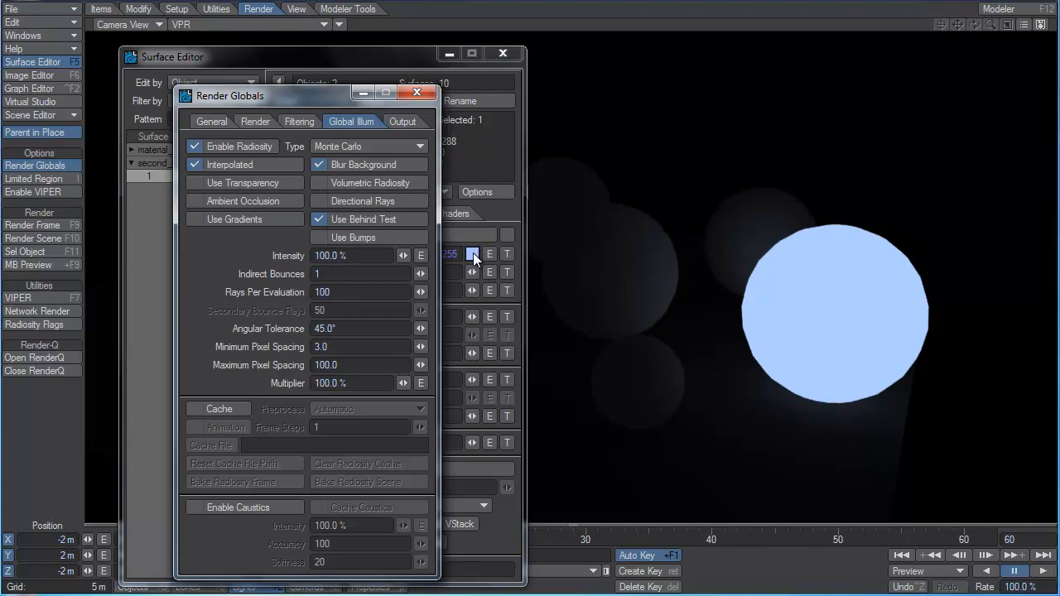
Set second_ball's surface color to a temperature of 3000 kelvin.
{"action": "left_click", "coordinate": [471, 254]}
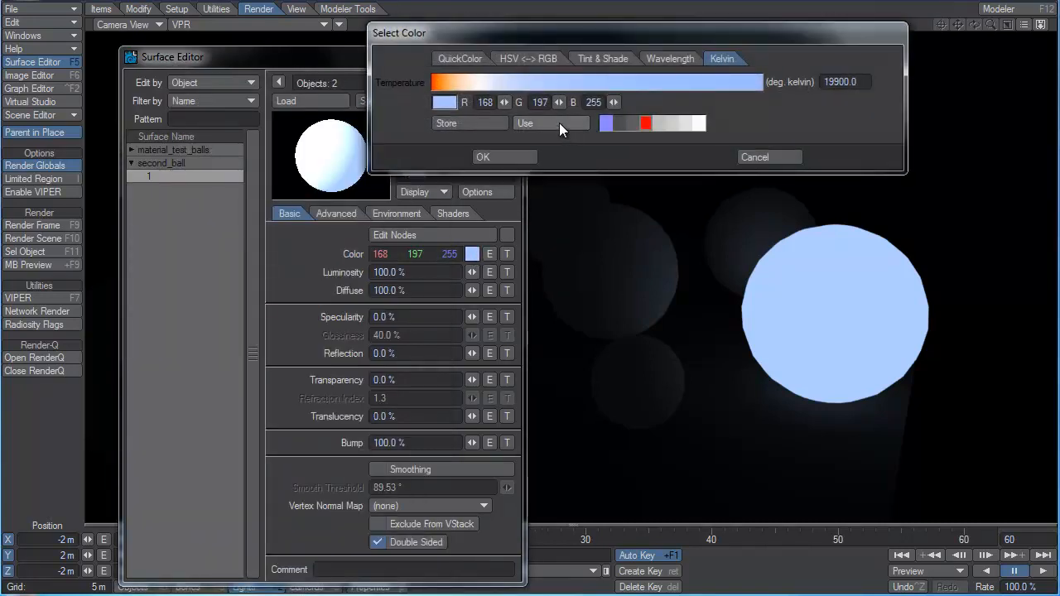
{"action": "left_click", "coordinate": [857, 81]}
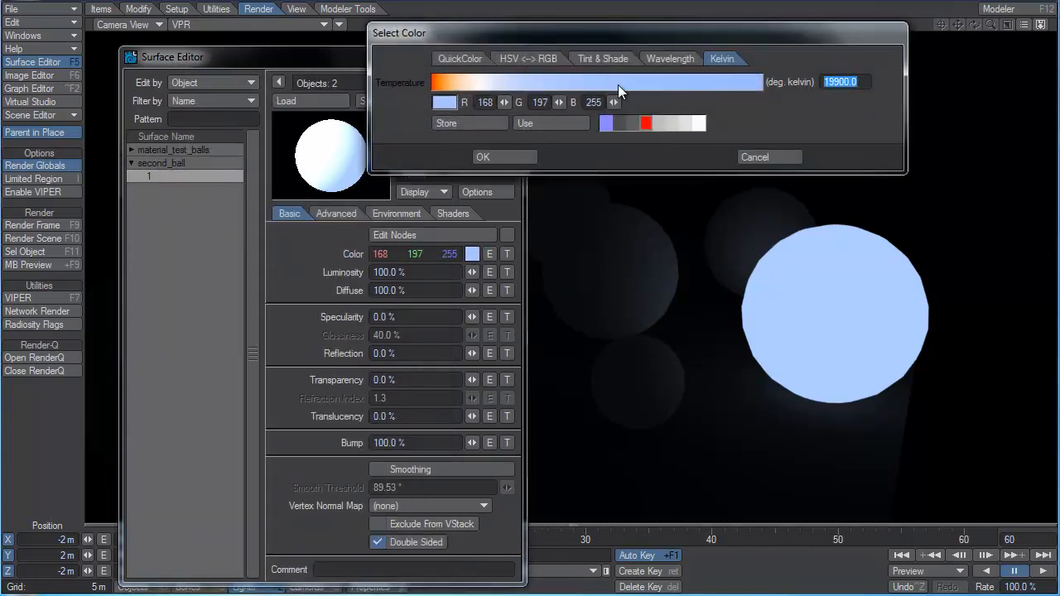
{"action": "type", "text": "3000"}
{"action": "key", "text": "Tab"}
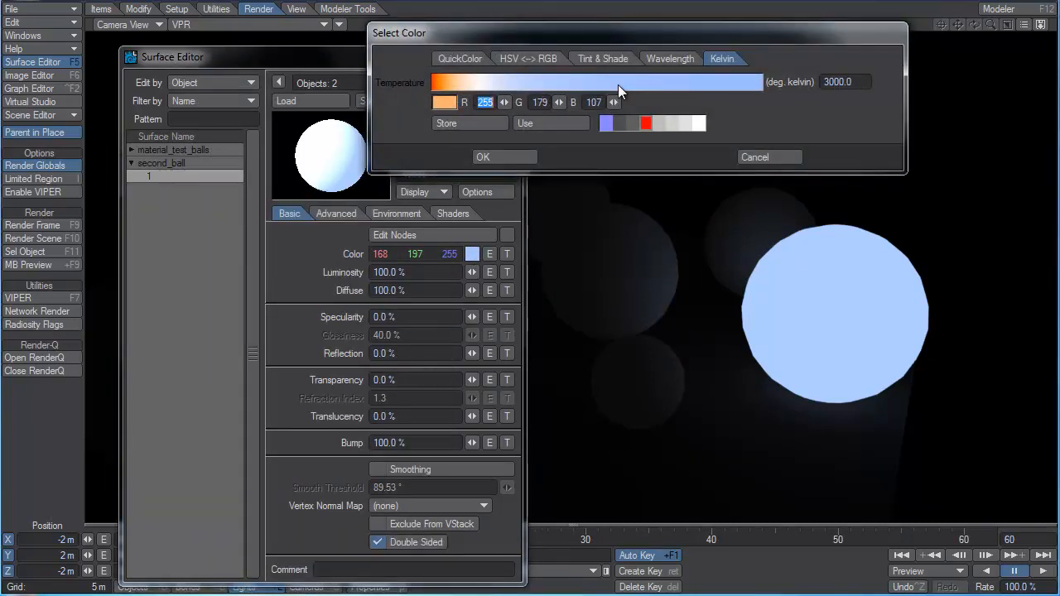
{"action": "left_click", "coordinate": [512, 159]}
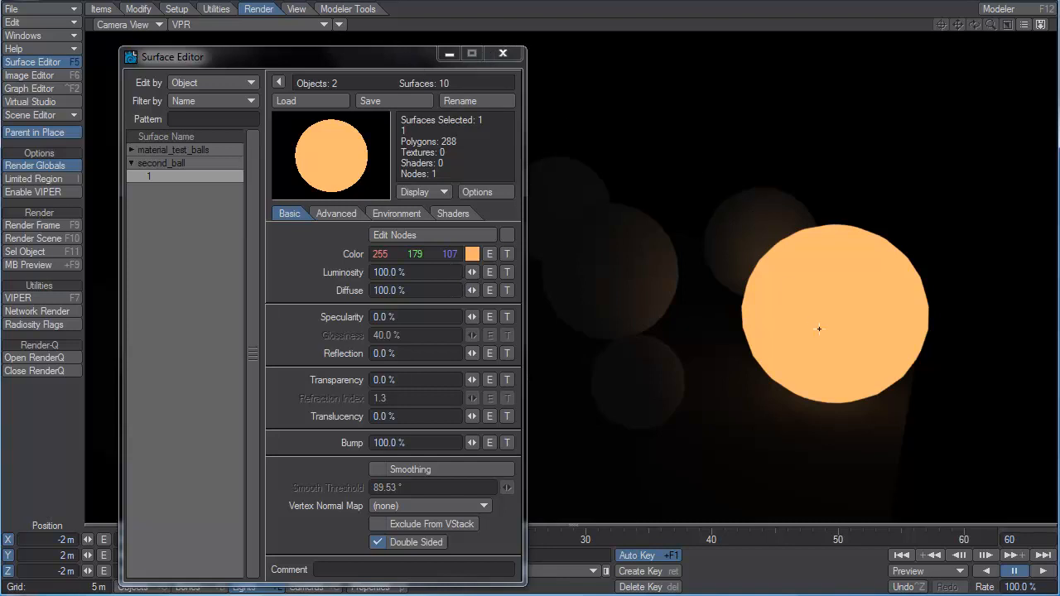
Set the luminosity of second_ball's surface to 10000%.
{"action": "left_click", "coordinate": [420, 271]}
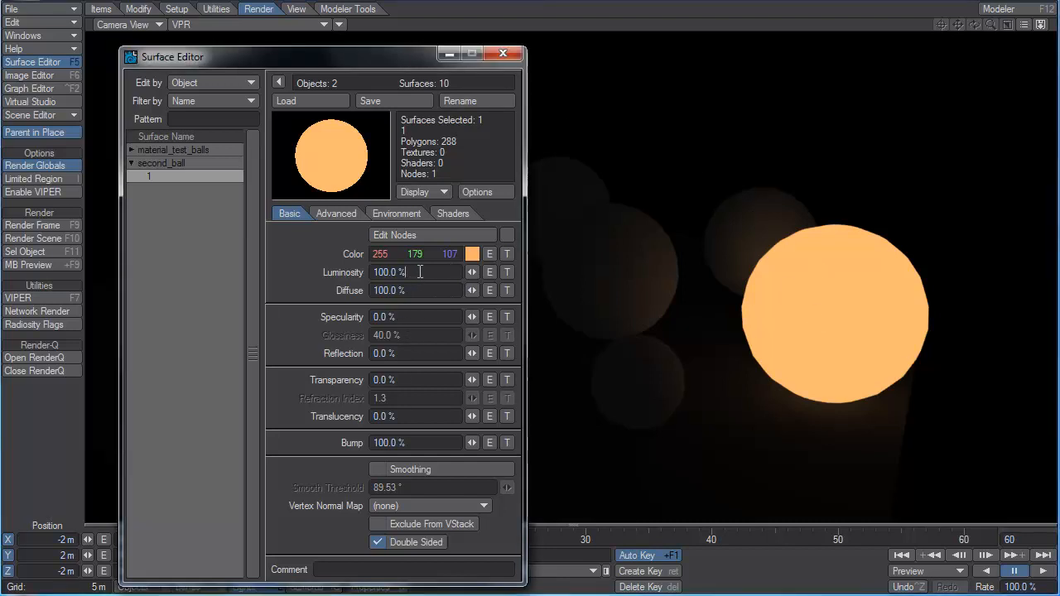
{"action": "left_click_drag", "start_coordinate": [420, 271], "coordinate": [317, 274]}
{"action": "type", "text": "10000"}
{"action": "key", "text": "Tab"}
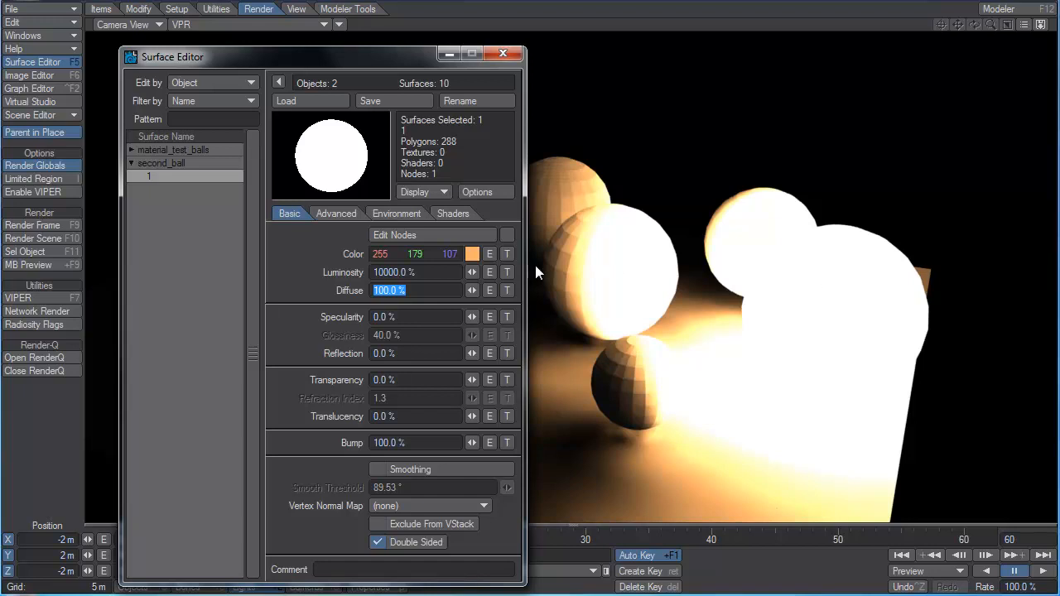
Lower the luminosity of second_ball's surface to 100%, and finally to 0%.
{"action": "left_click_drag", "start_coordinate": [472, 273], "coordinate": [679, 275]}
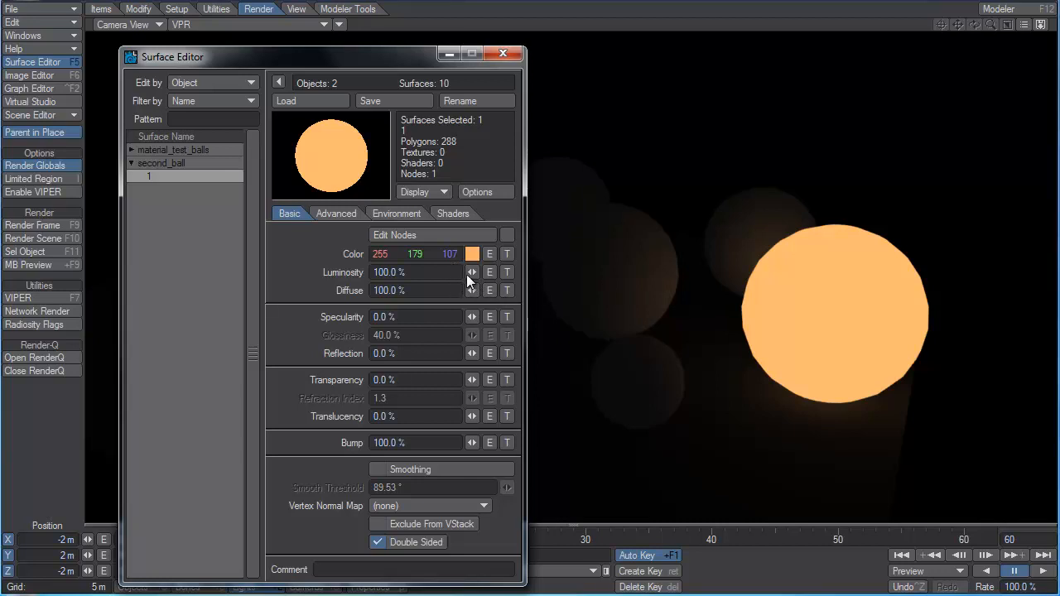
{"action": "left_click_drag", "start_coordinate": [471, 273], "coordinate": [388, 273]}
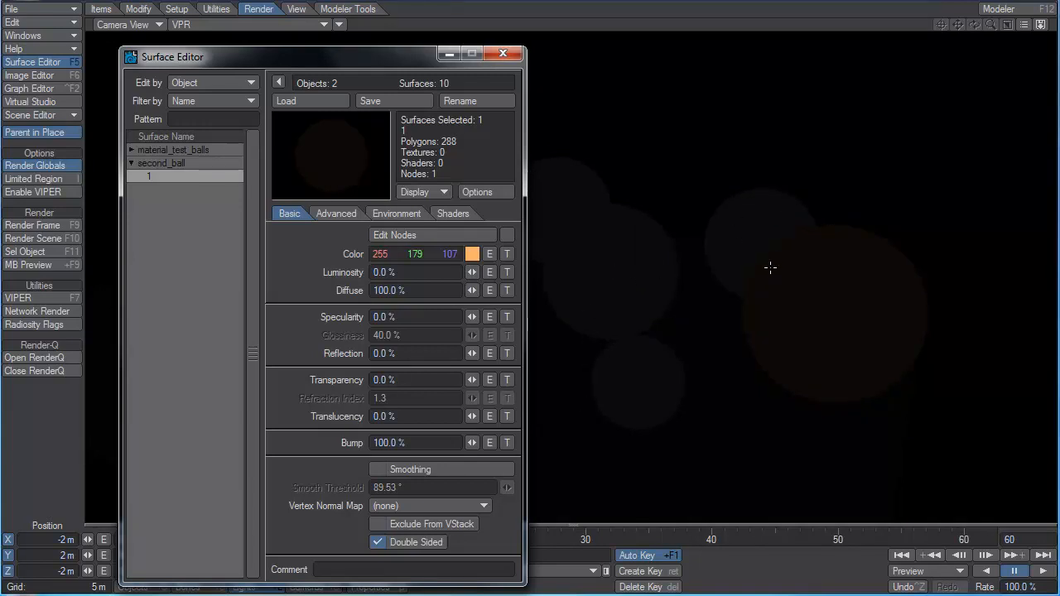
{"action": "left_click_drag", "start_coordinate": [375, 56], "coordinate": [239, 20]}
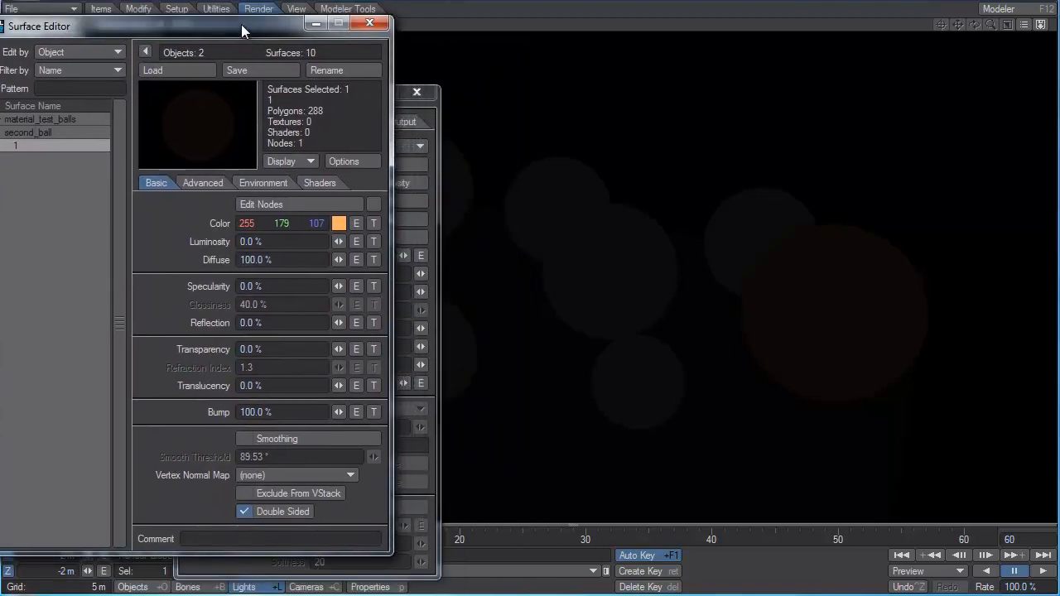
Raise the scene's ambient intensity to 100% in the light properties.
{"action": "left_click", "coordinate": [372, 588]}
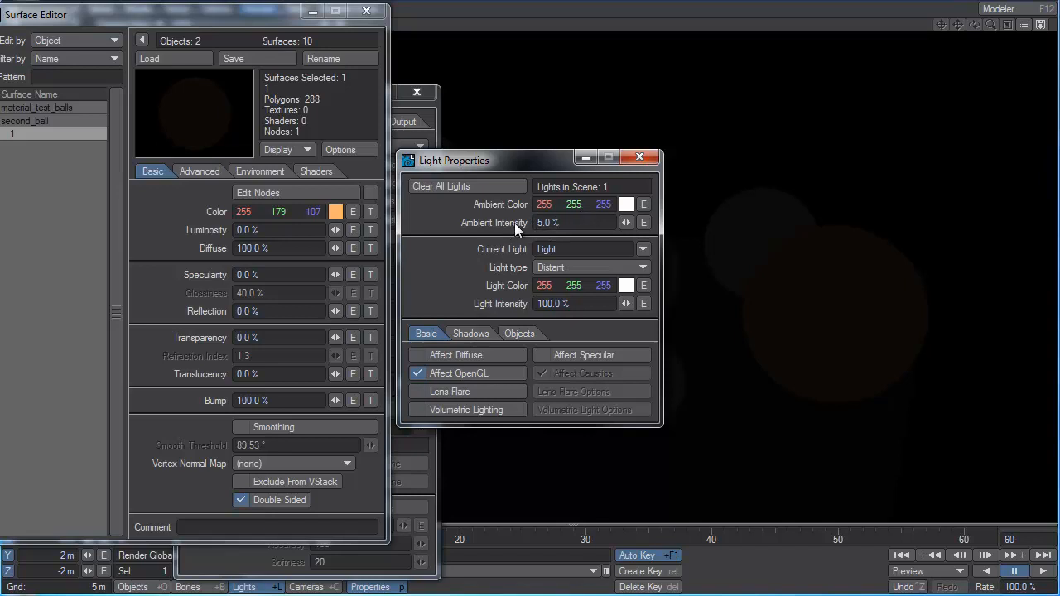
{"action": "left_click", "coordinate": [572, 222]}
{"action": "left_click_drag", "start_coordinate": [626, 221], "coordinate": [716, 221]}
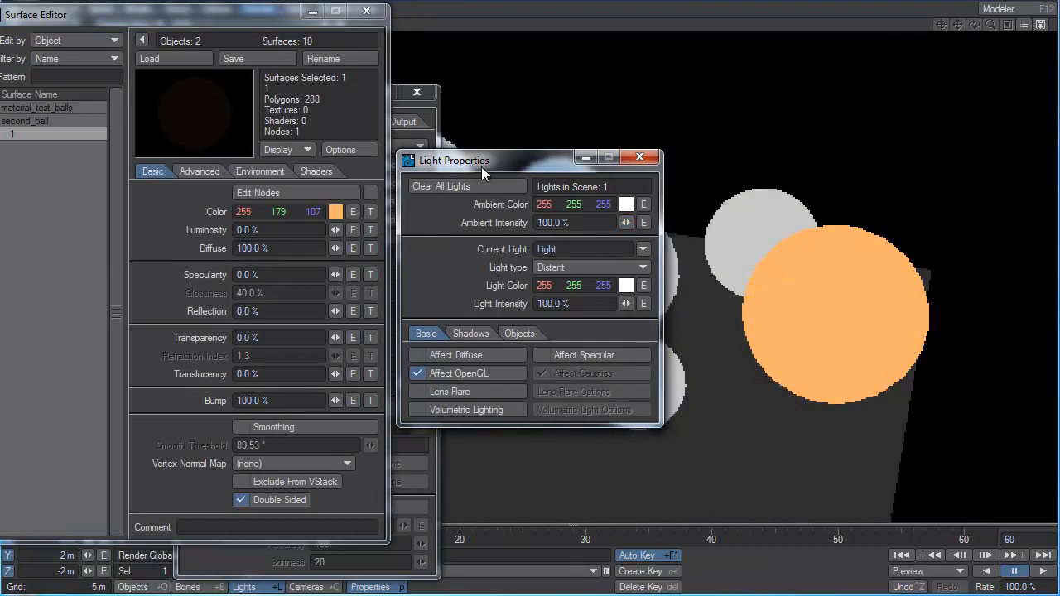
{"action": "left_click_drag", "start_coordinate": [482, 167], "coordinate": [289, 532]}
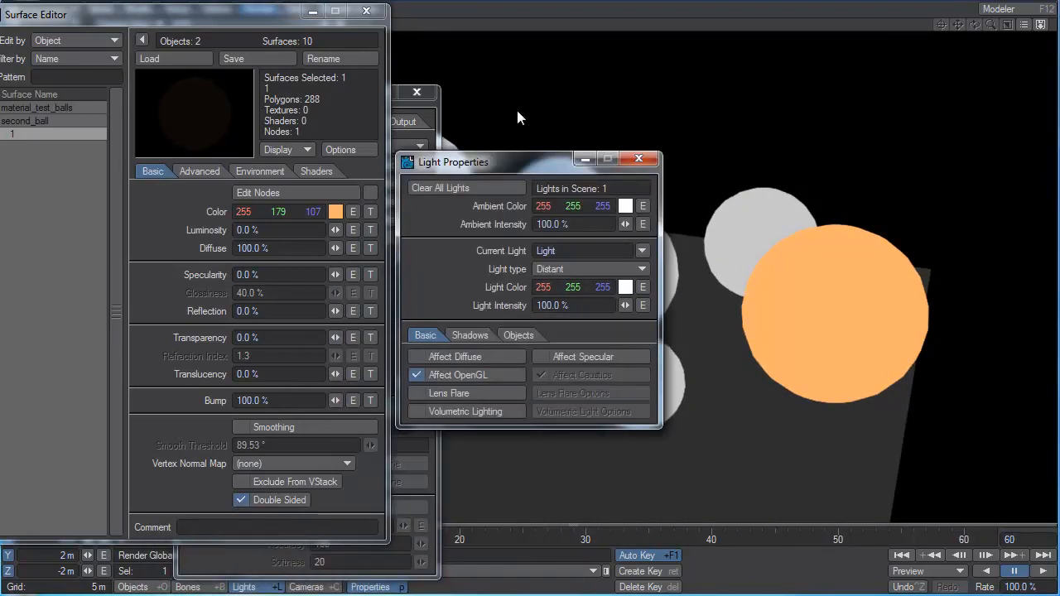
Set the ambient intensity to 0% and the luminosity of second_ball's surface to 100%.
{"action": "left_click_drag", "start_coordinate": [509, 161], "coordinate": [561, 87]}
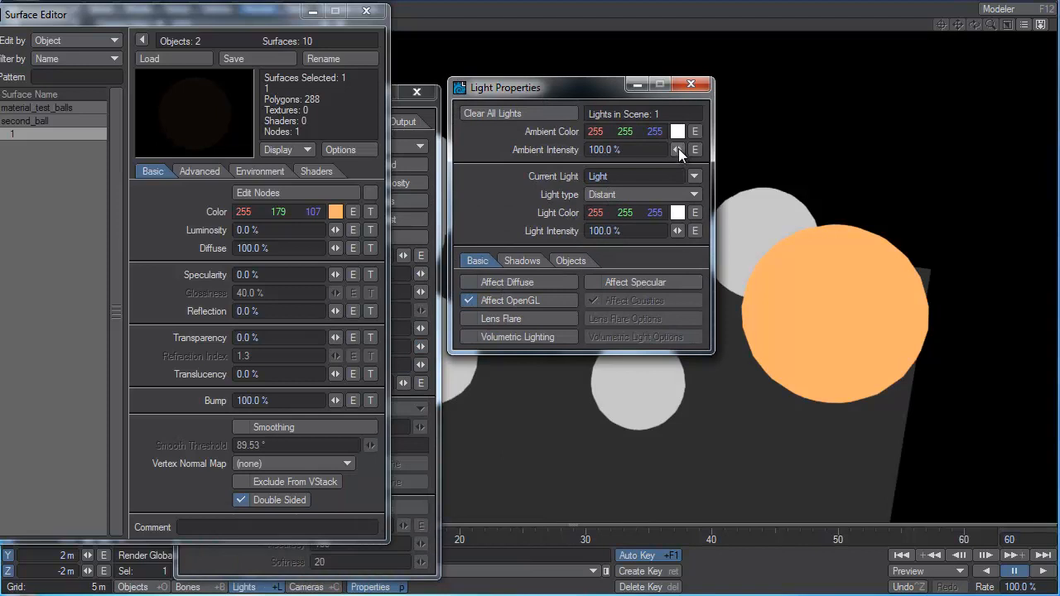
{"action": "left_click_drag", "start_coordinate": [678, 148], "coordinate": [336, 229]}
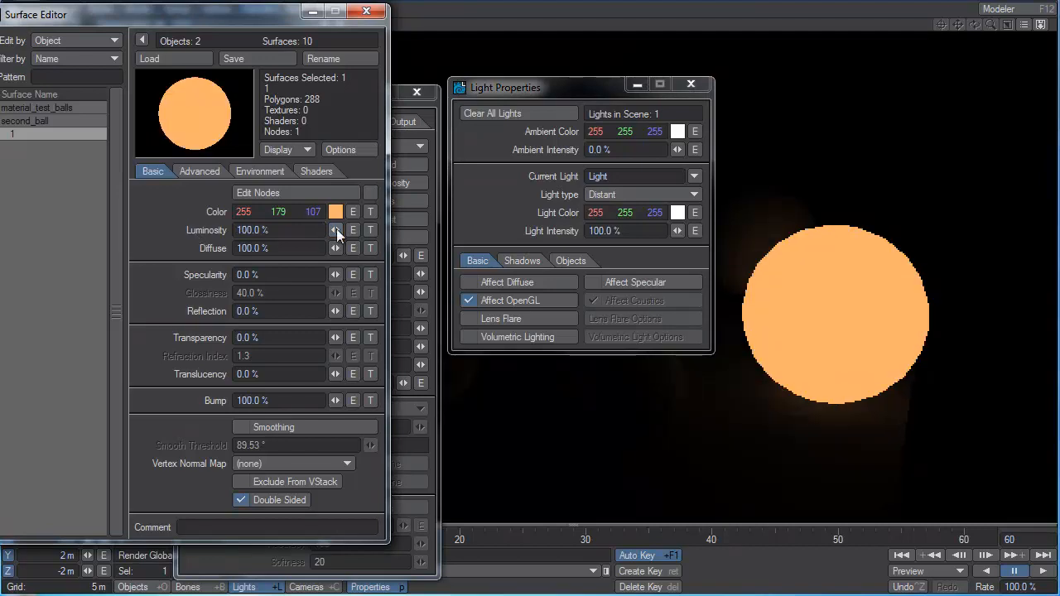
Disable radiosity and close the render settings.
{"action": "left_click", "coordinate": [431, 118]}
{"action": "left_click", "coordinate": [255, 146]}
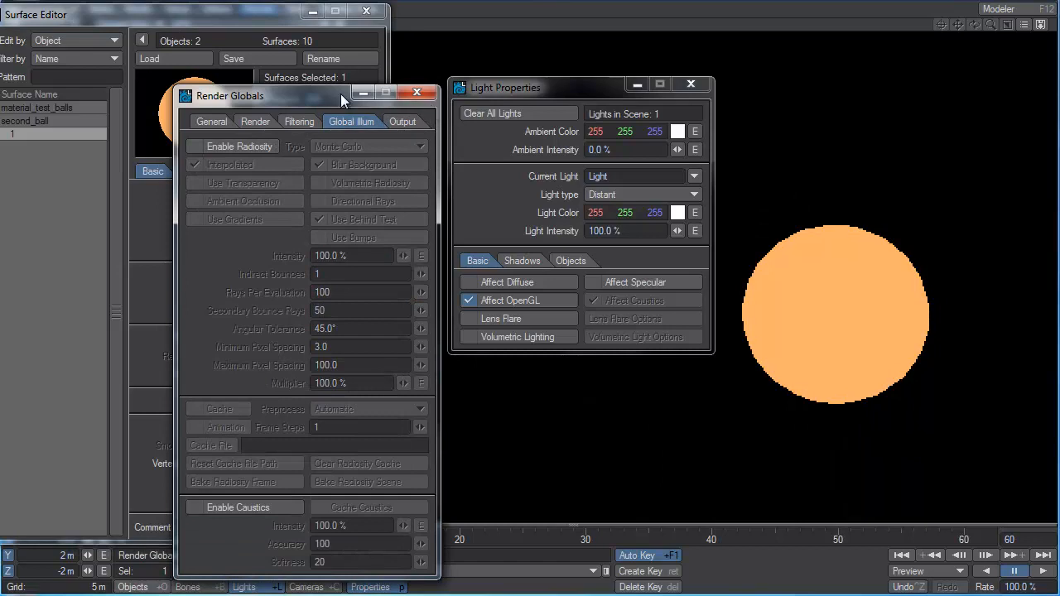
{"action": "left_click", "coordinate": [417, 92]}
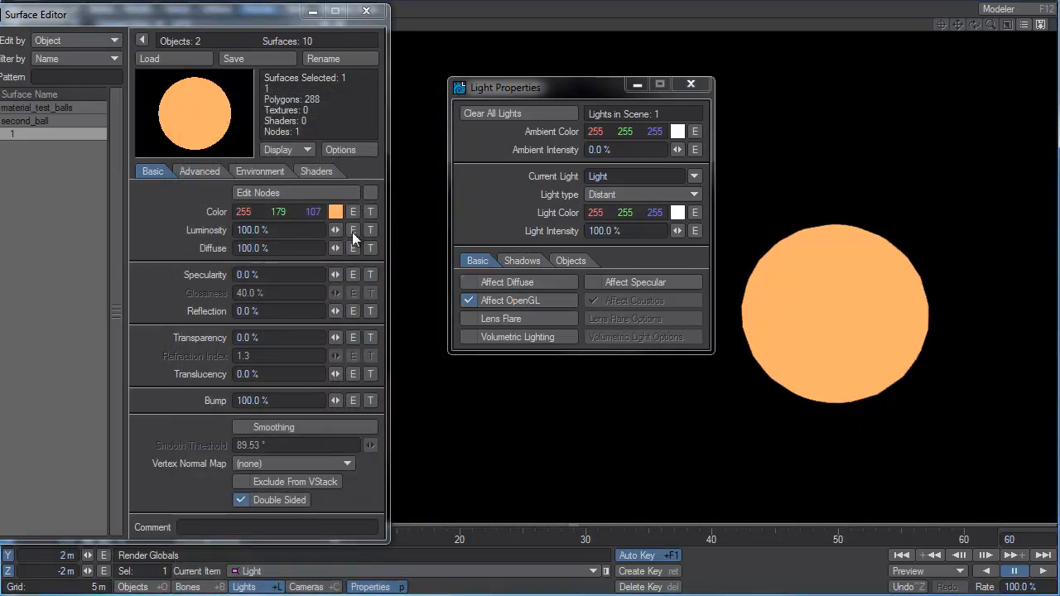
Set second_ball's luminosity to 0% and turn Affect Diffuse and Affect Specular on for the light.
{"action": "mouse_move", "coordinate": [340, 229]}
{"action": "left_mouse_down"}
{"action": "mouse_move", "coordinate": [317, 228]}
{"action": "mouse_move", "coordinate": [339, 227]}
{"action": "left_mouse_up"}
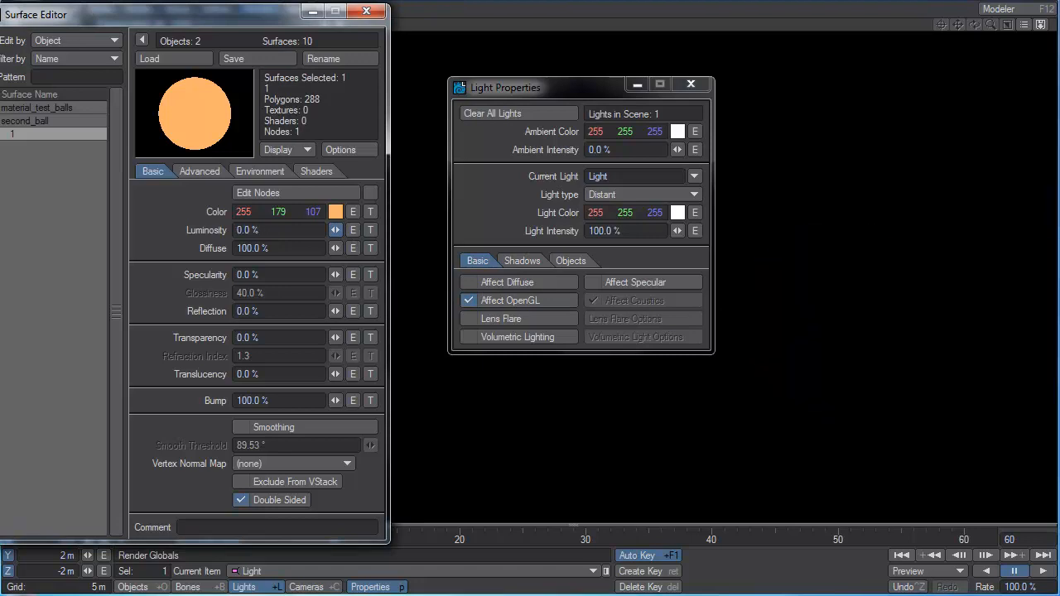
{"action": "left_click", "coordinate": [530, 281]}
{"action": "left_click", "coordinate": [632, 282]}
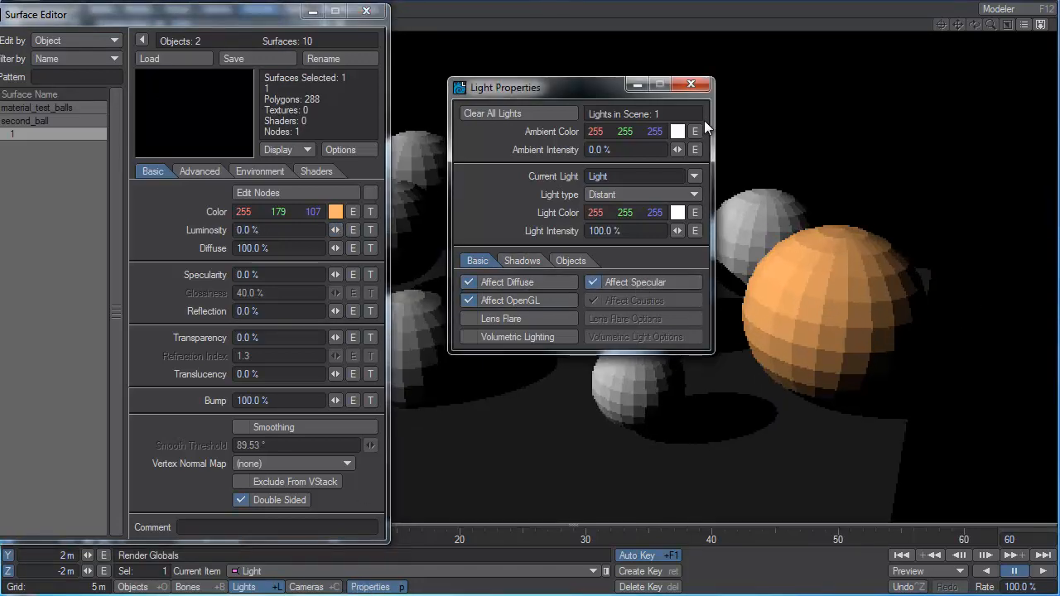
Close the light properties and set the luminosity of second_ball's surface to 5.5%.
{"action": "left_click", "coordinate": [691, 84]}
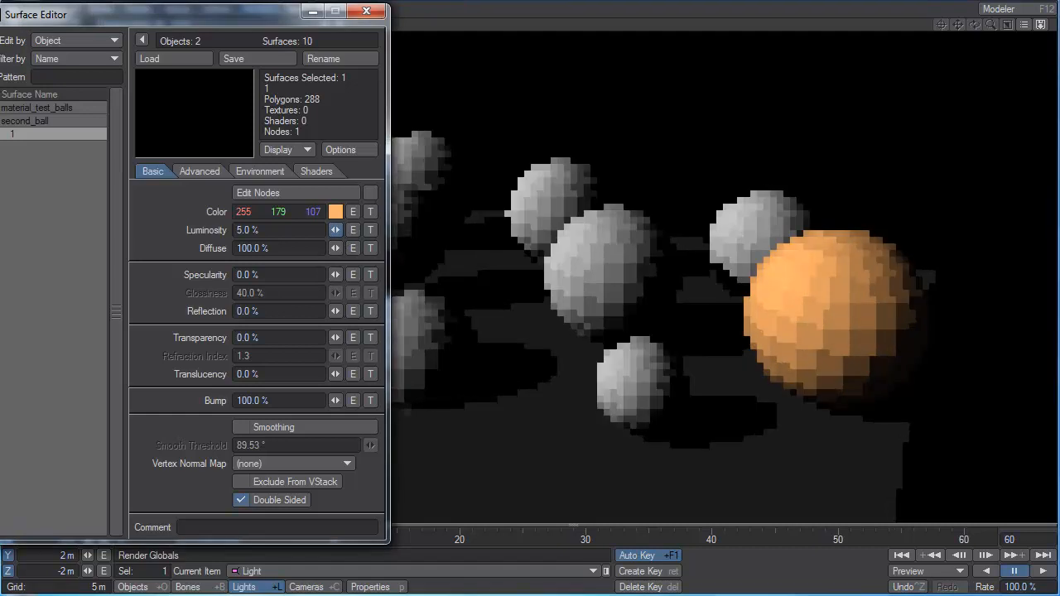
{"action": "left_click_drag", "start_coordinate": [337, 235], "coordinate": [341, 235]}
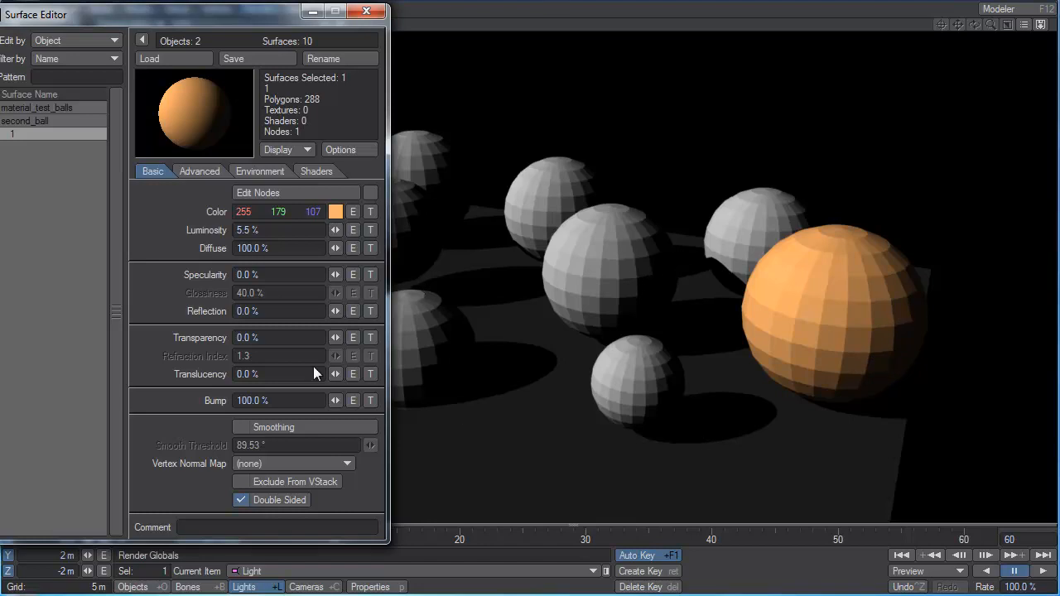
Select surfaces 1 through 8 of material_test_balls and set their luminosity to 8%.
{"action": "left_click_drag", "start_coordinate": [174, 15], "coordinate": [277, 3]}
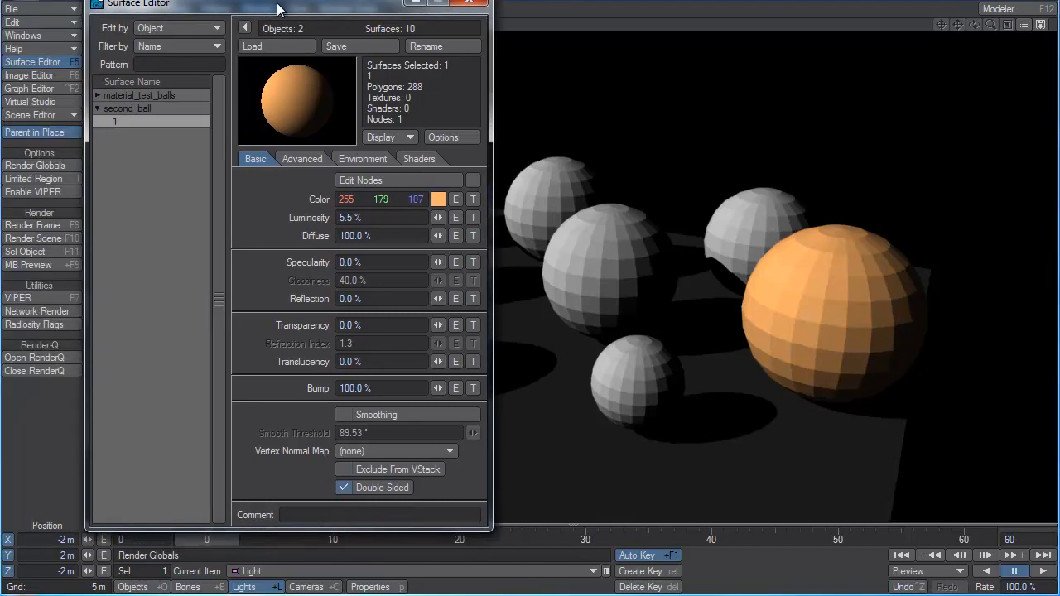
{"action": "left_click", "coordinate": [97, 96]}
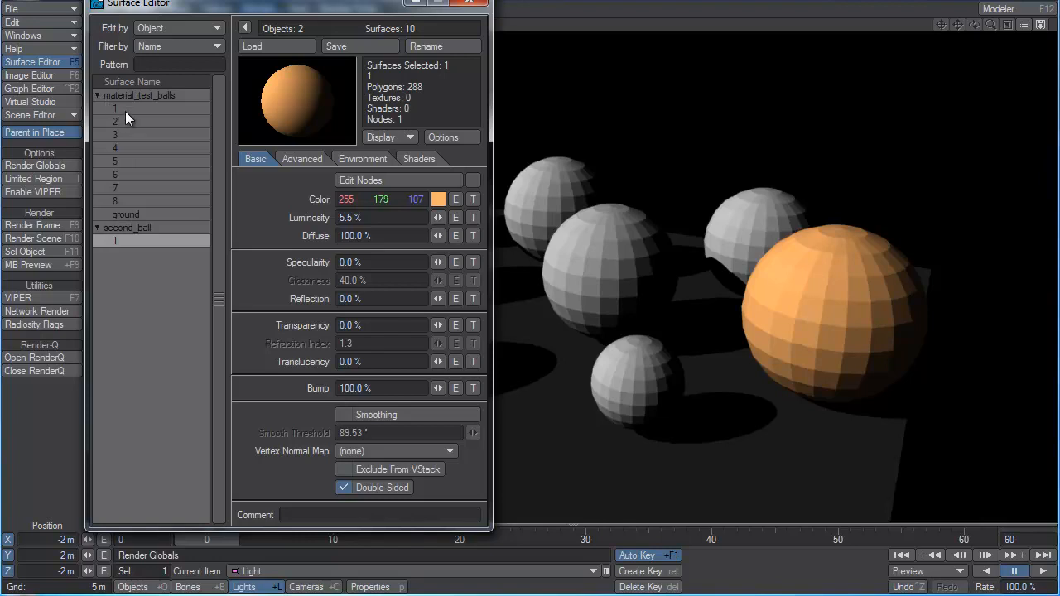
{"action": "left_click", "coordinate": [125, 109]}
{"action": "left_click", "coordinate": [131, 203], "text": "shift"}
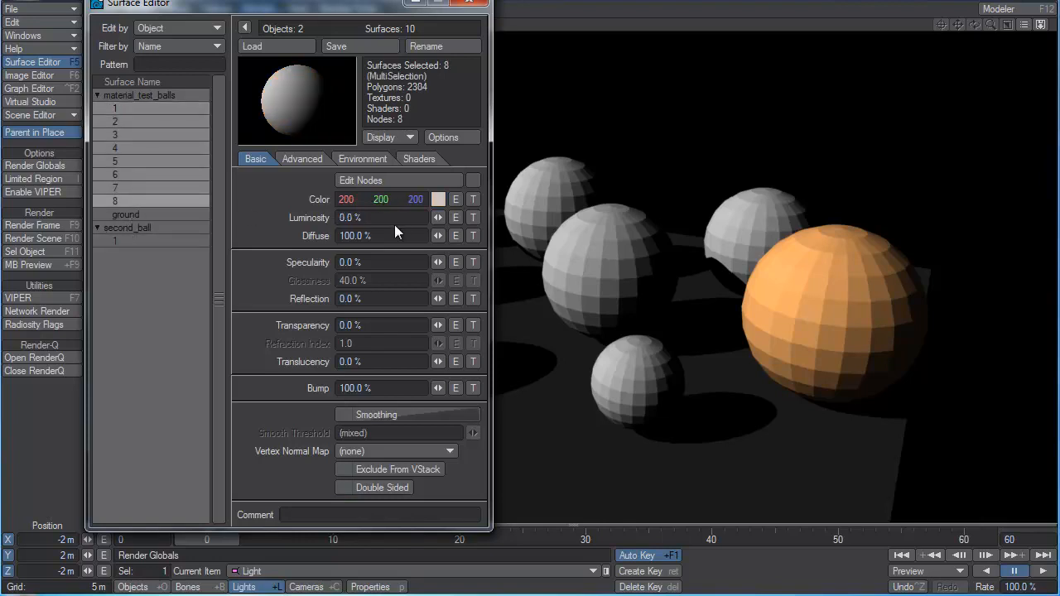
{"action": "mouse_move", "coordinate": [437, 217]}
{"action": "left_mouse_down"}
{"action": "mouse_move", "coordinate": [455, 217]}
{"action": "mouse_move", "coordinate": [440, 217]}
{"action": "left_mouse_up"}
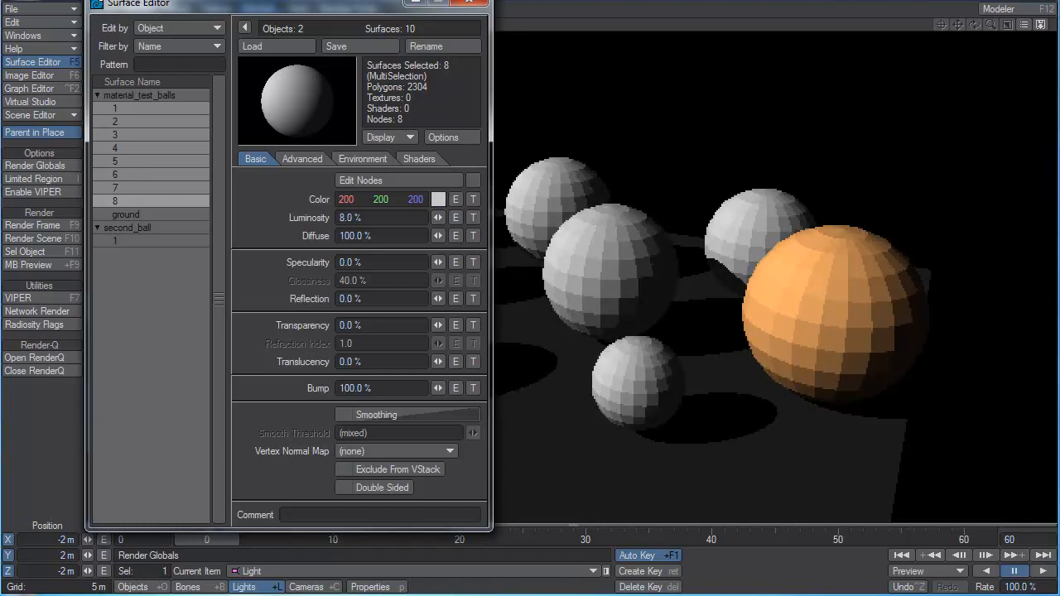
Close the Surface Editor and turn Affect Specular and Affect Diffuse off in the light's properties.
{"action": "left_click_drag", "start_coordinate": [342, 7], "coordinate": [299, 21]}
{"action": "left_click", "coordinate": [426, 16]}
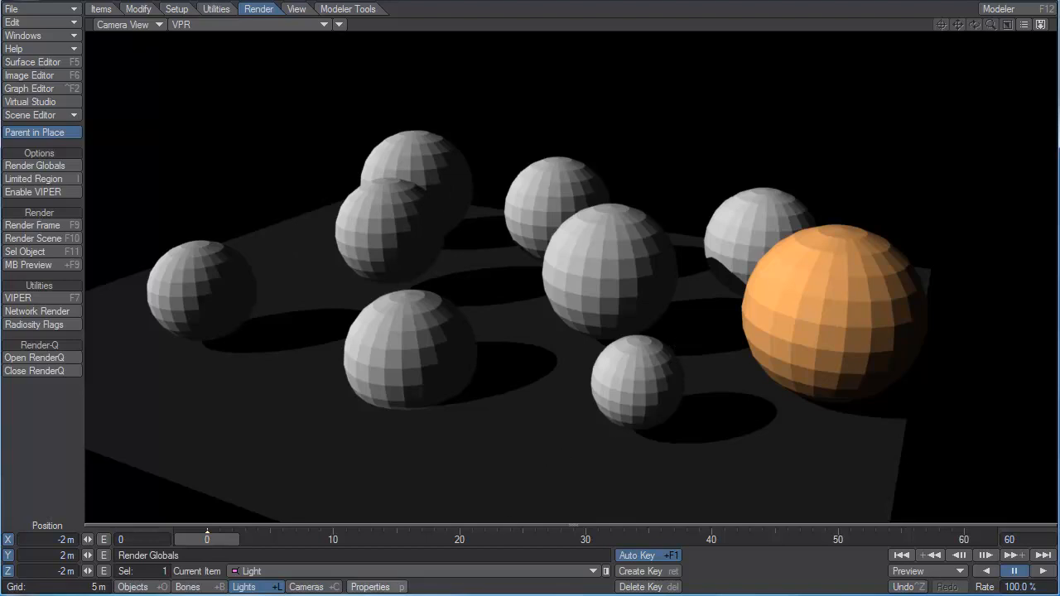
{"action": "left_click", "coordinate": [373, 587]}
{"action": "left_click_drag", "start_coordinate": [573, 91], "coordinate": [256, 15]}
{"action": "left_click", "coordinate": [284, 205]}
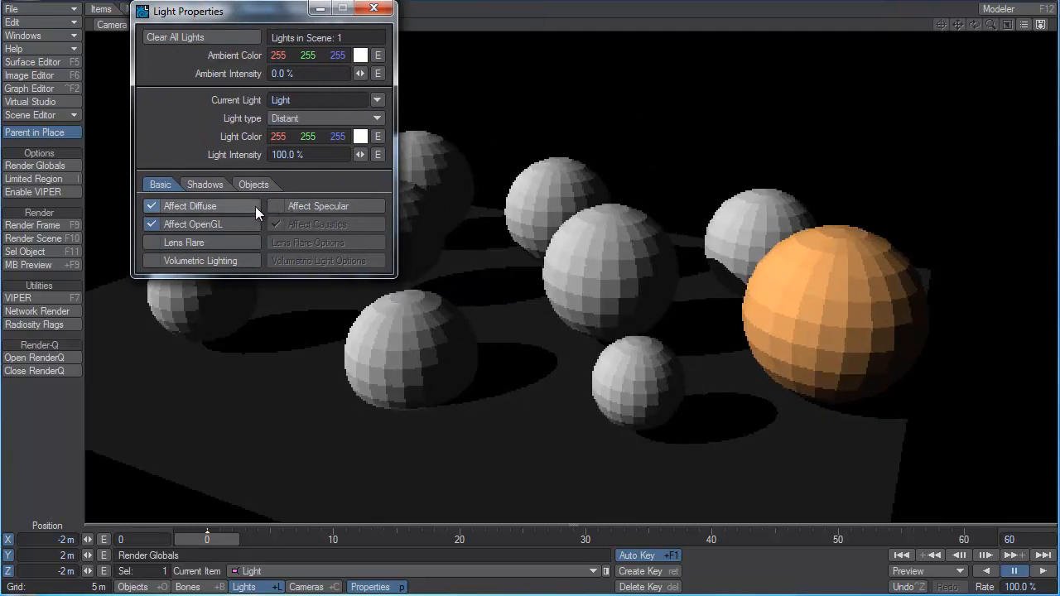
{"action": "left_click", "coordinate": [248, 206]}
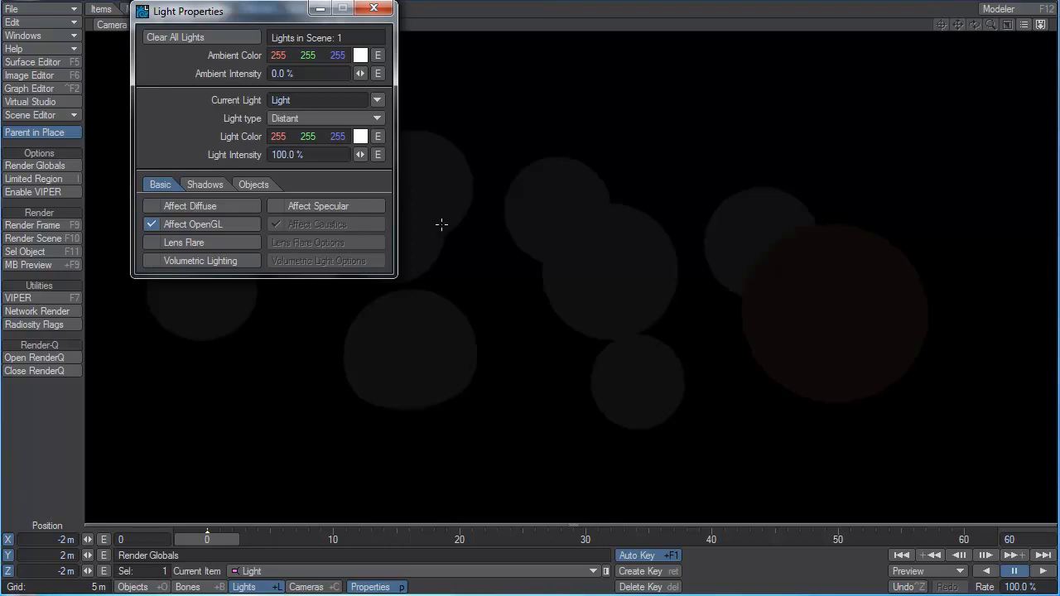
Turn Affect Diffuse and Affect Specular back on for the light.
{"action": "left_click", "coordinate": [222, 206]}
{"action": "left_click", "coordinate": [290, 205]}
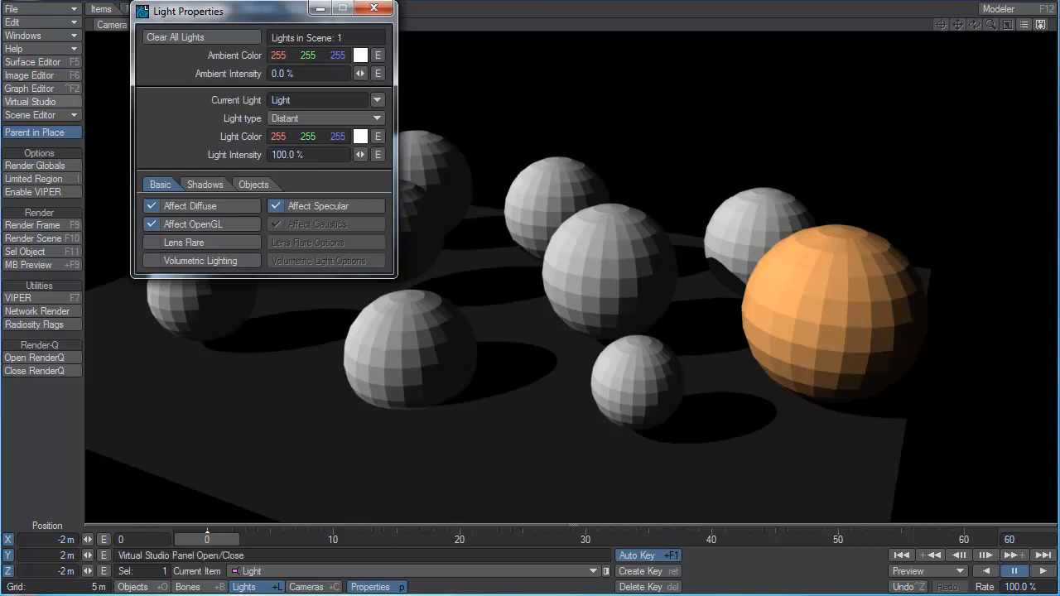
Set the luminosity of material_test_balls surfaces 1 through 8 and of second_ball's surface to 0%.
{"action": "left_click", "coordinate": [34, 62]}
{"action": "left_click", "coordinate": [79, 218], "text": "shift"}
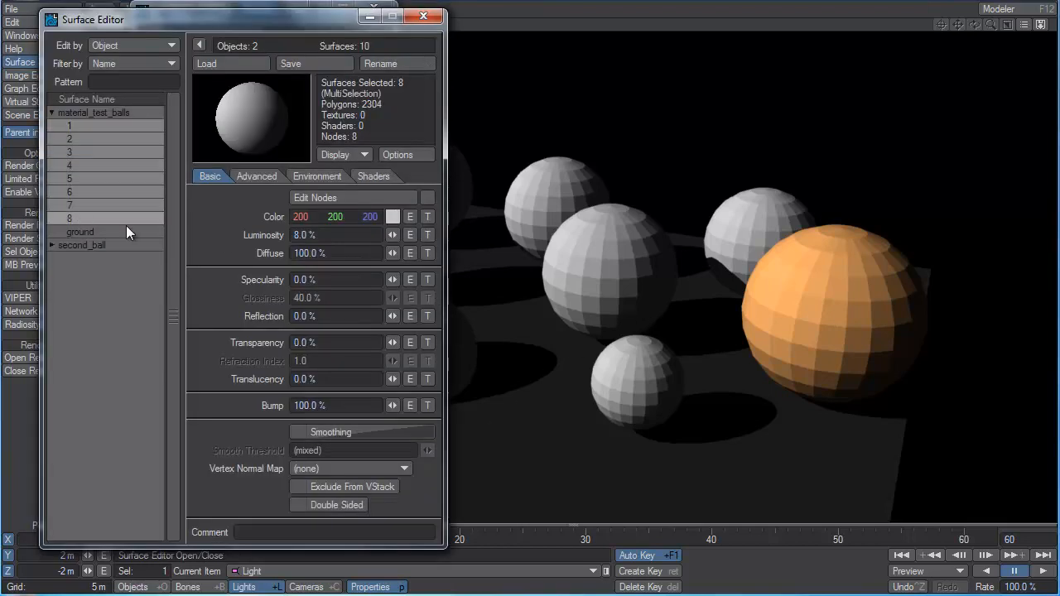
{"action": "left_click", "coordinate": [53, 245]}
{"action": "left_click_drag", "start_coordinate": [398, 235], "coordinate": [384, 235]}
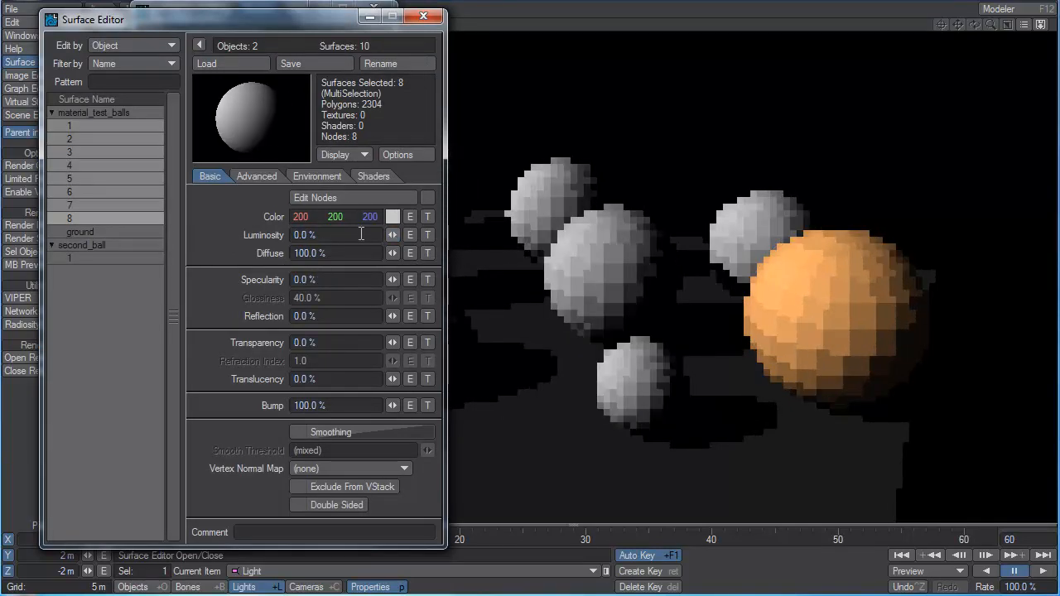
{"action": "left_click", "coordinate": [105, 257]}
{"action": "left_click_drag", "start_coordinate": [390, 237], "coordinate": [384, 238]}
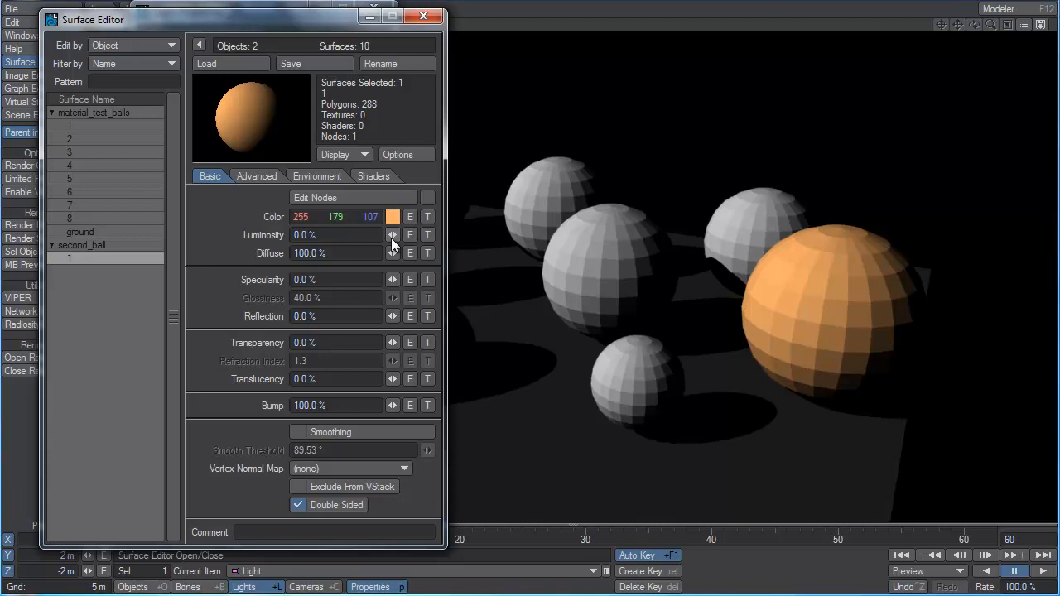
Close the surface and light settings, and enable radiosity in the render global illumination settings.
{"action": "left_click", "coordinate": [422, 19]}
{"action": "left_click", "coordinate": [372, 11]}
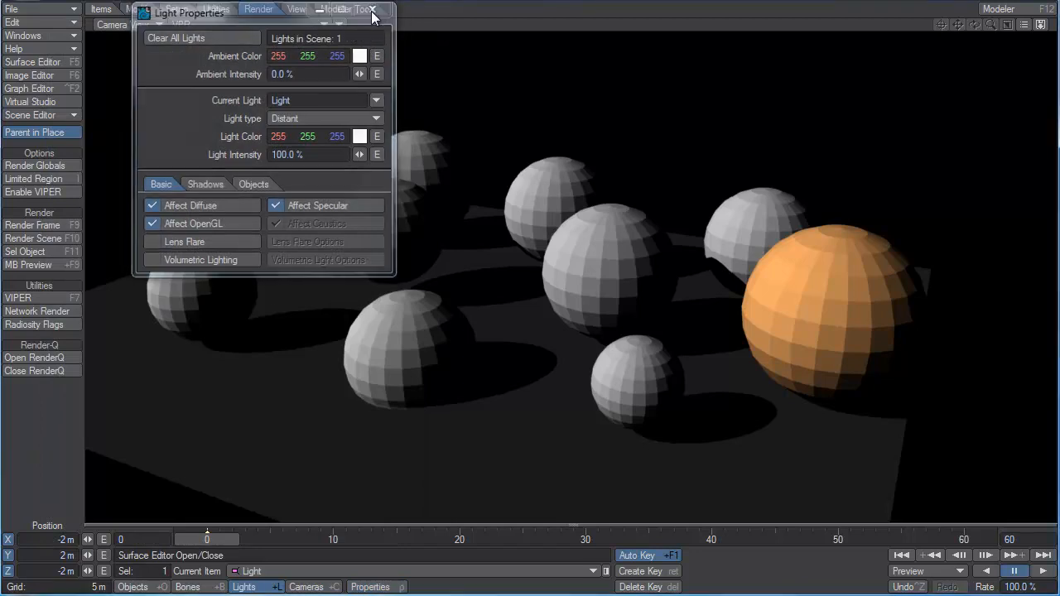
{"action": "left_click", "coordinate": [34, 167]}
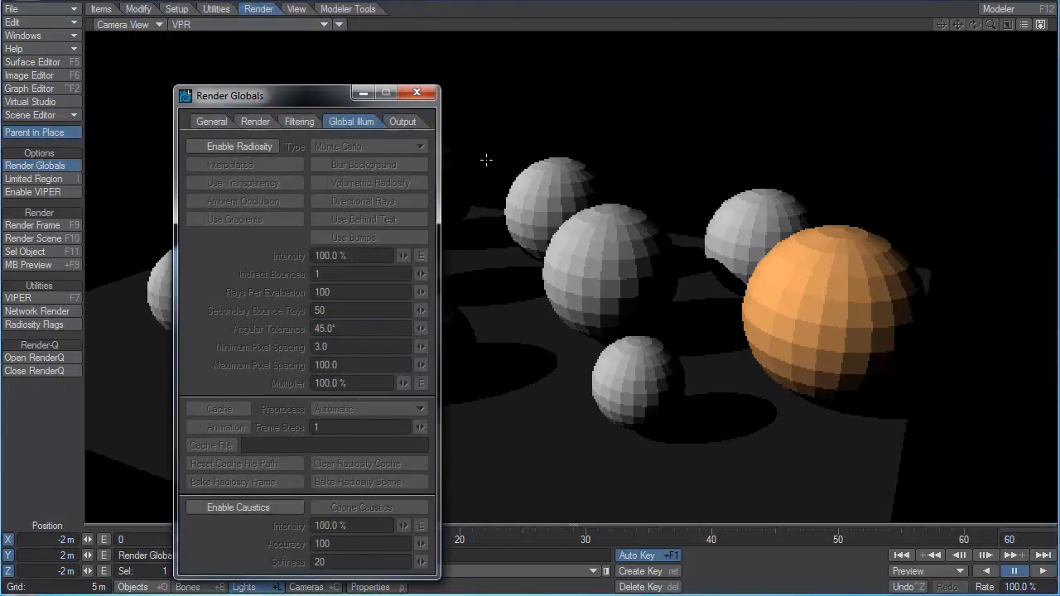
{"action": "left_click", "coordinate": [243, 146]}
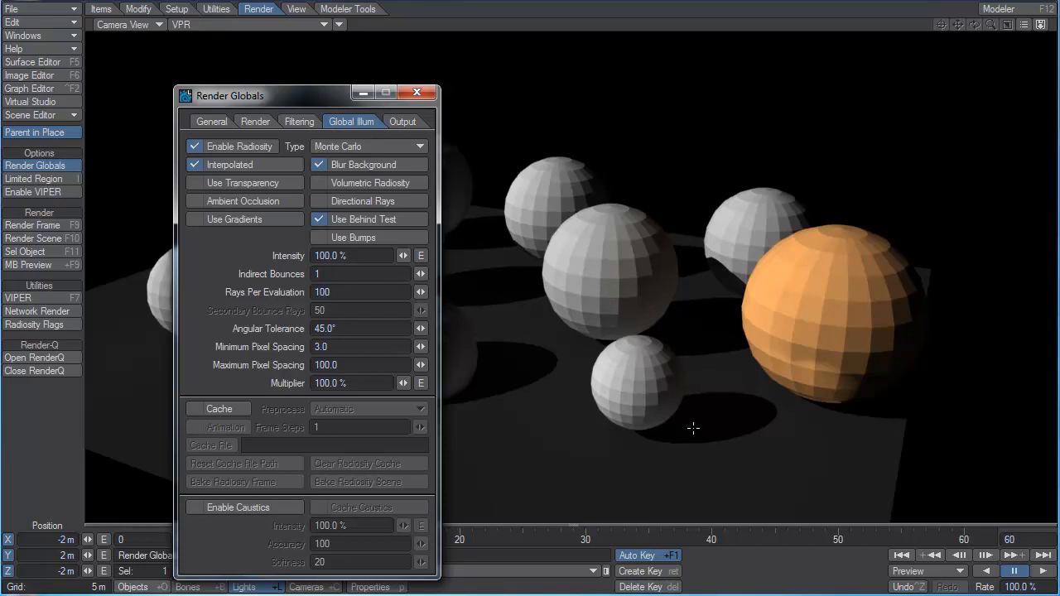
Reopen the Surface Editor, set second_ball's luminosity to 73% and its green color value to 177.
{"action": "key", "text": "F5"}
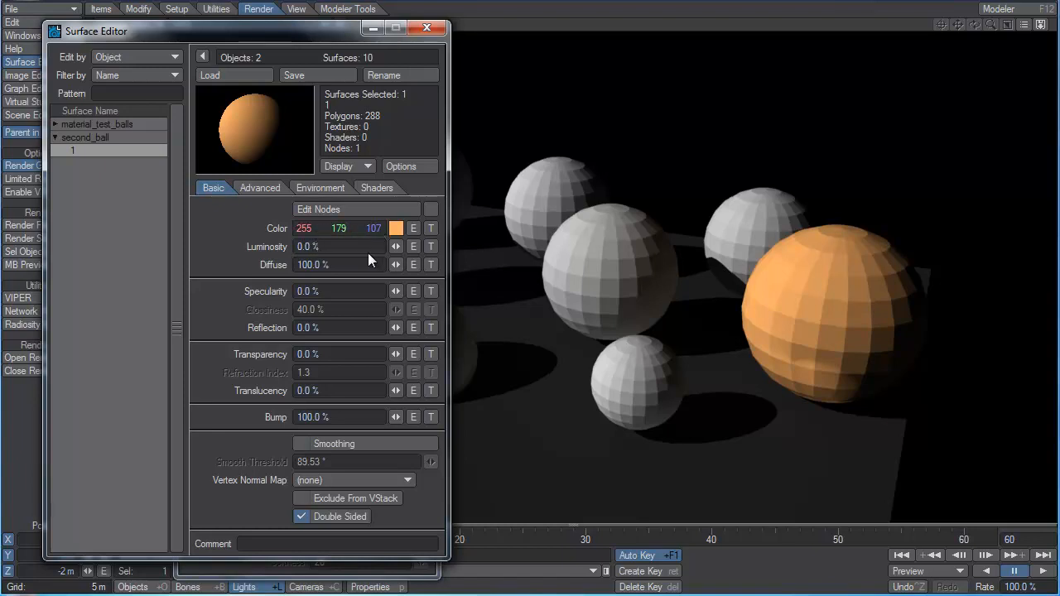
{"action": "left_click_drag", "start_coordinate": [321, 247], "coordinate": [287, 245]}
{"action": "mouse_move", "coordinate": [394, 247]}
{"action": "left_mouse_down"}
{"action": "mouse_move", "coordinate": [497, 247]}
{"action": "mouse_move", "coordinate": [403, 243]}
{"action": "left_mouse_up"}
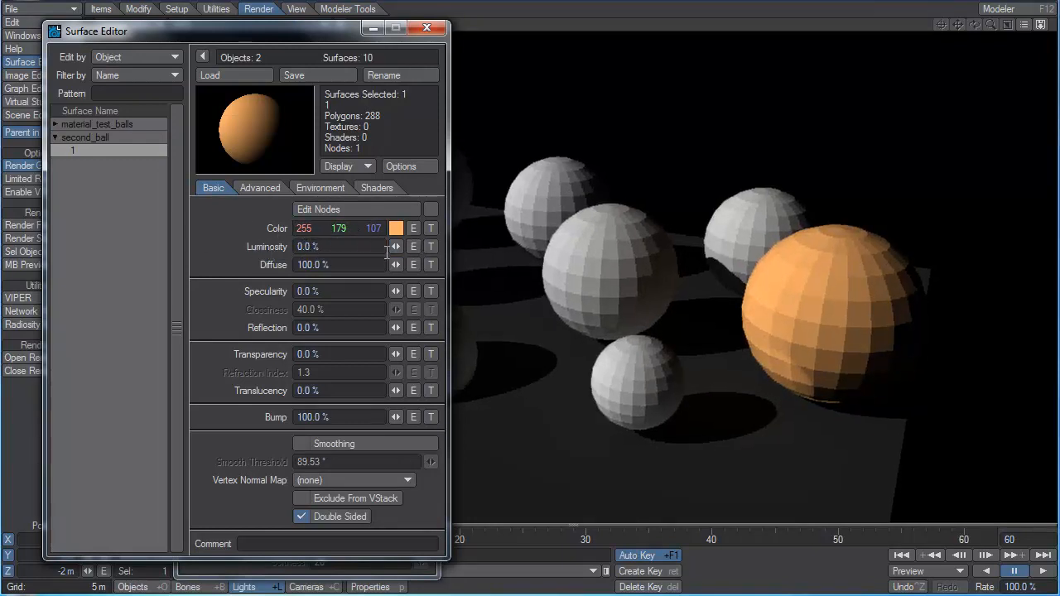
{"action": "left_click_drag", "start_coordinate": [394, 245], "coordinate": [472, 245]}
{"action": "mouse_move", "coordinate": [347, 229]}
{"action": "left_mouse_down"}
{"action": "mouse_move", "coordinate": [319, 228]}
{"action": "mouse_move", "coordinate": [341, 228]}
{"action": "left_mouse_up"}
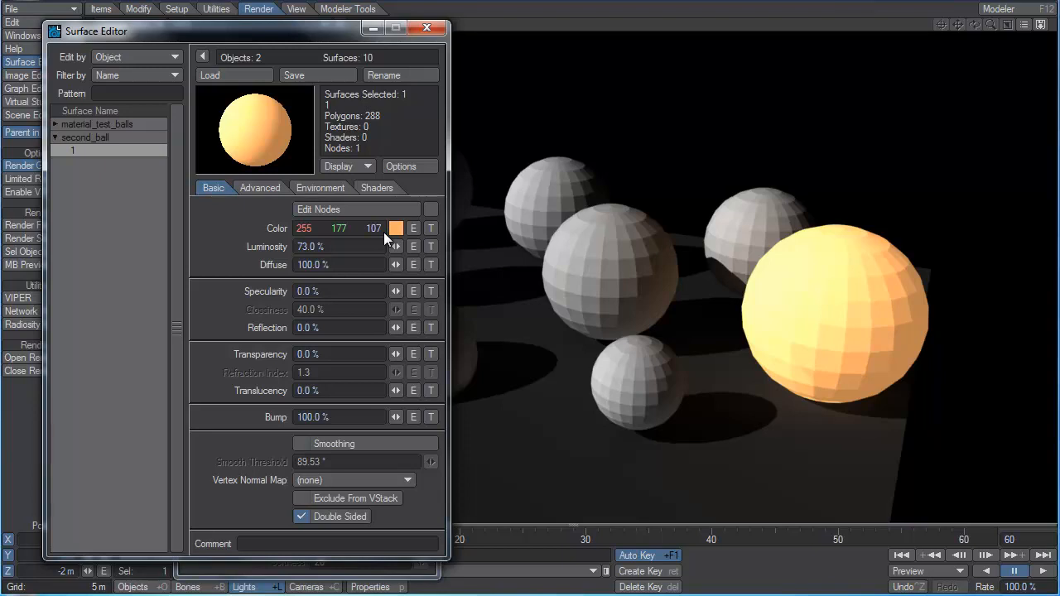
Set the luminosity of second_ball's surface to 100%.
{"action": "left_click", "coordinate": [330, 323]}
{"action": "left_click_drag", "start_coordinate": [338, 248], "coordinate": [260, 247]}
{"action": "mouse_move", "coordinate": [396, 246]}
{"action": "left_mouse_down"}
{"action": "mouse_move", "coordinate": [363, 246]}
{"action": "mouse_move", "coordinate": [424, 246]}
{"action": "mouse_move", "coordinate": [321, 246]}
{"action": "mouse_move", "coordinate": [424, 246]}
{"action": "mouse_move", "coordinate": [398, 246]}
{"action": "left_mouse_up"}
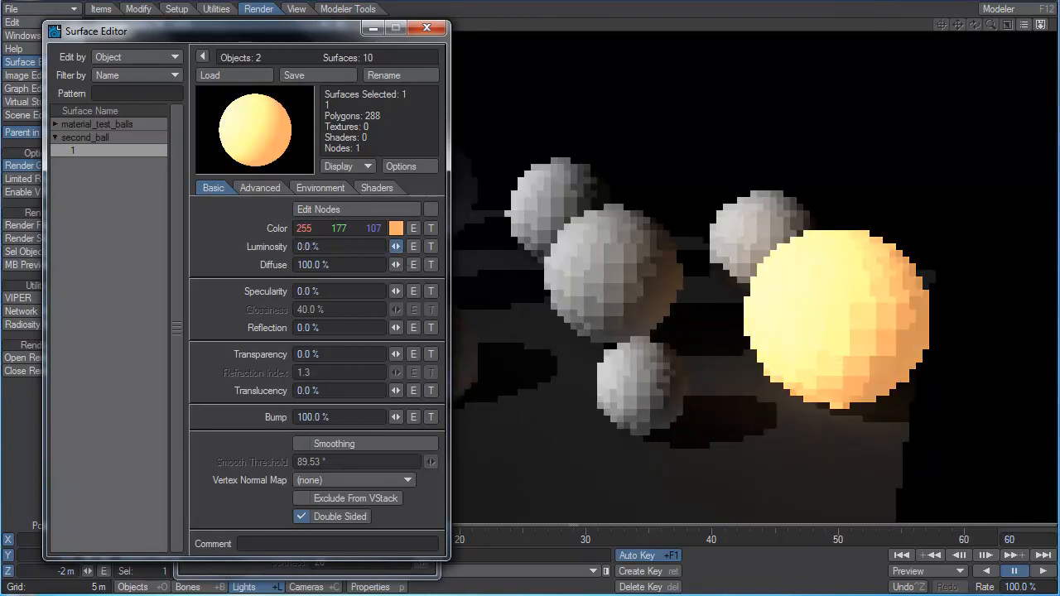
{"action": "left_click_drag", "start_coordinate": [371, 250], "coordinate": [139, 248]}
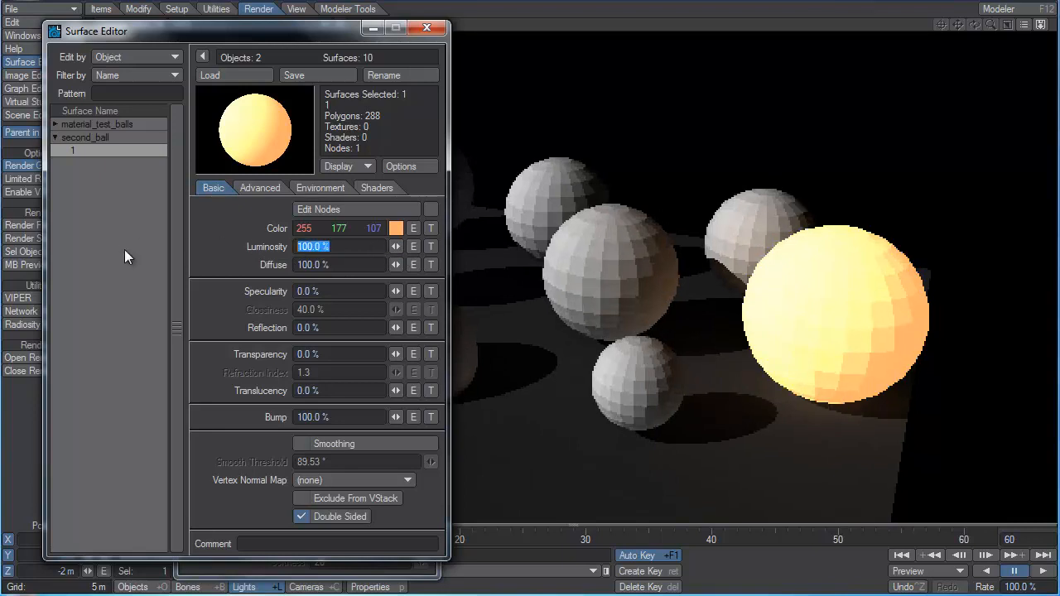
{"action": "mouse_move", "coordinate": [396, 246]}
{"action": "left_mouse_down"}
{"action": "mouse_move", "coordinate": [312, 246]}
{"action": "mouse_move", "coordinate": [394, 246]}
{"action": "left_mouse_up"}
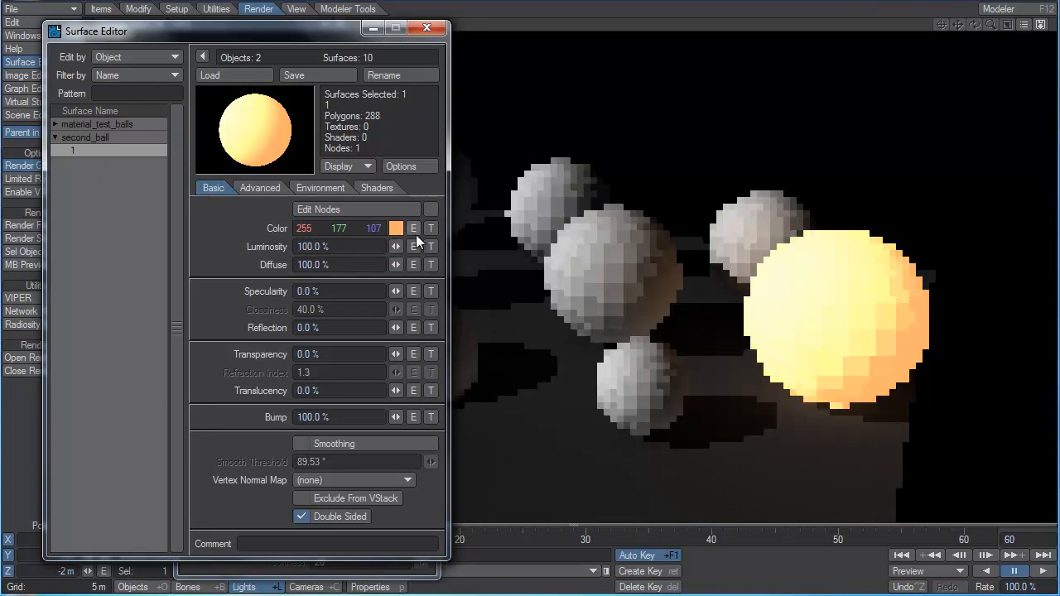
Try extreme luminosity values on second_ball's surface, entering 200% and 1000000%.
{"action": "left_click", "coordinate": [340, 246]}
{"action": "type", "text": "200"}
{"action": "key", "text": "Tab"}
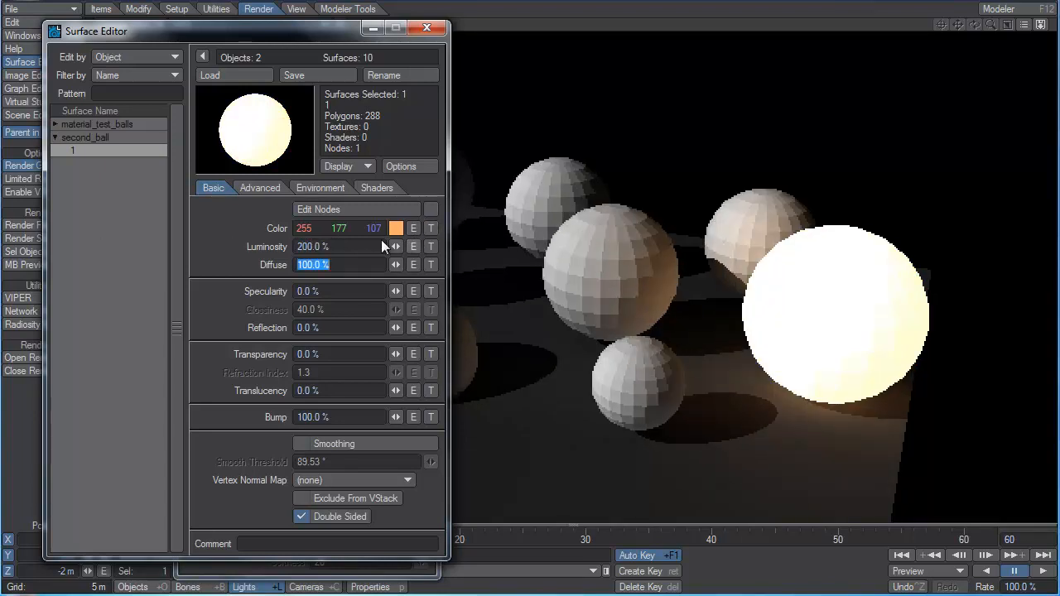
{"action": "key", "text": "shift+Tab"}
{"action": "type", "text": "1"}
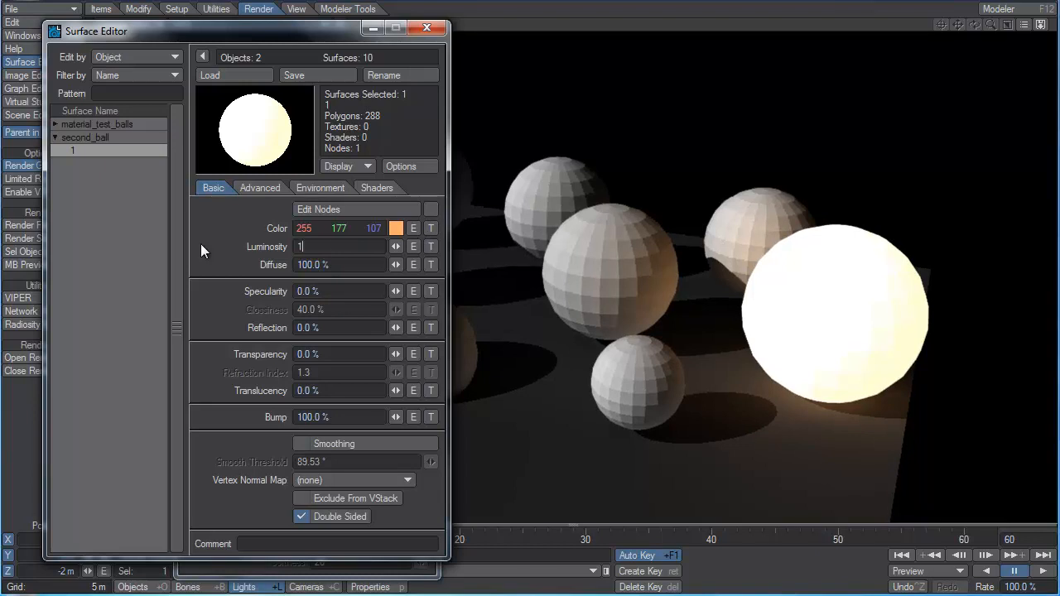
{"action": "type", "text": "000000"}
{"action": "key", "text": "Tab"}
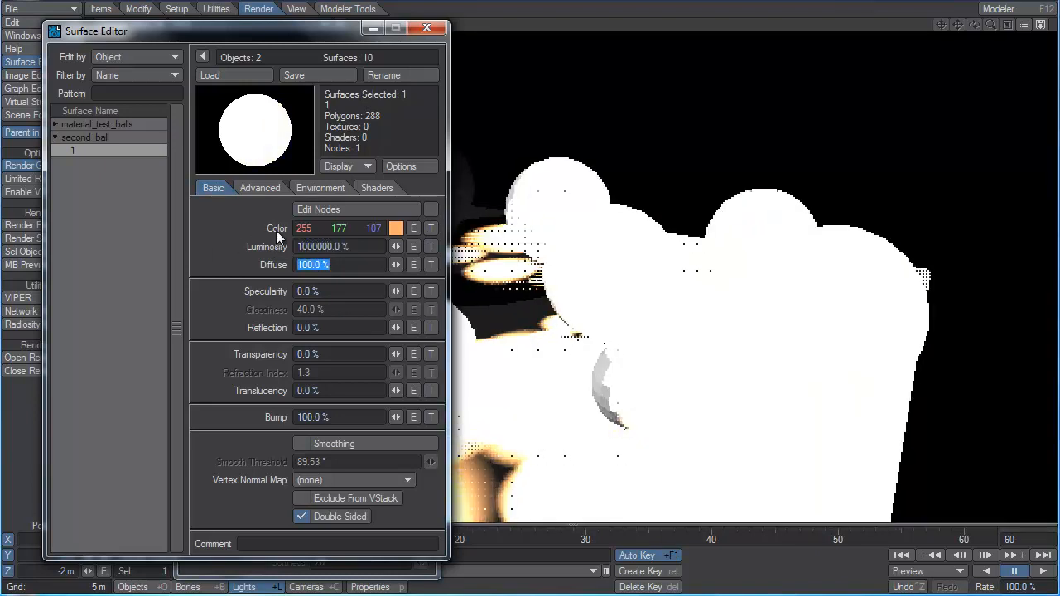
Move the Surface Editor aside to view the overexposed render, and return second_ball's luminosity to 100%.
{"action": "left_click_drag", "start_coordinate": [300, 30], "coordinate": [0, 109]}
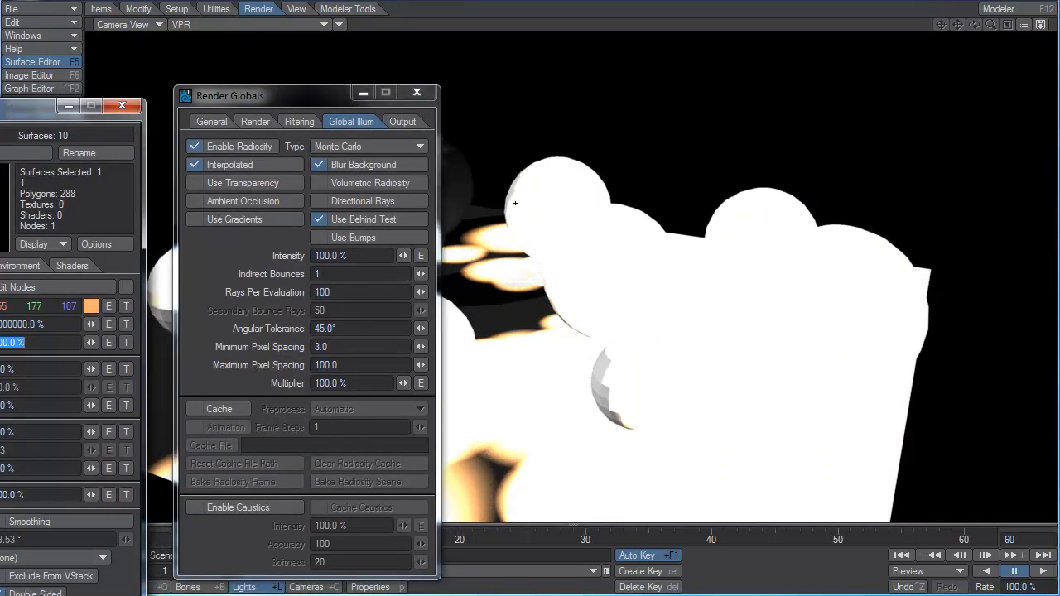
{"action": "left_click_drag", "start_coordinate": [52, 115], "coordinate": [451, 38]}
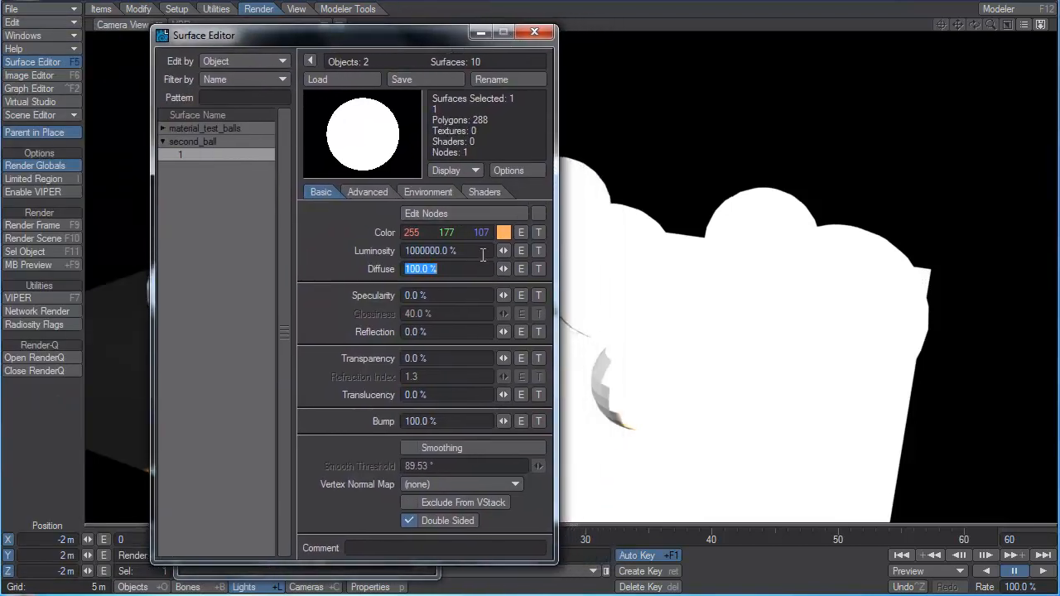
{"action": "left_click_drag", "start_coordinate": [505, 251], "coordinate": [507, 251]}
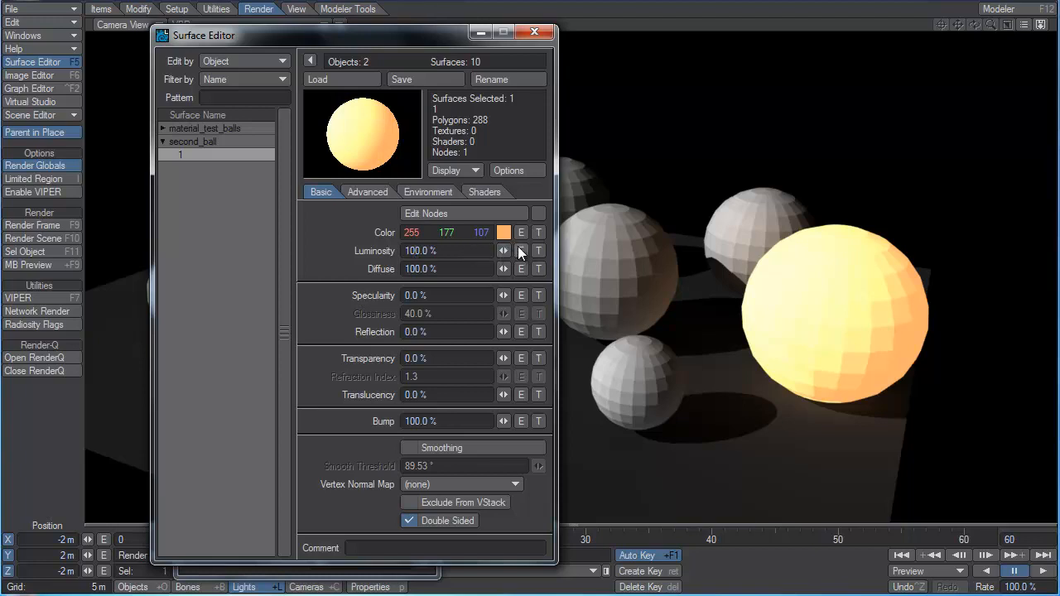
Create a luminosity envelope for second_ball with keys near 173% at frame 13, 189% at 29, 182% at 51, and low keys at 20 and 40.
{"action": "left_click", "coordinate": [521, 250]}
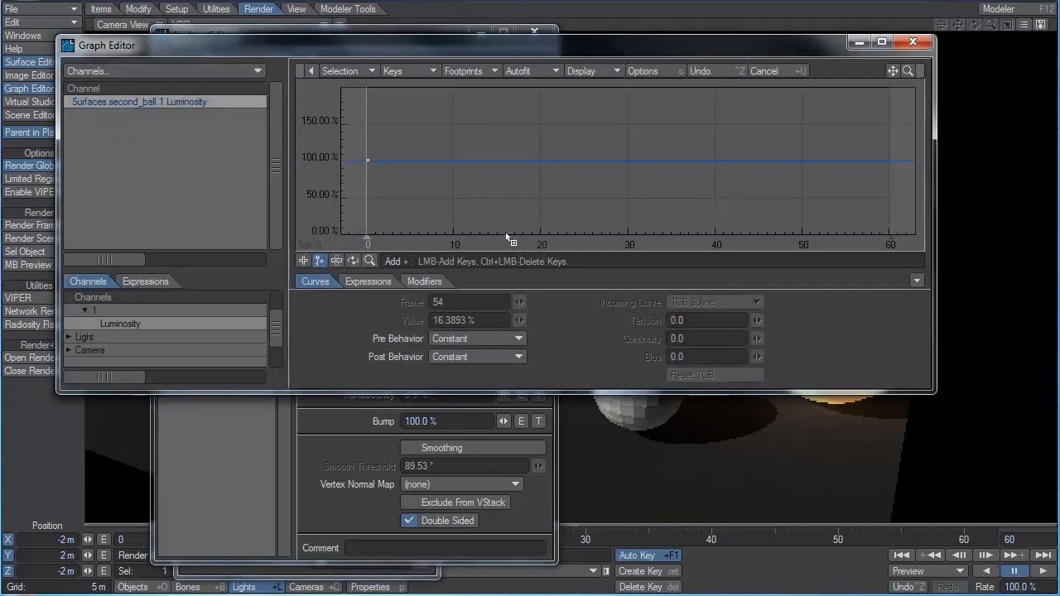
{"action": "left_click", "coordinate": [481, 107]}
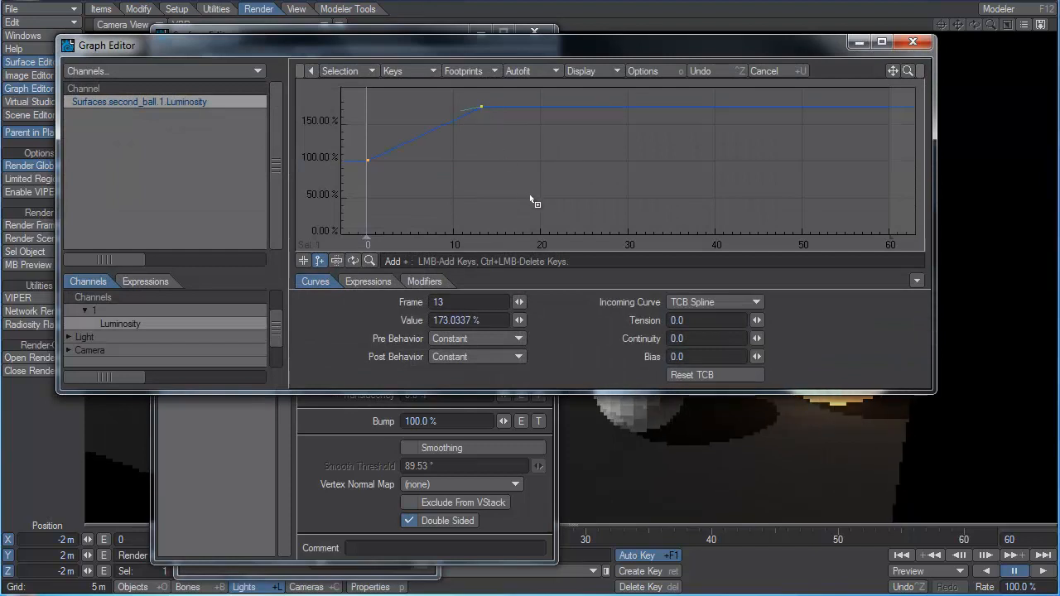
{"action": "left_click", "coordinate": [542, 220]}
{"action": "left_click", "coordinate": [620, 95]}
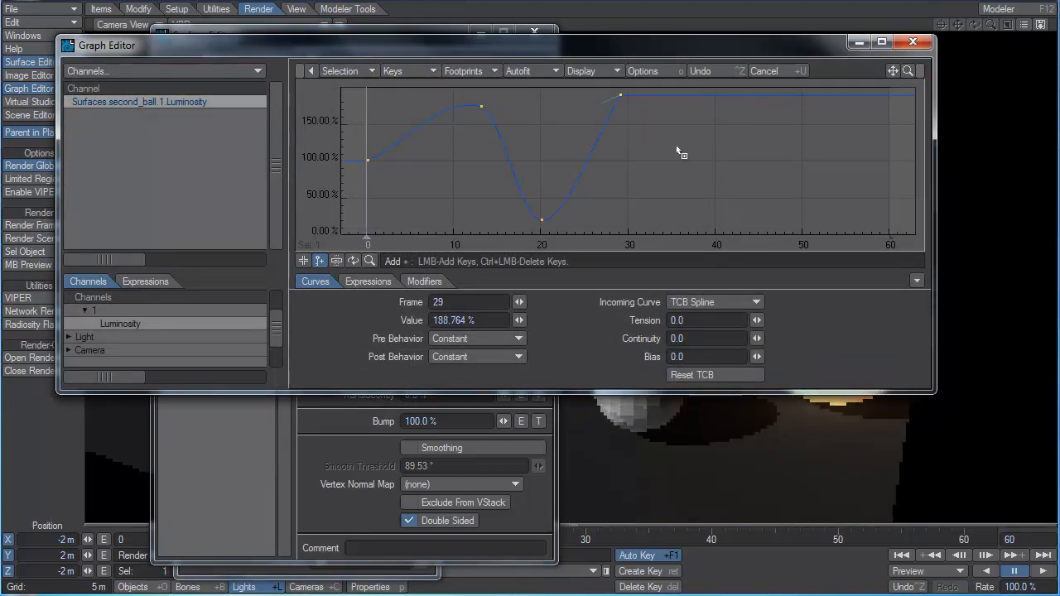
{"action": "left_click", "coordinate": [717, 172]}
{"action": "left_click", "coordinate": [813, 109]}
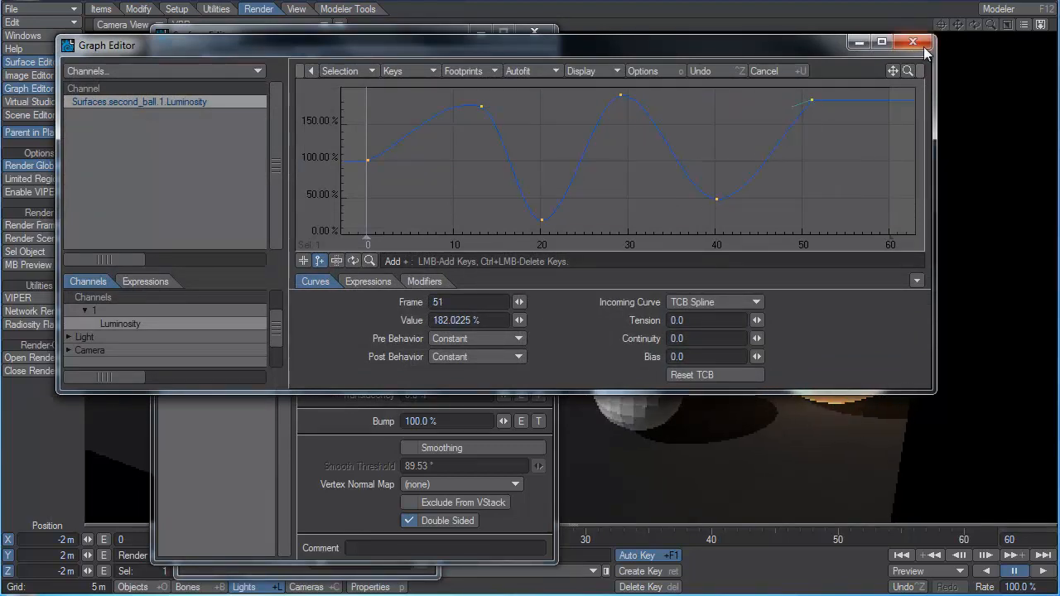
{"action": "left_click", "coordinate": [913, 41]}
Close the open settings windows and preview the animated luminosity by playing and scrubbing the timeline.
{"action": "left_click_drag", "start_coordinate": [442, 31], "coordinate": [354, 31]}
{"action": "left_click", "coordinate": [417, 93]}
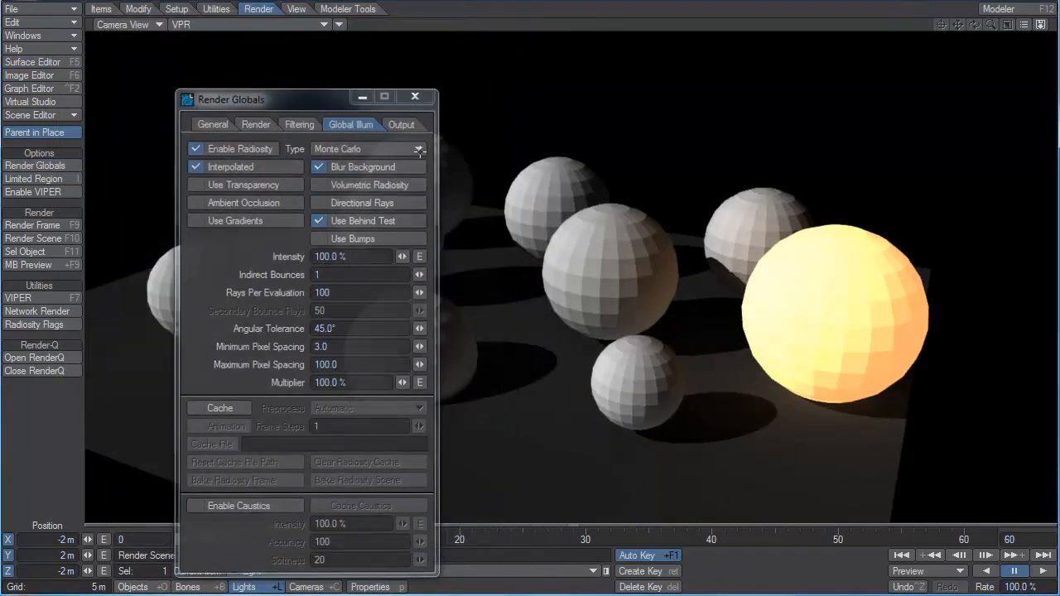
{"action": "left_click_drag", "start_coordinate": [209, 549], "coordinate": [246, 543]}
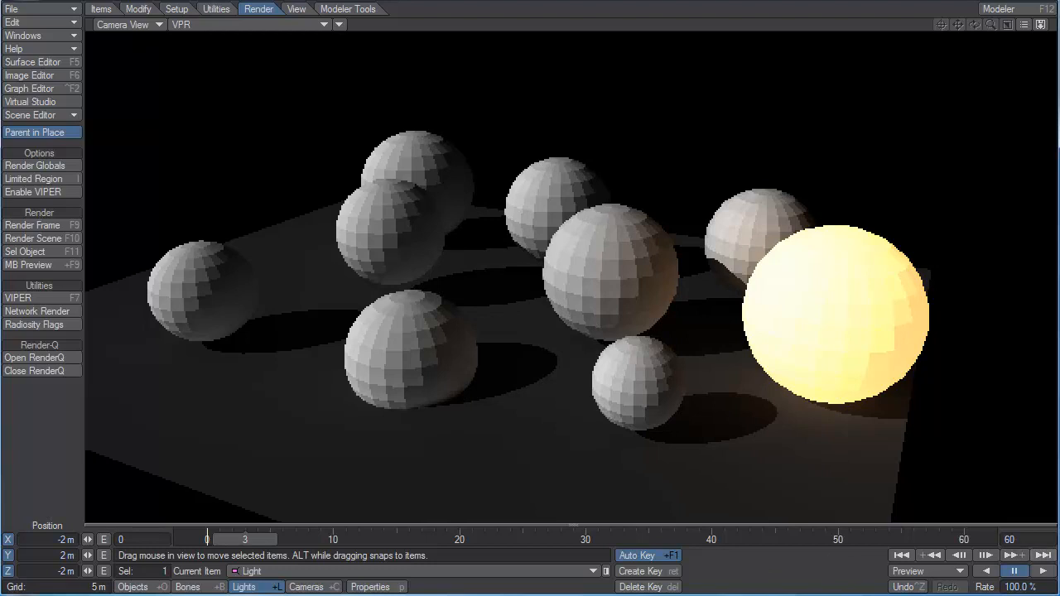
{"action": "left_click", "coordinate": [1043, 571]}
{"action": "left_click", "coordinate": [1021, 571]}
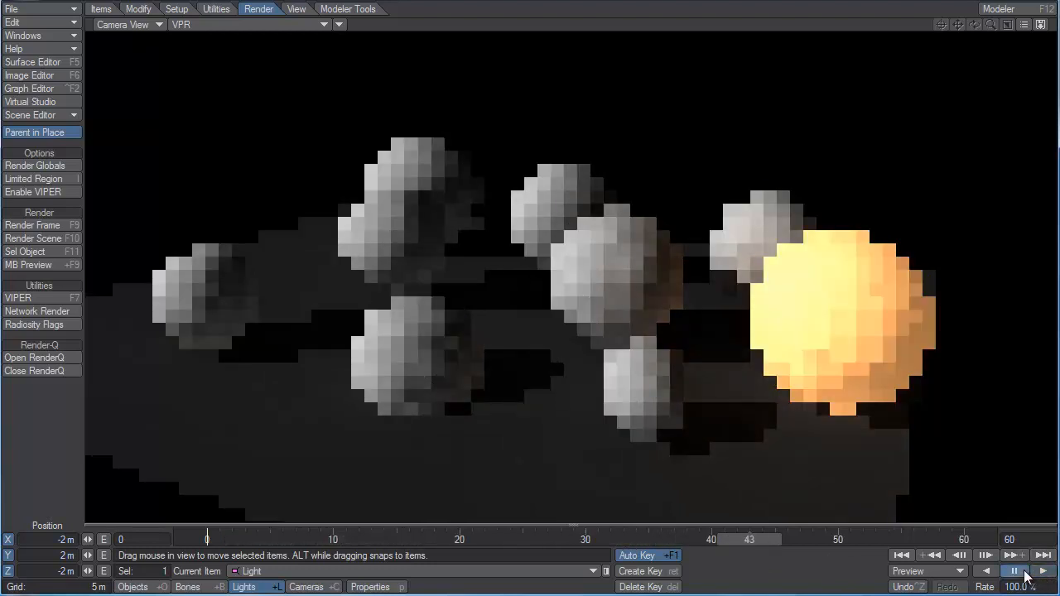
{"action": "left_click_drag", "start_coordinate": [752, 544], "coordinate": [792, 544]}
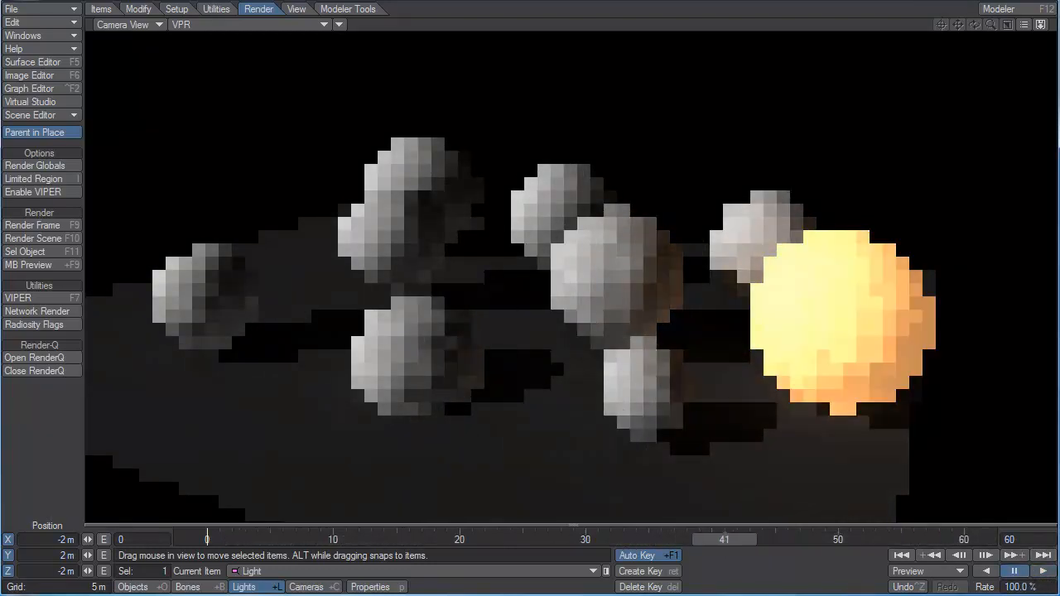
Remove the luminosity envelope from second_ball's surface and add a luminosity texture with layer type Procedural Texture.
{"action": "key", "text": "F5"}
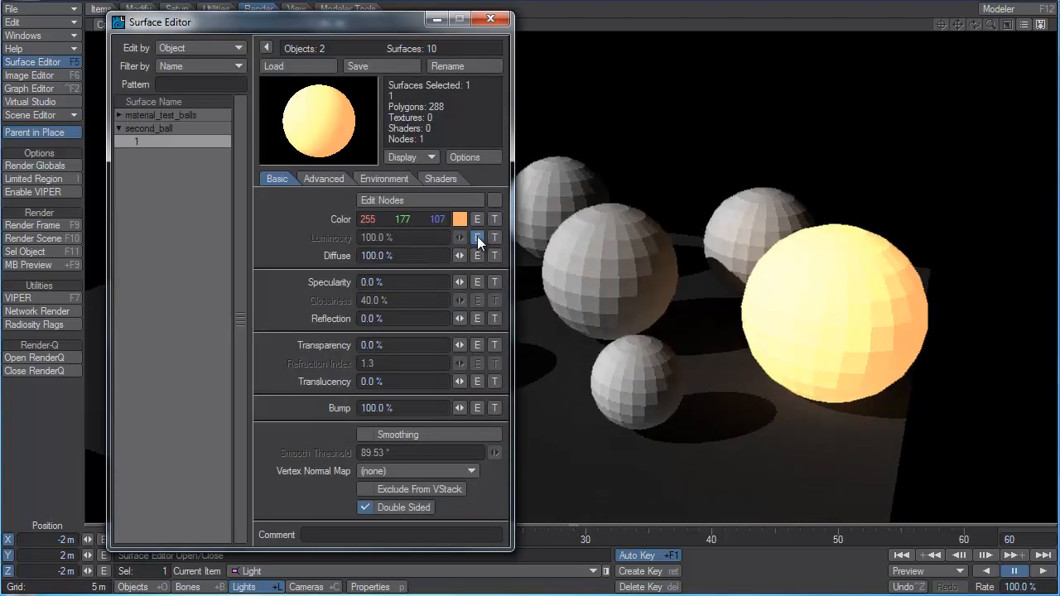
{"action": "left_click", "coordinate": [477, 236], "text": "shift"}
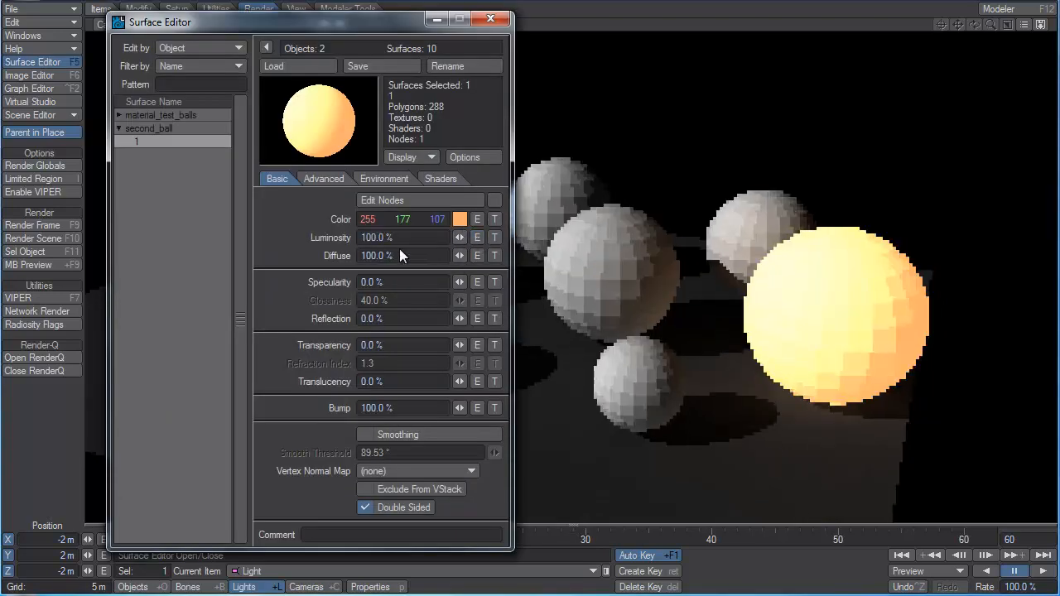
{"action": "left_click", "coordinate": [494, 237]}
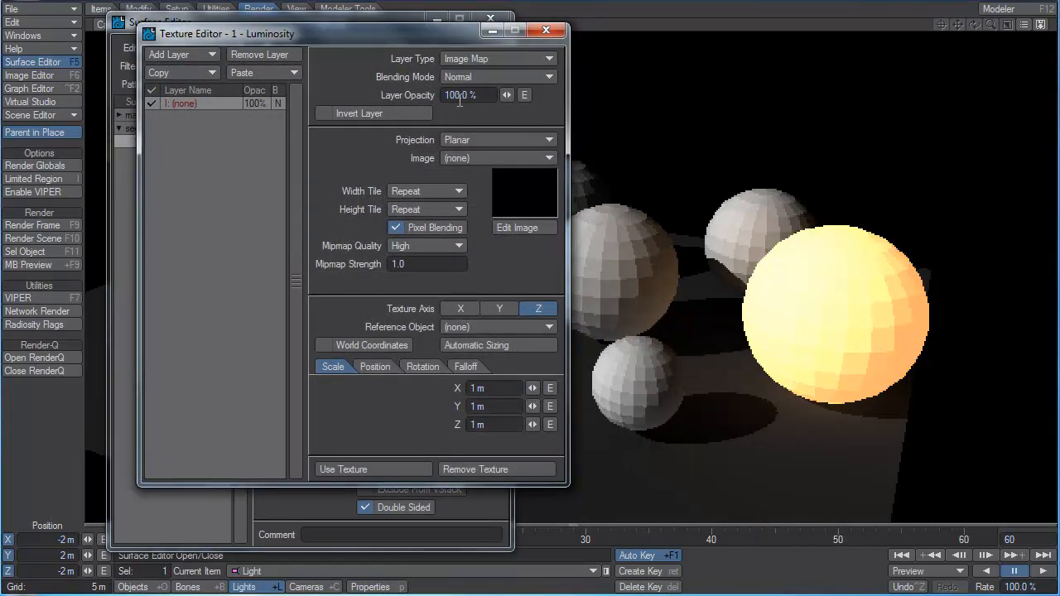
{"action": "left_click", "coordinate": [485, 58]}
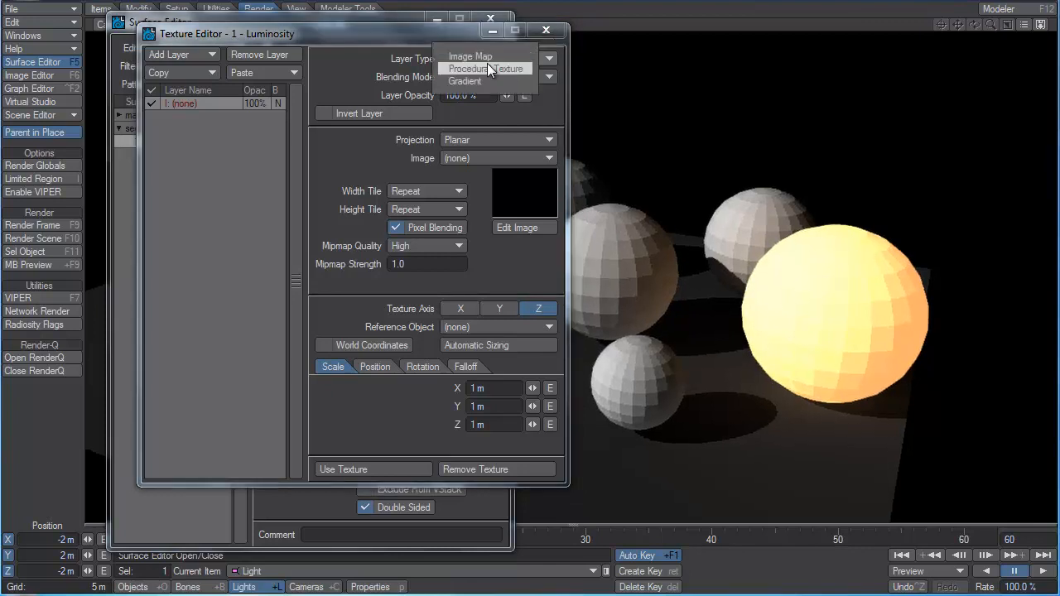
{"action": "left_click", "coordinate": [487, 69]}
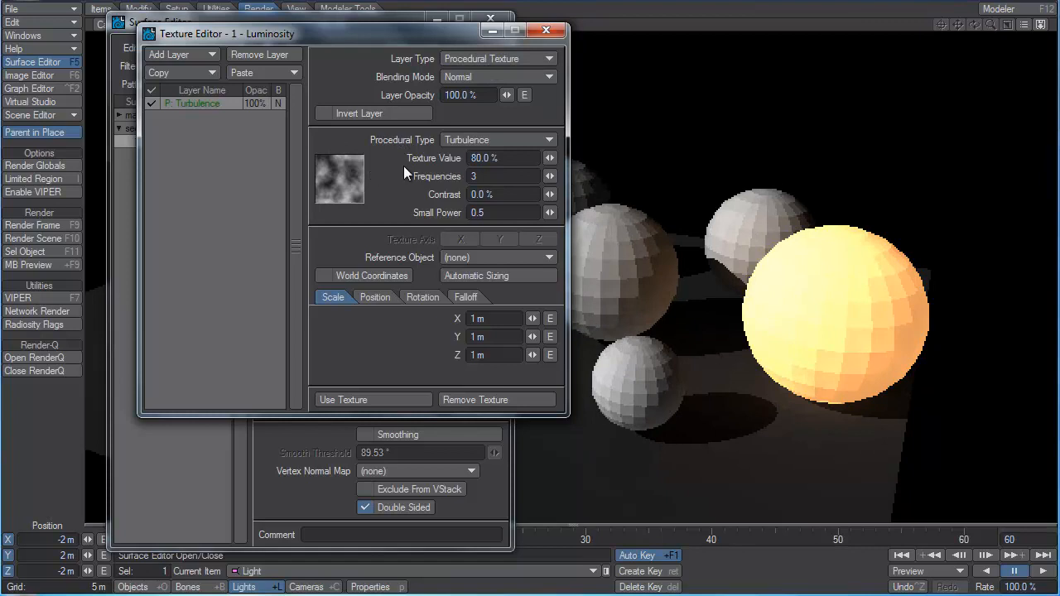
Scale the Turbulence luminosity texture to 100 mm on the X, Y and Z axes.
{"action": "left_click", "coordinate": [491, 319]}
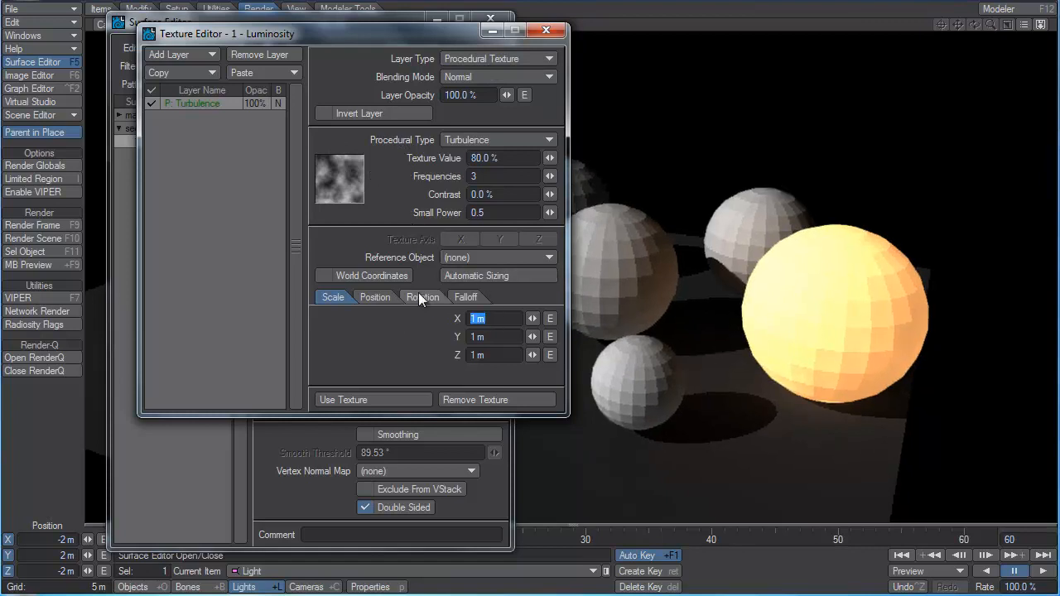
{"action": "type", "text": "100mm"}
{"action": "key", "text": "Tab"}
{"action": "type", "text": "100mm"}
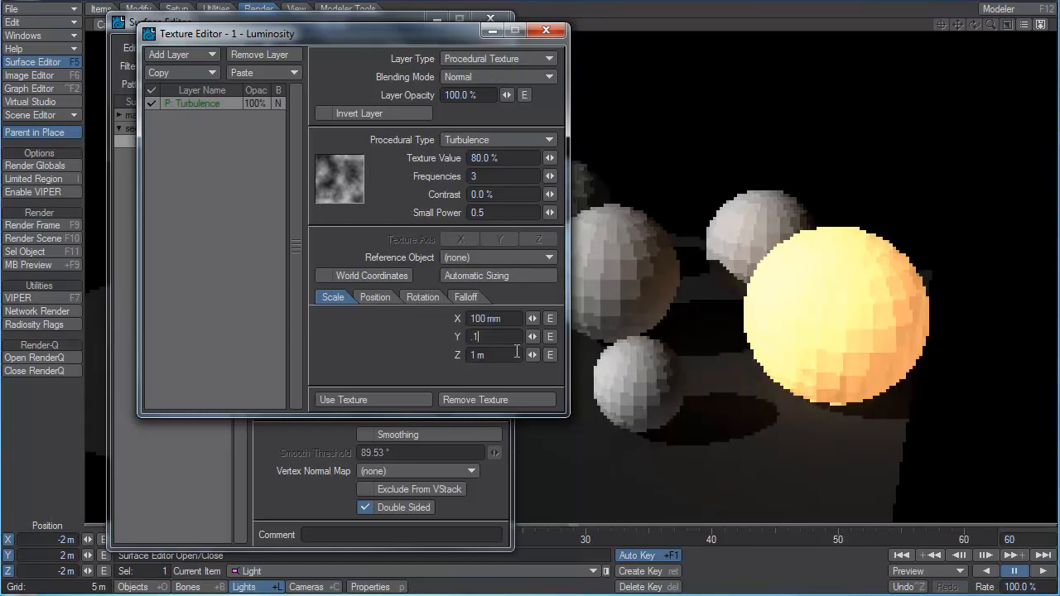
{"action": "key", "text": "Tab"}
{"action": "type", "text": ".1"}
{"action": "key", "text": "Return"}
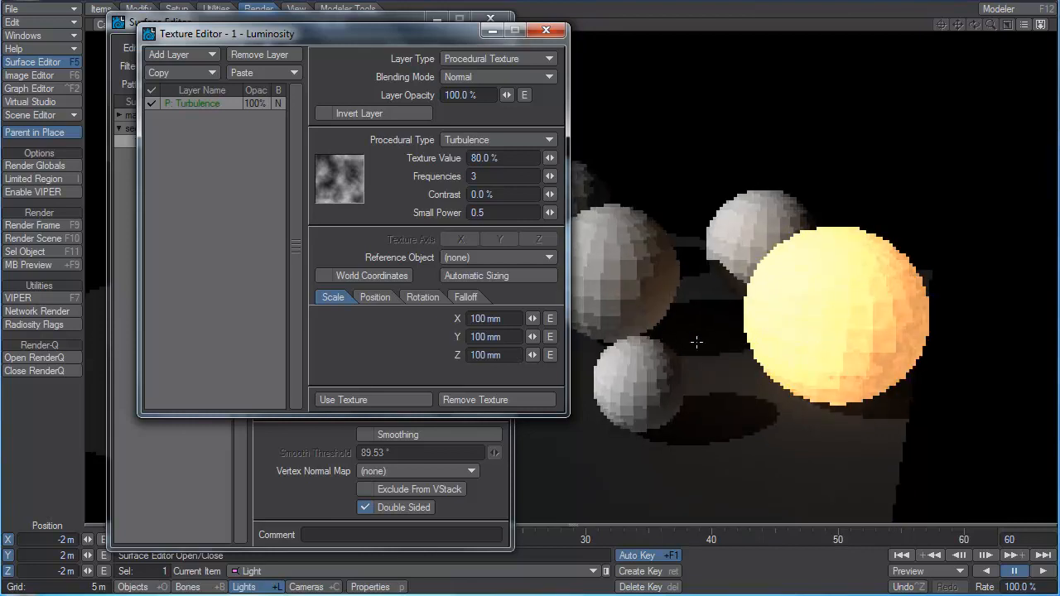
Enable smoothing on second_ball's surface and set the Turbulence luminosity texture's contrast to 100% and texture value to 32%.
{"action": "left_click", "coordinate": [395, 432]}
{"action": "left_click", "coordinate": [374, 400]}
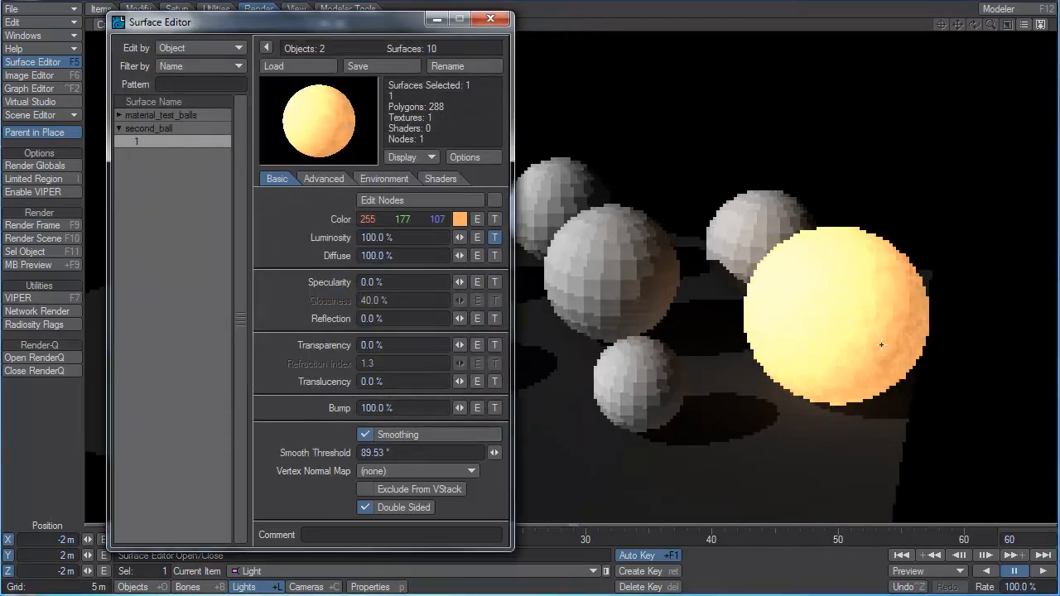
{"action": "left_click", "coordinate": [496, 238]}
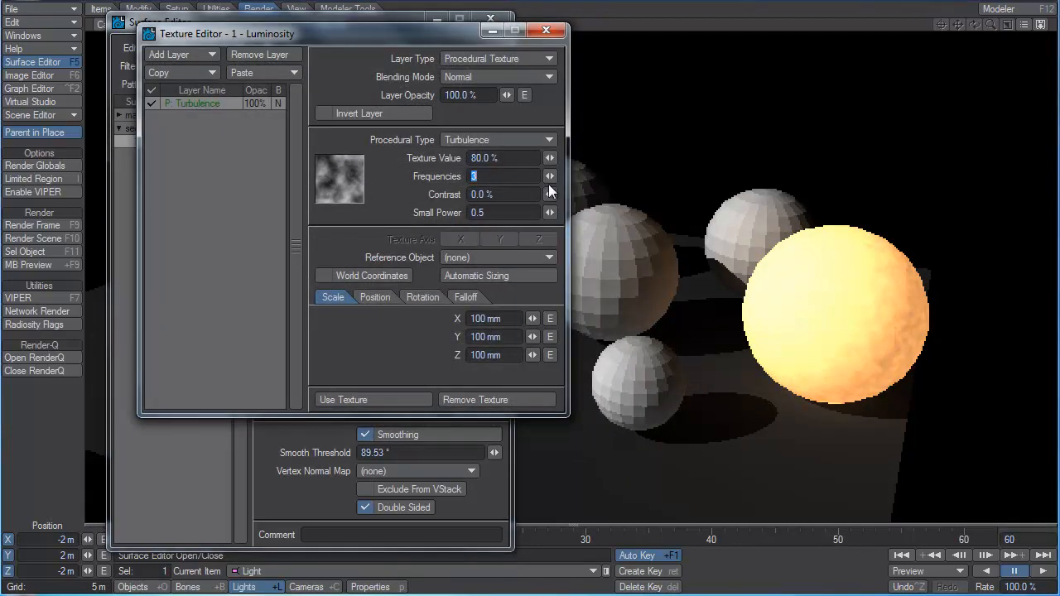
{"action": "left_click_drag", "start_coordinate": [549, 195], "coordinate": [549, 207]}
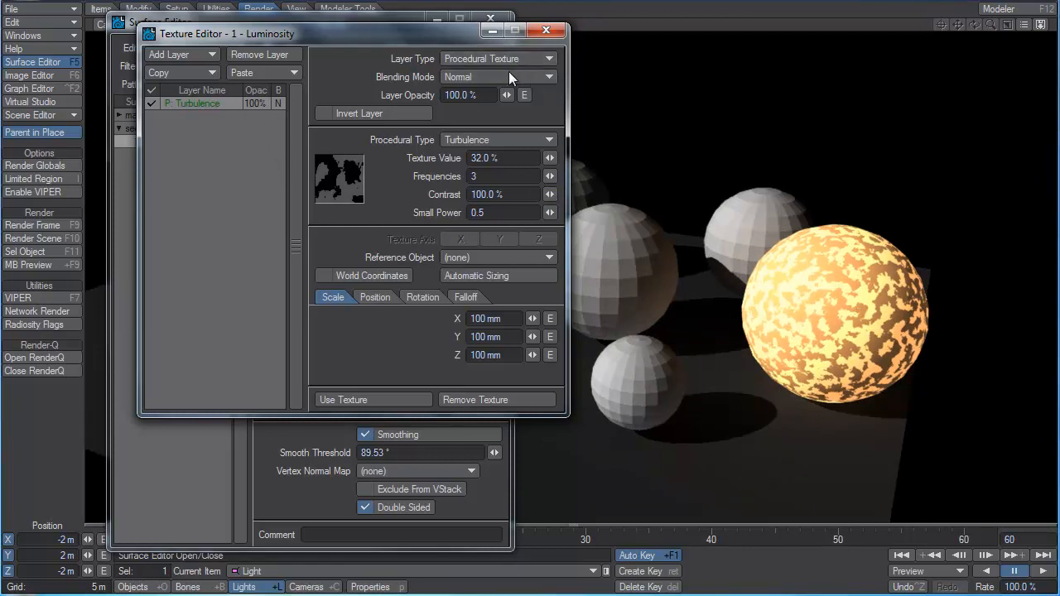
Try the Veins and Dented procedural types on second_ball's luminosity texture and compare them on the ball.
{"action": "left_click", "coordinate": [496, 138]}
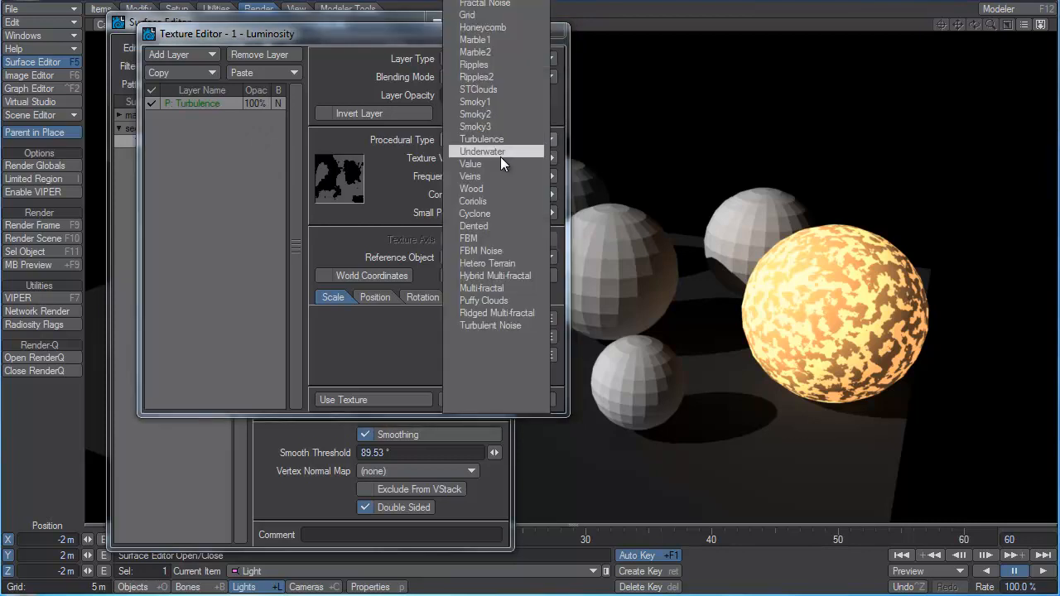
{"action": "left_click", "coordinate": [500, 171]}
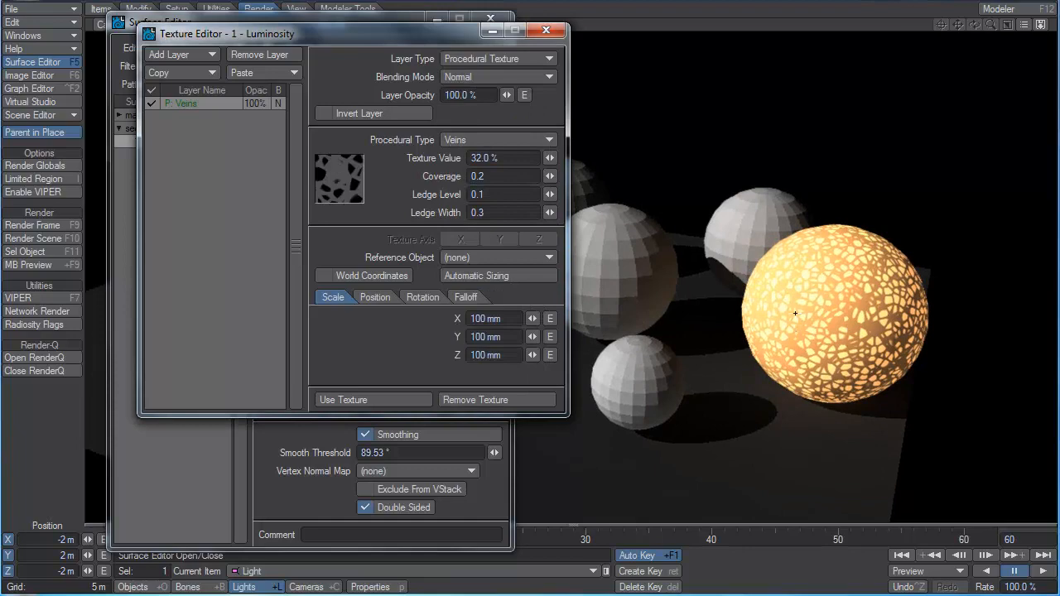
{"action": "left_click", "coordinate": [481, 141]}
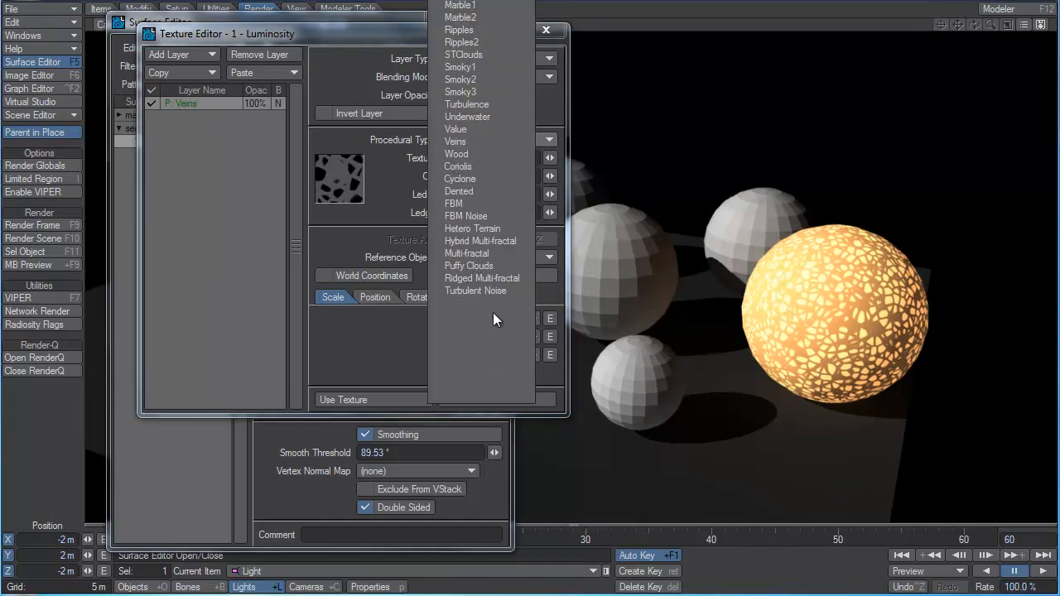
{"action": "left_click", "coordinate": [497, 191]}
{"action": "left_click", "coordinate": [546, 30]}
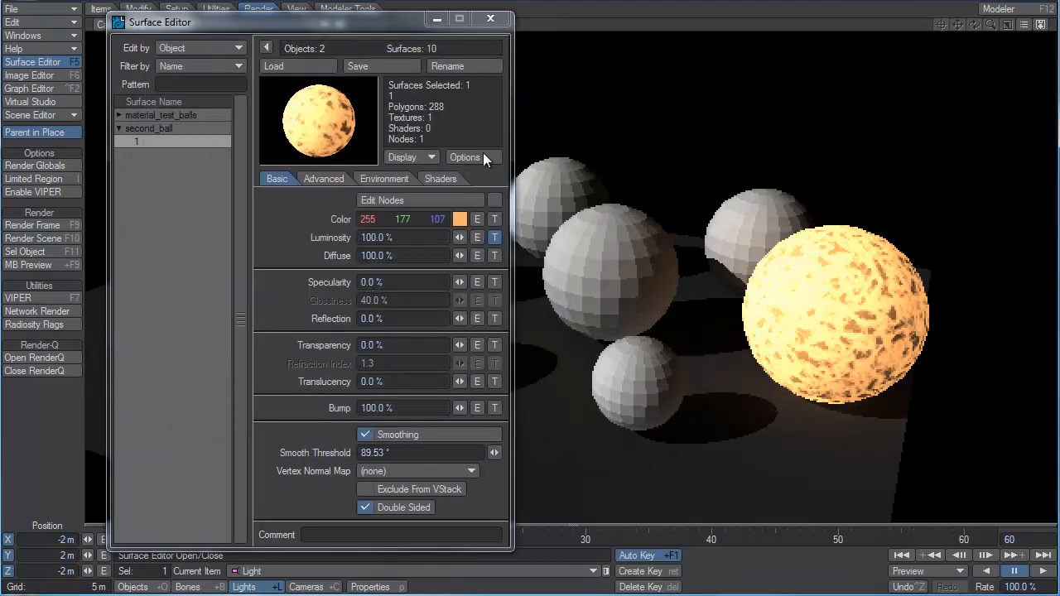
{"action": "left_click", "coordinate": [495, 239]}
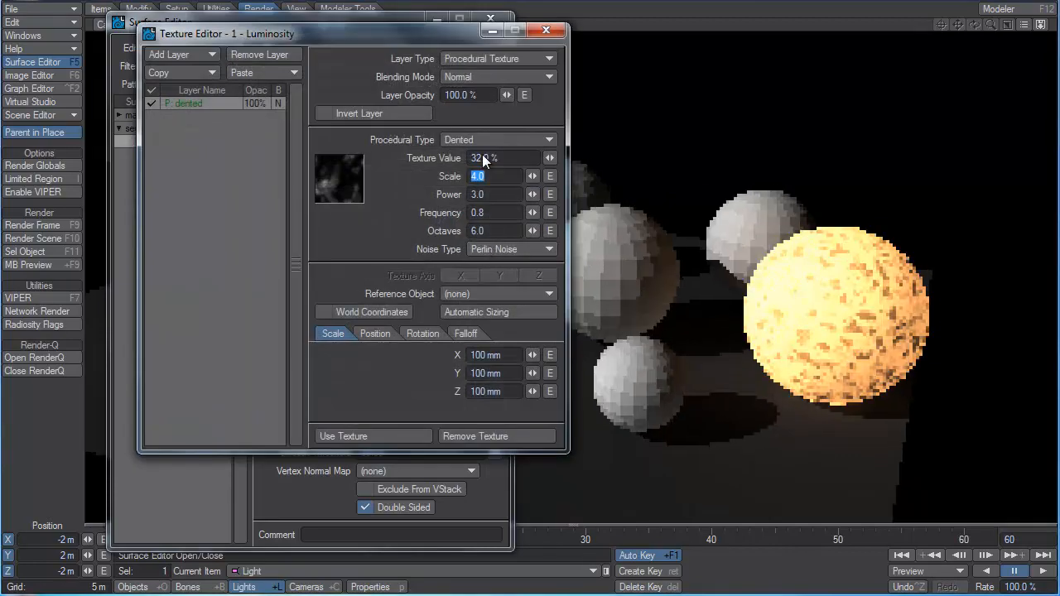
Try a Gradient layer type for the luminosity texture, and remove the texture from second_ball's surface.
{"action": "left_click", "coordinate": [508, 63]}
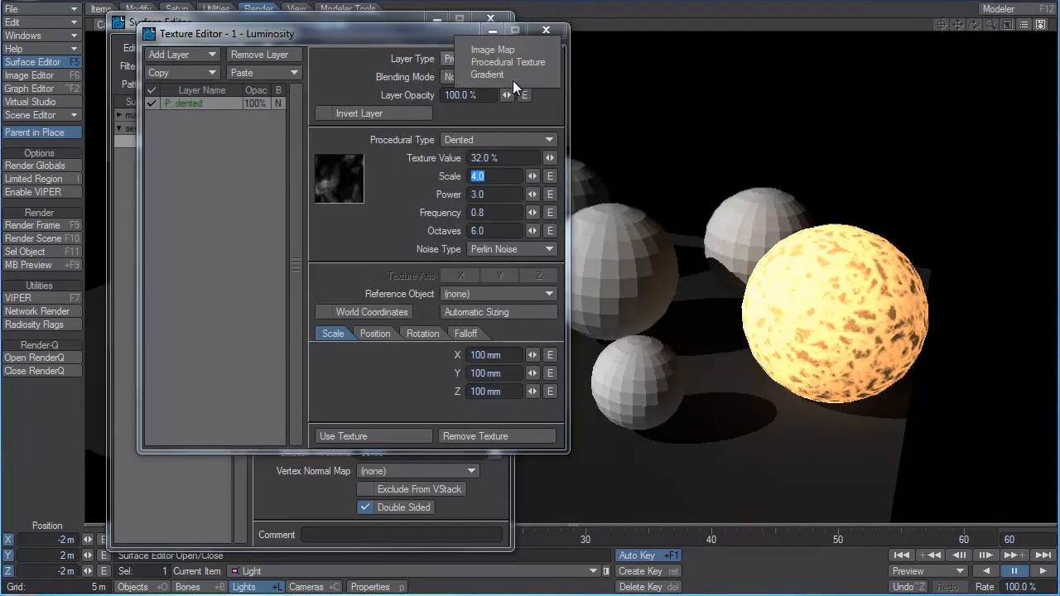
{"action": "left_click", "coordinate": [508, 75]}
{"action": "left_click", "coordinate": [546, 29]}
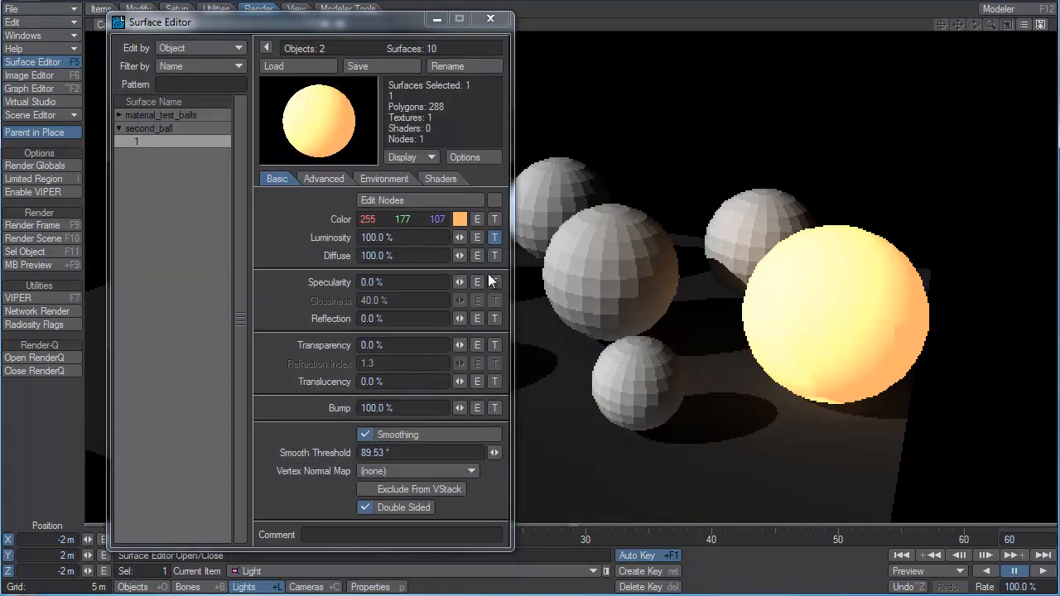
{"action": "left_click", "coordinate": [497, 239], "text": "shift"}
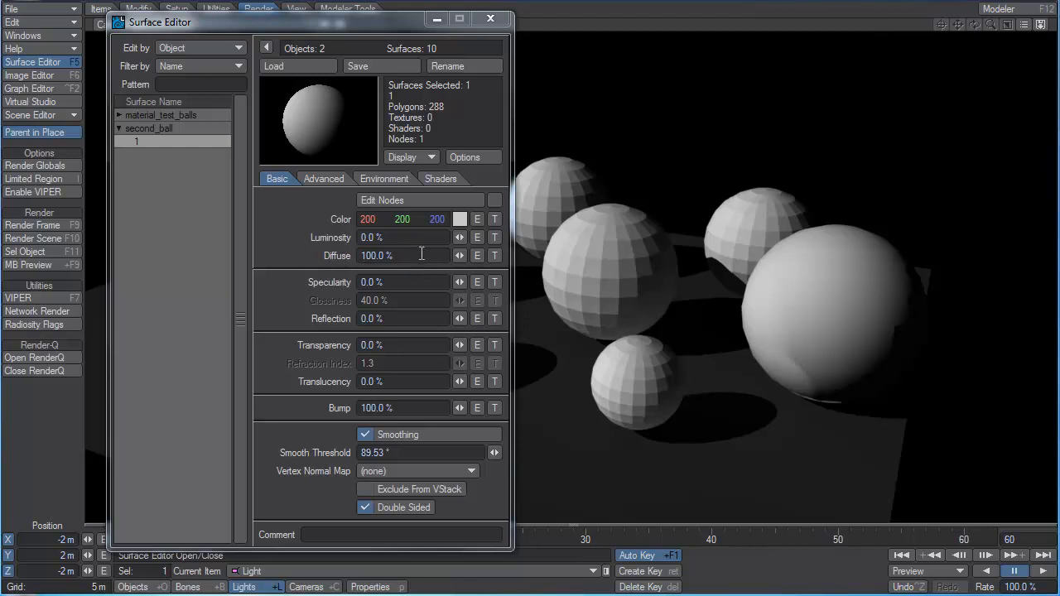
Set second_ball's surface color to white (255, 255, 255).
{"action": "left_click_drag", "start_coordinate": [400, 255], "coordinate": [321, 260]}
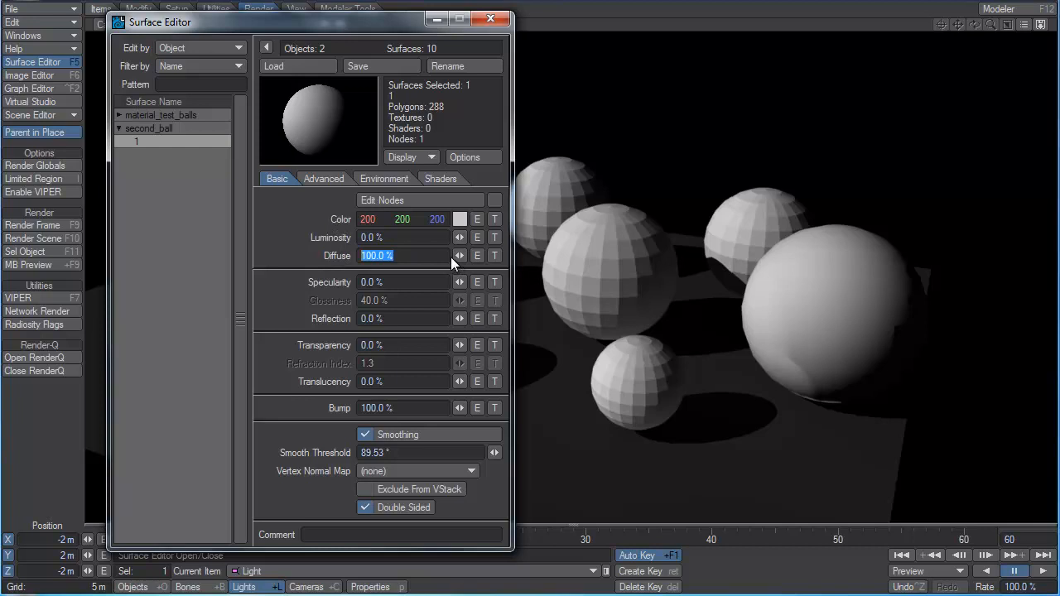
{"action": "left_click", "coordinate": [401, 256]}
{"action": "left_click_drag", "start_coordinate": [364, 219], "coordinate": [459, 220]}
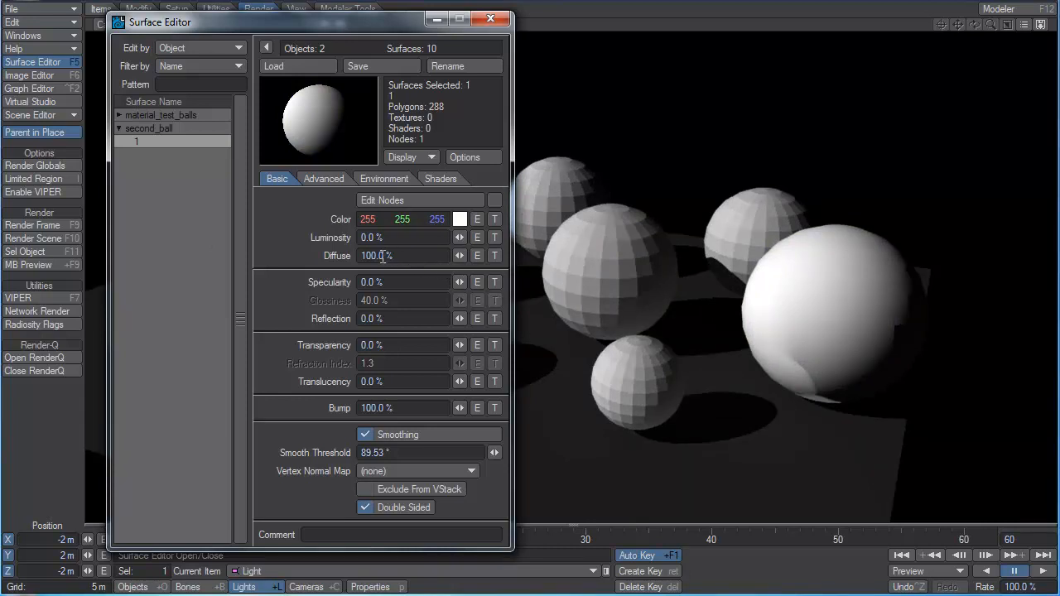
Try a diffuse value of 50% on the white second_ball surface and return it to 100%.
{"action": "left_click_drag", "start_coordinate": [418, 256], "coordinate": [281, 258]}
{"action": "type", "text": "50"}
{"action": "key", "text": "Tab"}
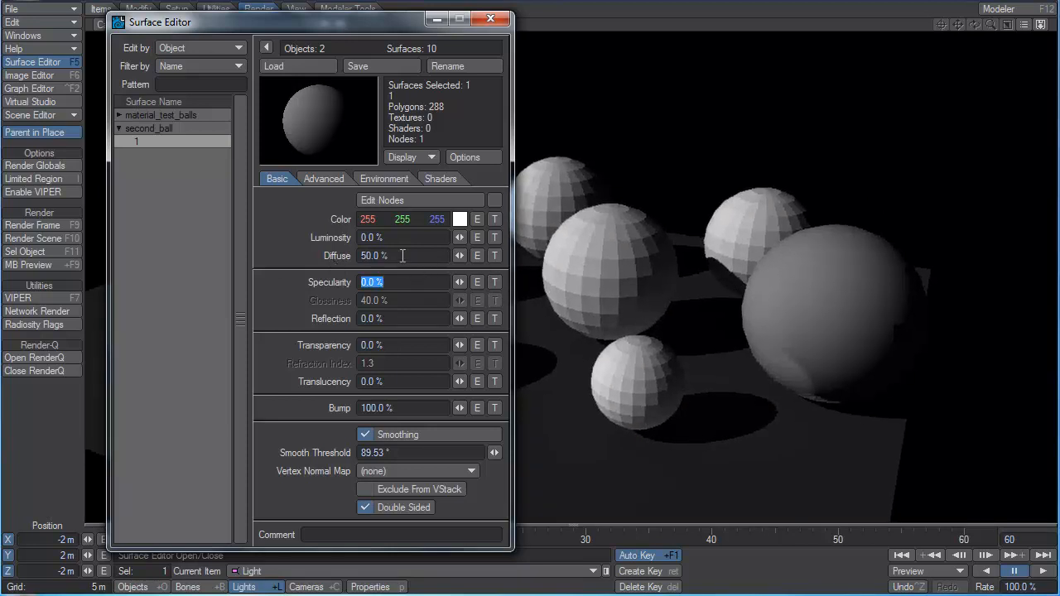
{"action": "left_click_drag", "start_coordinate": [458, 257], "coordinate": [501, 258]}
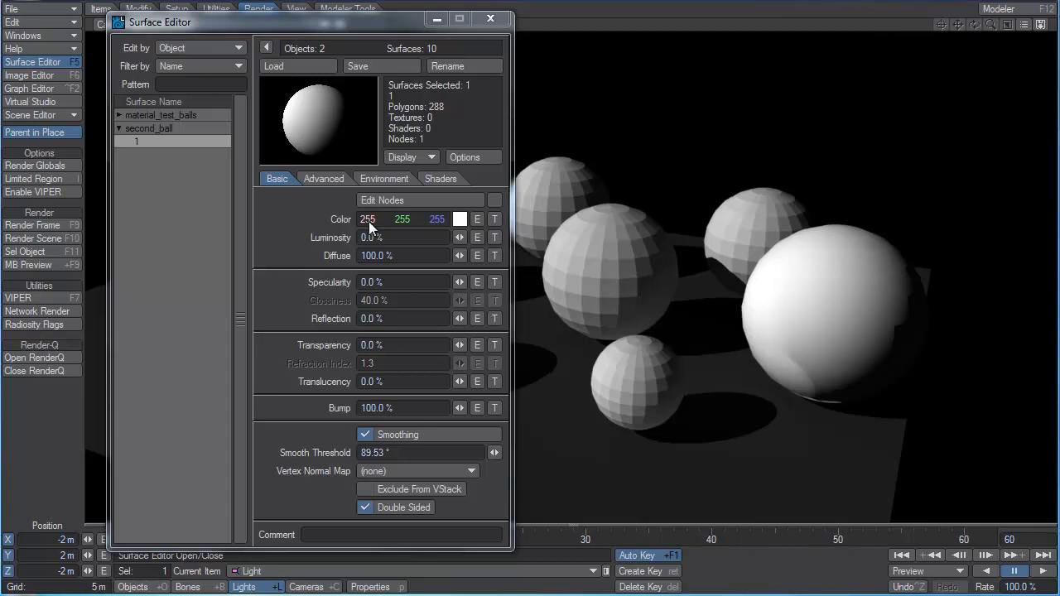
Try a gray surface color of 127, 127, 127 on second_ball and restore white in HSV with a value of 255.
{"action": "left_click_drag", "start_coordinate": [368, 221], "coordinate": [328, 220]}
{"action": "right_click", "coordinate": [412, 220]}
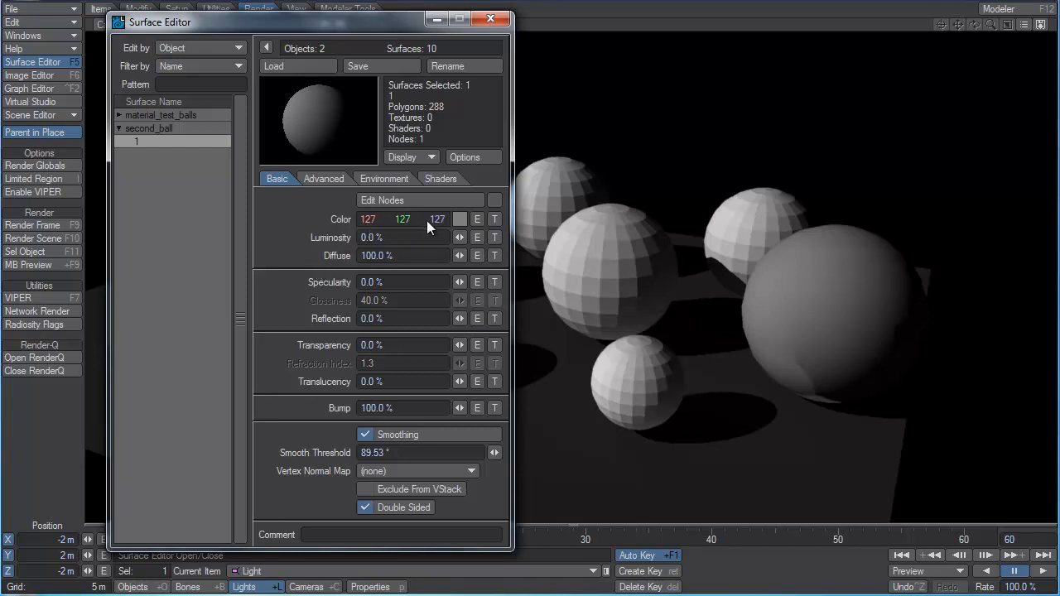
{"action": "left_click", "coordinate": [401, 258]}
{"action": "double_click", "coordinate": [400, 256]}
{"action": "right_click", "coordinate": [427, 220]}
{"action": "left_click_drag", "start_coordinate": [431, 220], "coordinate": [195, 231]}
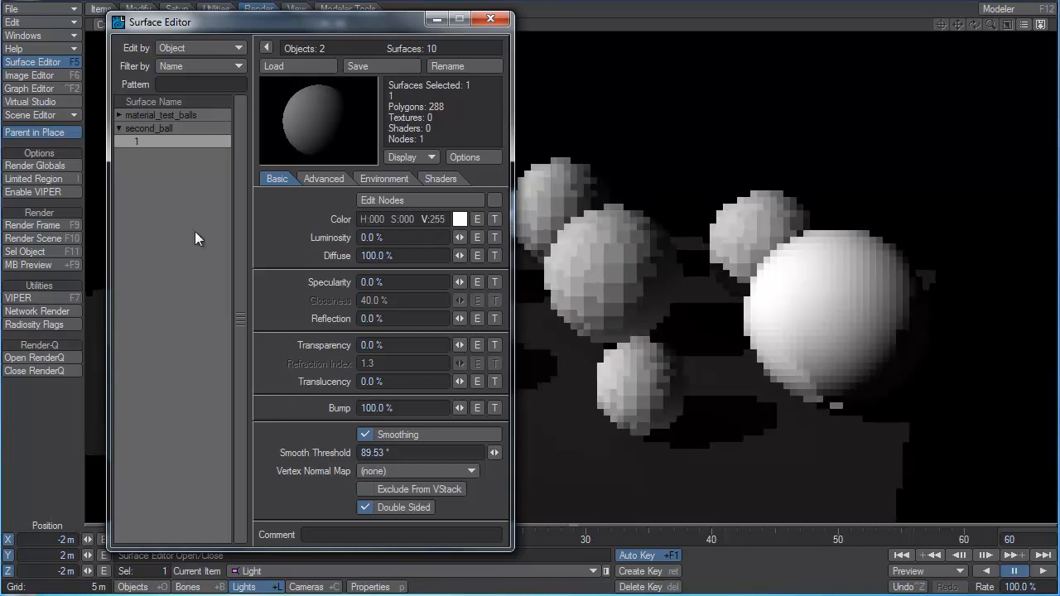
Switch the color values back to RGB and try lowering second_ball's diffuse to 75% and 24.5%.
{"action": "mouse_move", "coordinate": [459, 255]}
{"action": "left_mouse_down"}
{"action": "mouse_move", "coordinate": [419, 255]}
{"action": "mouse_move", "coordinate": [460, 255]}
{"action": "left_mouse_up"}
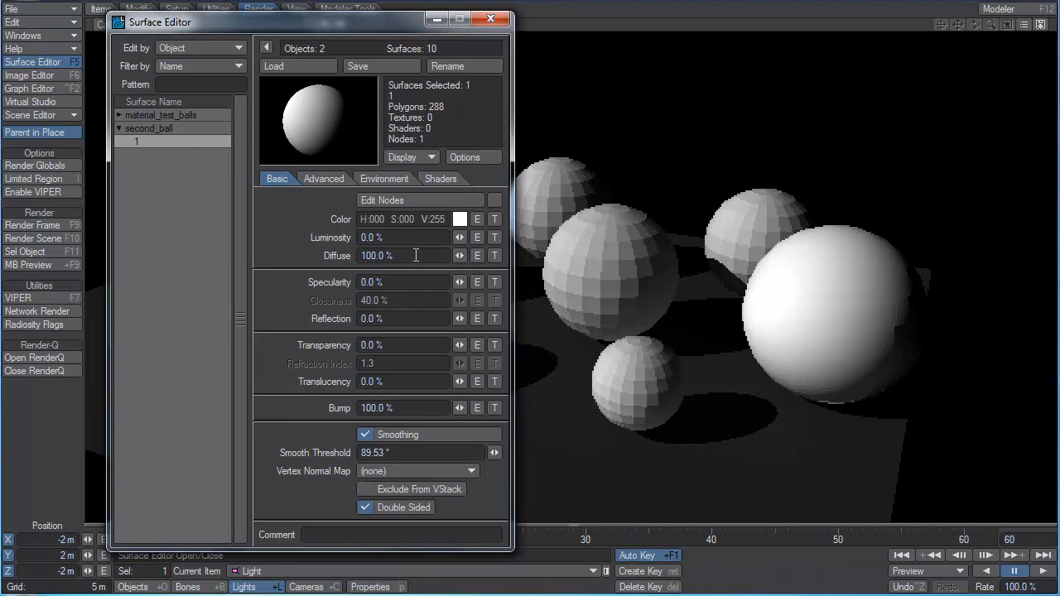
{"action": "right_click", "coordinate": [410, 224]}
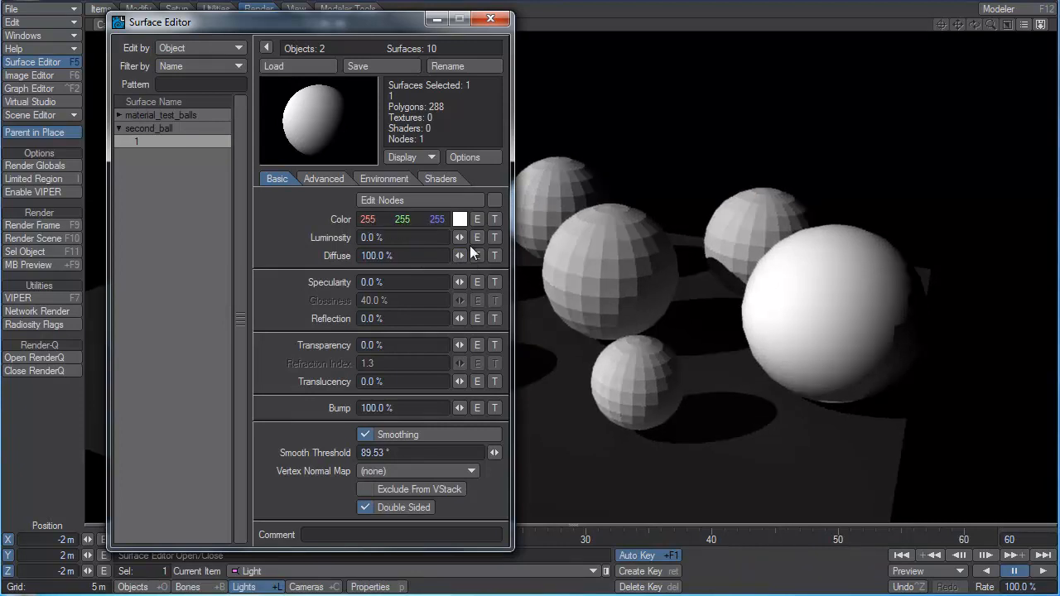
{"action": "left_click_drag", "start_coordinate": [461, 255], "coordinate": [440, 255]}
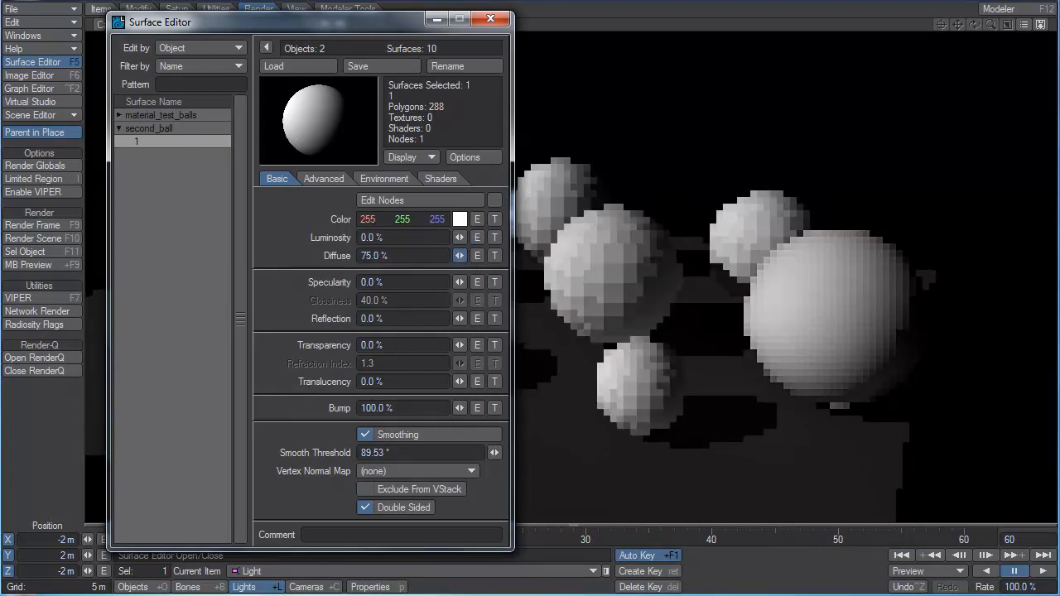
{"action": "left_click_drag", "start_coordinate": [462, 255], "coordinate": [401, 255]}
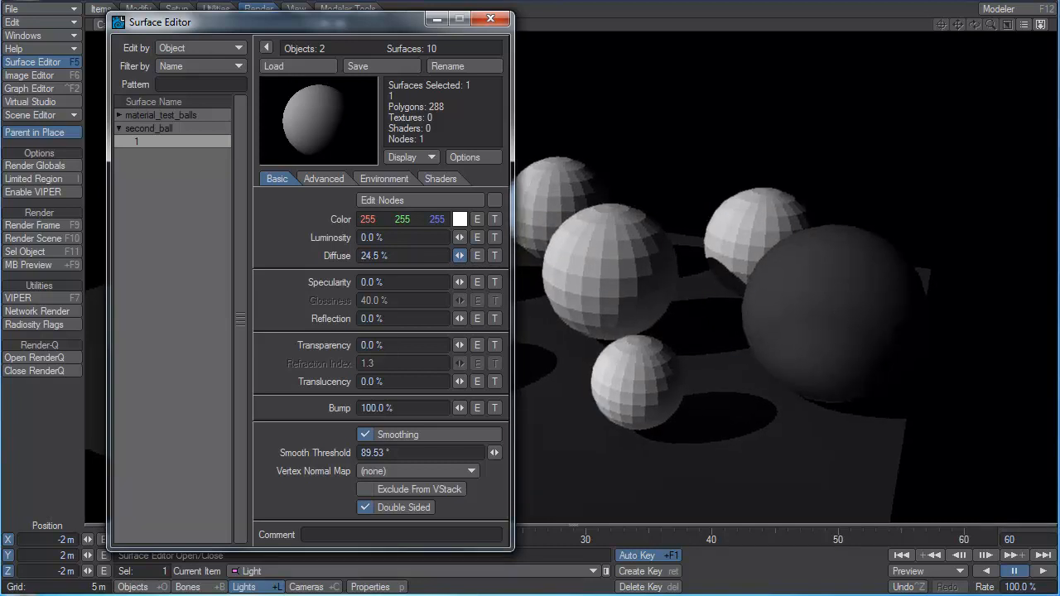
Set second_ball's diffuse to 50%.
{"action": "left_click_drag", "start_coordinate": [401, 255], "coordinate": [241, 258]}
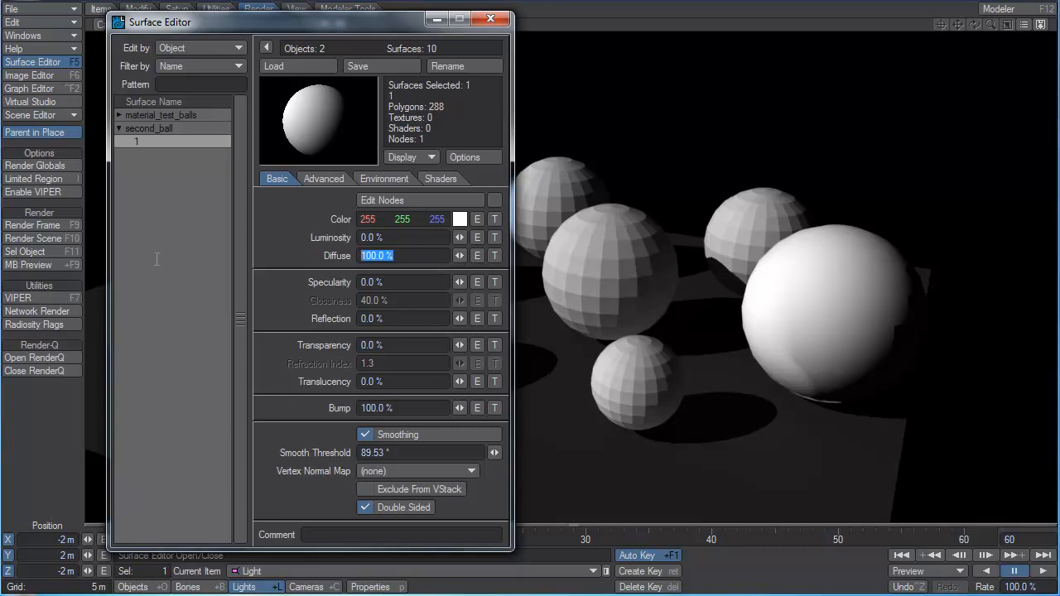
{"action": "type", "text": "50"}
{"action": "key", "text": "Tab"}
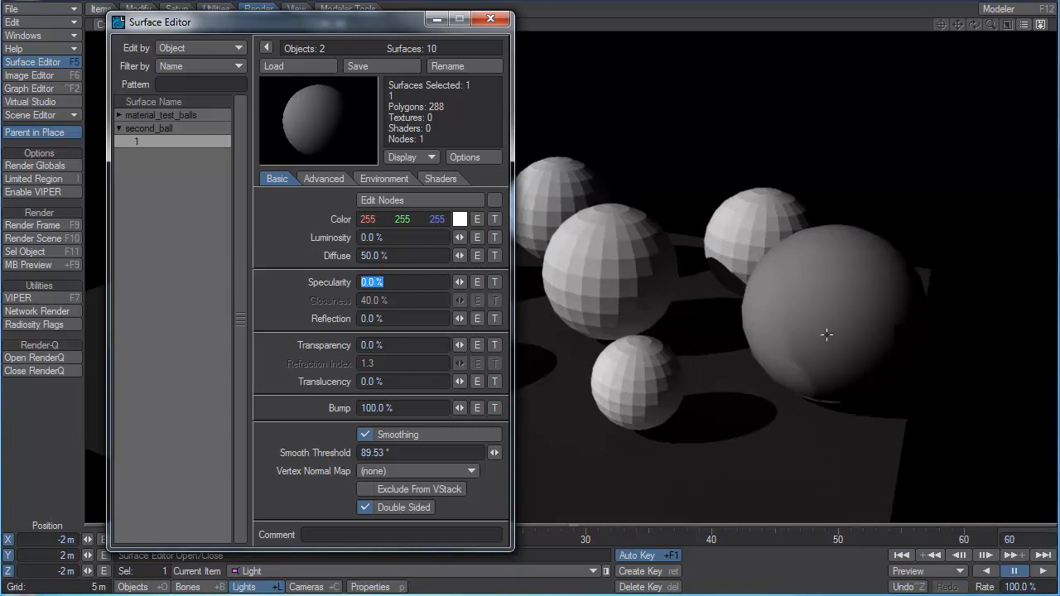
Return second_ball's diffuse to 100% and darken its surface color in HSV to a value of 127.
{"action": "left_click", "coordinate": [387, 257]}
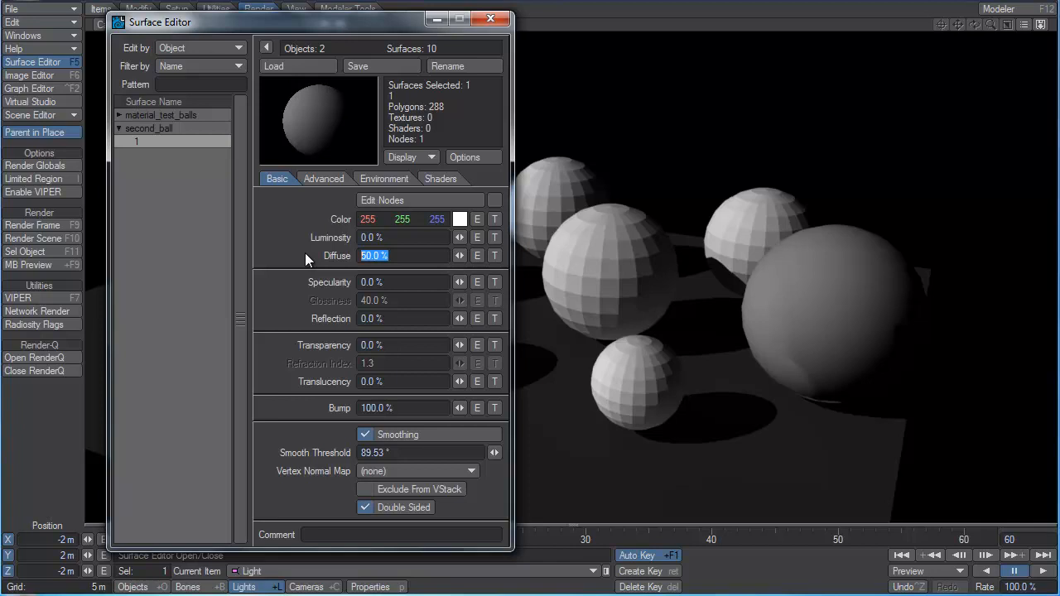
{"action": "left_click", "coordinate": [315, 221]}
{"action": "left_click_drag", "start_coordinate": [460, 256], "coordinate": [497, 256]}
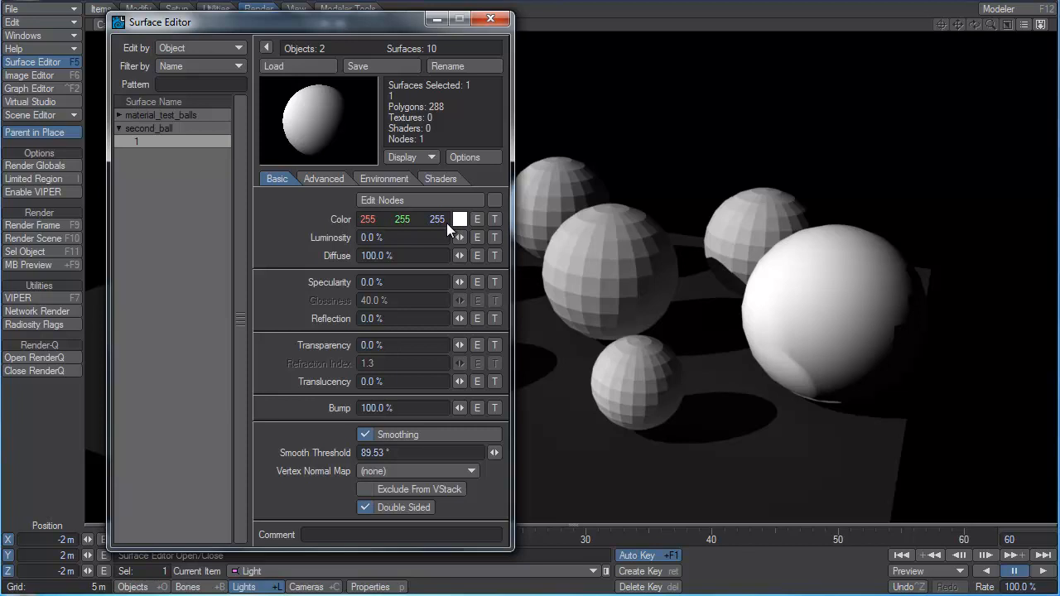
{"action": "left_click_drag", "start_coordinate": [444, 256], "coordinate": [312, 264]}
{"action": "mouse_move", "coordinate": [459, 256]}
{"action": "left_mouse_down"}
{"action": "mouse_move", "coordinate": [397, 256]}
{"action": "mouse_move", "coordinate": [458, 256]}
{"action": "left_mouse_up"}
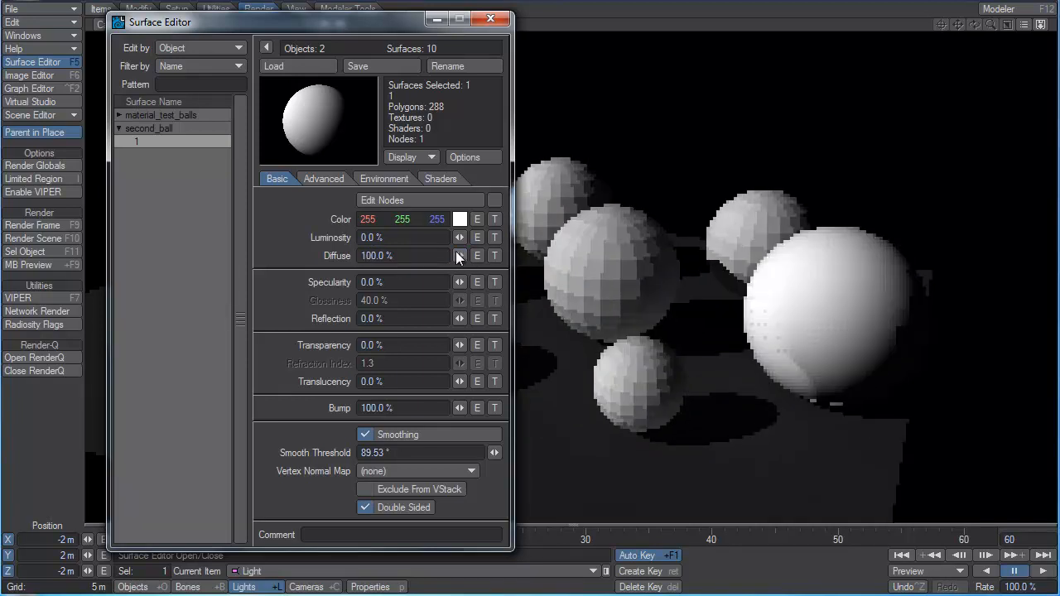
{"action": "right_click", "coordinate": [401, 221]}
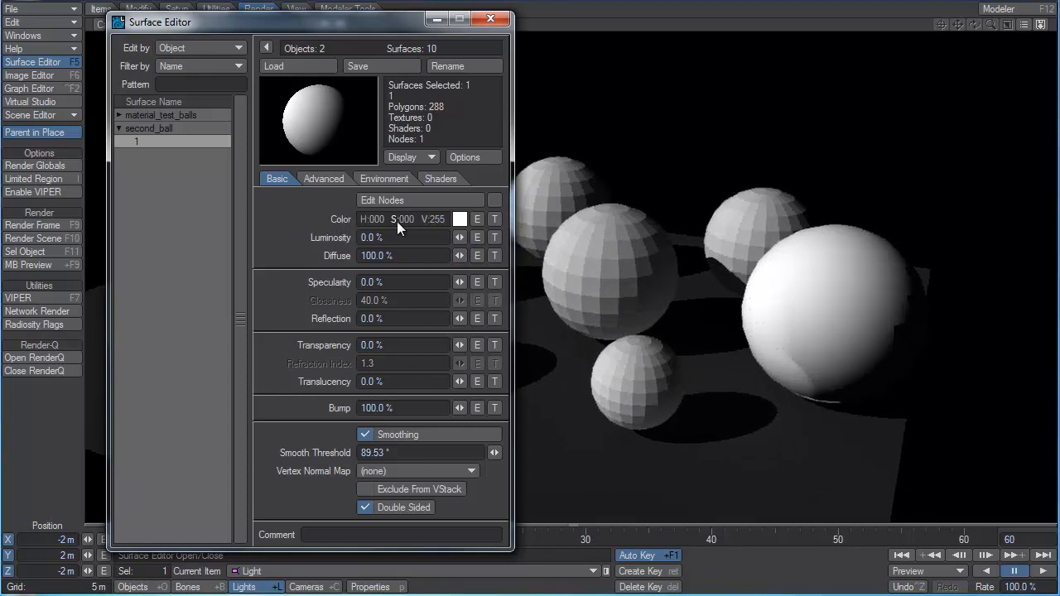
{"action": "left_click_drag", "start_coordinate": [439, 220], "coordinate": [380, 219]}
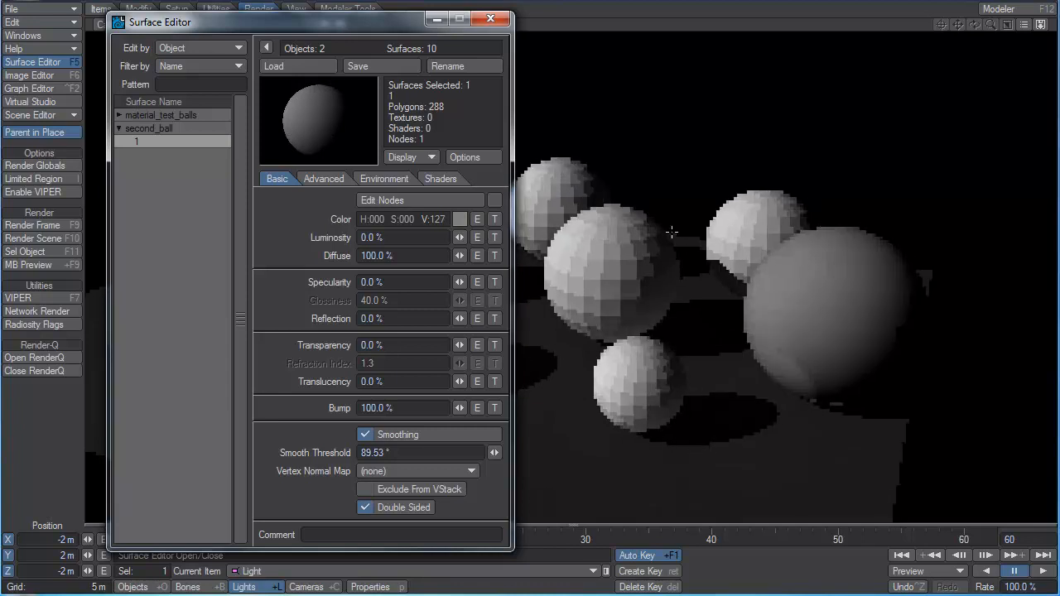
Set the color of surface 8 in material_test_balls to white and show its values in RGB (255, 255, 255).
{"action": "left_click", "coordinate": [118, 115]}
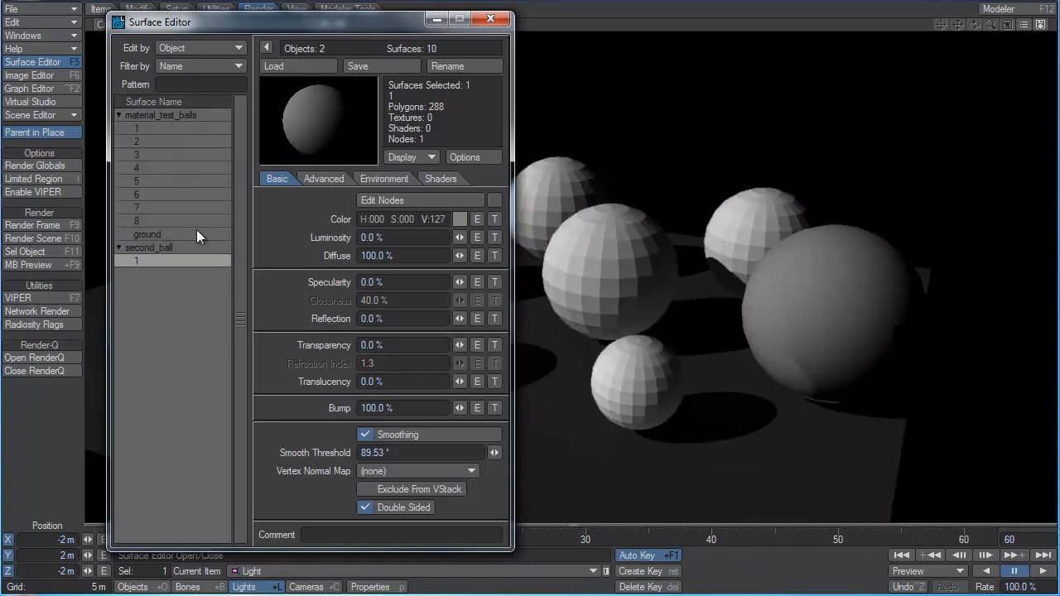
{"action": "left_click", "coordinate": [165, 221]}
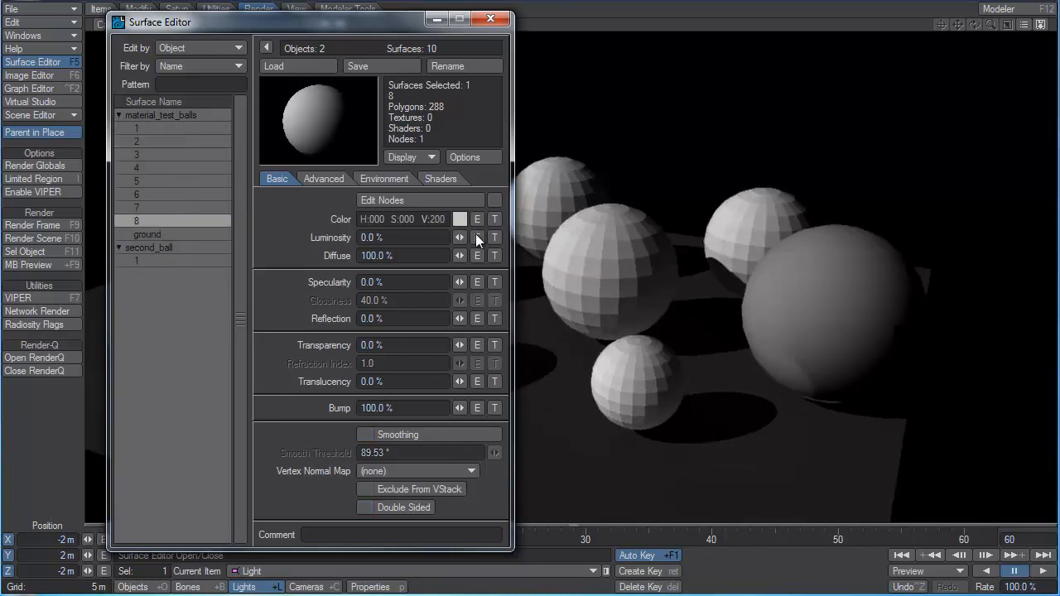
{"action": "mouse_move", "coordinate": [464, 237]}
{"action": "left_mouse_down"}
{"action": "mouse_move", "coordinate": [547, 237]}
{"action": "mouse_move", "coordinate": [464, 237]}
{"action": "left_mouse_up"}
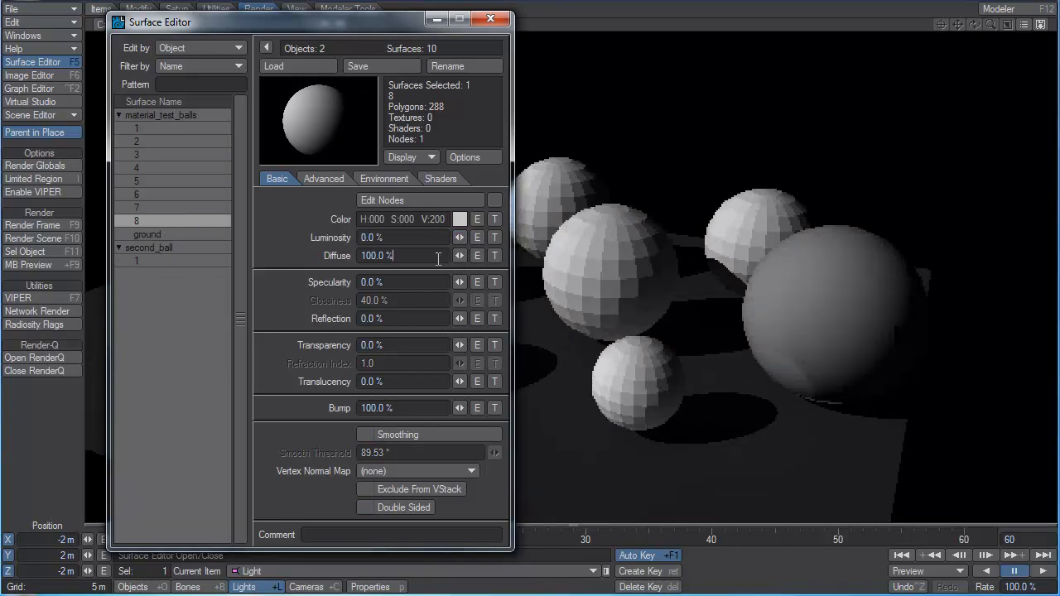
{"action": "left_click", "coordinate": [439, 256]}
{"action": "left_click_drag", "start_coordinate": [437, 220], "coordinate": [489, 219]}
{"action": "right_click", "coordinate": [438, 220]}
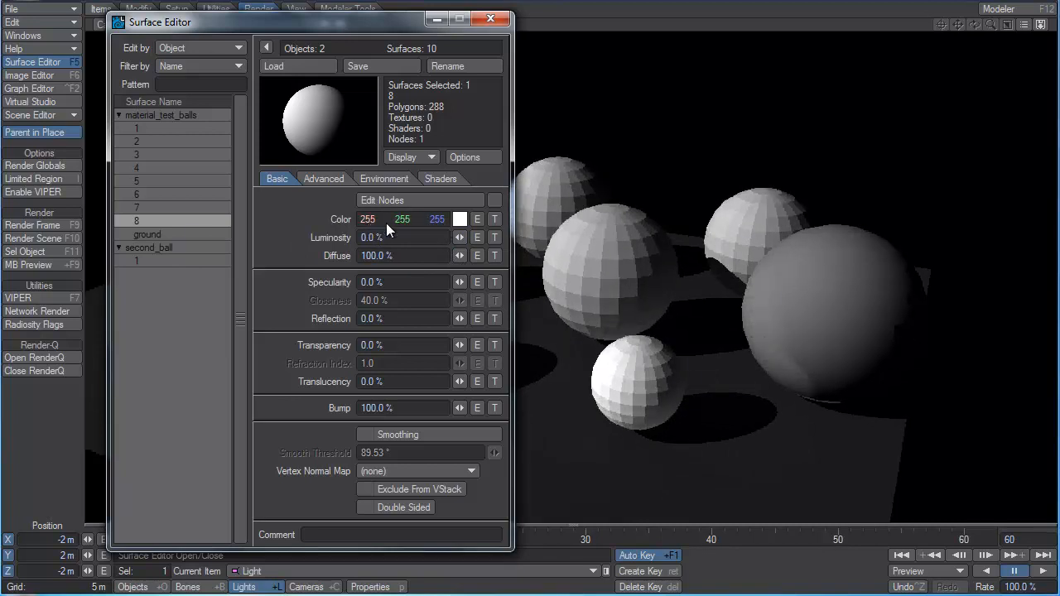
Set the diffuse of surface 8 in material_test_balls to 50% and turn on its smoothing.
{"action": "left_click", "coordinate": [398, 257]}
{"action": "type", "text": "50"}
{"action": "key", "text": "Tab"}
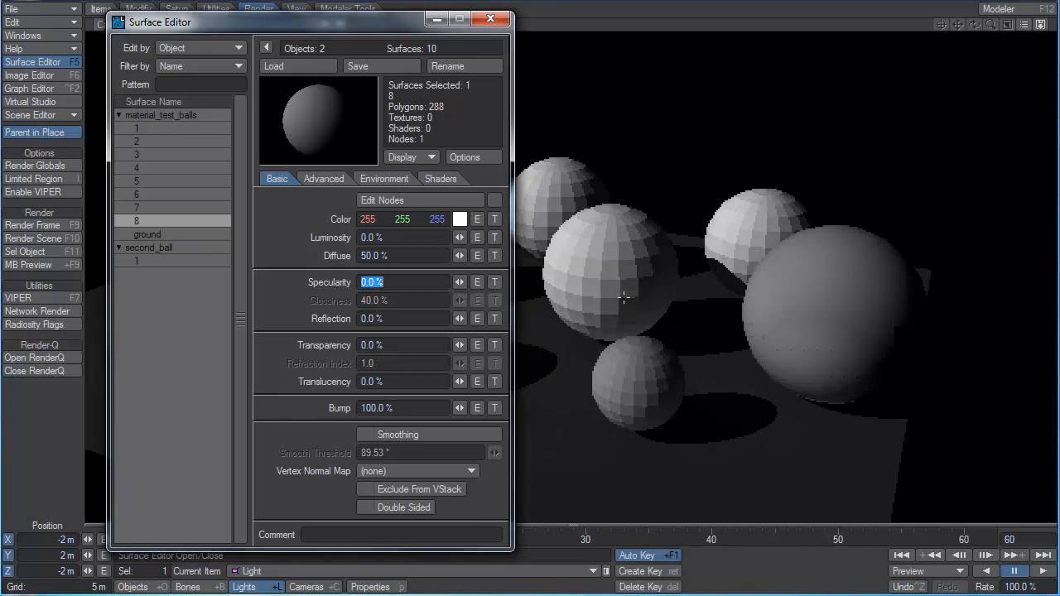
{"action": "left_click", "coordinate": [470, 435]}
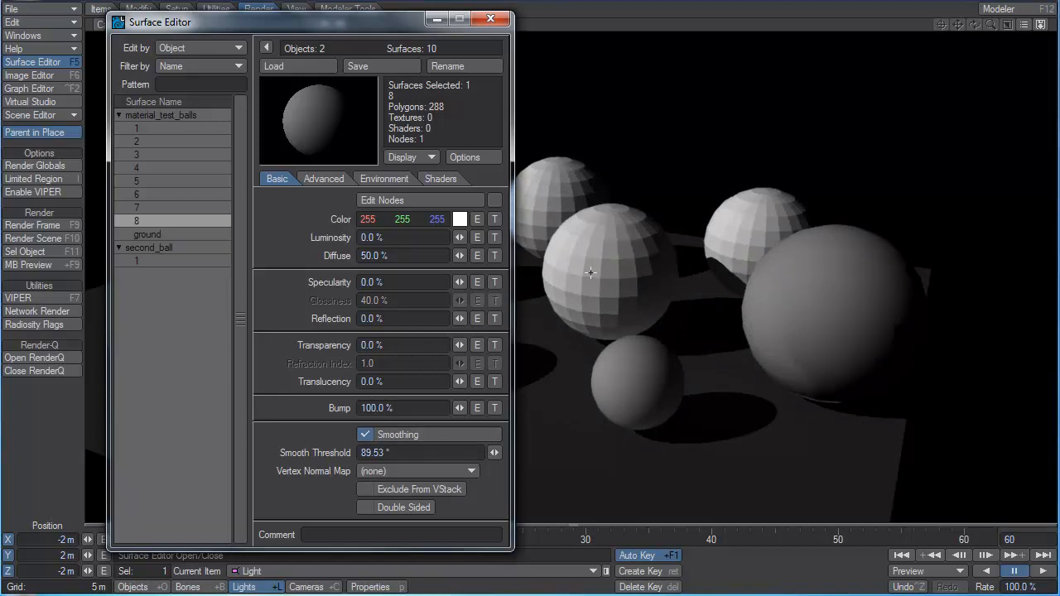
Darken the color of surface 6 in material_test_balls to RGB 127, 127, 126 and turn on its smoothing.
{"action": "left_click", "coordinate": [152, 207]}
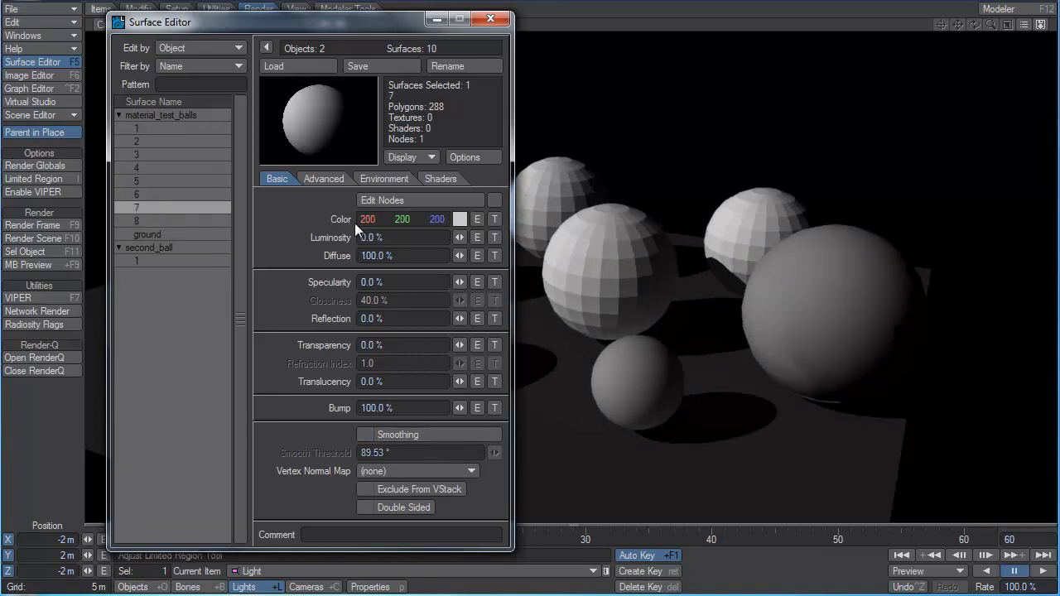
{"action": "mouse_move", "coordinate": [459, 238]}
{"action": "left_mouse_down"}
{"action": "mouse_move", "coordinate": [539, 238]}
{"action": "mouse_move", "coordinate": [459, 238]}
{"action": "left_mouse_up"}
{"action": "left_click", "coordinate": [175, 194]}
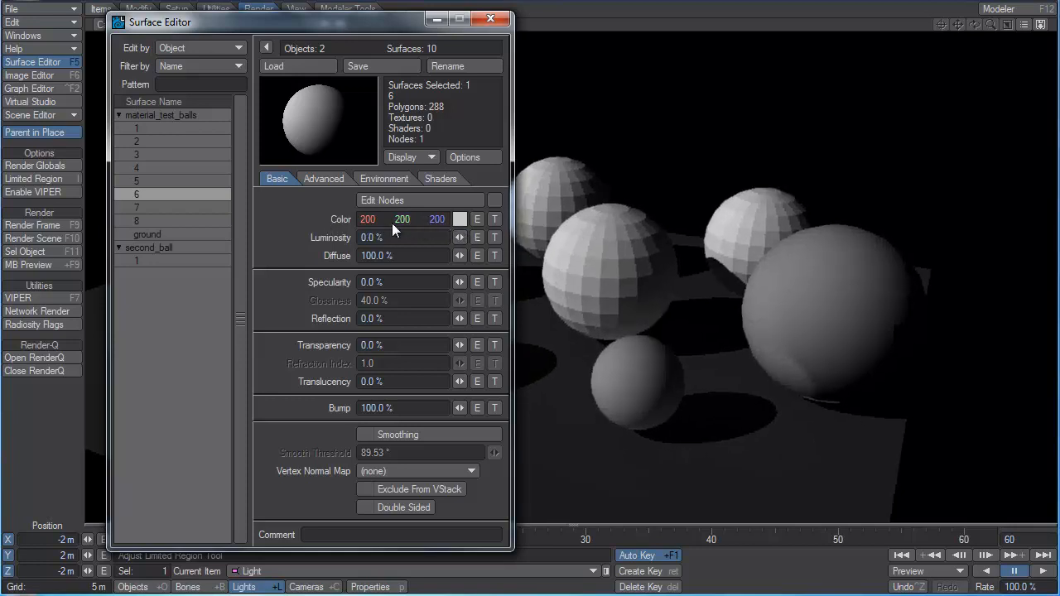
{"action": "left_click_drag", "start_coordinate": [366, 222], "coordinate": [326, 221]}
{"action": "left_click_drag", "start_coordinate": [403, 219], "coordinate": [193, 232]}
{"action": "left_click_drag", "start_coordinate": [431, 219], "coordinate": [391, 218]}
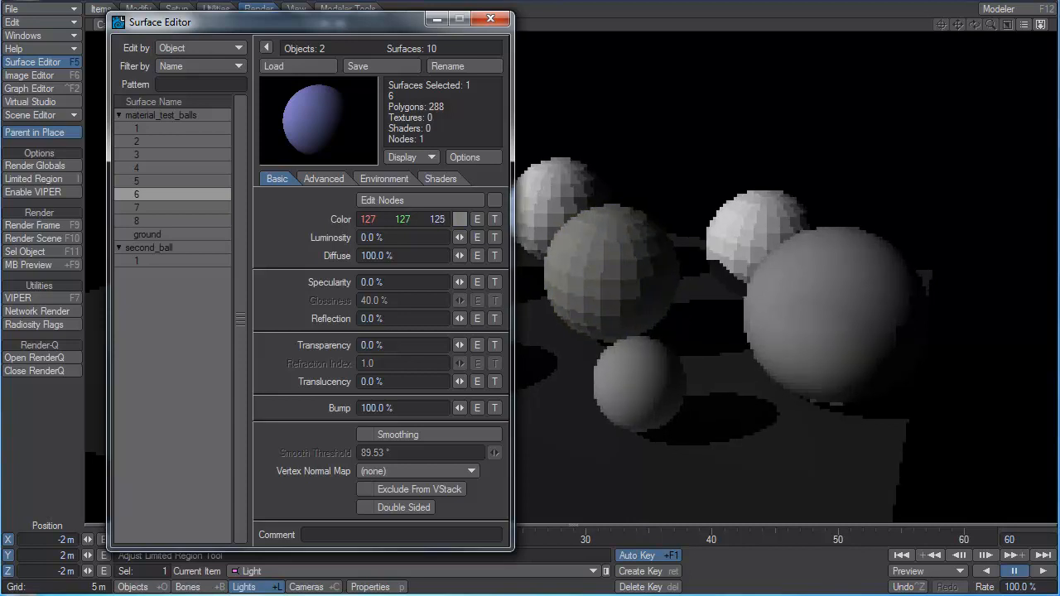
{"action": "left_click", "coordinate": [398, 434]}
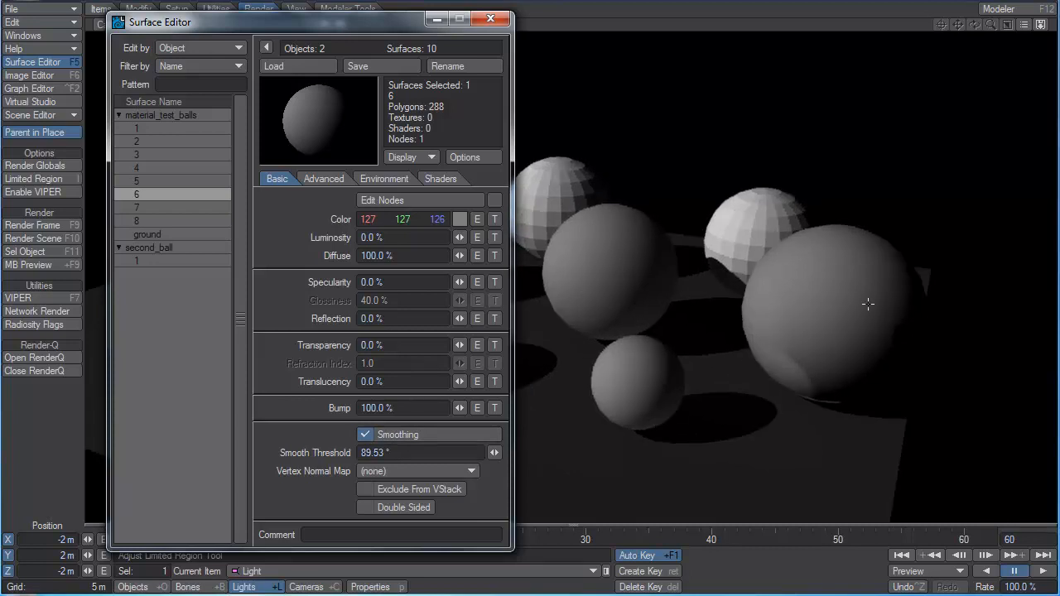
Compare the color and diffuse settings of second_ball's surface with those of surfaces 8, 7 and 6.
{"action": "left_click", "coordinate": [198, 261]}
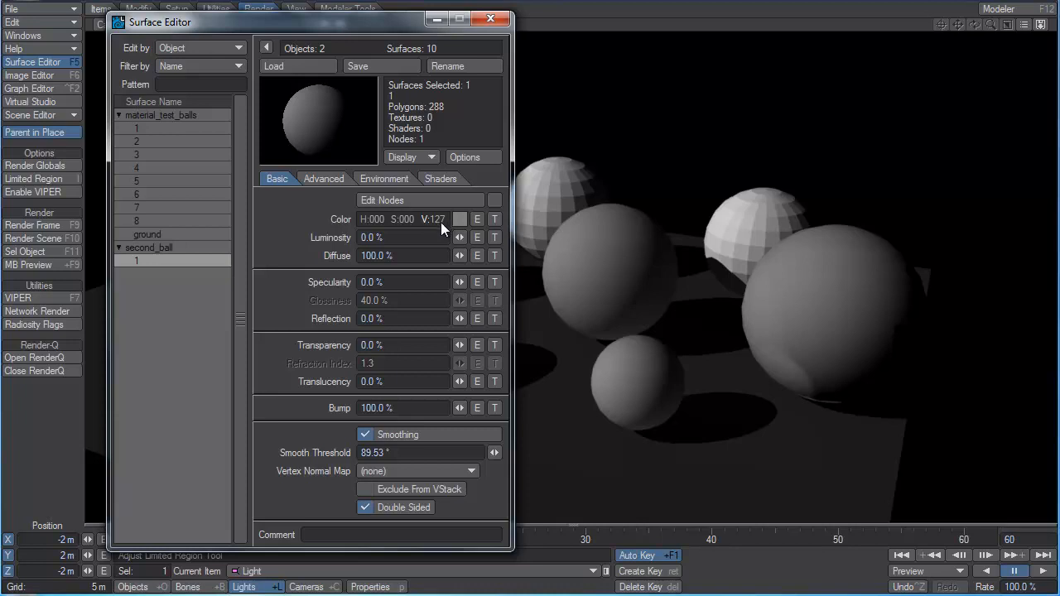
{"action": "left_click", "coordinate": [156, 220]}
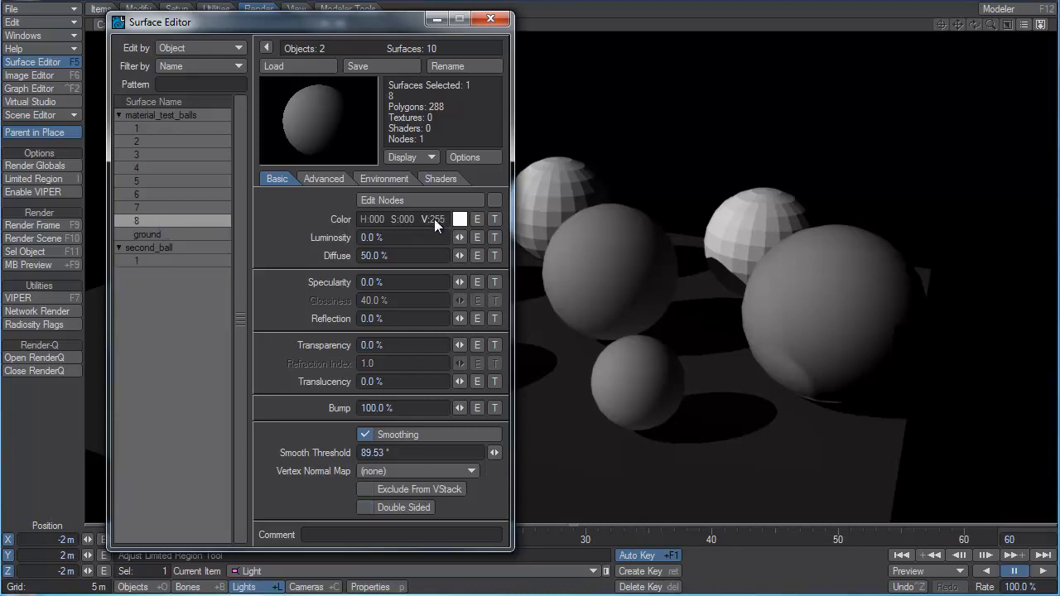
{"action": "left_click", "coordinate": [166, 207]}
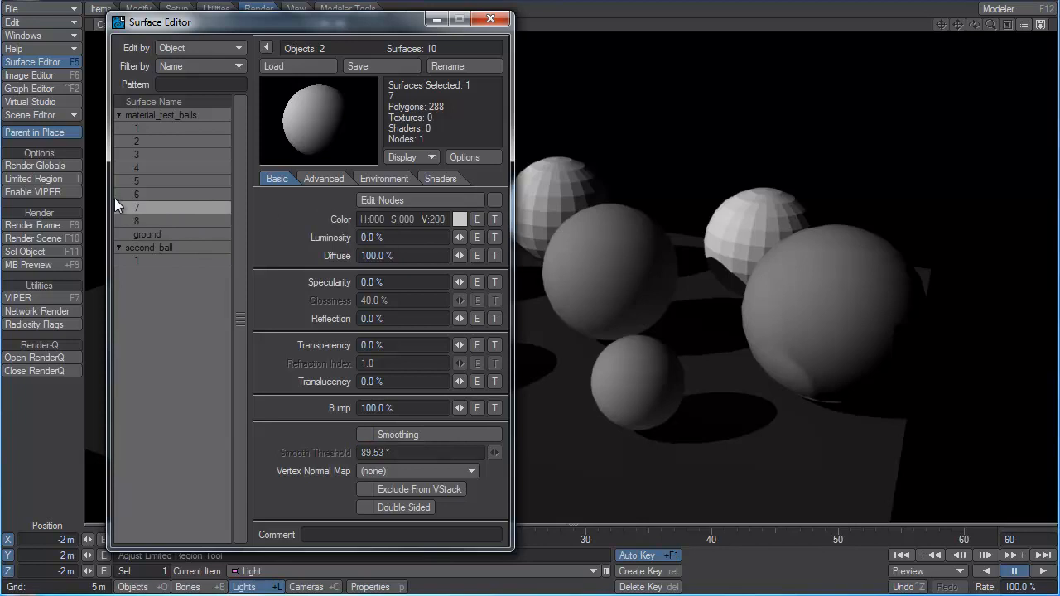
{"action": "left_click", "coordinate": [147, 195]}
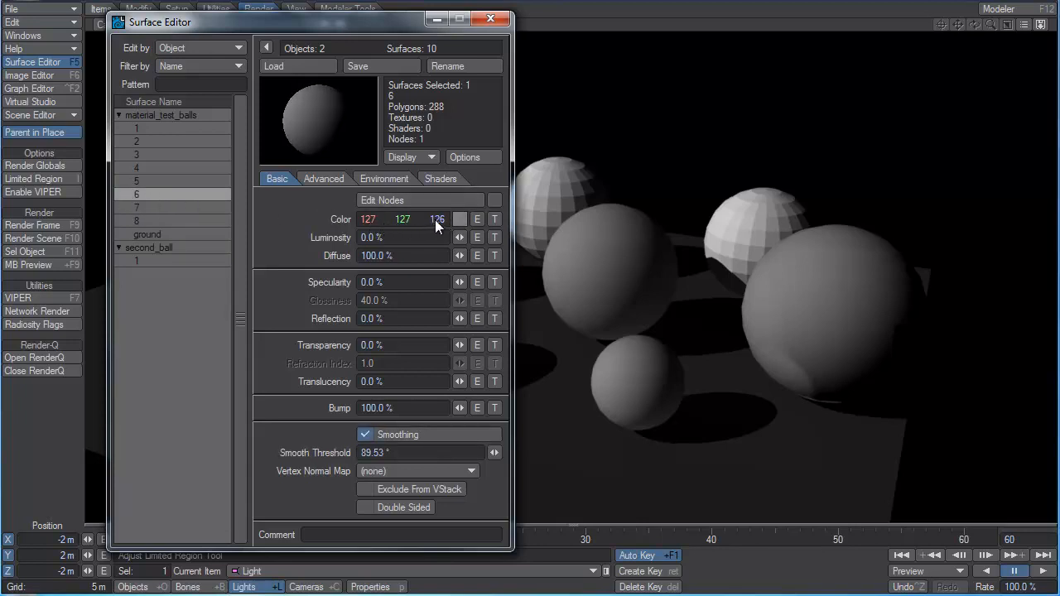
Tint surface 6 to H 0, S 50, V 255 in HSV and adjust its diffuse to 42.5%.
{"action": "left_click_drag", "start_coordinate": [436, 220], "coordinate": [438, 221]}
{"action": "left_click_drag", "start_coordinate": [371, 220], "coordinate": [398, 255]}
{"action": "right_click", "coordinate": [438, 220]}
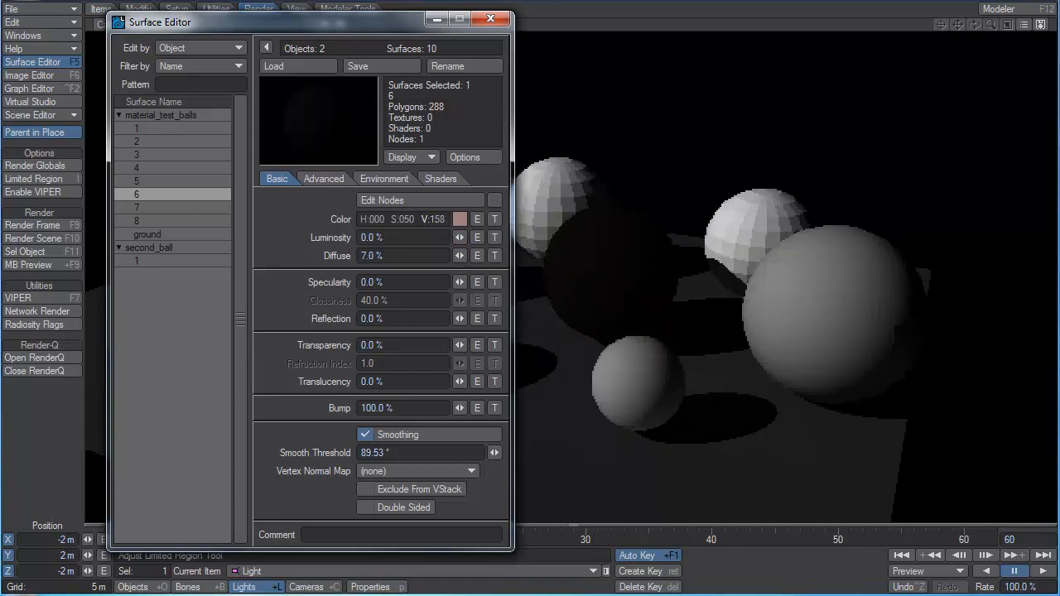
{"action": "mouse_move", "coordinate": [438, 220]}
{"action": "left_mouse_down"}
{"action": "mouse_move", "coordinate": [381, 220]}
{"action": "mouse_move", "coordinate": [423, 219]}
{"action": "left_mouse_up"}
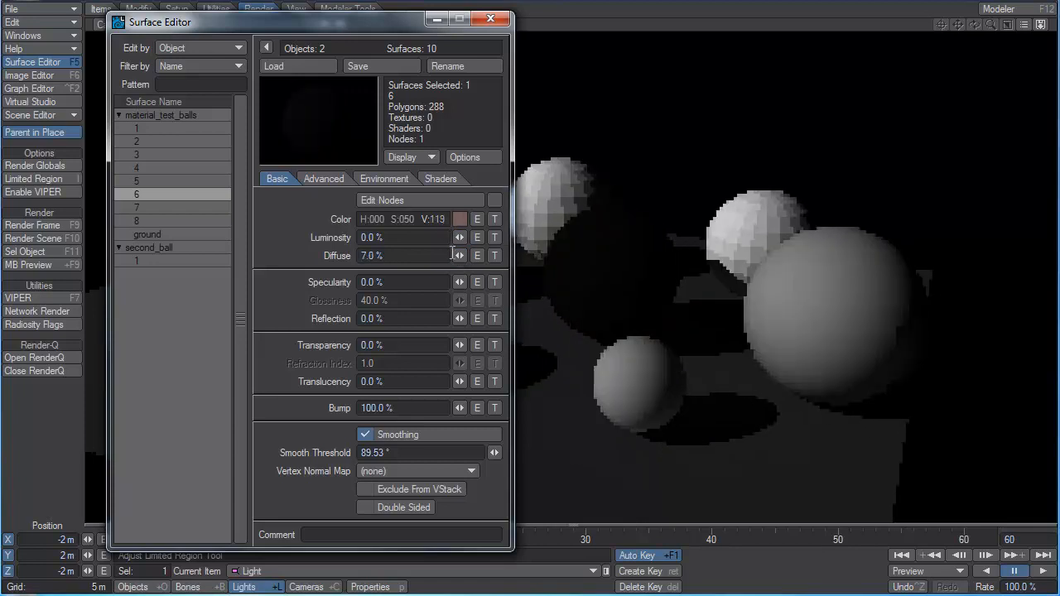
{"action": "left_click_drag", "start_coordinate": [459, 255], "coordinate": [472, 220]}
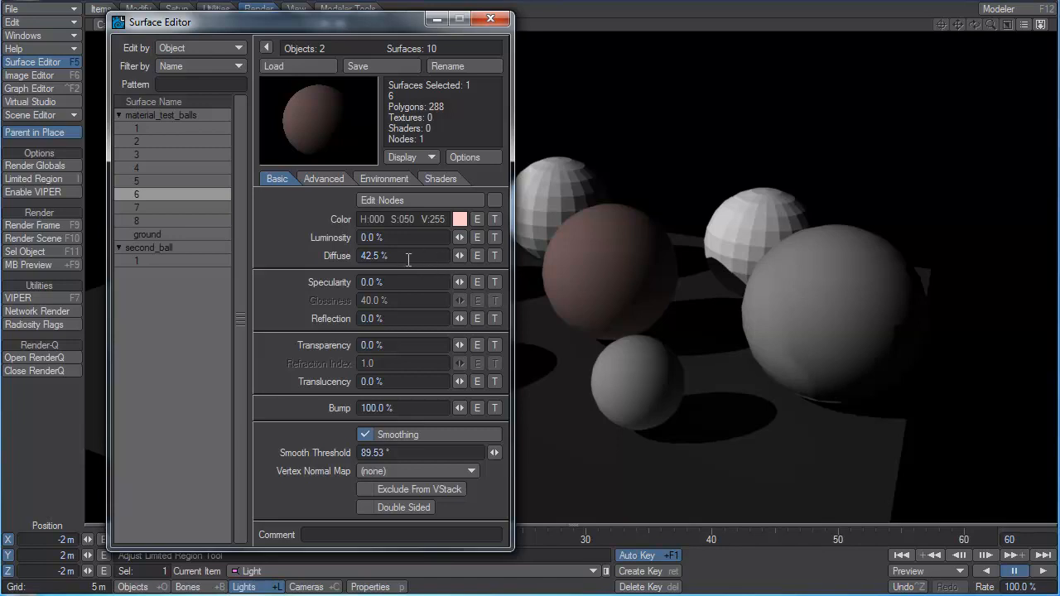
Set surface 6's diffuse to 100%.
{"action": "left_click_drag", "start_coordinate": [386, 256], "coordinate": [287, 256]}
{"action": "type", "text": "100"}
{"action": "key", "text": "Return"}
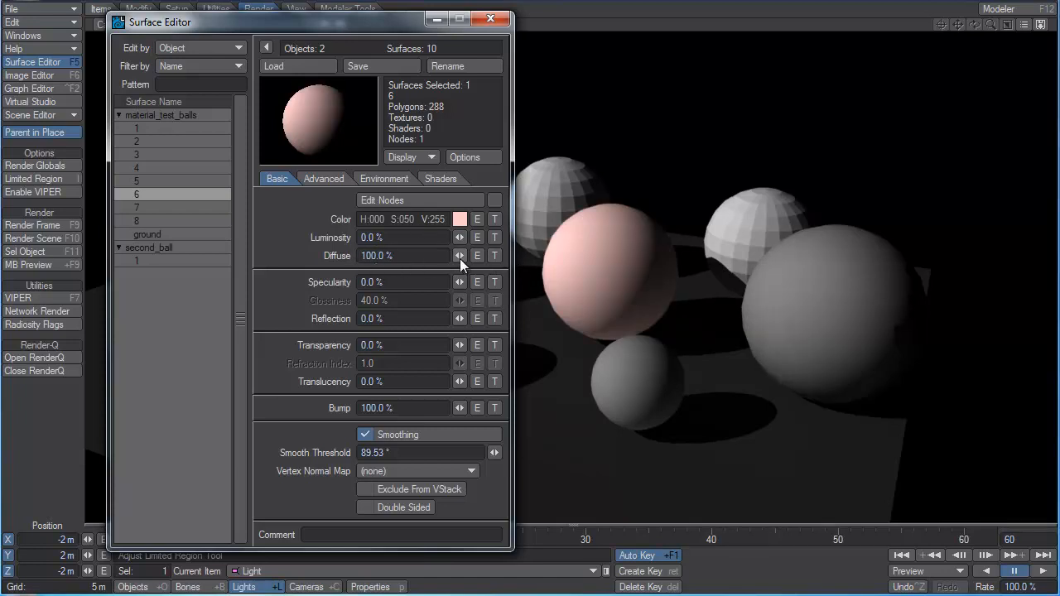
Raise surface 6's diffuse to 5000% and move the Surface Editor aside to uncover more of the render.
{"action": "left_click_drag", "start_coordinate": [460, 258], "coordinate": [263, 256]}
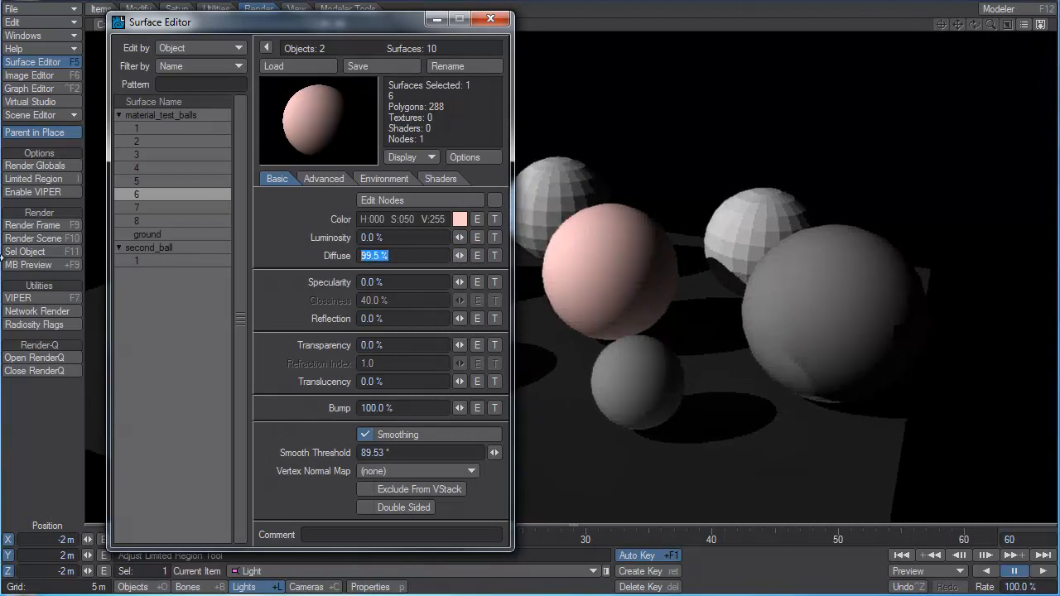
{"action": "type", "text": "5000"}
{"action": "key", "text": "Tab"}
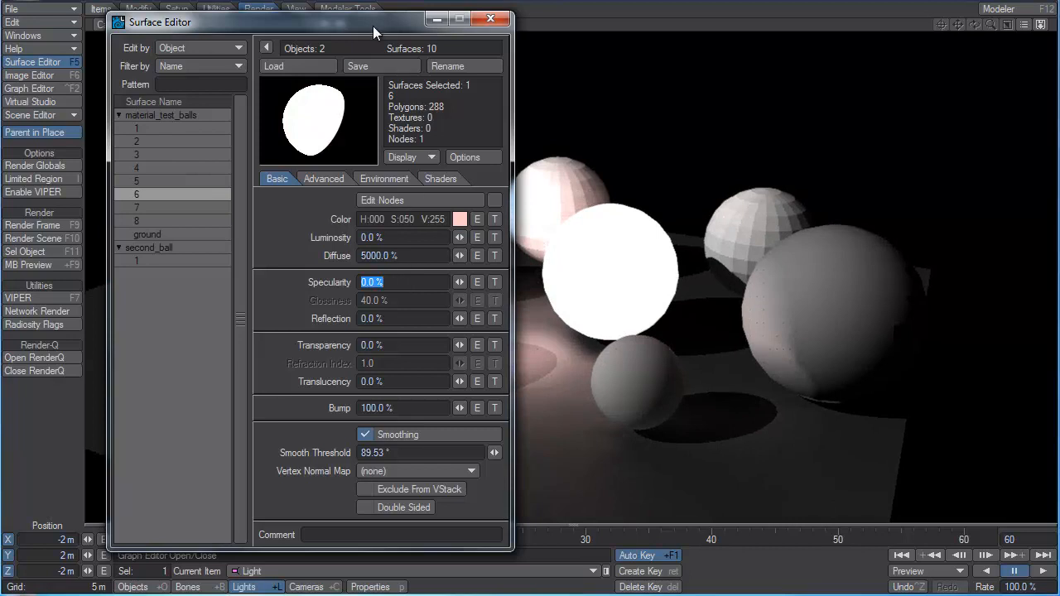
{"action": "left_click_drag", "start_coordinate": [373, 26], "coordinate": [195, 31]}
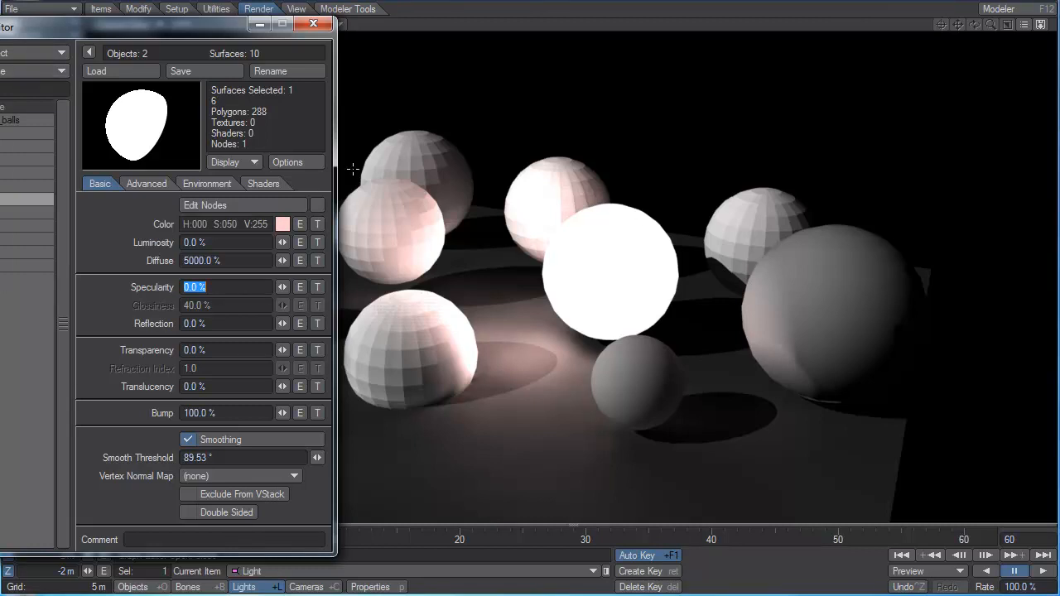
Switch surface 6's color values to RGB and set the color to white (255, 255, 255).
{"action": "left_click", "coordinate": [252, 225]}
{"action": "right_click", "coordinate": [251, 223]}
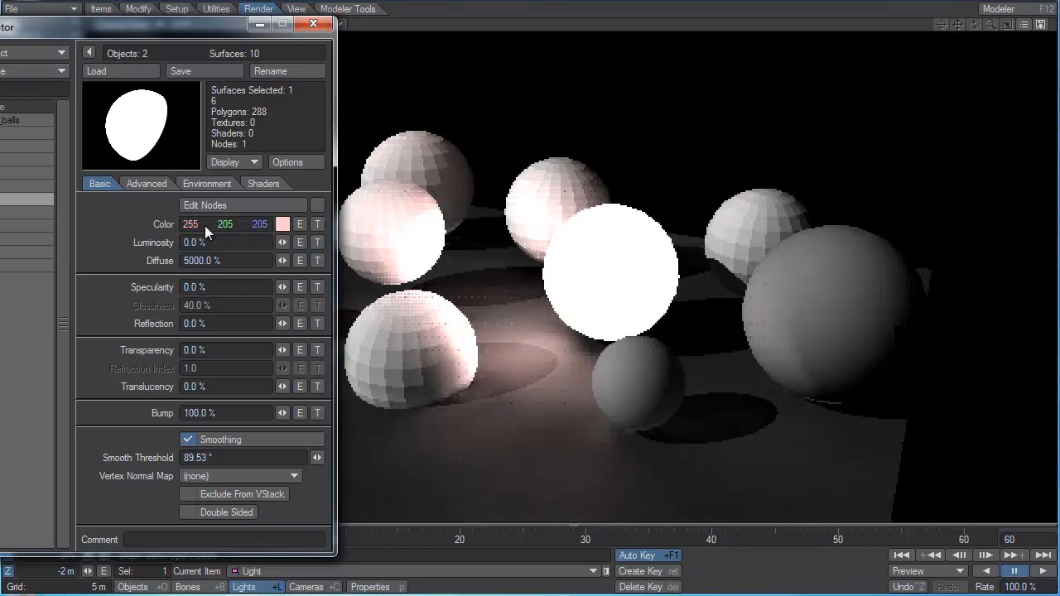
{"action": "left_click_drag", "start_coordinate": [221, 226], "coordinate": [252, 226]}
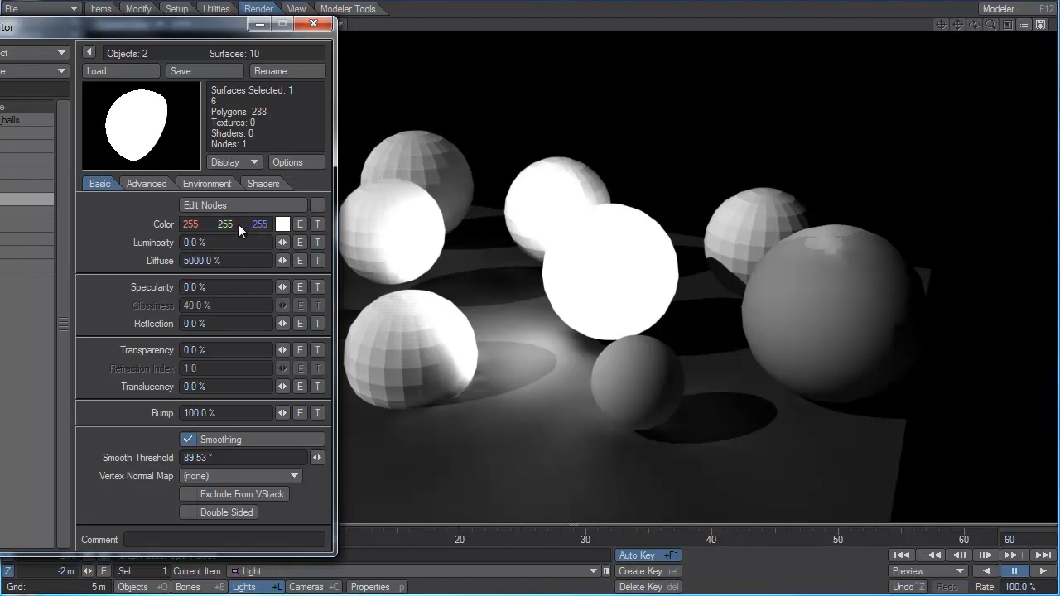
{"action": "left_click_drag", "start_coordinate": [223, 224], "coordinate": [232, 222]}
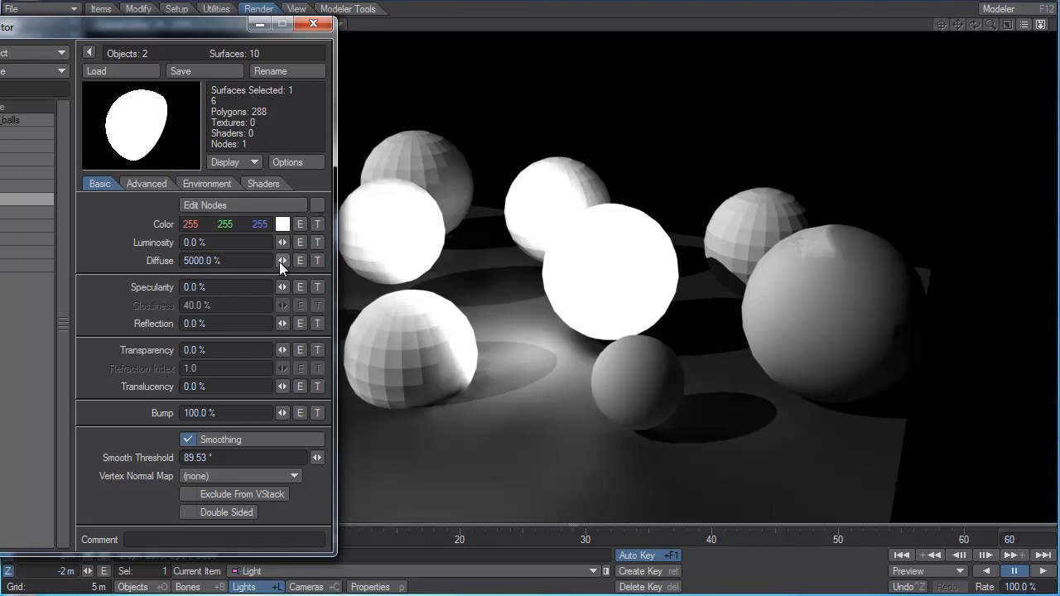
Return surface 6's diffuse to 100% and try an extreme value of 1000000%.
{"action": "left_click_drag", "start_coordinate": [282, 260], "coordinate": [248, 260]}
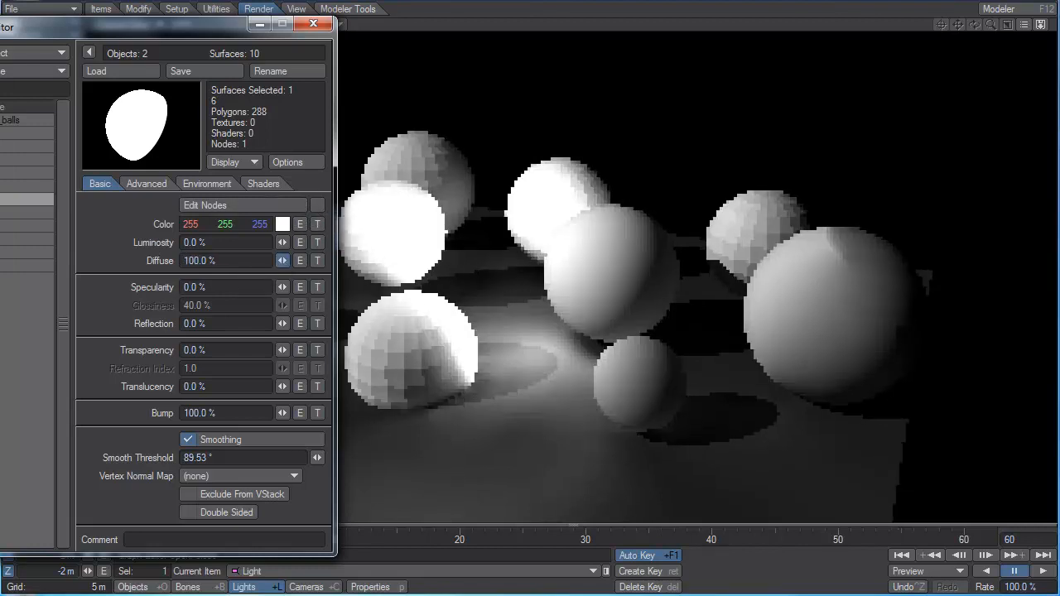
{"action": "left_click", "coordinate": [240, 260]}
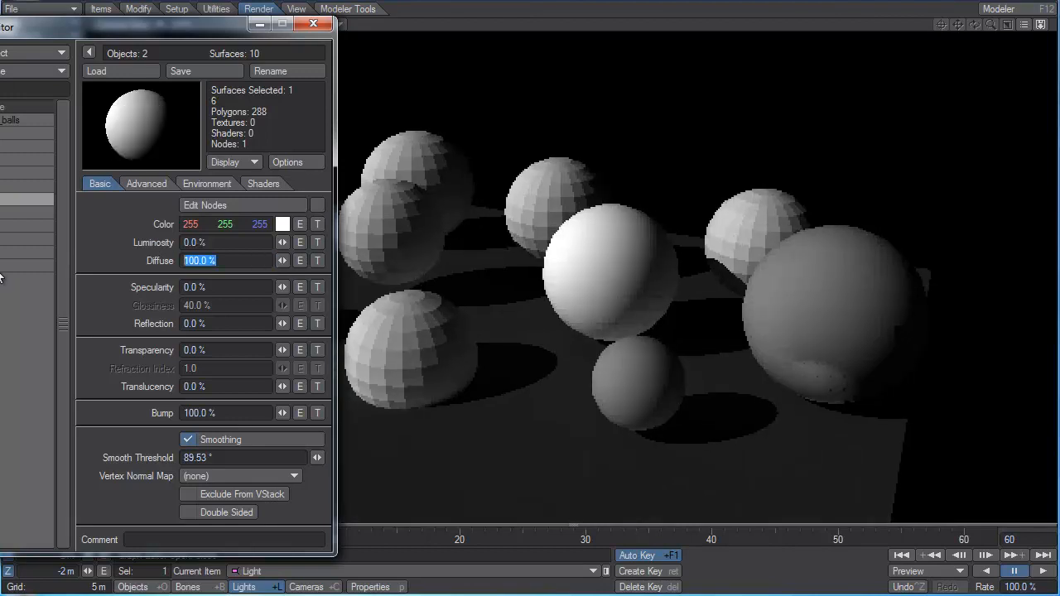
{"action": "type", "text": "100000"}
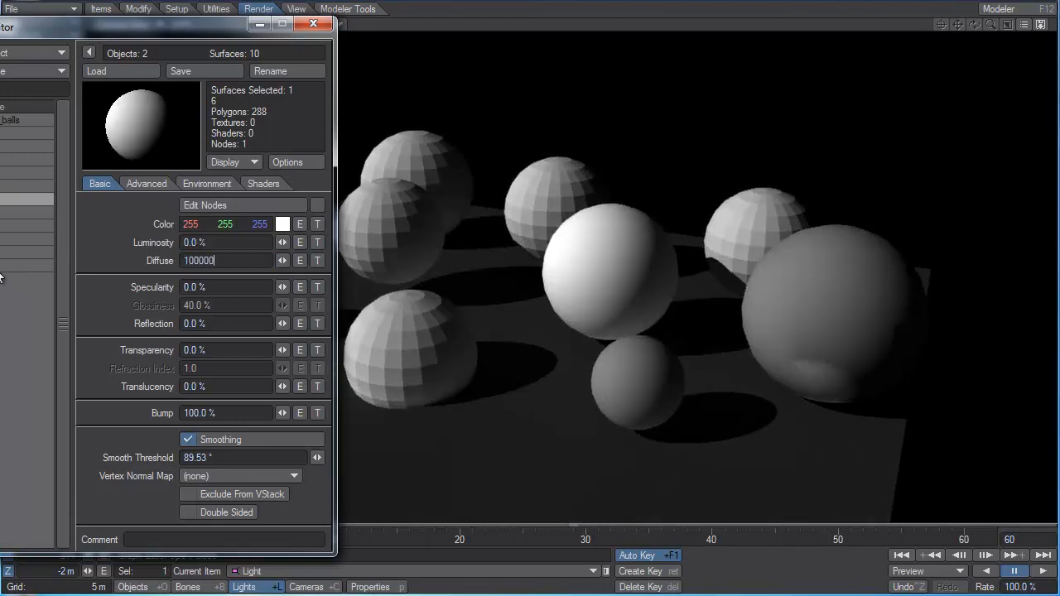
{"action": "type", "text": "0"}
{"action": "key", "text": "Tab"}
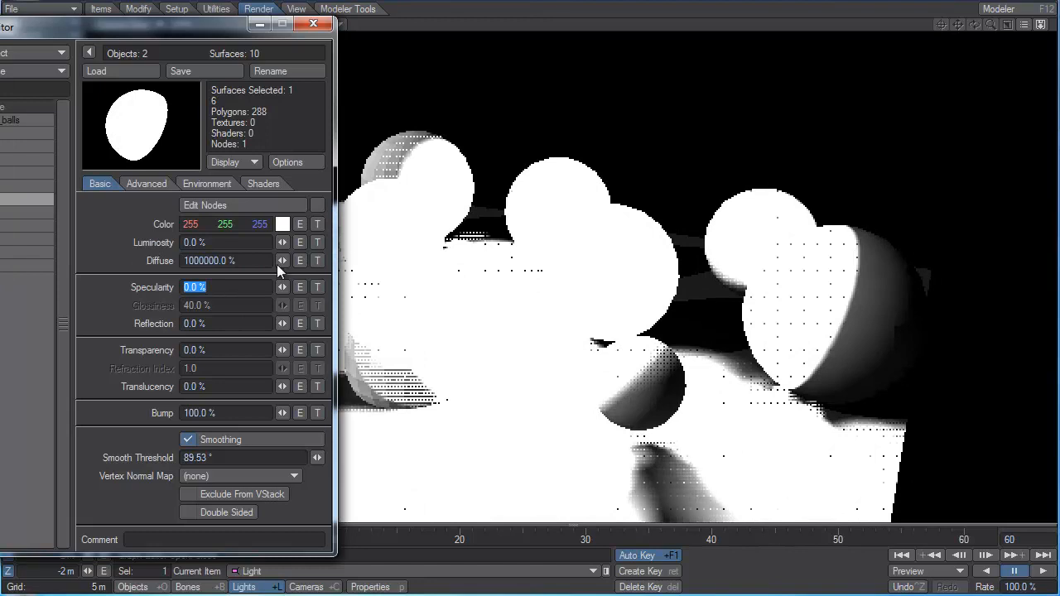
Bring surface 6's diffuse back to 100% and raise it to 200%.
{"action": "left_click_drag", "start_coordinate": [283, 263], "coordinate": [1, 266]}
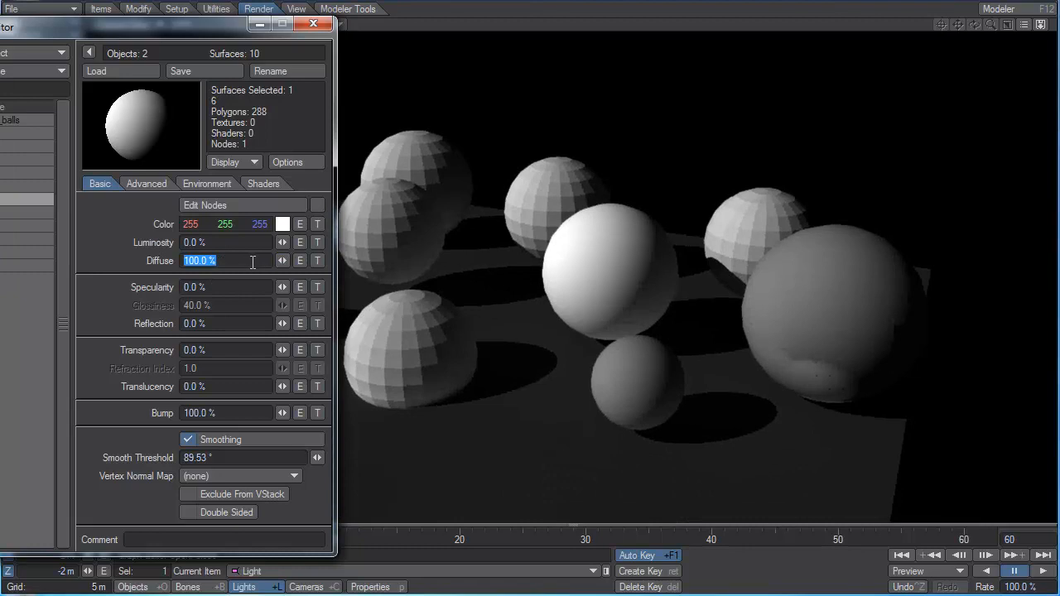
{"action": "type", "text": "200"}
{"action": "key", "text": "Tab"}
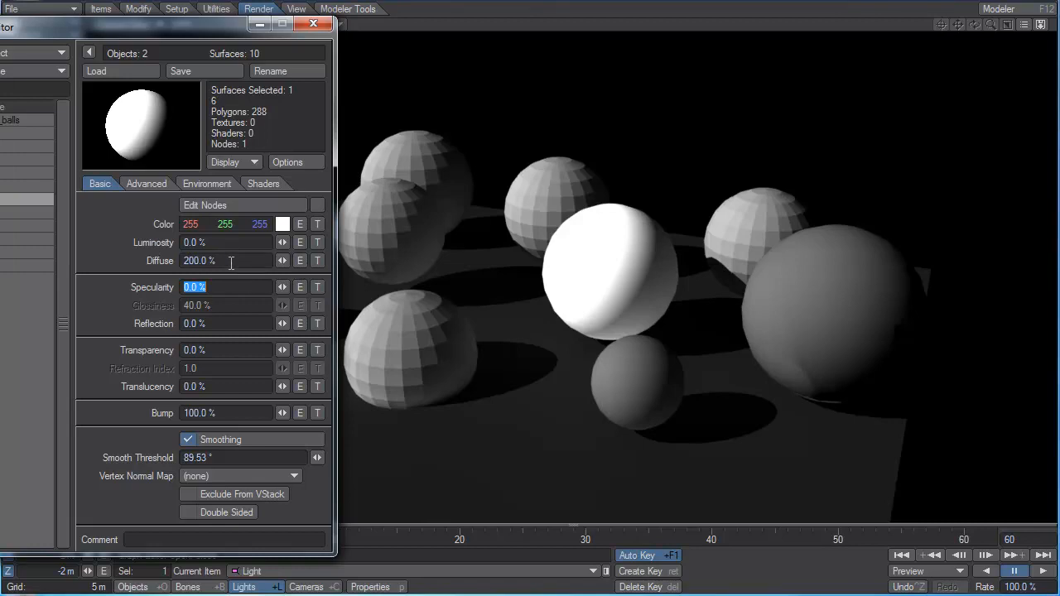
{"action": "left_click", "coordinate": [230, 261]}
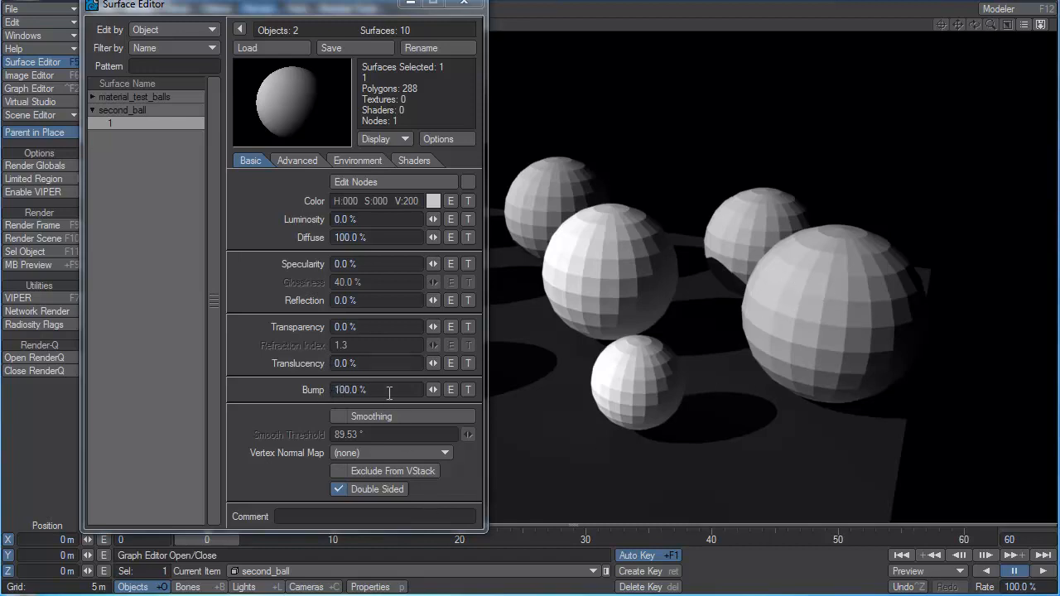
{"action": "left_click_drag", "start_coordinate": [388, 393], "coordinate": [316, 398]}
{"action": "left_click", "coordinate": [277, 389]}
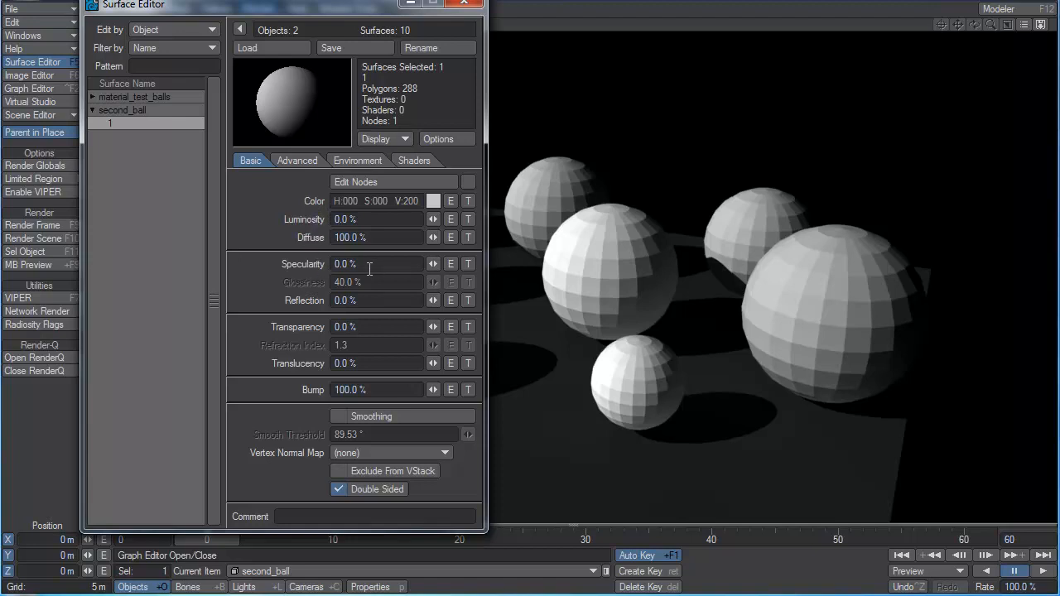
{"action": "left_click", "coordinate": [364, 303]}
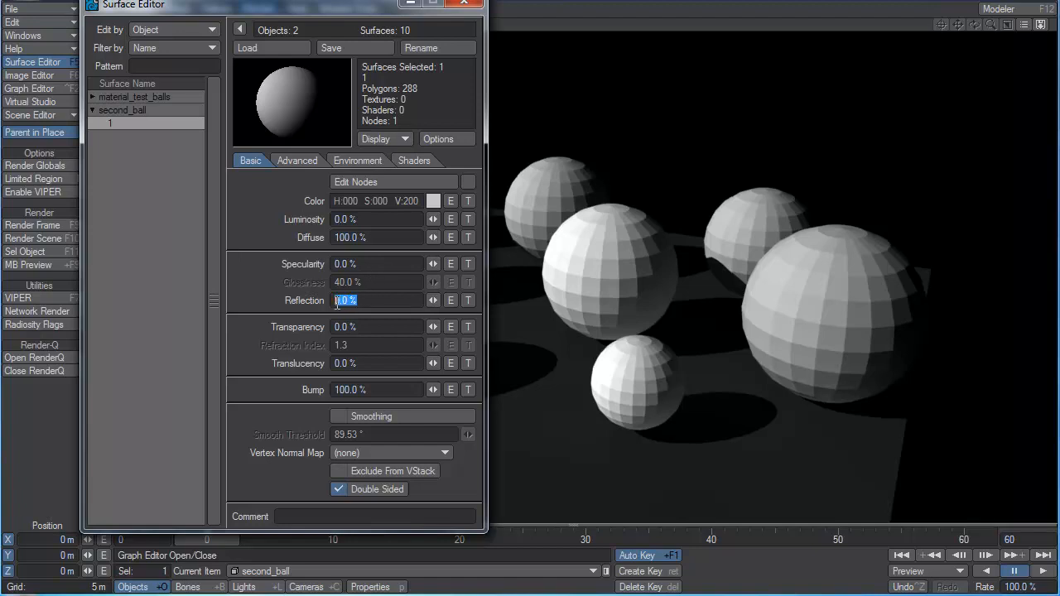
{"action": "left_click", "coordinate": [366, 262]}
{"action": "left_click", "coordinate": [359, 302]}
{"action": "left_click", "coordinate": [362, 263]}
Turn on smoothing for second_ball's surface and raise its specularity to 89.5% and on to 100%.
{"action": "left_click_drag", "start_coordinate": [432, 263], "coordinate": [519, 263]}
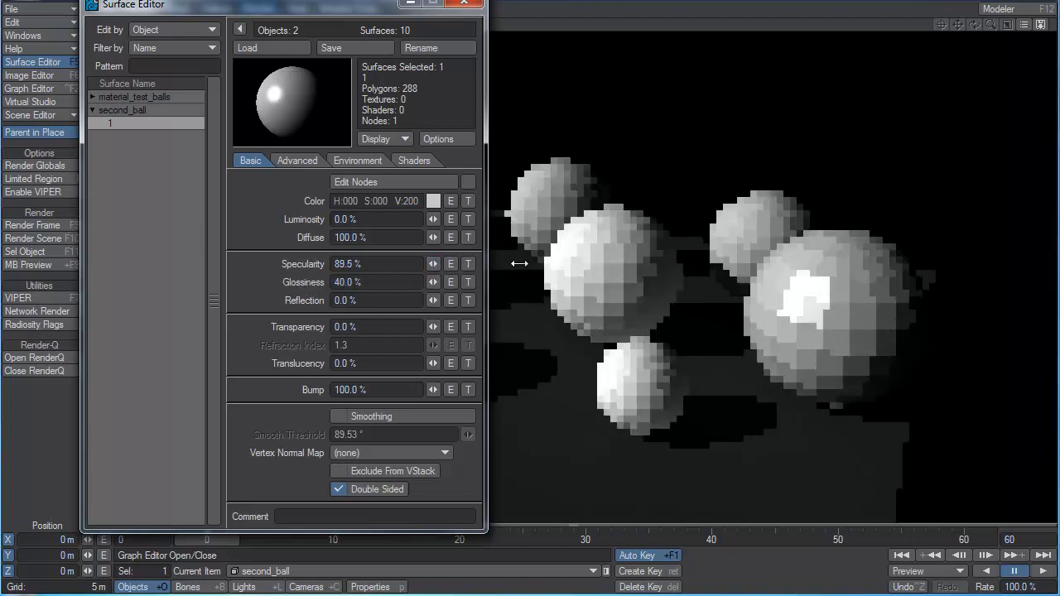
{"action": "left_click", "coordinate": [388, 416]}
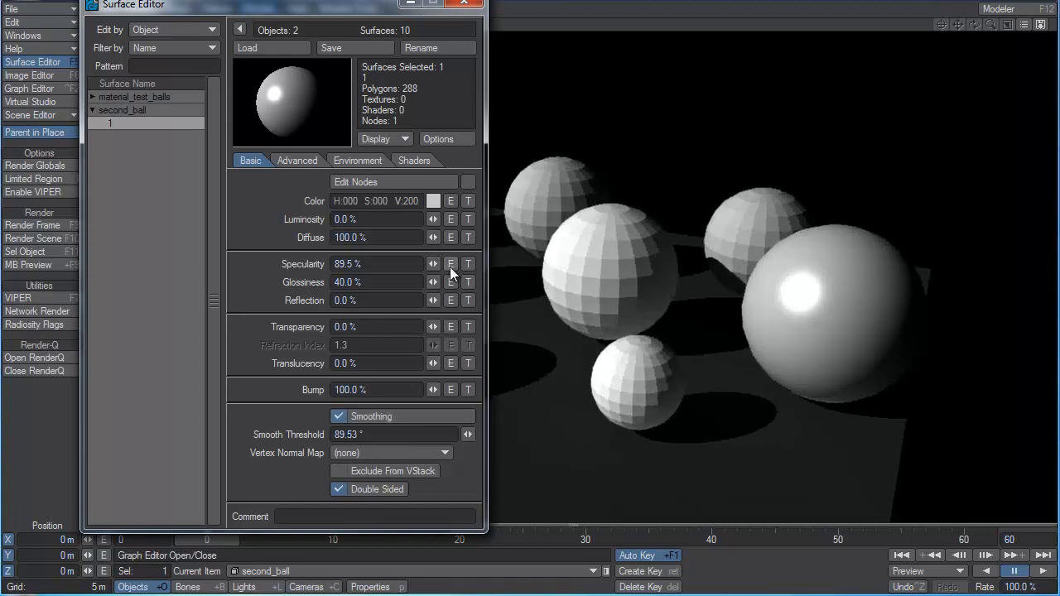
{"action": "mouse_move", "coordinate": [432, 264]}
{"action": "left_mouse_down"}
{"action": "mouse_move", "coordinate": [445, 263]}
{"action": "mouse_move", "coordinate": [370, 265]}
{"action": "mouse_move", "coordinate": [435, 264]}
{"action": "left_mouse_up"}
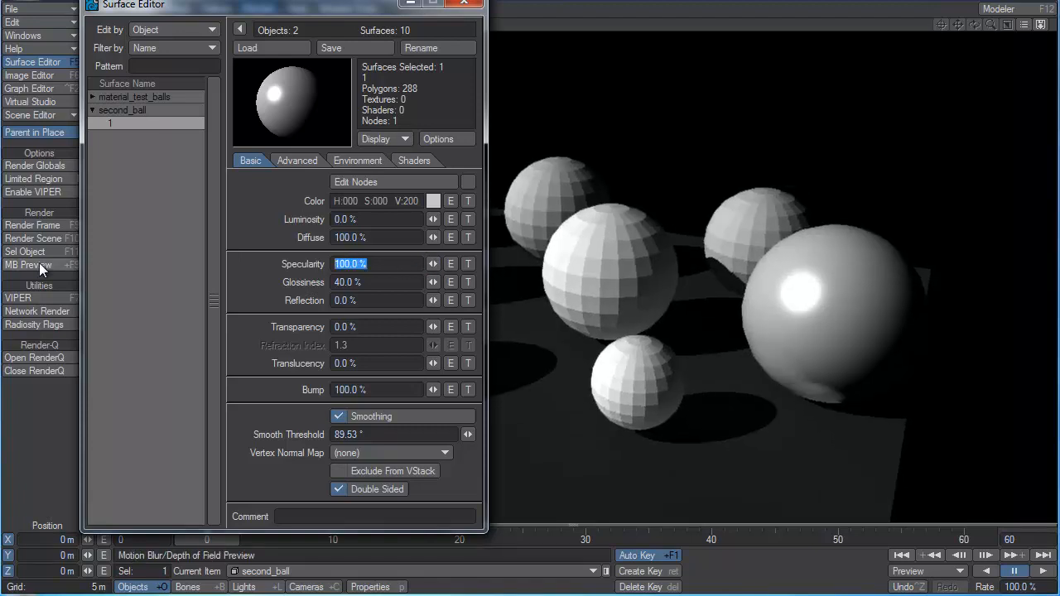
Try second_ball's specularity at 250% and 23.5%, and return it to 100%.
{"action": "type", "text": "250"}
{"action": "key", "text": "Tab"}
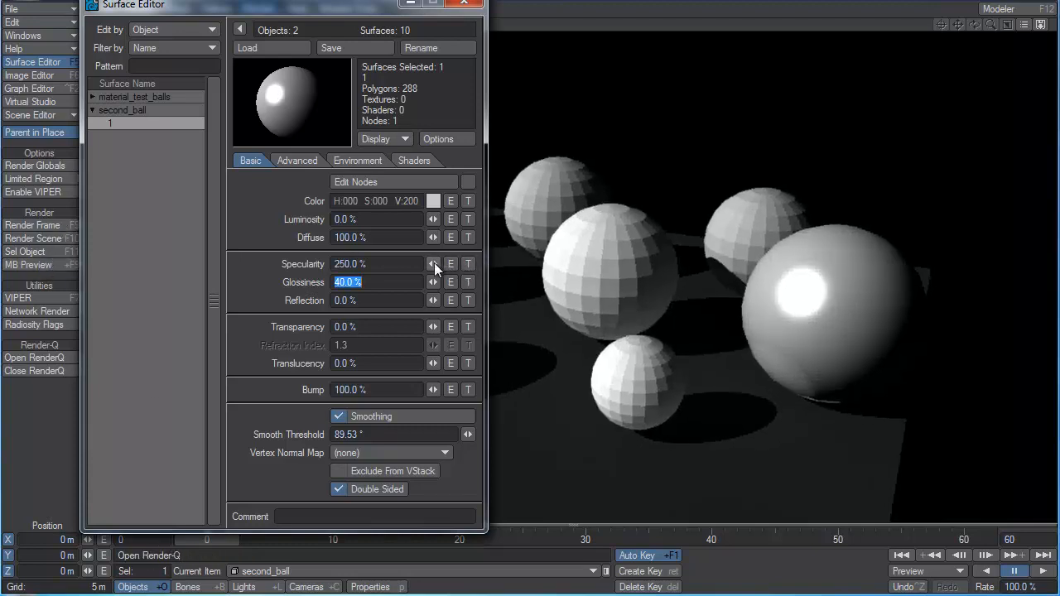
{"action": "left_click_drag", "start_coordinate": [434, 264], "coordinate": [363, 265]}
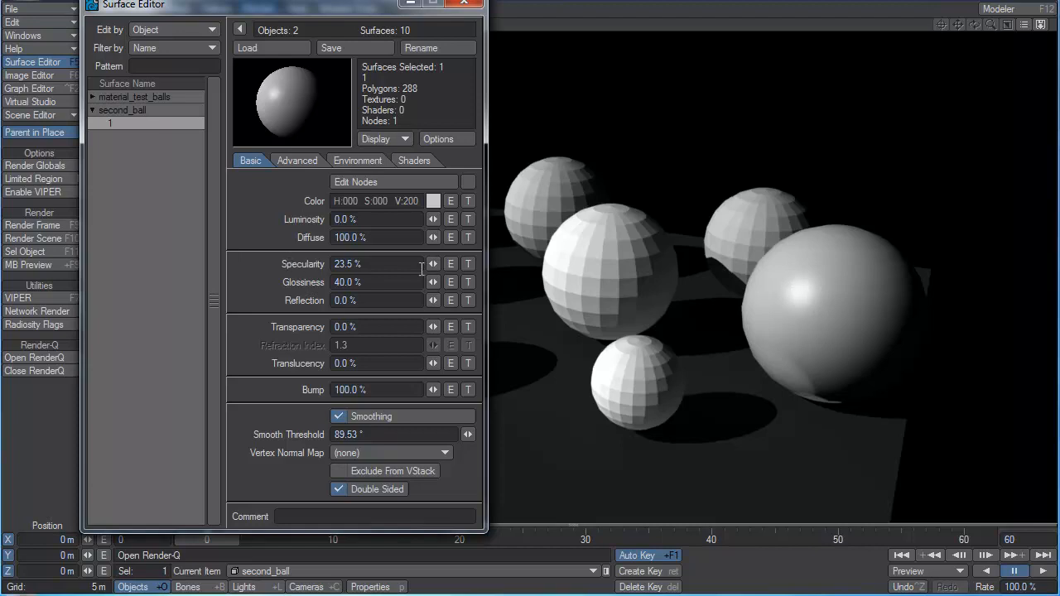
{"action": "left_click_drag", "start_coordinate": [434, 264], "coordinate": [562, 264]}
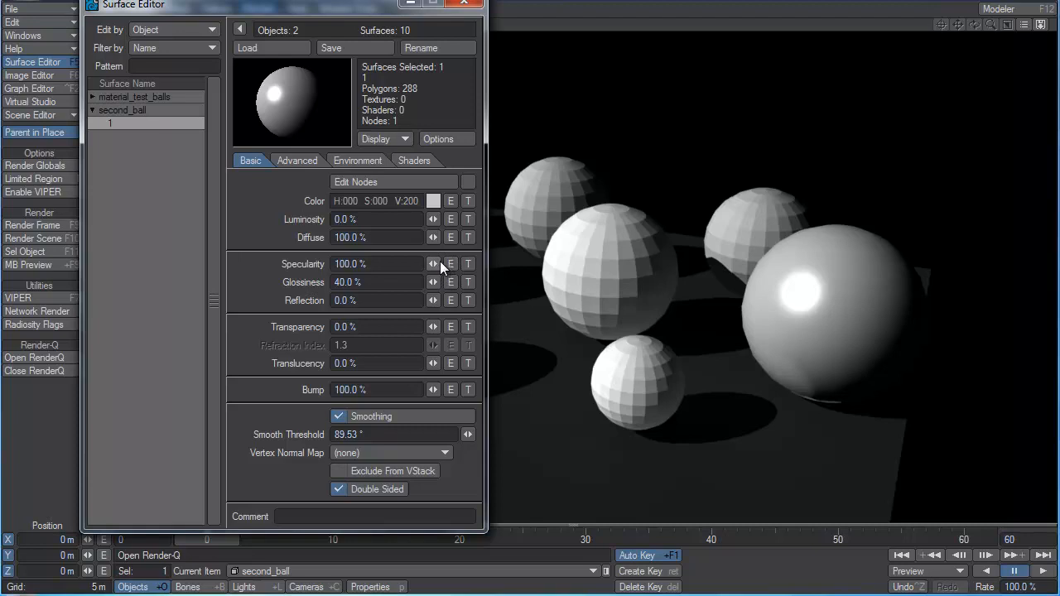
Set second_ball's specularity to 76% and glossiness to 57.5%, and try reflection at 100% before resetting it to 0%.
{"action": "left_click_drag", "start_coordinate": [432, 263], "coordinate": [463, 283]}
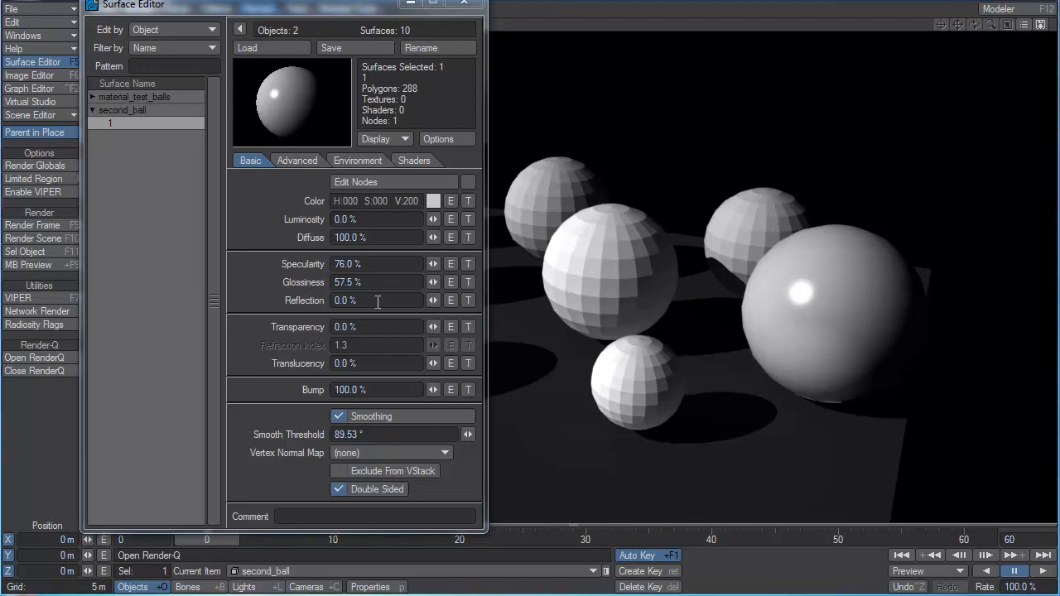
{"action": "left_click_drag", "start_coordinate": [433, 304], "coordinate": [464, 301]}
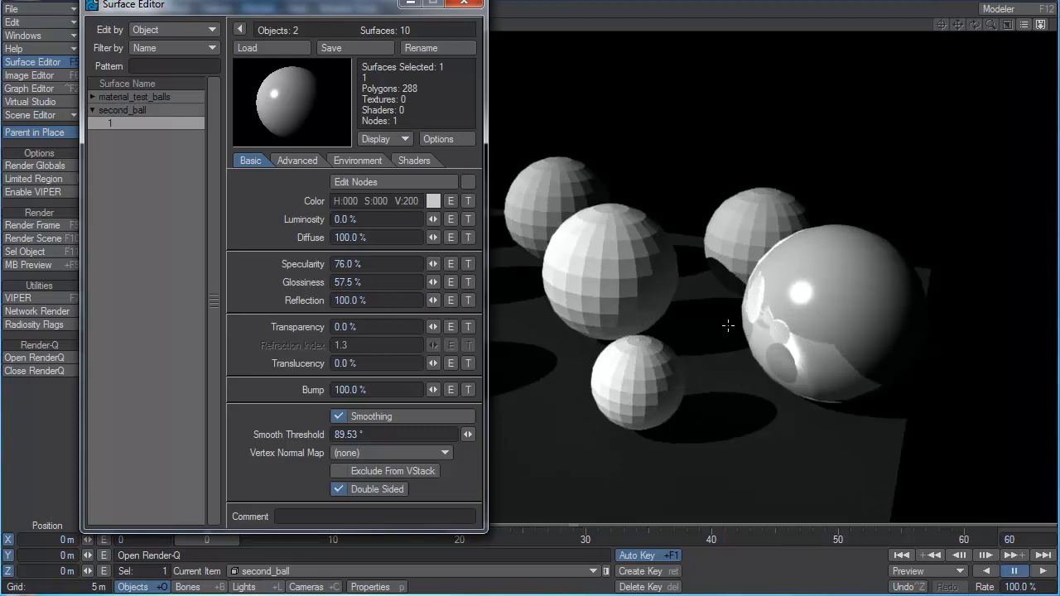
{"action": "left_click_drag", "start_coordinate": [433, 300], "coordinate": [394, 301]}
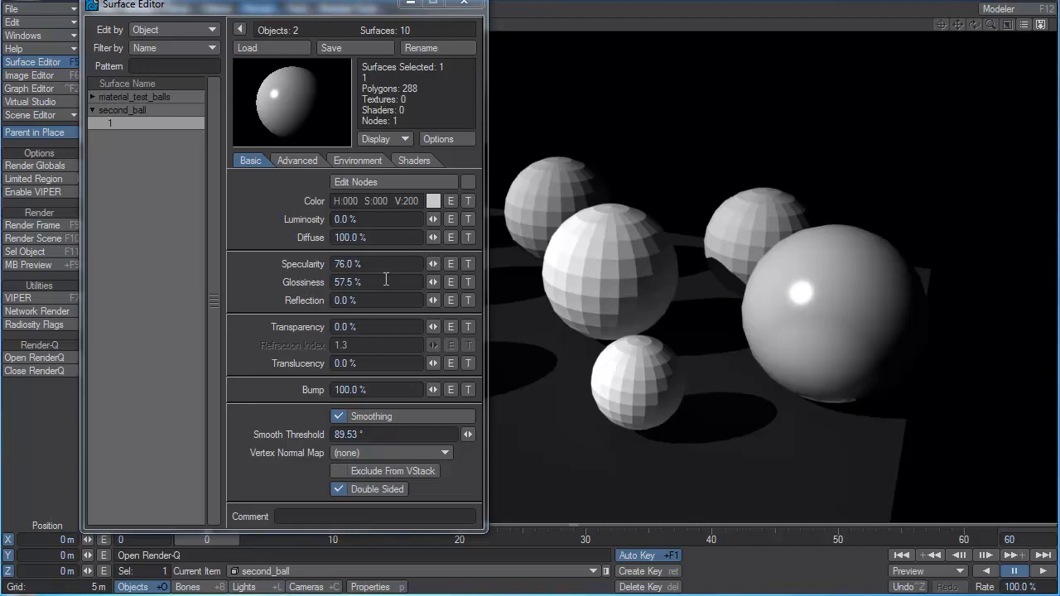
Set second_ball's specularity to 100%.
{"action": "left_click_drag", "start_coordinate": [434, 264], "coordinate": [454, 264]}
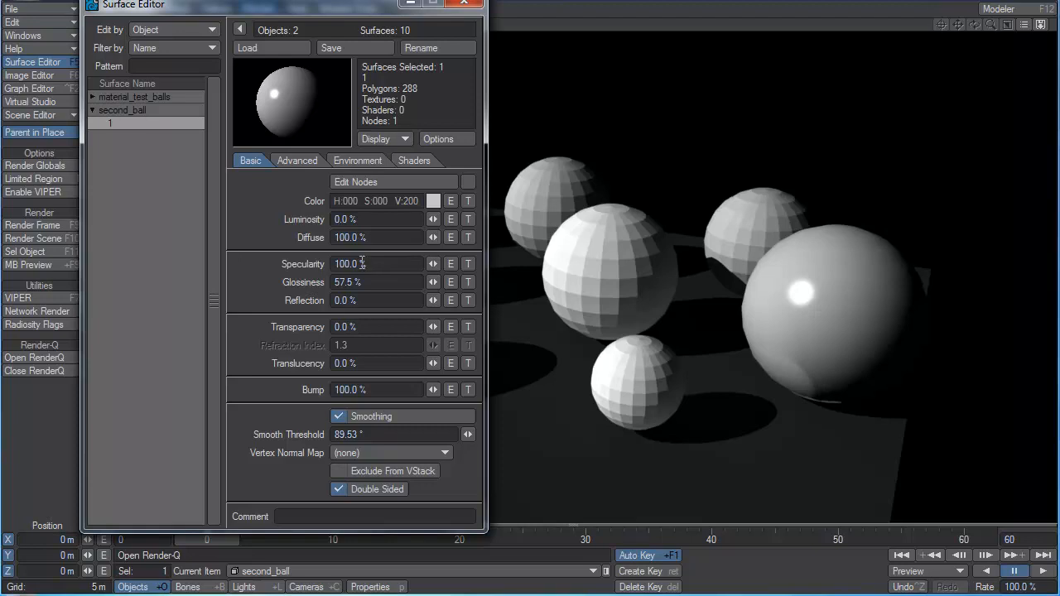
{"action": "left_click", "coordinate": [375, 265]}
{"action": "left_click_drag", "start_coordinate": [432, 265], "coordinate": [433, 265]}
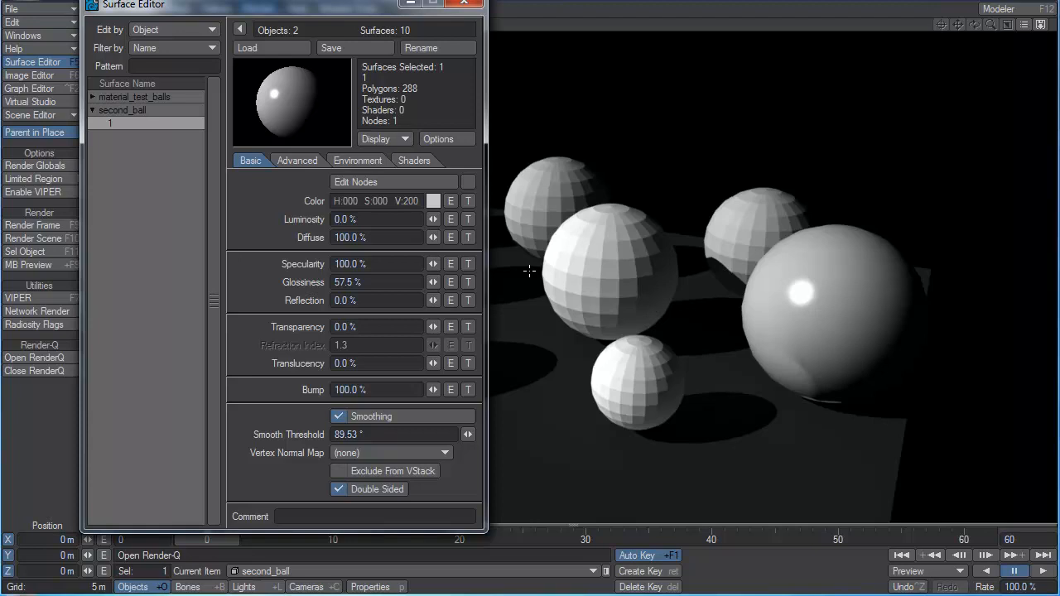
Raise second_ball's transparency to 81% and on to 90%.
{"action": "left_click", "coordinate": [371, 264]}
{"action": "left_click", "coordinate": [369, 301]}
{"action": "left_click", "coordinate": [360, 327]}
{"action": "left_click_drag", "start_coordinate": [433, 327], "coordinate": [500, 327]}
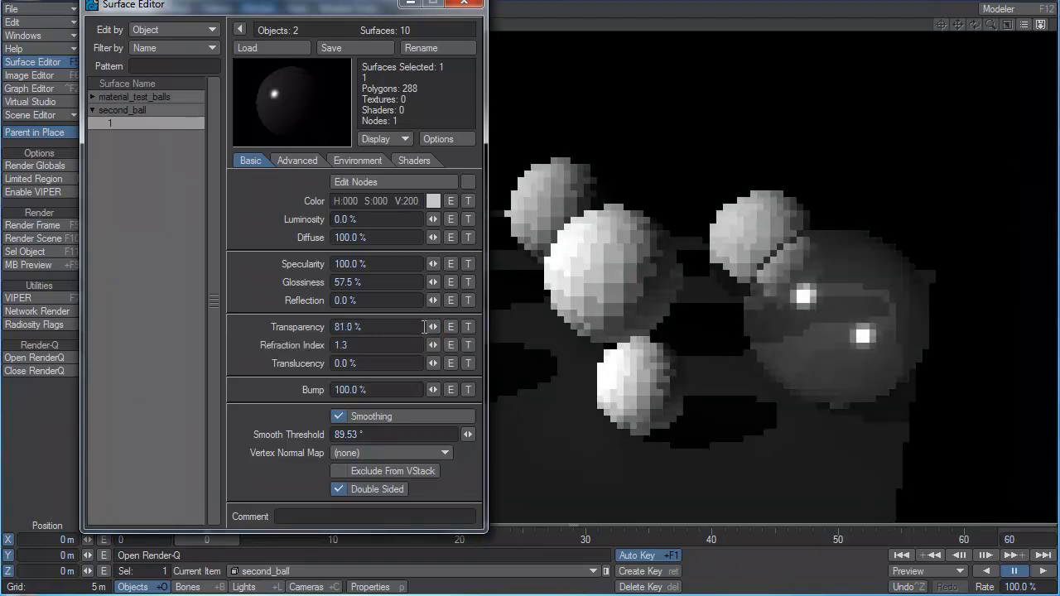
{"action": "left_click_drag", "start_coordinate": [387, 327], "coordinate": [98, 309]}
{"action": "type", "text": "90"}
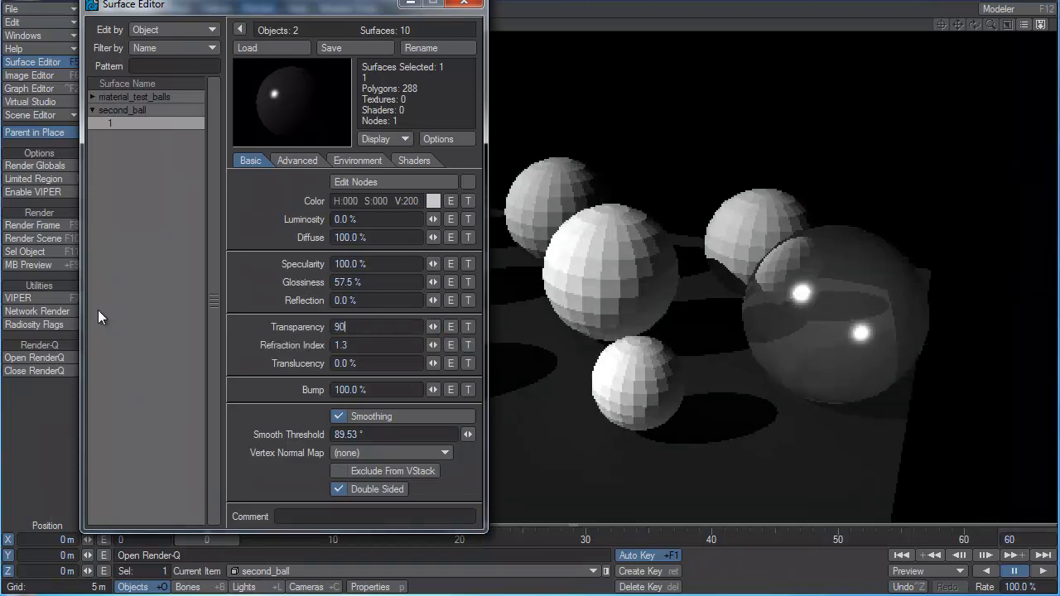
{"action": "key", "text": "Tab"}
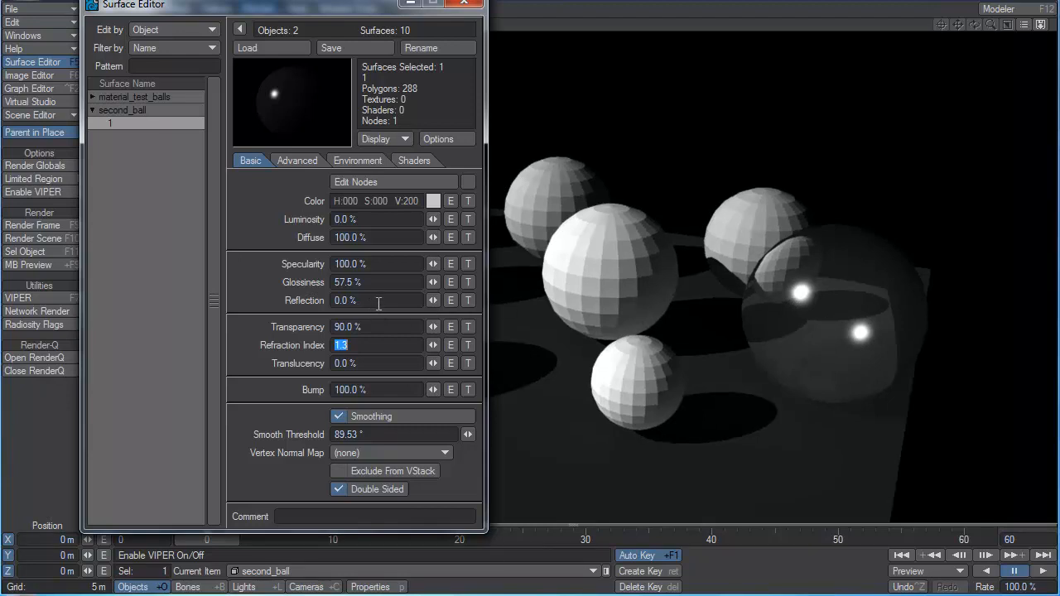
Set second_ball's reflection to 100%.
{"action": "left_click", "coordinate": [379, 302]}
{"action": "type", "text": "100"}
{"action": "key", "text": "Tab"}
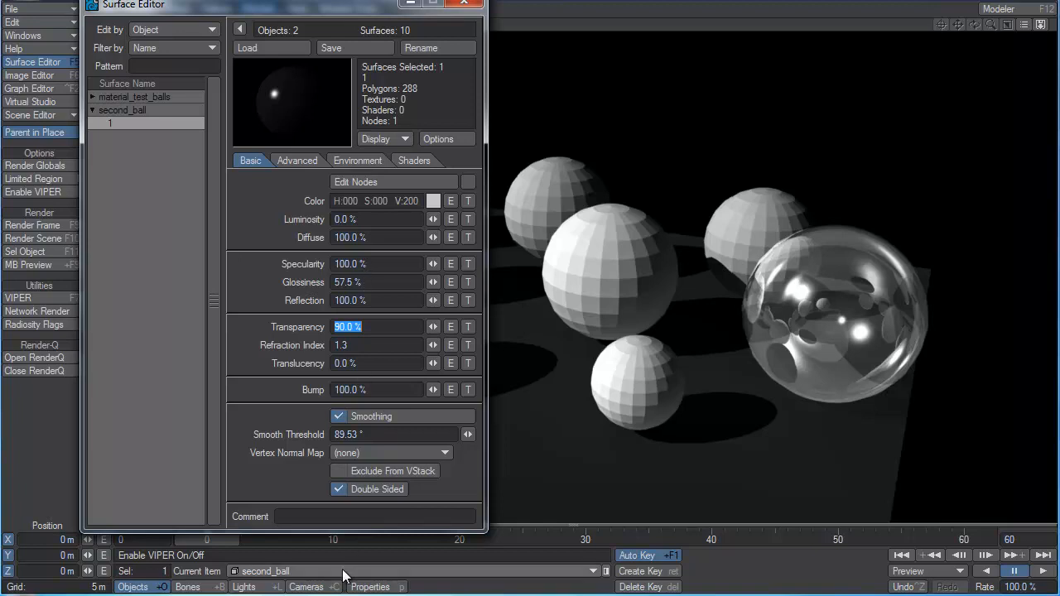
View the properties of the scene's light and close them without changes.
{"action": "left_click", "coordinate": [244, 587]}
{"action": "left_click", "coordinate": [374, 586]}
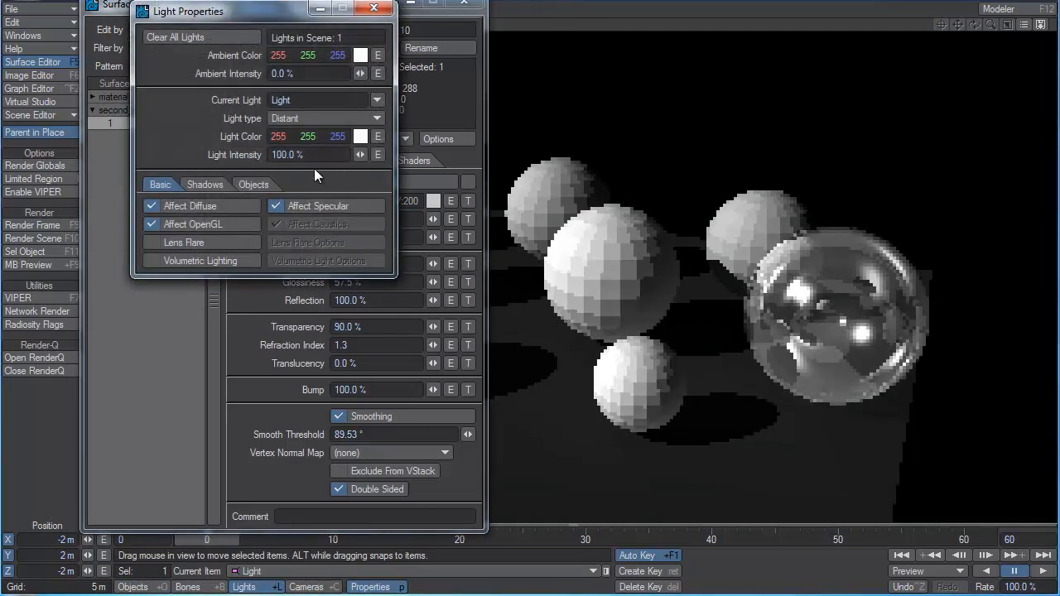
{"action": "left_click", "coordinate": [374, 7]}
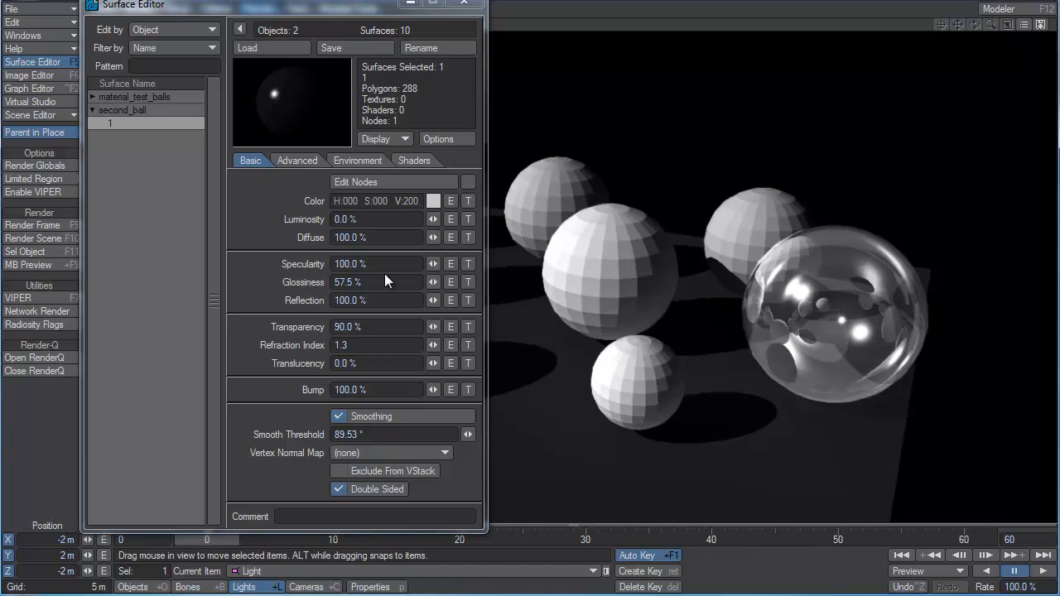
{"action": "left_click", "coordinate": [352, 238]}
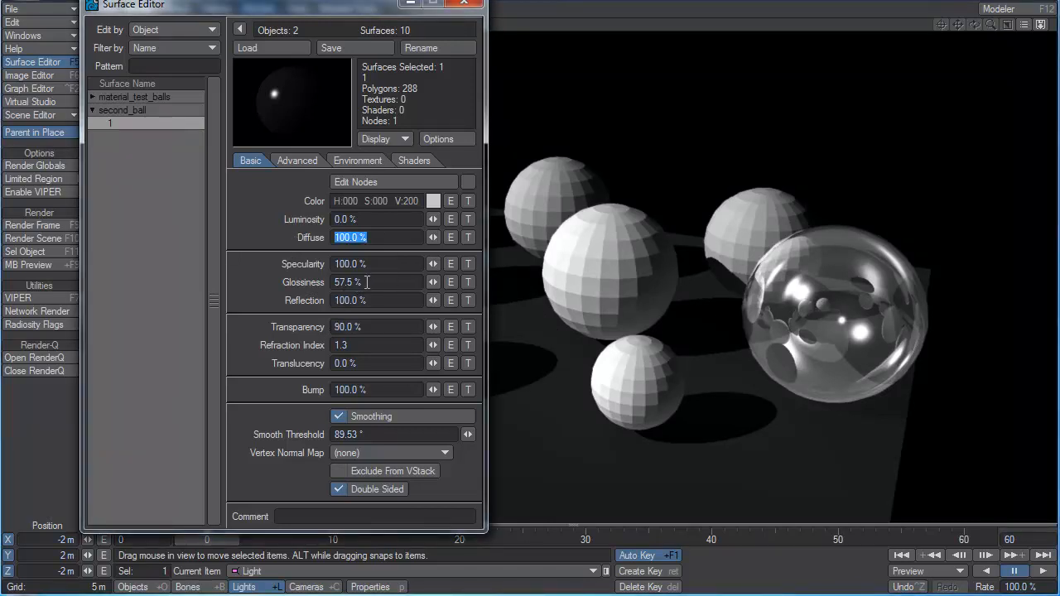
{"action": "left_click", "coordinate": [379, 265]}
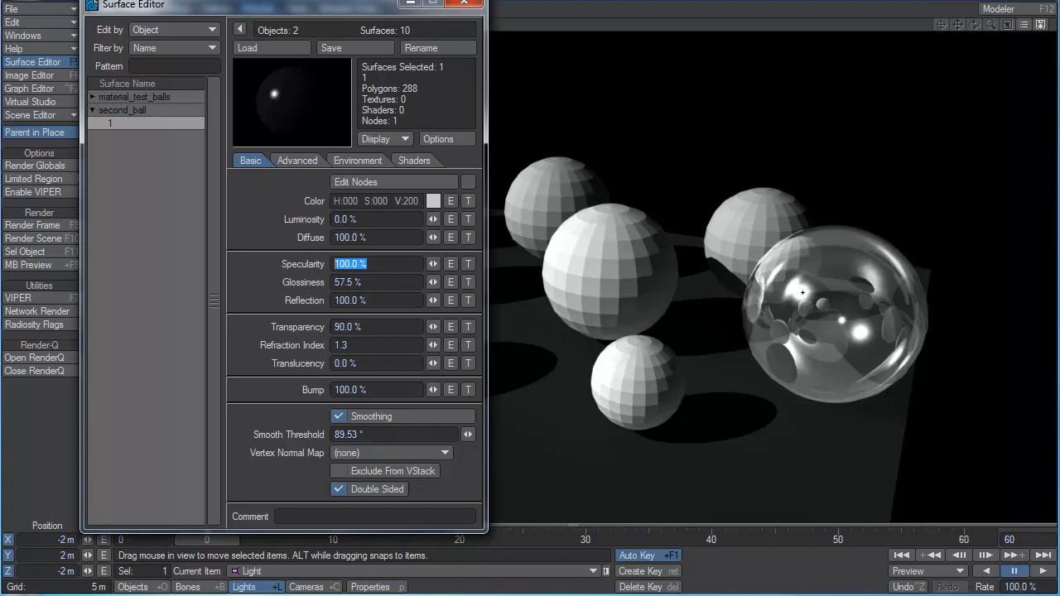
{"action": "left_click", "coordinate": [372, 299]}
{"action": "left_click_drag", "start_coordinate": [386, 329], "coordinate": [317, 332]}
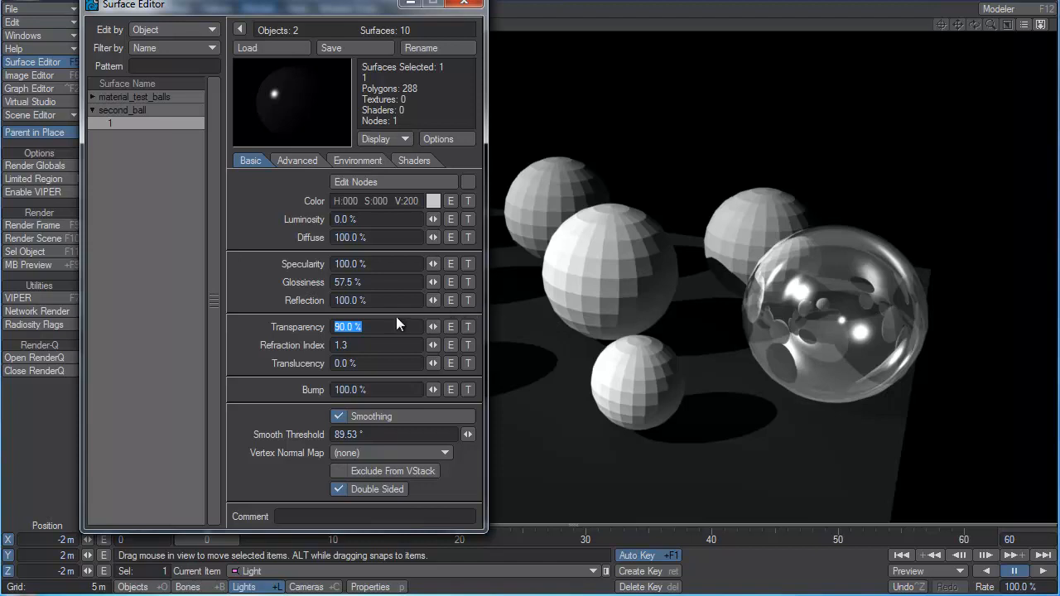
Set second_ball's reflection to 10% and its diffuse to 0%.
{"action": "double_click", "coordinate": [377, 300]}
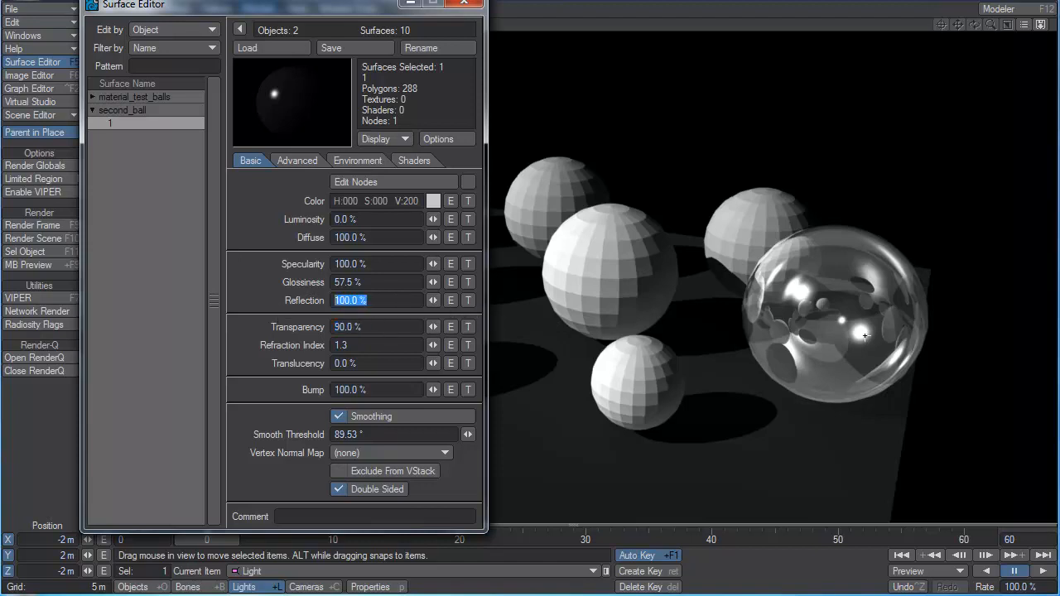
{"action": "type", "text": "10"}
{"action": "key", "text": "Tab"}
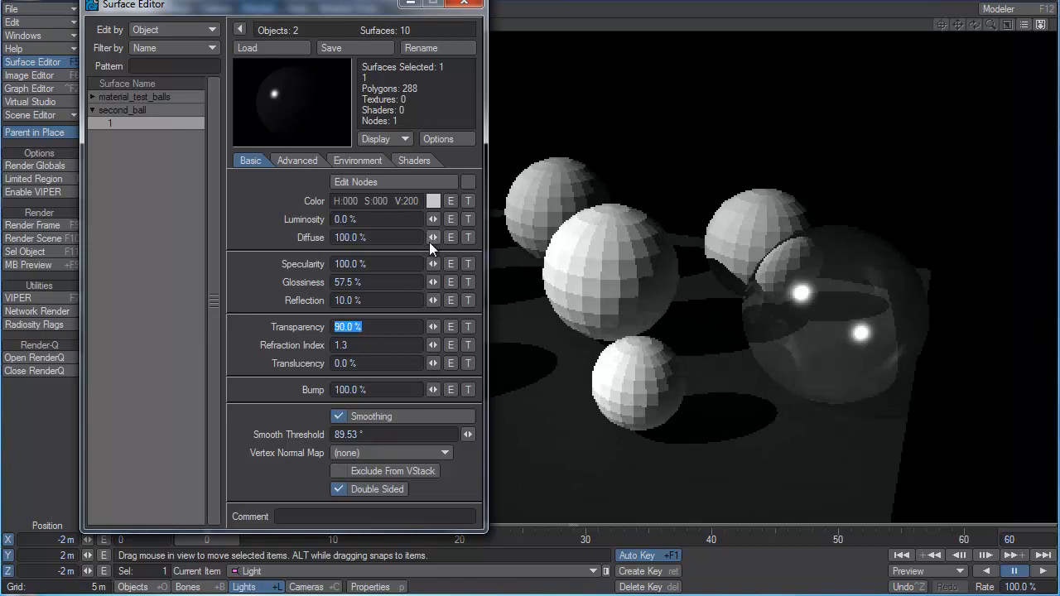
{"action": "left_click_drag", "start_coordinate": [433, 238], "coordinate": [364, 238]}
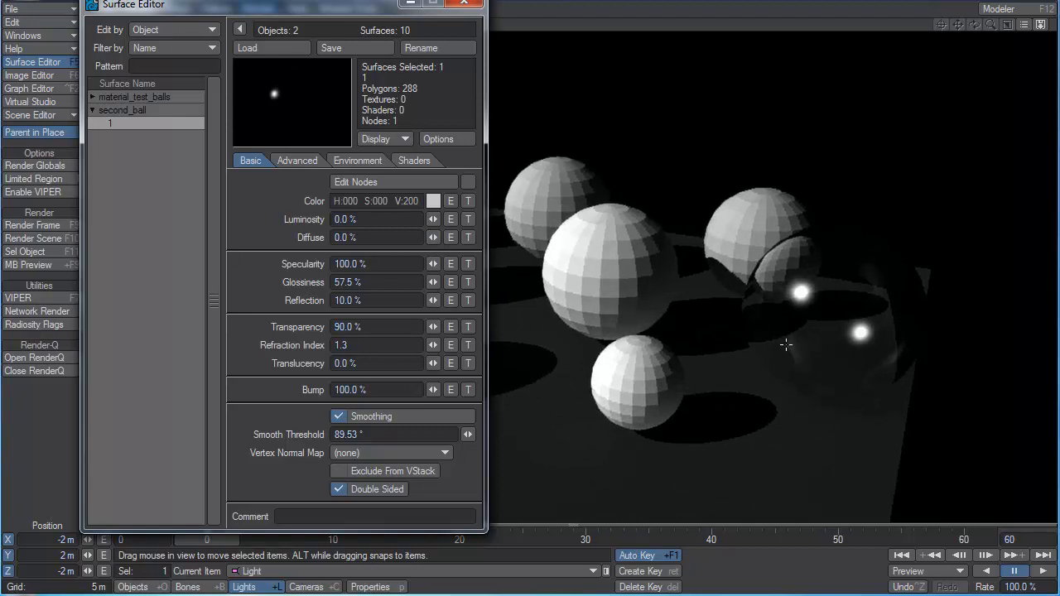
Raise second_ball's glossiness to 100%.
{"action": "left_click", "coordinate": [364, 283]}
{"action": "left_click", "coordinate": [434, 282]}
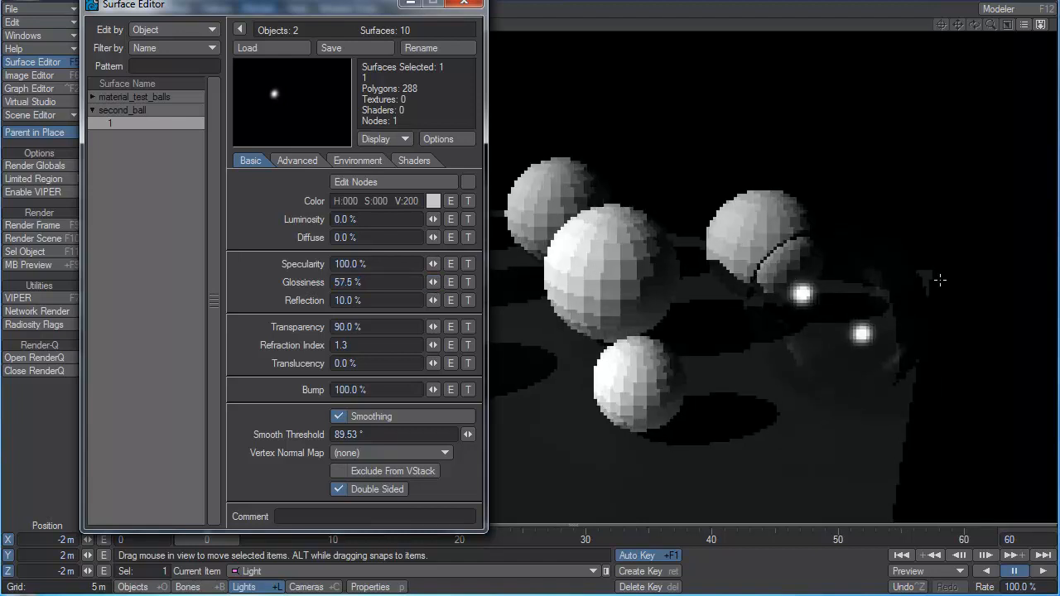
{"action": "mouse_move", "coordinate": [434, 285]}
{"action": "left_mouse_down"}
{"action": "mouse_move", "coordinate": [395, 285]}
{"action": "mouse_move", "coordinate": [512, 285]}
{"action": "mouse_move", "coordinate": [467, 285]}
{"action": "left_mouse_up"}
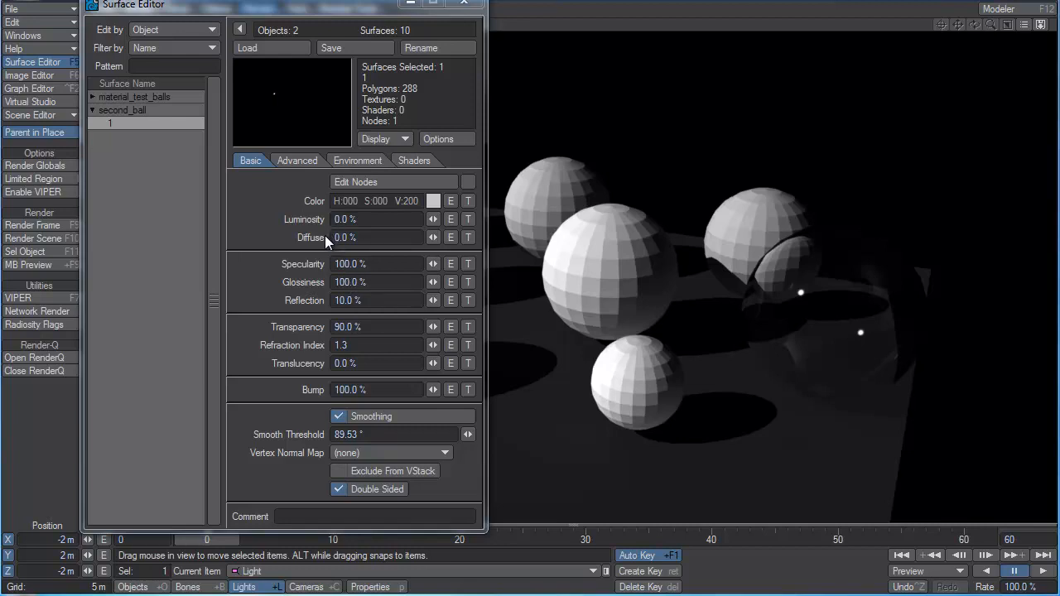
Examine second_ball's specularity, glossiness and reflection values together with the highlights on the rendered ball.
{"action": "left_click_drag", "start_coordinate": [372, 266], "coordinate": [336, 264]}
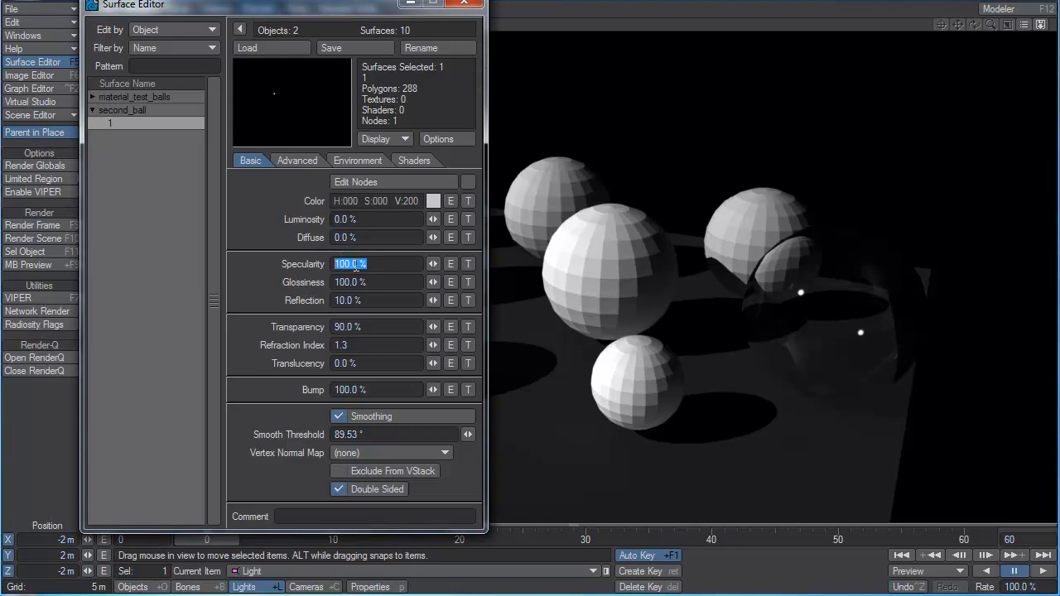
{"action": "left_click_drag", "start_coordinate": [403, 300], "coordinate": [329, 303]}
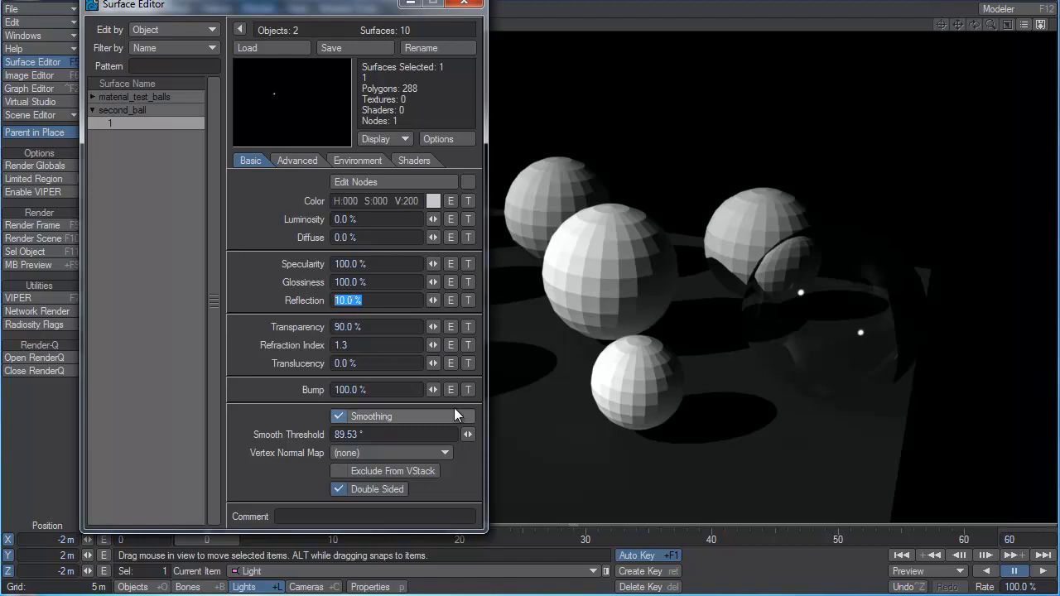
{"action": "left_click", "coordinate": [374, 263]}
{"action": "left_click_drag", "start_coordinate": [375, 263], "coordinate": [291, 270]}
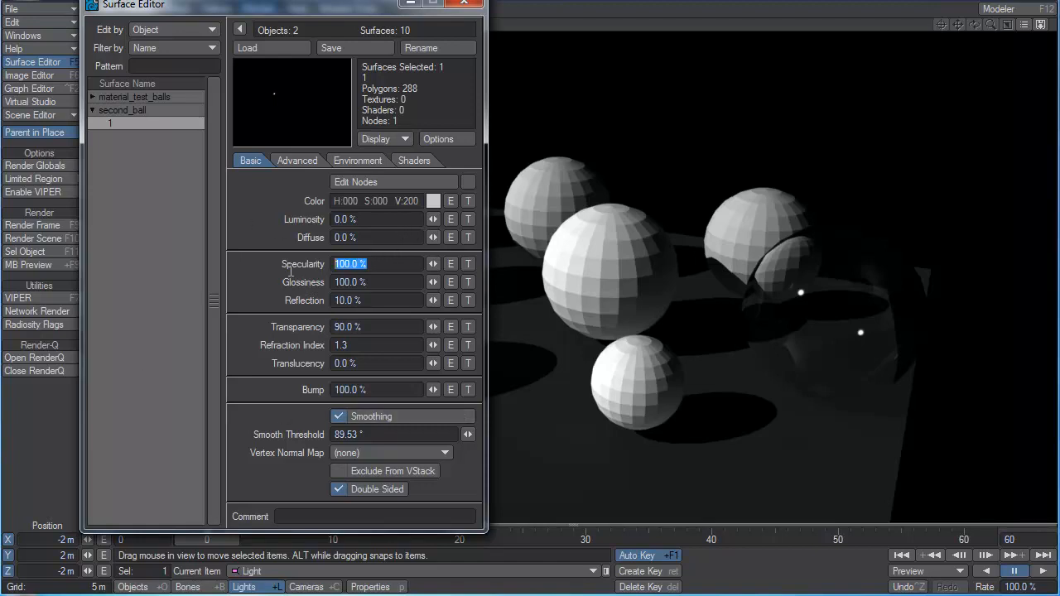
{"action": "left_click", "coordinate": [371, 282]}
{"action": "left_click_drag", "start_coordinate": [372, 282], "coordinate": [329, 284]}
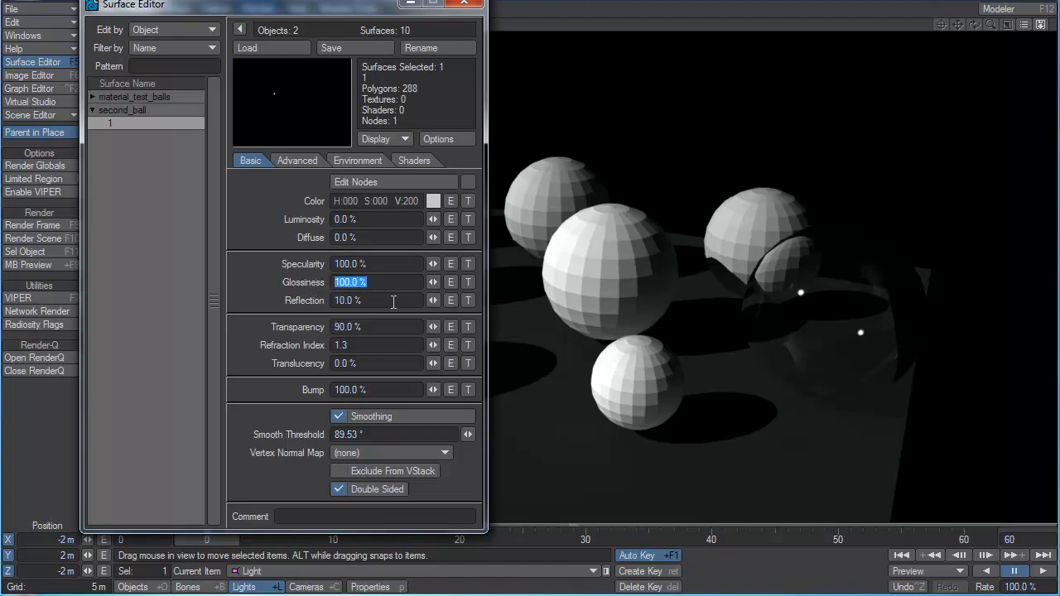
{"action": "left_click", "coordinate": [433, 282]}
{"action": "mouse_move", "coordinate": [433, 281]}
{"action": "left_mouse_down"}
{"action": "mouse_move", "coordinate": [399, 282]}
{"action": "mouse_move", "coordinate": [439, 283]}
{"action": "left_mouse_up"}
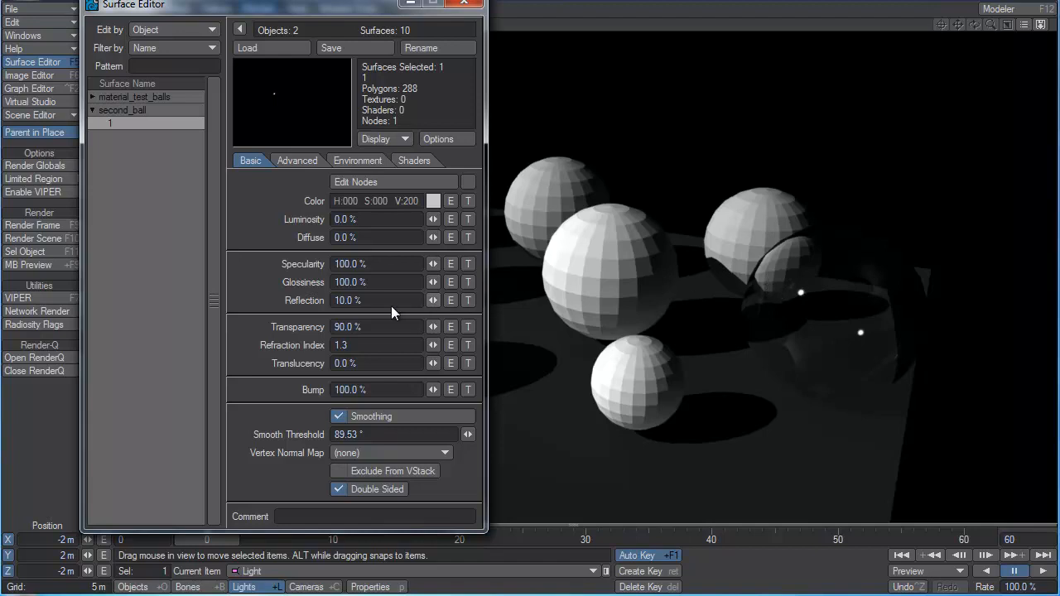
Lower second_ball's glossiness to 36.5% and on to 16.5%, and reduce its specularity to 45.5%.
{"action": "left_click_drag", "start_coordinate": [432, 282], "coordinate": [405, 281]}
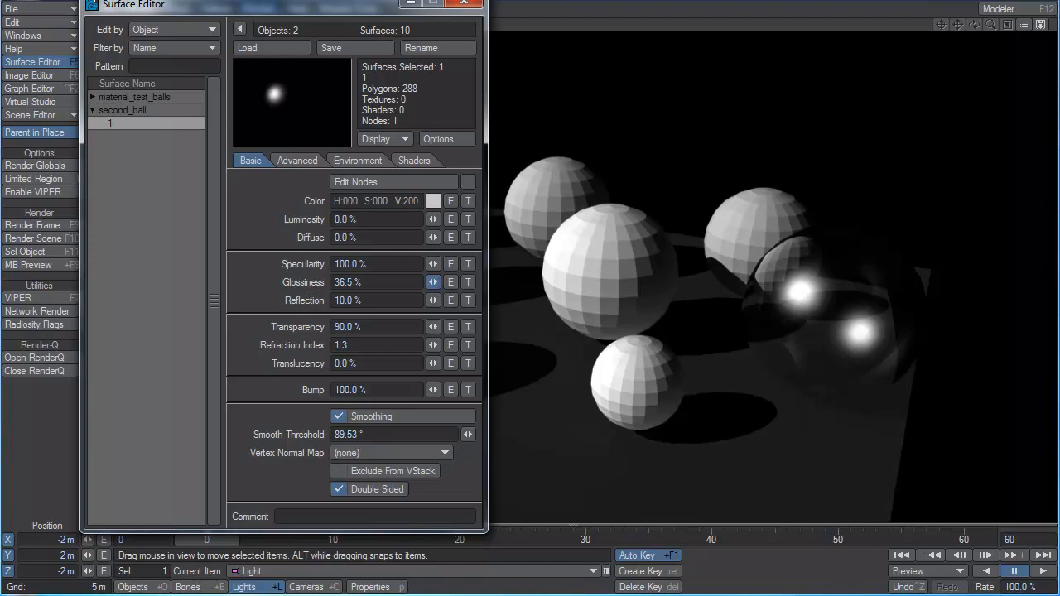
{"action": "left_click_drag", "start_coordinate": [432, 282], "coordinate": [346, 264]}
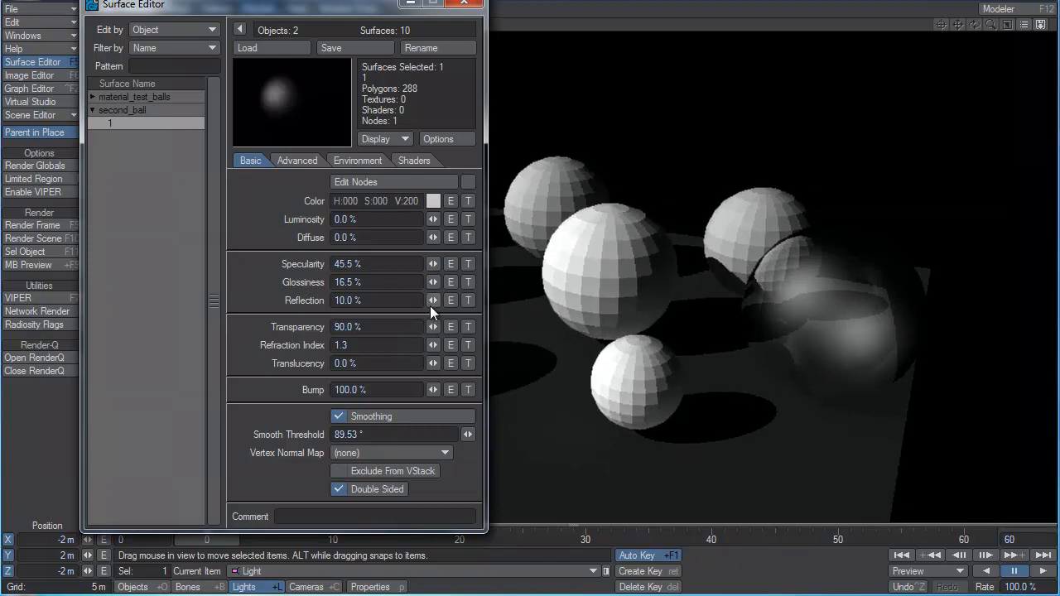
Set second_ball's reflection to 0% and its diffuse to 10%.
{"action": "left_click_drag", "start_coordinate": [433, 300], "coordinate": [385, 301]}
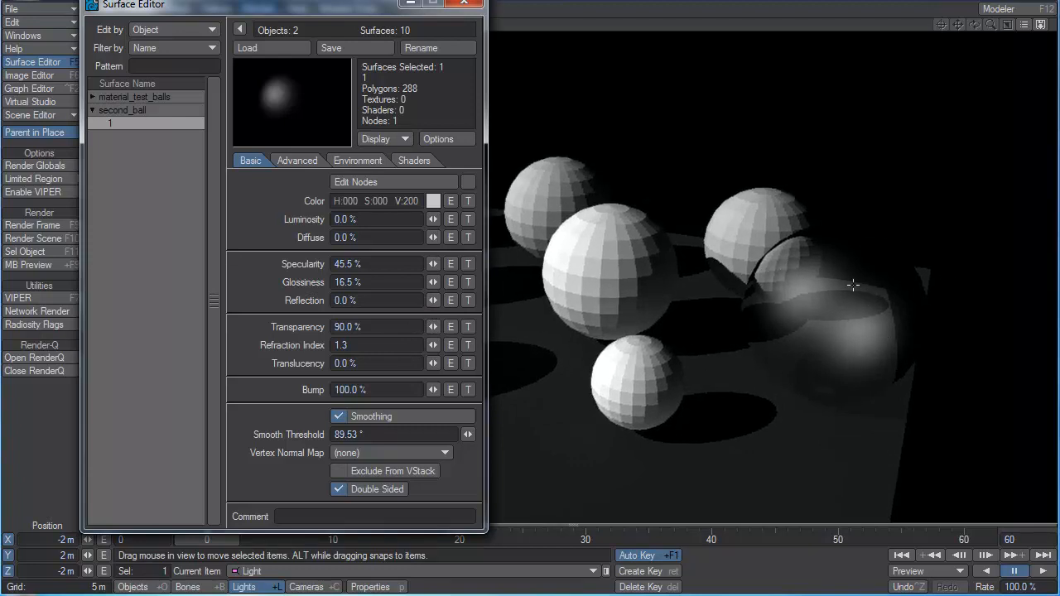
{"action": "left_click", "coordinate": [404, 238]}
{"action": "type", "text": "10"}
{"action": "key", "text": "Tab"}
{"action": "left_click", "coordinate": [378, 303]}
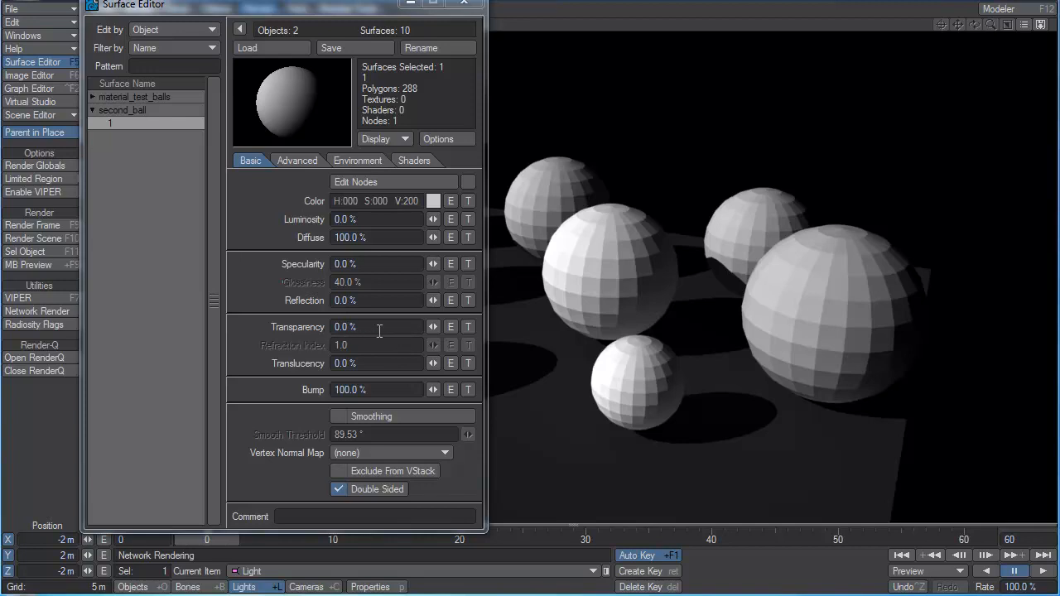
Set the default second_ball surface's transparency to 90% and its refraction index to 1.3.
{"action": "mouse_move", "coordinate": [431, 327]}
{"action": "left_mouse_down"}
{"action": "mouse_move", "coordinate": [454, 327]}
{"action": "mouse_move", "coordinate": [436, 339]}
{"action": "left_mouse_up"}
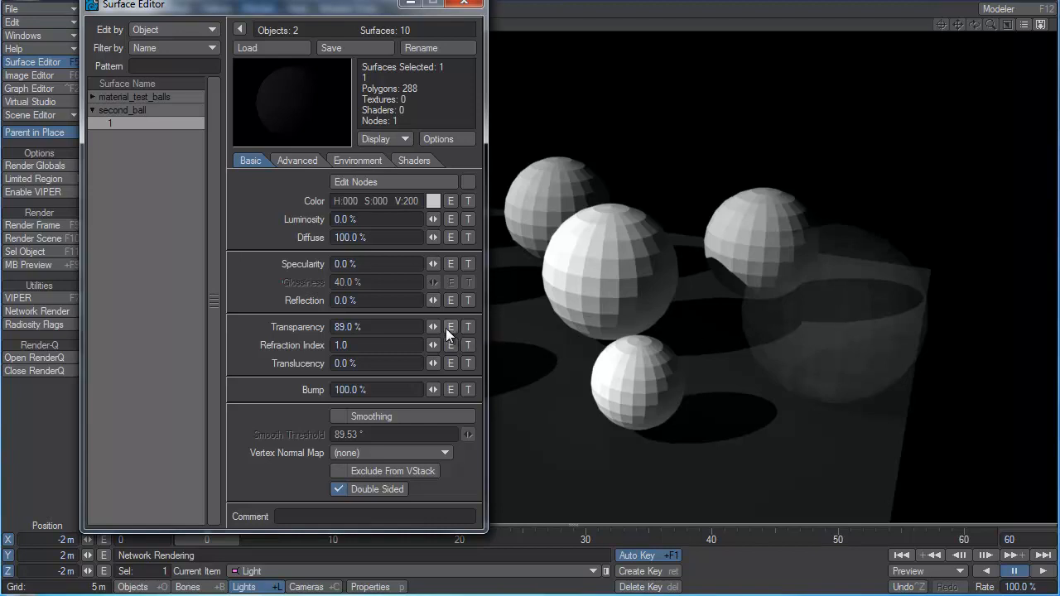
{"action": "mouse_move", "coordinate": [435, 326]}
{"action": "left_mouse_down"}
{"action": "mouse_move", "coordinate": [396, 326]}
{"action": "mouse_move", "coordinate": [436, 327]}
{"action": "left_mouse_up"}
{"action": "left_click", "coordinate": [377, 346]}
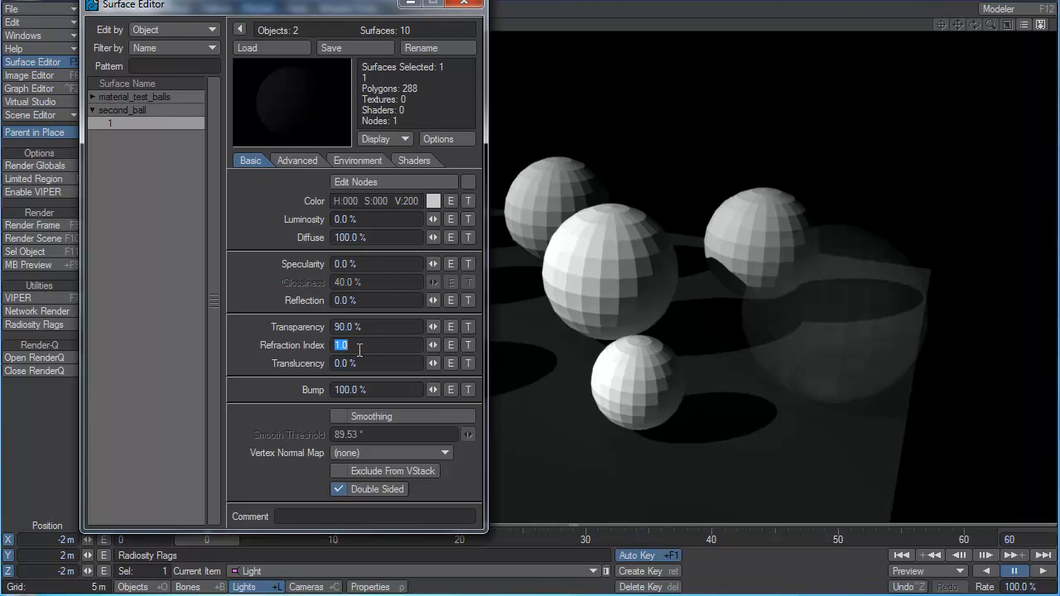
{"action": "left_click_drag", "start_coordinate": [372, 330], "coordinate": [290, 348]}
{"action": "type", "text": "1.3"}
{"action": "key", "text": "Tab"}
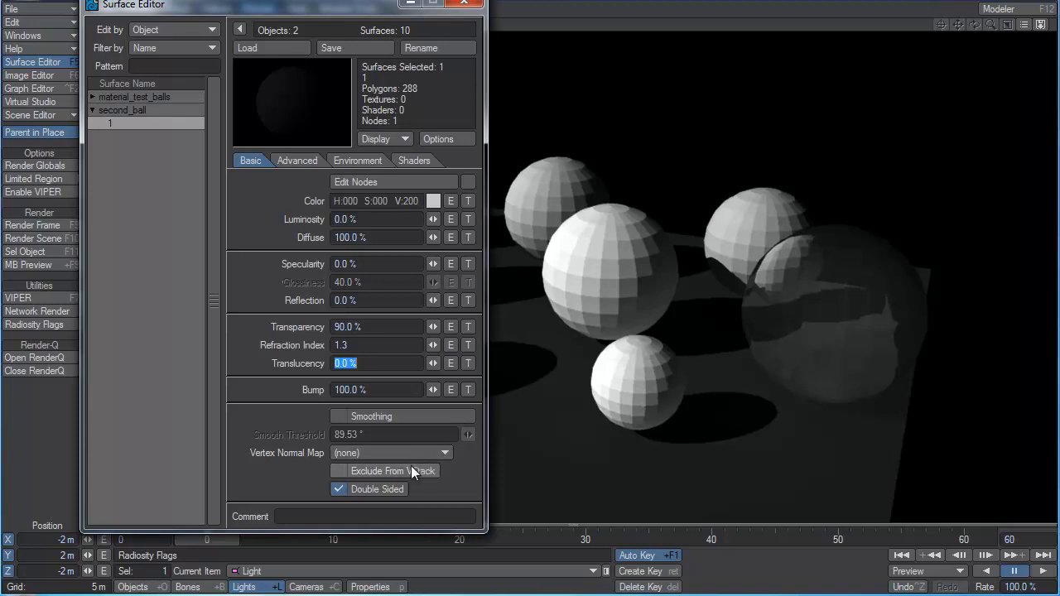
Turn on smoothing for second_ball's surface and try its refraction index at 3.0 and at 1.0.
{"action": "left_click", "coordinate": [396, 417]}
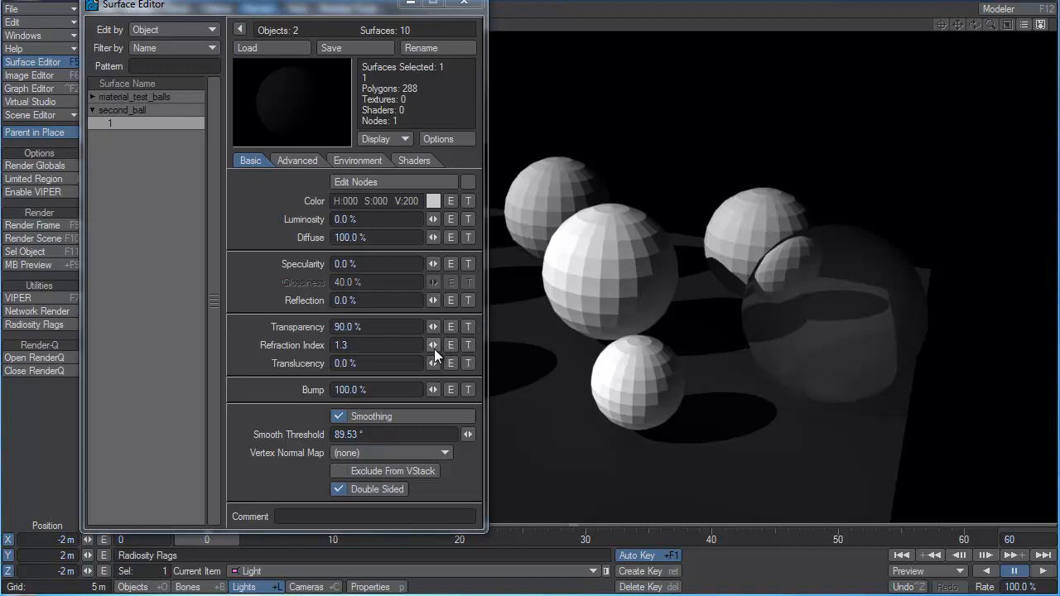
{"action": "left_click_drag", "start_coordinate": [433, 347], "coordinate": [584, 347]}
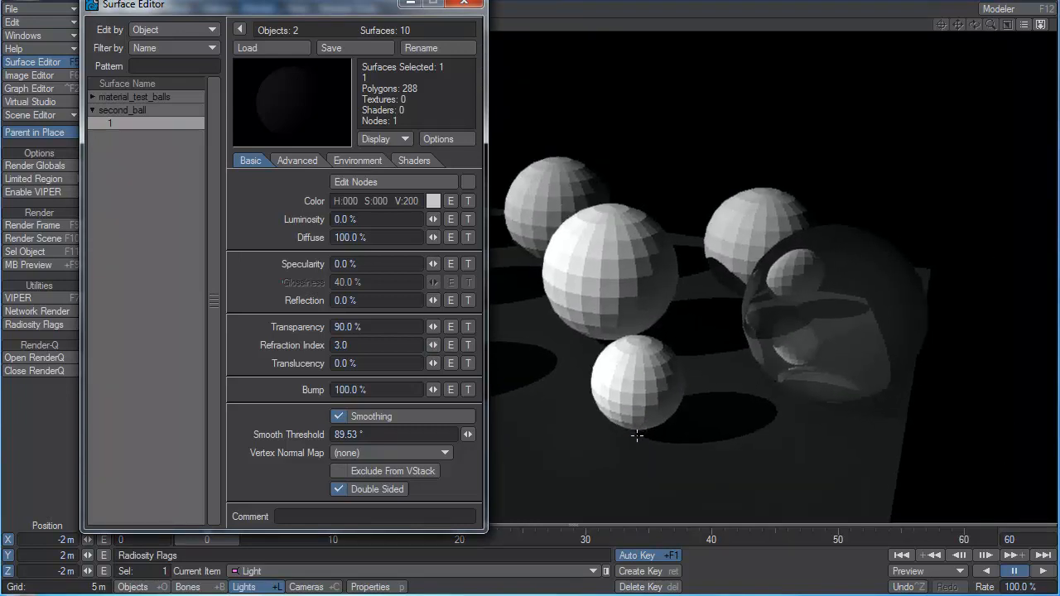
{"action": "left_click_drag", "start_coordinate": [432, 344], "coordinate": [357, 345]}
Try second_ball's refraction index at -1.3 and reset it to 1.0.
{"action": "left_click", "coordinate": [395, 349]}
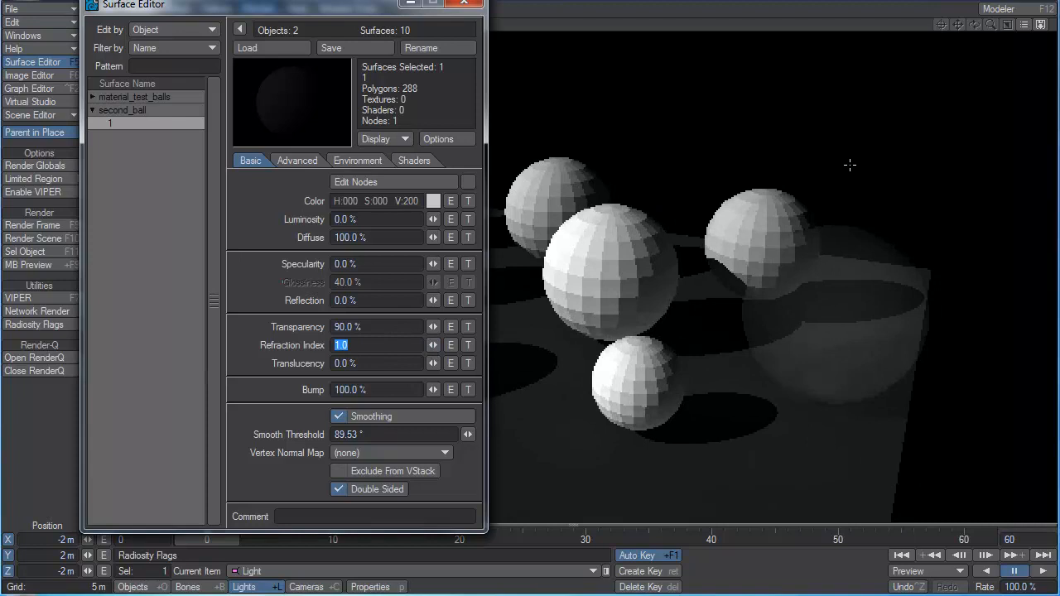
{"action": "type", "text": "-1.3"}
{"action": "key", "text": "Tab"}
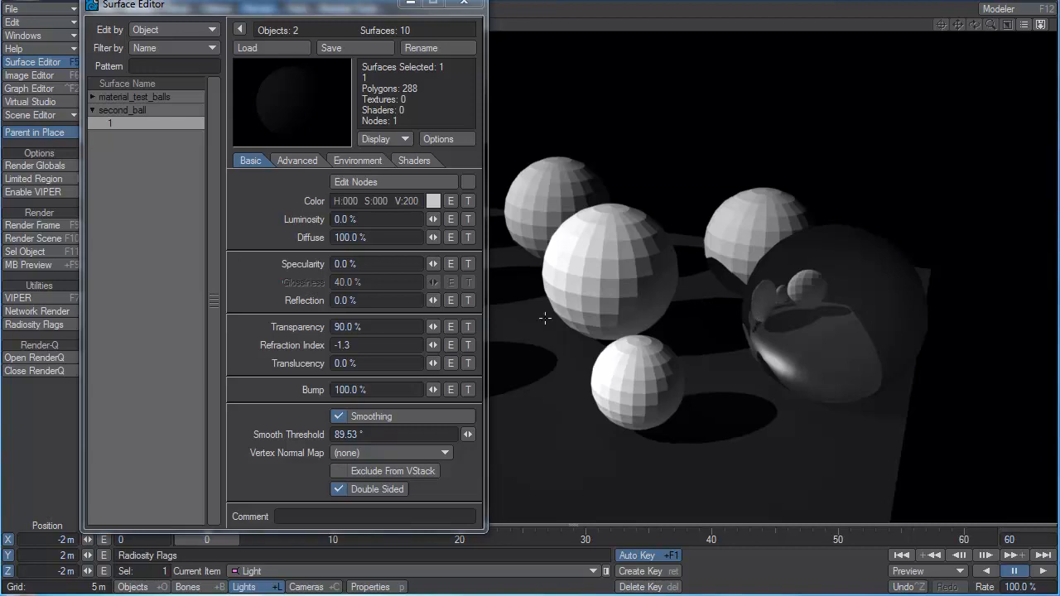
{"action": "left_click", "coordinate": [379, 349]}
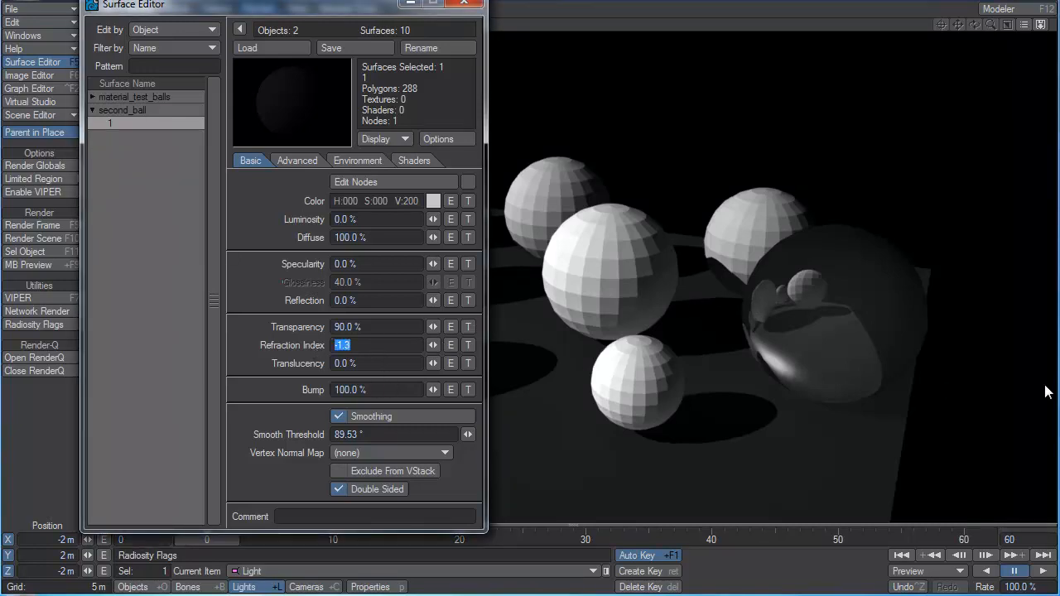
{"action": "type", "text": "1"}
{"action": "key", "text": "Tab"}
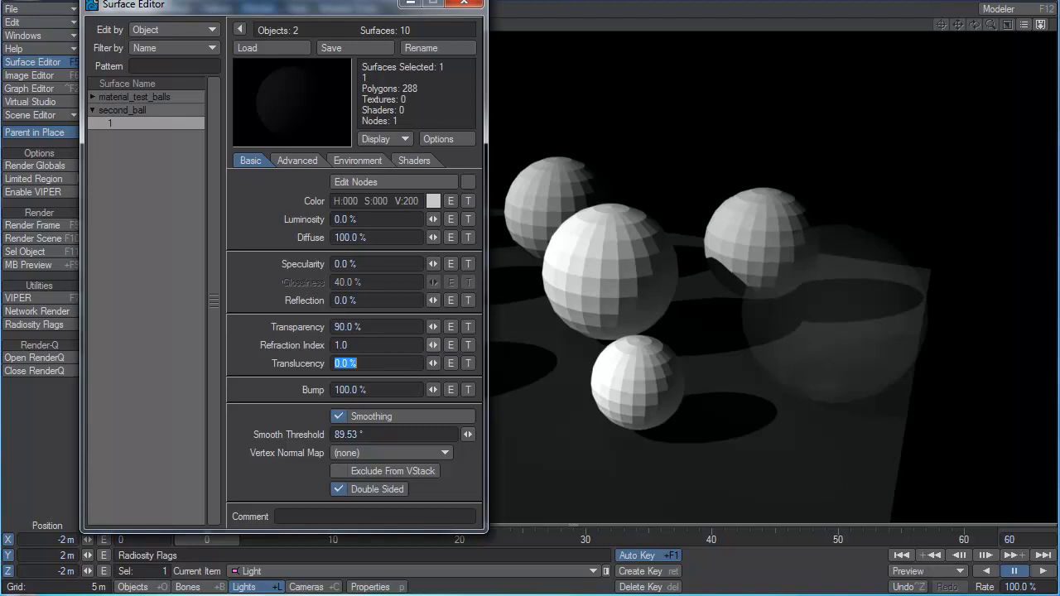
Try second_ball's refraction index at 1.515, and set it to -1.5.
{"action": "left_click_drag", "start_coordinate": [431, 343], "coordinate": [474, 343]}
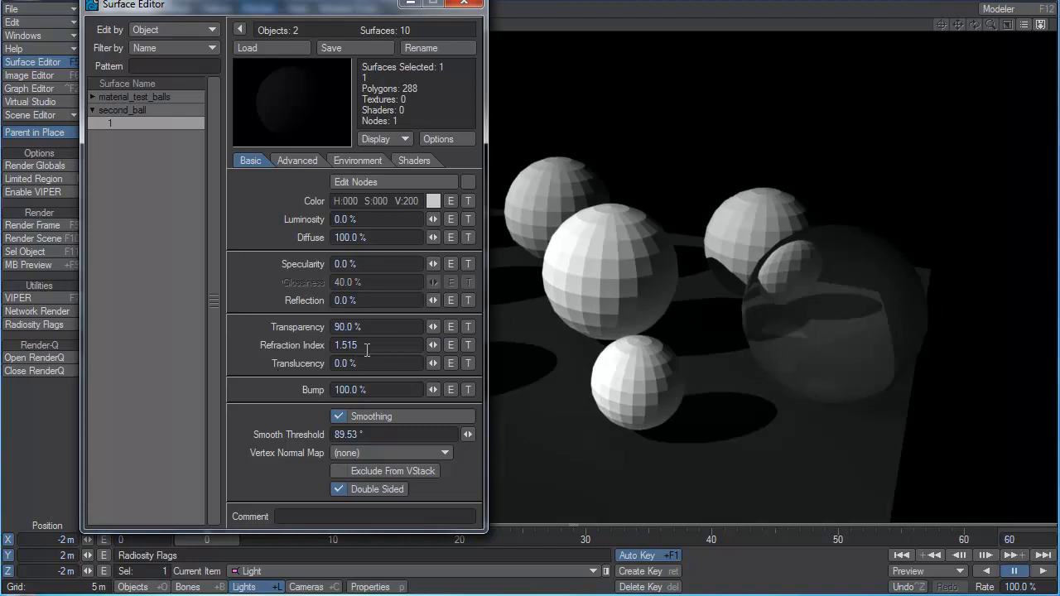
{"action": "left_click_drag", "start_coordinate": [367, 350], "coordinate": [257, 350]}
{"action": "key", "text": "BackSpace"}
{"action": "type", "text": "-1.5"}
{"action": "key", "text": "Tab"}
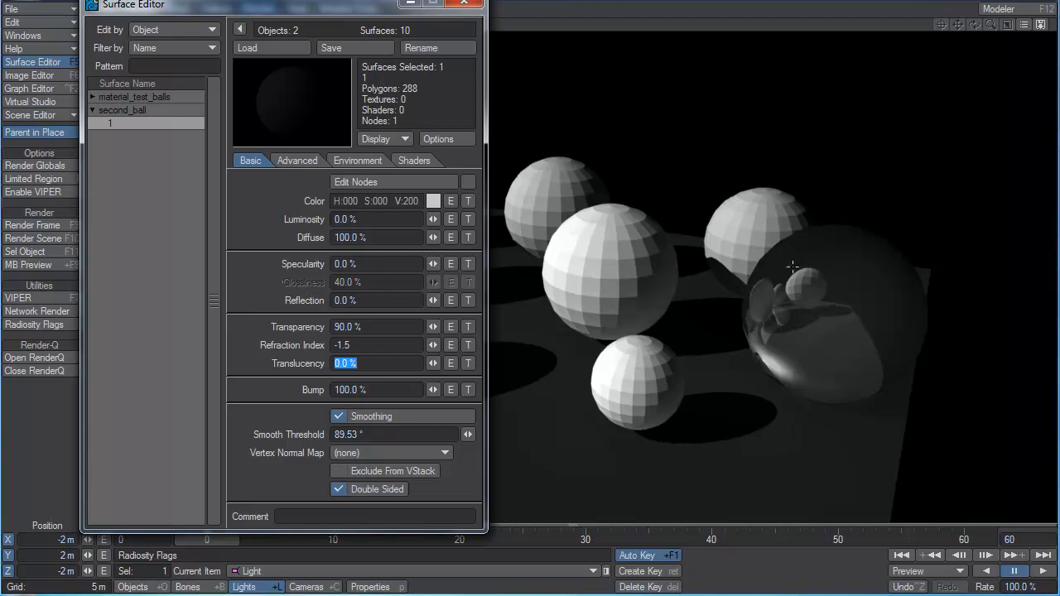
Try second_ball's refraction index at 1.3 and at -1.3.
{"action": "left_click", "coordinate": [347, 346]}
{"action": "type", "text": "1.3"}
{"action": "key", "text": "Tab"}
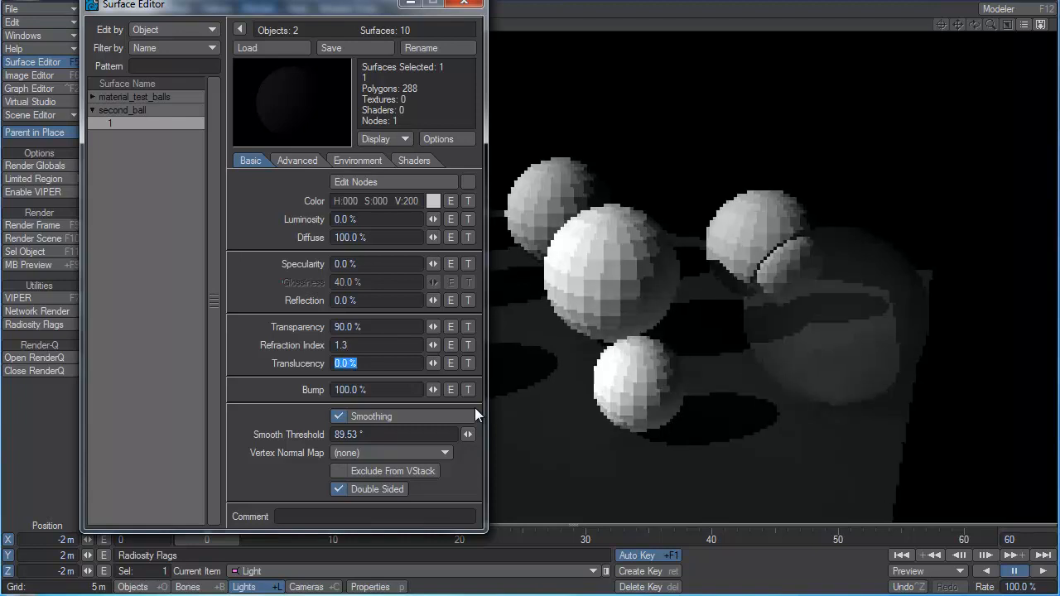
{"action": "left_click", "coordinate": [334, 346]}
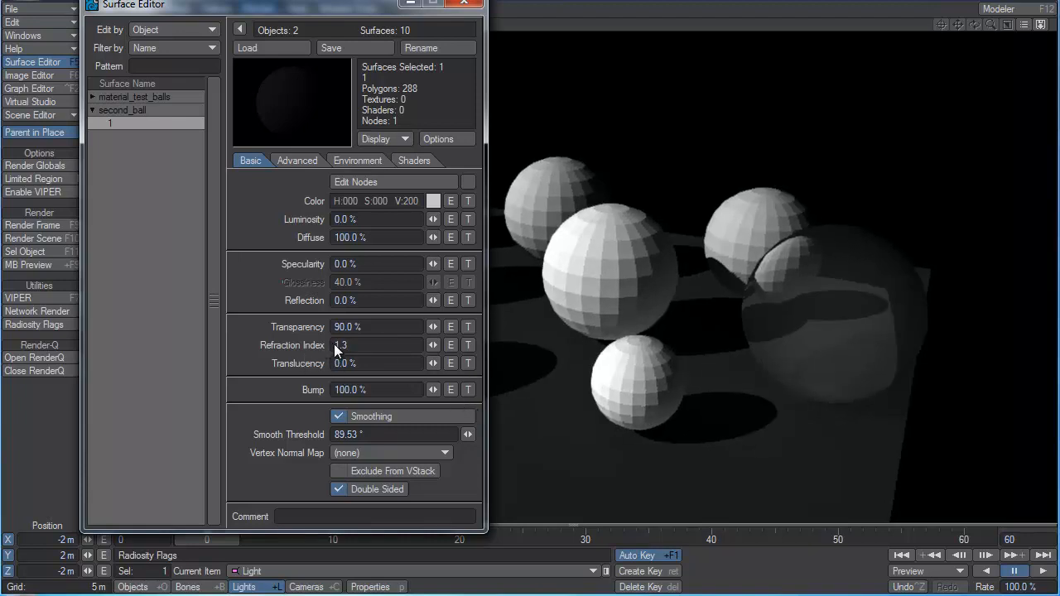
{"action": "type", "text": "-"}
{"action": "key", "text": "Tab"}
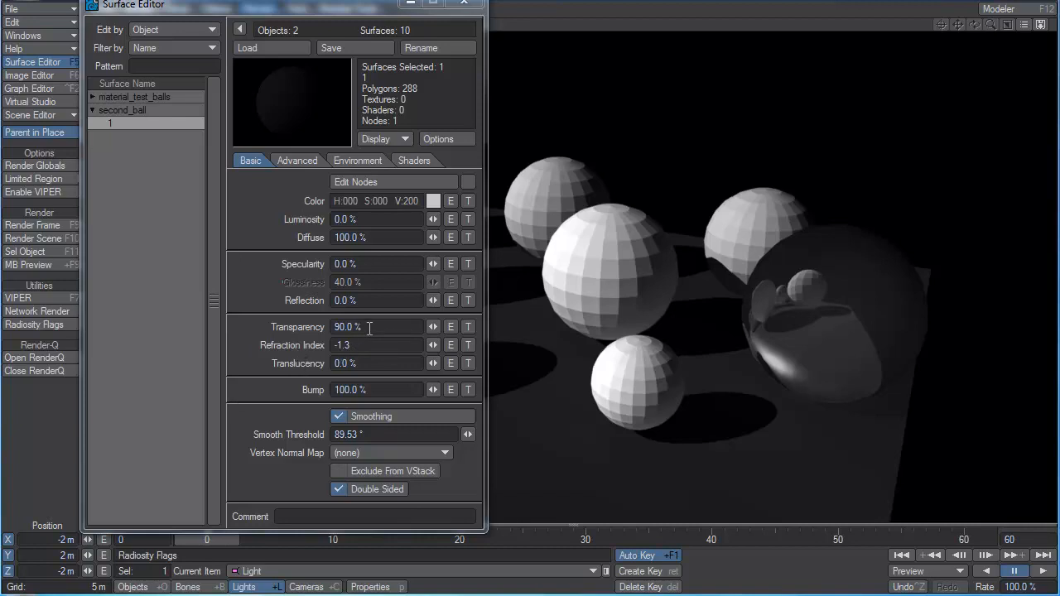
Set second_ball's transparency to 95% and its diffuse to 5%.
{"action": "left_click_drag", "start_coordinate": [408, 329], "coordinate": [93, 332]}
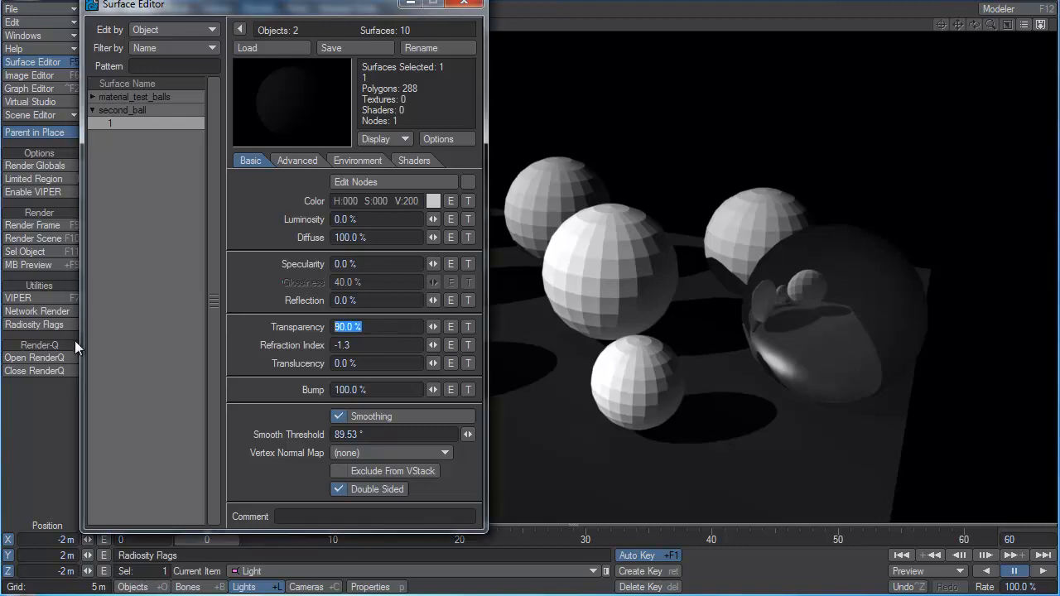
{"action": "type", "text": "95"}
{"action": "key", "text": "Tab"}
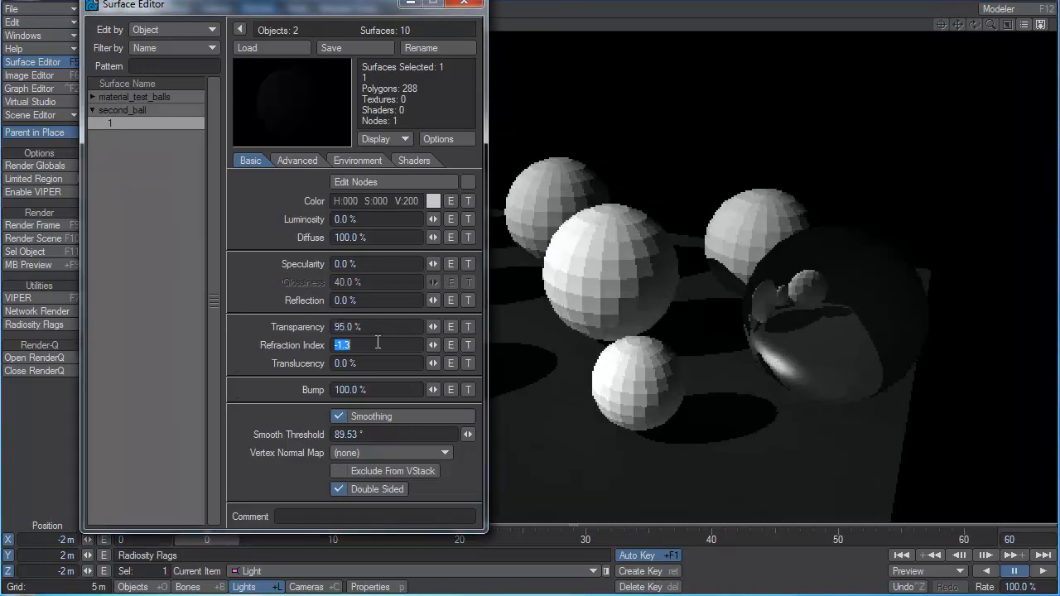
{"action": "left_click", "coordinate": [406, 237]}
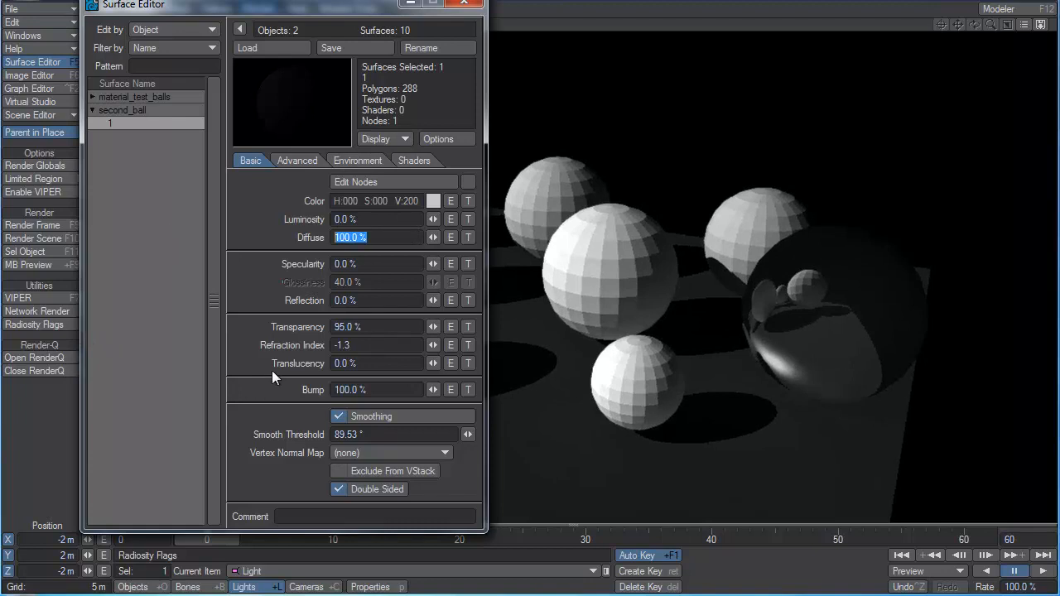
{"action": "type", "text": "5"}
{"action": "key", "text": "Tab"}
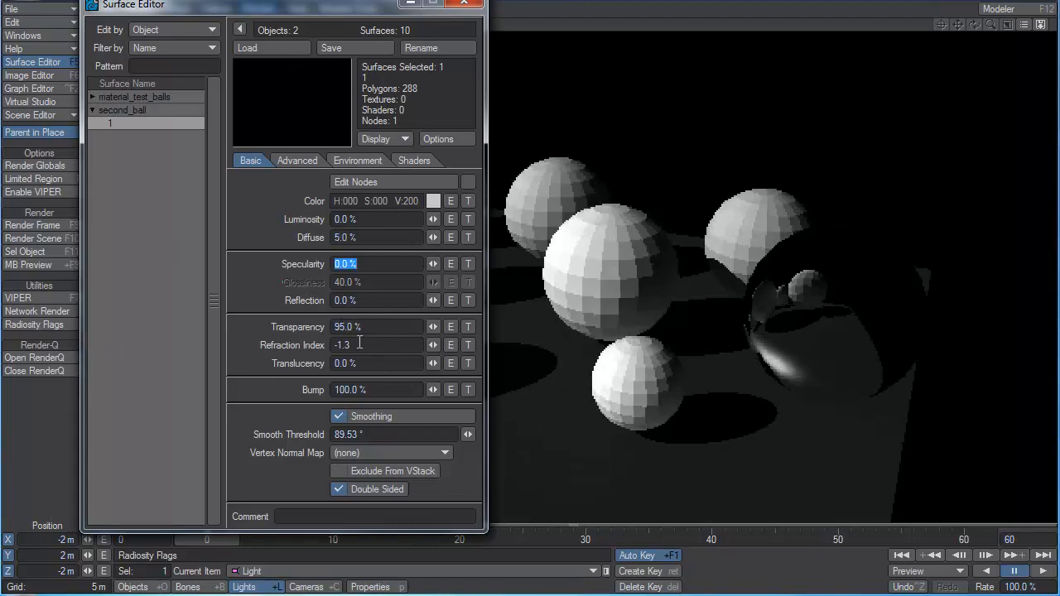
Set second_ball's refraction index to 1.3 with the reduced diffuse value.
{"action": "left_click_drag", "start_coordinate": [366, 347], "coordinate": [134, 347]}
{"action": "type", "text": "1.3"}
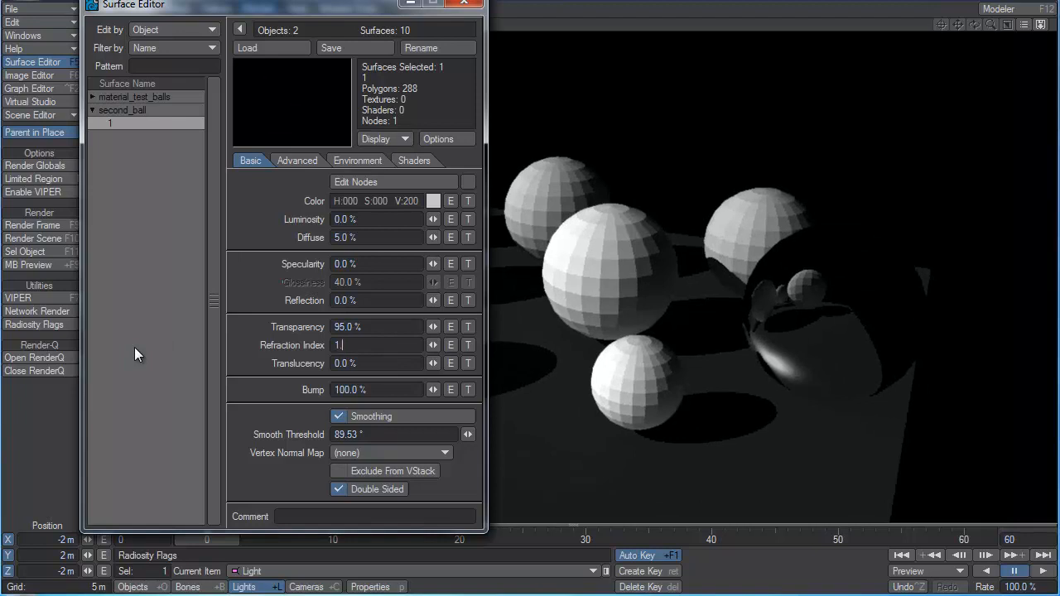
{"action": "key", "text": "Tab"}
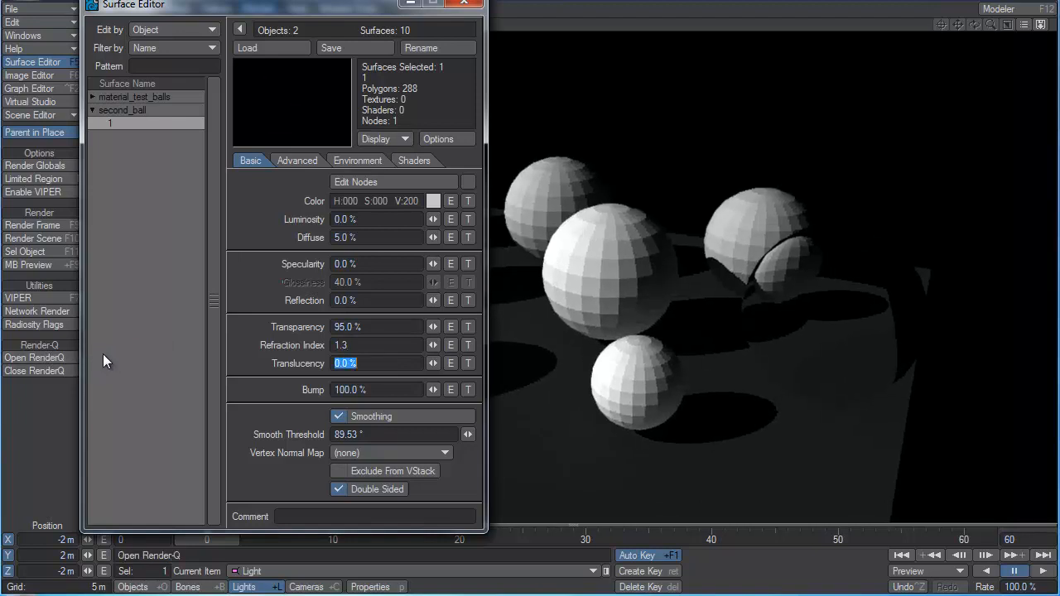
{"action": "left_click", "coordinate": [375, 345]}
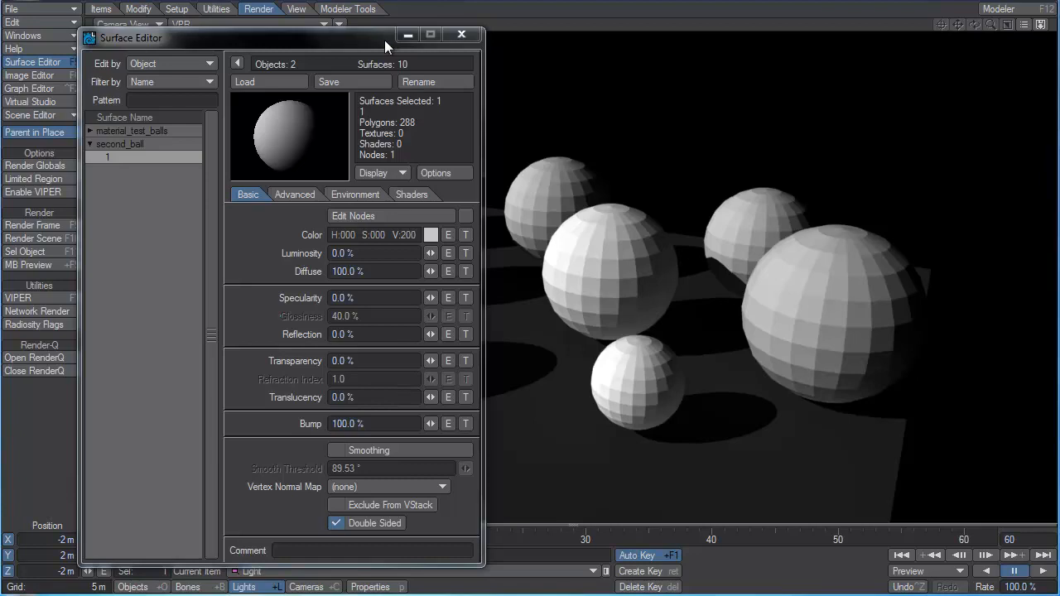
Close the Surface Editor and switch the camera view's shading from VPR to Textured Shaded Solid Wireframe.
{"action": "left_click", "coordinate": [462, 34]}
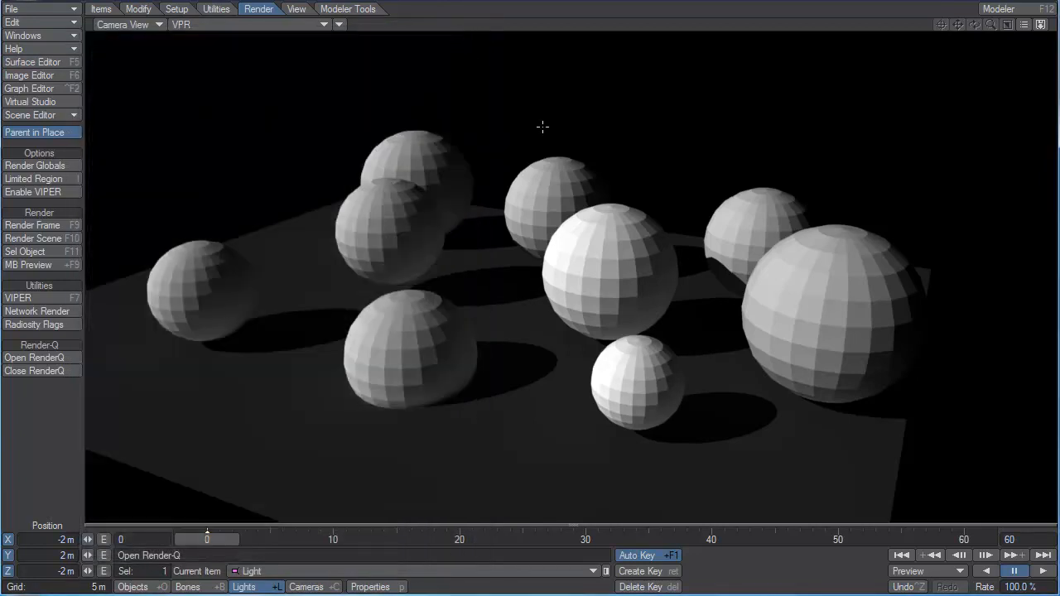
{"action": "left_click", "coordinate": [244, 24]}
{"action": "left_click", "coordinate": [242, 12]}
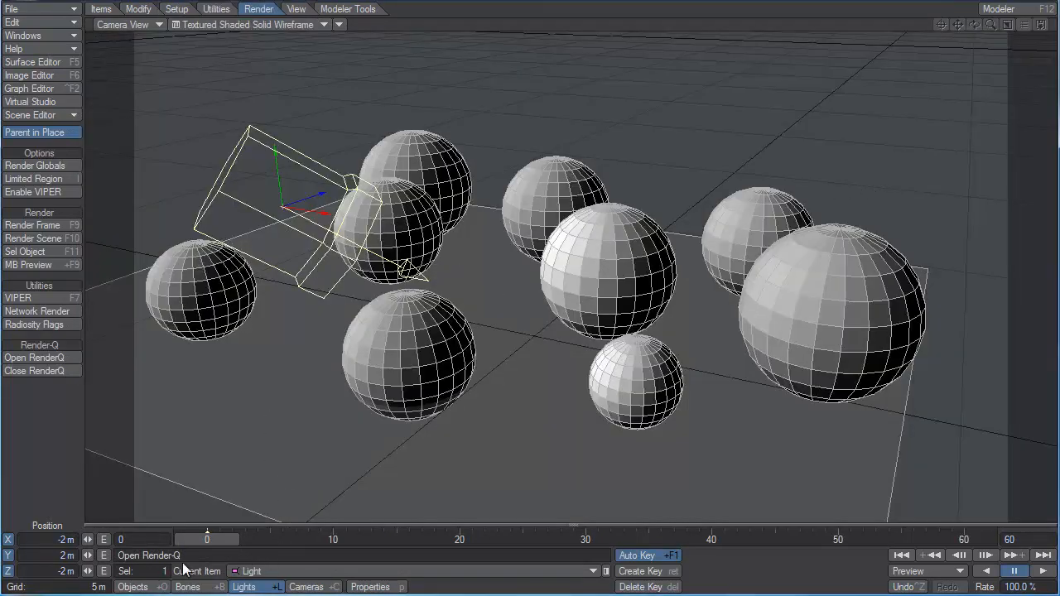
Select both ball objects and rotate them together to a pitch of about 95.8° so the ground stands upright.
{"action": "left_click", "coordinate": [132, 588]}
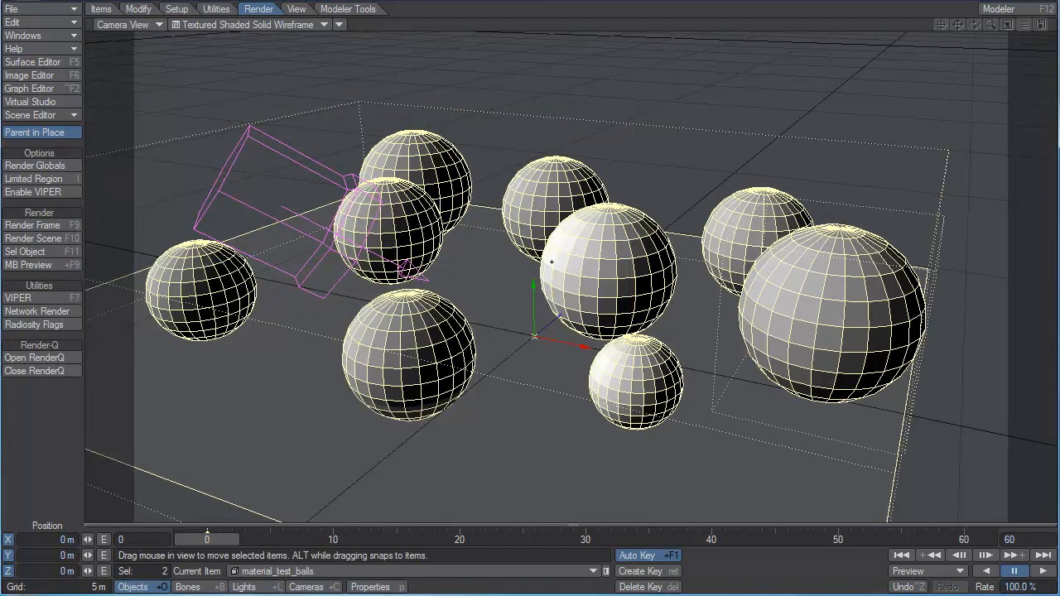
{"action": "key", "text": "y"}
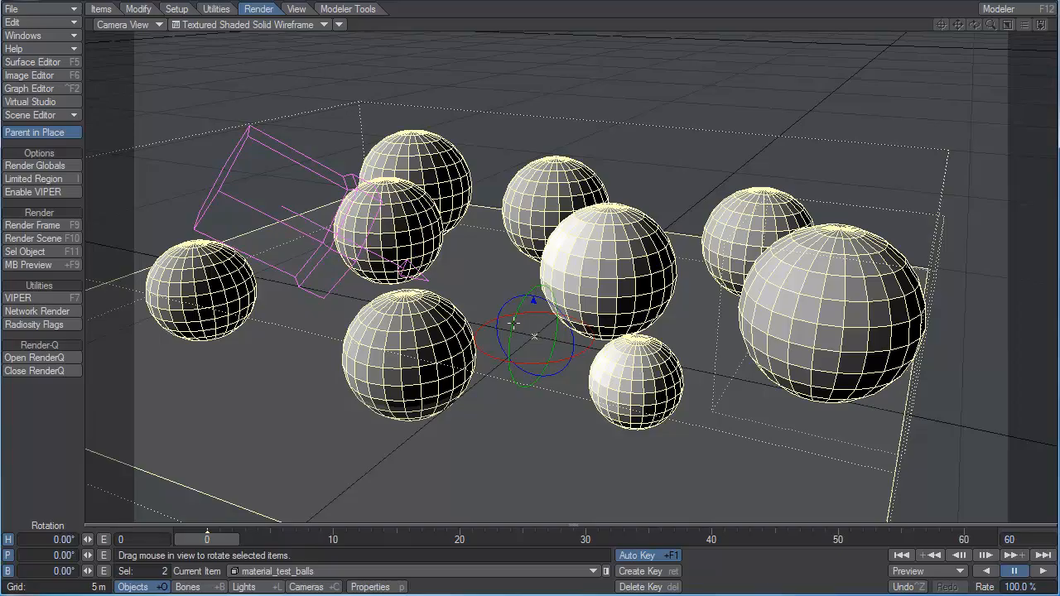
{"action": "left_click_drag", "start_coordinate": [514, 333], "coordinate": [513, 447]}
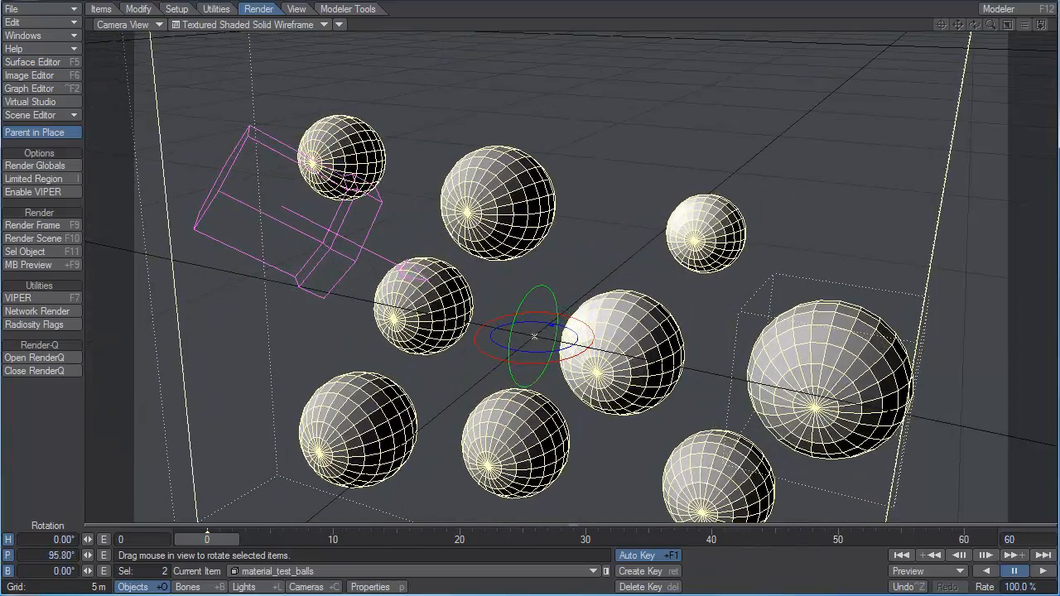
Make the ground surface of material_test_balls double sided and close the Surface Editor.
{"action": "left_click", "coordinate": [46, 64]}
{"action": "left_click", "coordinate": [123, 251]}
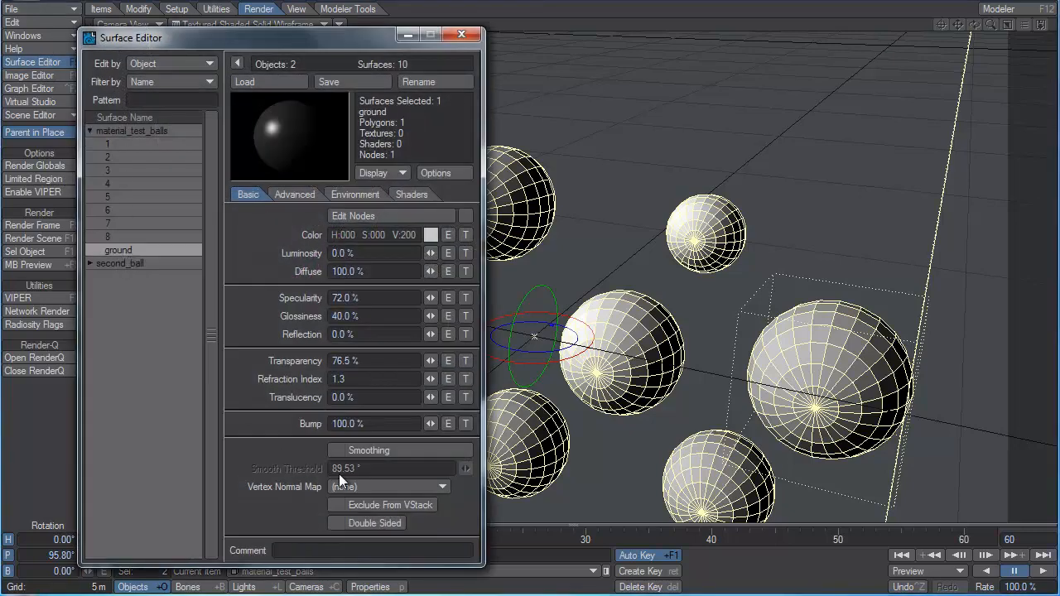
{"action": "left_click", "coordinate": [365, 522]}
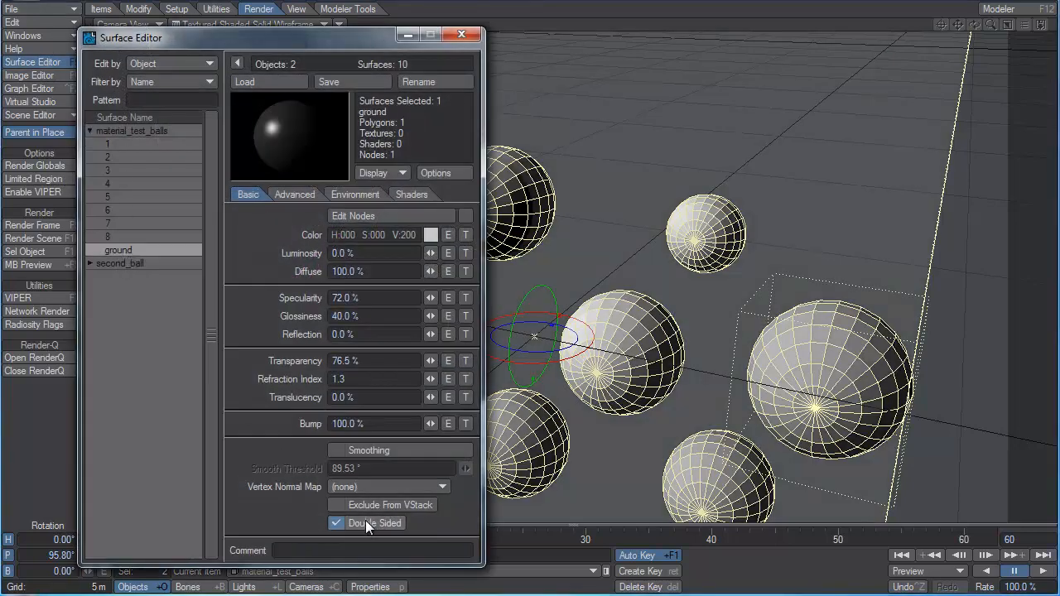
{"action": "left_click", "coordinate": [462, 34]}
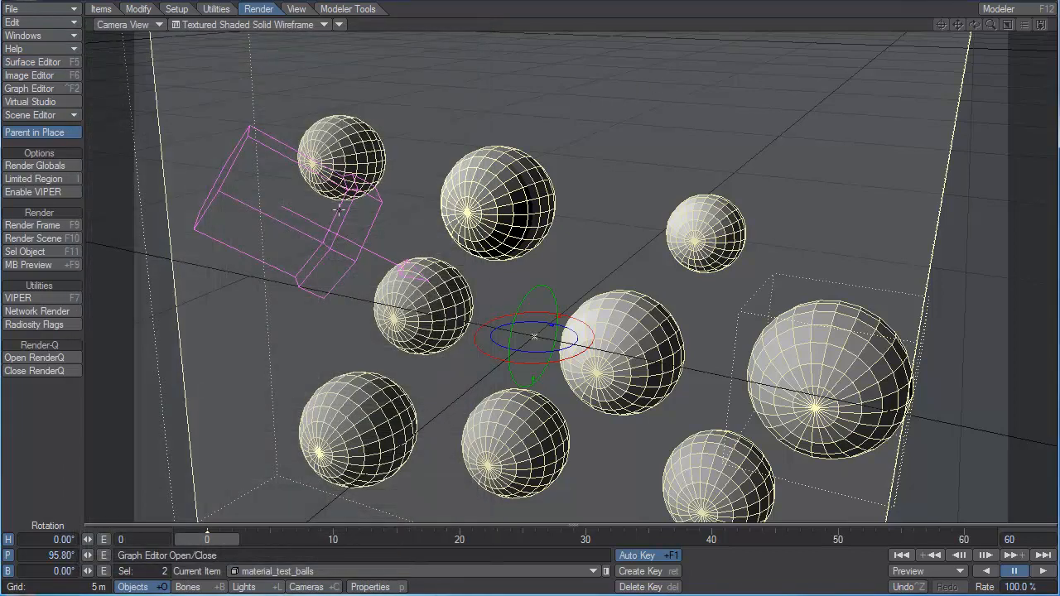
Move the light above the balls toward the back and rotate it to a heading of about 187.6° and a pitch of about 18°.
{"action": "left_click", "coordinate": [338, 214]}
{"action": "key", "text": "t"}
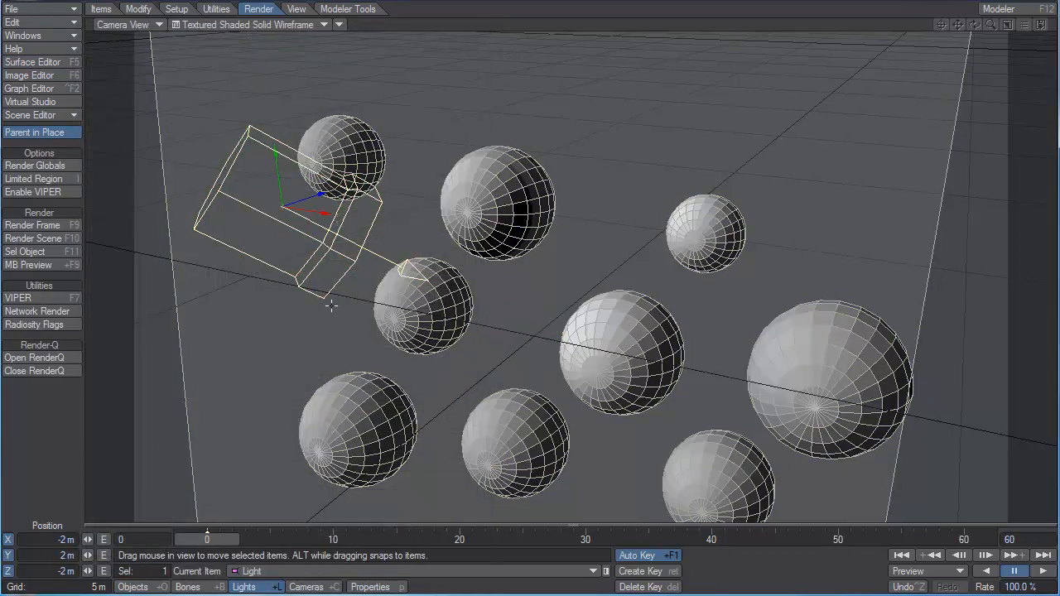
{"action": "left_click_drag", "start_coordinate": [318, 319], "coordinate": [543, 259]}
{"action": "left_click_drag", "start_coordinate": [537, 328], "coordinate": [524, 271]}
{"action": "key", "text": "y"}
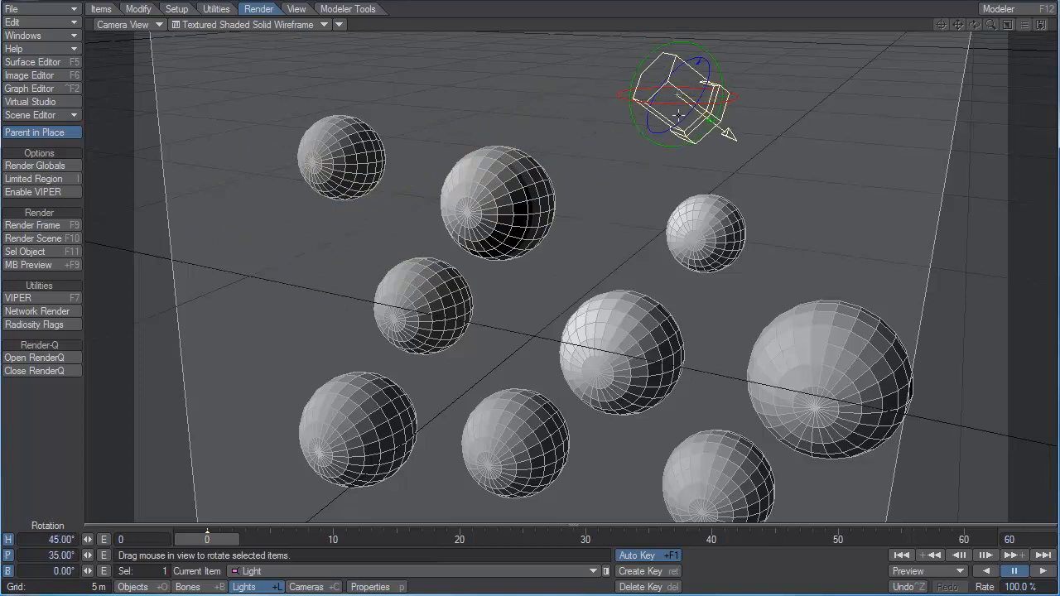
{"action": "mouse_move", "coordinate": [675, 105]}
{"action": "left_mouse_down"}
{"action": "mouse_move", "coordinate": [981, 106]}
{"action": "mouse_move", "coordinate": [910, 106]}
{"action": "left_mouse_up"}
{"action": "left_click_drag", "start_coordinate": [651, 104], "coordinate": [665, 125]}
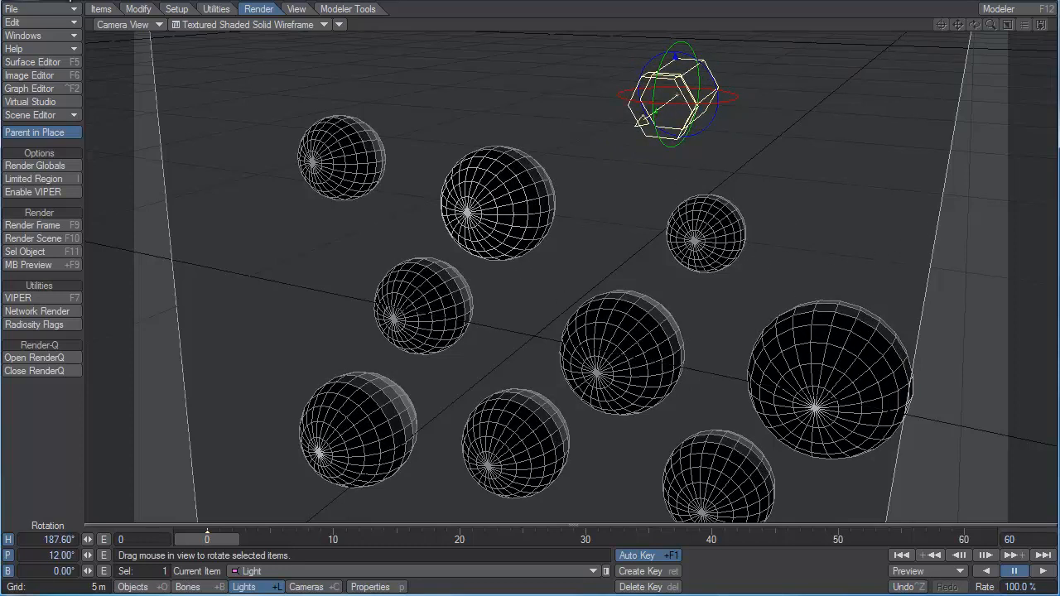
Switch the viewport to Perspective with VPR rendering and view the ground plane from its unlit back side.
{"action": "left_click", "coordinate": [120, 25]}
{"action": "left_click", "coordinate": [118, 3]}
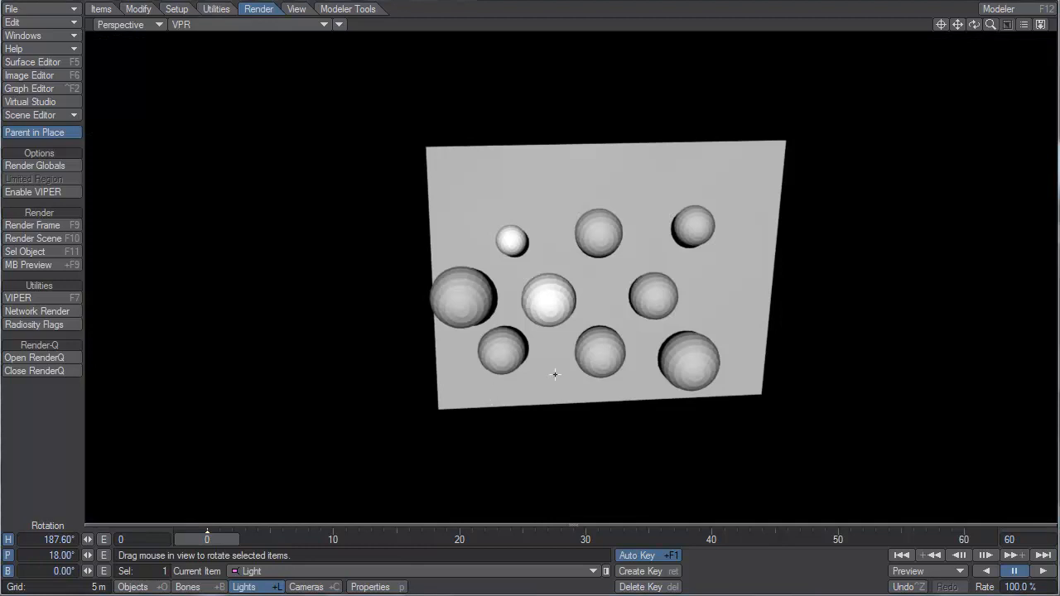
{"action": "left_click_drag", "start_coordinate": [556, 353], "coordinate": [594, 330], "text": "alt"}
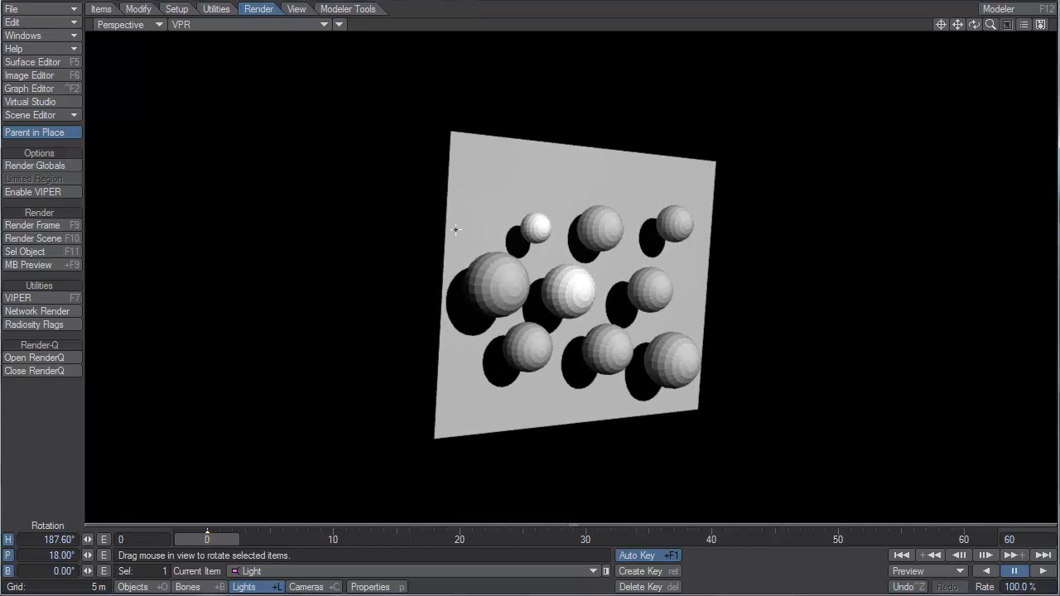
{"action": "left_click_drag", "start_coordinate": [456, 230], "coordinate": [605, 233], "text": "alt"}
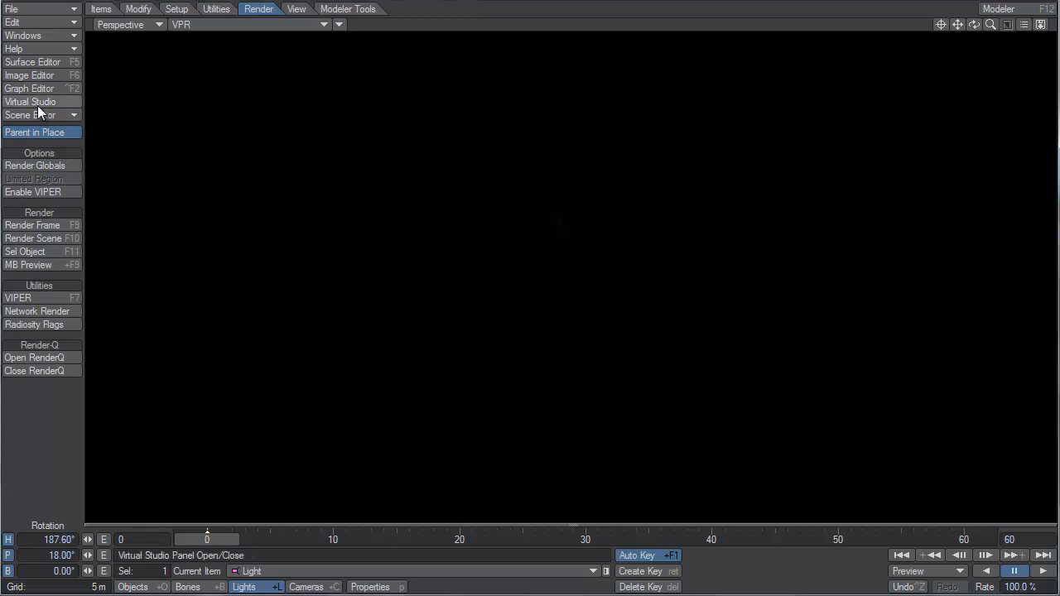
Set the ground surface's translucency to 44% and inspect the balls' shadows on it from behind and from the side.
{"action": "left_click", "coordinate": [47, 63]}
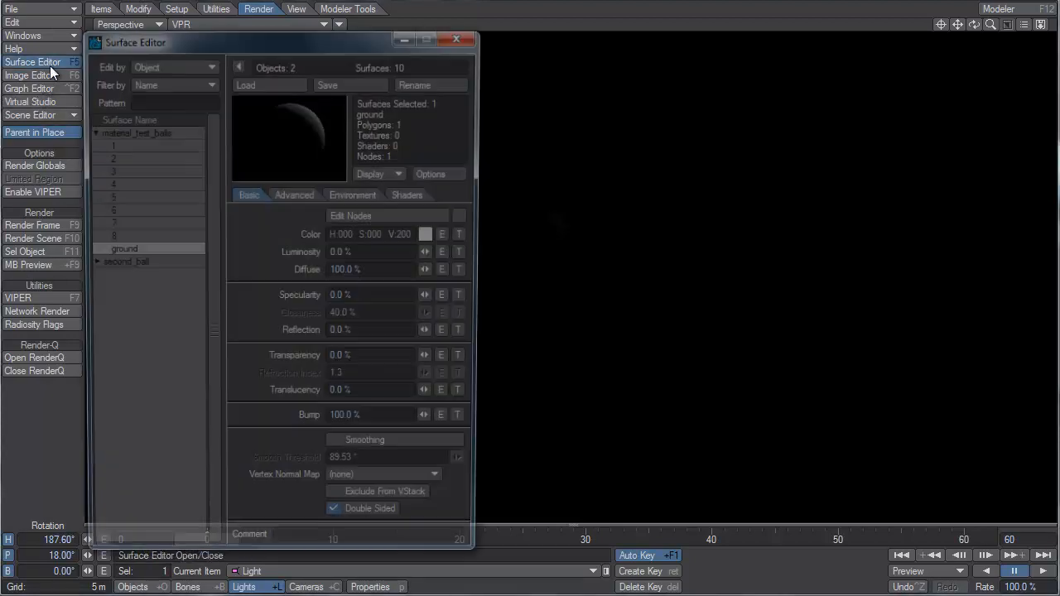
{"action": "left_click_drag", "start_coordinate": [273, 40], "coordinate": [197, 10]}
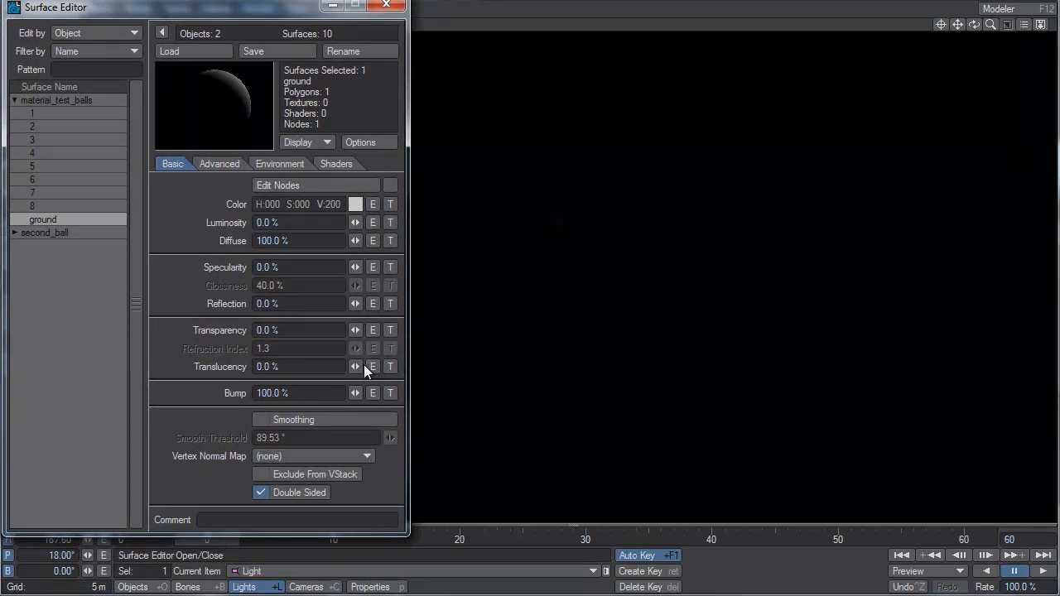
{"action": "left_click_drag", "start_coordinate": [355, 366], "coordinate": [393, 366]}
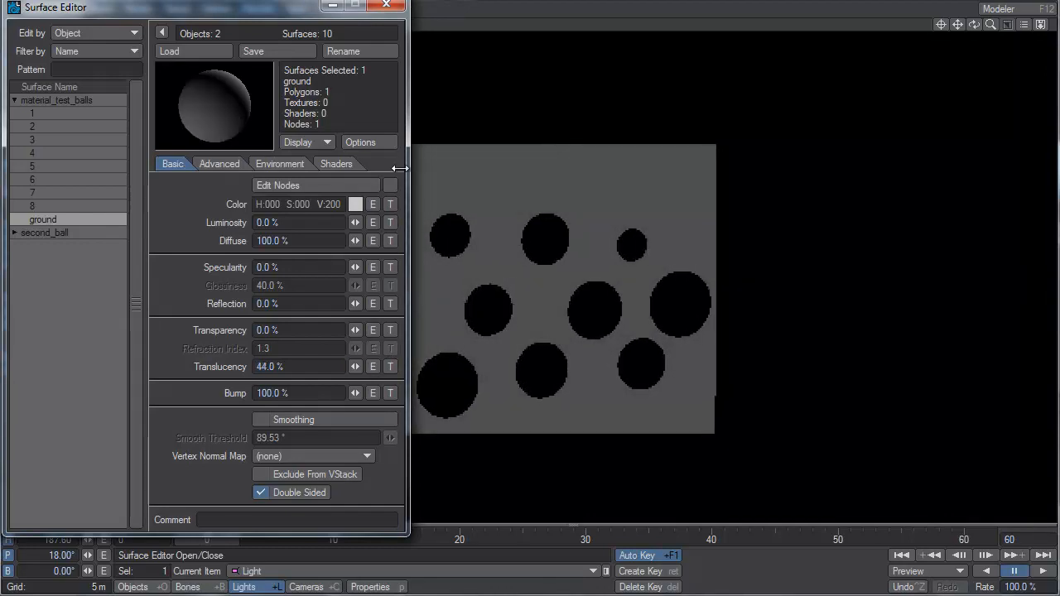
{"action": "left_click_drag", "start_coordinate": [261, 16], "coordinate": [50, 143]}
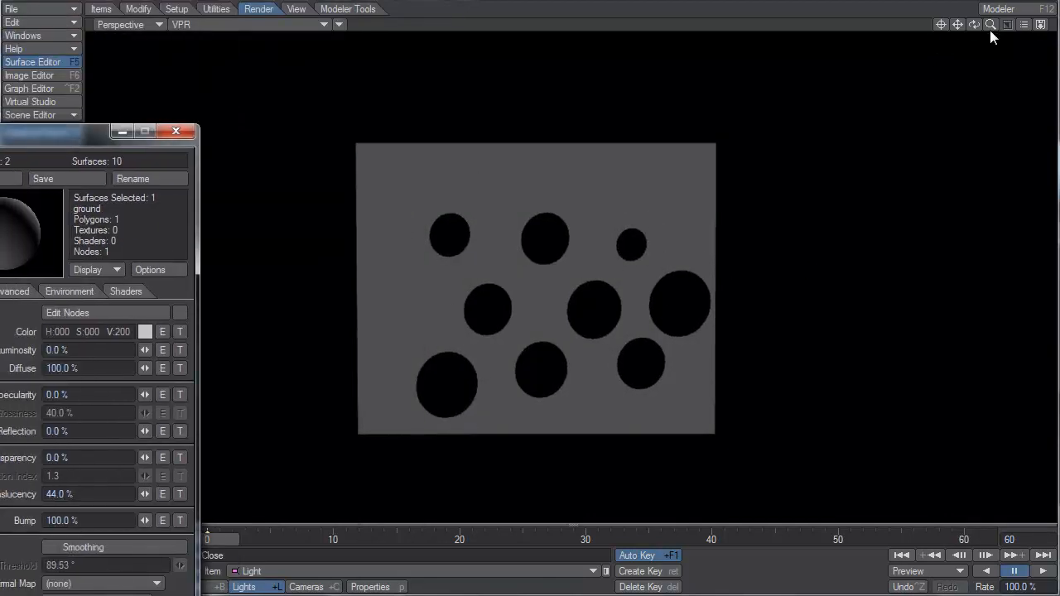
{"action": "mouse_move", "coordinate": [975, 25]}
{"action": "left_mouse_down"}
{"action": "mouse_move", "coordinate": [911, 28]}
{"action": "mouse_move", "coordinate": [1012, 25]}
{"action": "mouse_move", "coordinate": [956, 25]}
{"action": "left_mouse_up"}
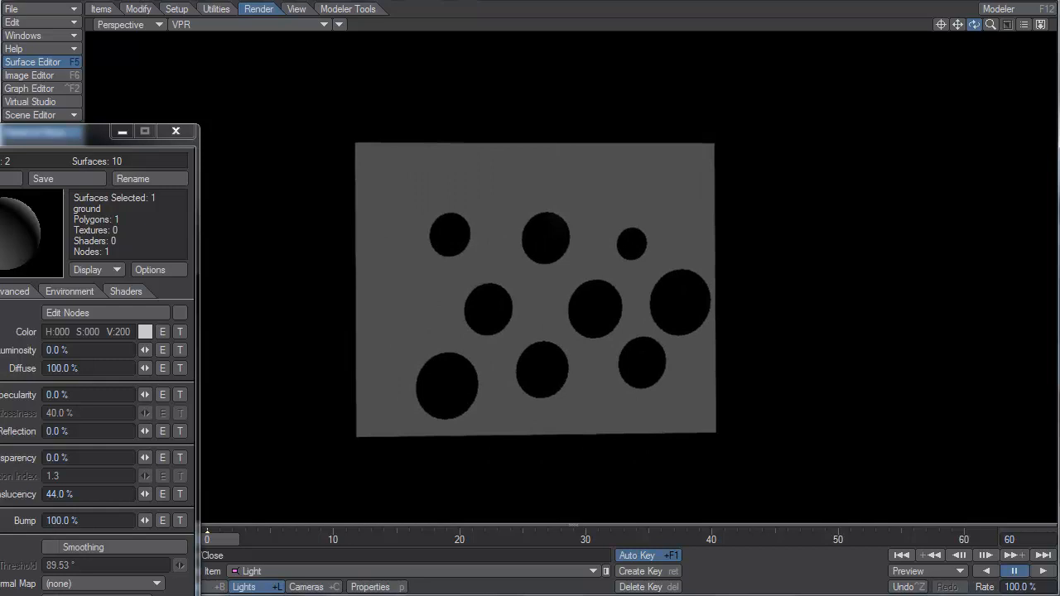
{"action": "left_click_drag", "start_coordinate": [976, 25], "coordinate": [890, 26]}
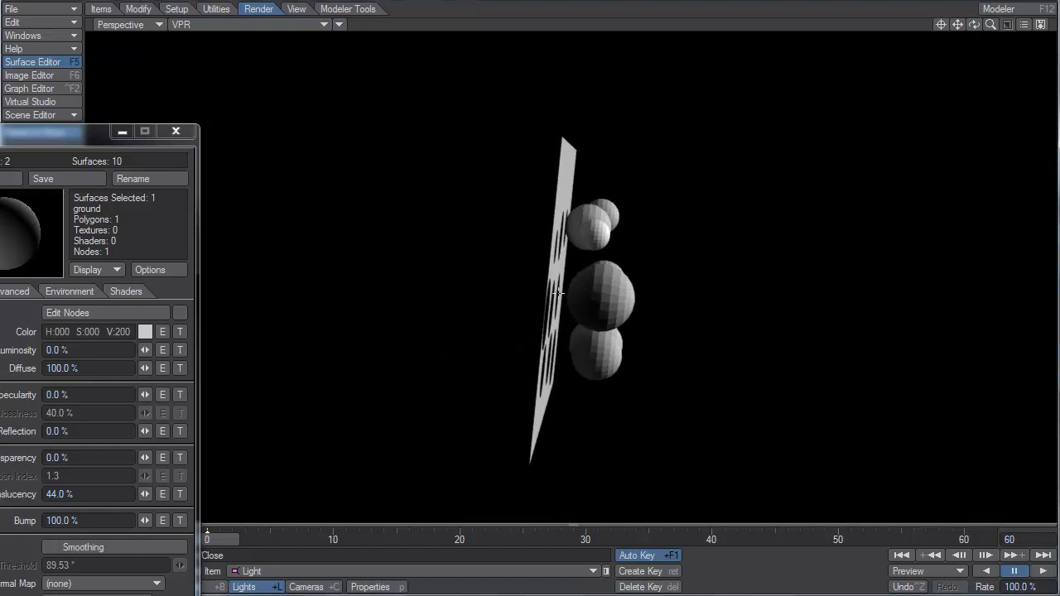
{"action": "left_click_drag", "start_coordinate": [496, 299], "coordinate": [479, 303], "text": "alt"}
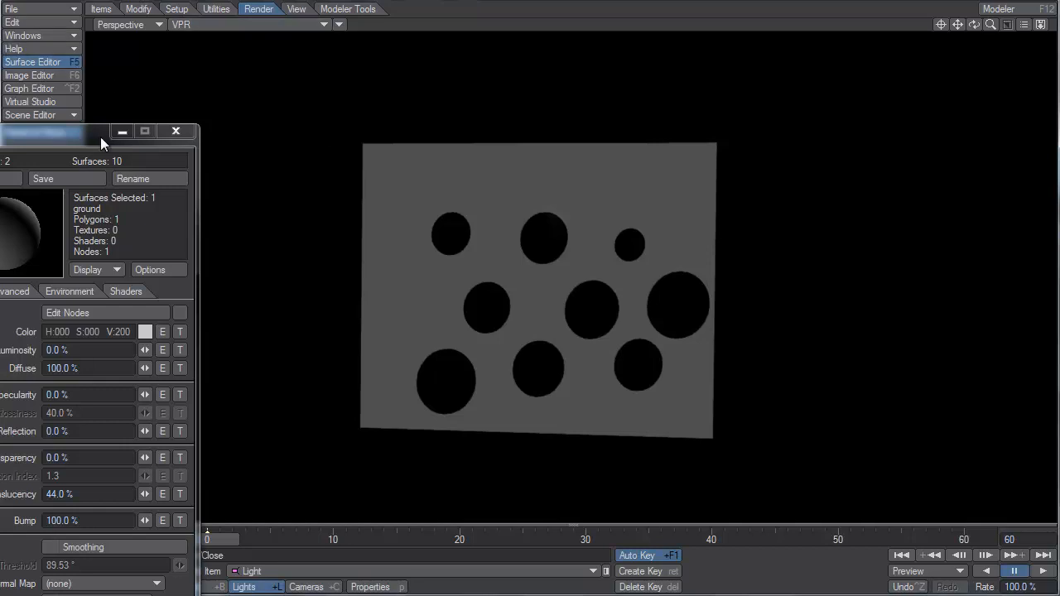
Close the Surface Editor and change the scene light's type from Distant to Spherical.
{"action": "left_click_drag", "start_coordinate": [88, 137], "coordinate": [156, 38]}
{"action": "left_click", "coordinate": [247, 24]}
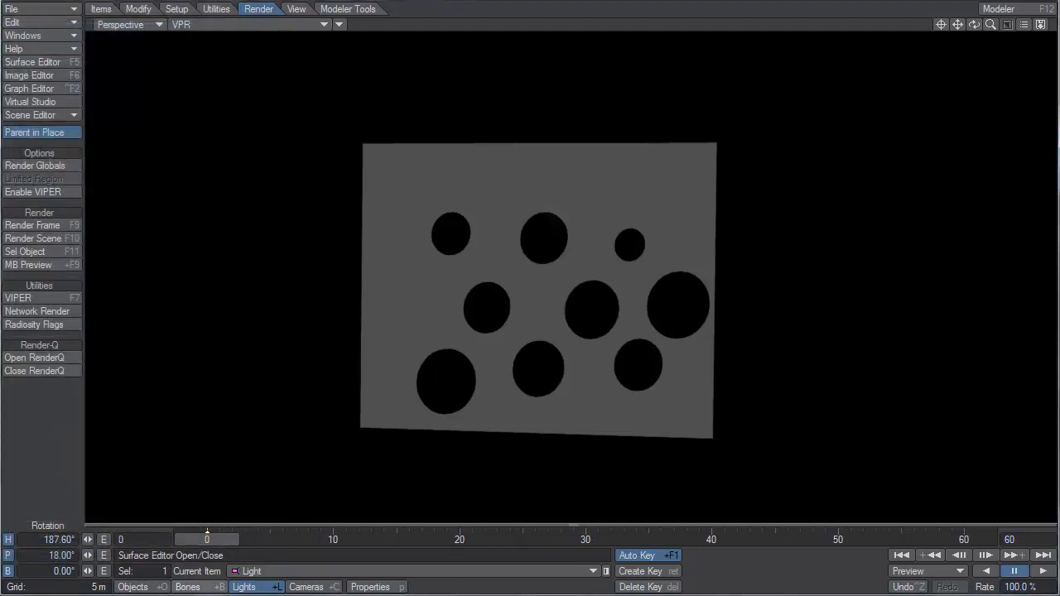
{"action": "left_click", "coordinate": [364, 587]}
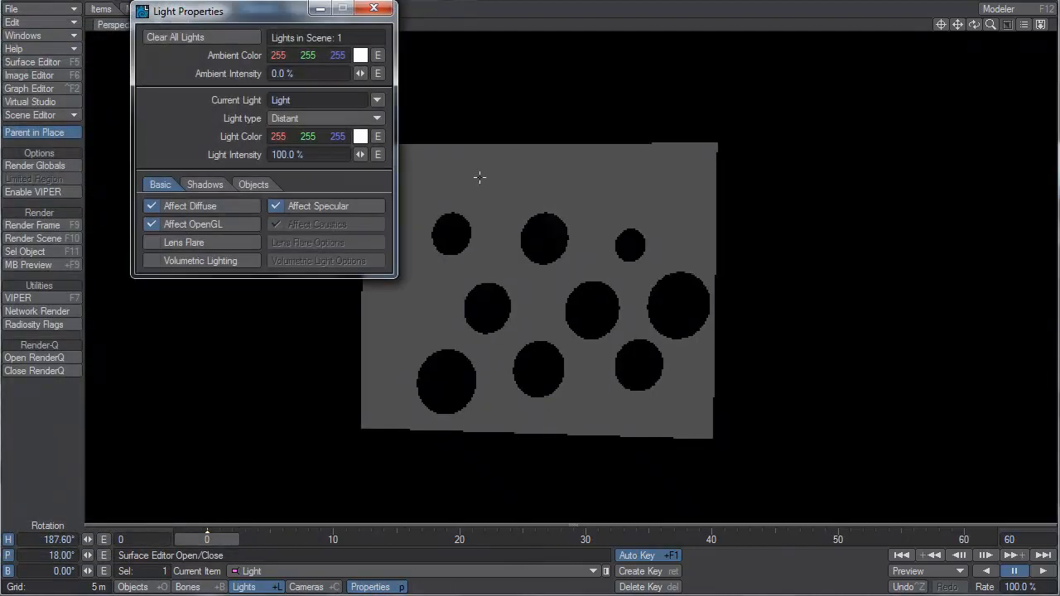
{"action": "left_click", "coordinate": [314, 124]}
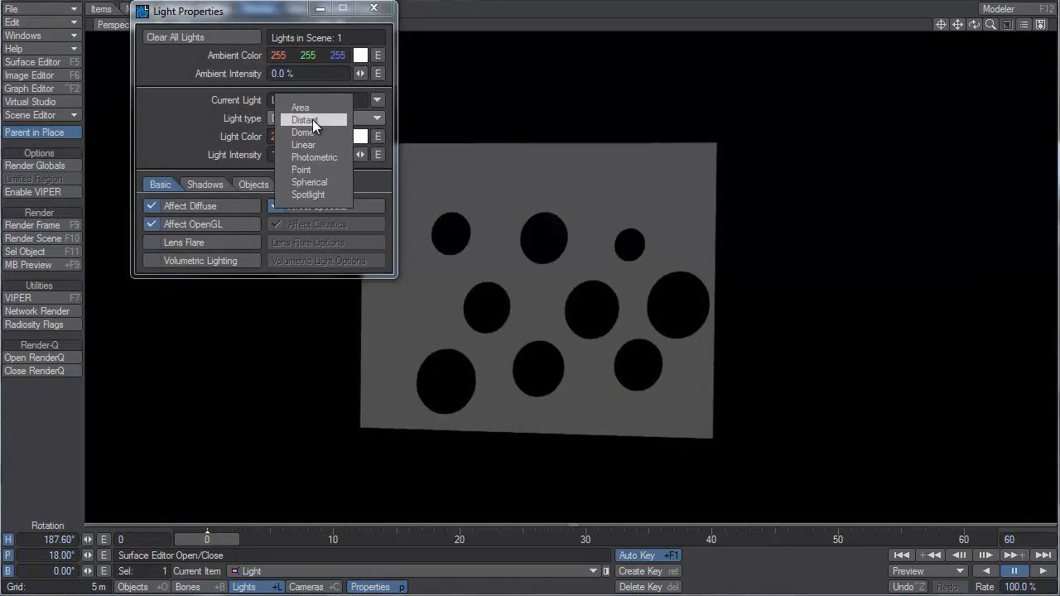
{"action": "left_click", "coordinate": [326, 183]}
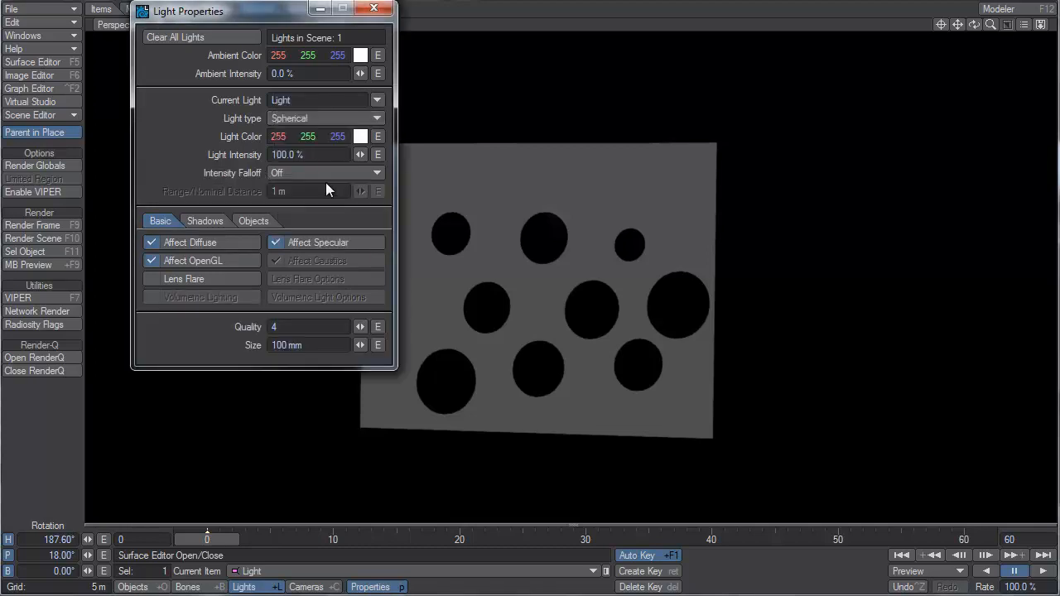
Increase the spherical light's size to 3.64 m in Light Properties and view the balls' softened shadows from the lit side.
{"action": "left_click", "coordinate": [374, 8]}
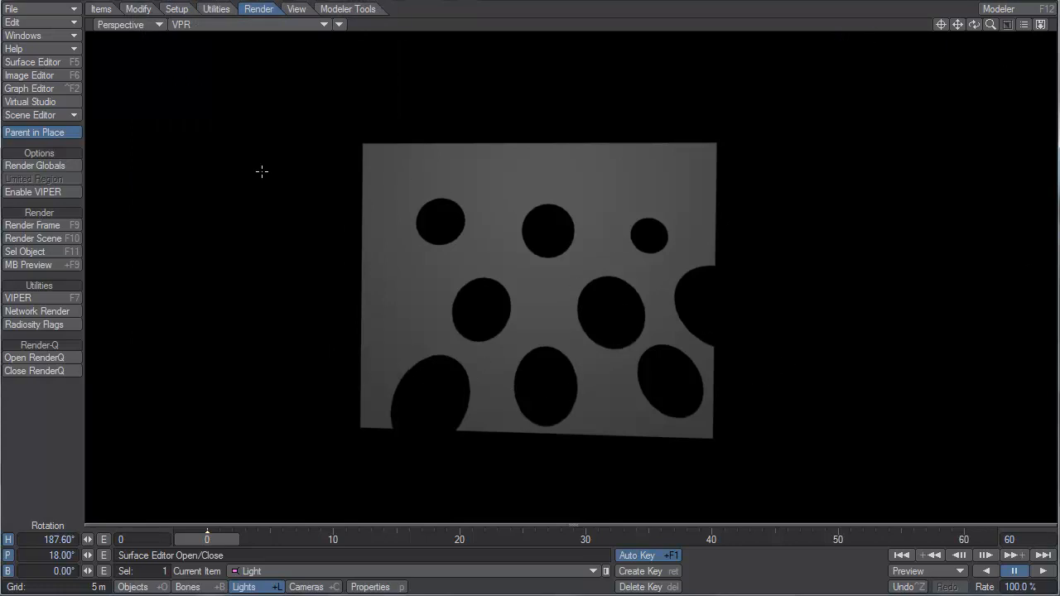
{"action": "left_click", "coordinate": [370, 587]}
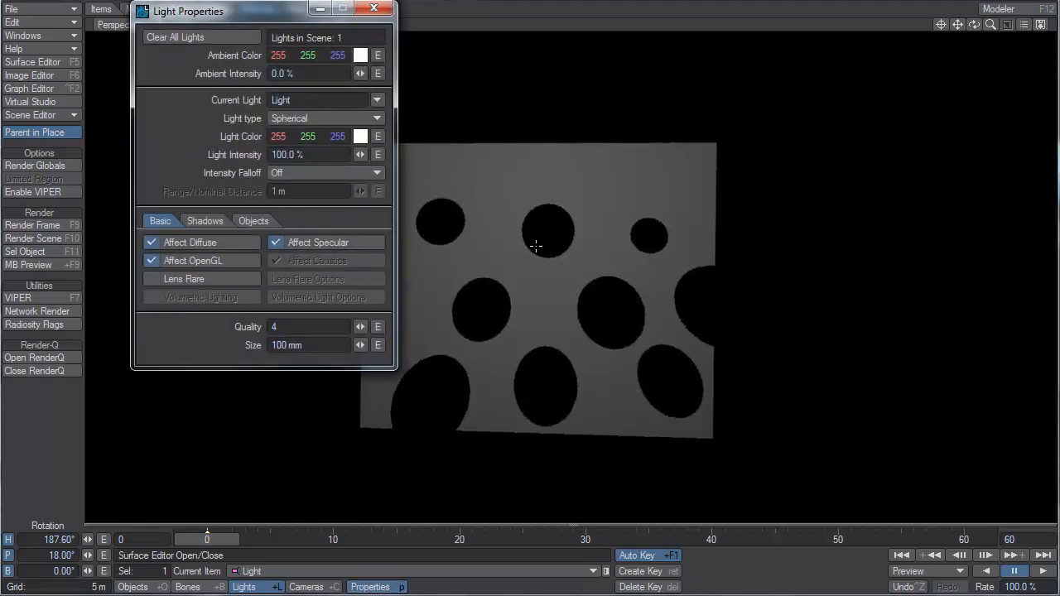
{"action": "left_click_drag", "start_coordinate": [357, 345], "coordinate": [638, 345]}
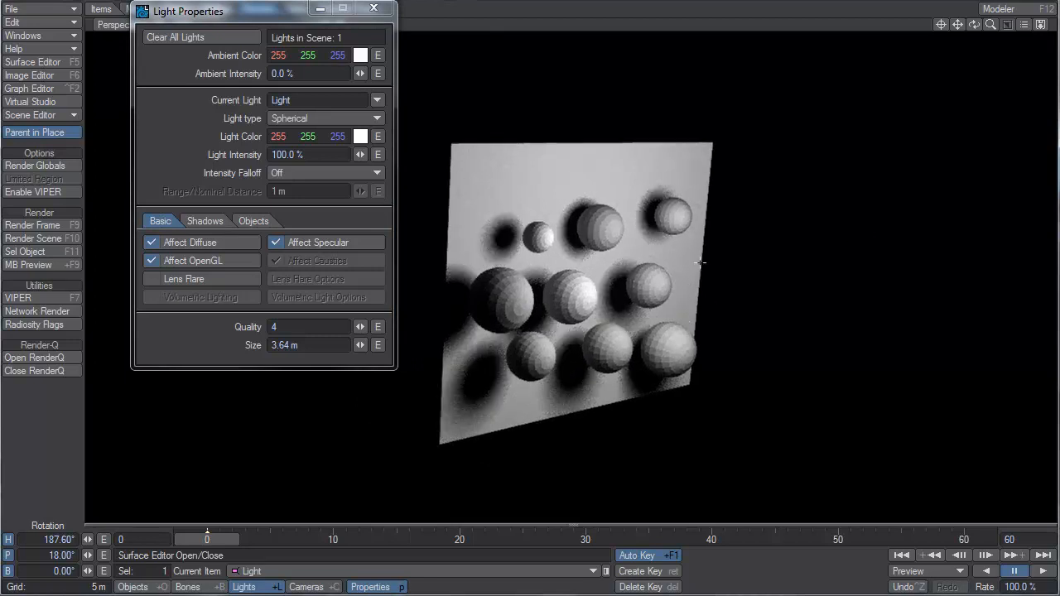
Turn on the OpenGL Overlay in the VPR viewport, moving Light Properties out of the way of the view.
{"action": "left_click_drag", "start_coordinate": [288, 8], "coordinate": [166, 115]}
{"action": "left_click", "coordinate": [344, 24]}
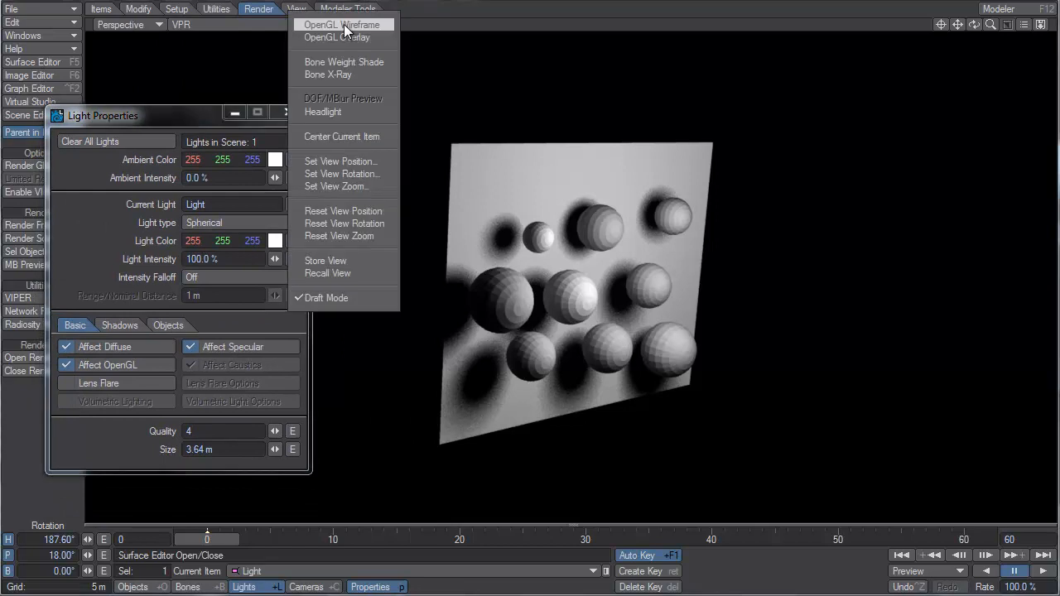
{"action": "left_click", "coordinate": [345, 35]}
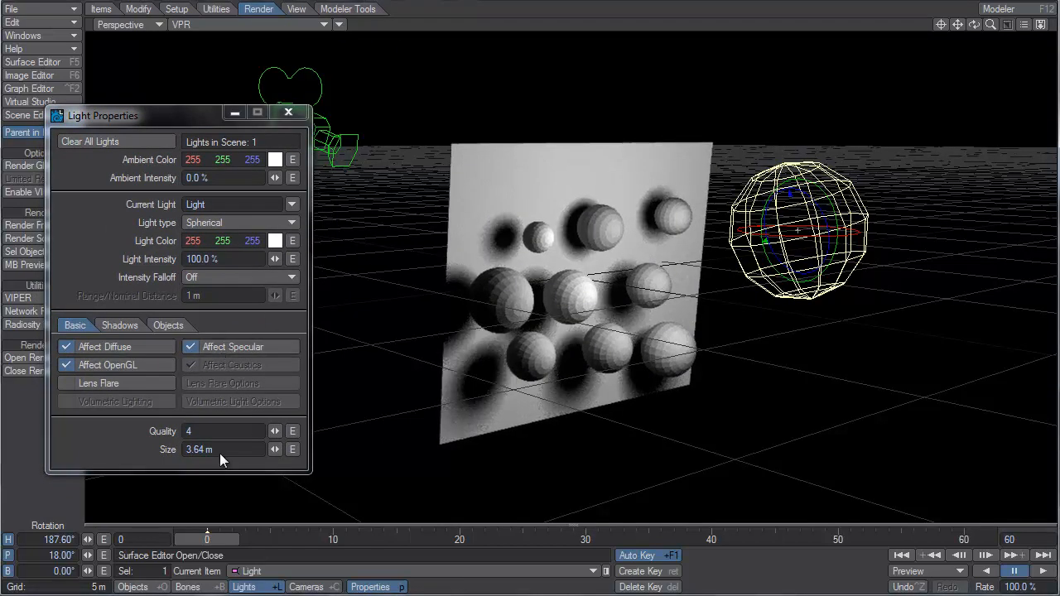
Compare shadow softness with the light's size at 1.73 m and 689 mm, leave it at 5.39 m, and close Light Properties.
{"action": "left_click_drag", "start_coordinate": [270, 453], "coordinate": [179, 452]}
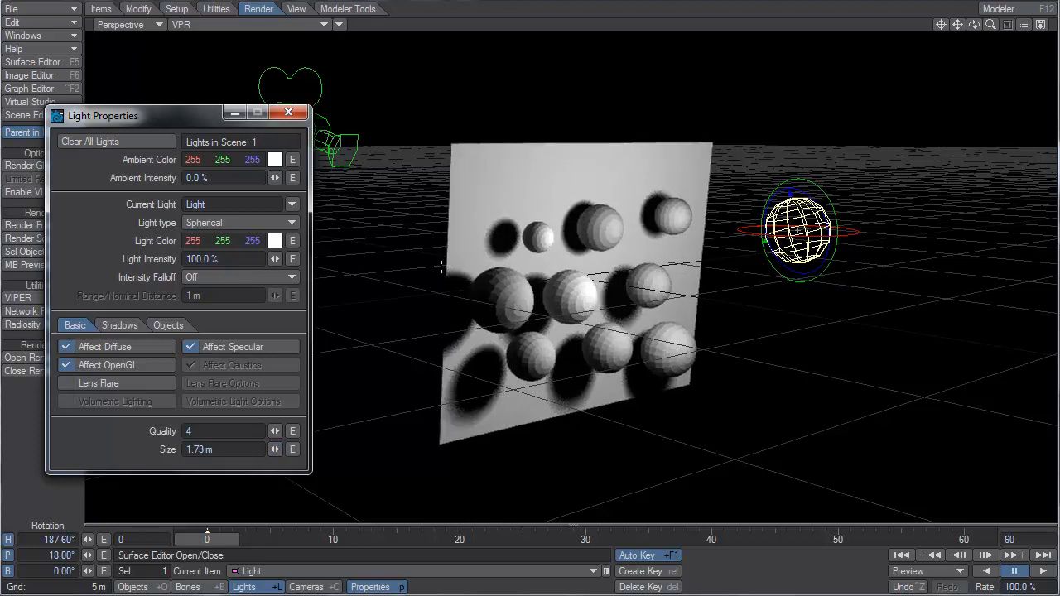
{"action": "left_click_drag", "start_coordinate": [406, 262], "coordinate": [807, 285], "text": "alt"}
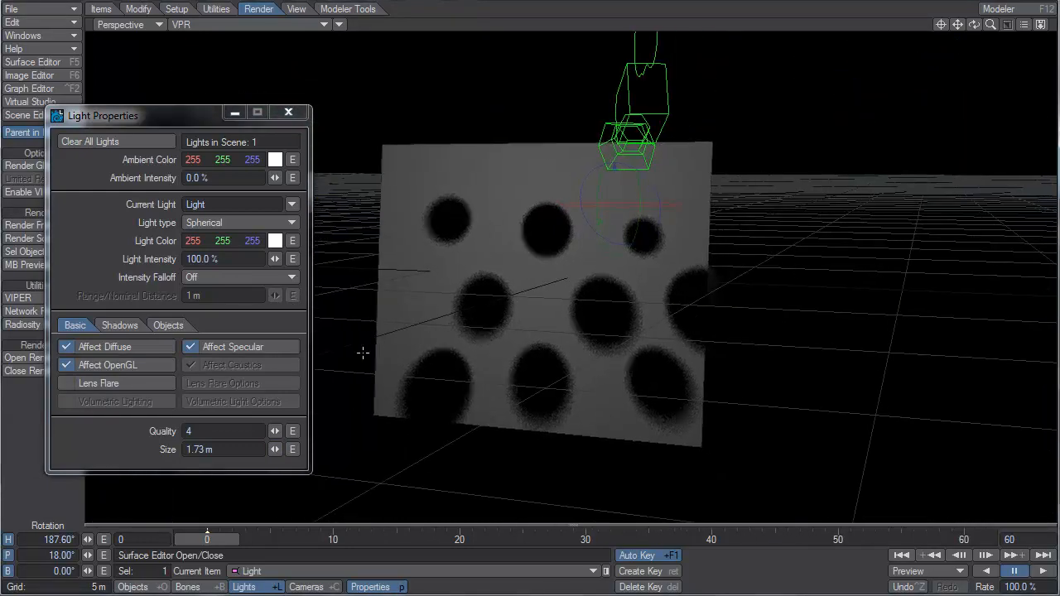
{"action": "left_click_drag", "start_coordinate": [273, 450], "coordinate": [228, 450]}
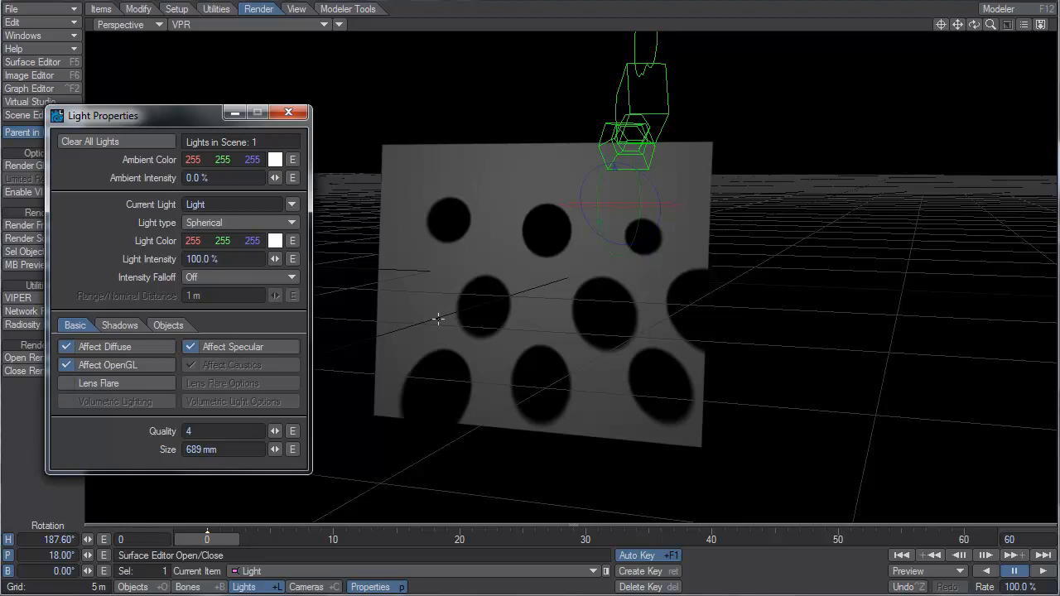
{"action": "mouse_move", "coordinate": [275, 450]}
{"action": "left_mouse_down"}
{"action": "mouse_move", "coordinate": [313, 450]}
{"action": "mouse_move", "coordinate": [268, 446]}
{"action": "left_mouse_up"}
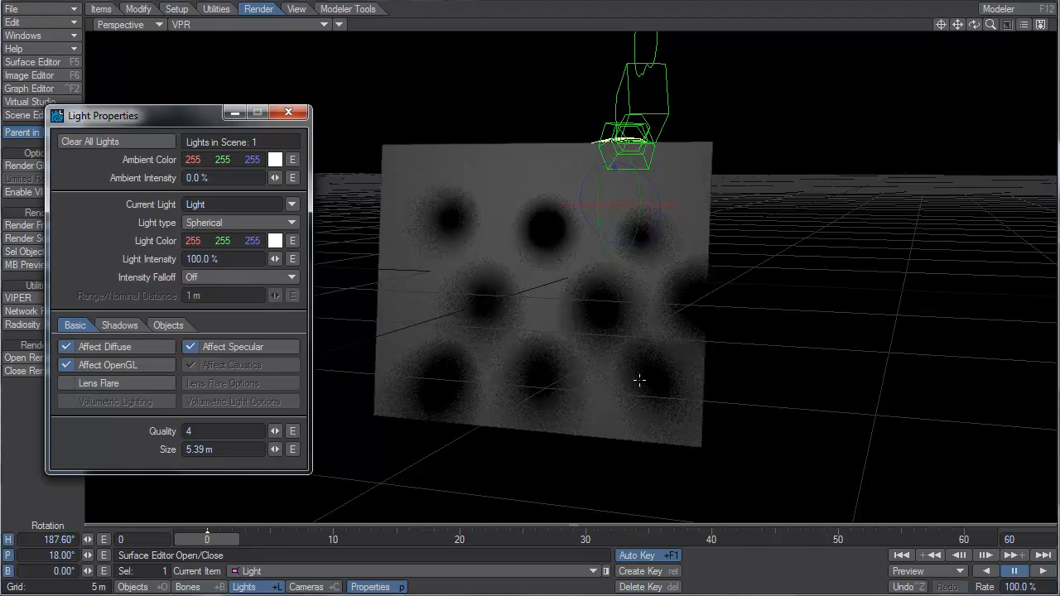
{"action": "left_click", "coordinate": [290, 81]}
{"action": "left_click", "coordinate": [289, 112]}
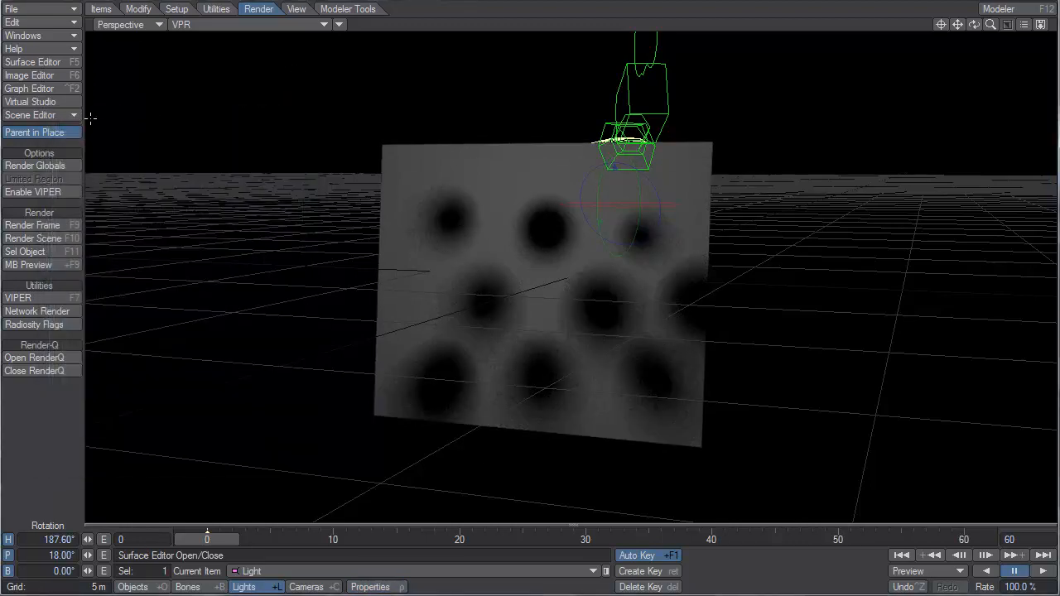
Open surface 1 of second_ball in the Surface Editor and enable smoothing on it.
{"action": "left_click", "coordinate": [38, 60]}
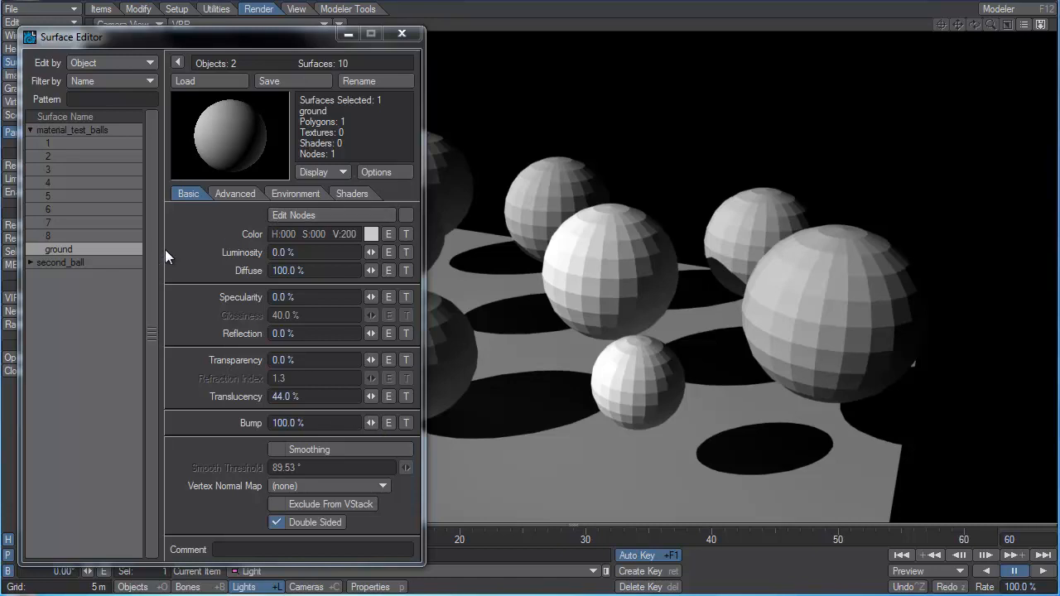
{"action": "left_click", "coordinate": [31, 263]}
{"action": "left_click", "coordinate": [43, 275]}
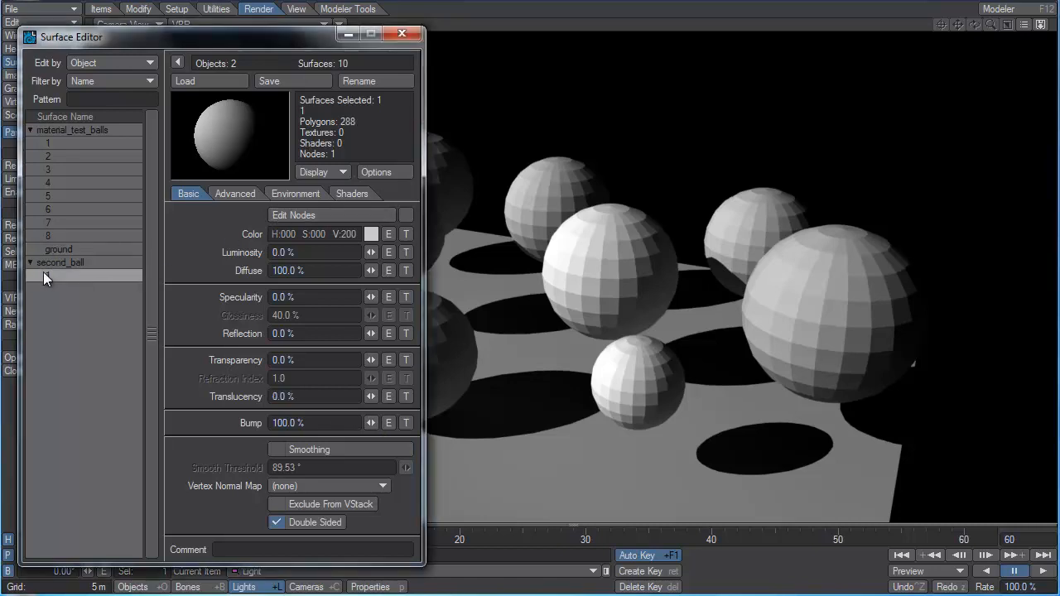
{"action": "left_click", "coordinate": [357, 453]}
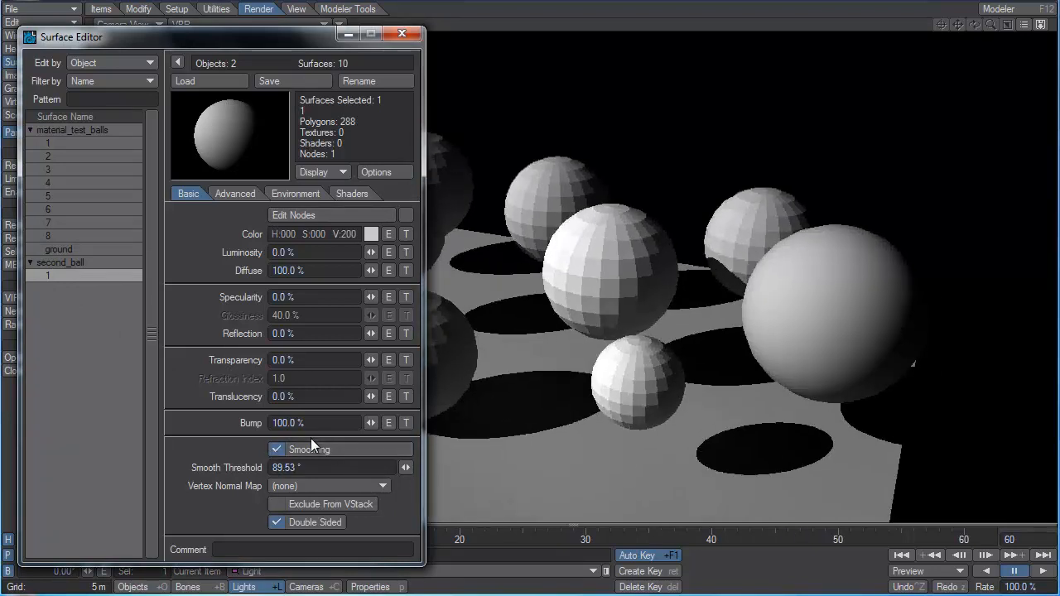
Try a bump value of 544% on second_ball's surface and restore it to 100%.
{"action": "left_click_drag", "start_coordinate": [371, 423], "coordinate": [494, 423]}
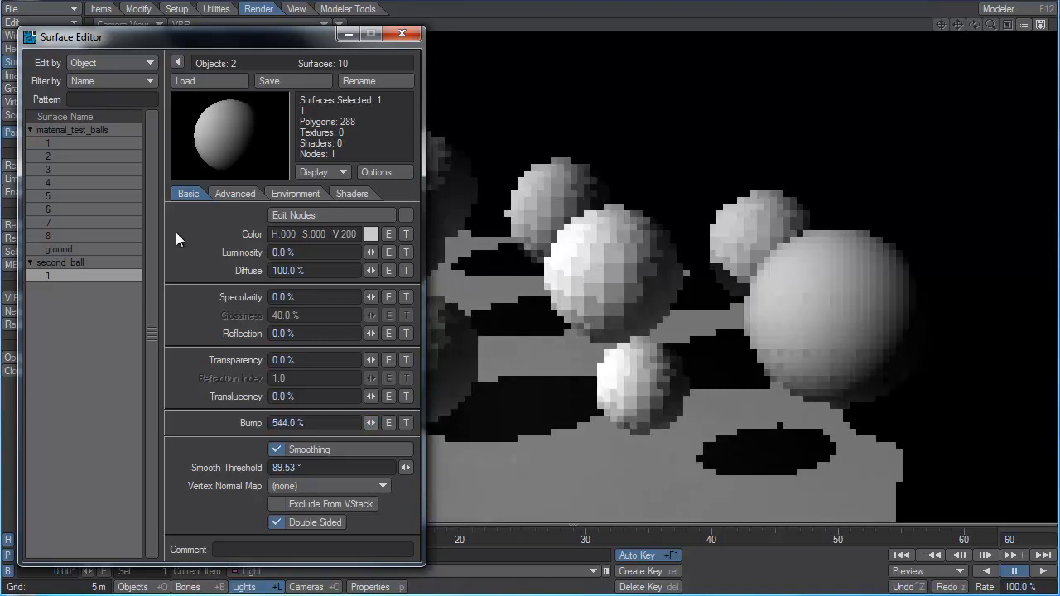
{"action": "left_click", "coordinate": [352, 423]}
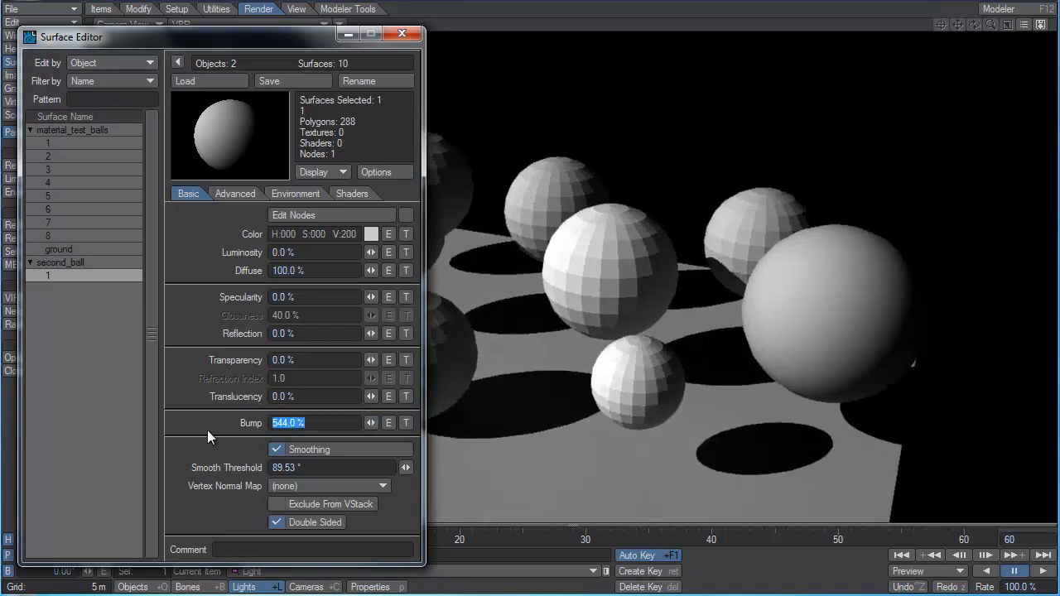
{"action": "type", "text": "100"}
{"action": "key", "text": "Tab"}
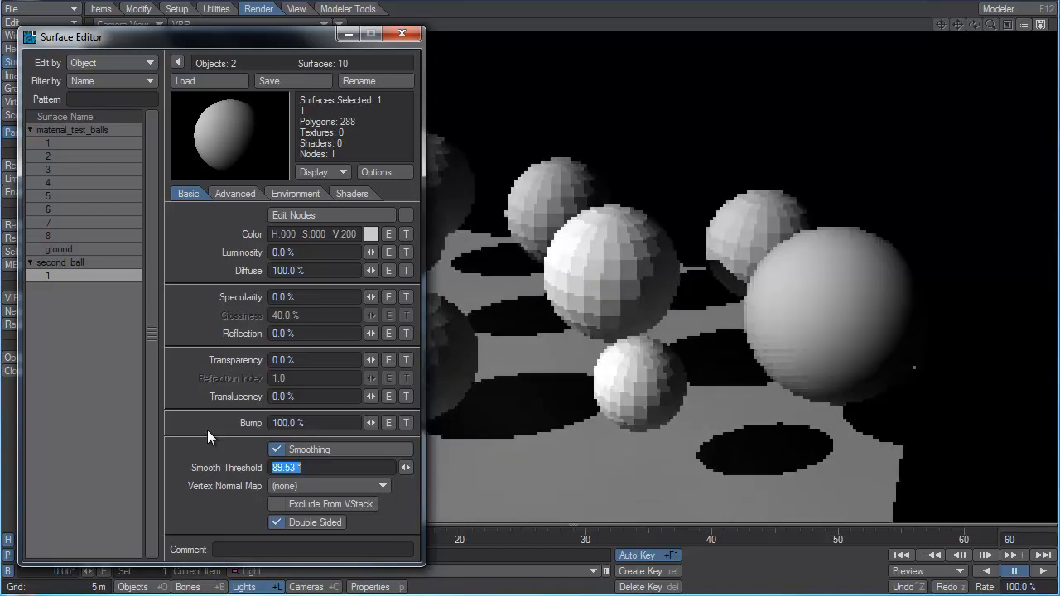
Open the bump channel's texture for second_ball's surface and set the image map layer's projection to Spherical.
{"action": "left_click", "coordinate": [405, 425]}
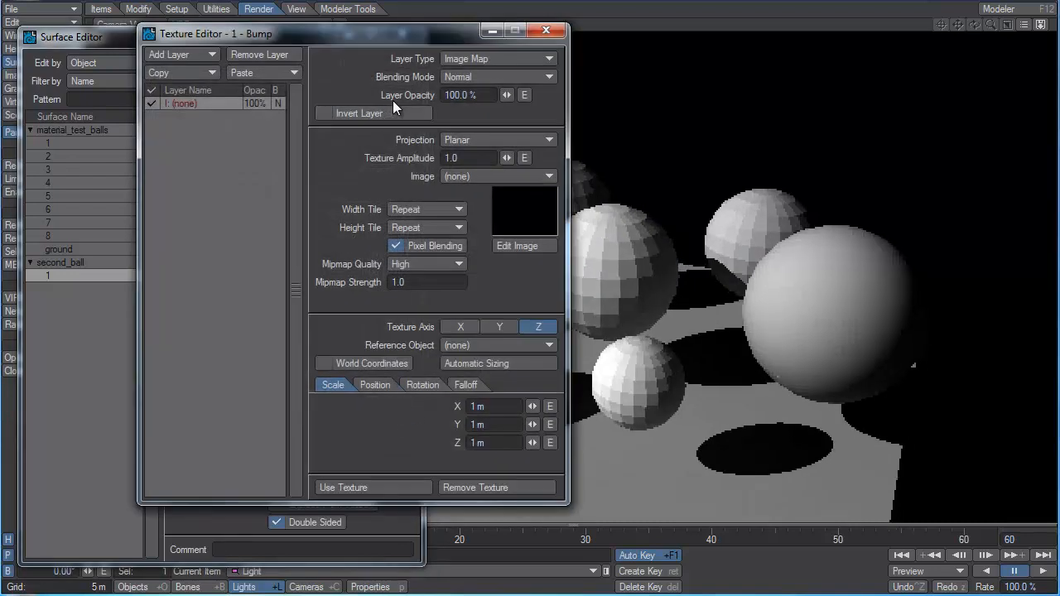
{"action": "left_click", "coordinate": [487, 140]}
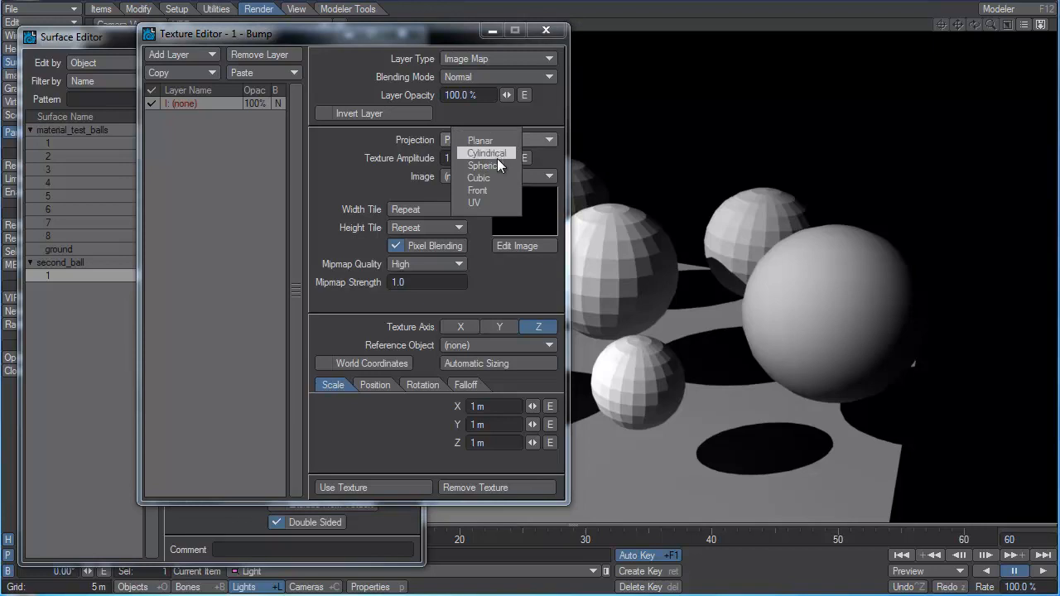
{"action": "left_click", "coordinate": [498, 165]}
Load the stripes JPEG from the Desktop as the bump layer's image and set the texture axis to Y.
{"action": "left_click", "coordinate": [462, 214]}
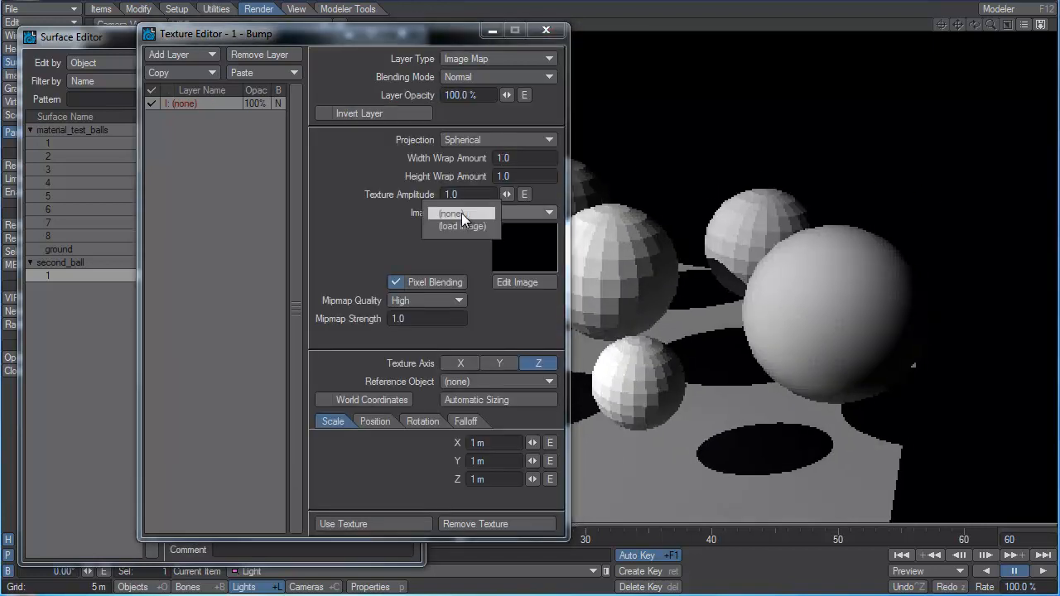
{"action": "left_click", "coordinate": [469, 225]}
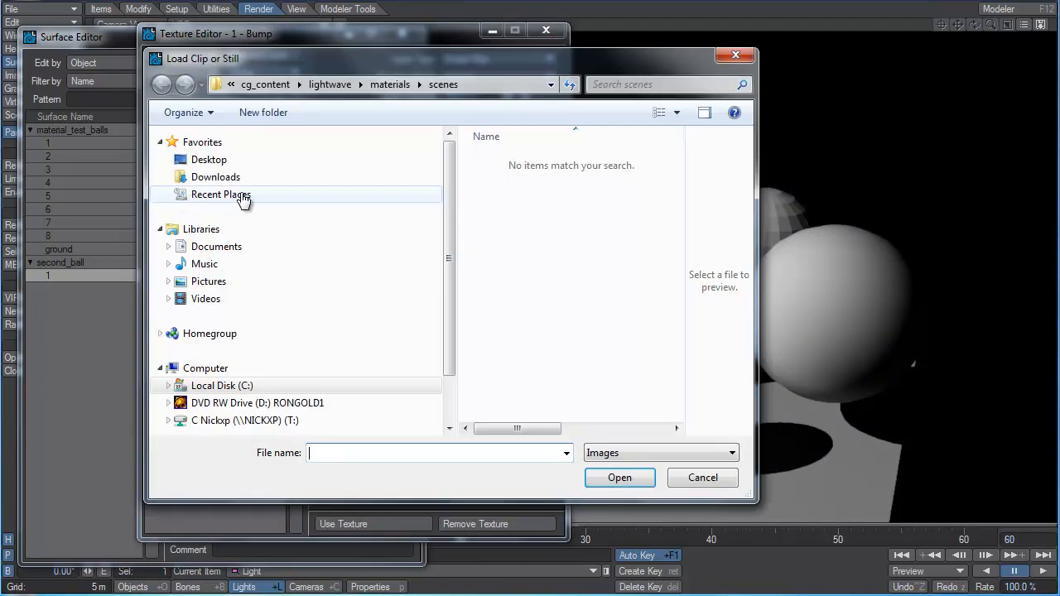
{"action": "left_click", "coordinate": [211, 160]}
{"action": "scroll", "coordinate": [594, 268], "scroll_direction": "down", "scroll_amount": 1}
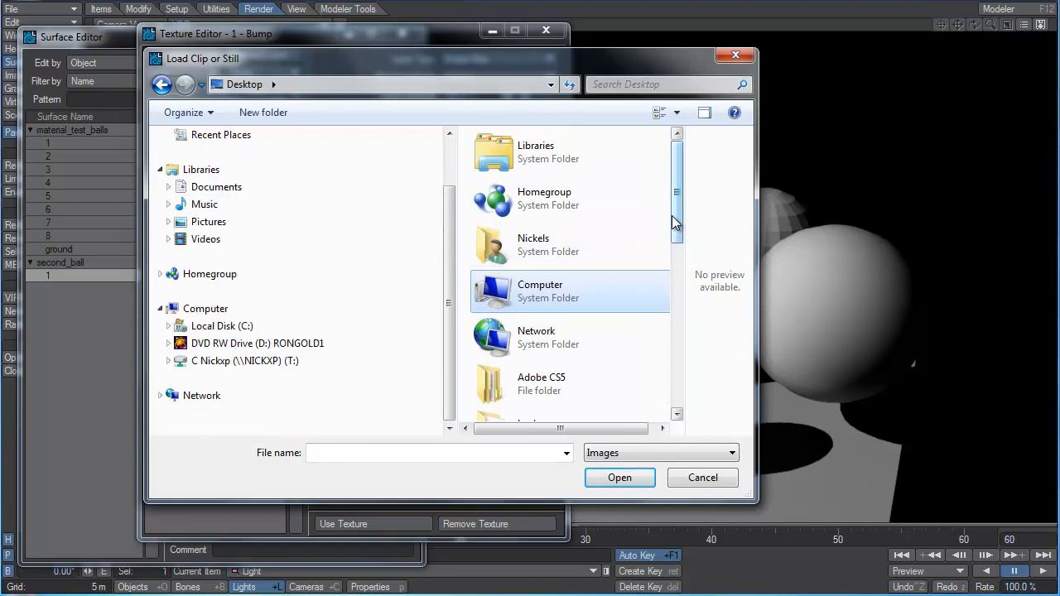
{"action": "left_click_drag", "start_coordinate": [674, 221], "coordinate": [682, 407]}
{"action": "left_click", "coordinate": [489, 357]}
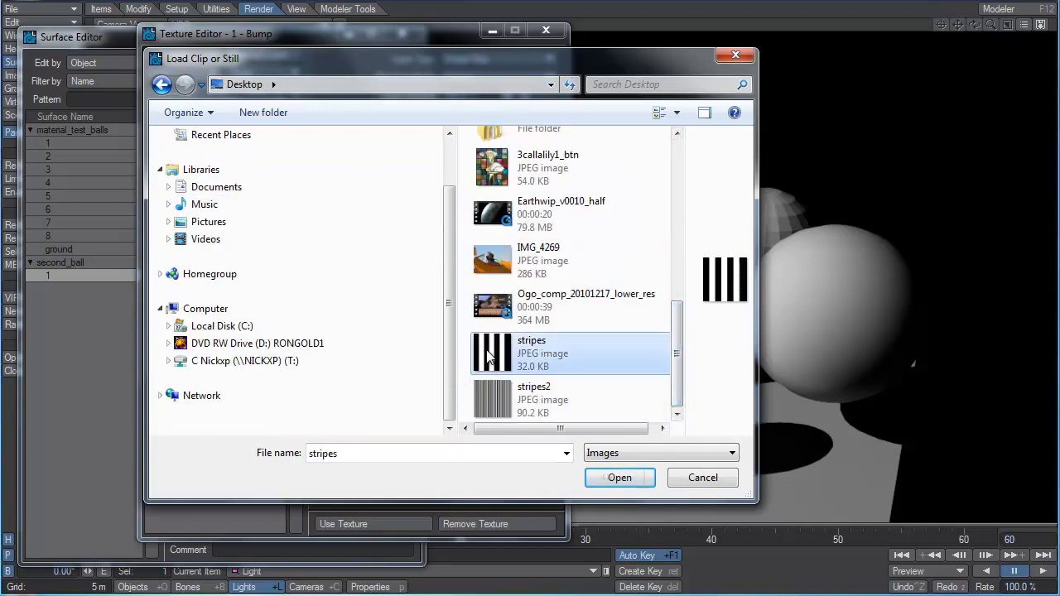
{"action": "left_click", "coordinate": [619, 478]}
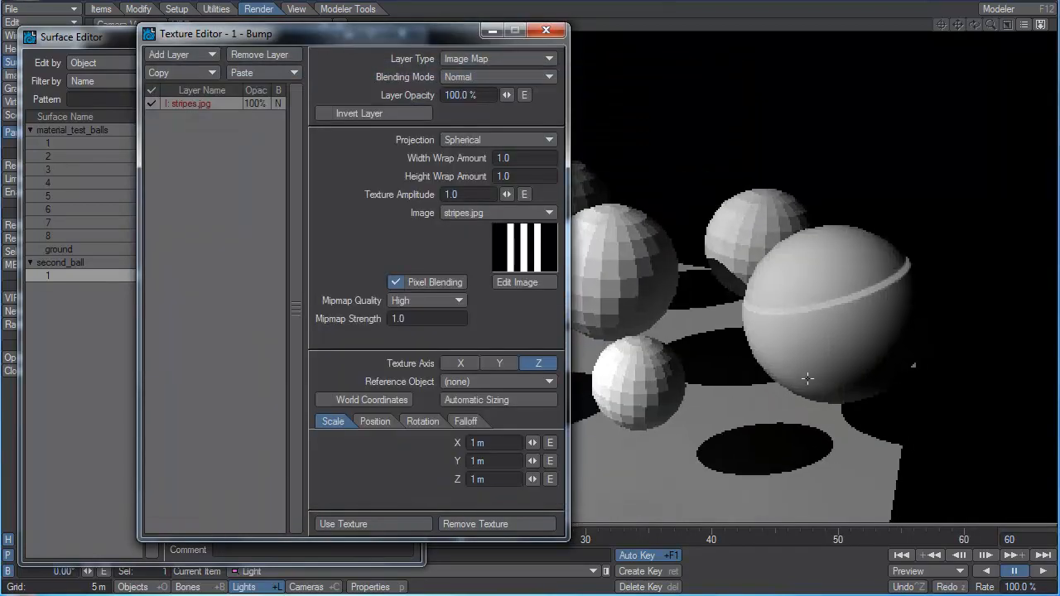
{"action": "left_click", "coordinate": [494, 364]}
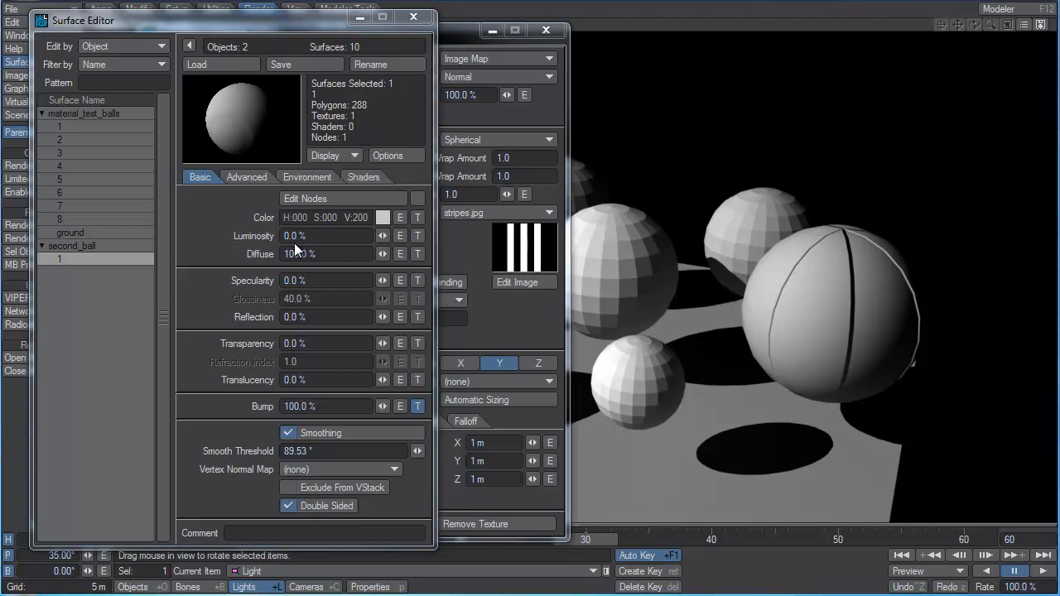
Disable the stripes.jpg bump layer and add a procedural Turbulence layer above it.
{"action": "left_click_drag", "start_coordinate": [461, 33], "coordinate": [495, 27]}
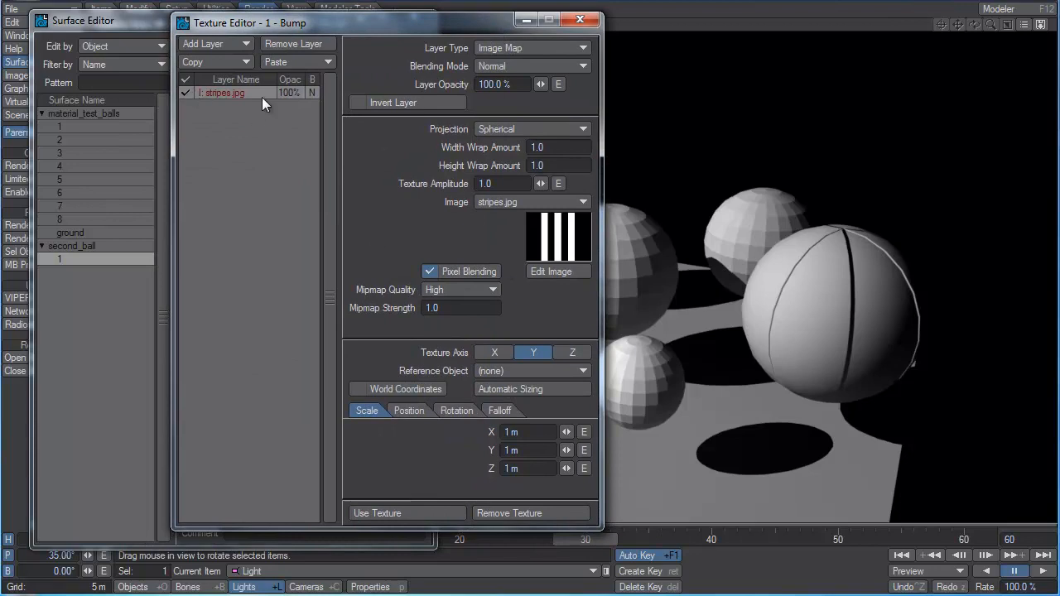
{"action": "left_click", "coordinate": [184, 94]}
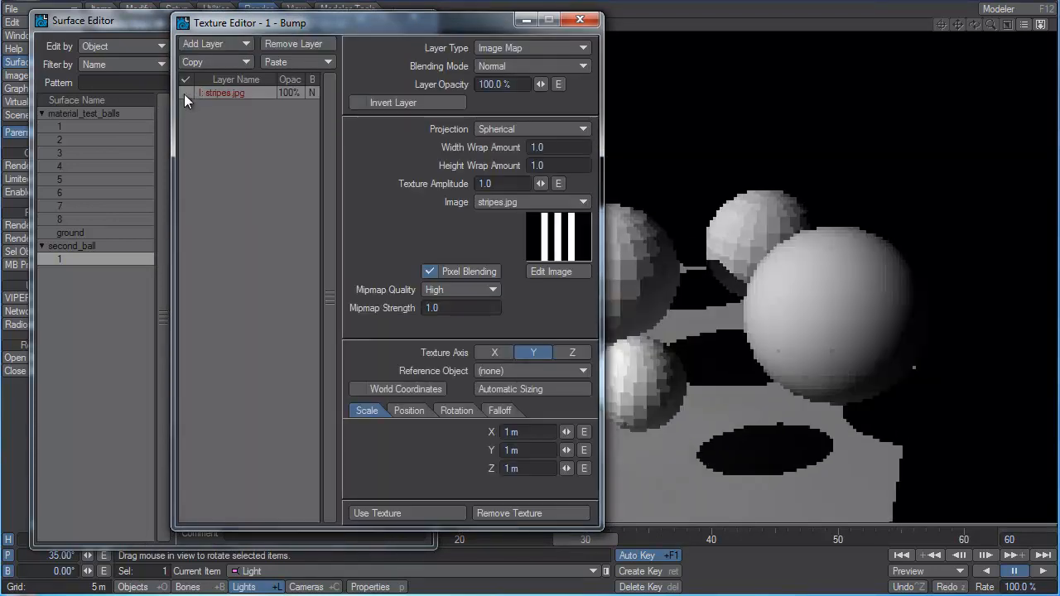
{"action": "left_click", "coordinate": [222, 44]}
{"action": "left_click", "coordinate": [222, 53]}
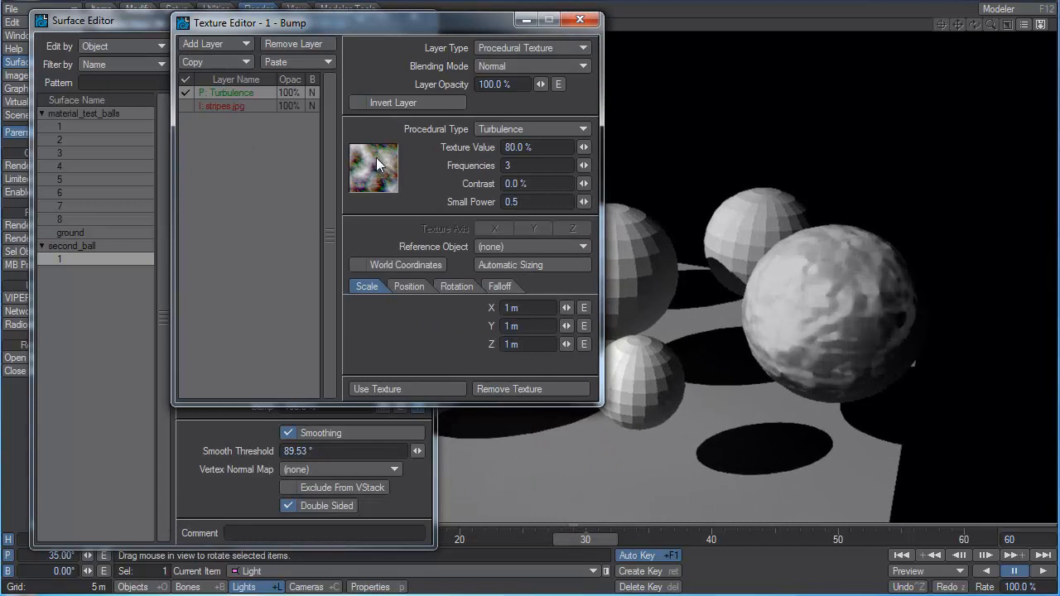
{"action": "left_click", "coordinate": [844, 302]}
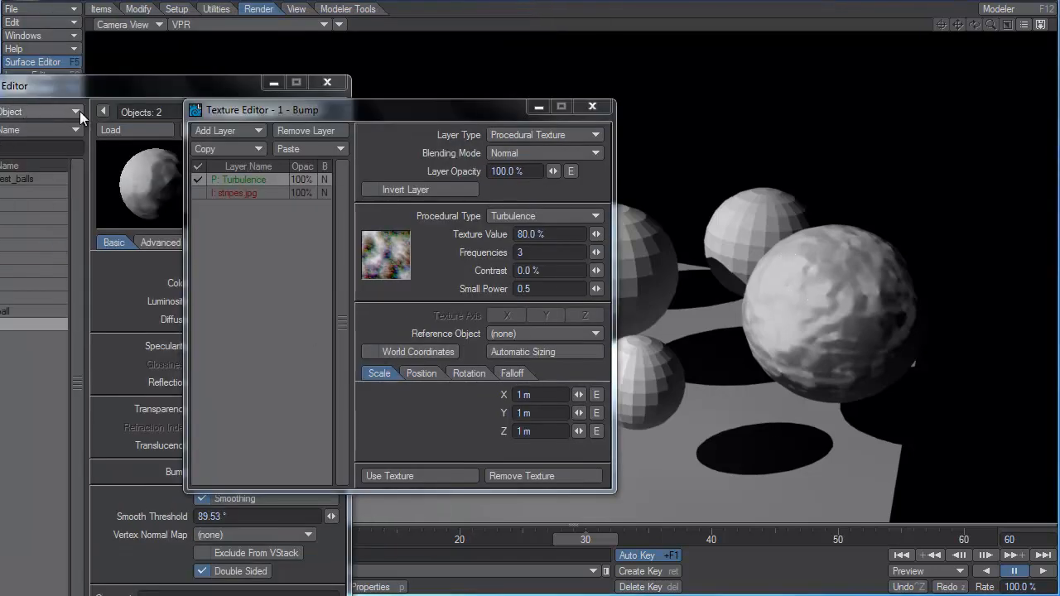
Toggle the Turbulence layer off and on, and the stripes.jpg layer on and off, to compare their bump effects.
{"action": "left_click", "coordinate": [199, 179]}
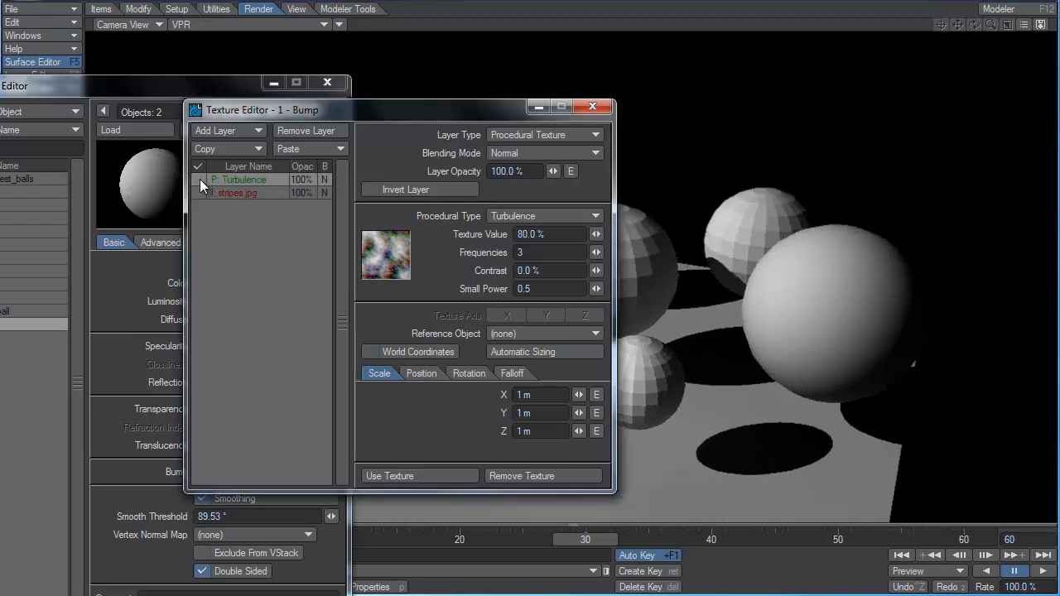
{"action": "left_click", "coordinate": [199, 179]}
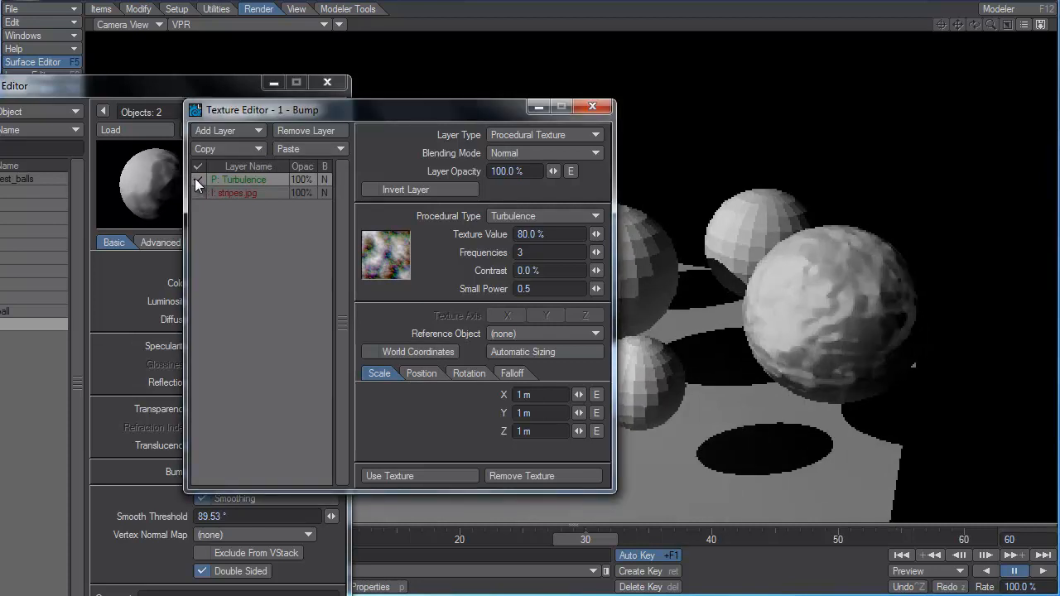
{"action": "left_click", "coordinate": [196, 193]}
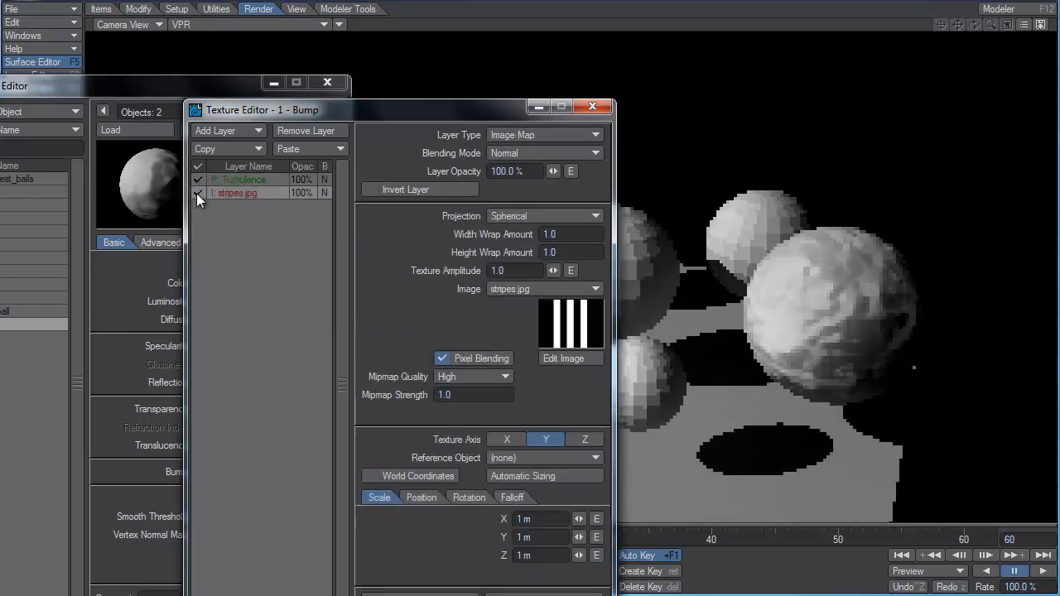
{"action": "left_click", "coordinate": [198, 192]}
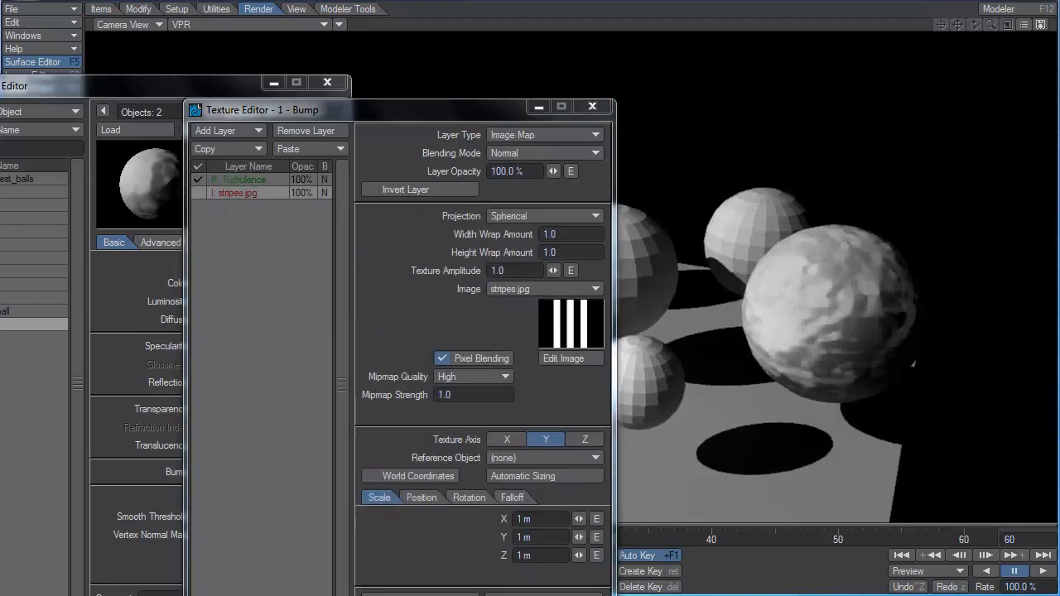
Enable the stripes.jpg layer and set the Turbulence layer's opacity to 50% so the two bump textures blend.
{"action": "left_click", "coordinate": [196, 193]}
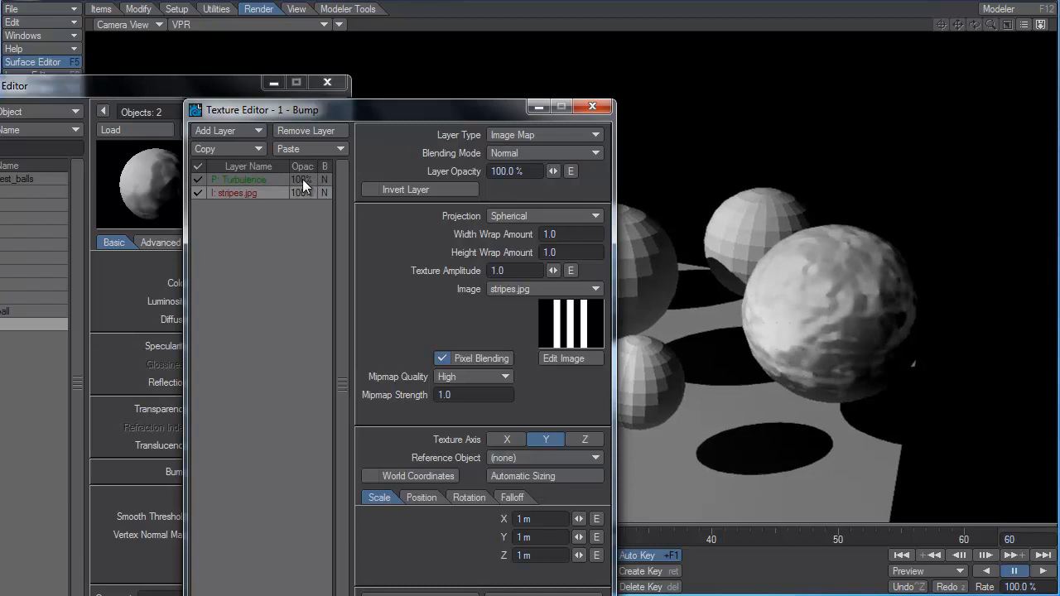
{"action": "left_click", "coordinate": [302, 179]}
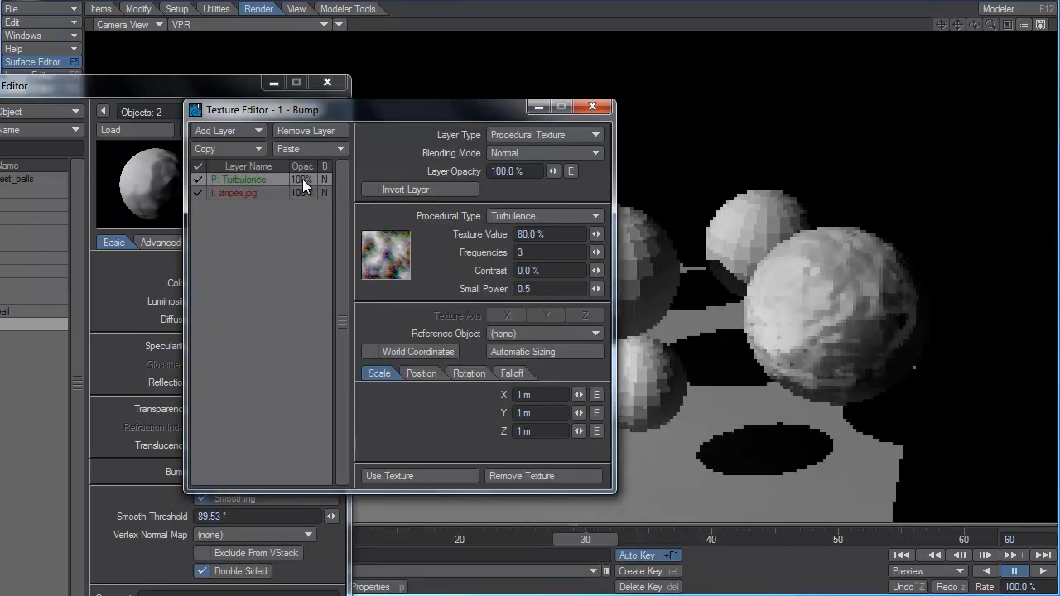
{"action": "left_click", "coordinate": [519, 172]}
{"action": "type", "text": "50"}
{"action": "key", "text": "Return"}
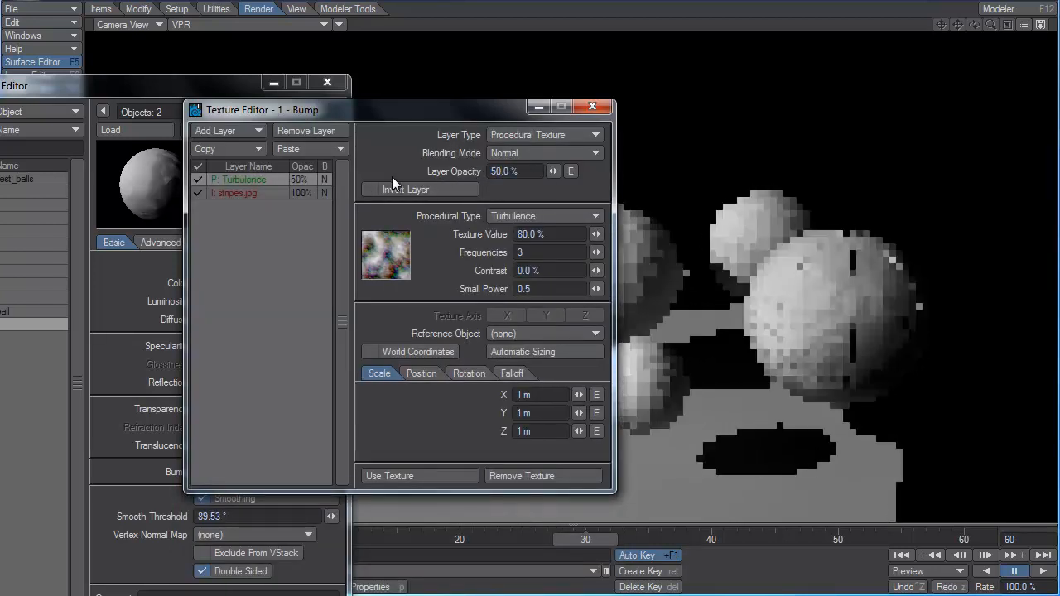
Raise the stripes.jpg bump layer's texture amplitude to about 1.56 and apply the bump texture.
{"action": "left_click", "coordinate": [267, 194]}
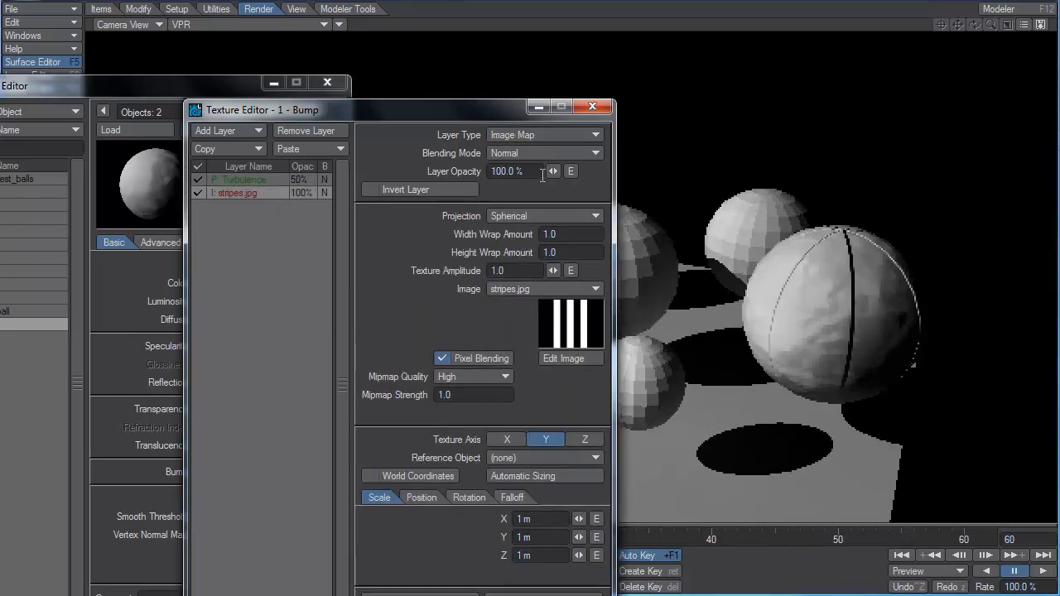
{"action": "mouse_move", "coordinate": [554, 171]}
{"action": "left_mouse_down"}
{"action": "mouse_move", "coordinate": [410, 172]}
{"action": "mouse_move", "coordinate": [553, 172]}
{"action": "left_mouse_up"}
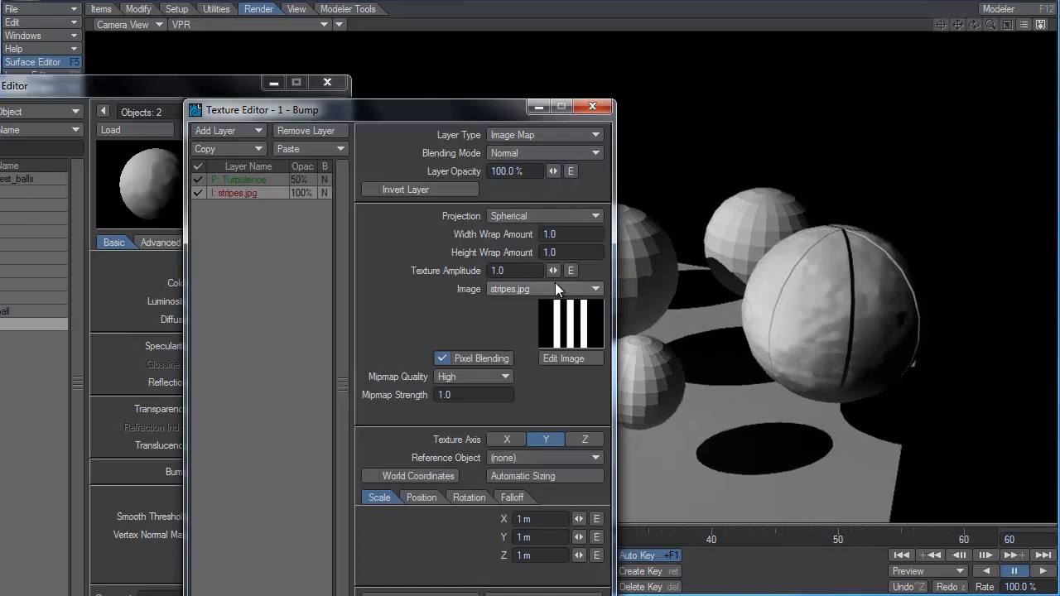
{"action": "mouse_move", "coordinate": [555, 273]}
{"action": "left_mouse_down"}
{"action": "mouse_move", "coordinate": [522, 273]}
{"action": "mouse_move", "coordinate": [548, 272]}
{"action": "mouse_move", "coordinate": [539, 273]}
{"action": "left_mouse_up"}
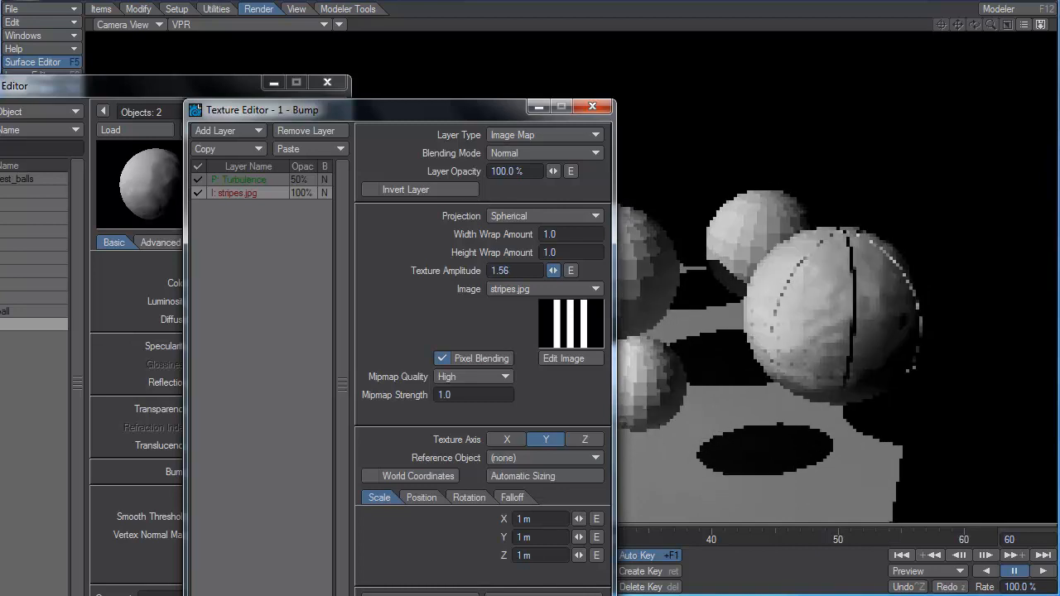
{"action": "left_click", "coordinate": [419, 593]}
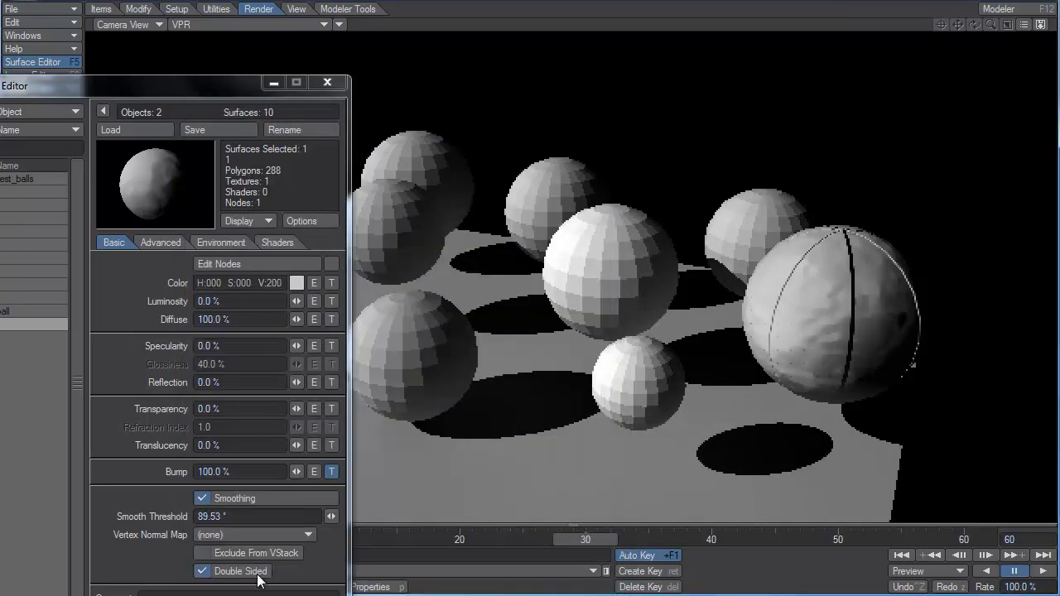
Lower the second ball's bump amount to 63% and remove its bump texture.
{"action": "mouse_move", "coordinate": [299, 471]}
{"action": "left_mouse_down"}
{"action": "mouse_move", "coordinate": [111, 471]}
{"action": "mouse_move", "coordinate": [300, 477]}
{"action": "left_mouse_up"}
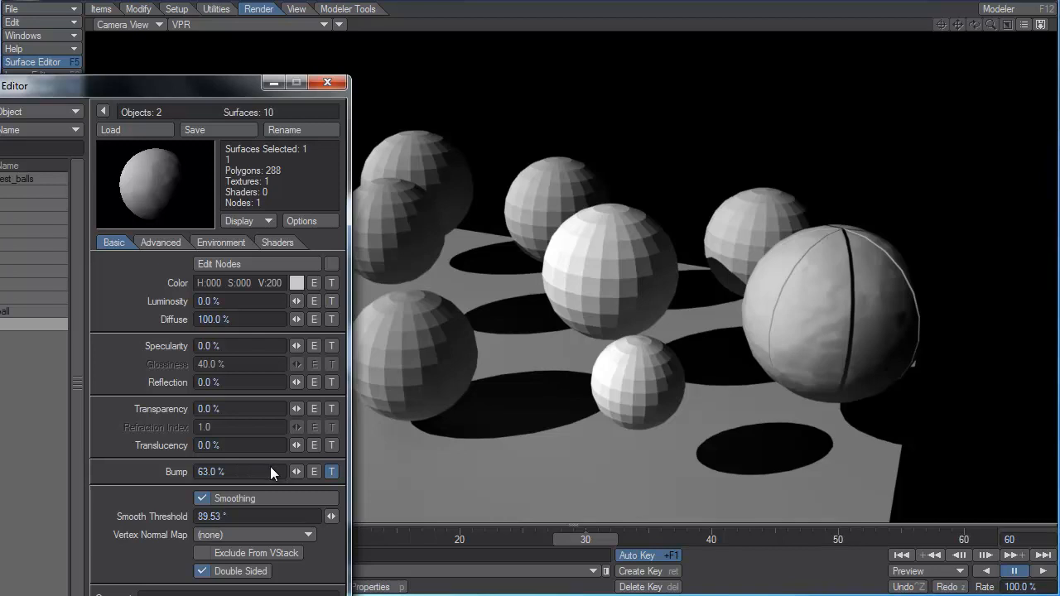
{"action": "left_click", "coordinate": [331, 473], "text": "shift"}
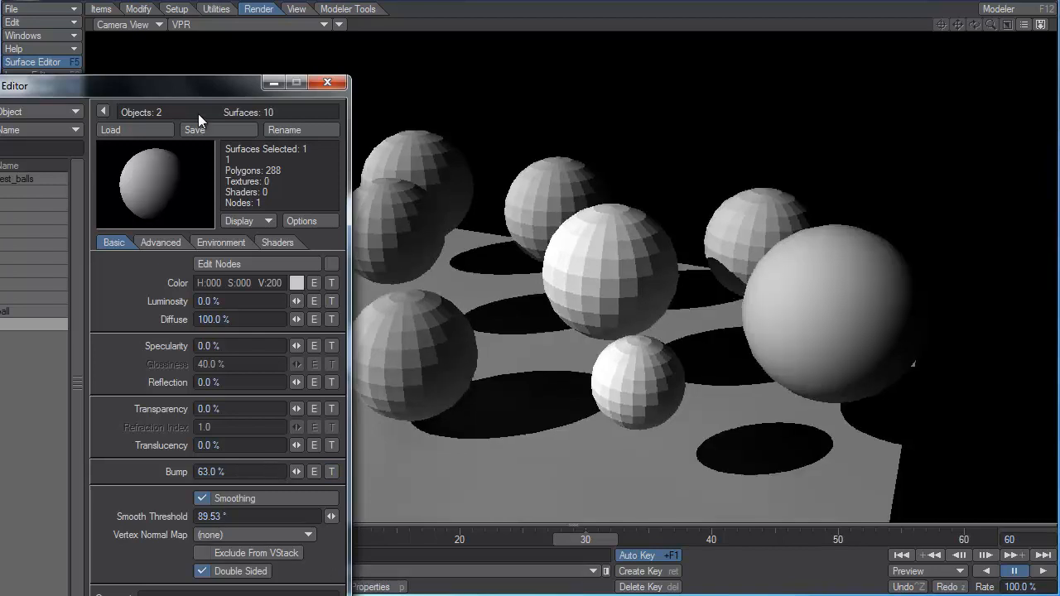
{"action": "left_click_drag", "start_coordinate": [186, 87], "coordinate": [539, 1]}
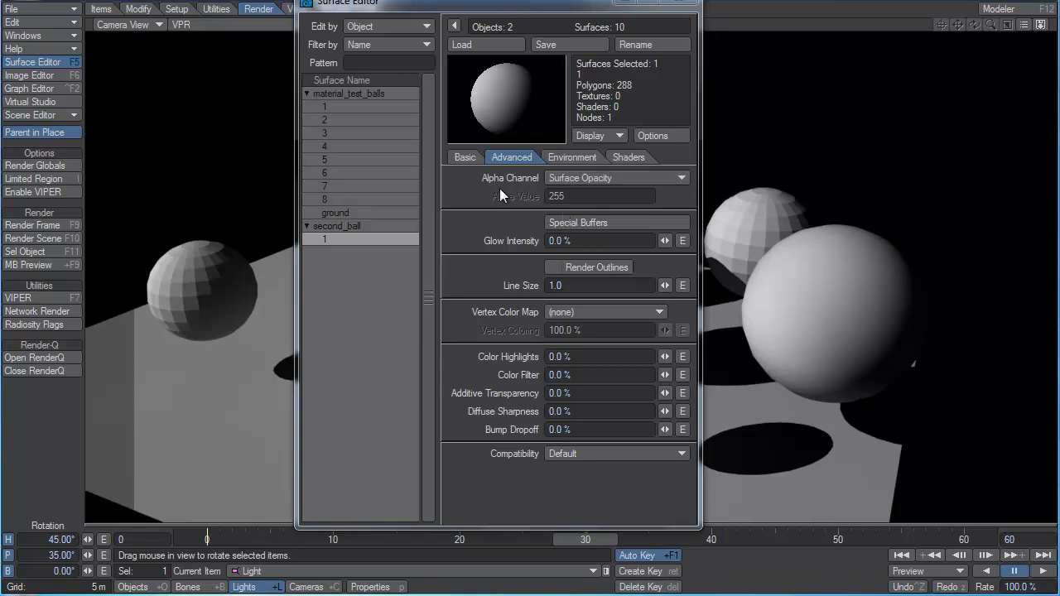
Check the global illumination render settings, then render frame 30 and view the render's alpha channel.
{"action": "left_click", "coordinate": [34, 165]}
{"action": "left_click", "coordinate": [222, 147]}
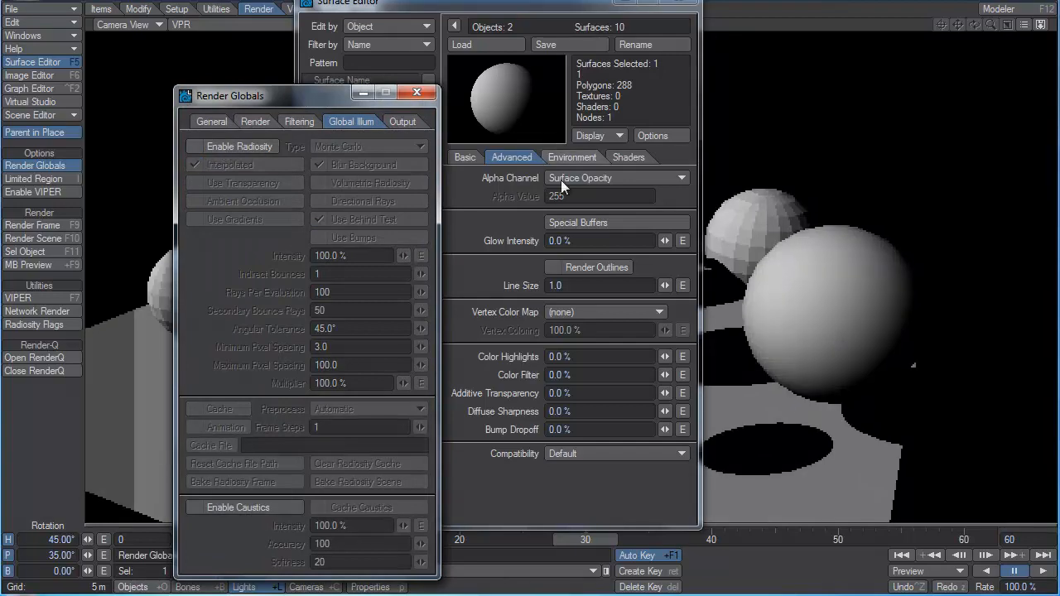
{"action": "key", "text": "F9"}
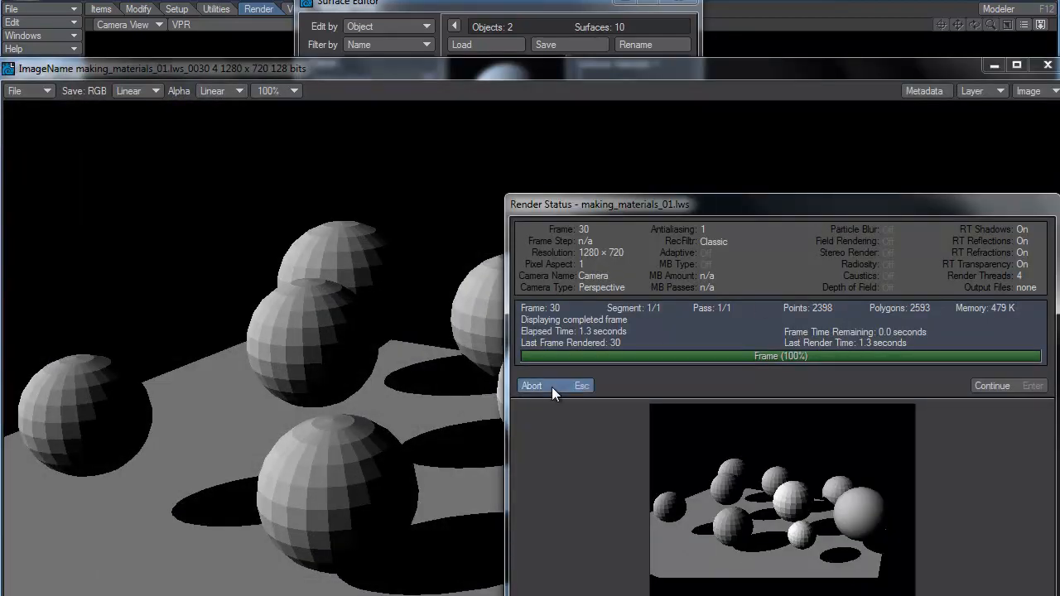
{"action": "left_click", "coordinate": [547, 386]}
{"action": "left_click_drag", "start_coordinate": [862, 65], "coordinate": [849, 25]}
{"action": "left_click", "coordinate": [1010, 48]}
{"action": "left_click", "coordinate": [1021, 65]}
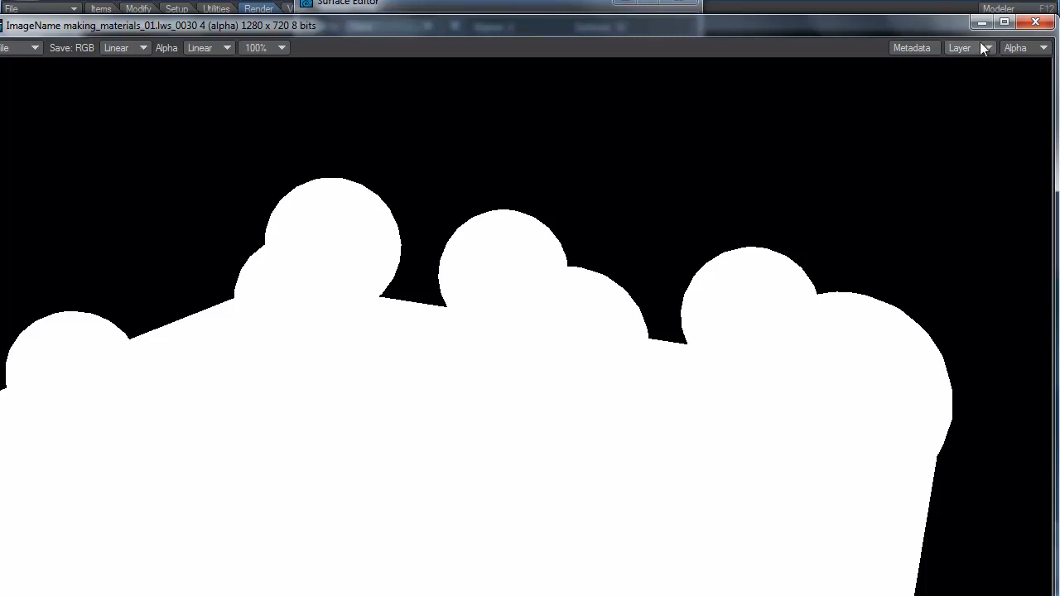
{"action": "left_click", "coordinate": [1035, 21]}
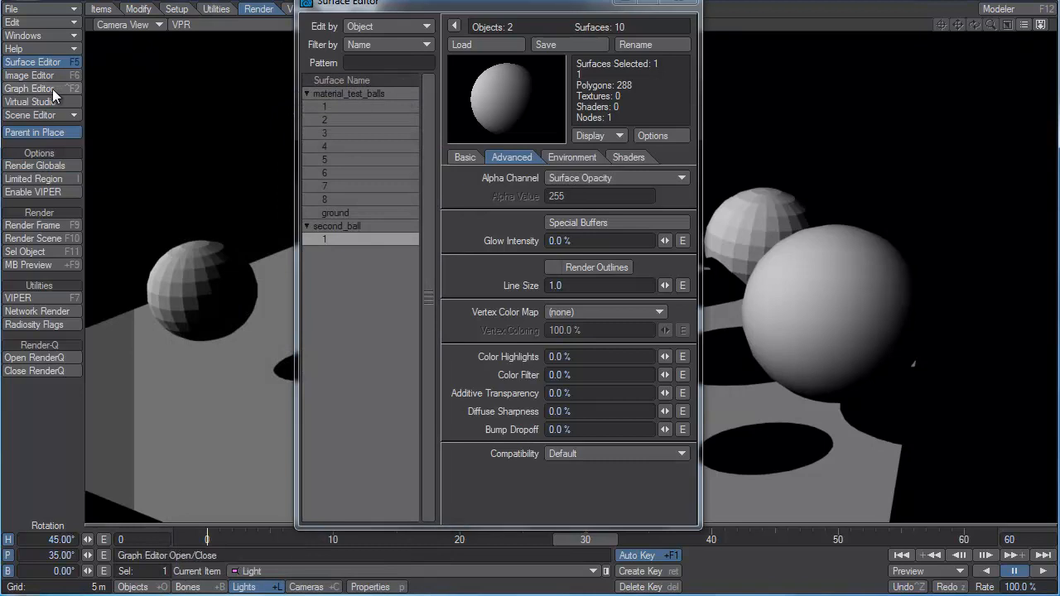
Set the second ball's surface transparency to 50%.
{"action": "left_click", "coordinate": [455, 155]}
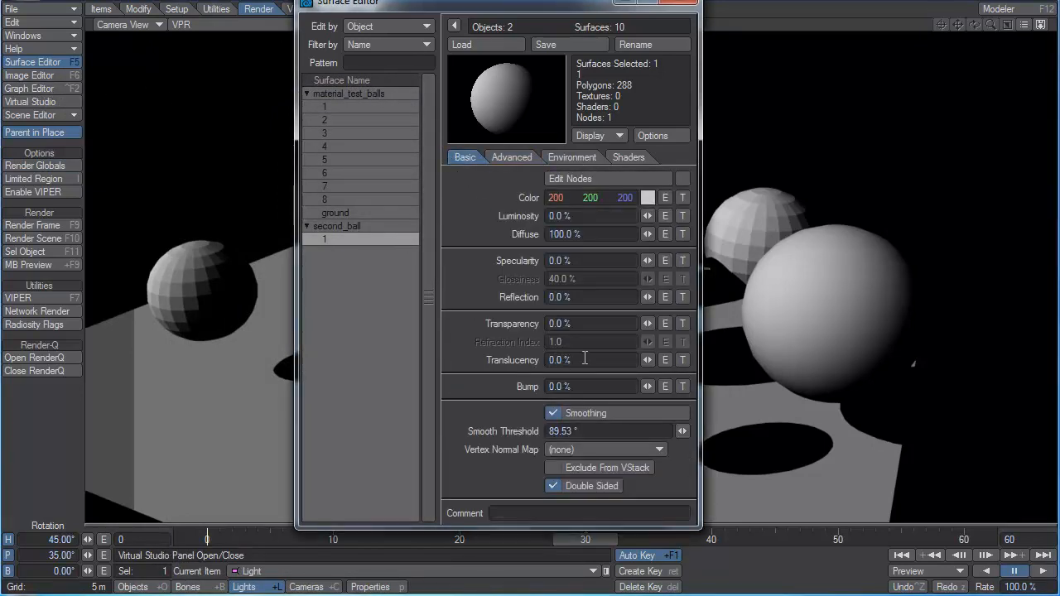
{"action": "left_click", "coordinate": [590, 327]}
{"action": "type", "text": "50"}
{"action": "key", "text": "Tab"}
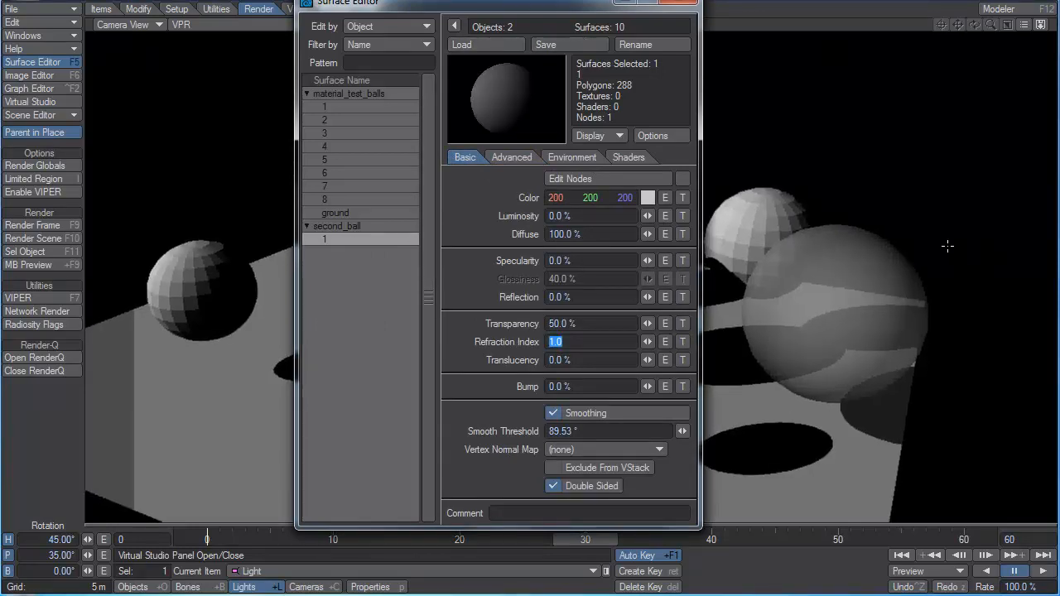
Render the frame with the semi-transparent ball and examine how it appears in the alpha channel.
{"action": "key", "text": "F9"}
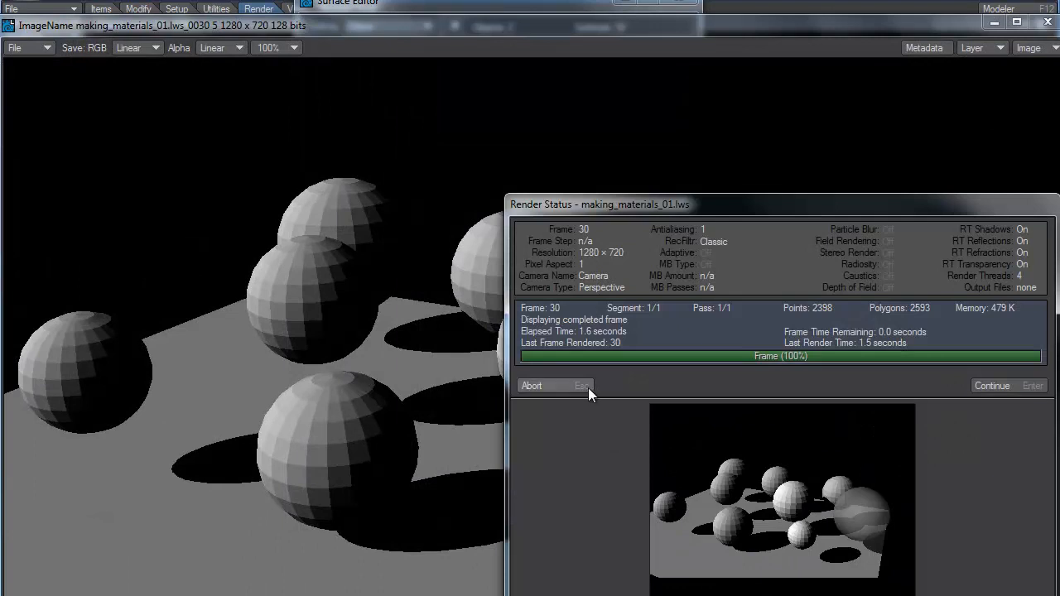
{"action": "left_click", "coordinate": [588, 387]}
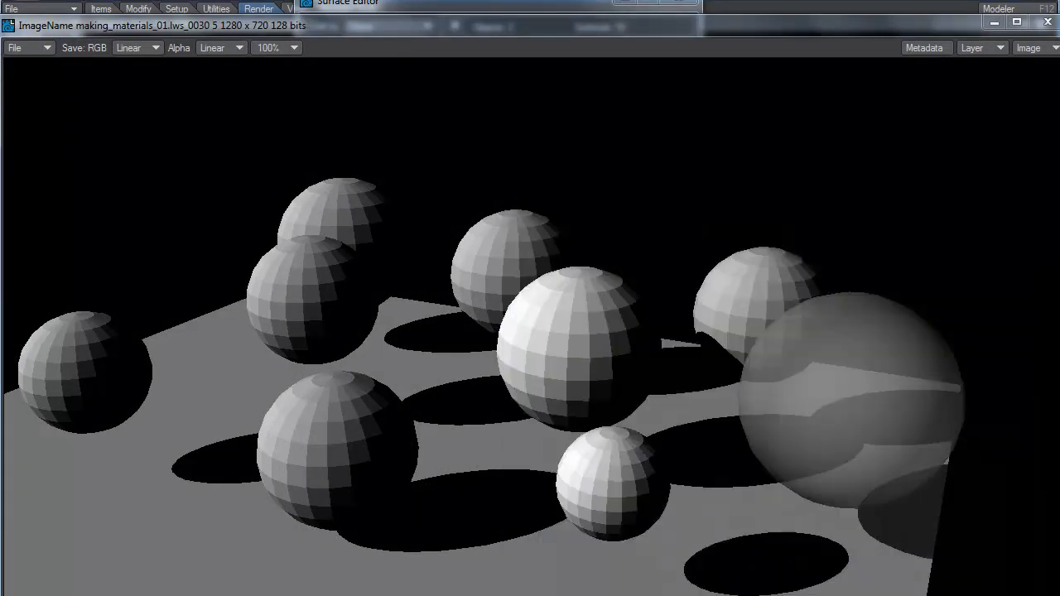
{"action": "left_click", "coordinate": [1028, 47]}
{"action": "left_click", "coordinate": [1027, 66]}
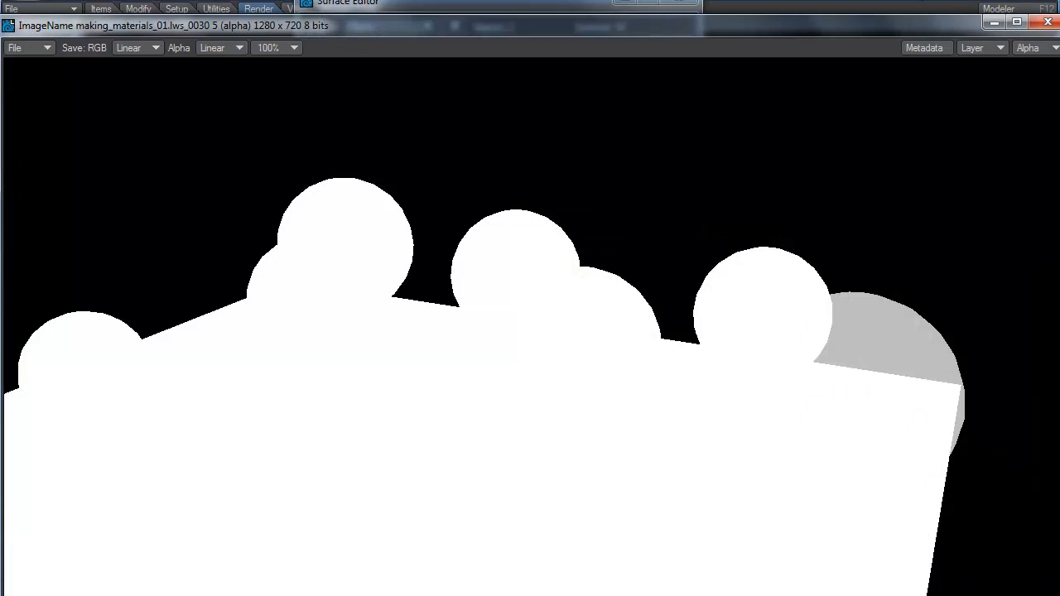
{"action": "left_click", "coordinate": [1048, 21]}
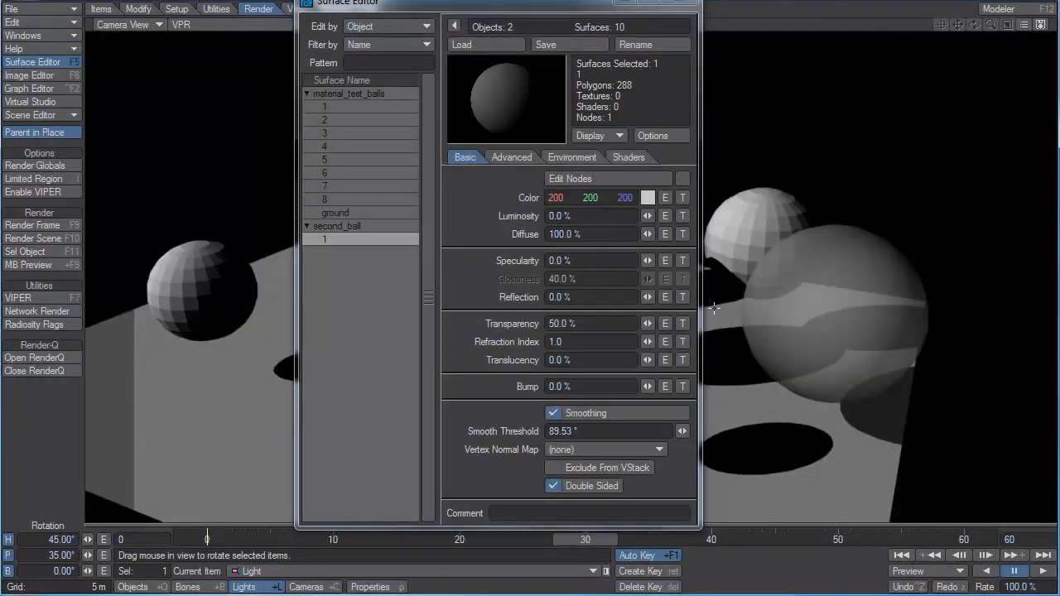
Reset the second ball's surface transparency to 0%.
{"action": "left_click", "coordinate": [624, 324]}
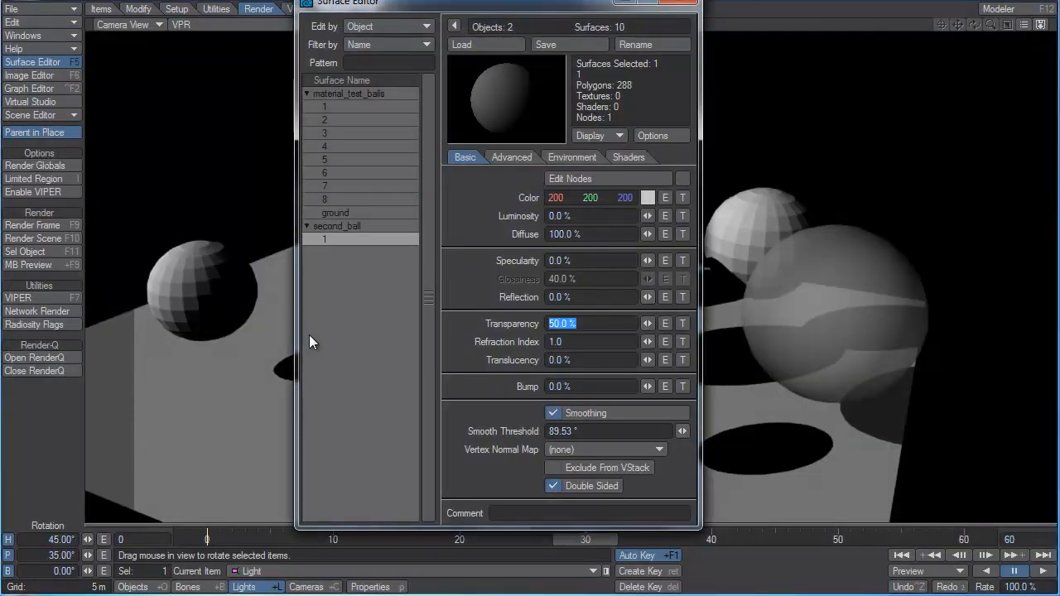
{"action": "type", "text": "0"}
{"action": "key", "text": "Tab"}
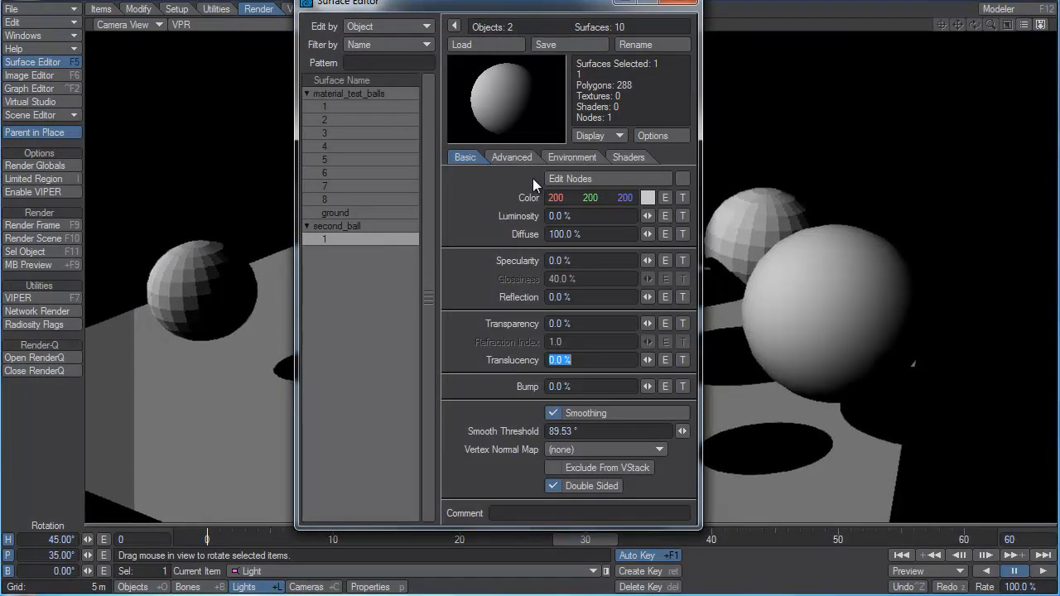
Set the second ball's alpha channel mode to Constant Value with an alpha value of 0.
{"action": "left_click", "coordinate": [520, 158]}
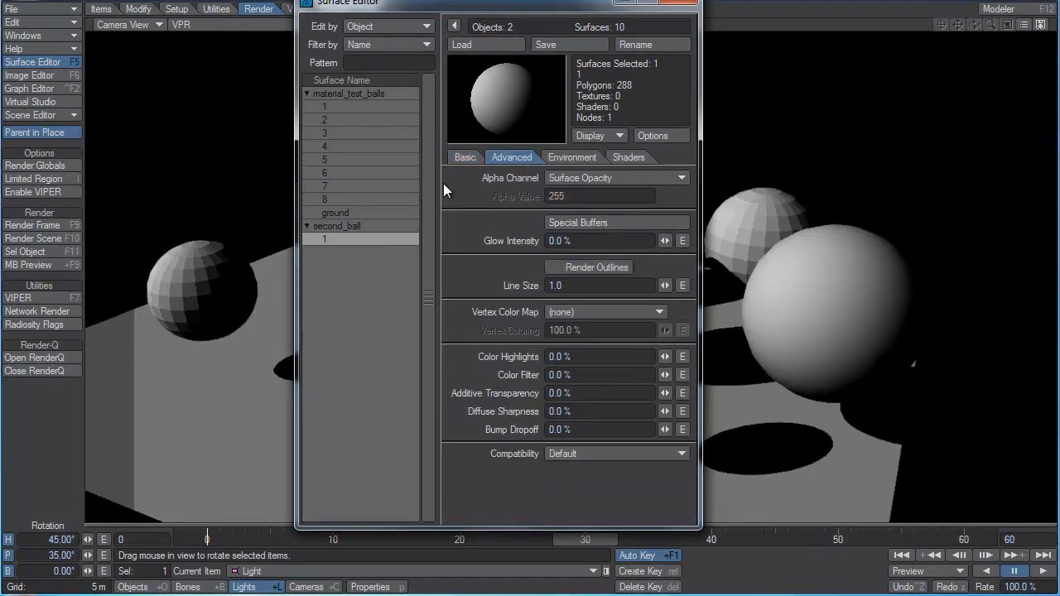
{"action": "left_click", "coordinate": [604, 176]}
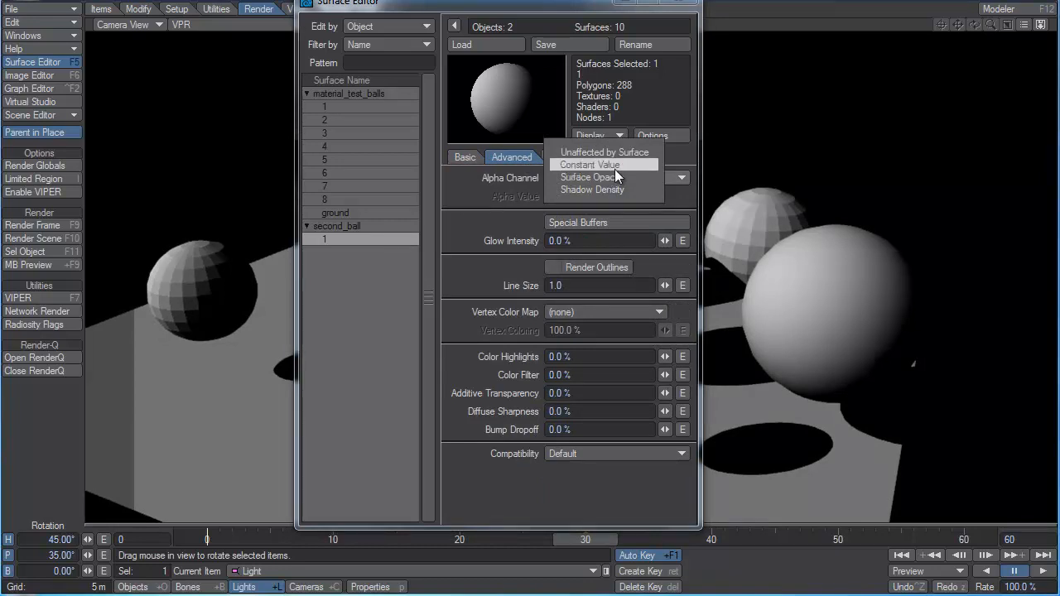
{"action": "left_click", "coordinate": [614, 167]}
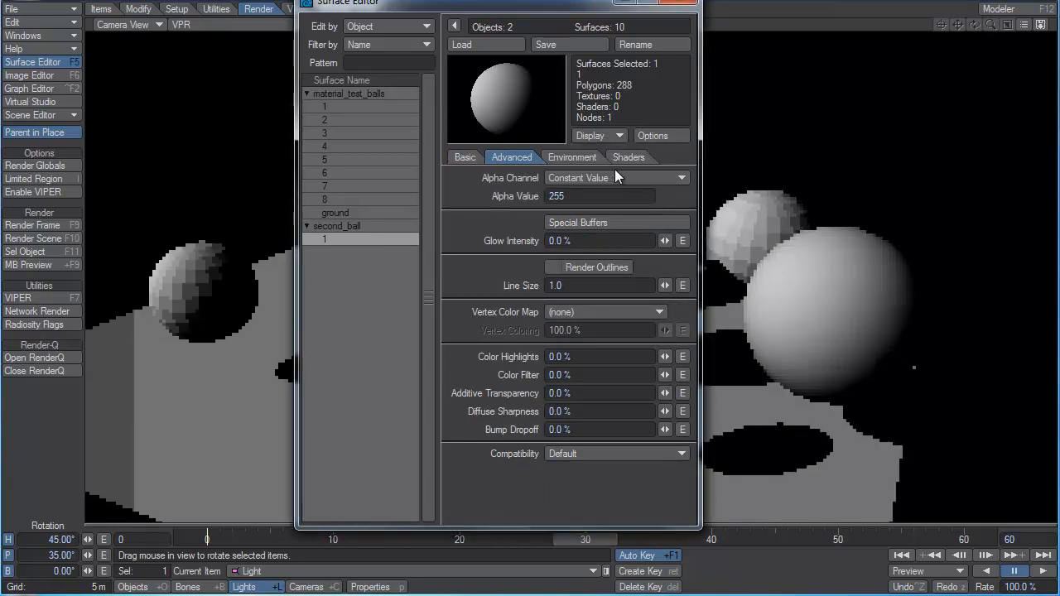
{"action": "left_click", "coordinate": [570, 196]}
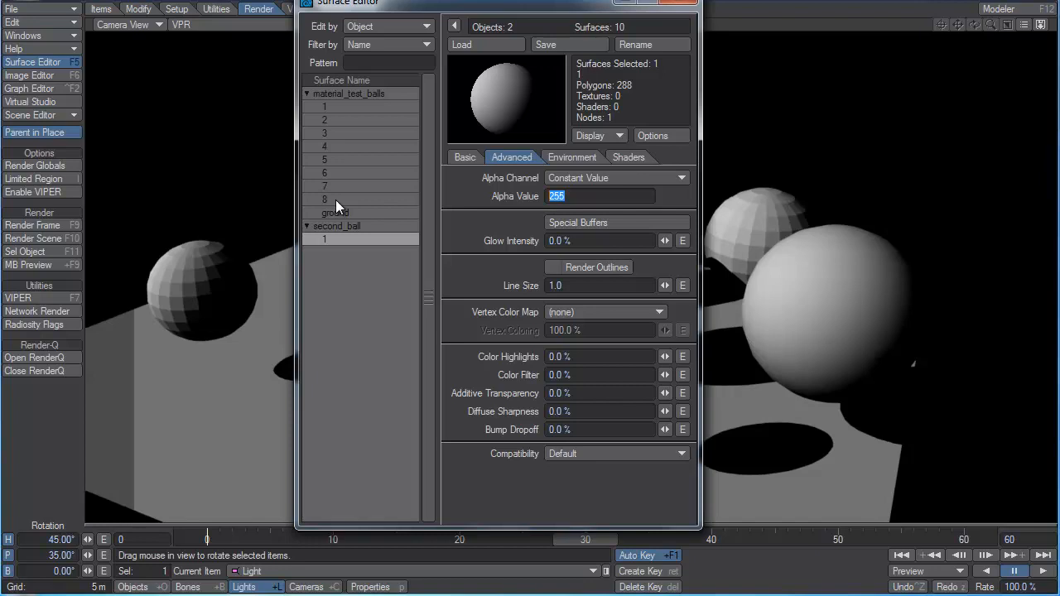
{"action": "type", "text": "0"}
{"action": "key", "text": "Tab"}
{"action": "left_click", "coordinate": [802, 1]}
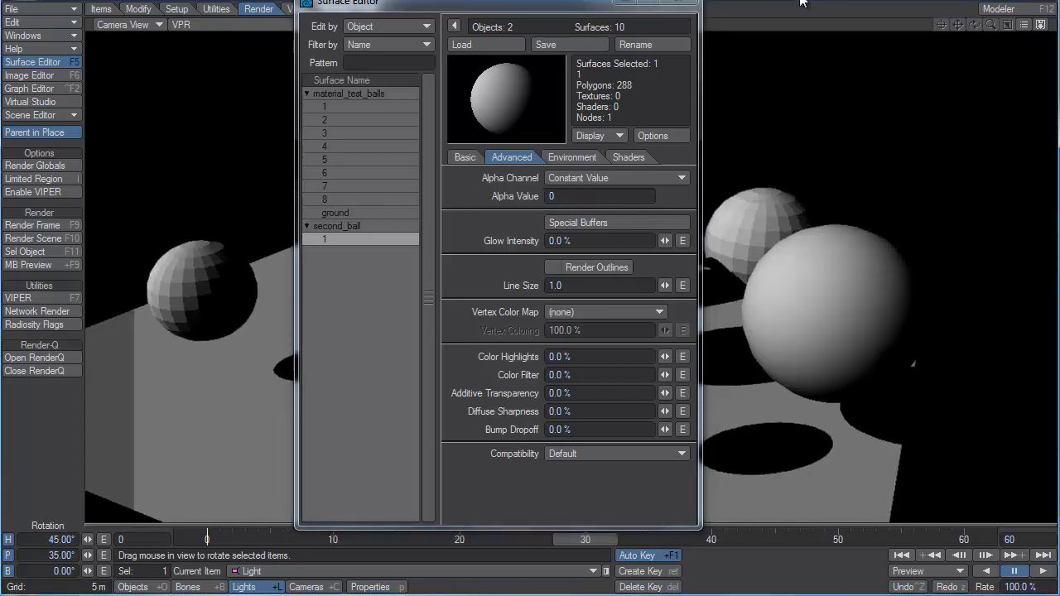
Render the frame with the constant alpha value and examine the ball in the alpha channel.
{"action": "key", "text": "F9"}
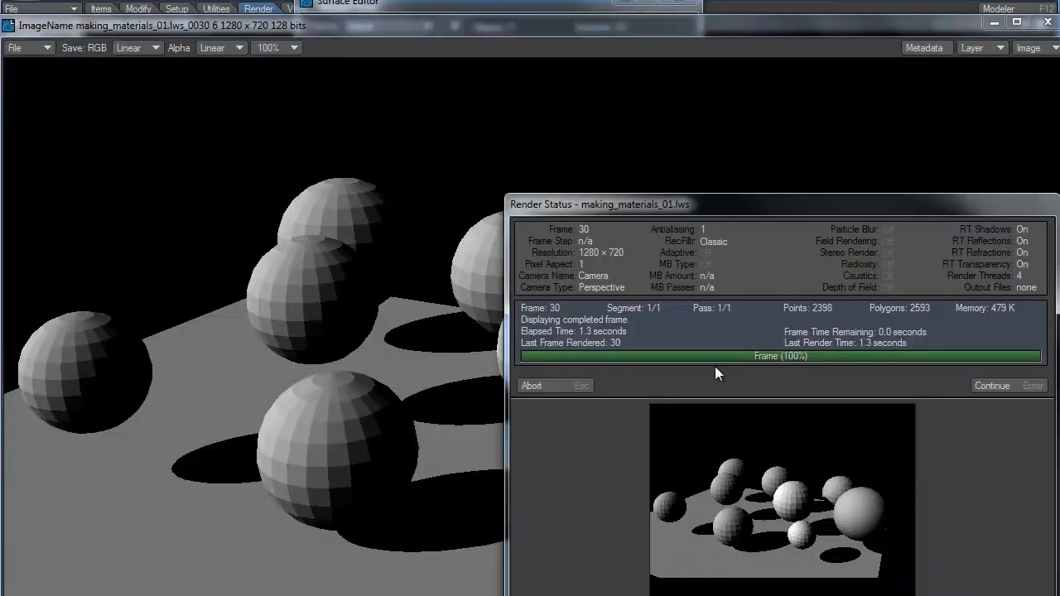
{"action": "left_click", "coordinate": [553, 386]}
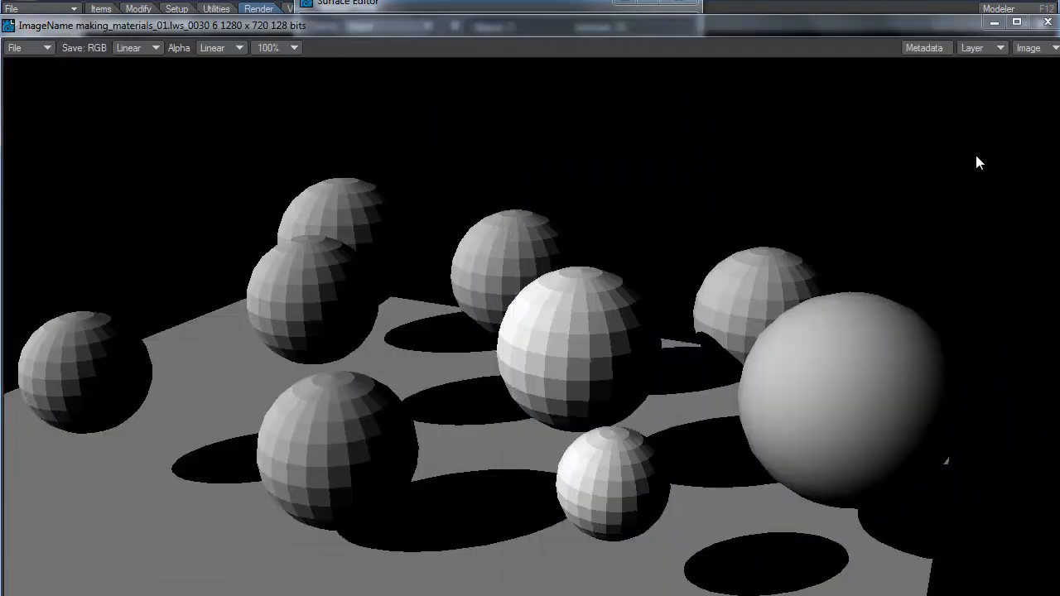
{"action": "left_click", "coordinate": [1036, 48]}
{"action": "left_click", "coordinate": [1031, 66]}
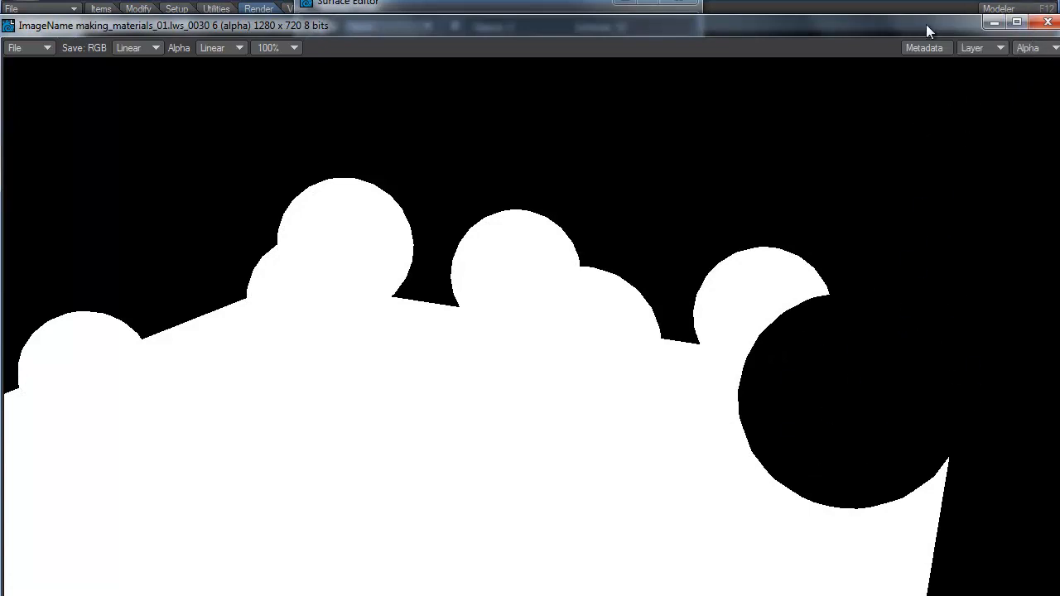
{"action": "left_click_drag", "start_coordinate": [926, 24], "coordinate": [761, 39]}
{"action": "left_click", "coordinate": [831, 38]}
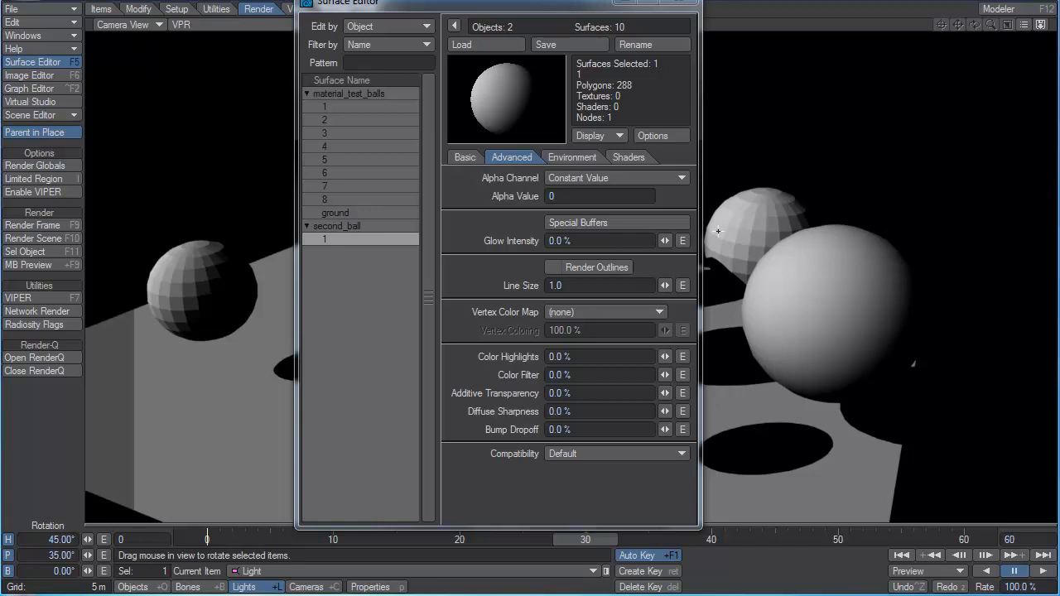
Set the second ball's alpha channel mode back to Surface Opacity.
{"action": "left_click", "coordinate": [649, 181]}
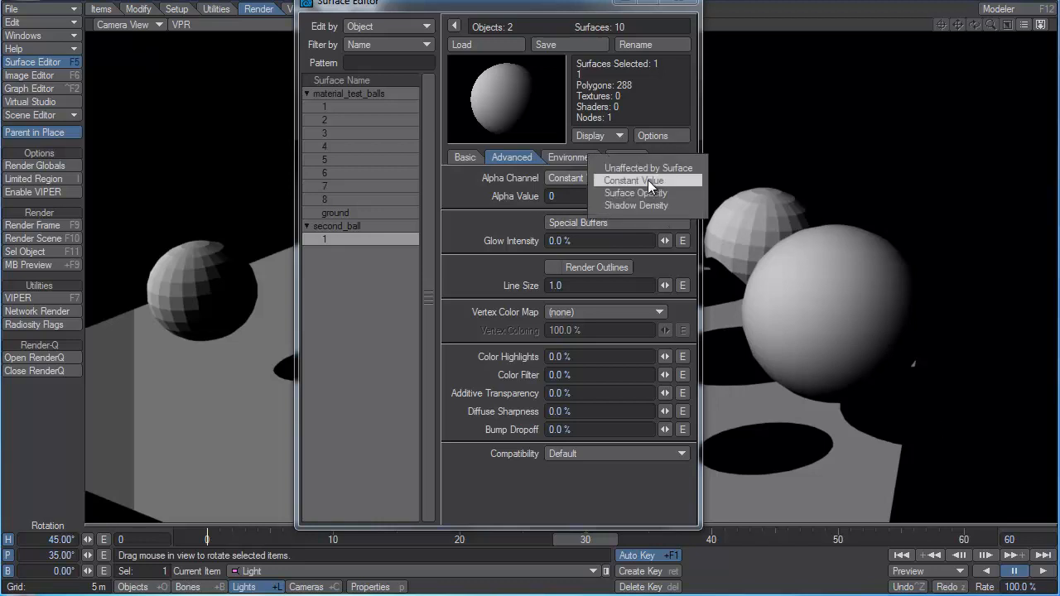
{"action": "left_click", "coordinate": [776, 159]}
{"action": "left_click_drag", "start_coordinate": [559, 198], "coordinate": [416, 196]}
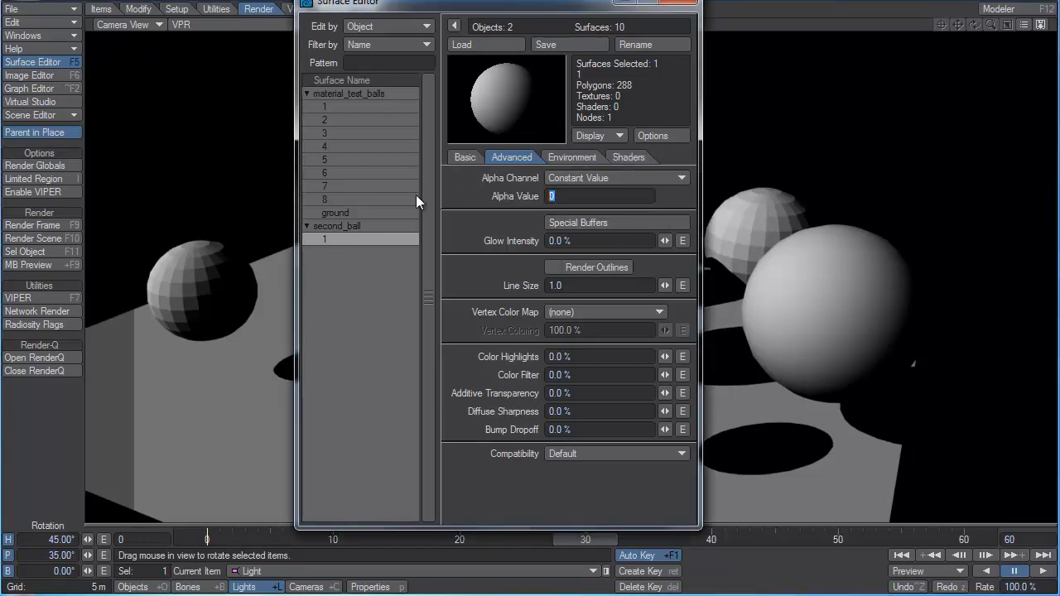
{"action": "left_click", "coordinate": [578, 182]}
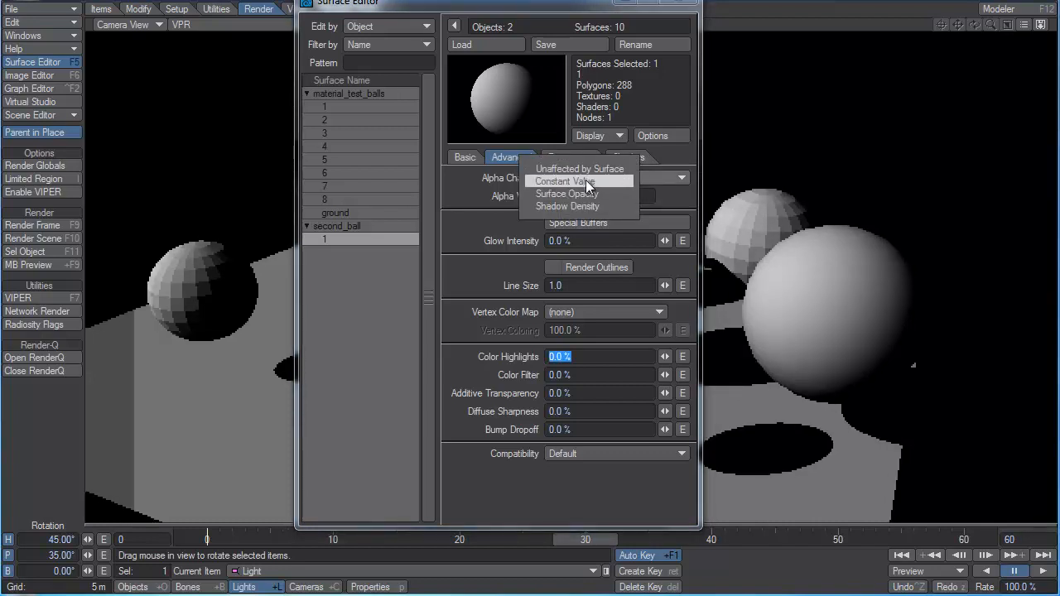
{"action": "left_click", "coordinate": [594, 193]}
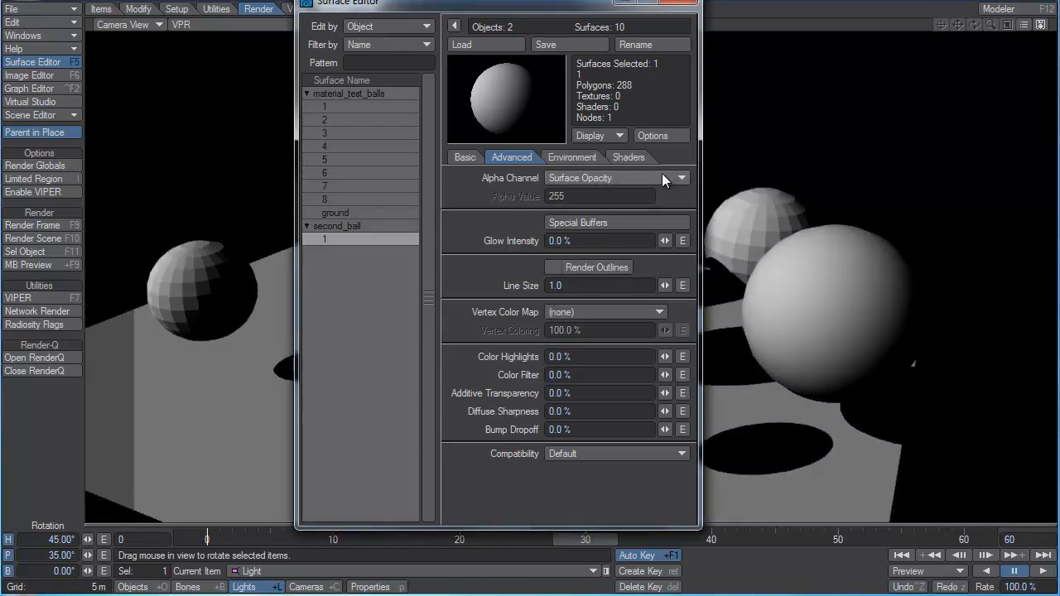
Look over the four Special Buffers options of the second ball's surface and accept them without edits.
{"action": "left_click", "coordinate": [585, 222]}
{"action": "left_click_drag", "start_coordinate": [608, 206], "coordinate": [631, 159]}
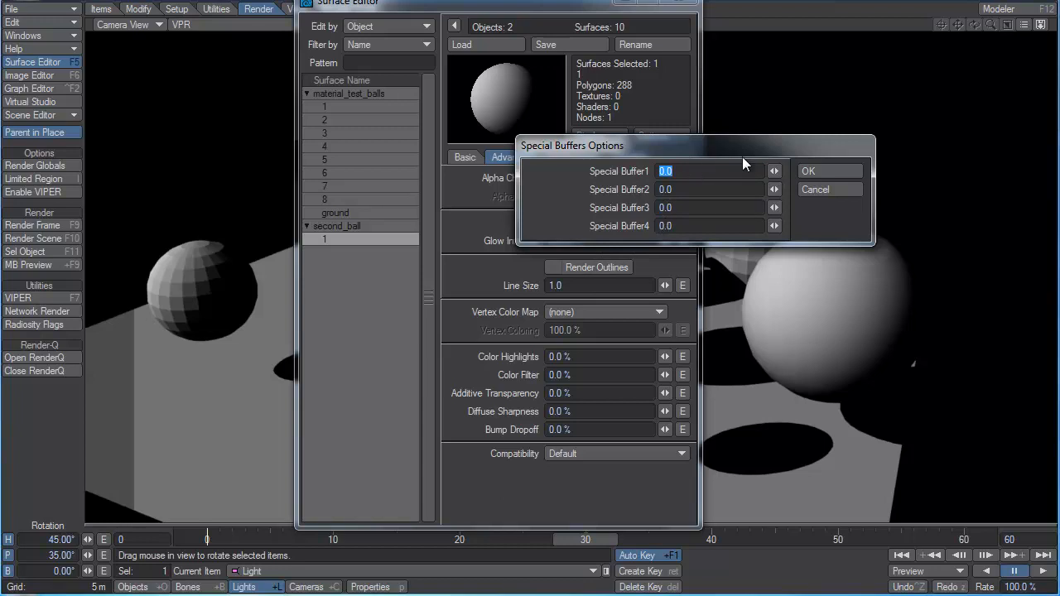
{"action": "left_click_drag", "start_coordinate": [749, 145], "coordinate": [754, 134]}
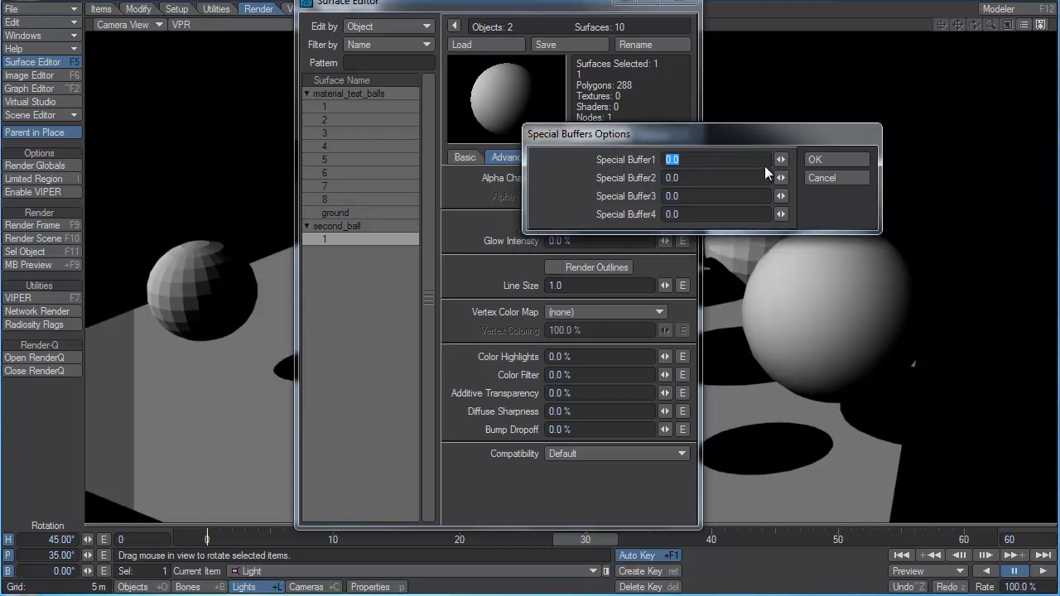
{"action": "left_click", "coordinate": [817, 158]}
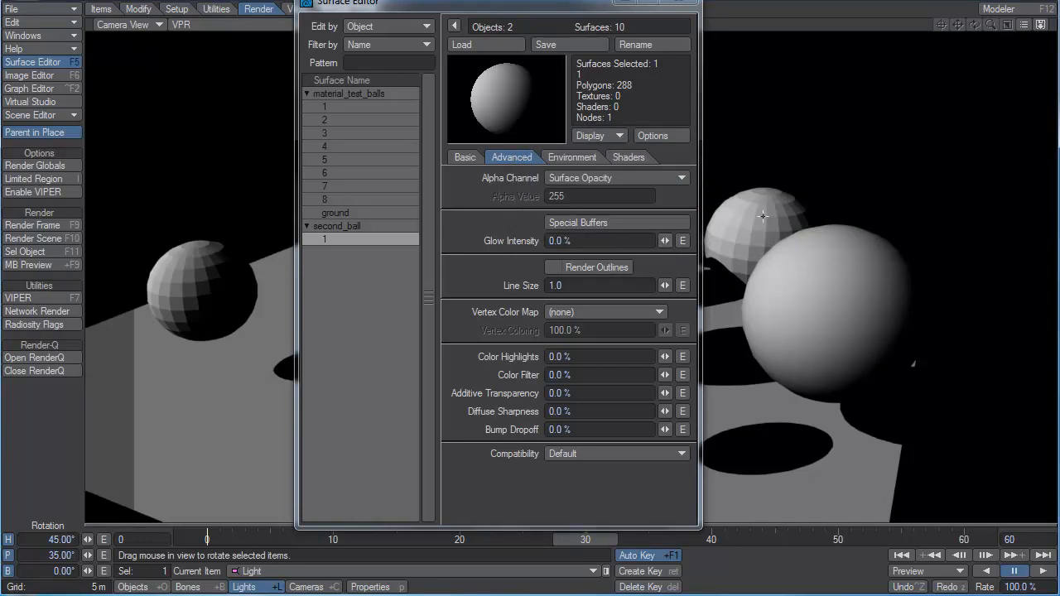
Set the second ball's glow intensity to 100%.
{"action": "left_click_drag", "start_coordinate": [665, 240], "coordinate": [705, 240]}
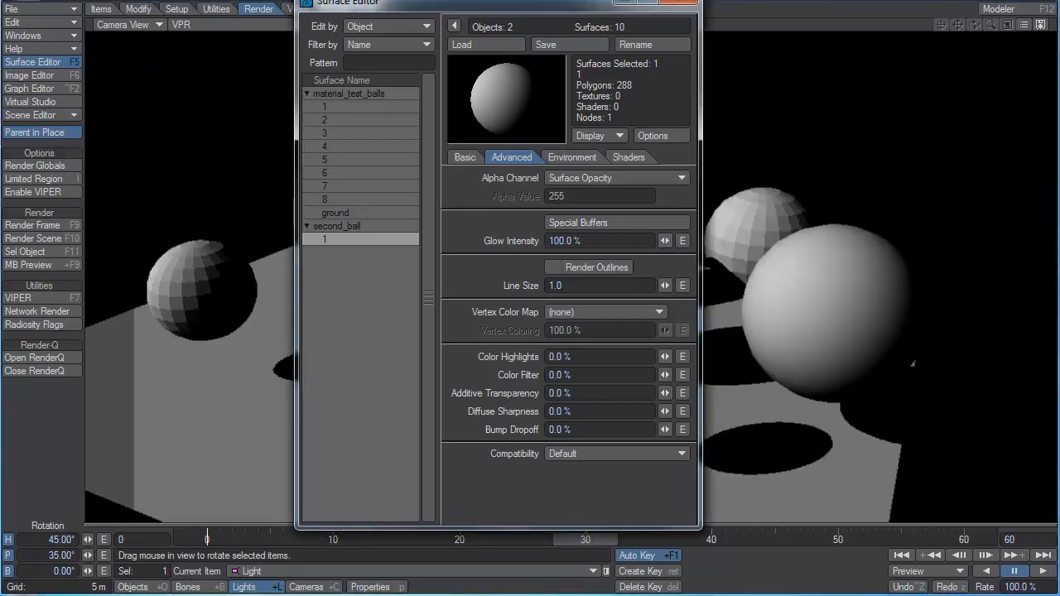
Enable glow in the scene's image processing effects and set its intensity to 100%.
{"action": "left_click", "coordinate": [18, 37]}
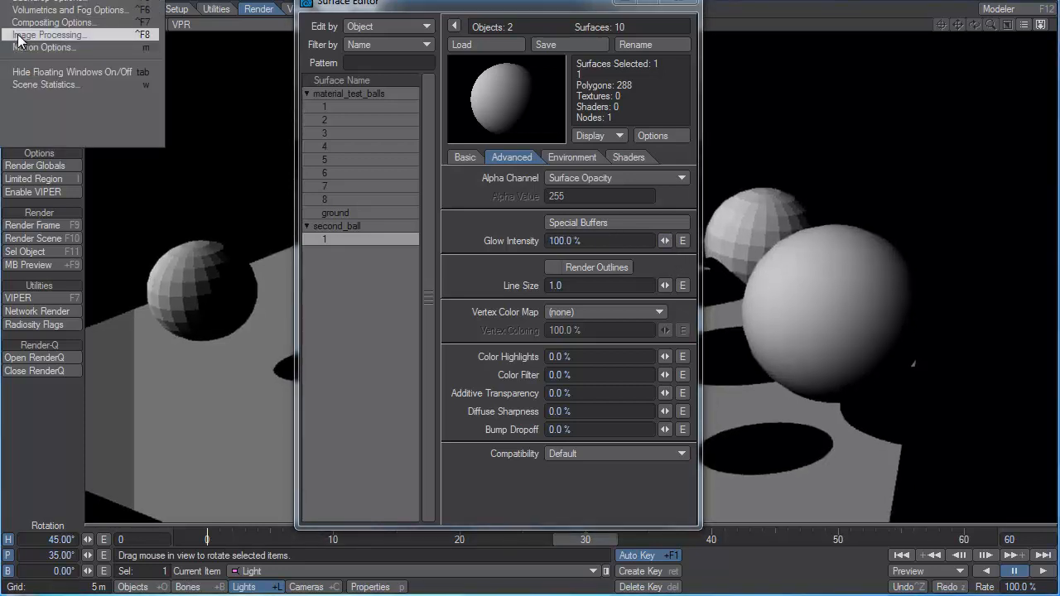
{"action": "left_click", "coordinate": [18, 37]}
{"action": "left_click_drag", "start_coordinate": [365, 123], "coordinate": [385, 52]}
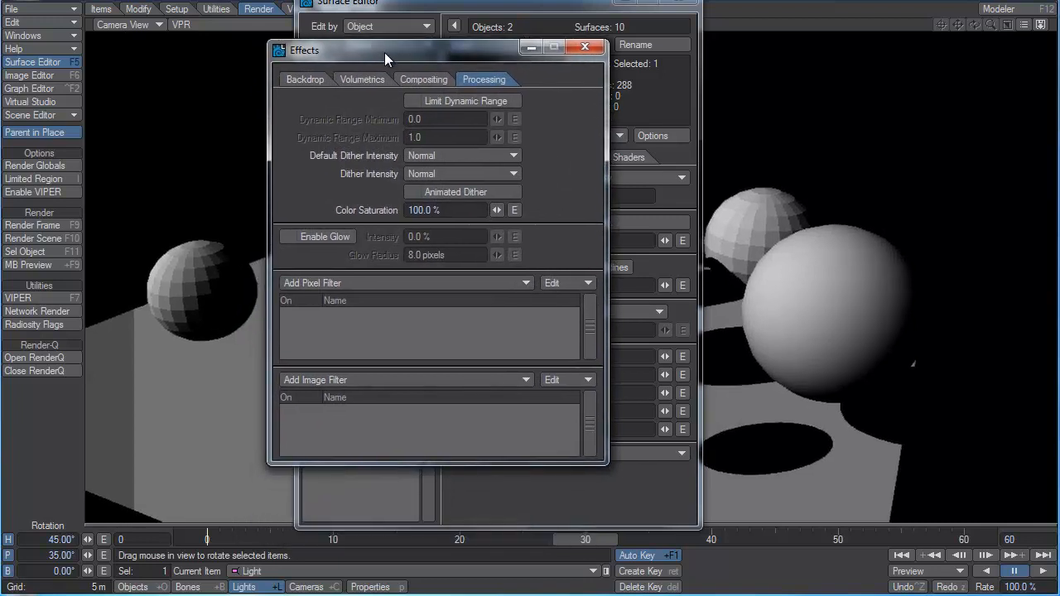
{"action": "left_click", "coordinate": [332, 231]}
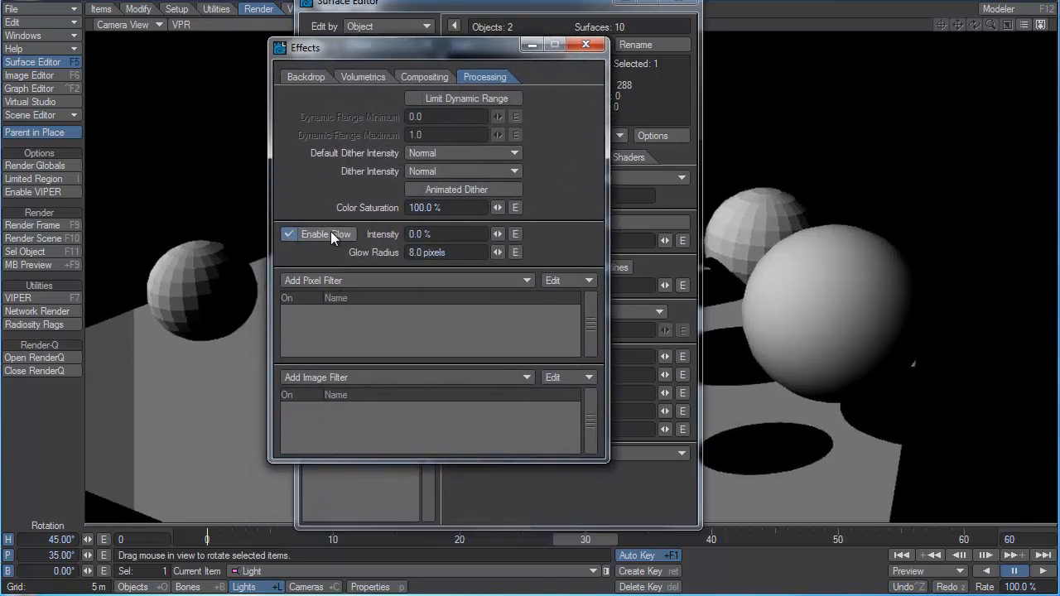
{"action": "left_click_drag", "start_coordinate": [498, 234], "coordinate": [664, 234]}
{"action": "left_click_drag", "start_coordinate": [503, 53], "coordinate": [348, 67]}
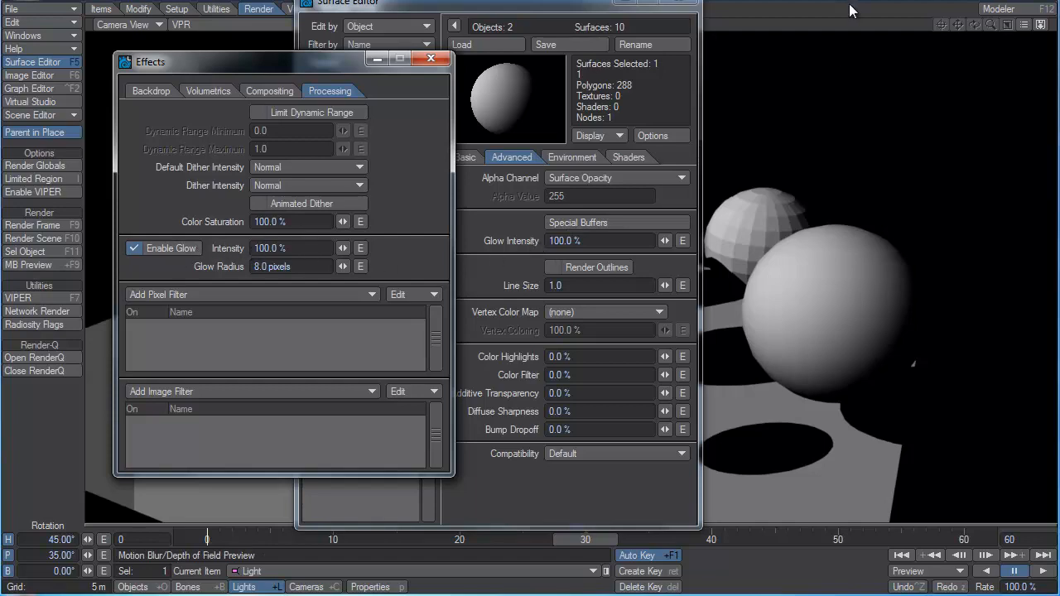
Render the current frame and examine the glow around the second ball.
{"action": "key", "text": "F9"}
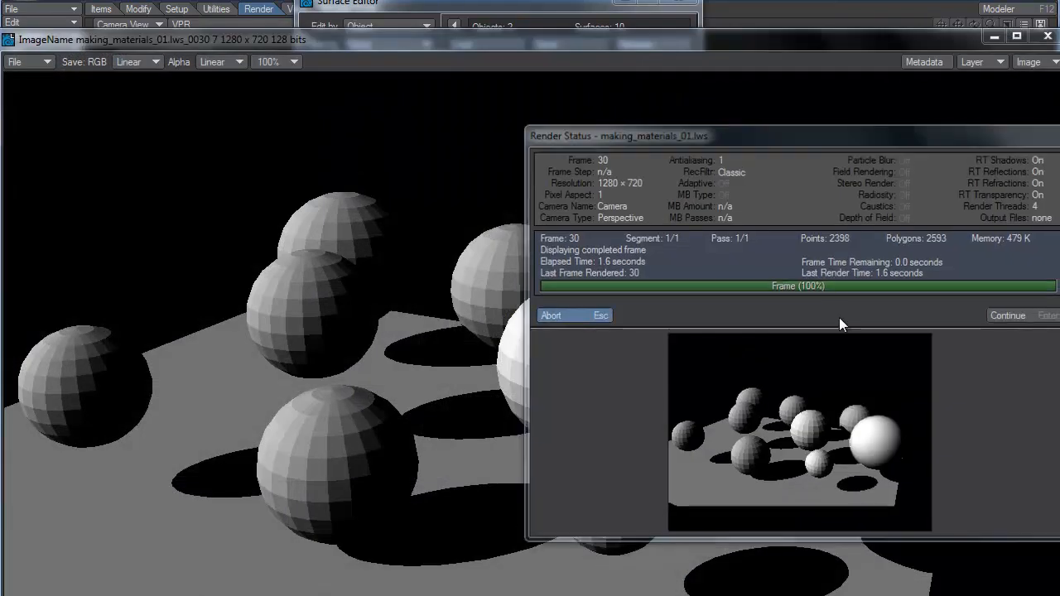
{"action": "key", "text": "Escape"}
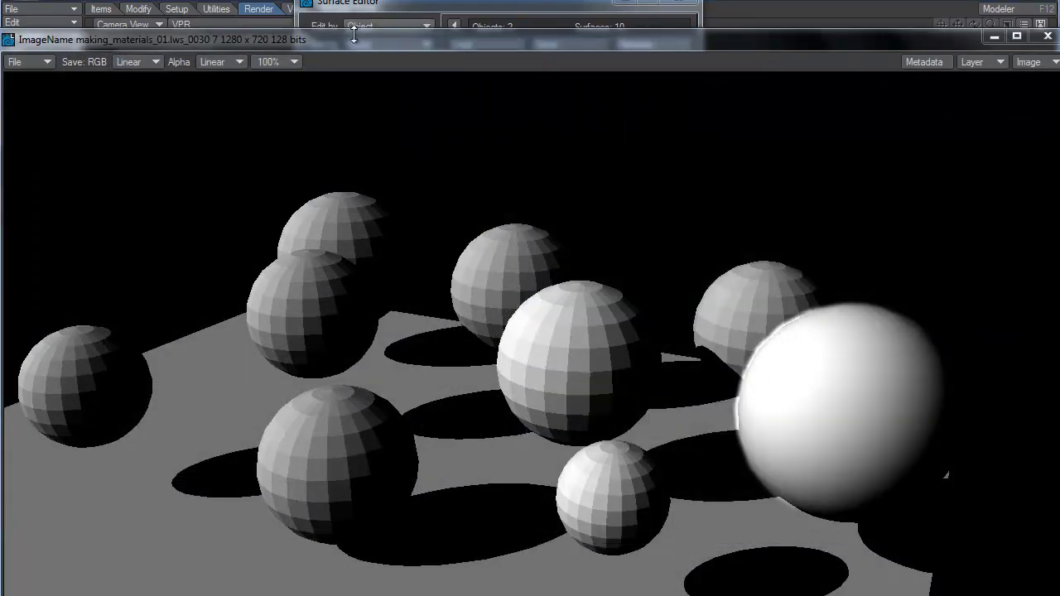
{"action": "left_click_drag", "start_coordinate": [354, 33], "coordinate": [921, 80]}
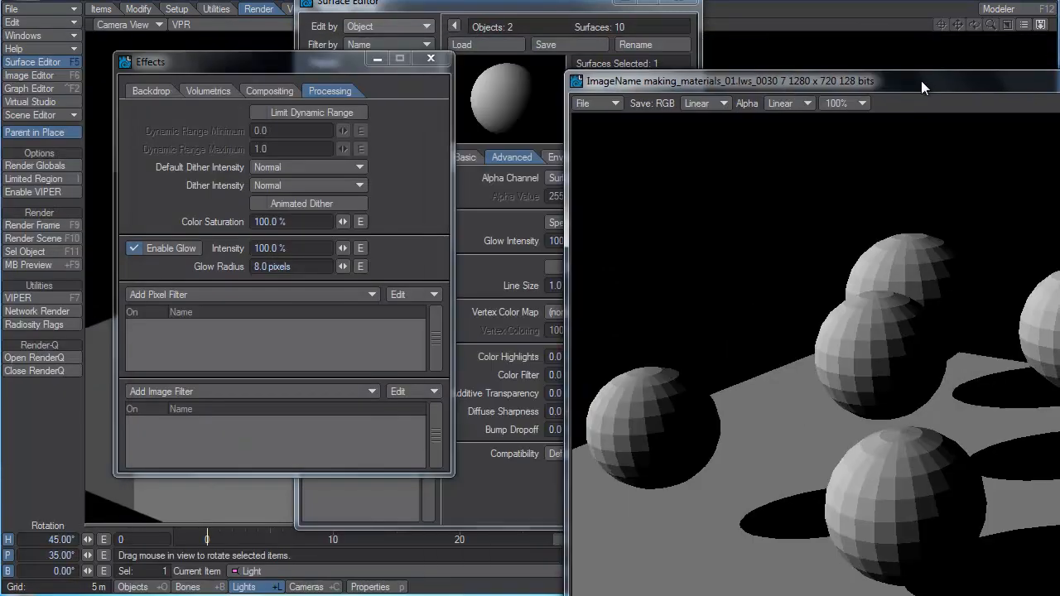
Set the glow radius to 24 pixels and re-render the frame to inspect the wider glow on the second ball.
{"action": "left_click", "coordinate": [294, 267]}
{"action": "type", "text": "24"}
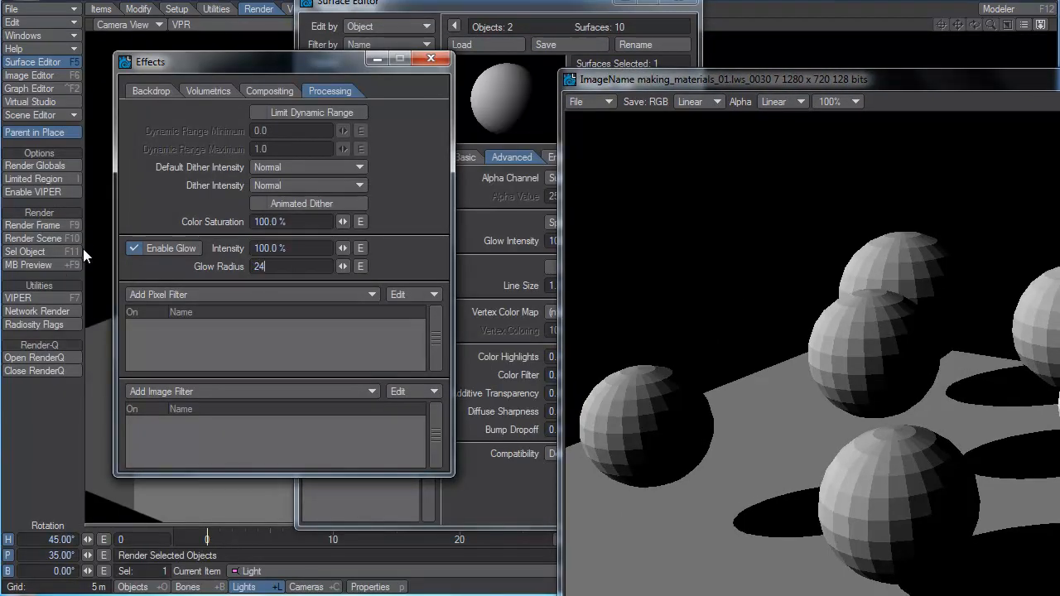
{"action": "key", "text": "Return"}
{"action": "key", "text": "F9"}
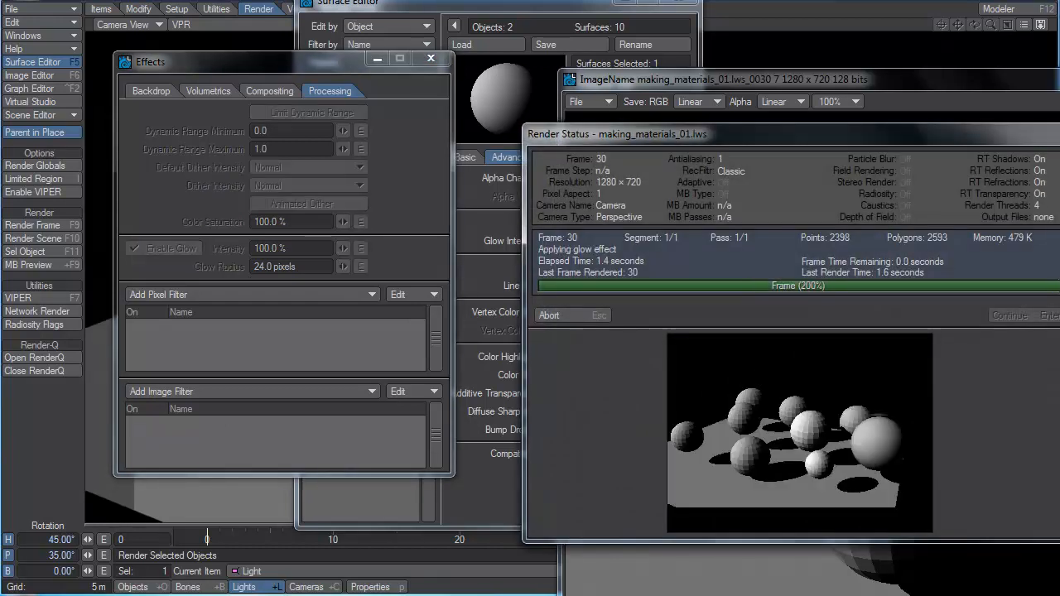
{"action": "left_click", "coordinate": [563, 318]}
{"action": "double_click", "coordinate": [901, 80]}
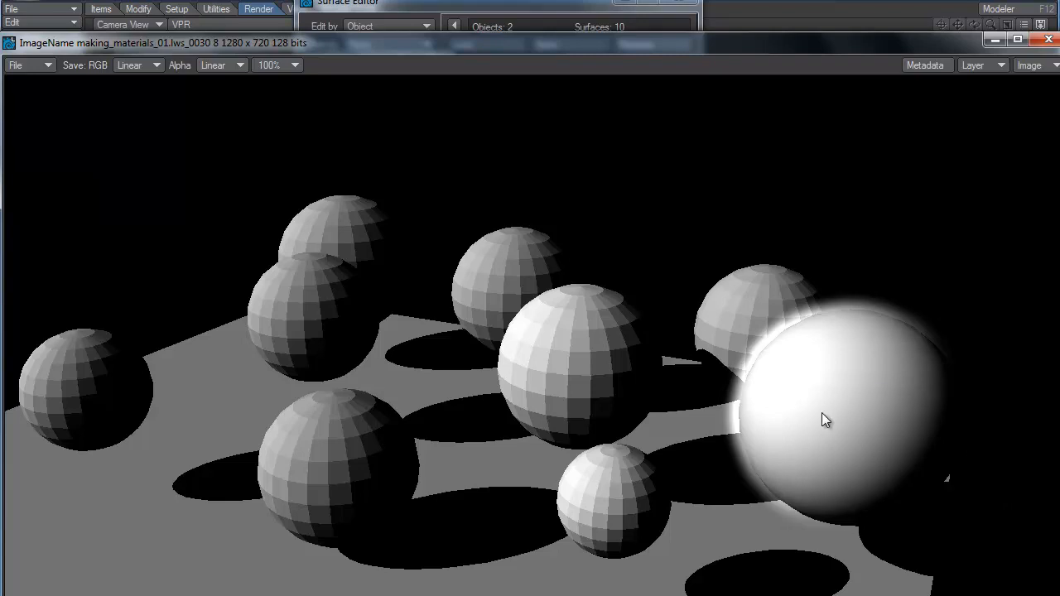
Close the rendered image and the effects settings, and set the second ball's glow intensity to 0%.
{"action": "left_click", "coordinate": [1048, 39]}
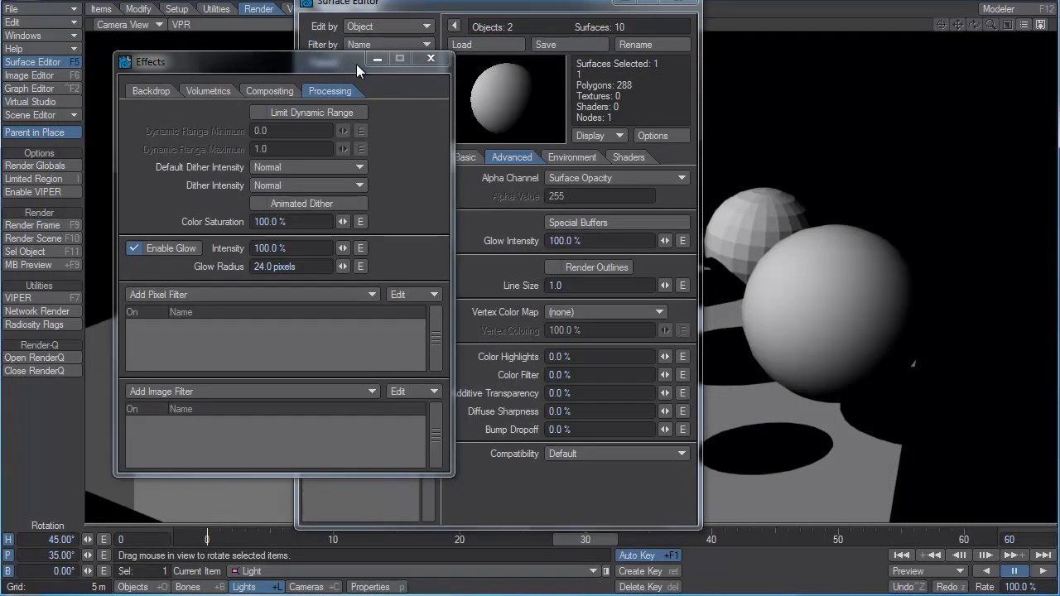
{"action": "left_click", "coordinate": [431, 58]}
{"action": "left_click", "coordinate": [594, 241]}
{"action": "type", "text": "0"}
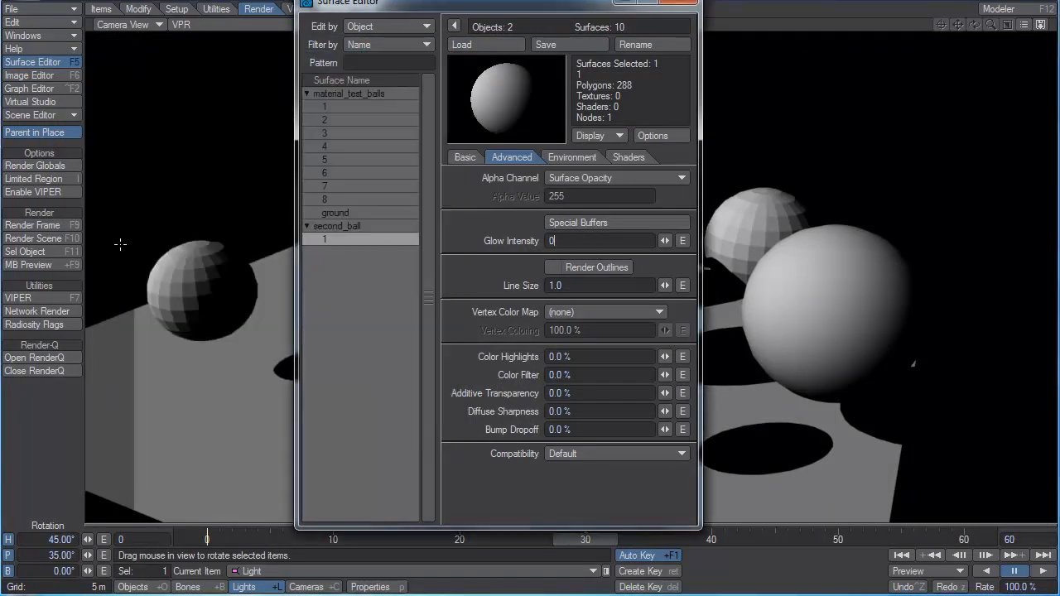
{"action": "key", "text": "Tab"}
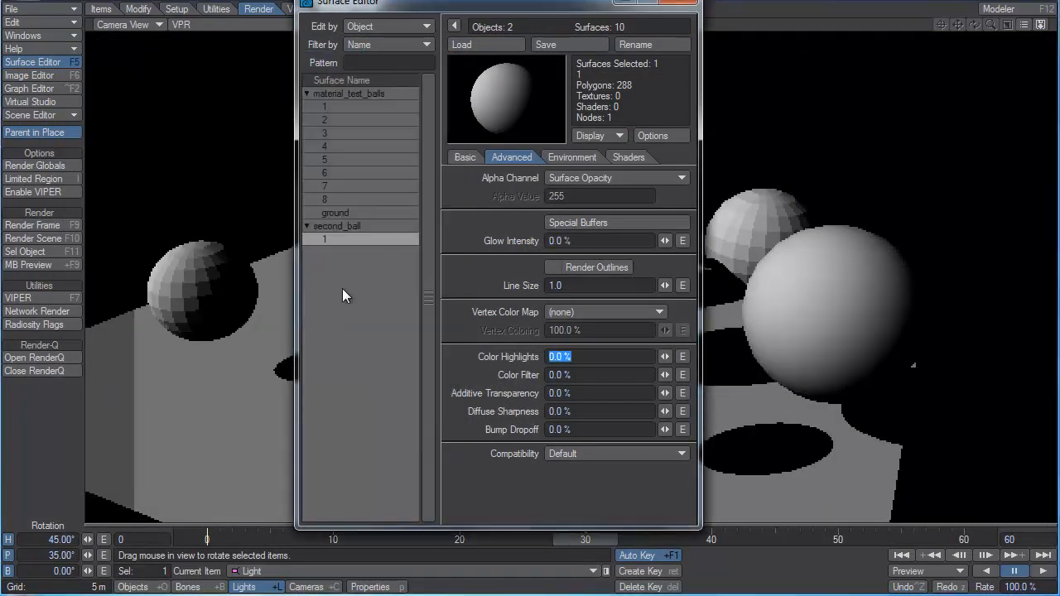
Enable Render Outlines for the second ball and render the current frame to examine its wireframe look.
{"action": "left_click", "coordinate": [594, 267]}
{"action": "key", "text": "F9"}
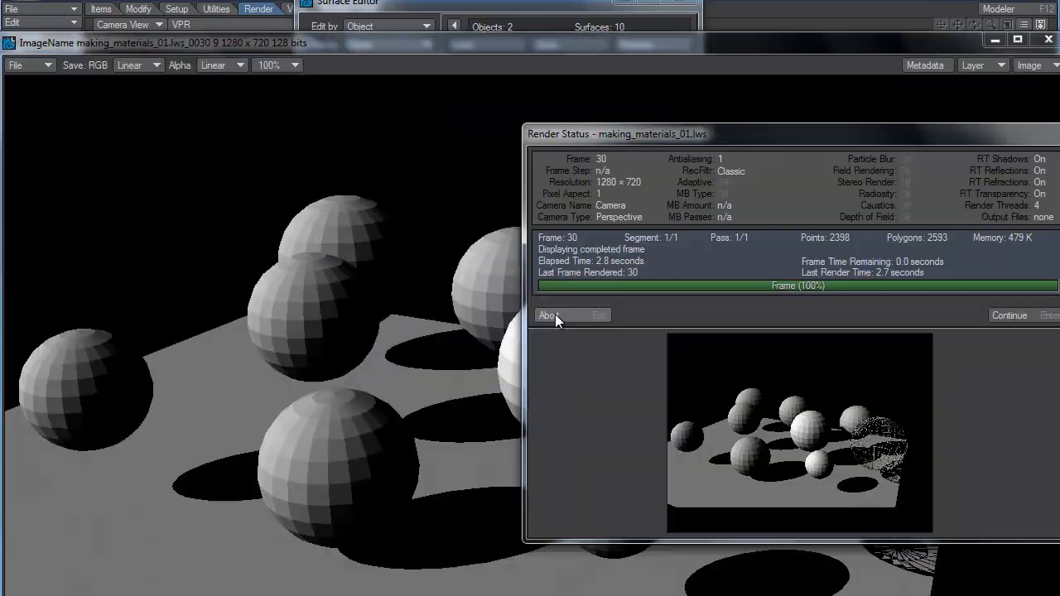
{"action": "left_click", "coordinate": [562, 315]}
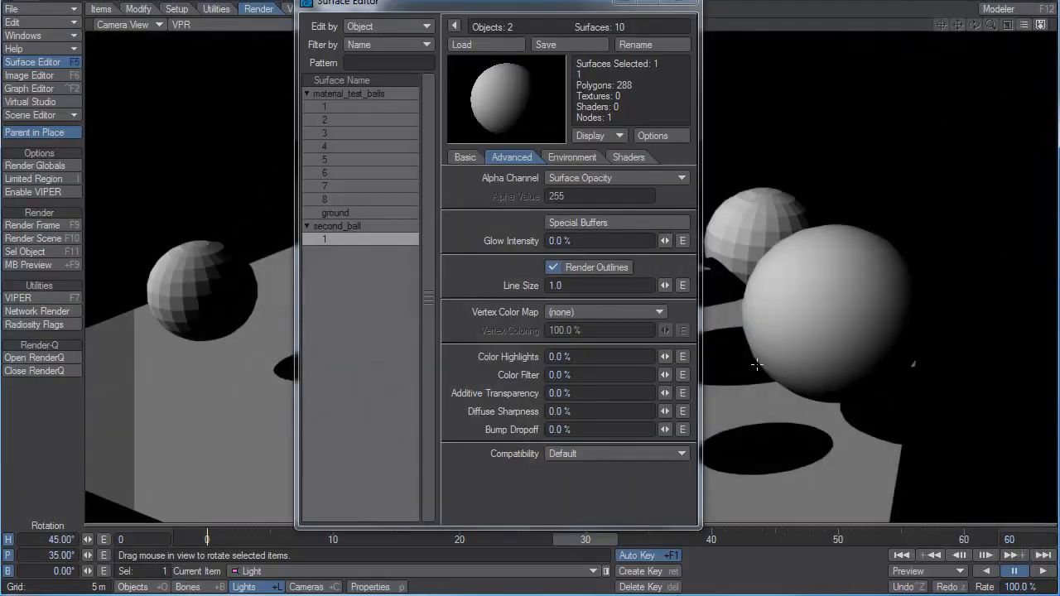
Set the outline line size to 4.0 and re-render the frame to inspect the thicker lines on the second ball.
{"action": "key", "text": "Return"}
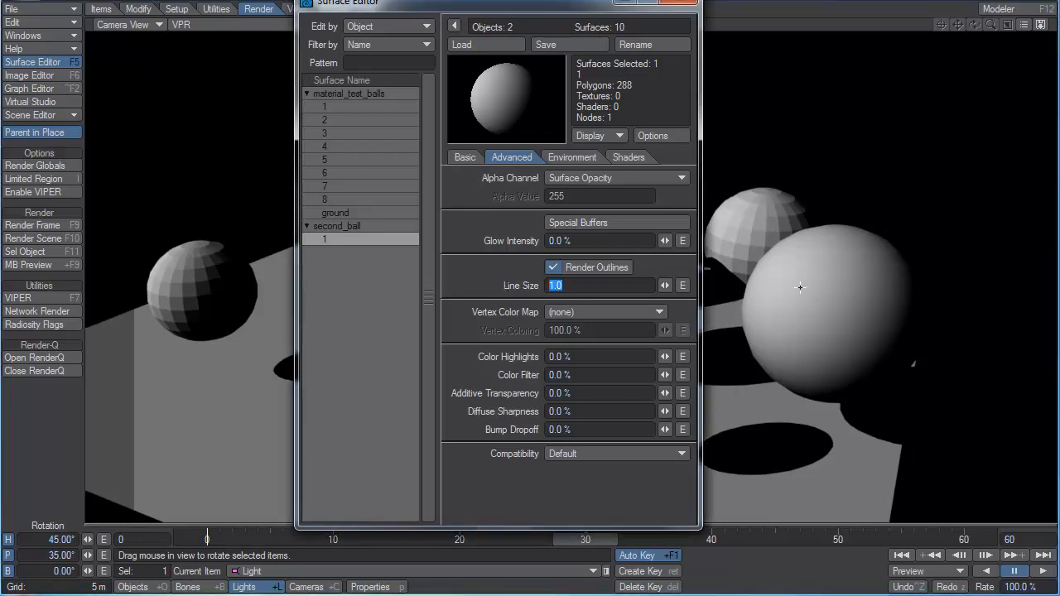
{"action": "type", "text": "4"}
{"action": "key", "text": "Return"}
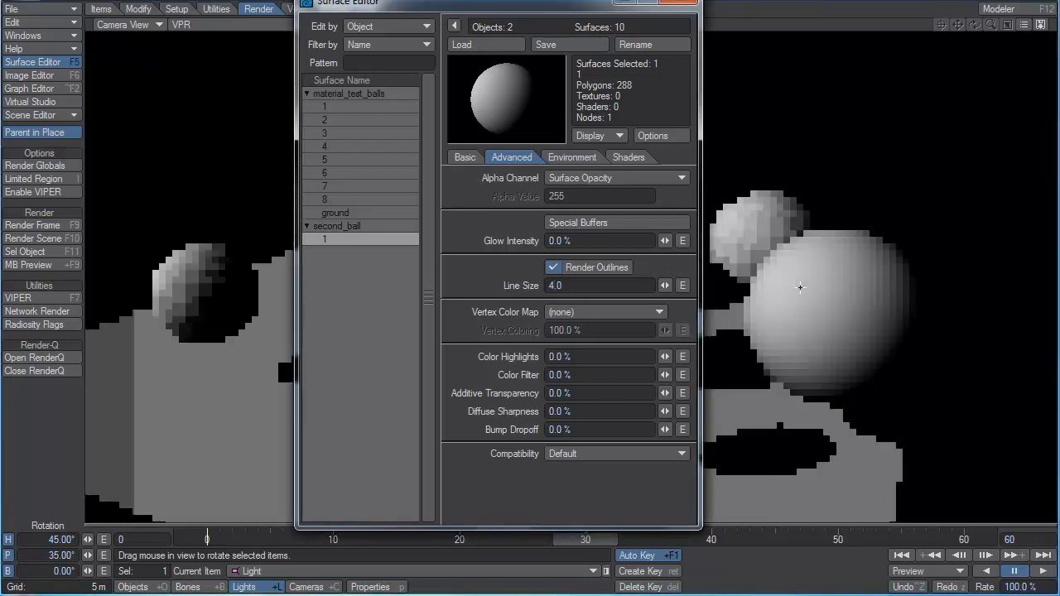
{"action": "key", "text": "F9"}
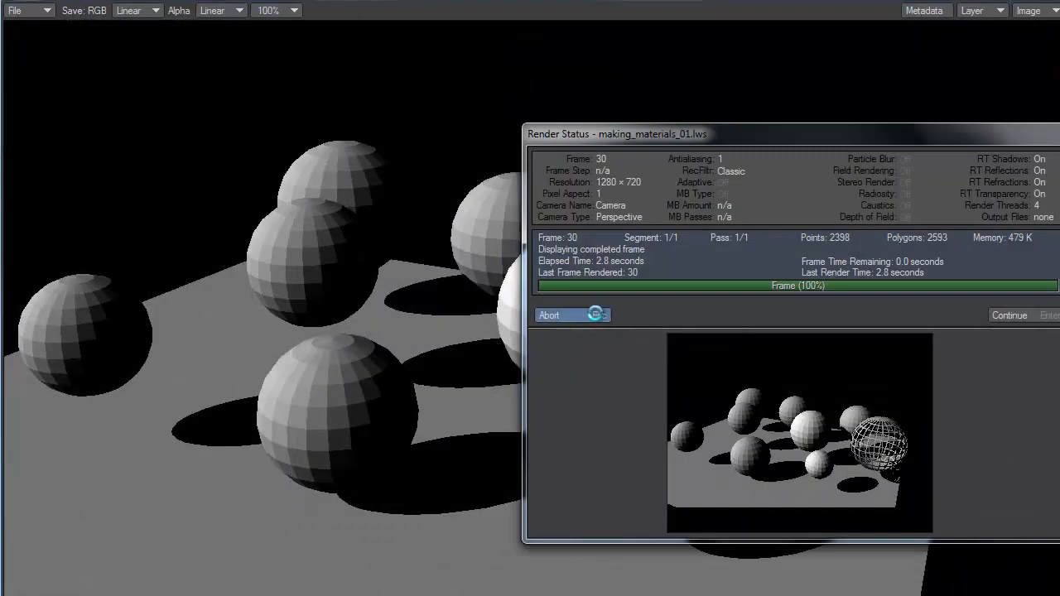
{"action": "left_click", "coordinate": [596, 315]}
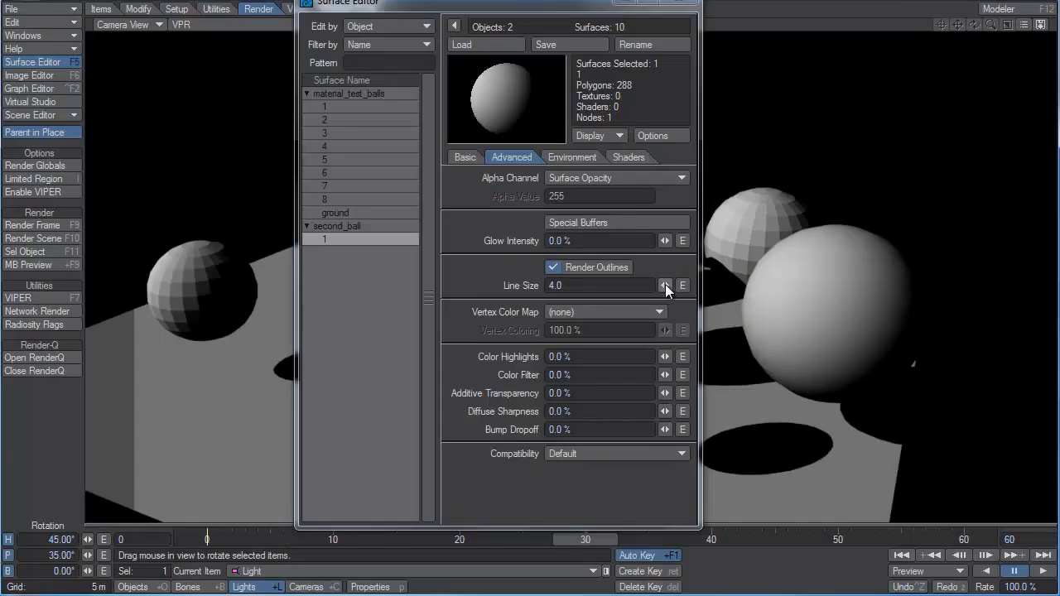
Reset the second ball's outline line size to 1.0 and disable Render Outlines.
{"action": "left_click_drag", "start_coordinate": [665, 284], "coordinate": [641, 293]}
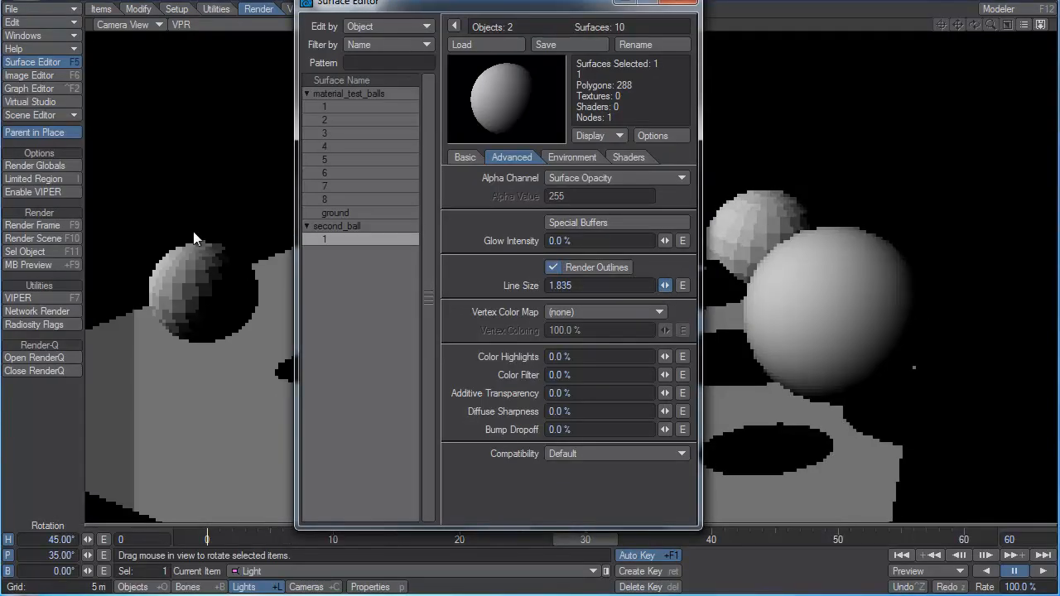
{"action": "left_click", "coordinate": [590, 290]}
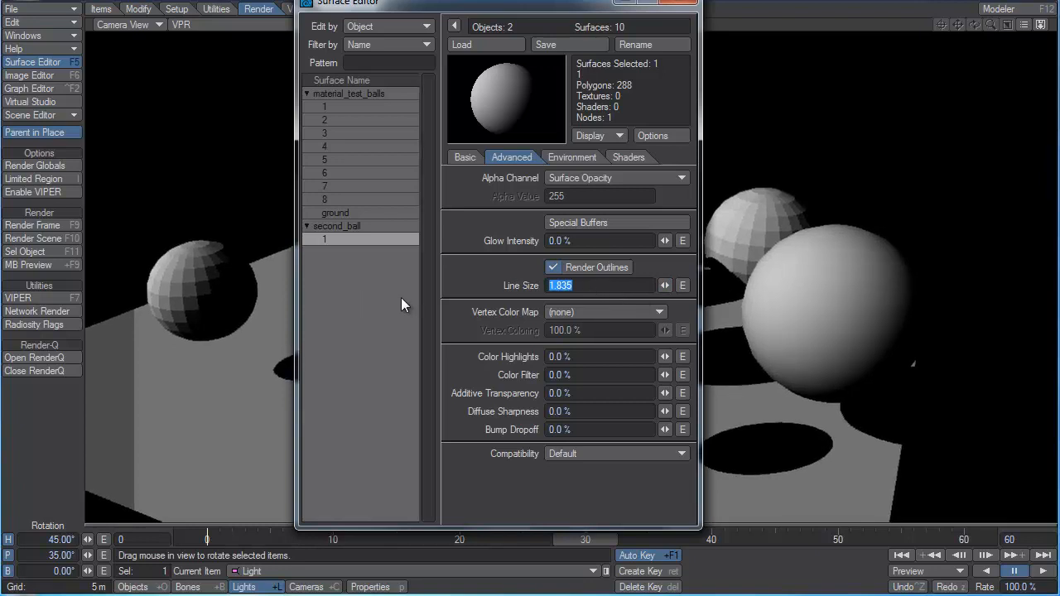
{"action": "type", "text": "1"}
{"action": "key", "text": "Return"}
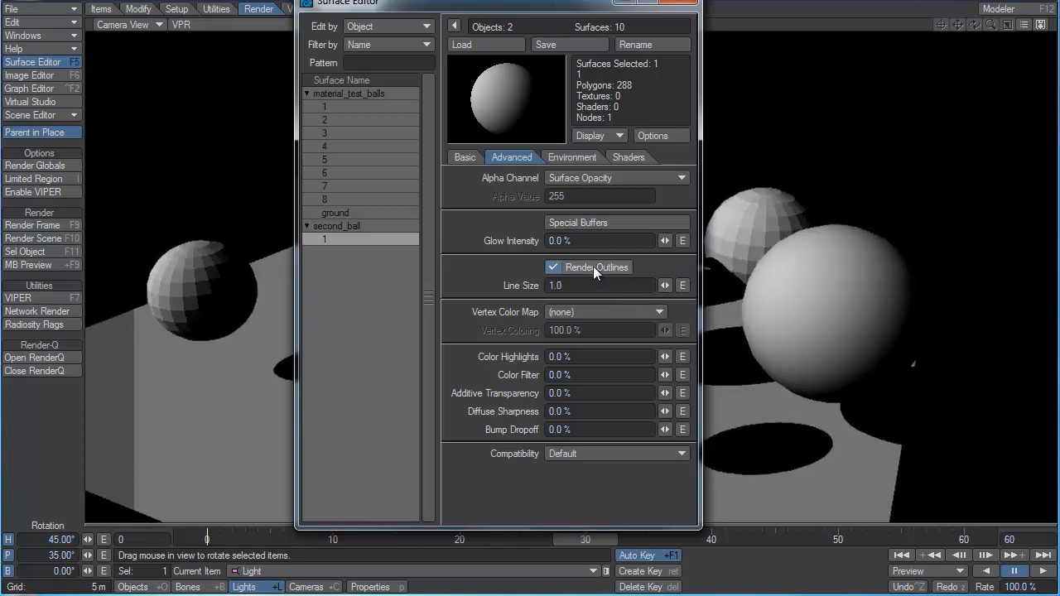
{"action": "left_click", "coordinate": [593, 266]}
{"action": "left_click", "coordinate": [587, 311]}
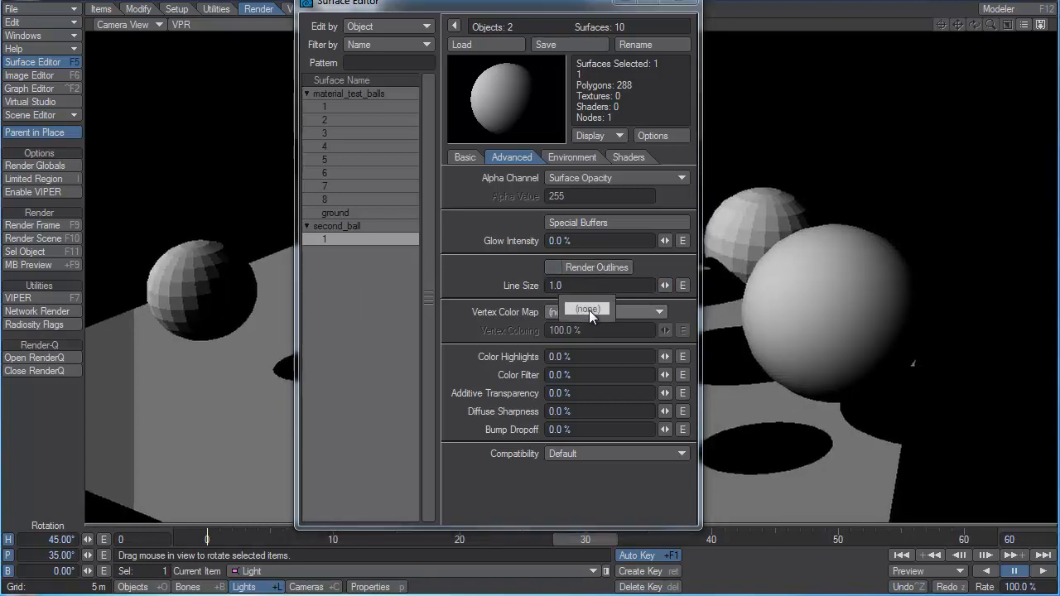
{"action": "left_click", "coordinate": [682, 312]}
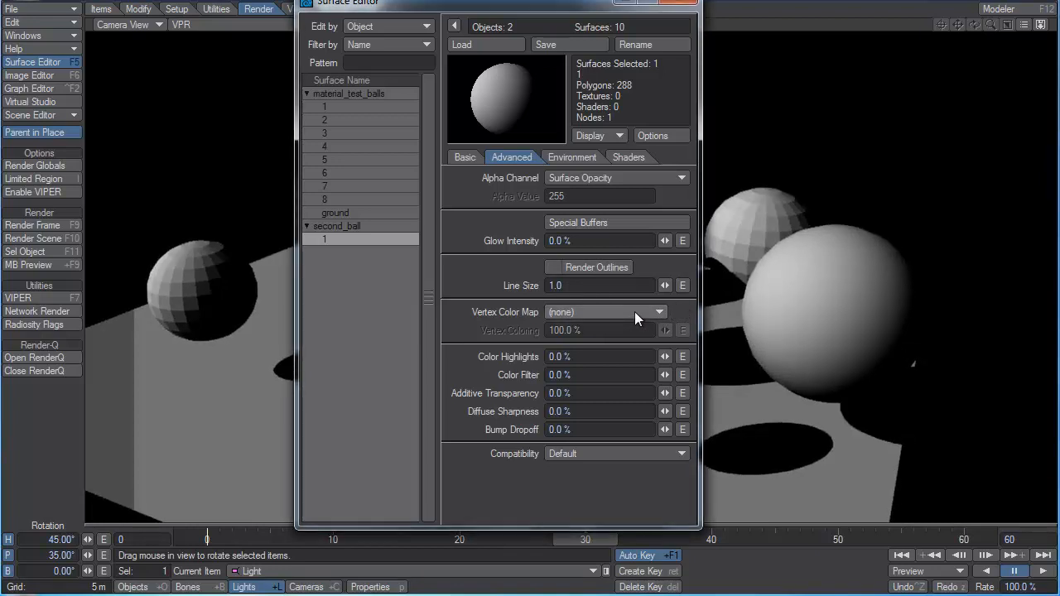
{"action": "left_click_drag", "start_coordinate": [557, 357], "coordinate": [527, 370]}
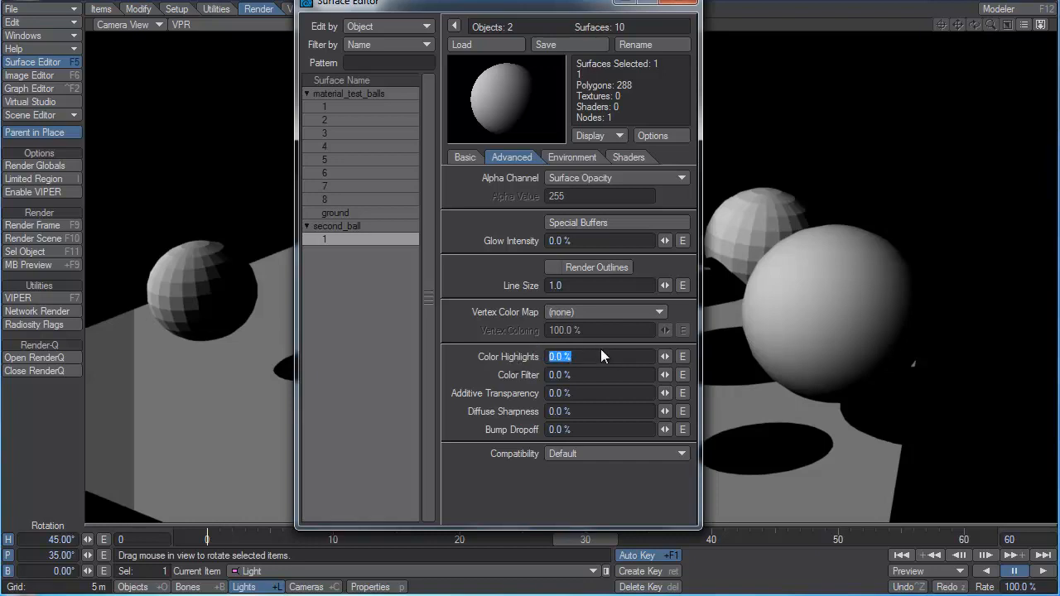
Set the second ball's reflection to 92.5% and give it an orange Kelvin color of RGB 255, 169, 87.
{"action": "left_click", "coordinate": [464, 157]}
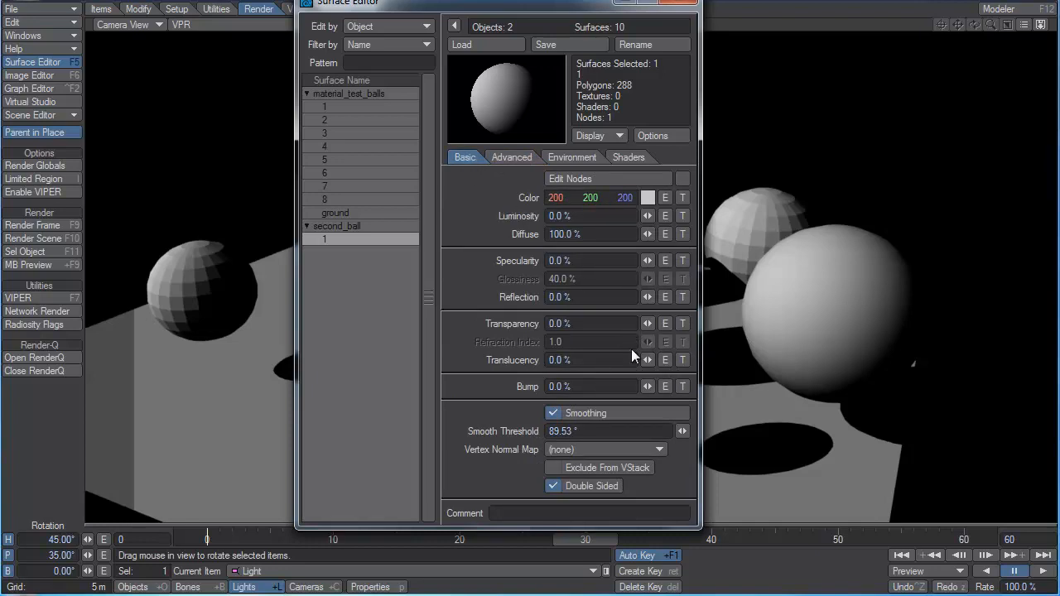
{"action": "left_click_drag", "start_coordinate": [648, 296], "coordinate": [652, 294]}
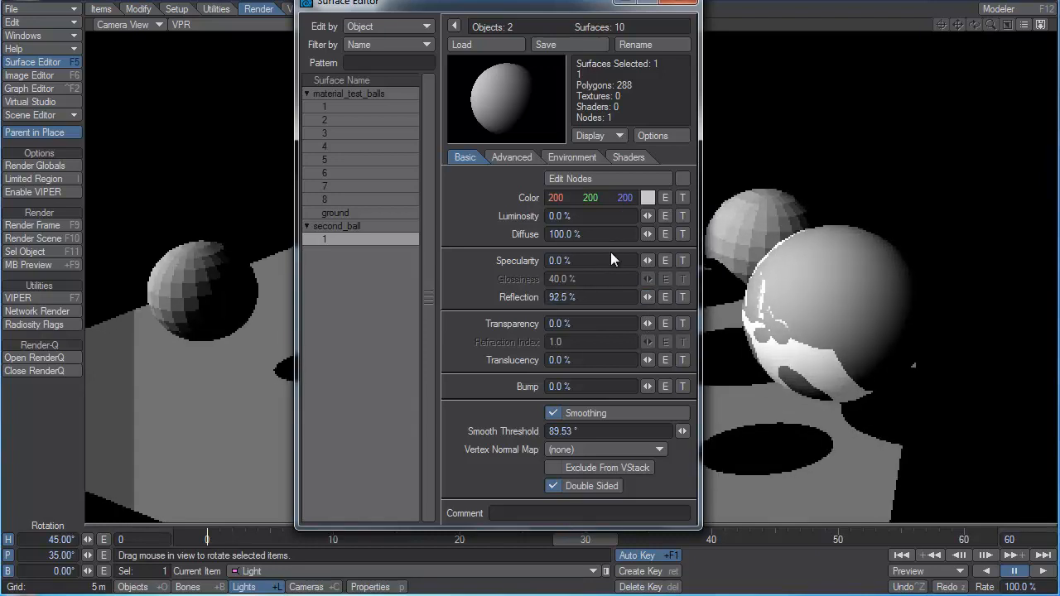
{"action": "left_click_drag", "start_coordinate": [647, 235], "coordinate": [647, 235]}
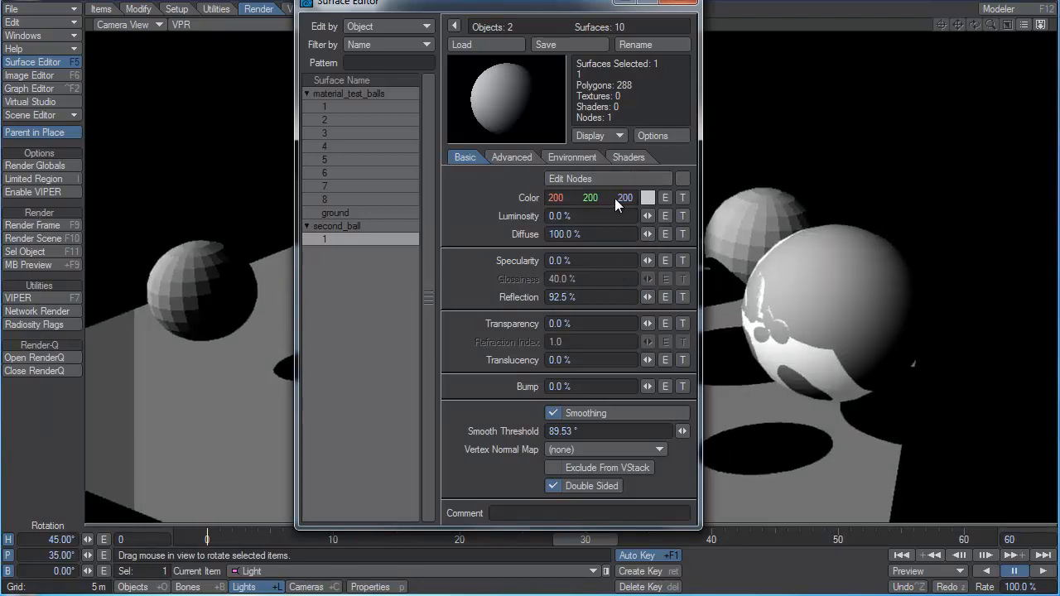
{"action": "left_click", "coordinate": [647, 198]}
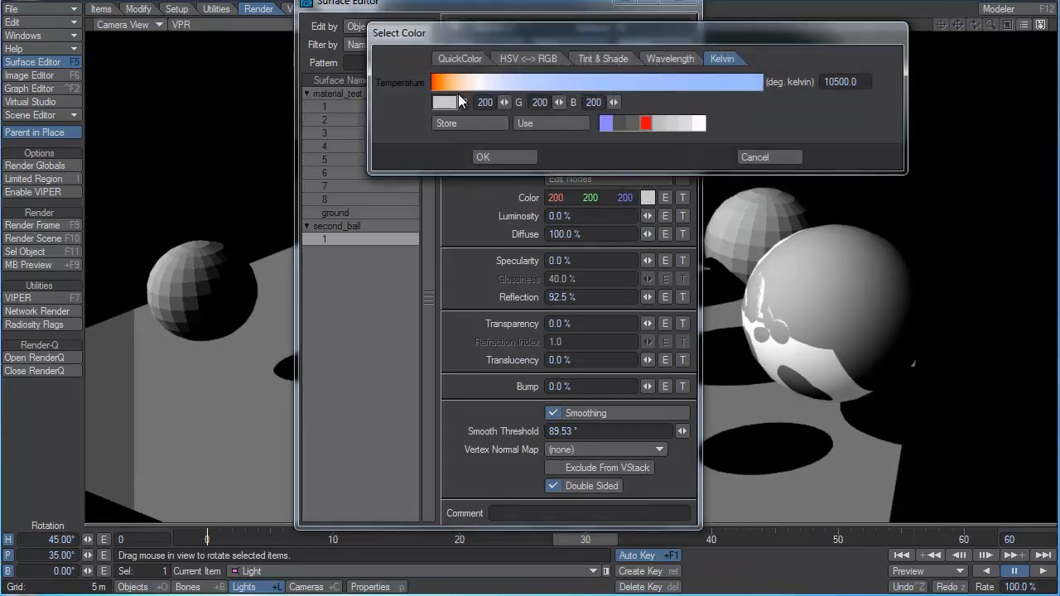
{"action": "left_click_drag", "start_coordinate": [454, 82], "coordinate": [447, 83]}
{"action": "left_click", "coordinate": [483, 157]}
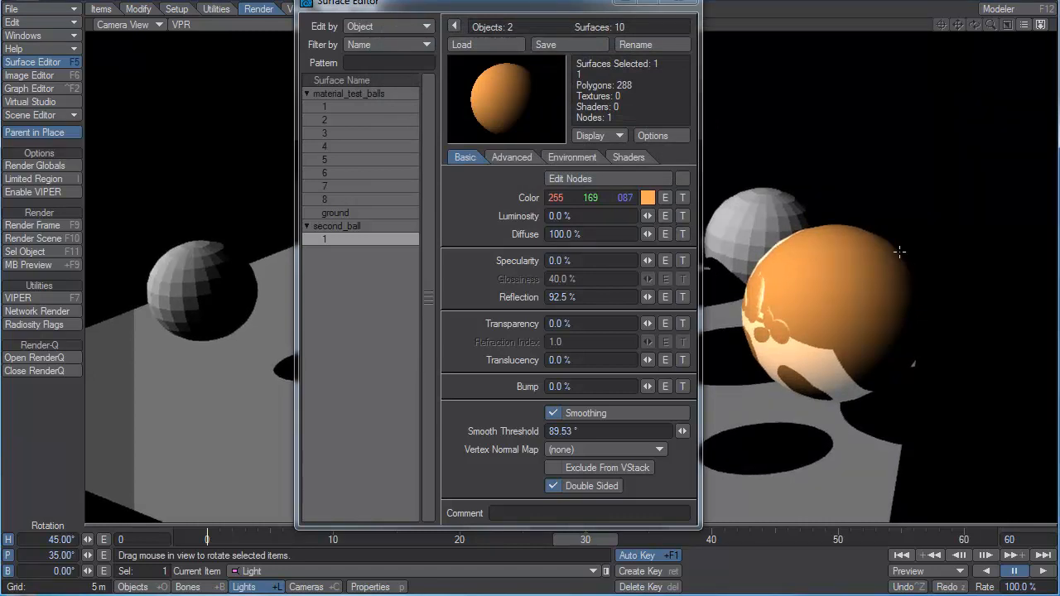
Lower the second ball's diffuse value first to 7.5% and finally to 0%.
{"action": "left_click", "coordinate": [600, 234]}
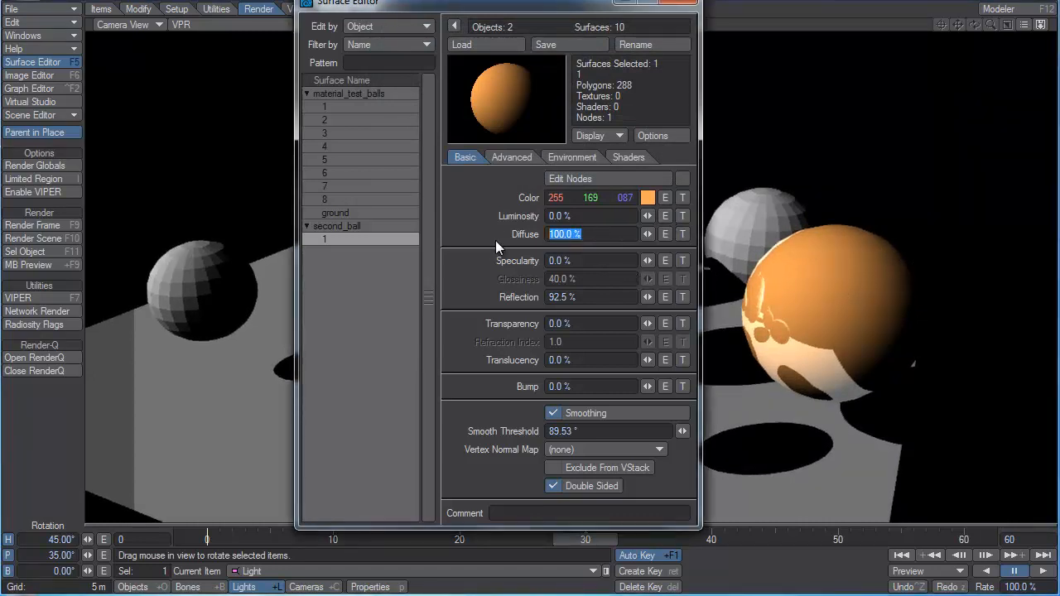
{"action": "left_click", "coordinate": [590, 297]}
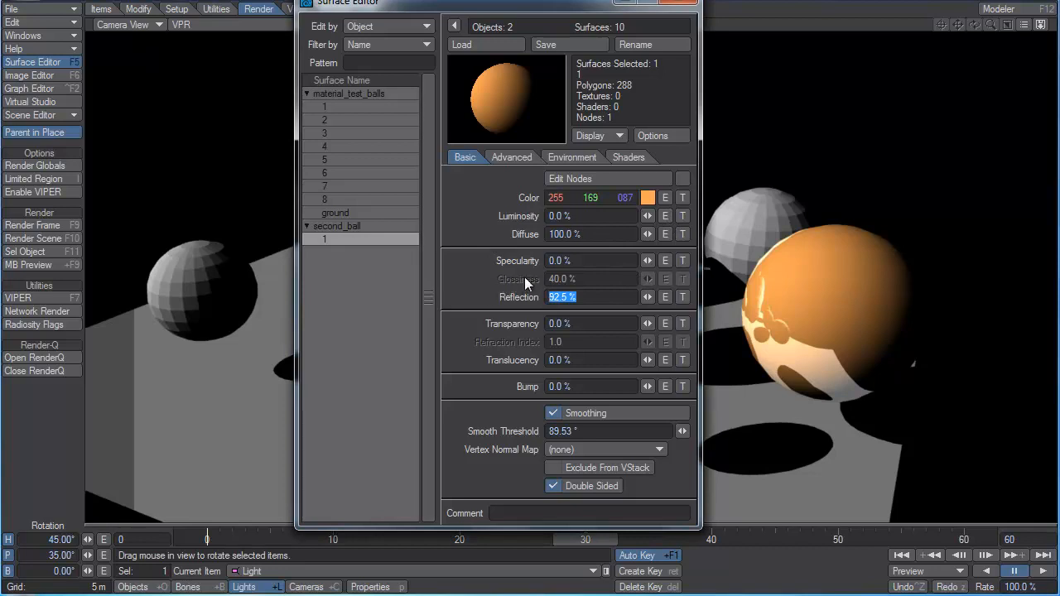
{"action": "left_click", "coordinate": [615, 234]}
{"action": "type", "text": "7.5"}
{"action": "key", "text": "Tab"}
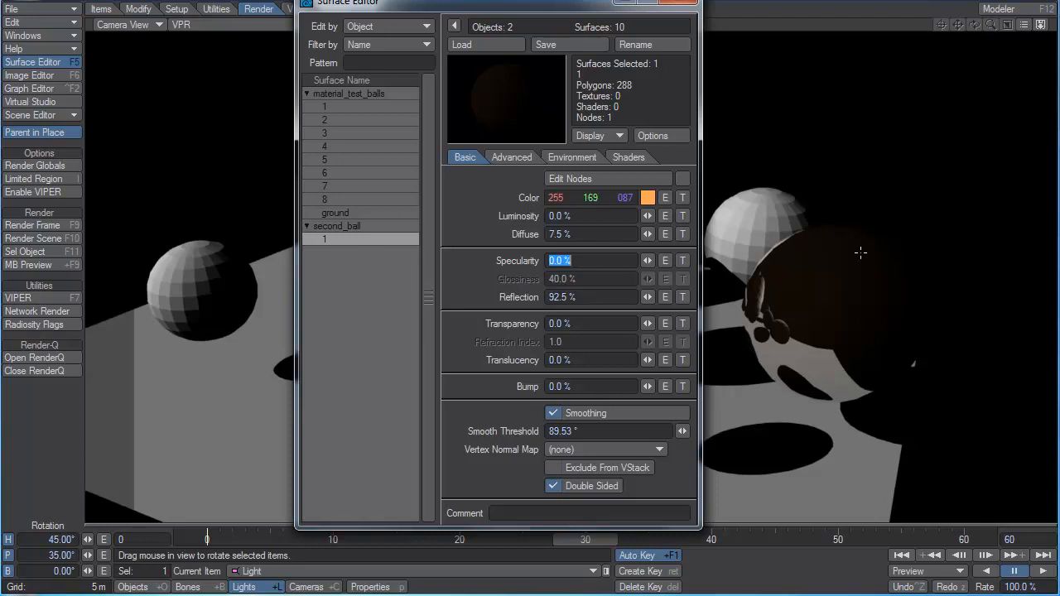
{"action": "left_click", "coordinate": [648, 235]}
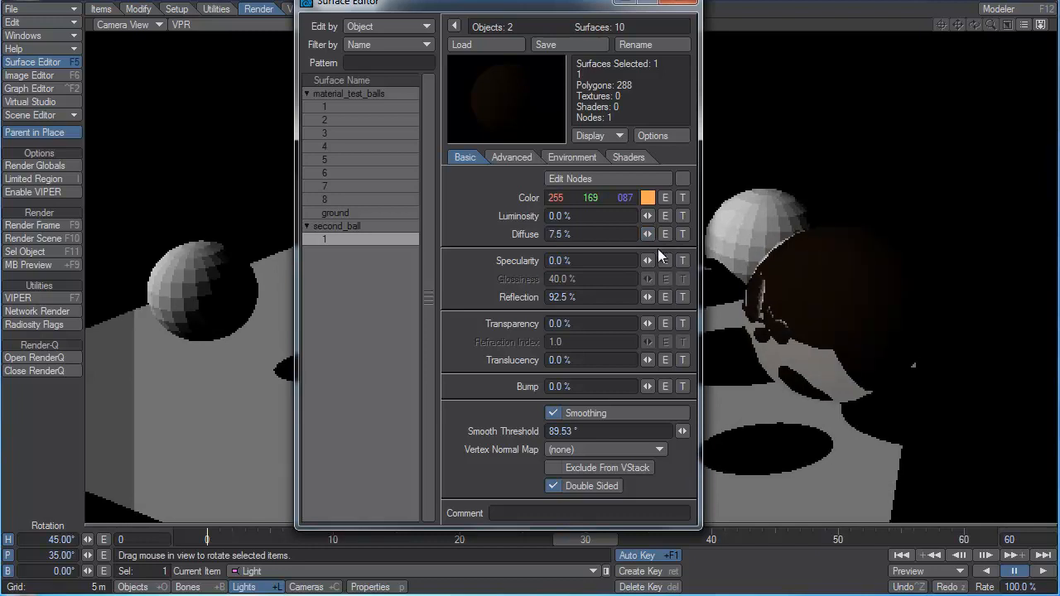
{"action": "left_click_drag", "start_coordinate": [649, 236], "coordinate": [631, 236]}
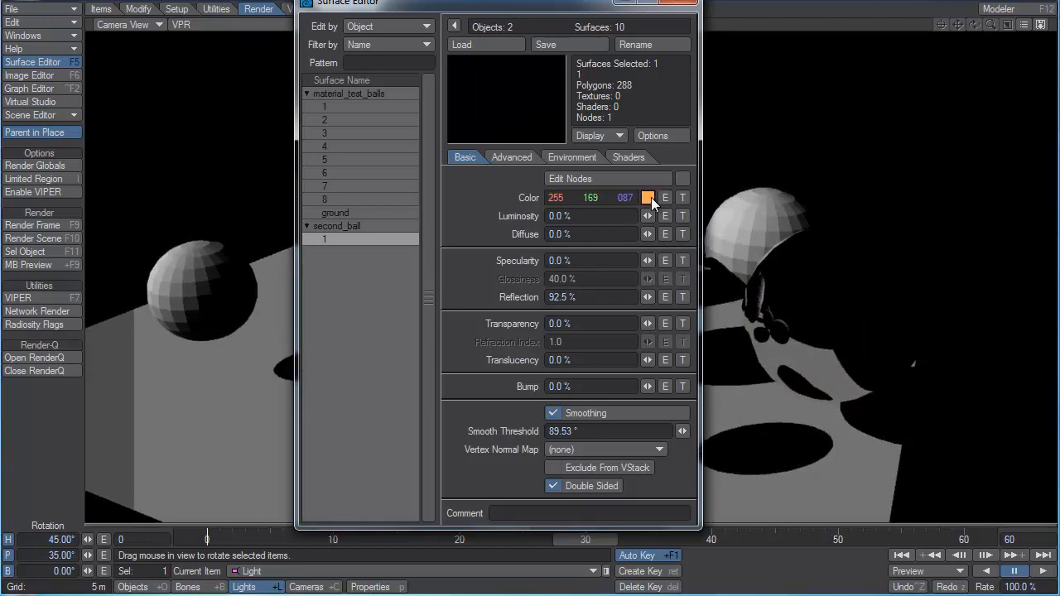
Raise the second ball's Color Highlights to 155% and compare the tinted reflection with its basic color and reflection settings.
{"action": "left_click", "coordinate": [521, 158]}
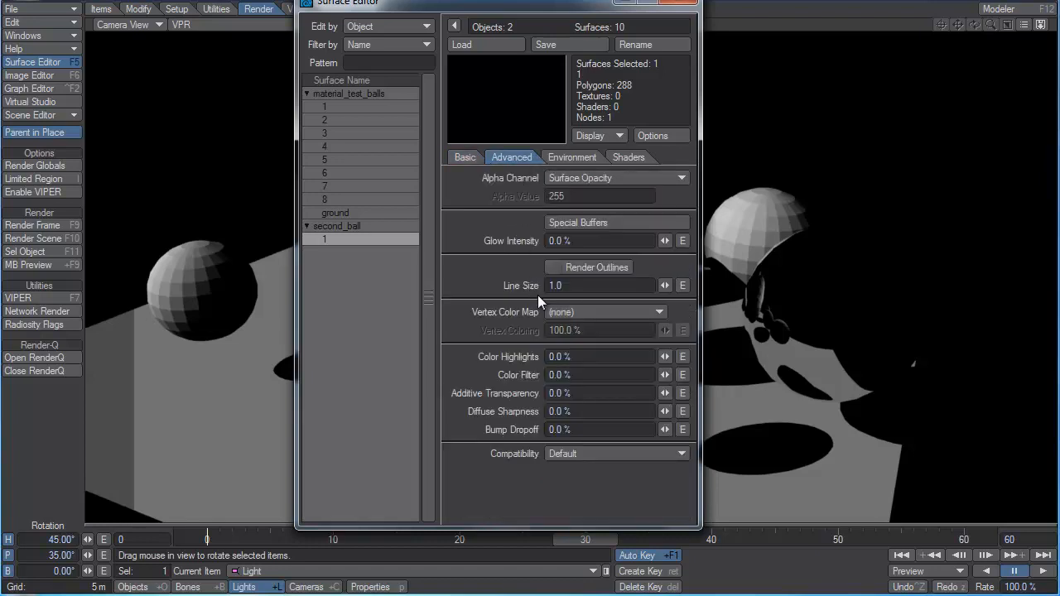
{"action": "left_click_drag", "start_coordinate": [665, 357], "coordinate": [793, 357]}
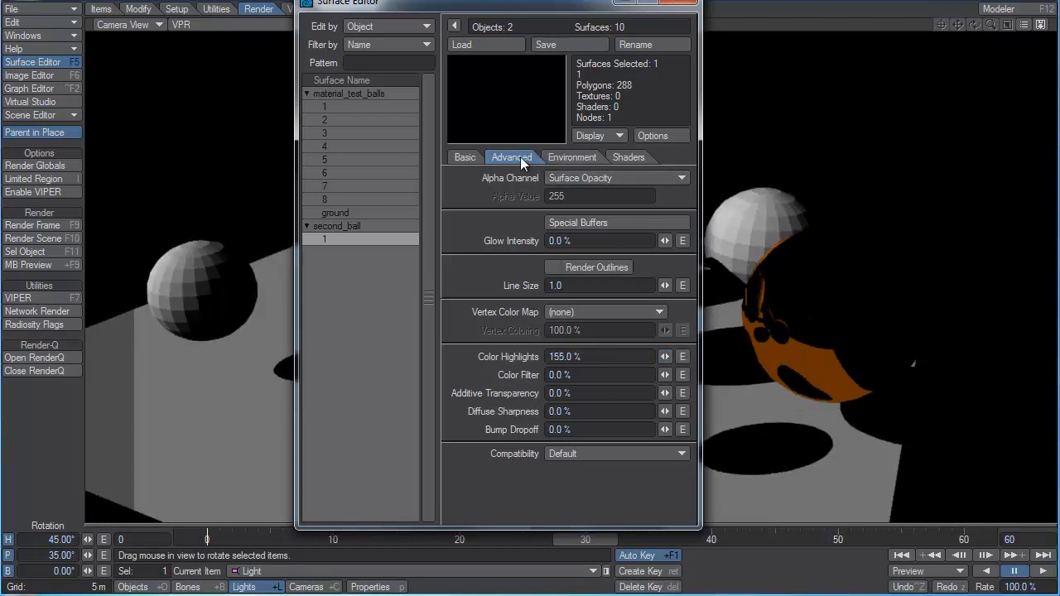
{"action": "left_click", "coordinate": [469, 159]}
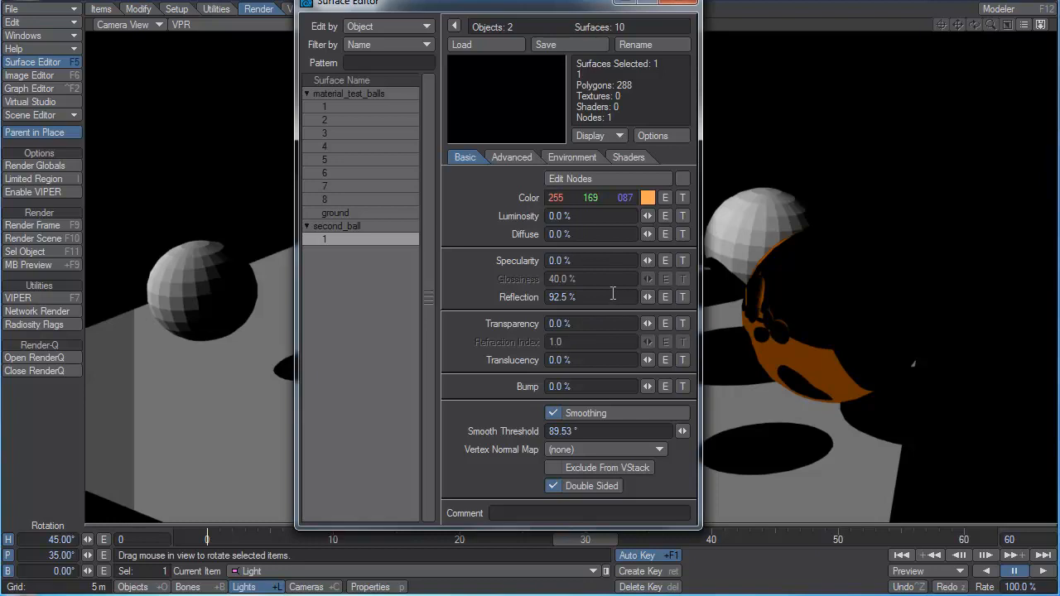
{"action": "left_click", "coordinate": [522, 158]}
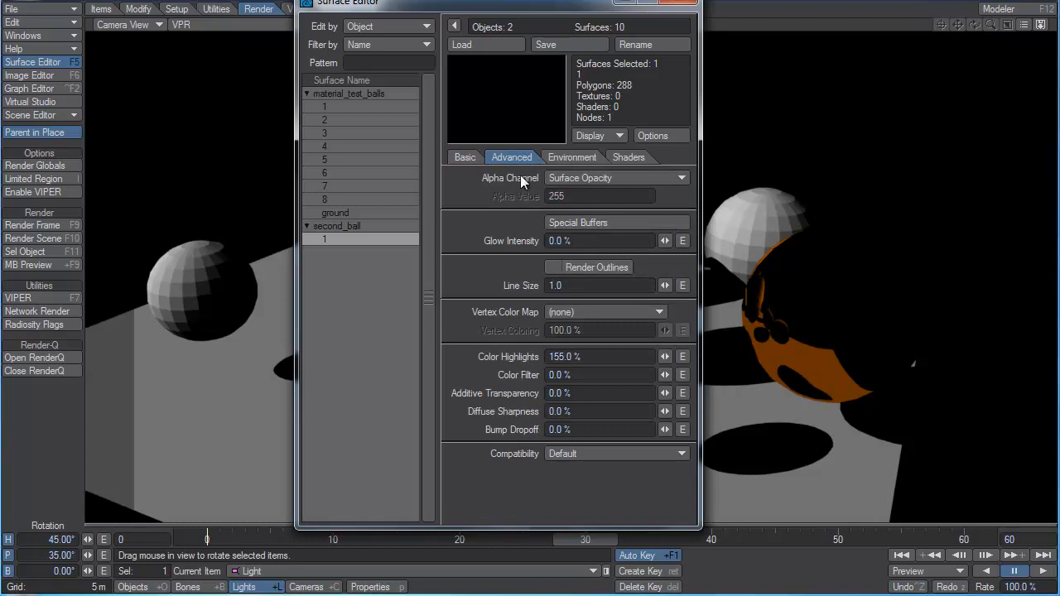
Increase the second ball's reflection to 100%.
{"action": "left_click", "coordinate": [463, 158]}
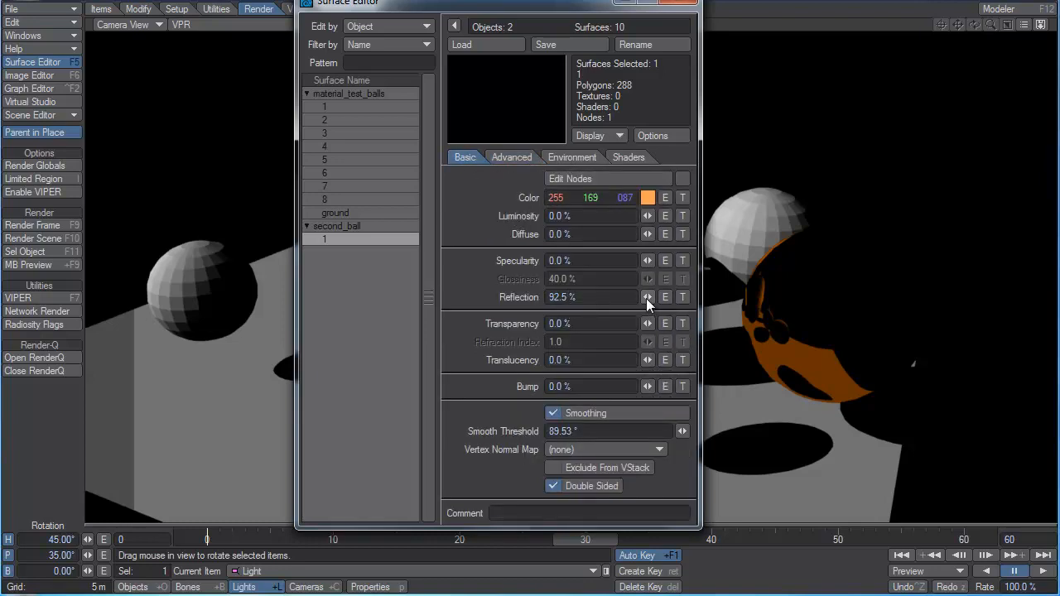
{"action": "left_click_drag", "start_coordinate": [647, 297], "coordinate": [662, 296]}
{"action": "mouse_move", "coordinate": [645, 299]}
{"action": "left_mouse_down"}
{"action": "mouse_move", "coordinate": [633, 299]}
{"action": "mouse_move", "coordinate": [651, 294]}
{"action": "left_mouse_up"}
{"action": "left_click_drag", "start_coordinate": [585, 298], "coordinate": [454, 310]}
Return the second ball's Color Highlights to 0% and review its basic and advanced surface settings.
{"action": "left_click", "coordinate": [518, 158]}
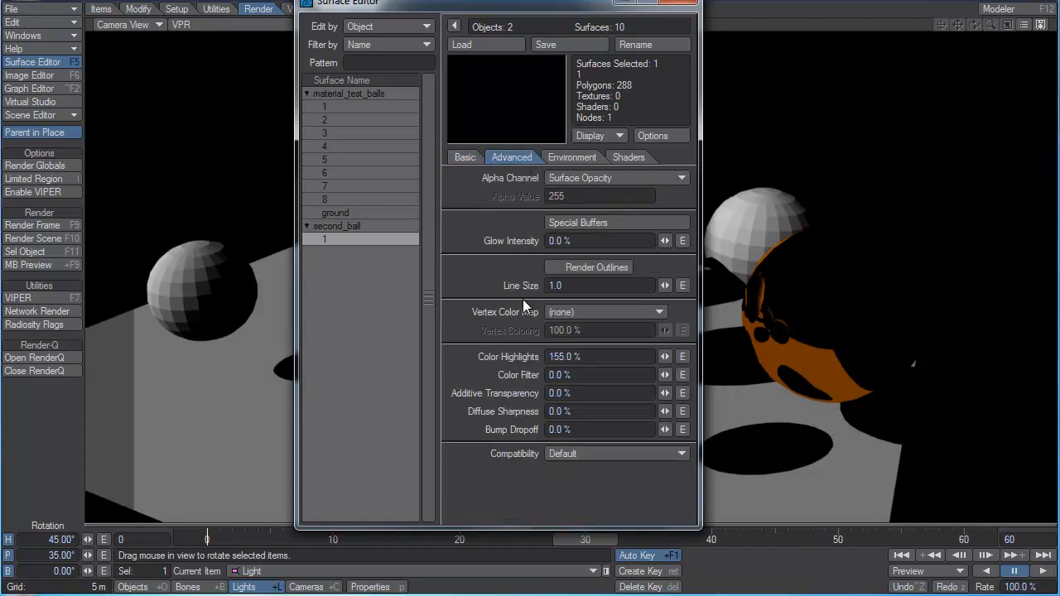
{"action": "left_click", "coordinate": [587, 357]}
{"action": "left_click_drag", "start_coordinate": [664, 357], "coordinate": [638, 357]}
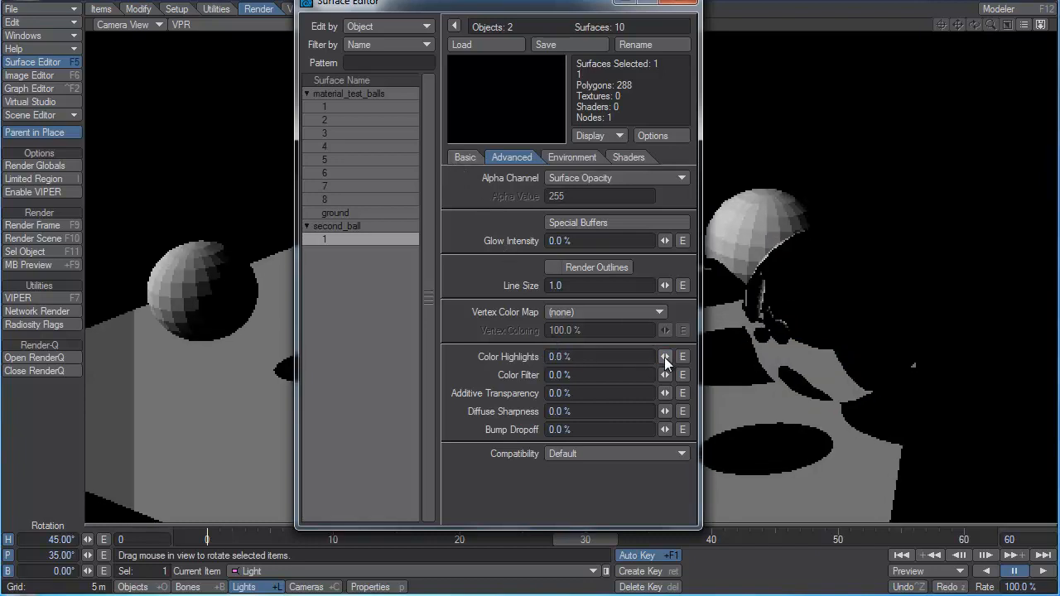
{"action": "left_click", "coordinate": [464, 157]}
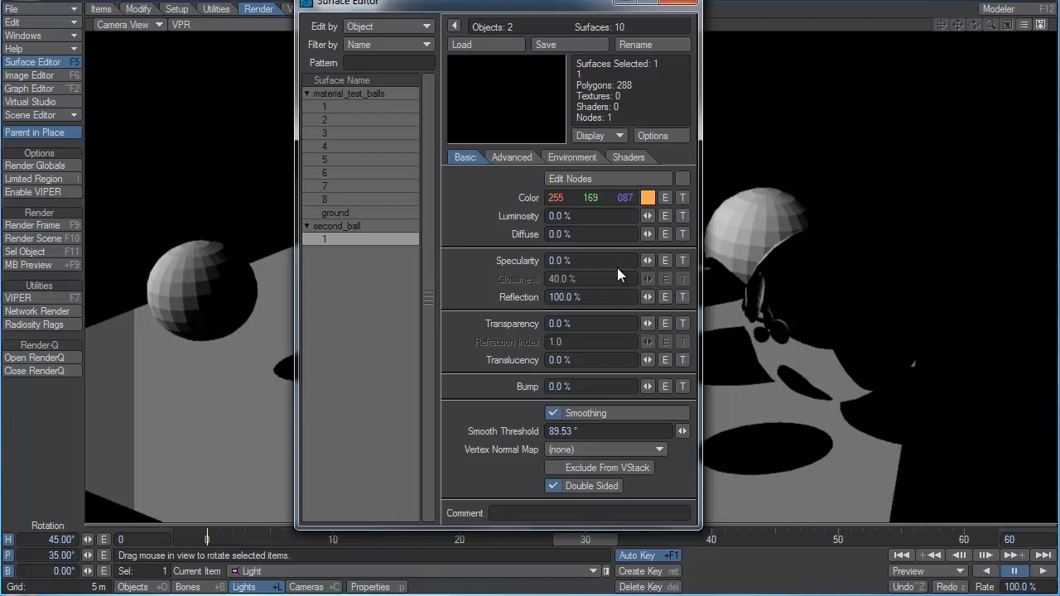
{"action": "left_click", "coordinate": [504, 156]}
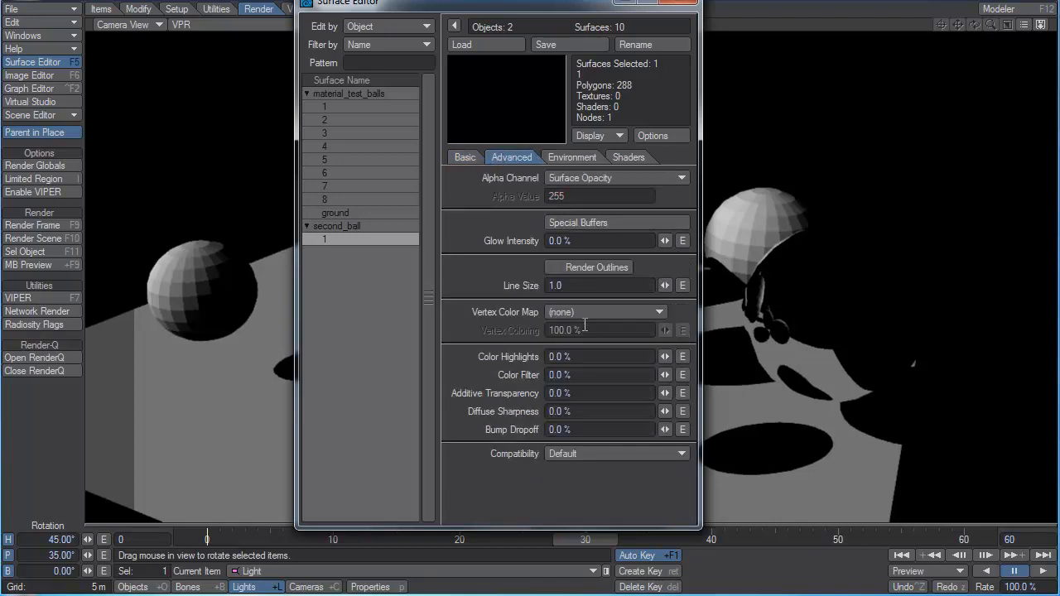
Set the second ball's base color to dark green with RGB values 0, 68, 0.
{"action": "left_click", "coordinate": [578, 375]}
{"action": "left_click", "coordinate": [464, 156]}
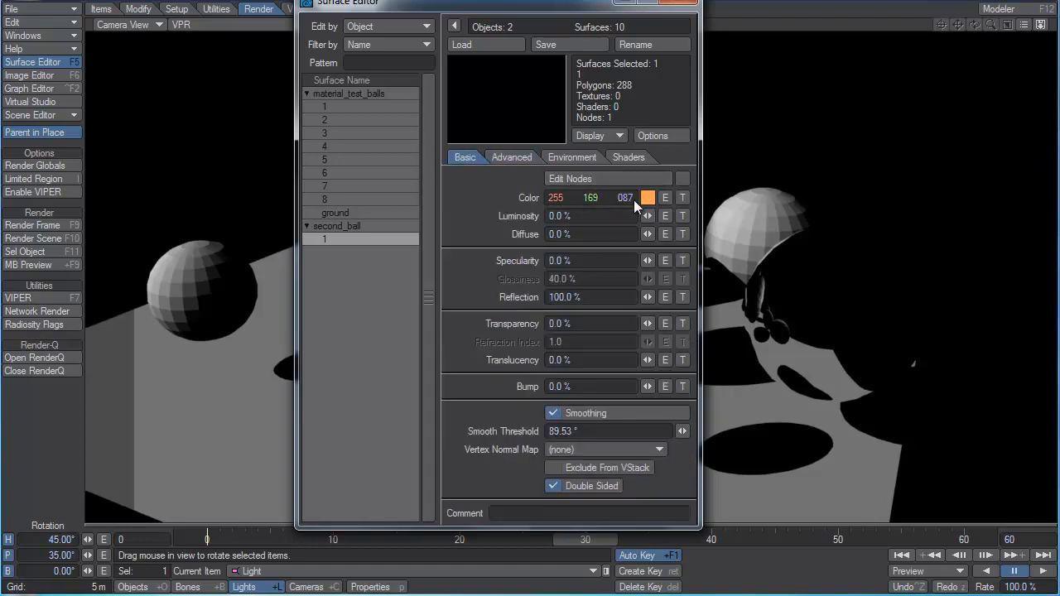
{"action": "left_click_drag", "start_coordinate": [634, 200], "coordinate": [530, 196]}
Set the second ball's reflection to 10% and its transparency to 90%.
{"action": "left_click_drag", "start_coordinate": [649, 296], "coordinate": [333, 297]}
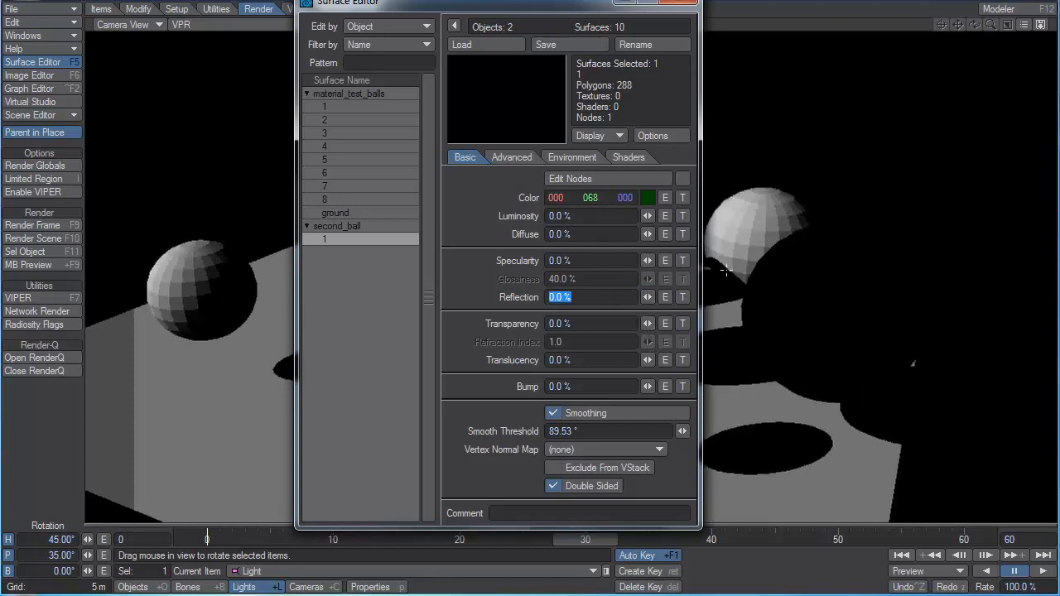
{"action": "type", "text": "10"}
{"action": "key", "text": "Tab"}
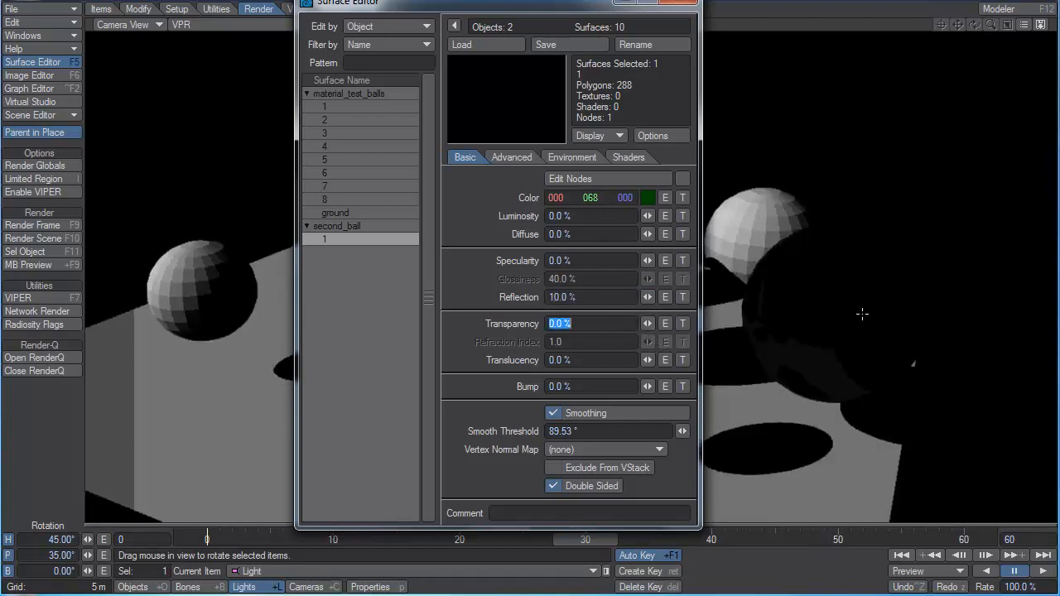
{"action": "type", "text": "90"}
{"action": "key", "text": "Tab"}
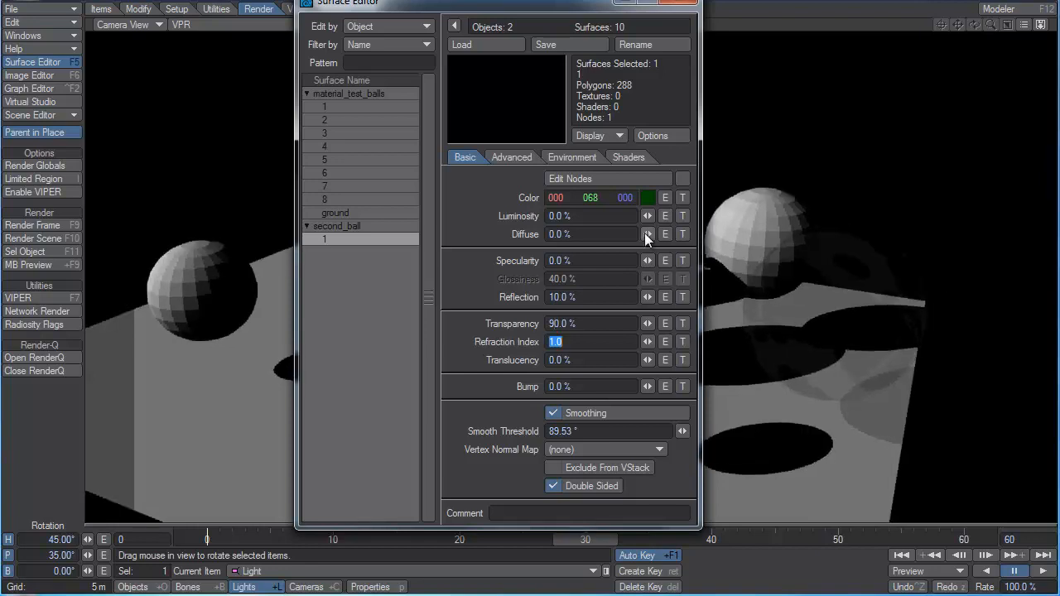
Raise the second ball's Color Highlights to 388% and its diffuse value to 100%.
{"action": "left_click", "coordinate": [513, 158]}
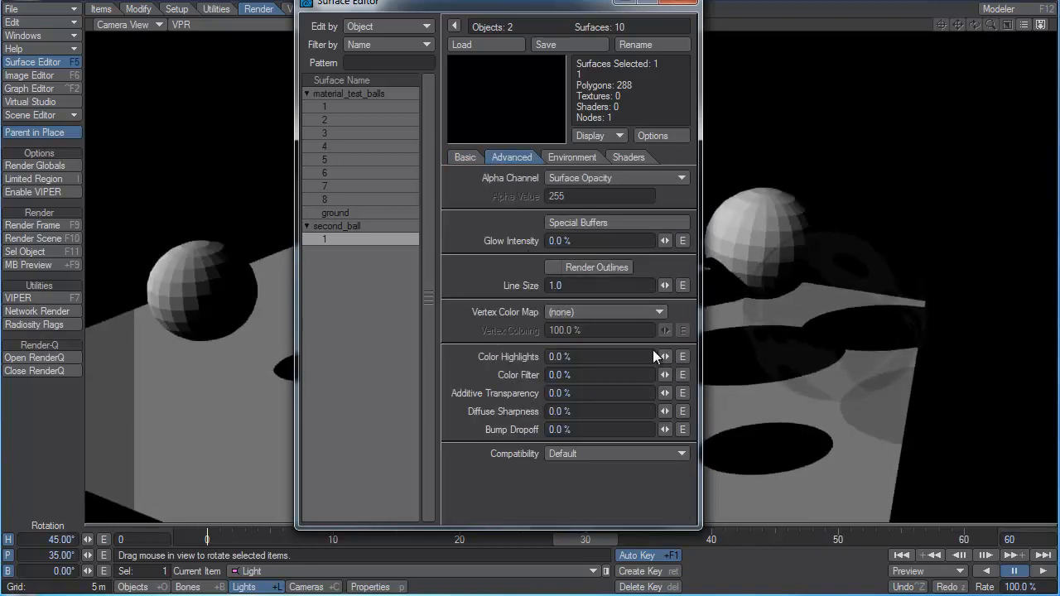
{"action": "left_click_drag", "start_coordinate": [664, 356], "coordinate": [667, 357]}
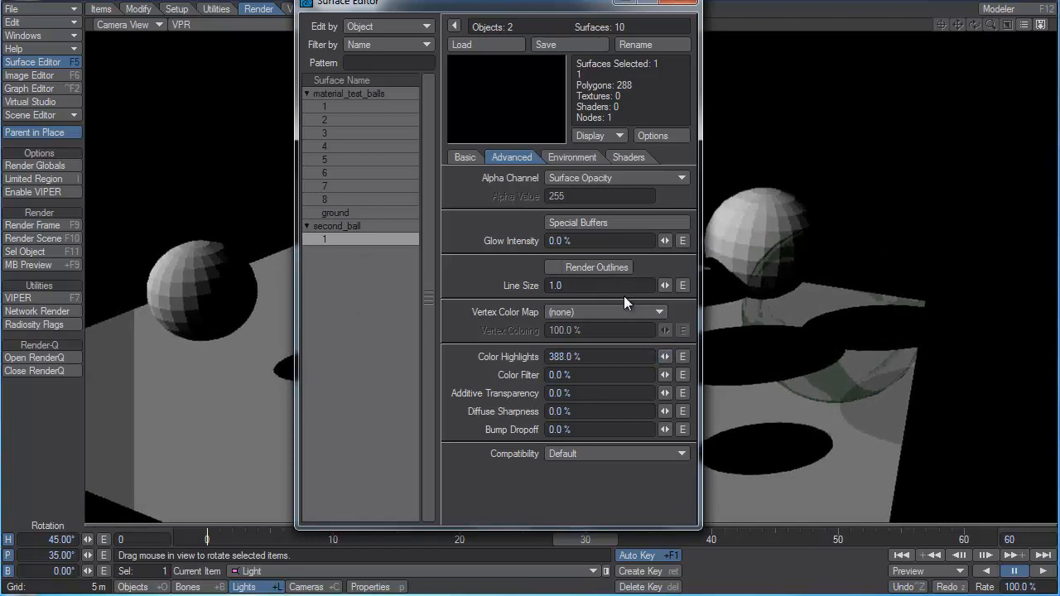
{"action": "left_click", "coordinate": [466, 157]}
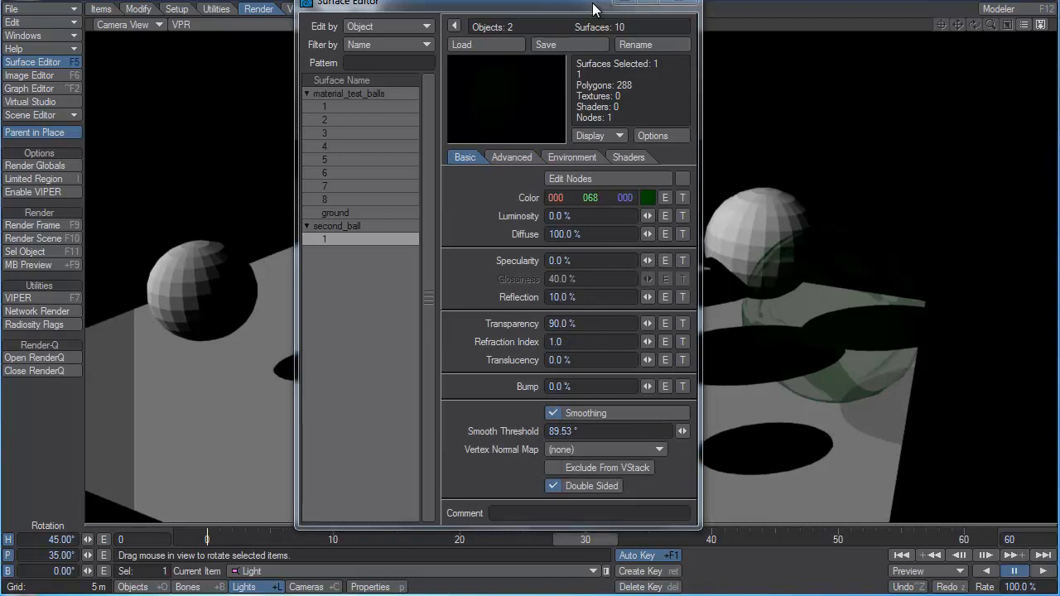
Move the Surface Editor clear of the rendered balls and set the second ball's Refraction Index to 1.3.
{"action": "left_click_drag", "start_coordinate": [603, 5], "coordinate": [375, 16]}
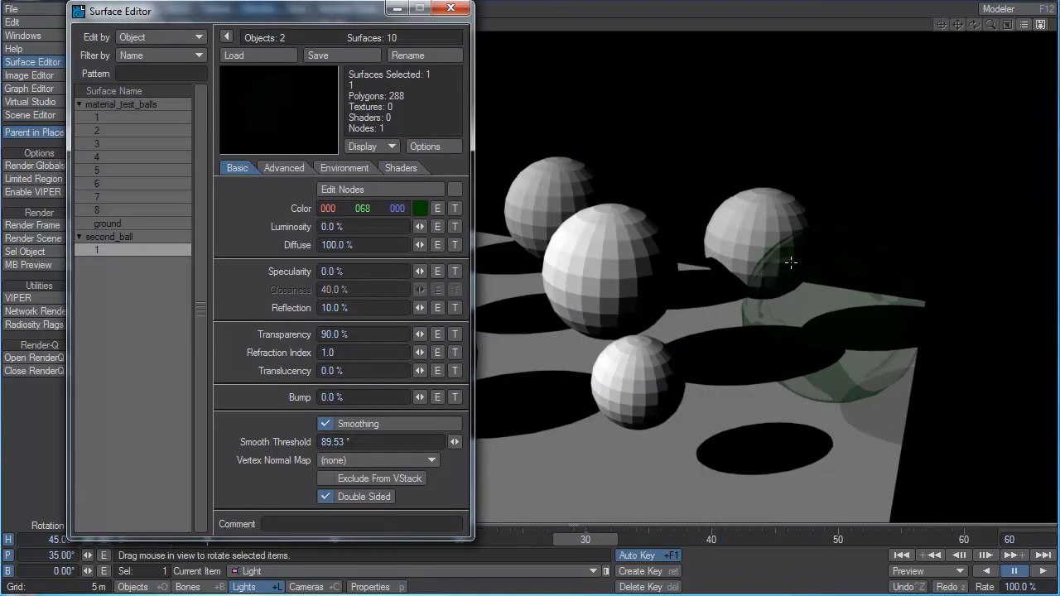
{"action": "left_click", "coordinate": [375, 352]}
{"action": "type", "text": "1.3"}
{"action": "key", "text": "Tab"}
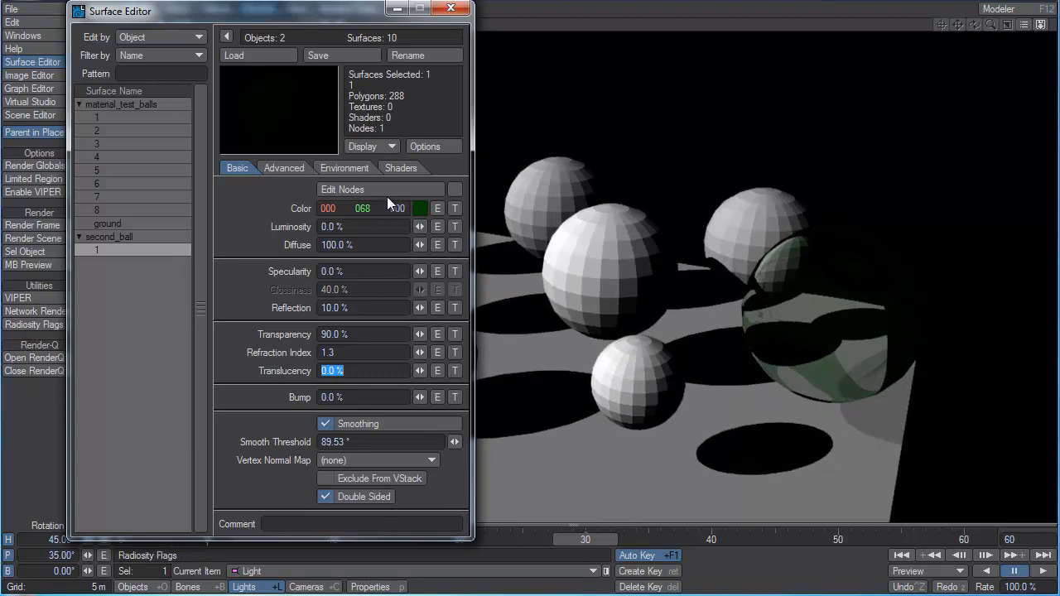
Set the second ball's Color Filter to 63% and test Additive Transparency at 292.5% before returning it to 0%.
{"action": "left_click", "coordinate": [282, 168]}
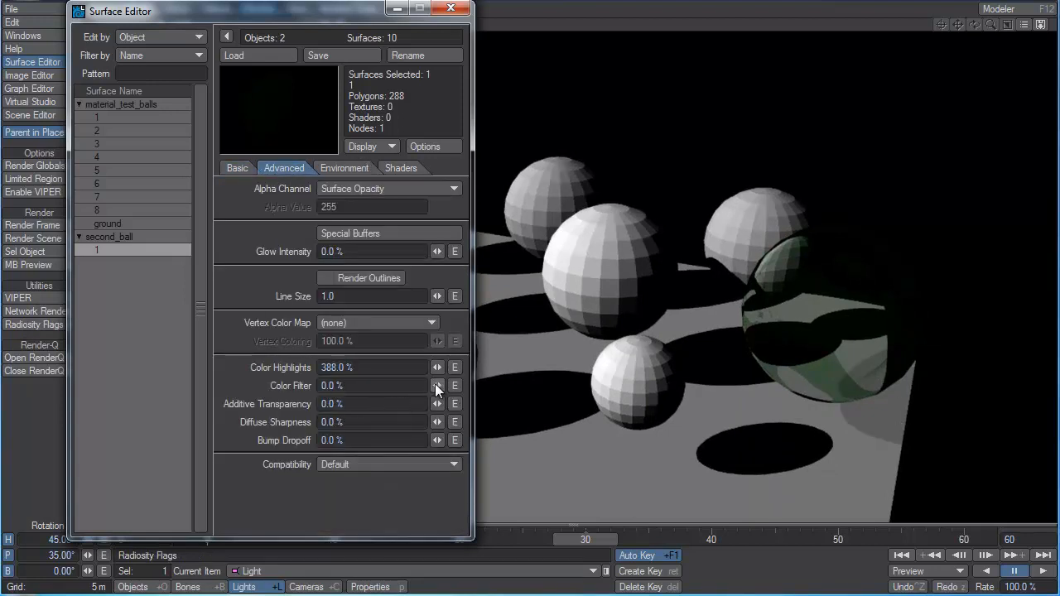
{"action": "left_click_drag", "start_coordinate": [435, 383], "coordinate": [492, 384]}
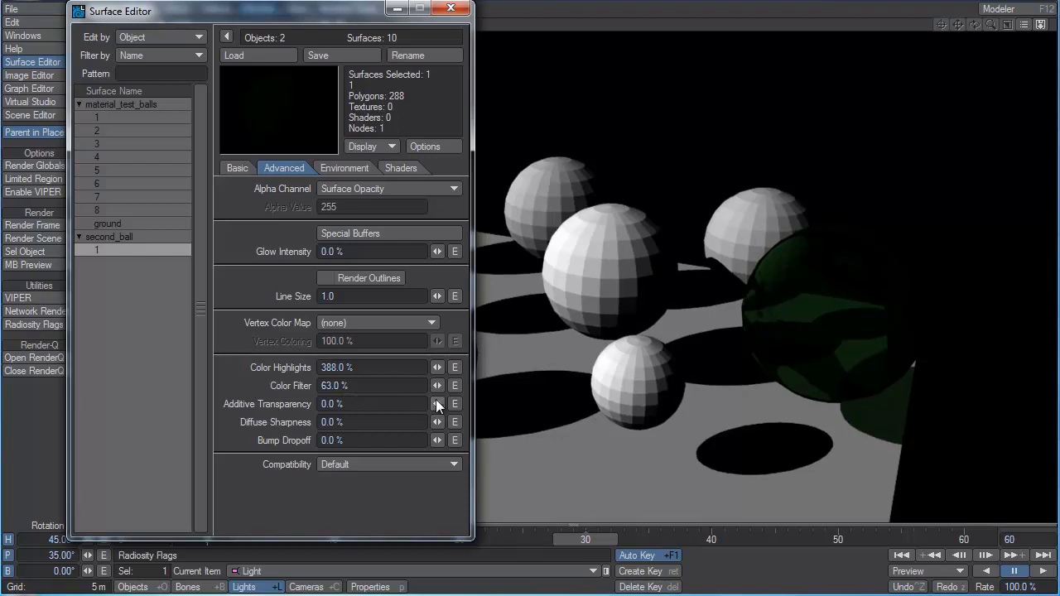
{"action": "left_click_drag", "start_coordinate": [438, 403], "coordinate": [510, 403]}
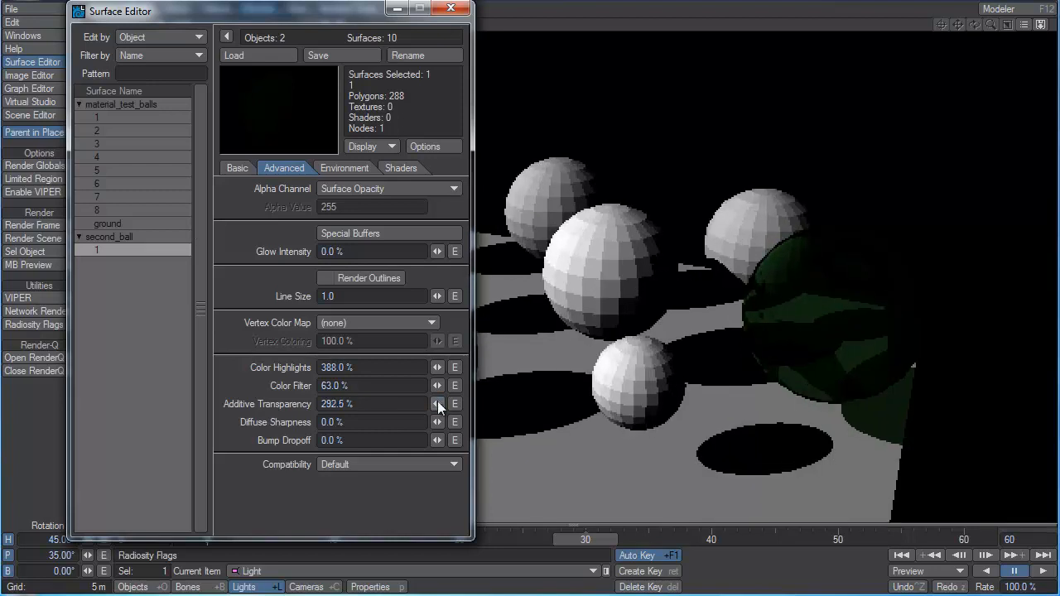
{"action": "left_click_drag", "start_coordinate": [438, 404], "coordinate": [365, 404]}
Reset the second ball to a neutral grey with 0% reflection and transparency, and test Diffuse Sharpness before returning it to 0%.
{"action": "left_click", "coordinate": [232, 168]}
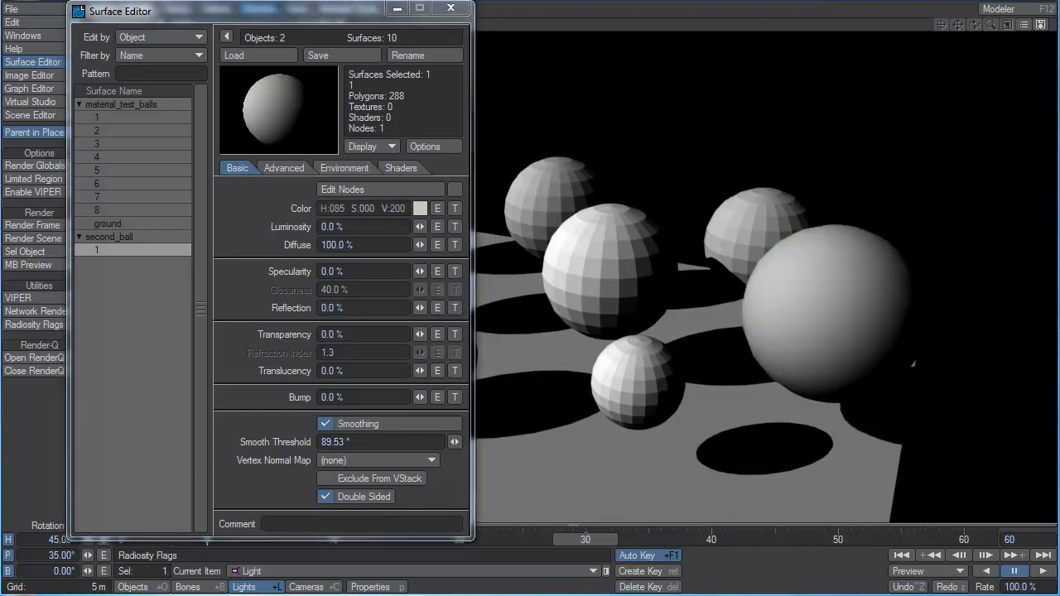
{"action": "left_click", "coordinate": [283, 168]}
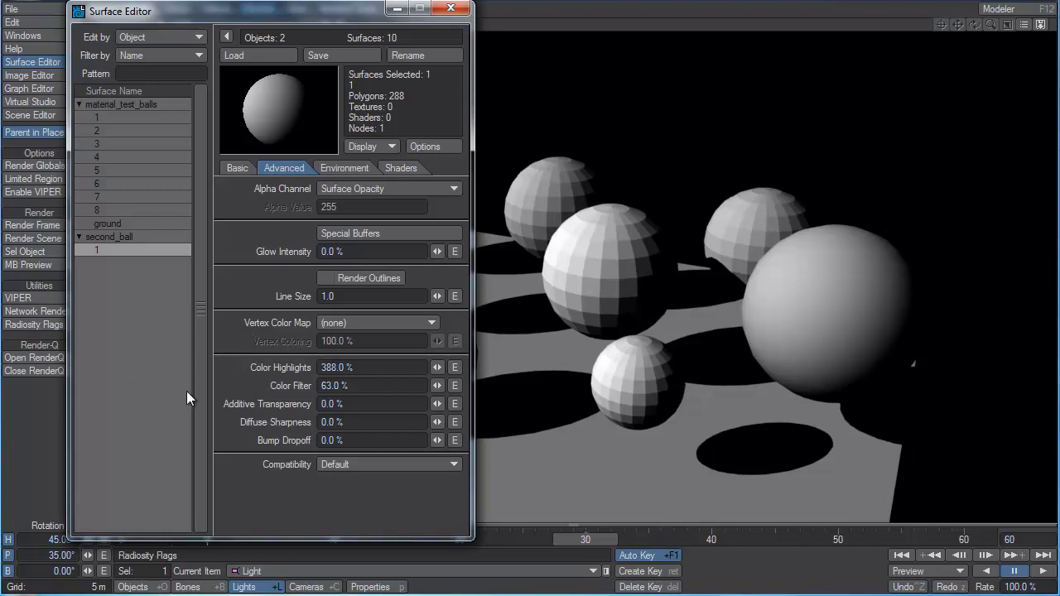
{"action": "mouse_move", "coordinate": [437, 422]}
{"action": "left_mouse_down"}
{"action": "mouse_move", "coordinate": [460, 422]}
{"action": "mouse_move", "coordinate": [435, 418]}
{"action": "left_mouse_up"}
{"action": "mouse_move", "coordinate": [437, 422]}
{"action": "left_mouse_down"}
{"action": "mouse_move", "coordinate": [732, 422]}
{"action": "mouse_move", "coordinate": [437, 422]}
{"action": "left_mouse_up"}
Look at the compatibility versions offered for the second ball's surface and at its reflection and refraction environment settings.
{"action": "left_click", "coordinate": [353, 463]}
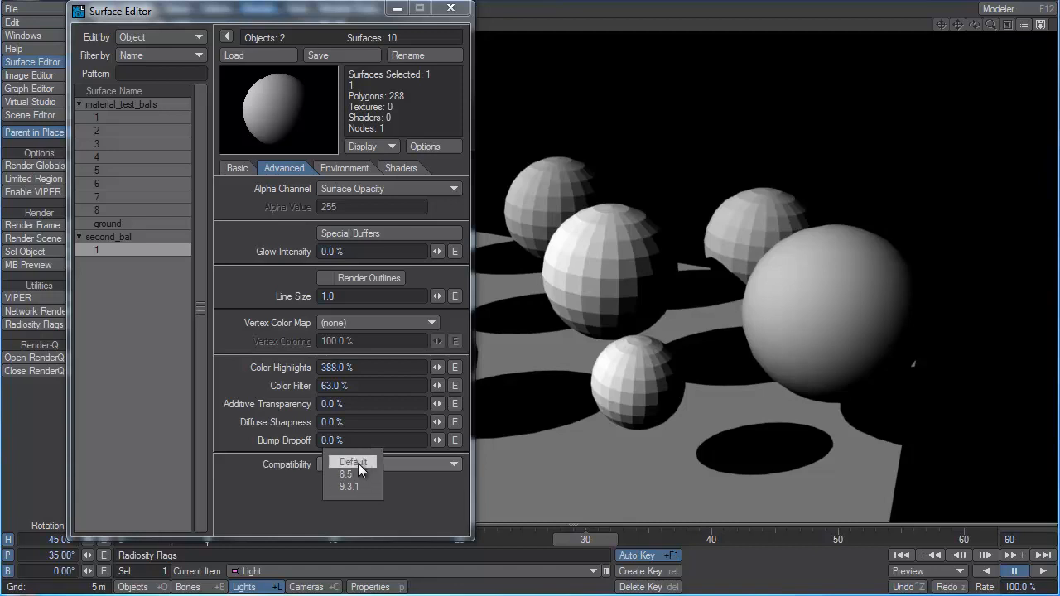
{"action": "left_click", "coordinate": [422, 515]}
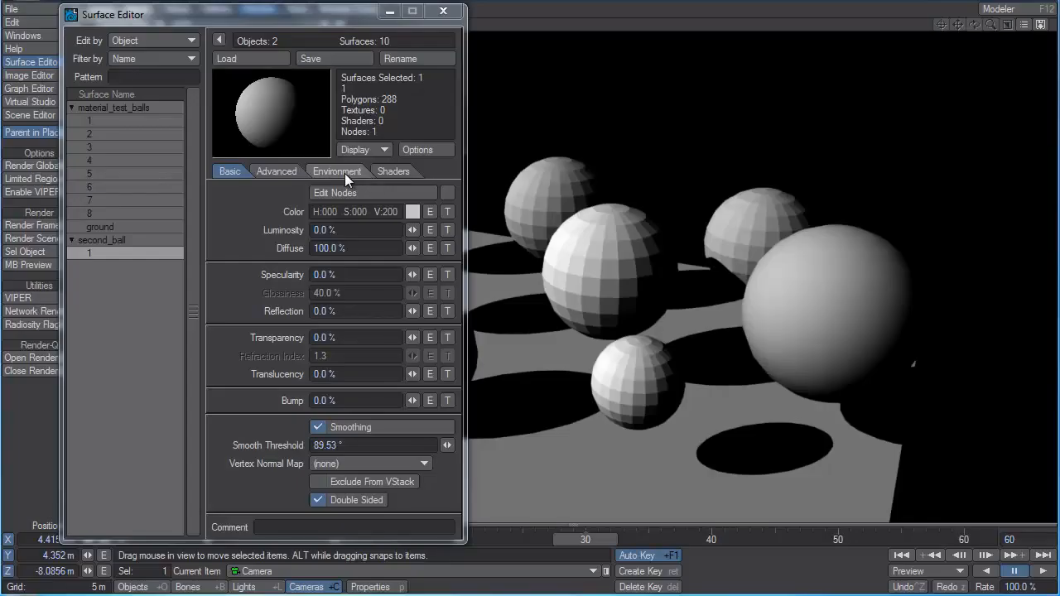
{"action": "left_click", "coordinate": [344, 170]}
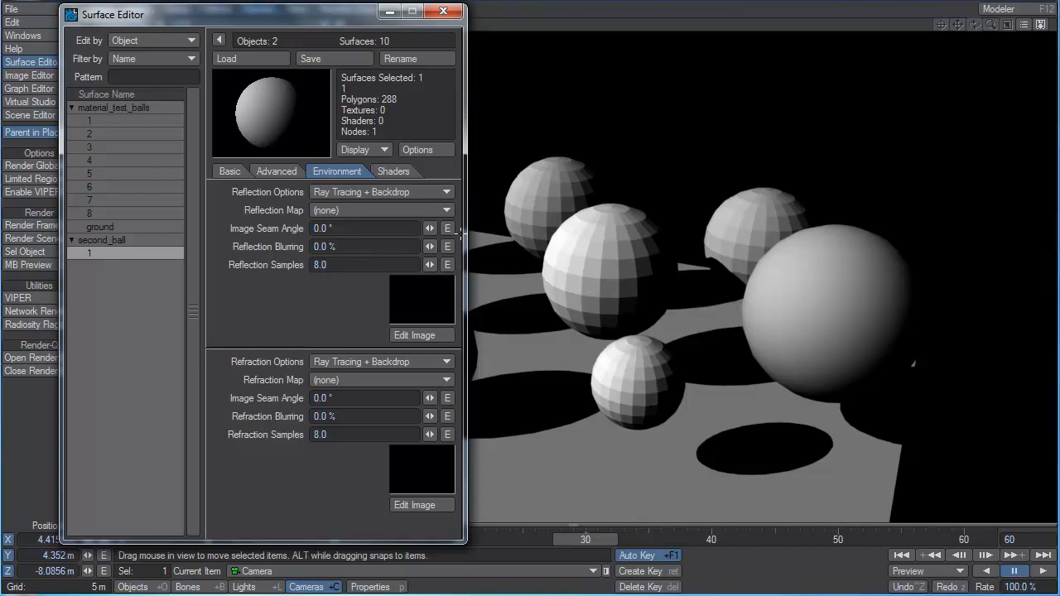
Test the second ball with 100% reflection and 0% diffuse, and restore it to 0% reflection and 100% diffuse.
{"action": "left_click", "coordinate": [228, 170]}
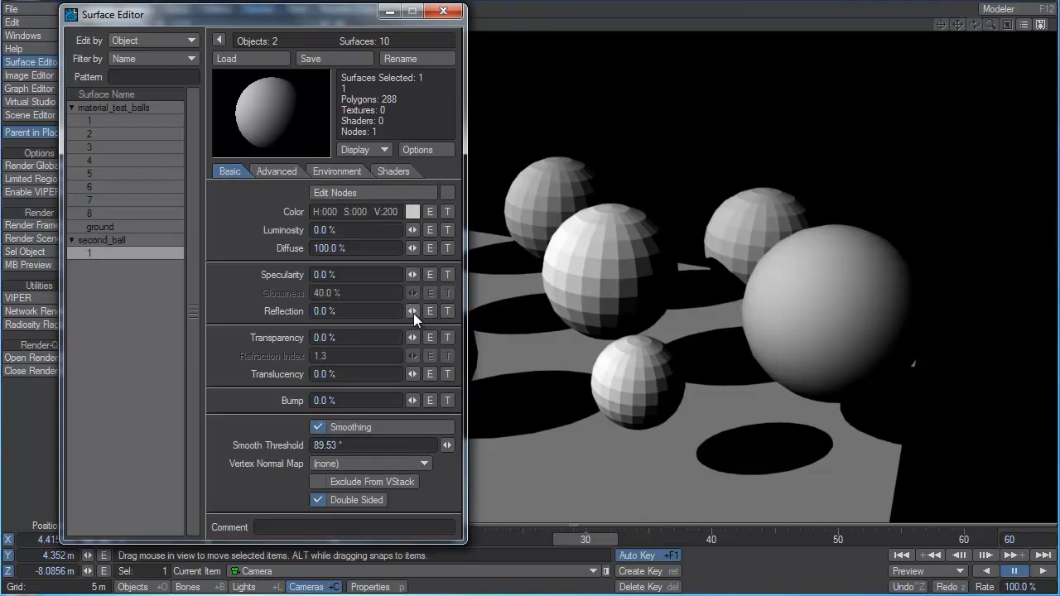
{"action": "left_click_drag", "start_coordinate": [414, 314], "coordinate": [499, 313]}
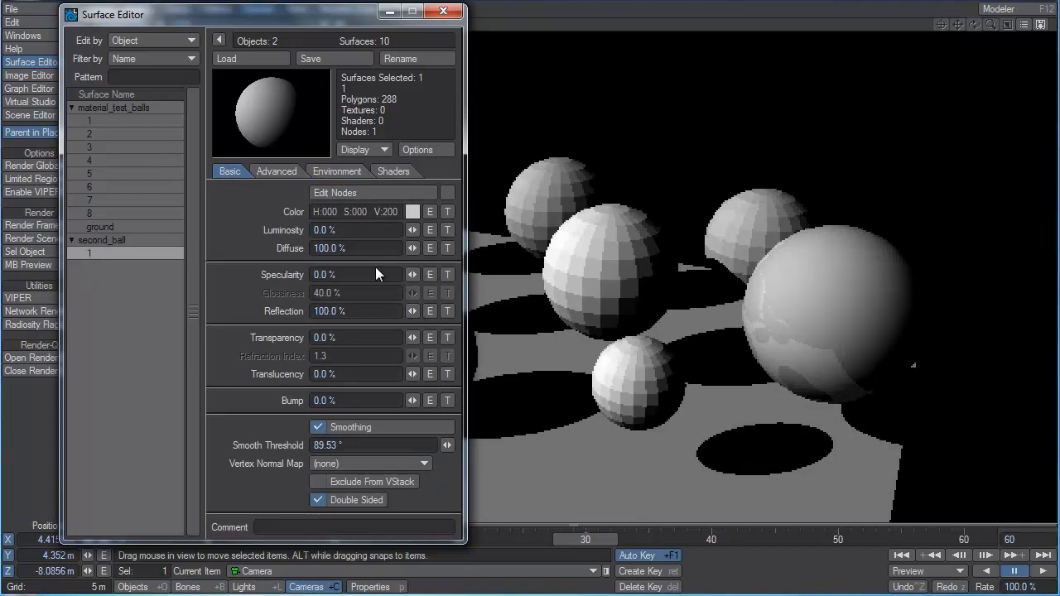
{"action": "left_click_drag", "start_coordinate": [412, 248], "coordinate": [348, 249]}
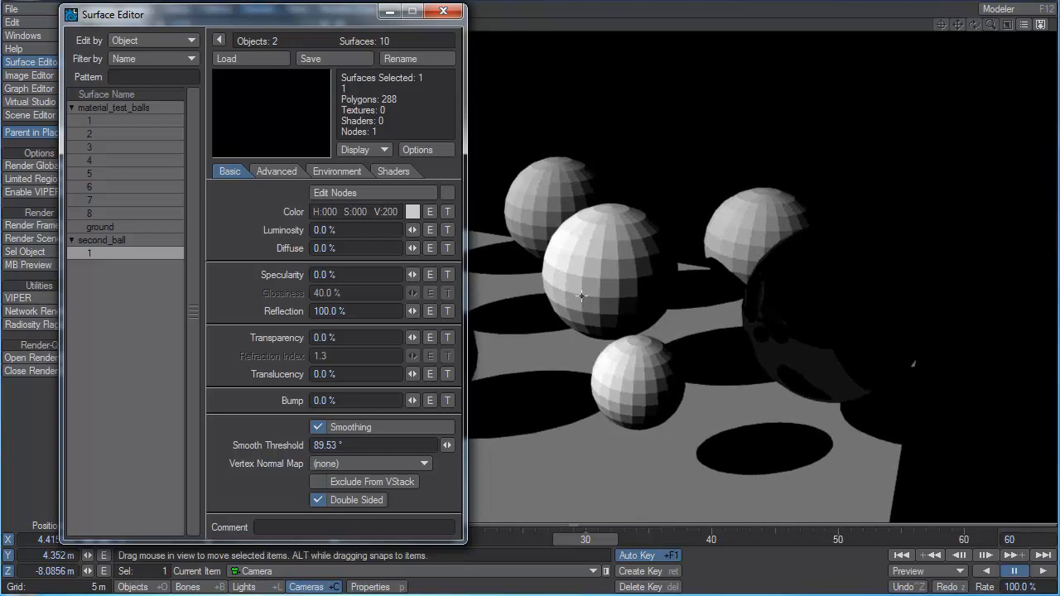
{"action": "left_click_drag", "start_coordinate": [414, 312], "coordinate": [329, 313]}
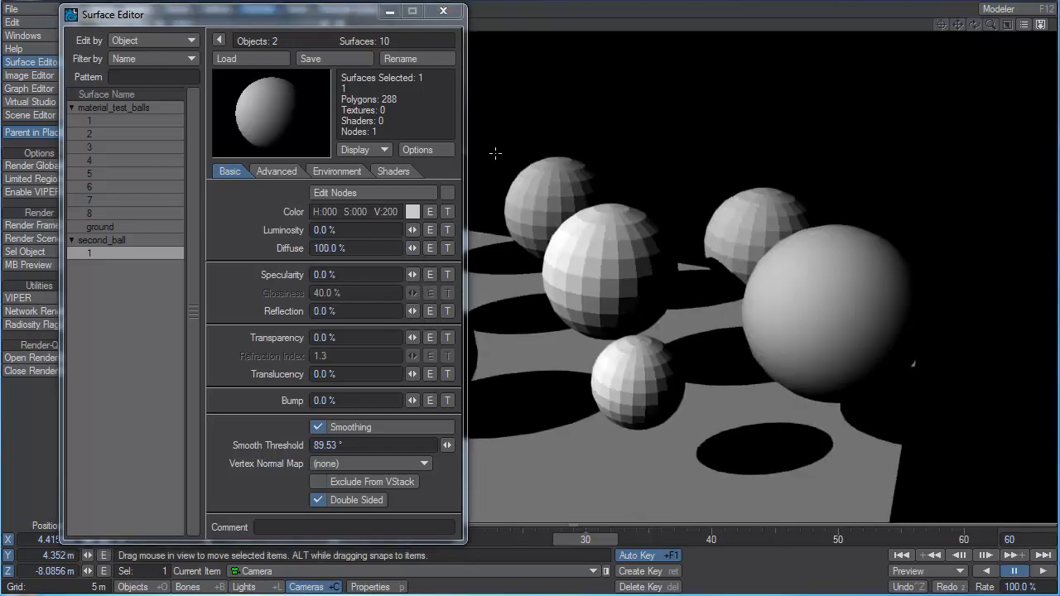
Make the material_test_balls object unseen by camera and unseen by rays in its render properties.
{"action": "left_click", "coordinate": [135, 588]}
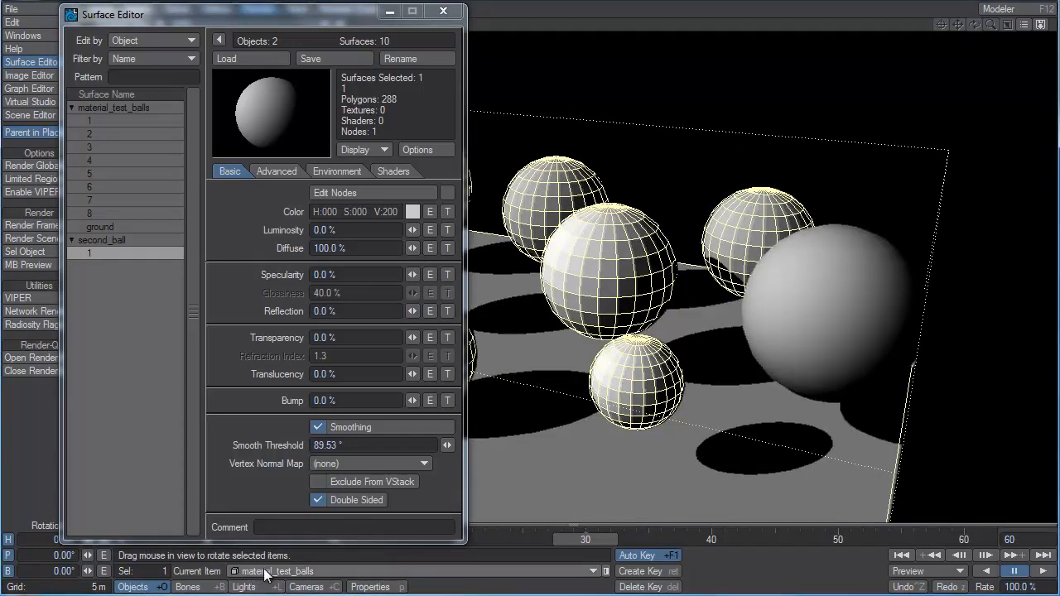
{"action": "left_click", "coordinate": [371, 588]}
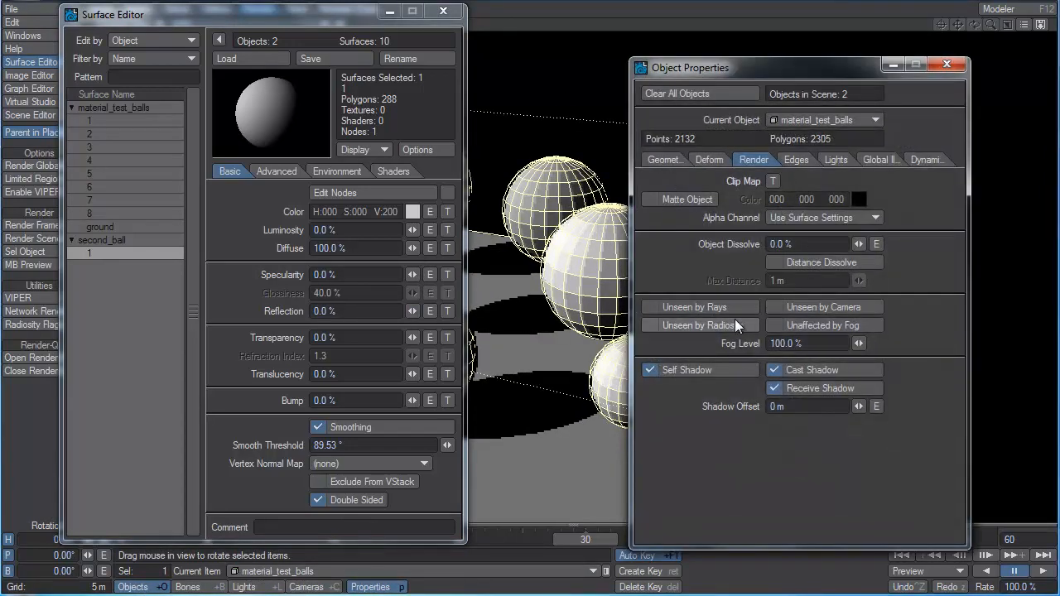
{"action": "left_click", "coordinate": [820, 308]}
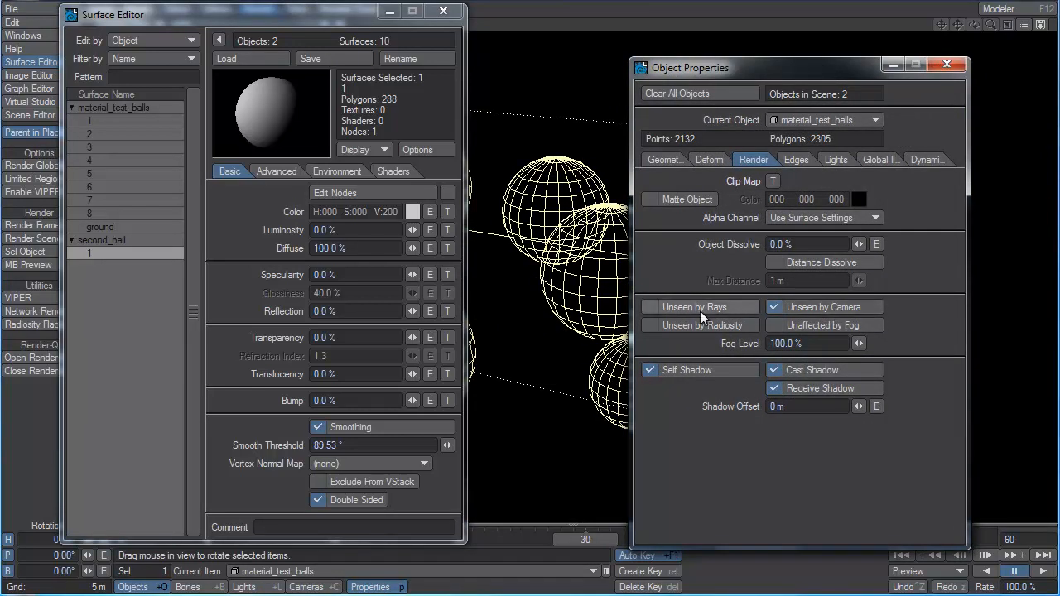
{"action": "left_click", "coordinate": [727, 308]}
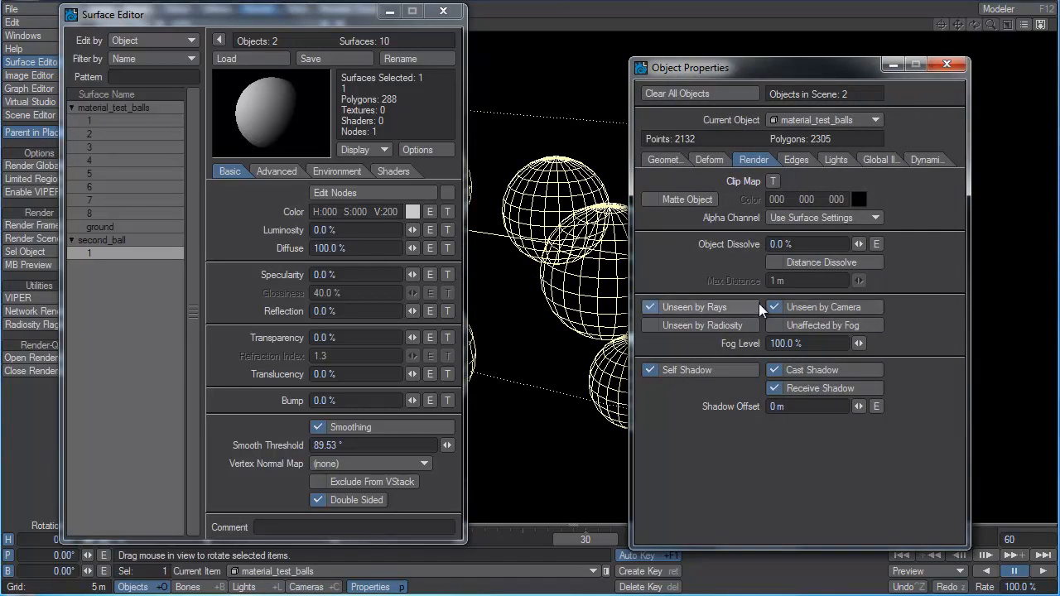
{"action": "left_click", "coordinate": [947, 65]}
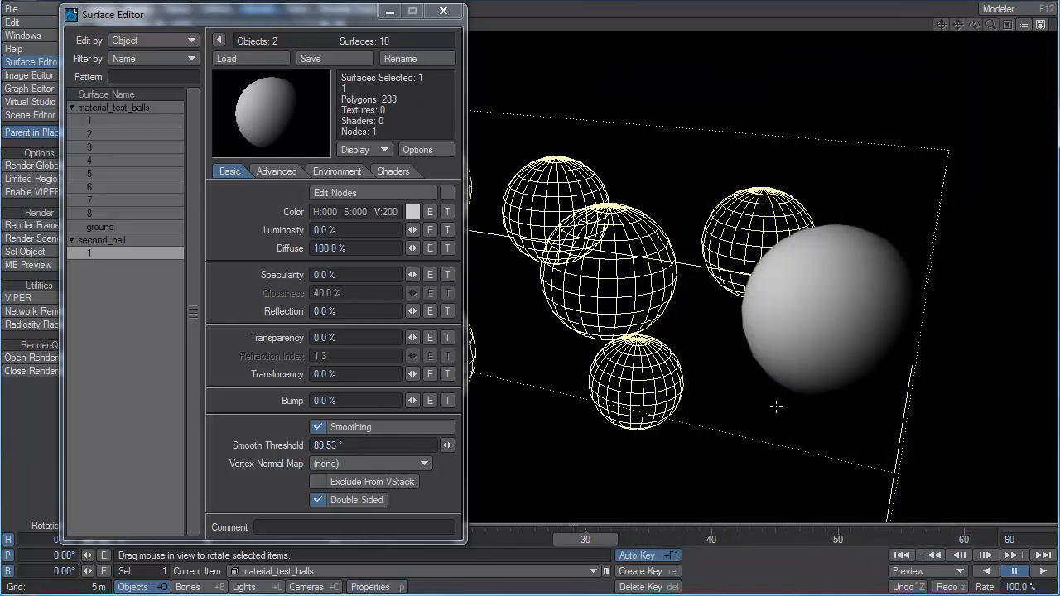
Make the camera the current item and set the second ball's reflection to 100%.
{"action": "left_click", "coordinate": [306, 587]}
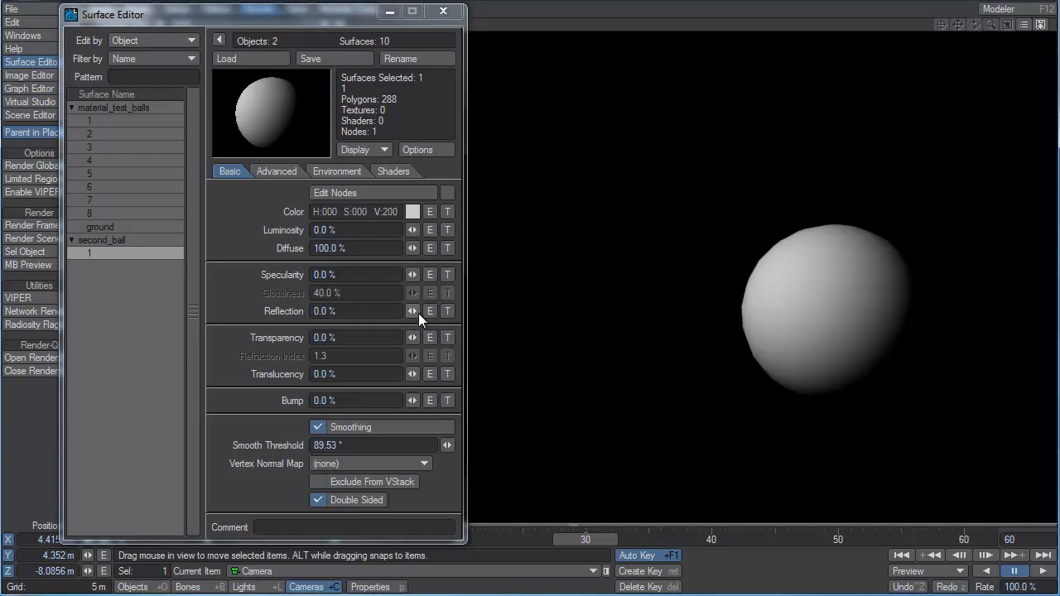
{"action": "left_click_drag", "start_coordinate": [412, 311], "coordinate": [497, 312]}
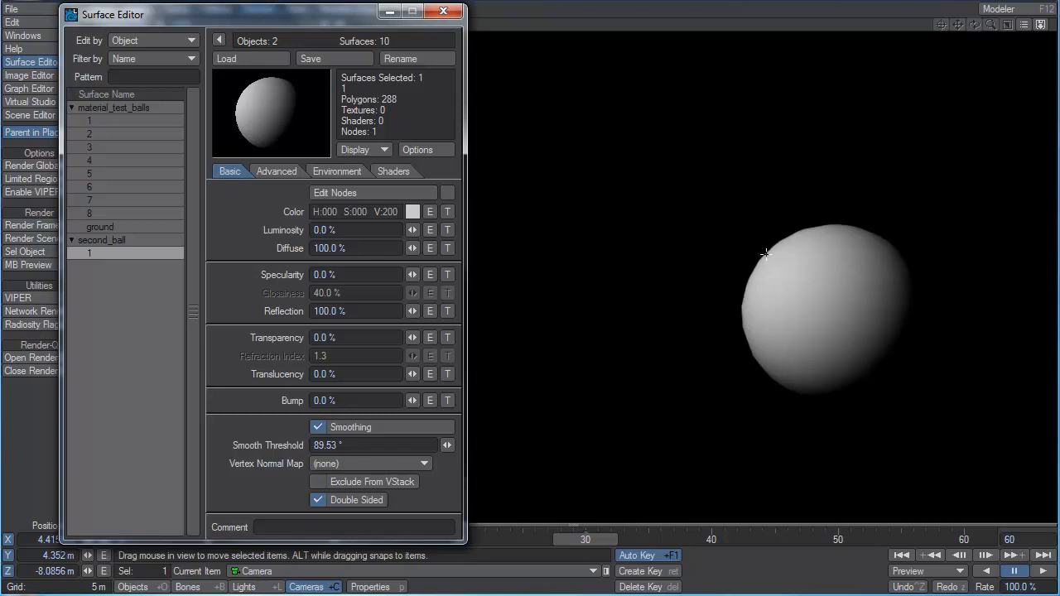
Try Spherical Map as the second ball's reflection option and return it to Ray Tracing + Backdrop.
{"action": "left_click", "coordinate": [337, 170]}
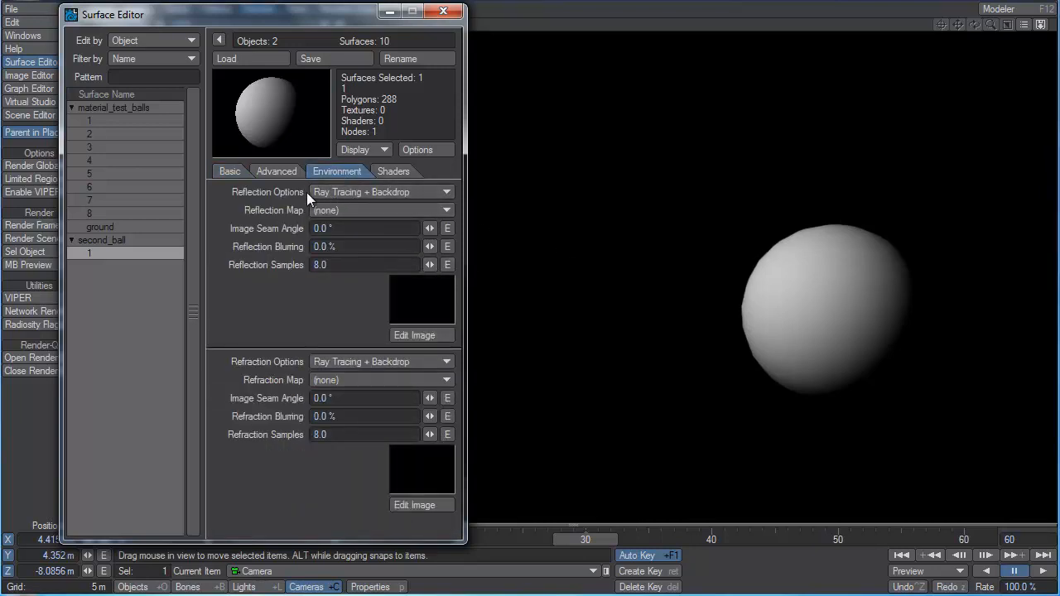
{"action": "left_click", "coordinate": [381, 192]}
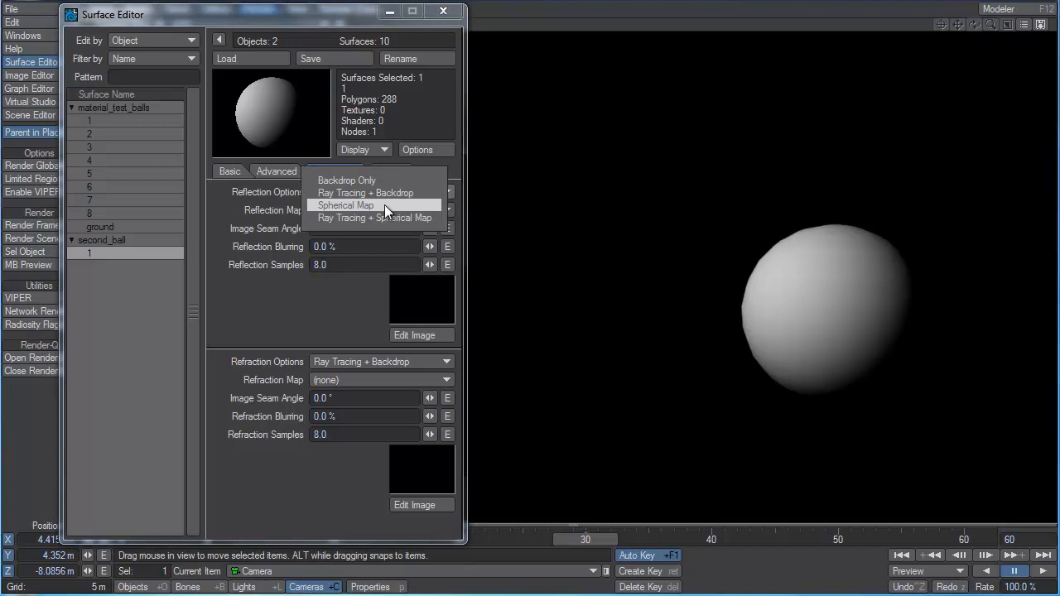
{"action": "left_click", "coordinate": [385, 205]}
{"action": "left_click", "coordinate": [417, 192]}
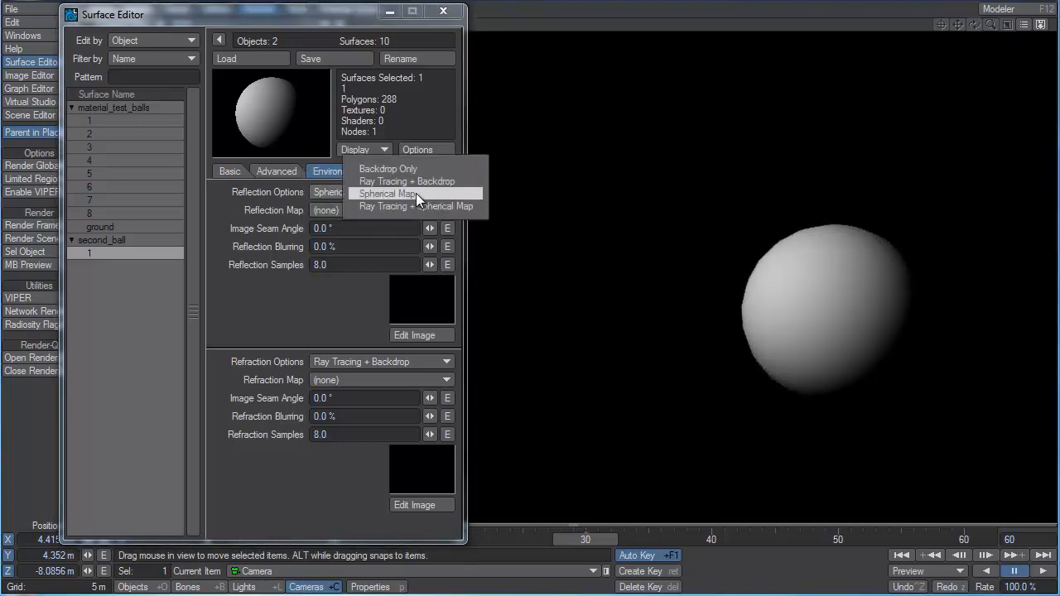
{"action": "left_click", "coordinate": [416, 181]}
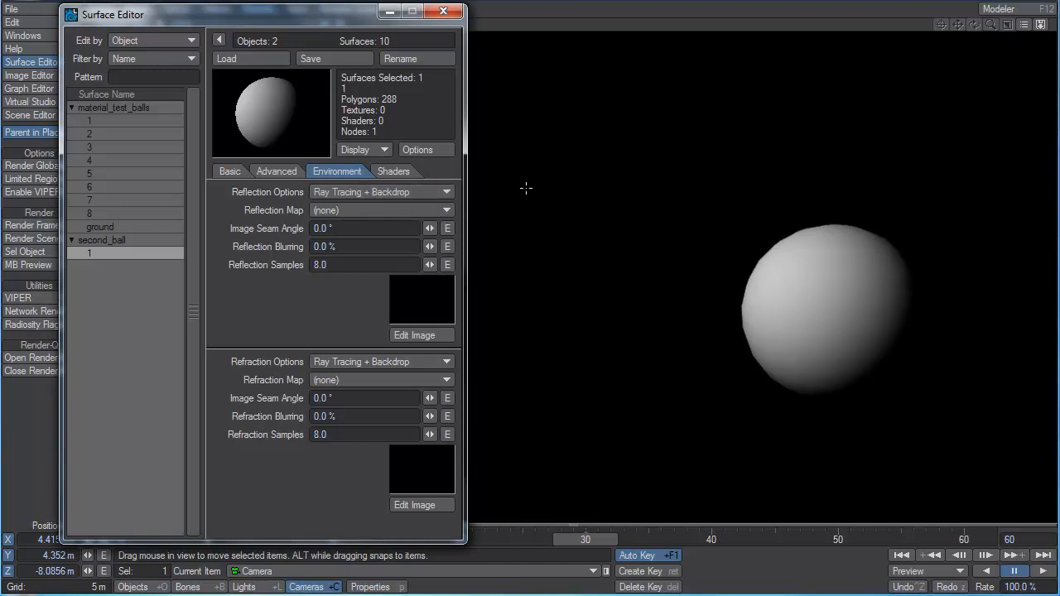
Set the second ball's reflection option to Spherical Map with hdri_017_image.jpg as the reflection map.
{"action": "left_click", "coordinate": [388, 192]}
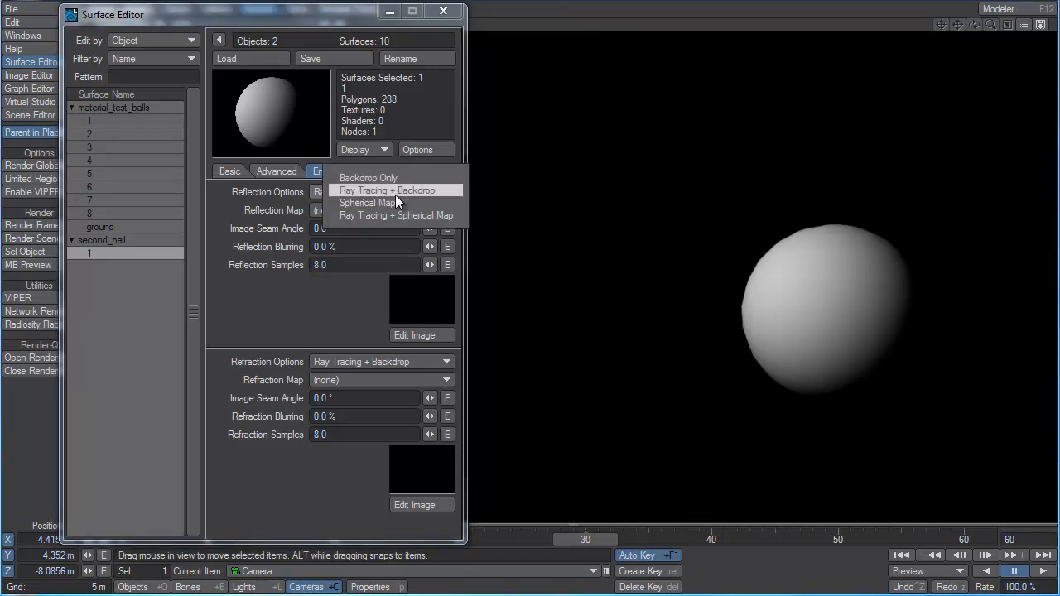
{"action": "left_click", "coordinate": [395, 203]}
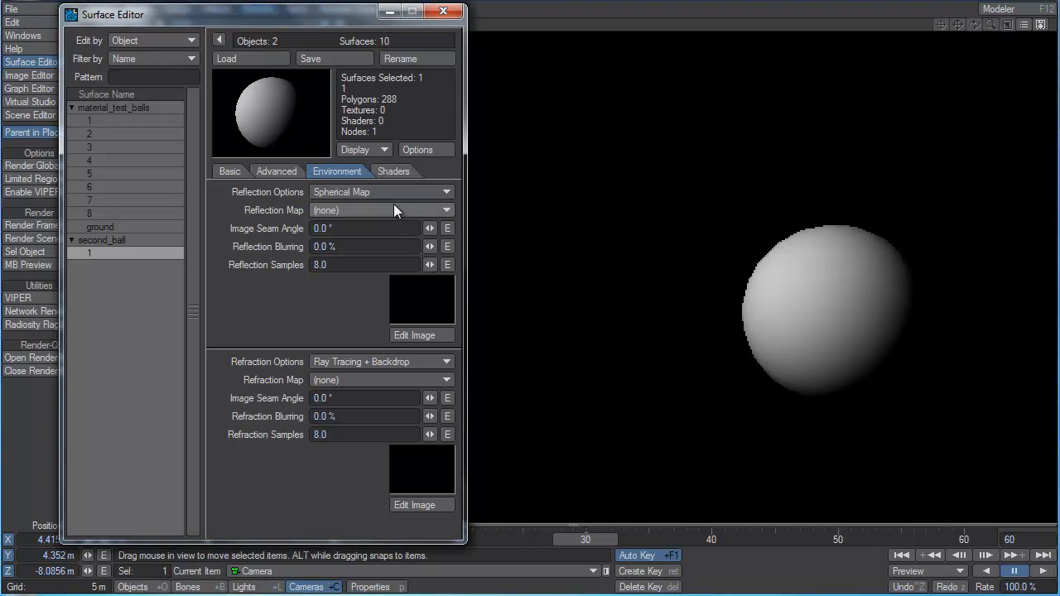
{"action": "left_click", "coordinate": [323, 211]}
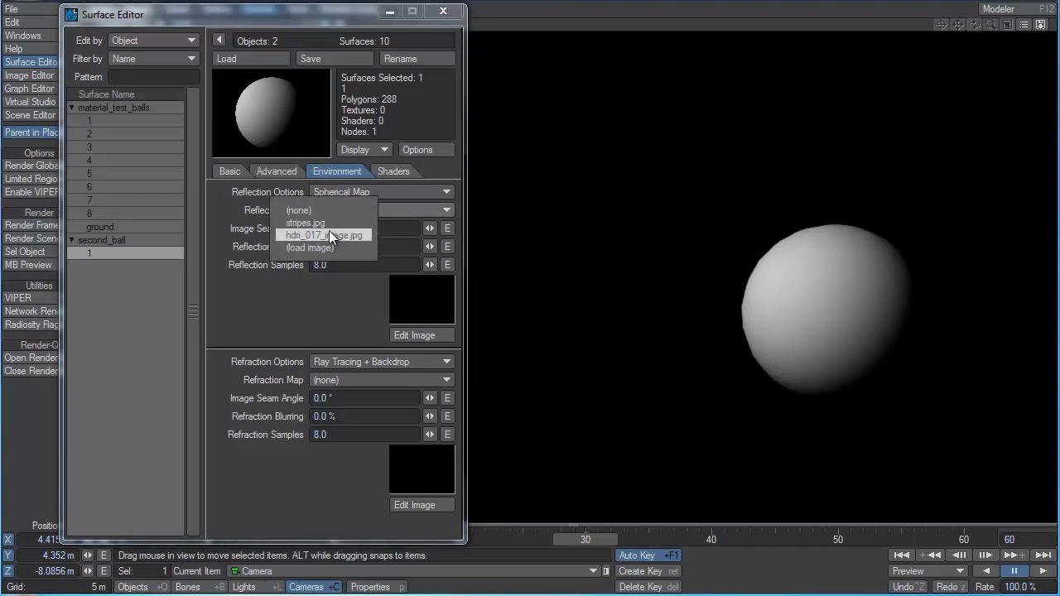
{"action": "left_click", "coordinate": [329, 235]}
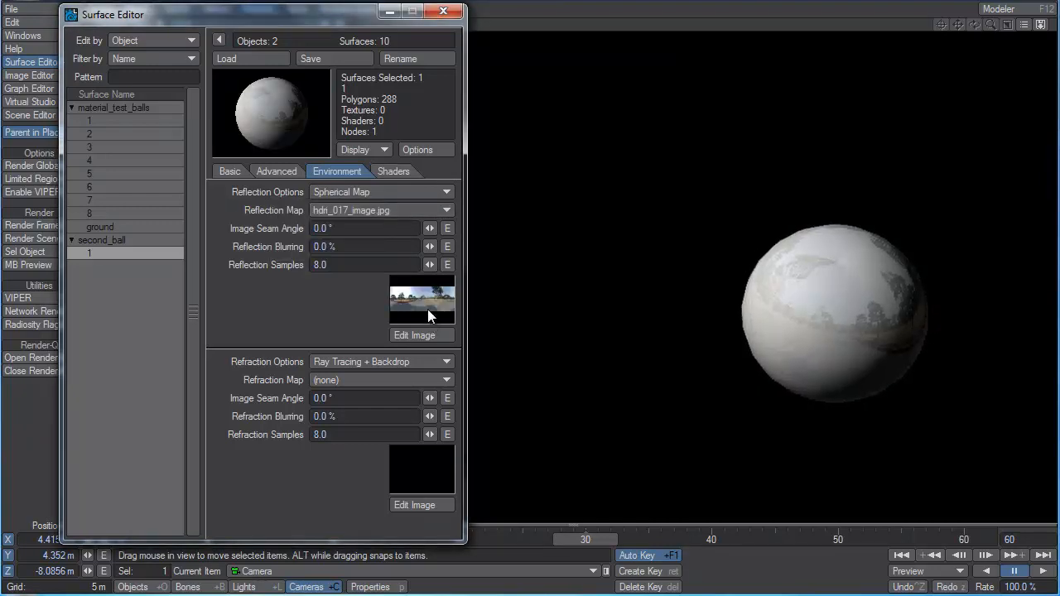
Examine the hdri_017_image.jpg panorama at full view in the Image Editor and close it.
{"action": "left_click", "coordinate": [29, 76]}
{"action": "double_click", "coordinate": [523, 120]}
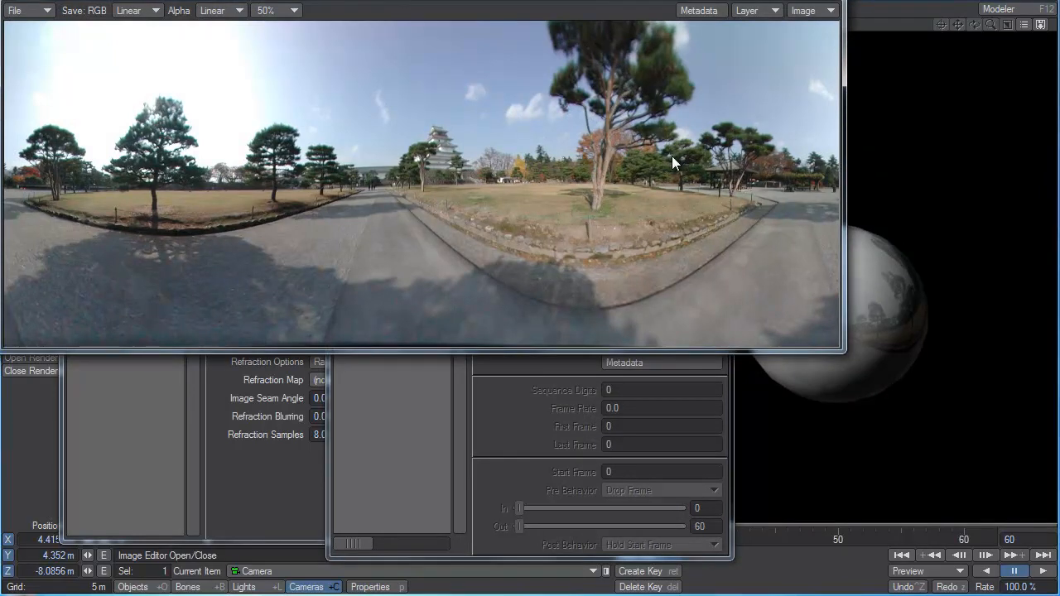
{"action": "left_click", "coordinate": [823, 0]}
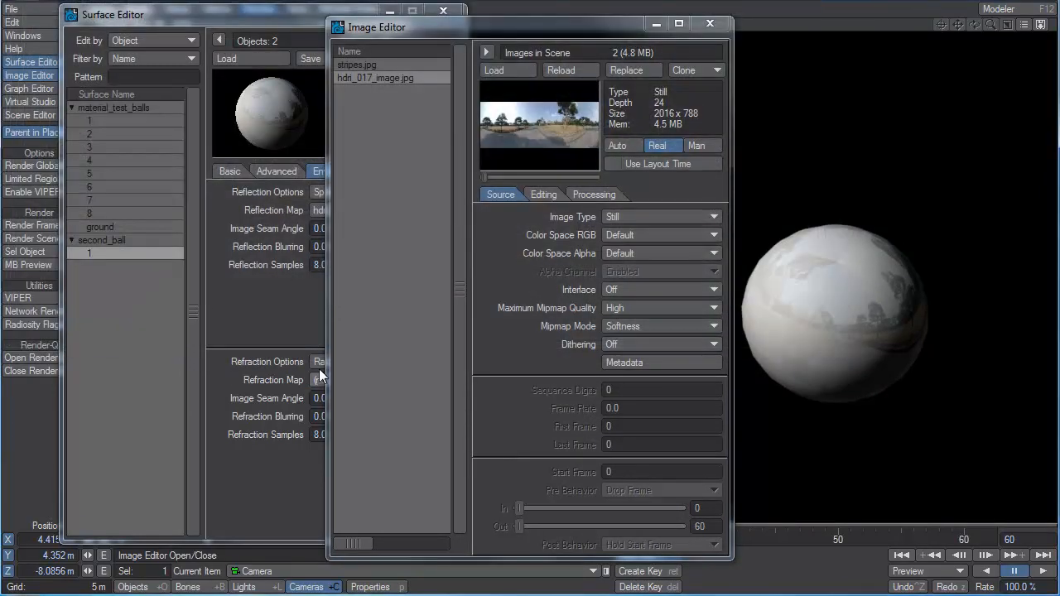
{"action": "left_click", "coordinate": [709, 29]}
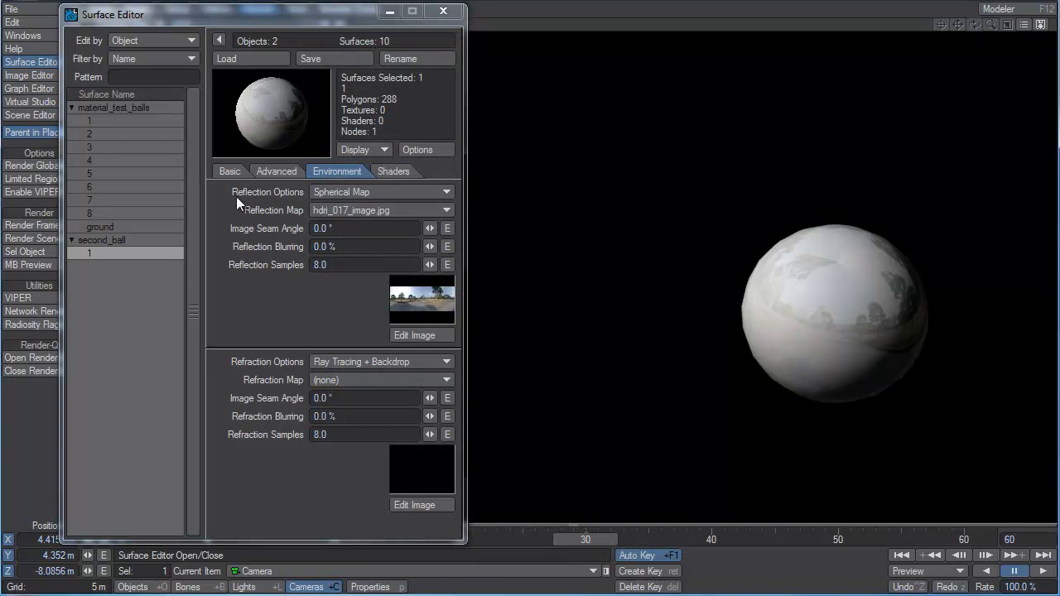
Switch the second ball's reflection option to Ray Tracing + Spherical Map, keeping hdri_017_image.jpg as its reflection map.
{"action": "left_click", "coordinate": [321, 215]}
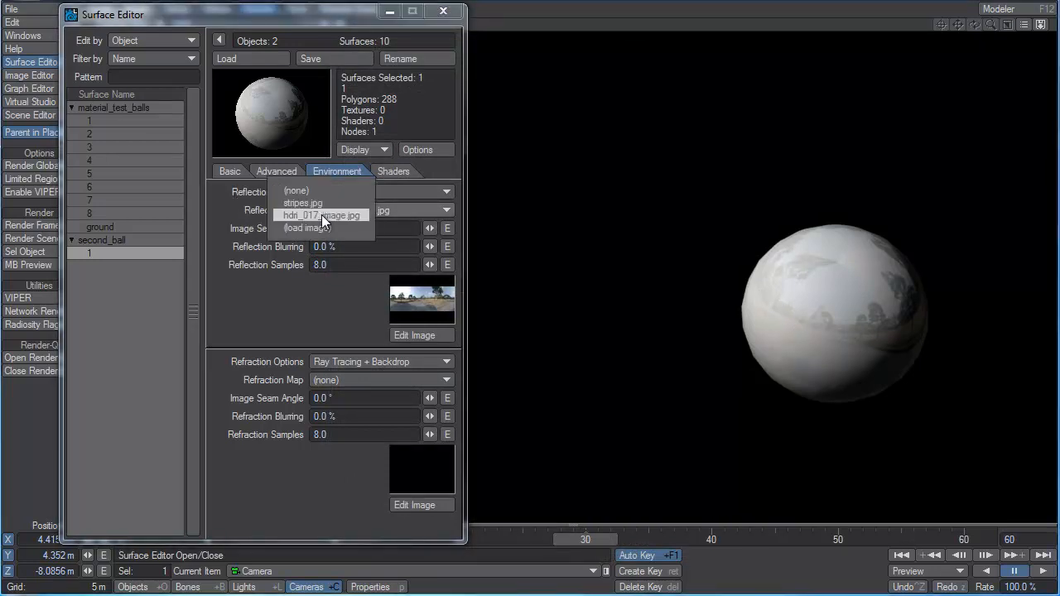
{"action": "left_click", "coordinate": [371, 192]}
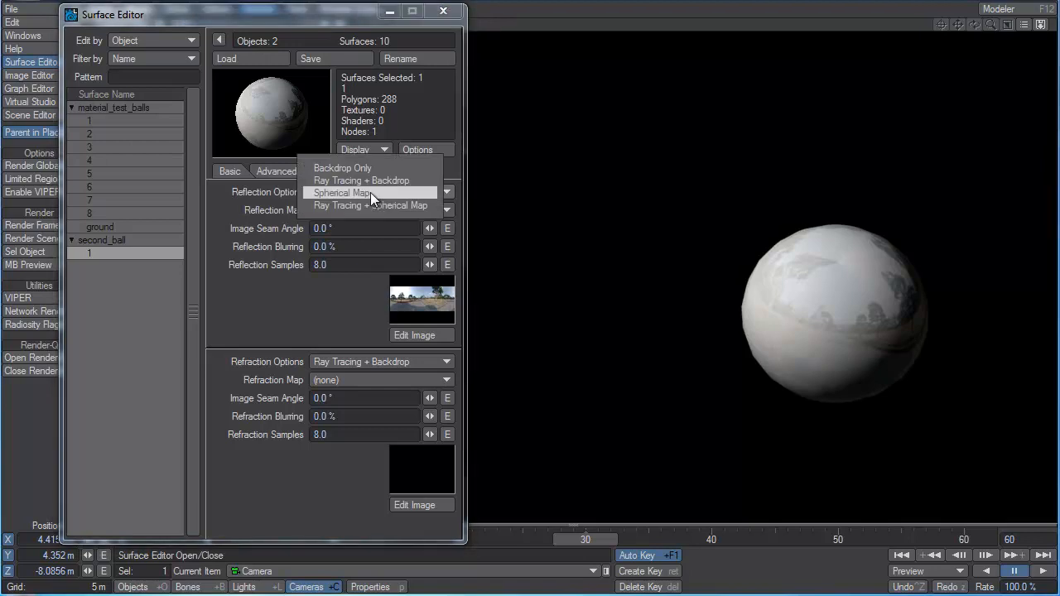
{"action": "left_click", "coordinate": [372, 203]}
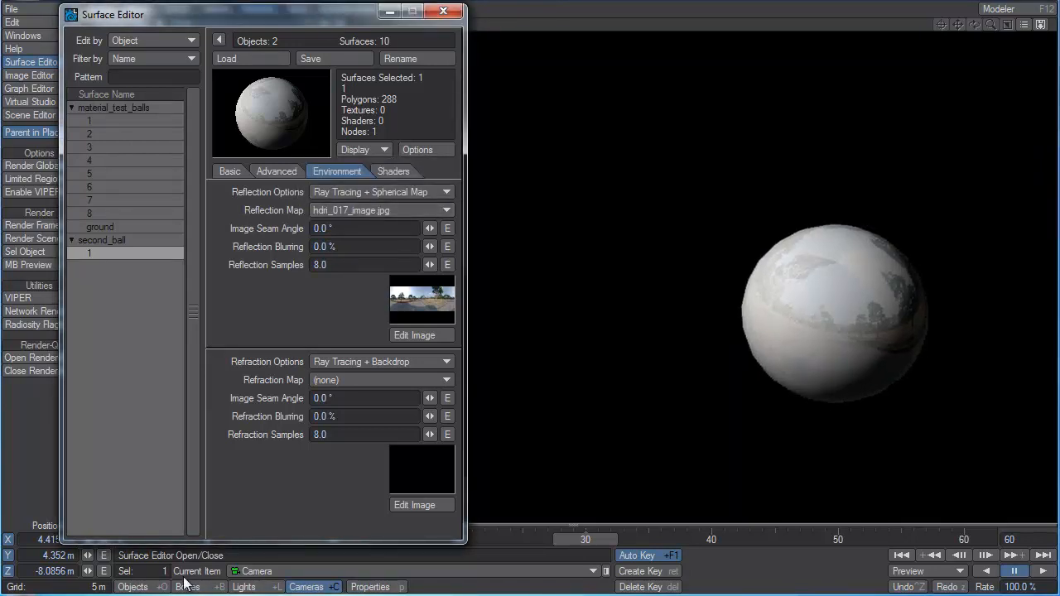
Turn off Unseen by Rays and Unseen by Camera for the material_test_balls object in its render properties.
{"action": "left_click", "coordinate": [126, 588]}
{"action": "left_click", "coordinate": [371, 588]}
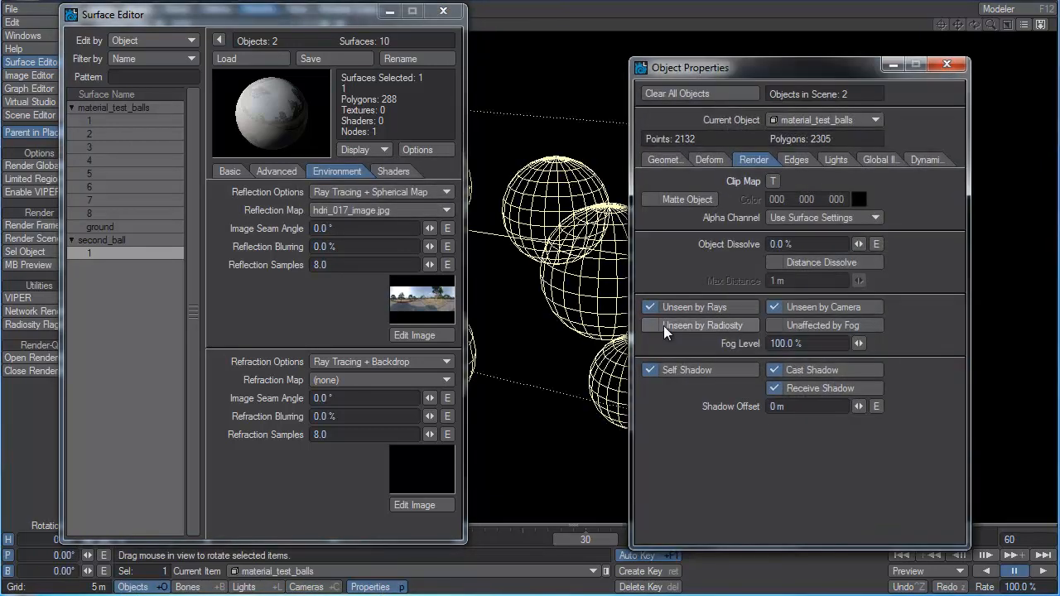
{"action": "left_click", "coordinate": [702, 324]}
{"action": "left_click", "coordinate": [702, 307]}
{"action": "left_click", "coordinate": [823, 307]}
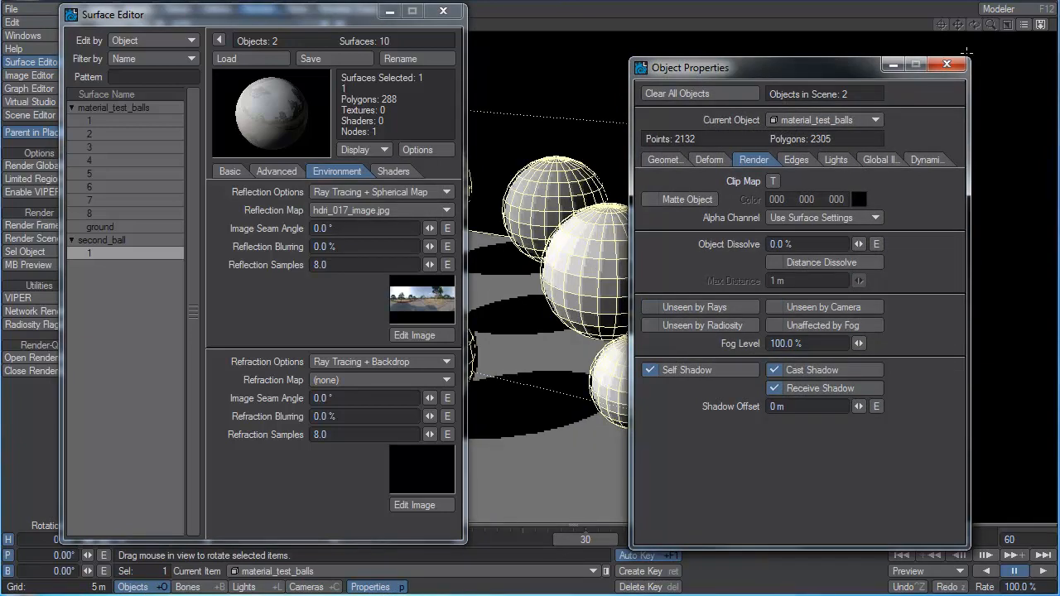
{"action": "left_click", "coordinate": [947, 64]}
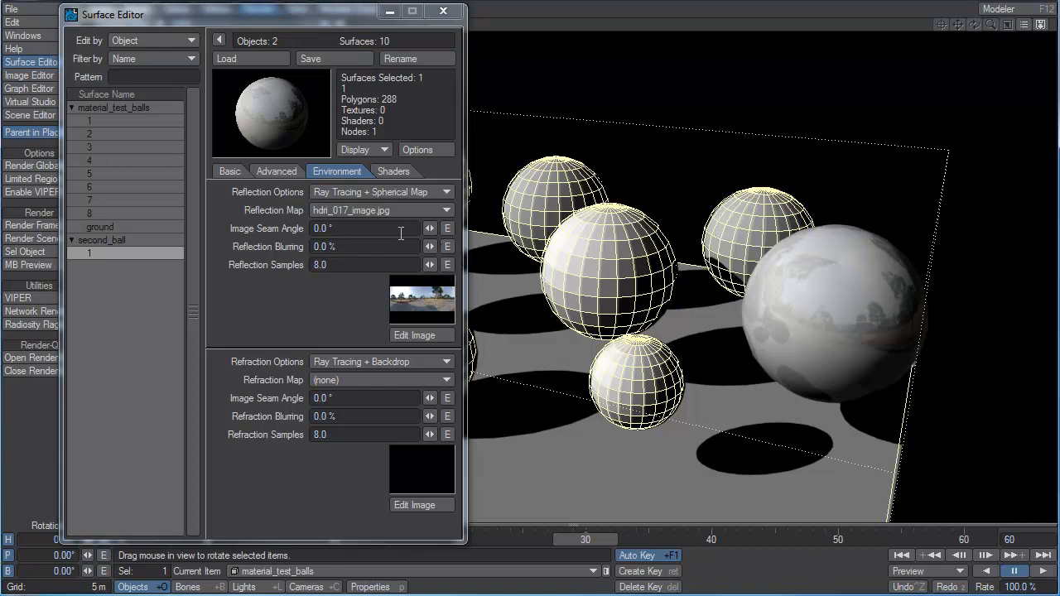
Set the second ball's reflection image seam angle to -117.19° and its diffuse to 0%.
{"action": "left_click_drag", "start_coordinate": [429, 229], "coordinate": [351, 228]}
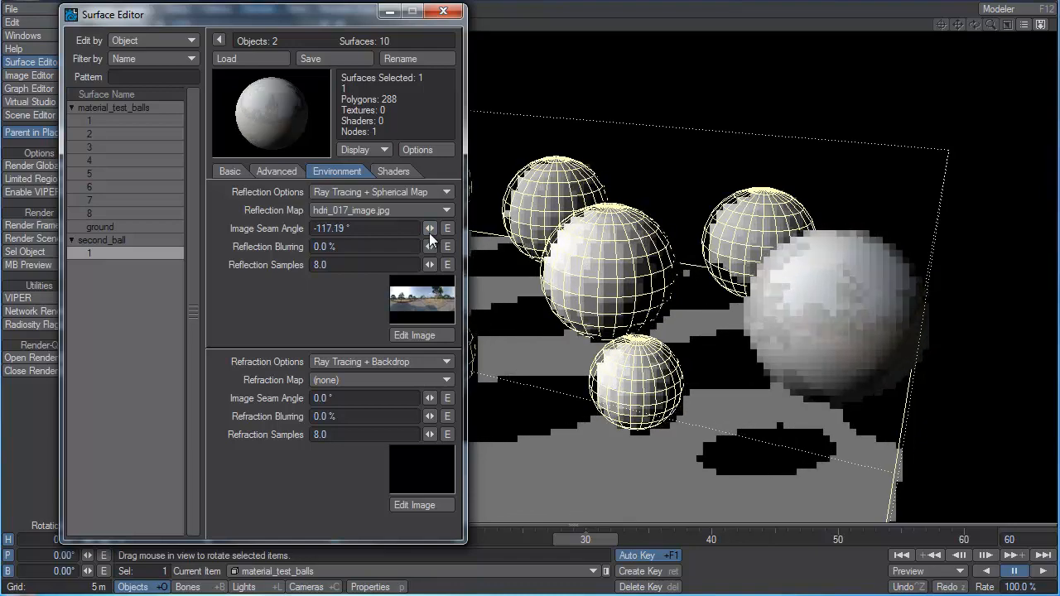
{"action": "left_click", "coordinate": [231, 172]}
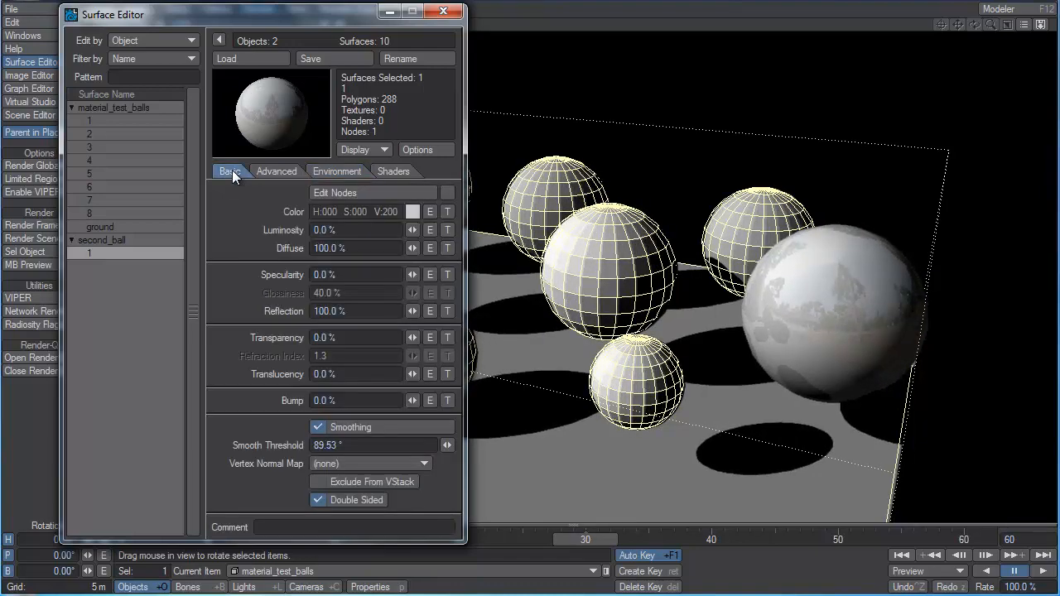
{"action": "left_click_drag", "start_coordinate": [411, 248], "coordinate": [397, 249]}
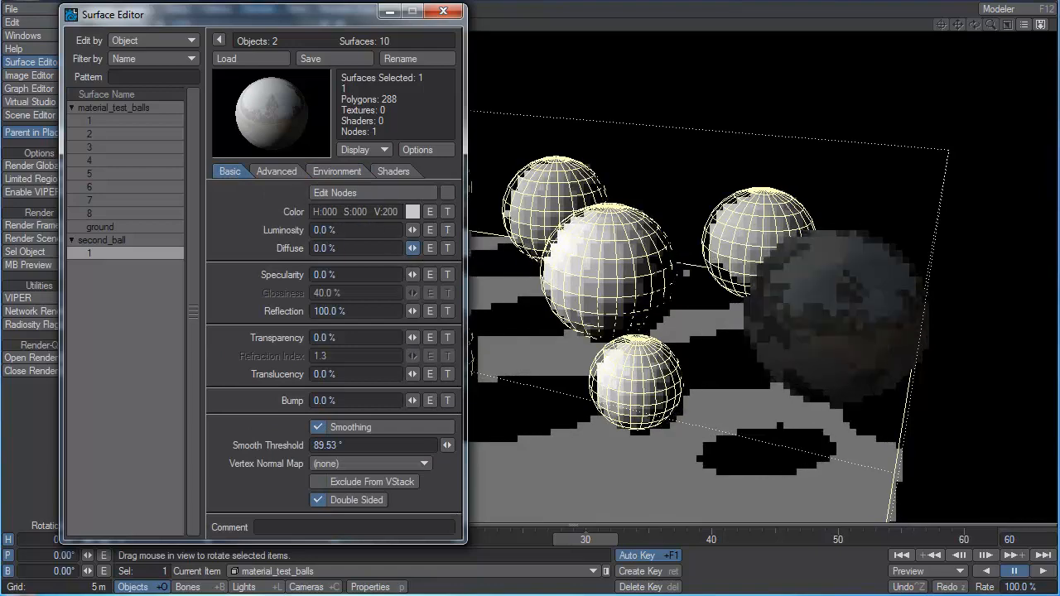
Try 200% reflection on the second ball and raise it to 400%.
{"action": "left_click", "coordinate": [384, 312]}
{"action": "type", "text": "200"}
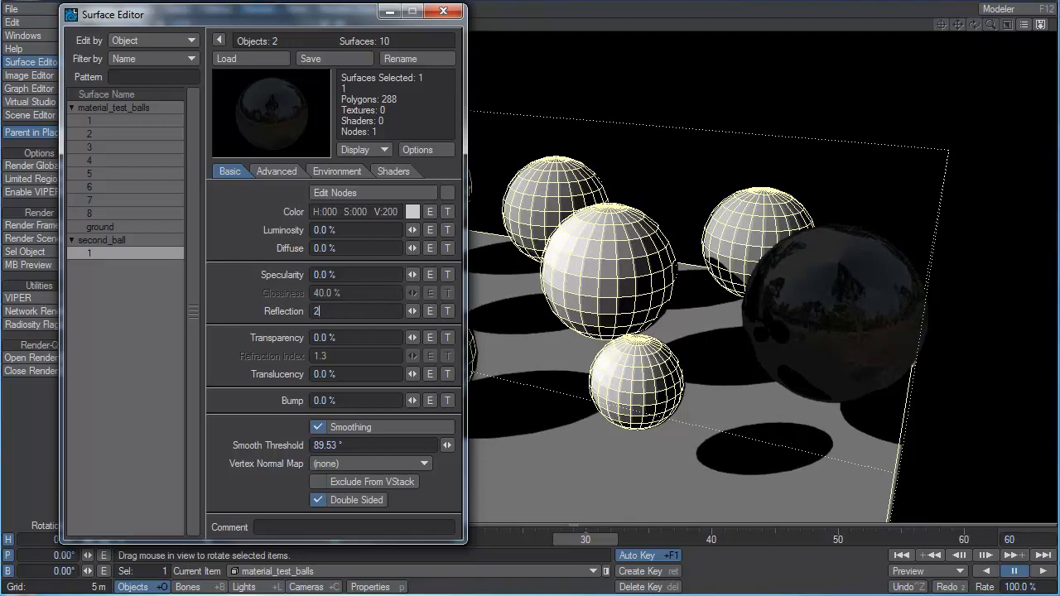
{"action": "key", "text": "Tab"}
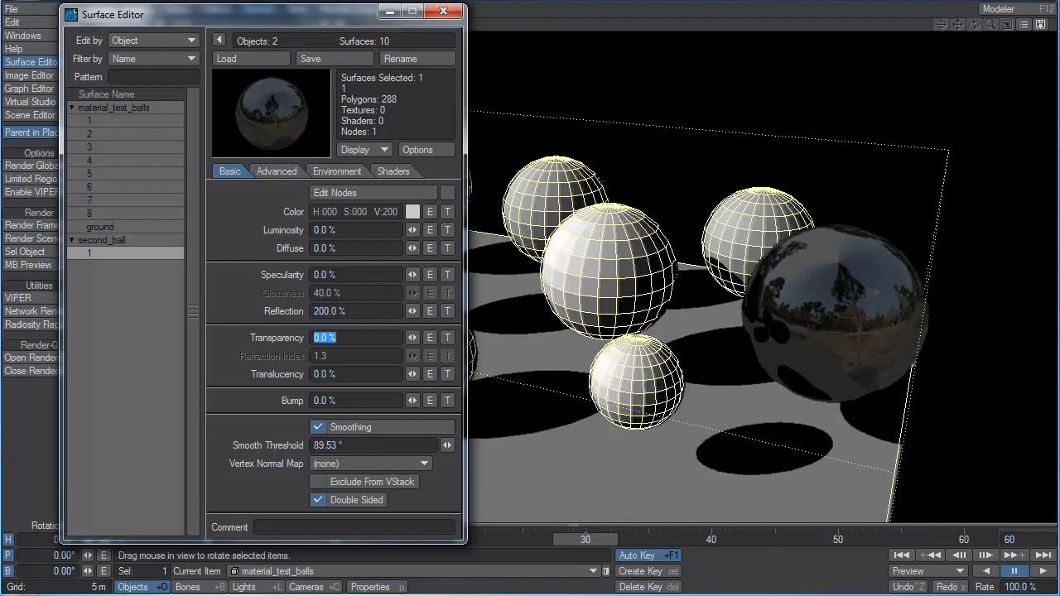
{"action": "left_click", "coordinate": [370, 310]}
{"action": "type", "text": "400"}
{"action": "key", "text": "Tab"}
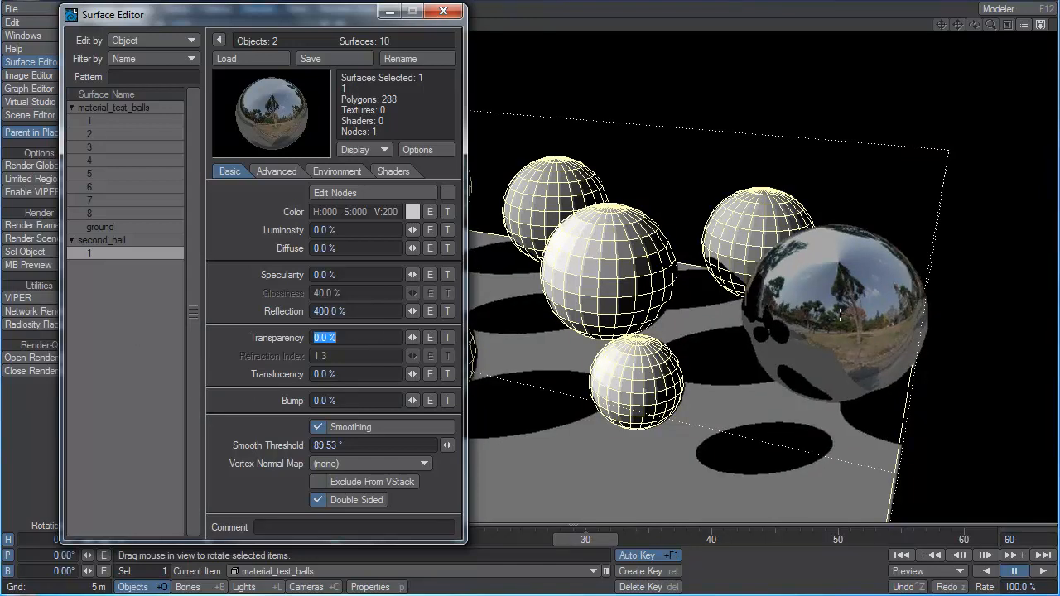
Test 16.5% reflection blurring on the second ball and reset it to 0%.
{"action": "left_click", "coordinate": [349, 173]}
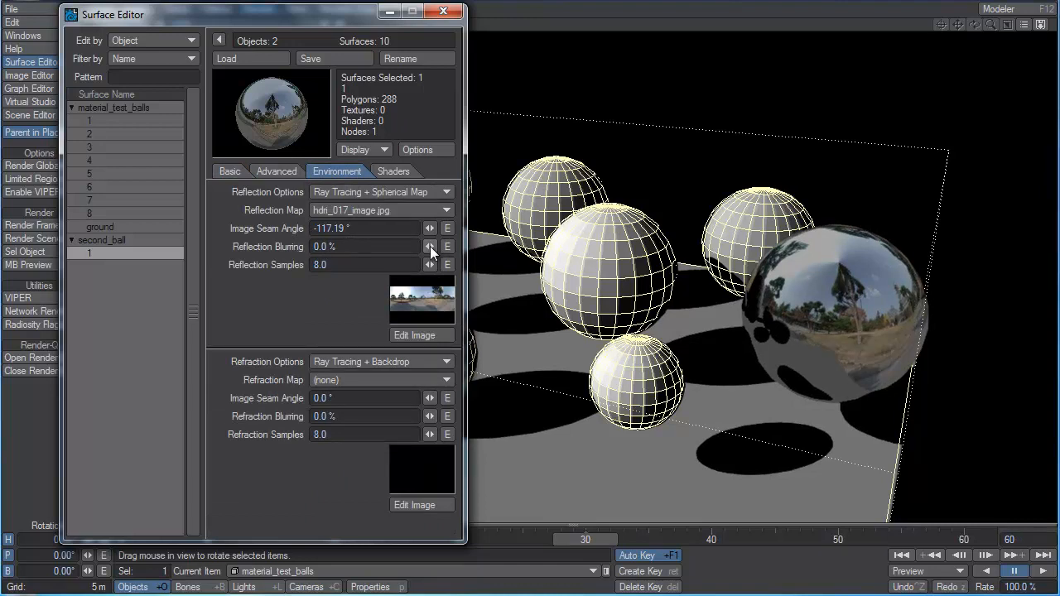
{"action": "left_click_drag", "start_coordinate": [430, 246], "coordinate": [485, 246]}
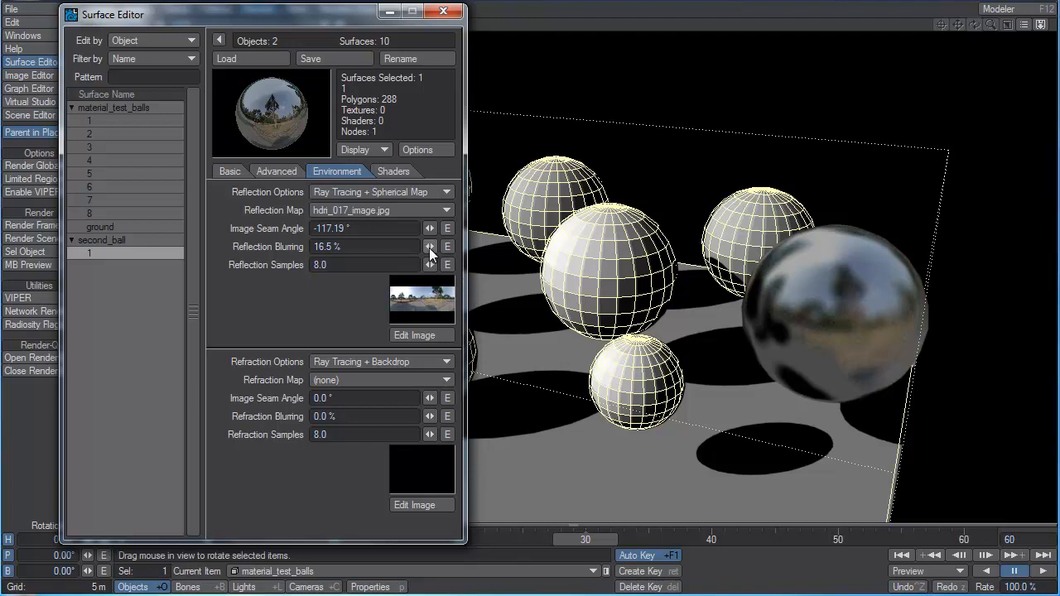
{"action": "mouse_move", "coordinate": [429, 248]}
{"action": "left_mouse_down"}
{"action": "mouse_move", "coordinate": [400, 248]}
{"action": "mouse_move", "coordinate": [430, 254]}
{"action": "left_mouse_up"}
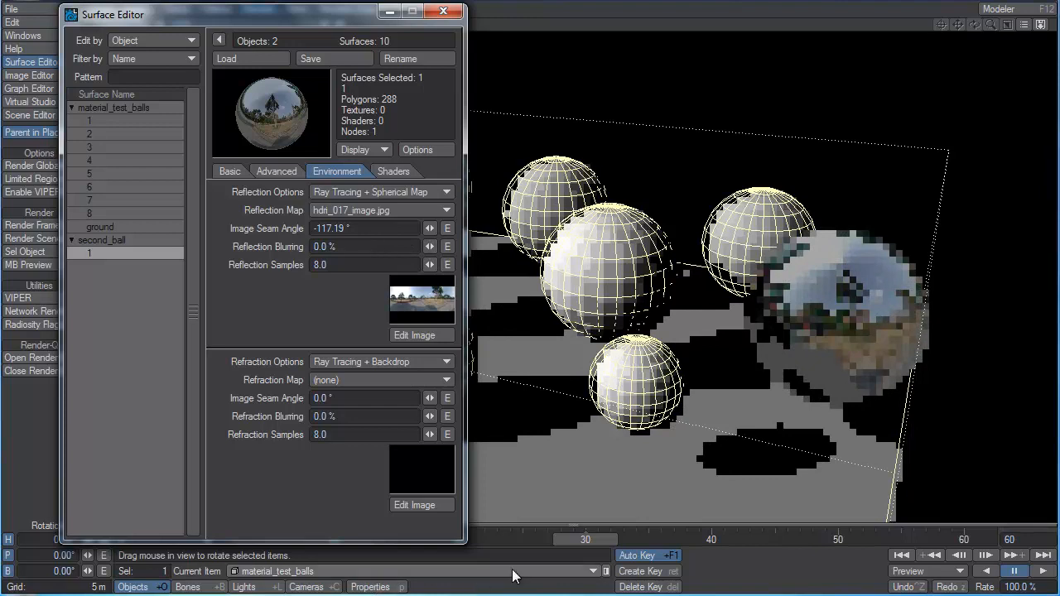
Move to frame 29 and raise the second ball's reflection blurring to 13%, followed by 100%.
{"action": "left_click_drag", "start_coordinate": [594, 542], "coordinate": [588, 540]}
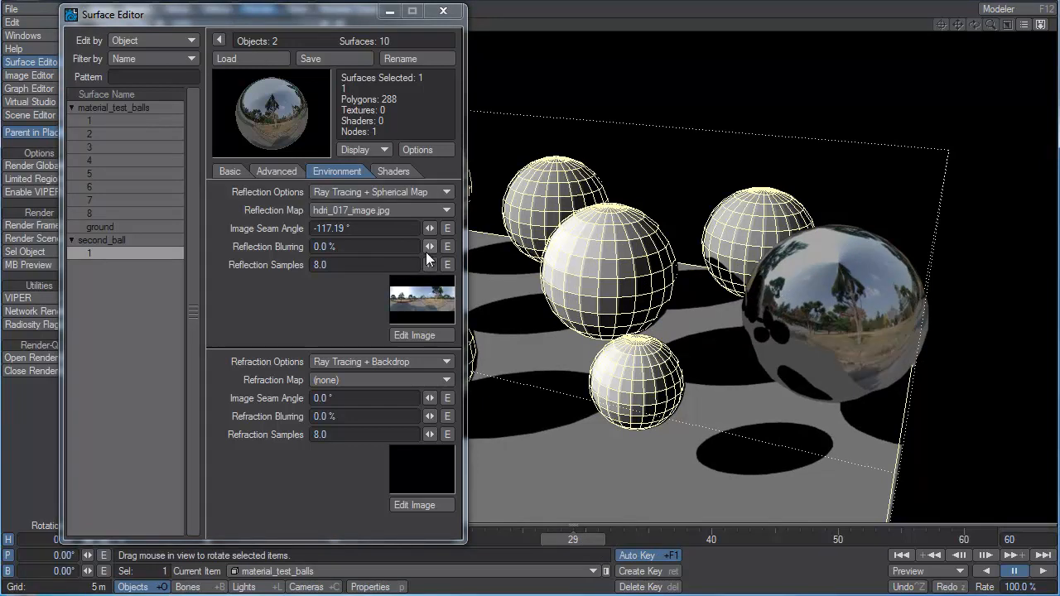
{"action": "left_click_drag", "start_coordinate": [431, 249], "coordinate": [452, 249]}
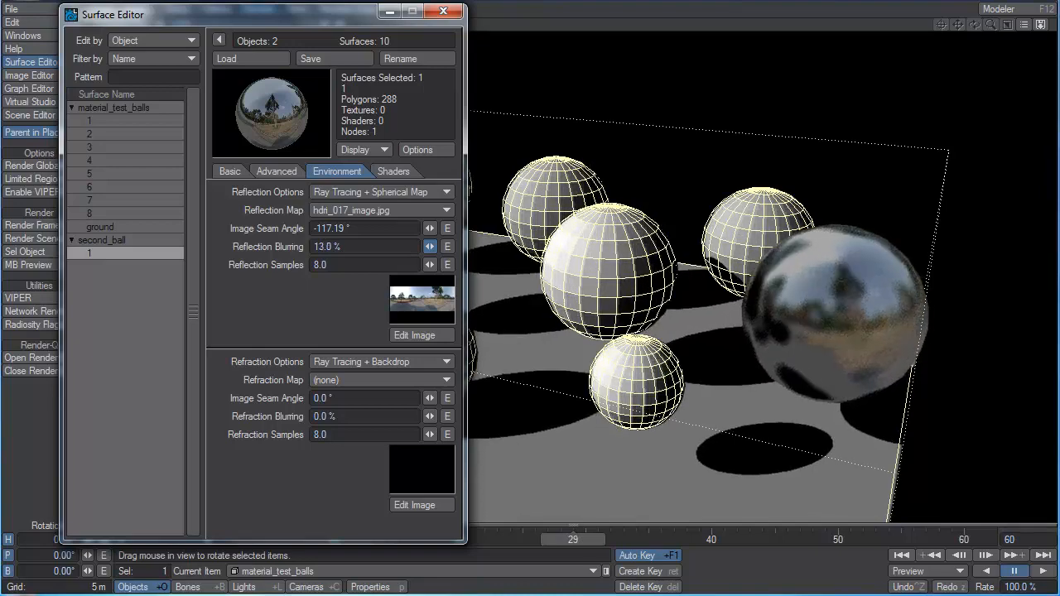
{"action": "left_click_drag", "start_coordinate": [453, 249], "coordinate": [524, 249]}
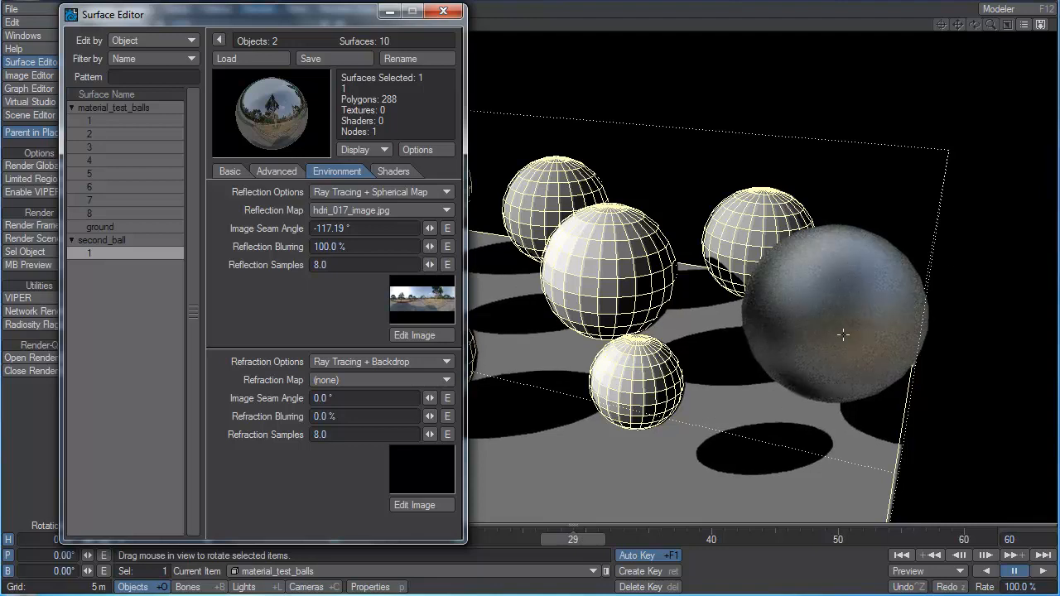
Test reflection blurring of 200% and 1000% on the second ball and return it to 100%.
{"action": "left_click", "coordinate": [370, 247]}
{"action": "type", "text": "200"}
{"action": "key", "text": "Tab"}
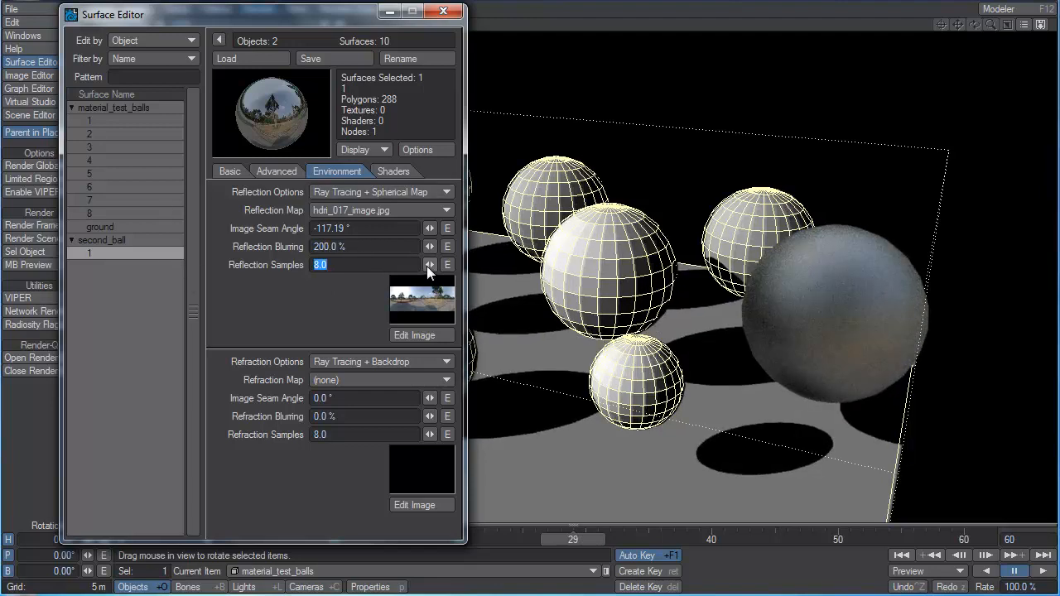
{"action": "left_click", "coordinate": [351, 246]}
{"action": "type", "text": "1000"}
{"action": "key", "text": "Tab"}
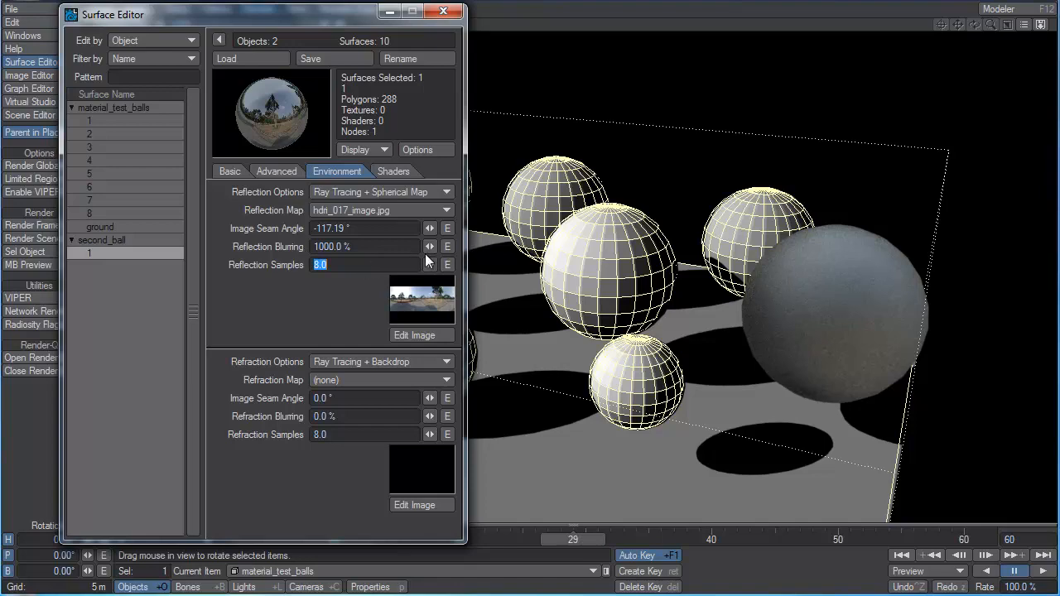
{"action": "left_click_drag", "start_coordinate": [429, 246], "coordinate": [425, 246]}
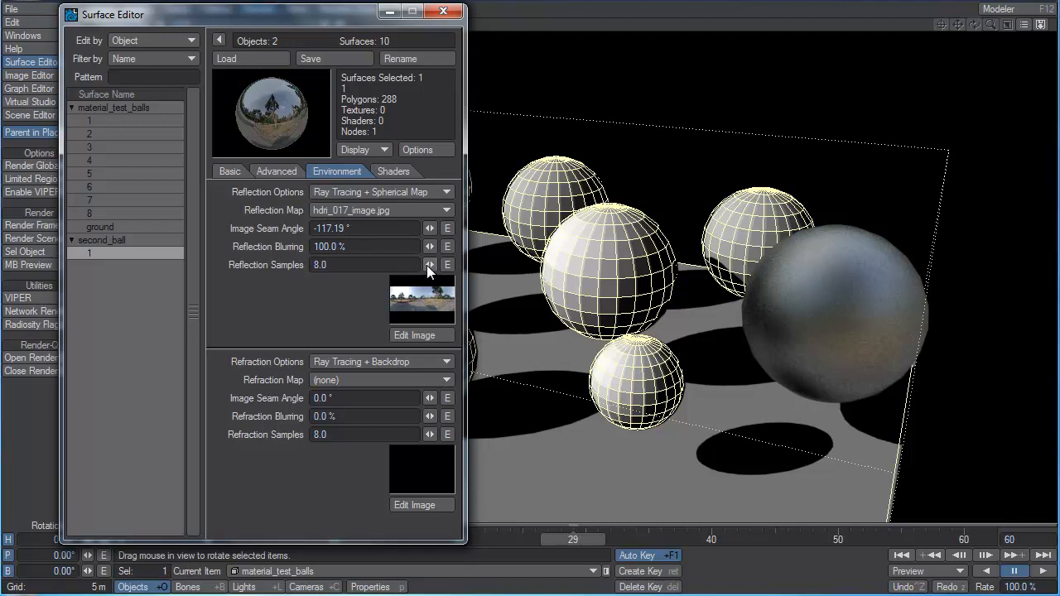
Try Backdrop Only as the second ball's reflection option.
{"action": "left_click_drag", "start_coordinate": [355, 267], "coordinate": [218, 267]}
{"action": "left_click", "coordinate": [347, 191]}
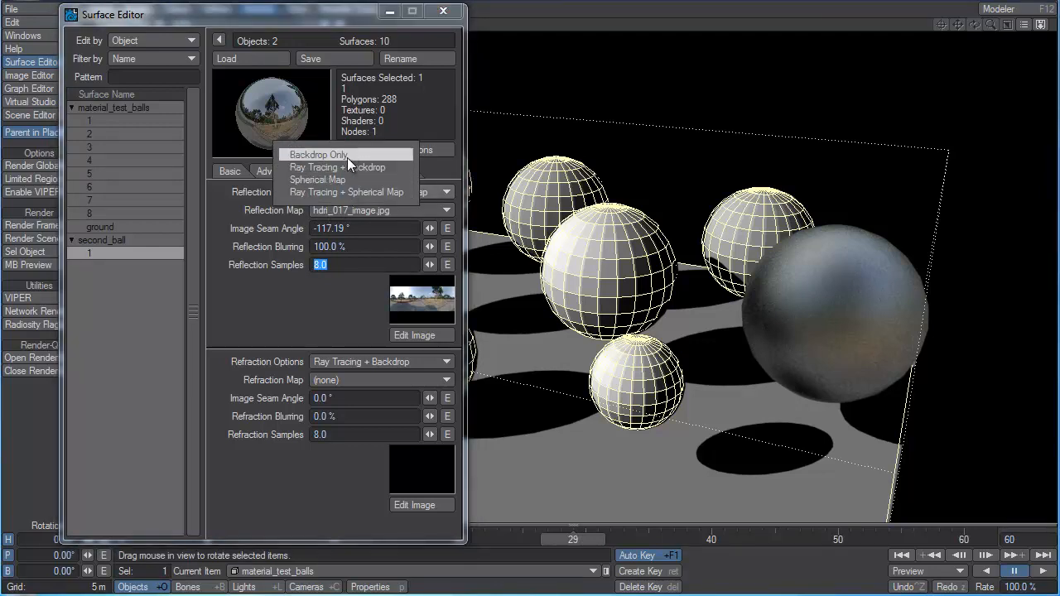
{"action": "left_click", "coordinate": [348, 155]}
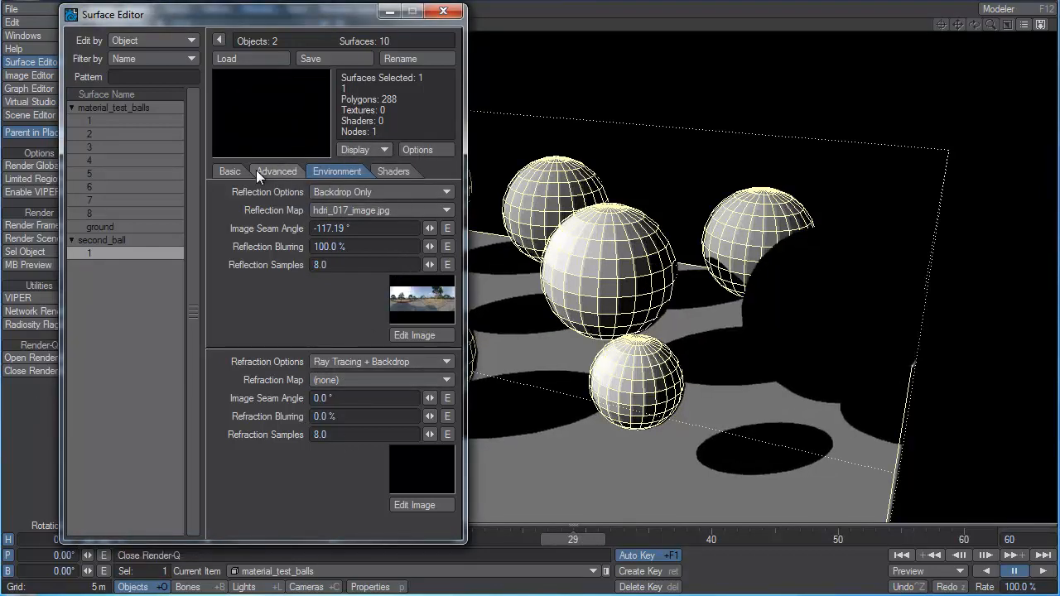
Lower the second ball's reflection to 1.5% and raise its transparency to 96%.
{"action": "left_click", "coordinate": [235, 171]}
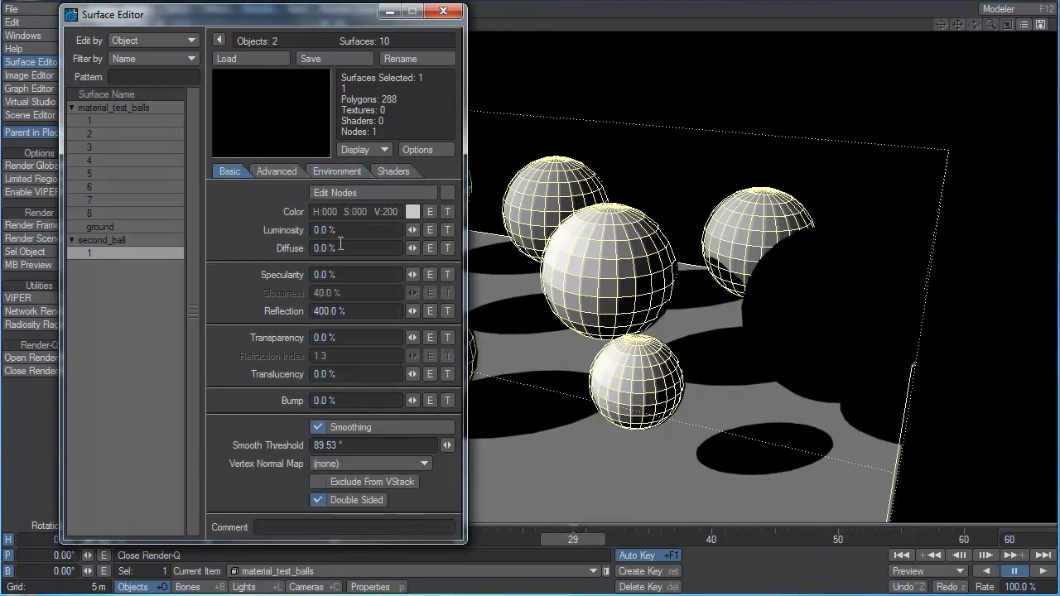
{"action": "left_click_drag", "start_coordinate": [412, 312], "coordinate": [332, 312]}
{"action": "mouse_move", "coordinate": [415, 341]}
{"action": "left_mouse_down"}
{"action": "mouse_move", "coordinate": [498, 340]}
{"action": "mouse_move", "coordinate": [412, 338]}
{"action": "left_mouse_up"}
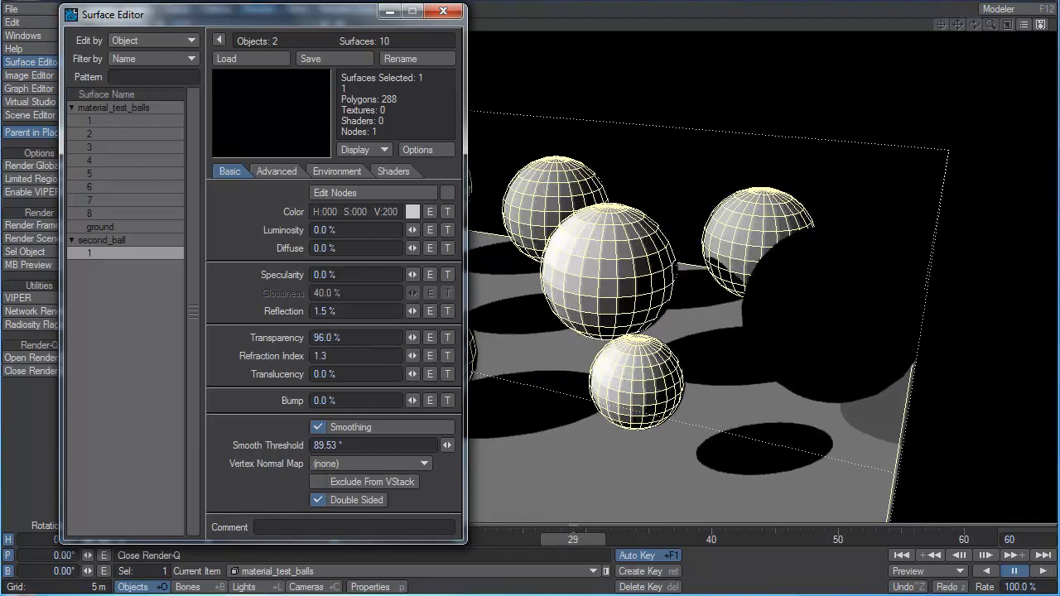
Set the second ball's reflection option to Ray Tracing + Backdrop.
{"action": "left_click", "coordinate": [336, 170]}
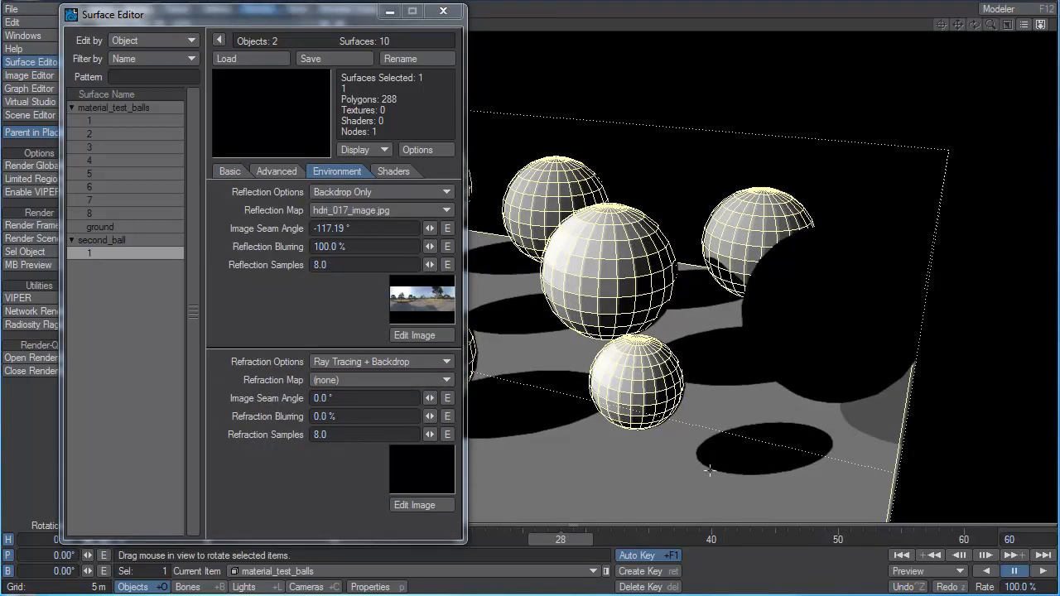
{"action": "left_click", "coordinate": [348, 192]}
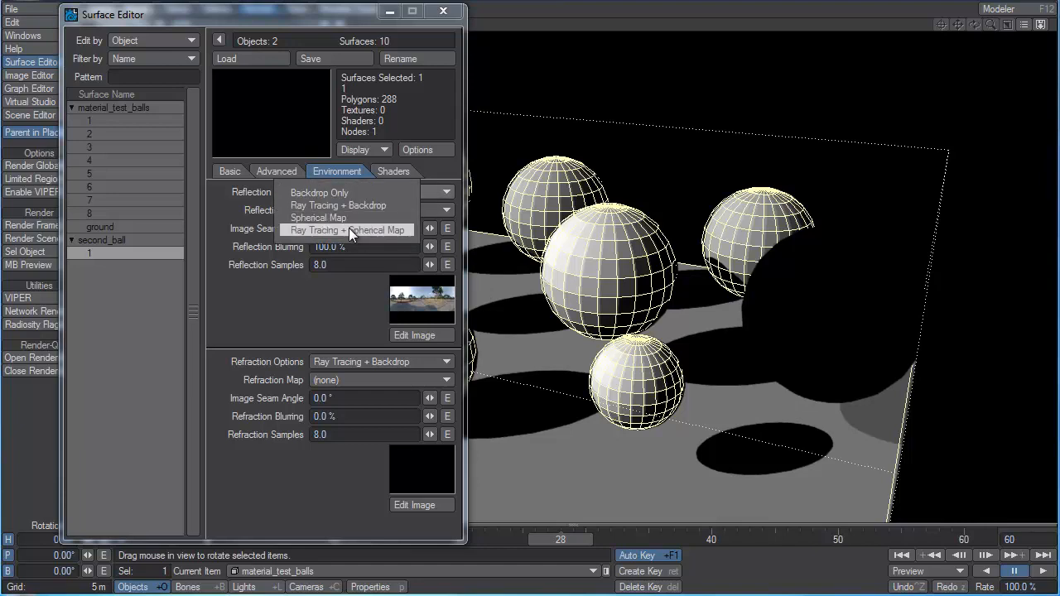
{"action": "left_click", "coordinate": [352, 206]}
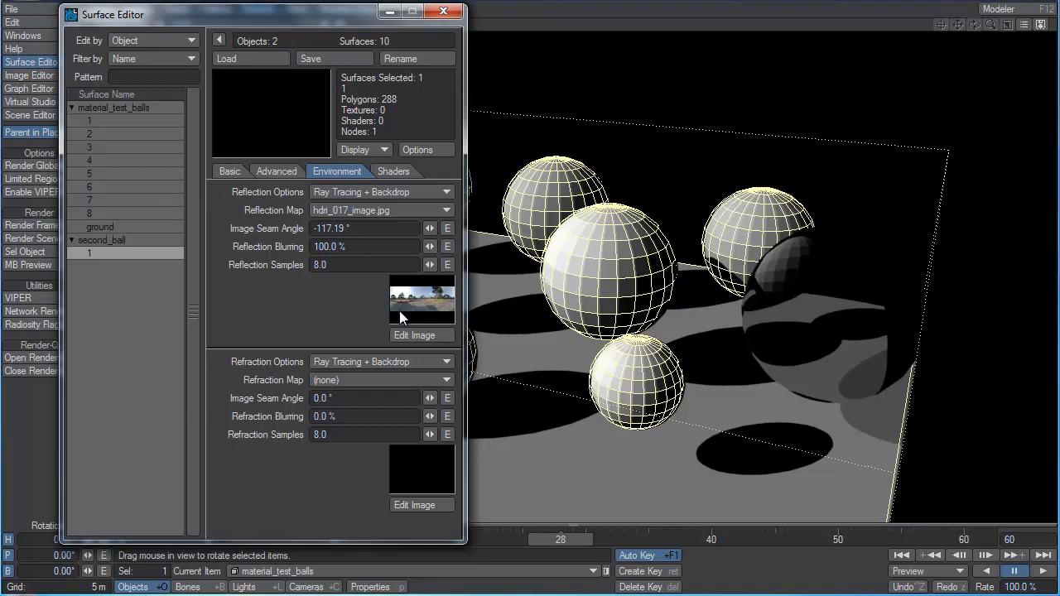
Set the second ball's reflection map to none.
{"action": "left_click", "coordinate": [373, 211]}
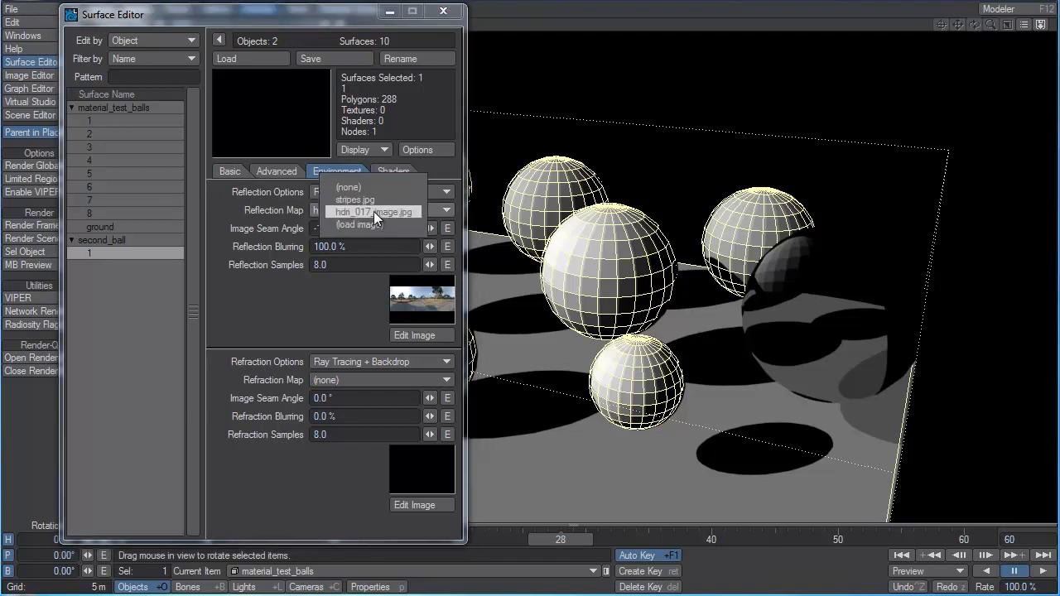
{"action": "left_click", "coordinate": [369, 189]}
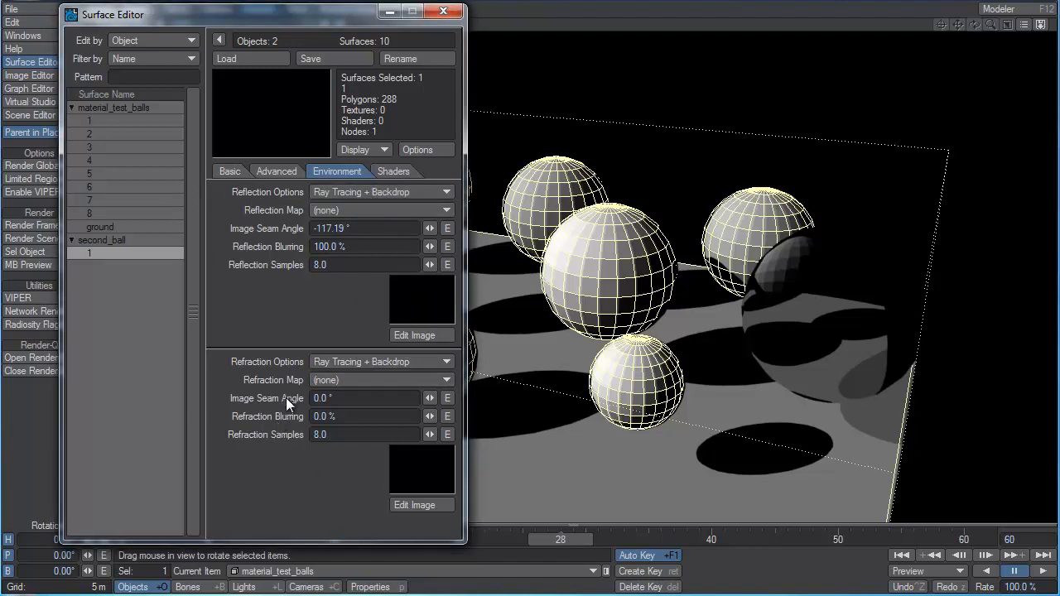
Try hdri_017_image.jpg as the second ball's refraction map with the Ray Tracing + Spherical Map refraction option and render the frame.
{"action": "left_click", "coordinate": [381, 380]}
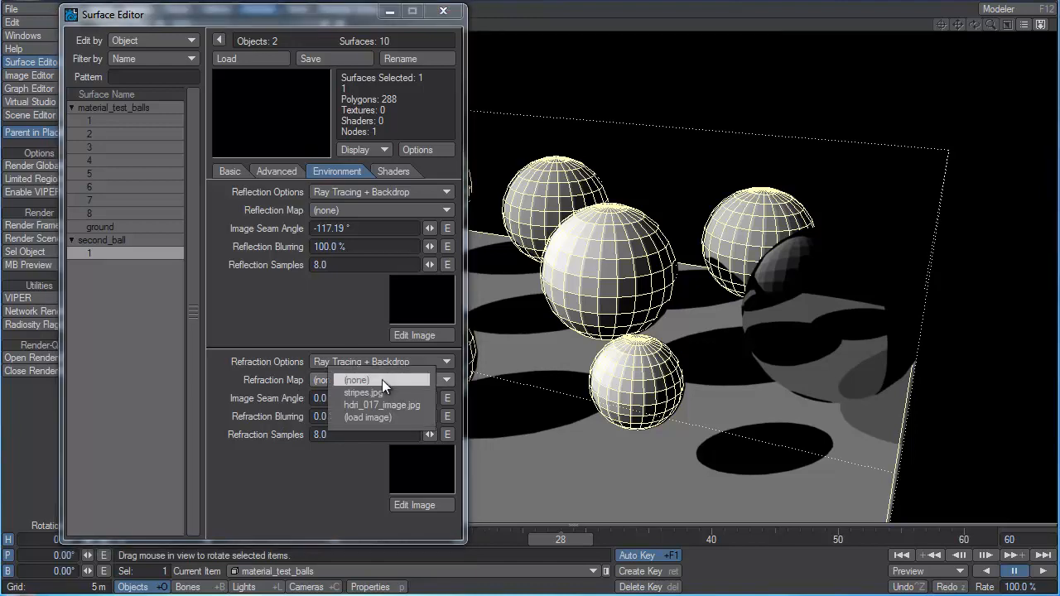
{"action": "left_click", "coordinate": [393, 404]}
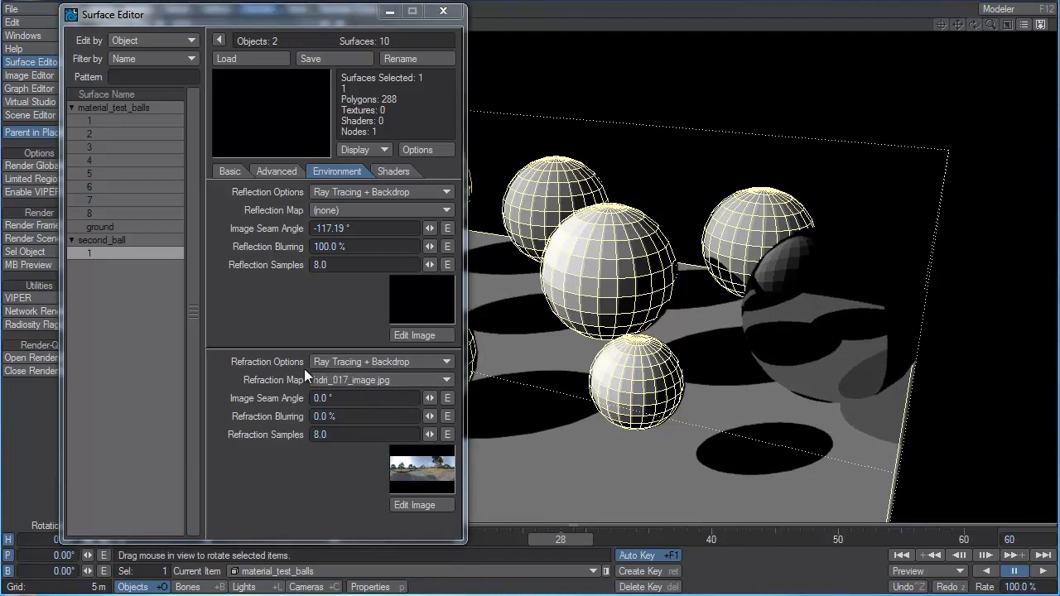
{"action": "left_click", "coordinate": [365, 358]}
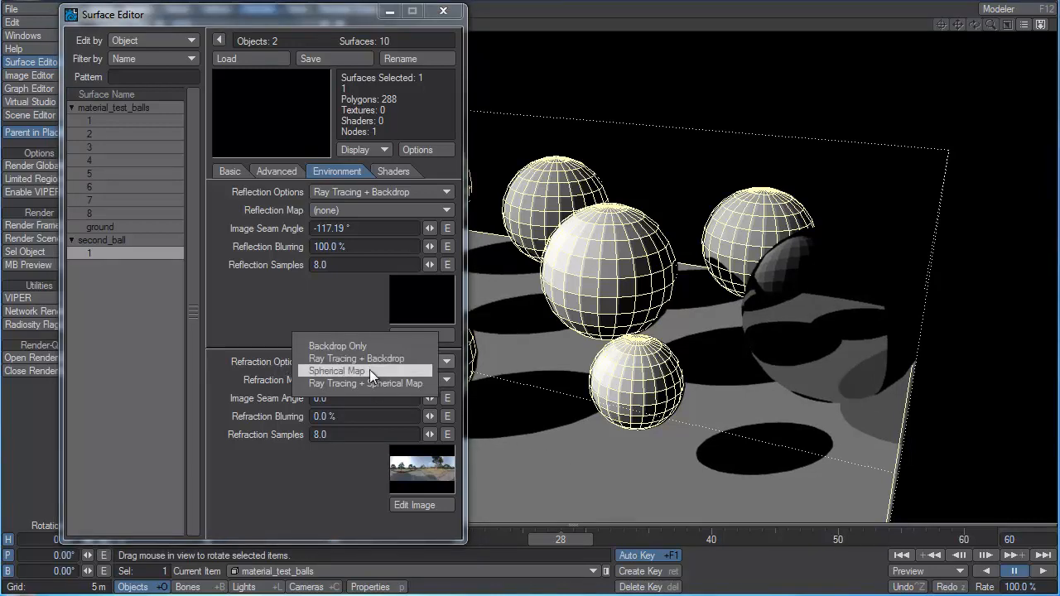
{"action": "left_click", "coordinate": [369, 381]}
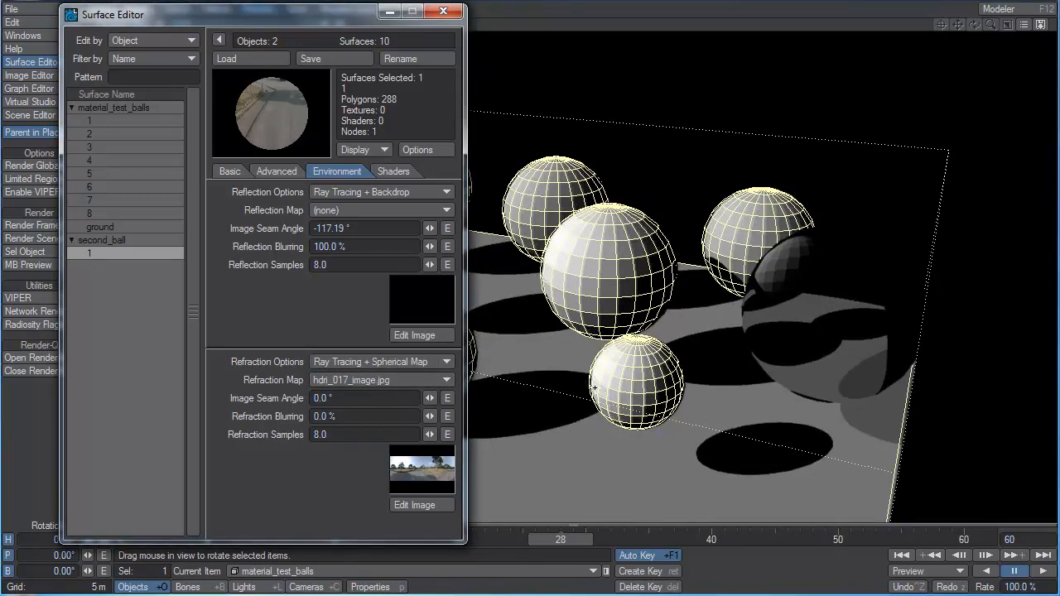
{"action": "key", "text": "F9"}
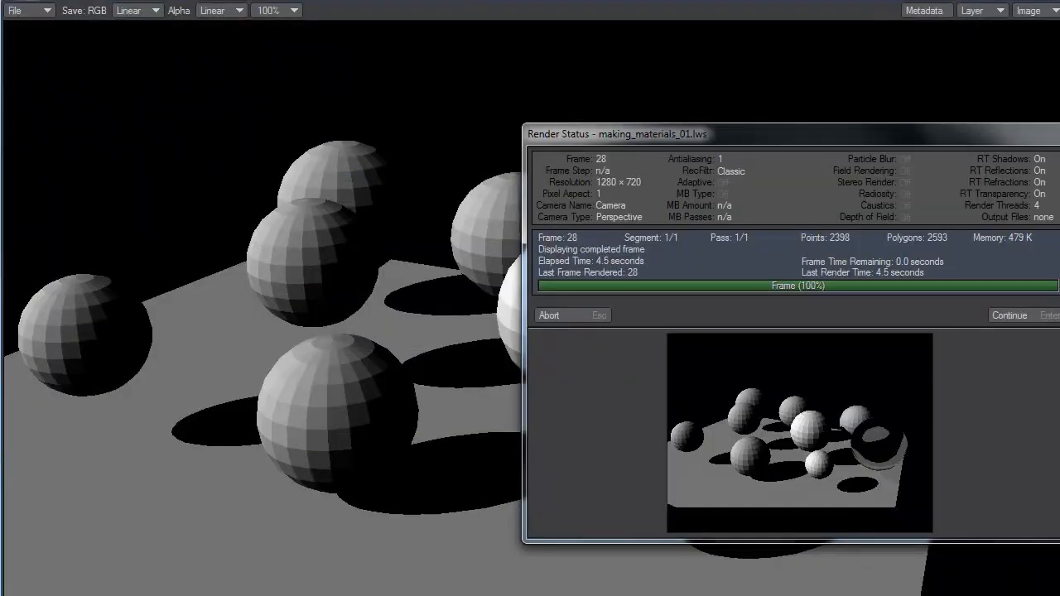
{"action": "left_click", "coordinate": [593, 318]}
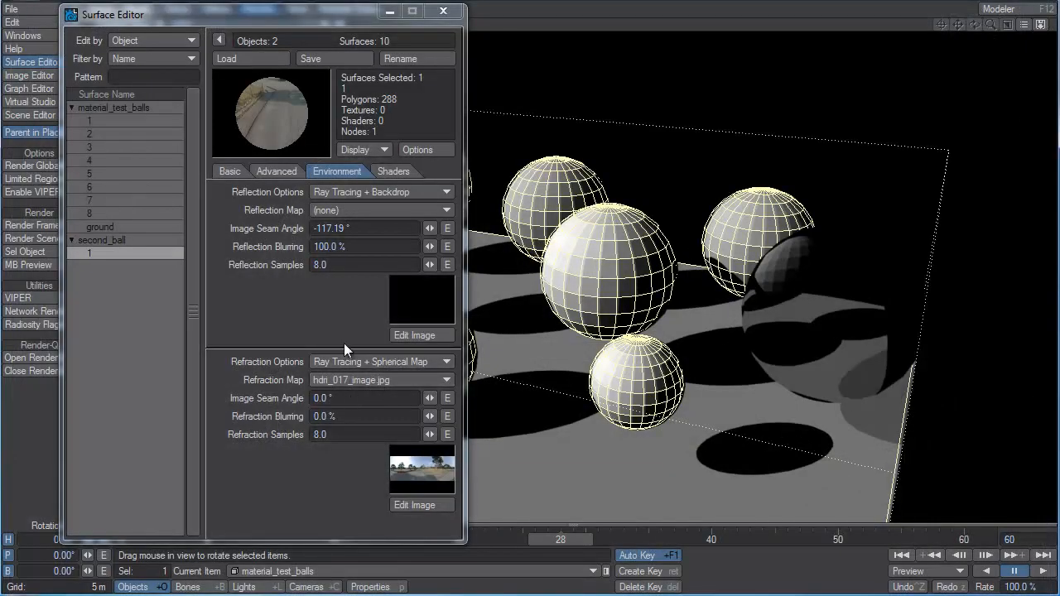
Try Spherical Map as the second ball's refraction option and render the current frame.
{"action": "left_click", "coordinate": [346, 359]}
{"action": "left_click", "coordinate": [346, 352]}
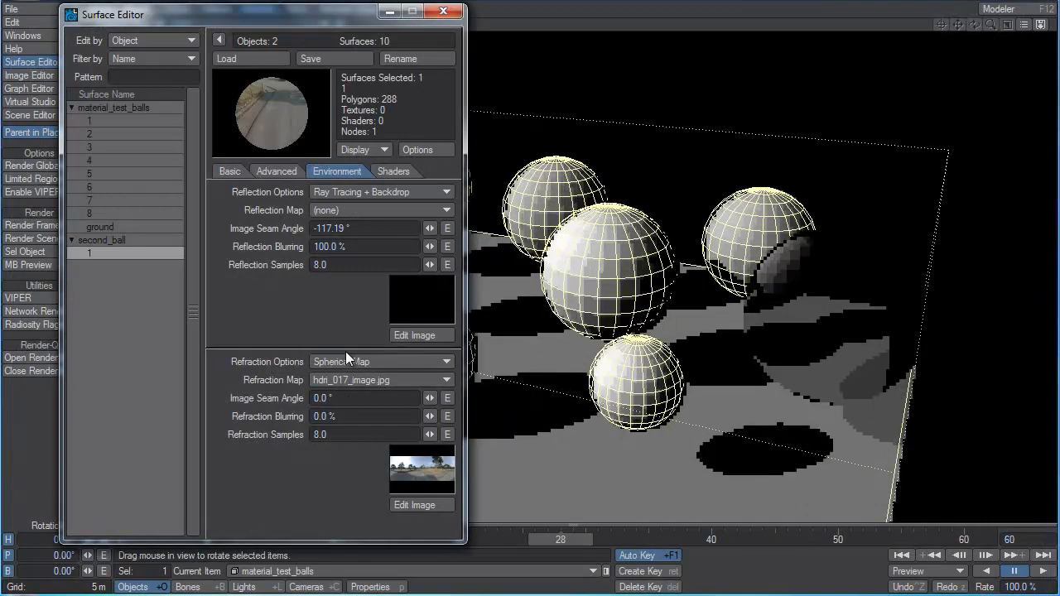
{"action": "key", "text": "F9"}
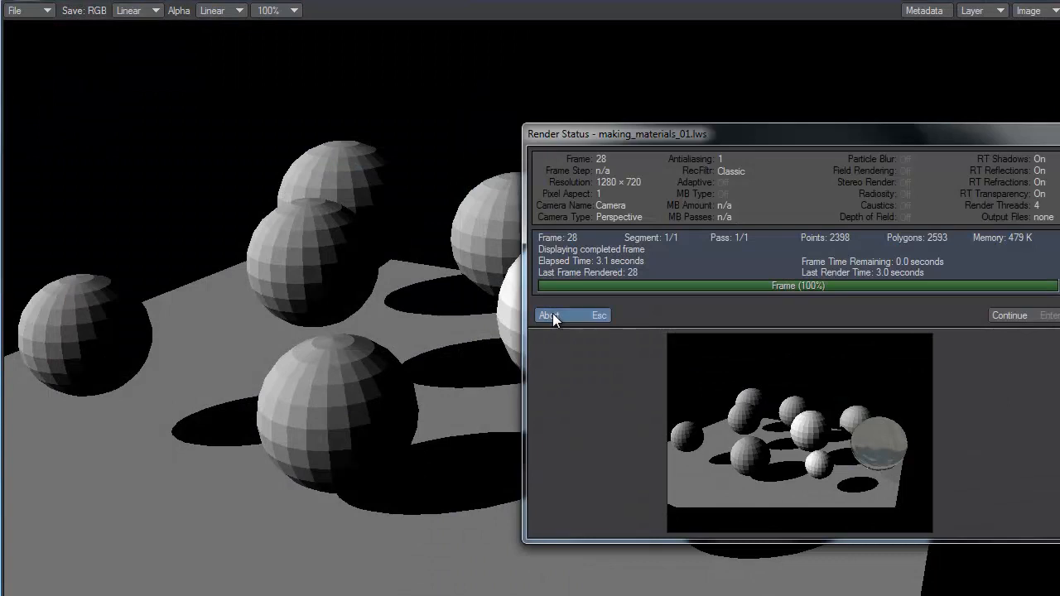
{"action": "left_click", "coordinate": [551, 316]}
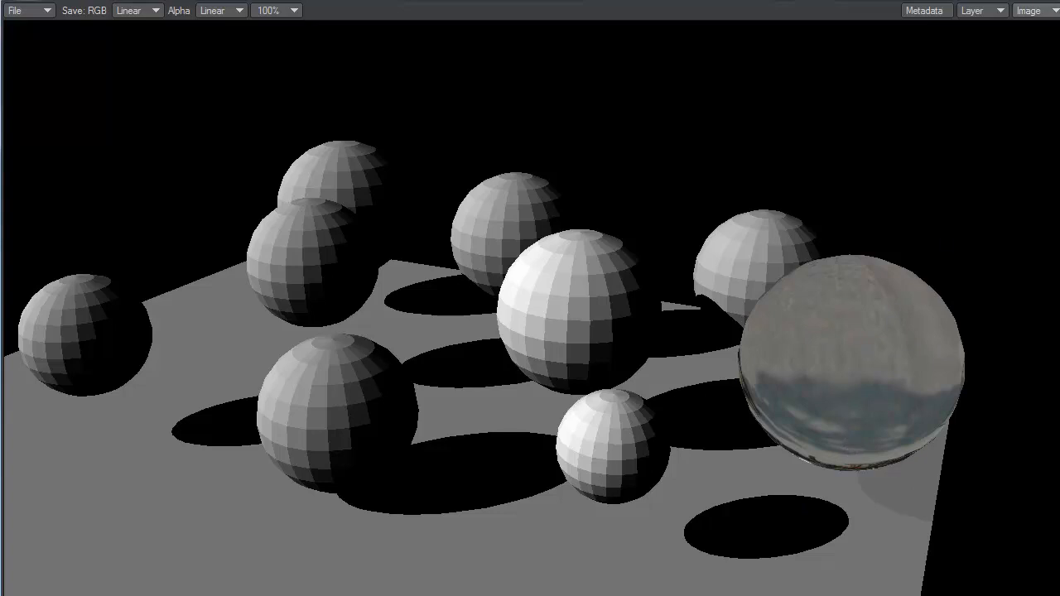
{"action": "left_click", "coordinate": [1052, 1]}
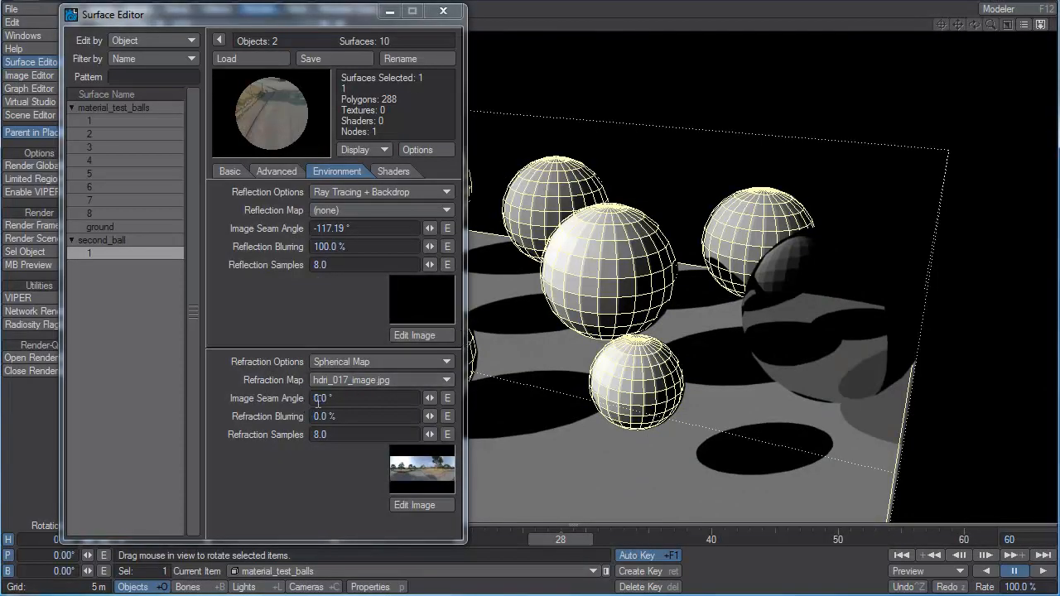
Set the second ball's refraction seam angle to about -89.95° and its refraction blurring to 50%, and render the frame.
{"action": "mouse_move", "coordinate": [430, 400]}
{"action": "left_mouse_down"}
{"action": "mouse_move", "coordinate": [410, 401]}
{"action": "mouse_move", "coordinate": [434, 396]}
{"action": "left_mouse_up"}
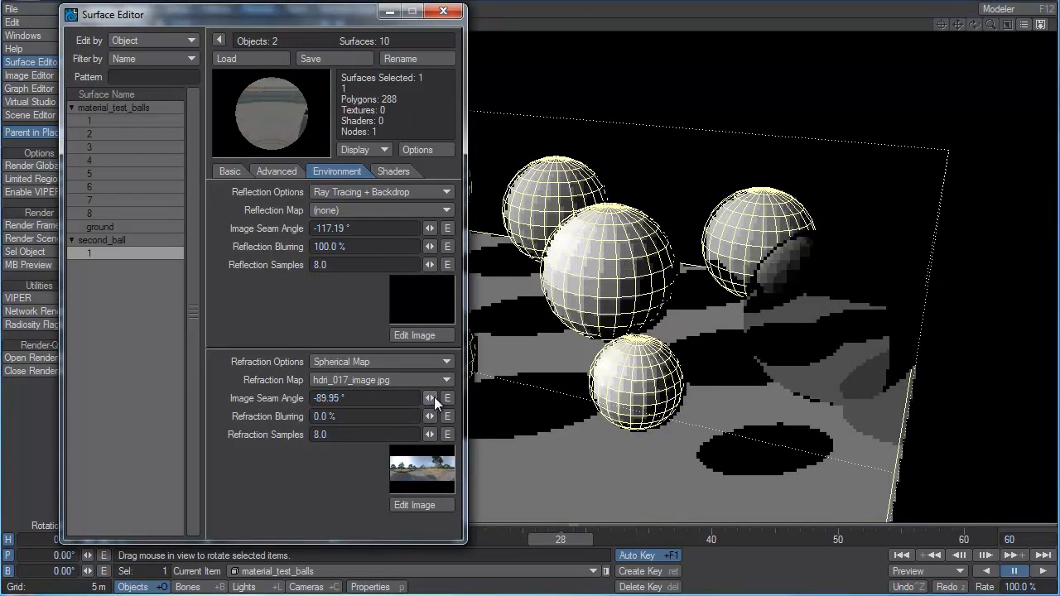
{"action": "left_click", "coordinate": [391, 418]}
{"action": "type", "text": "50"}
{"action": "key", "text": "Tab"}
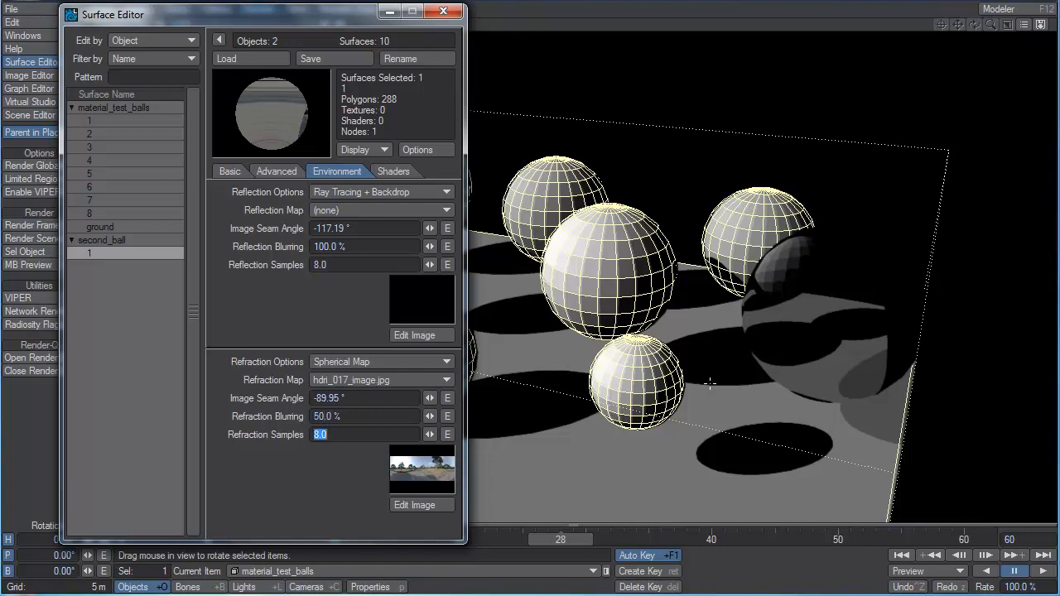
{"action": "key", "text": "F9"}
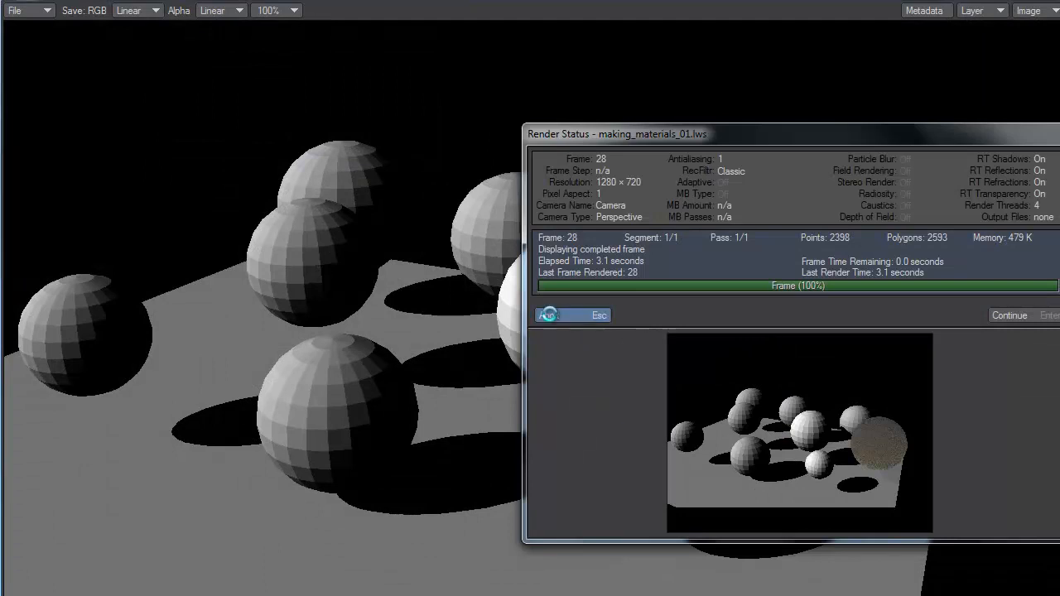
{"action": "left_click", "coordinate": [572, 316]}
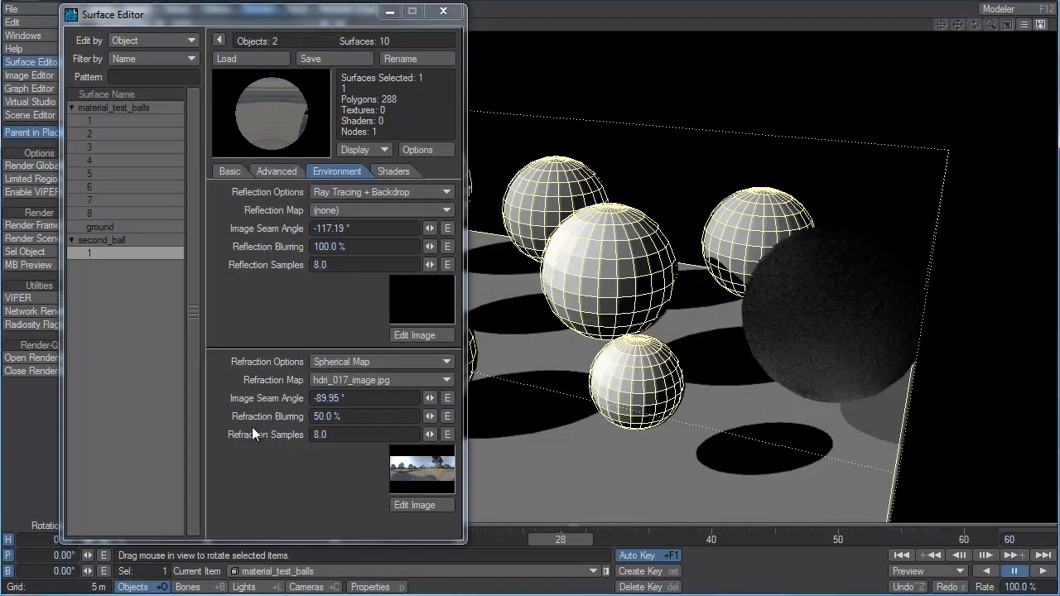
Remove the second ball's refraction map and set its refraction option to Ray Tracing + Backdrop.
{"action": "left_click", "coordinate": [343, 380]}
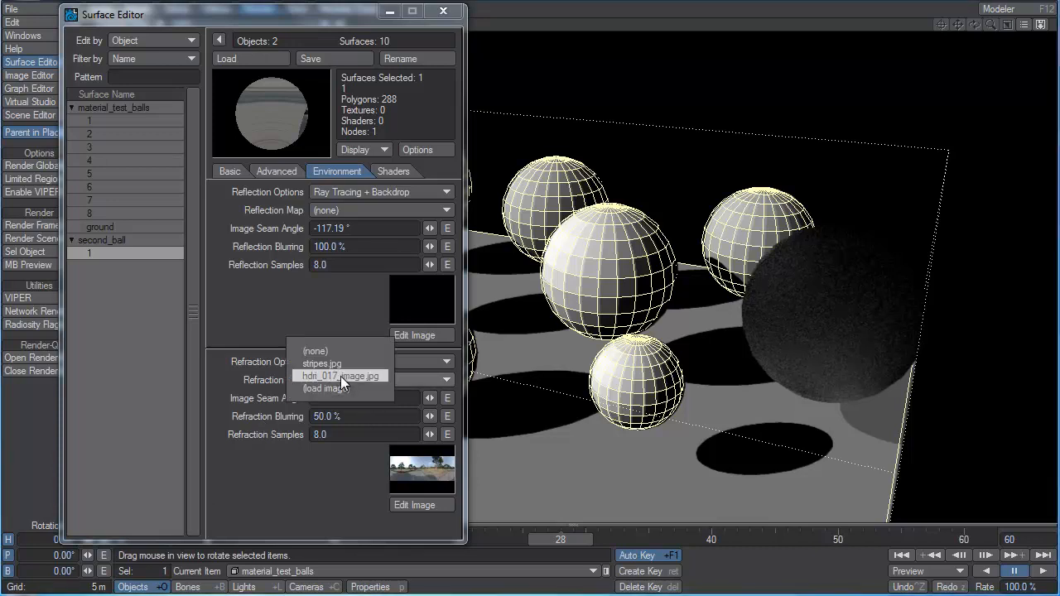
{"action": "left_click", "coordinate": [342, 346]}
{"action": "left_click", "coordinate": [347, 362]}
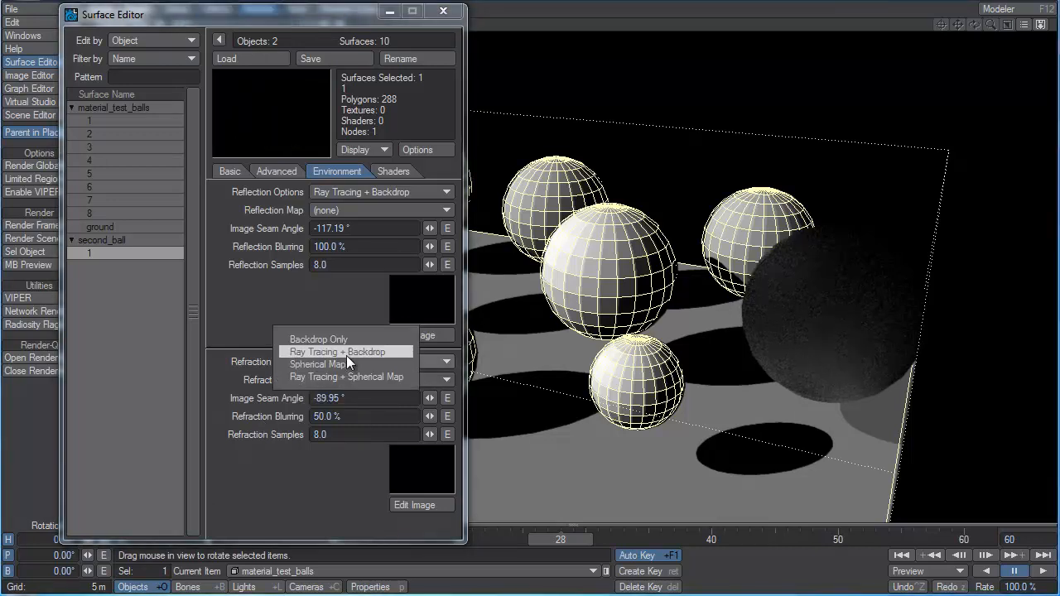
{"action": "left_click", "coordinate": [346, 354]}
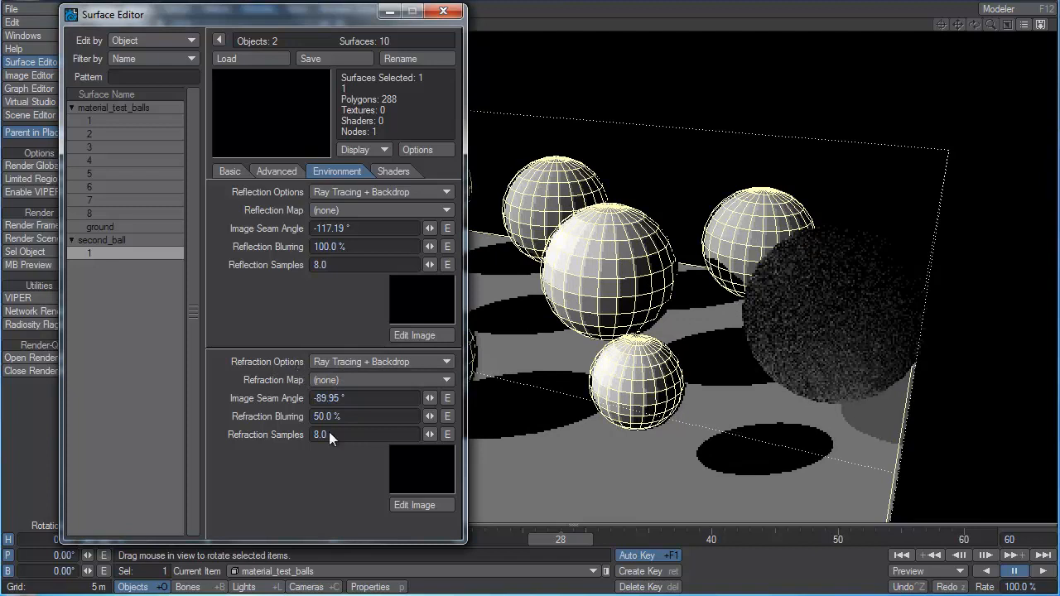
Reset the second ball's refraction blurring to 0% and raise it to about 80.5%.
{"action": "left_click", "coordinate": [346, 417]}
{"action": "type", "text": "0"}
{"action": "key", "text": "Tab"}
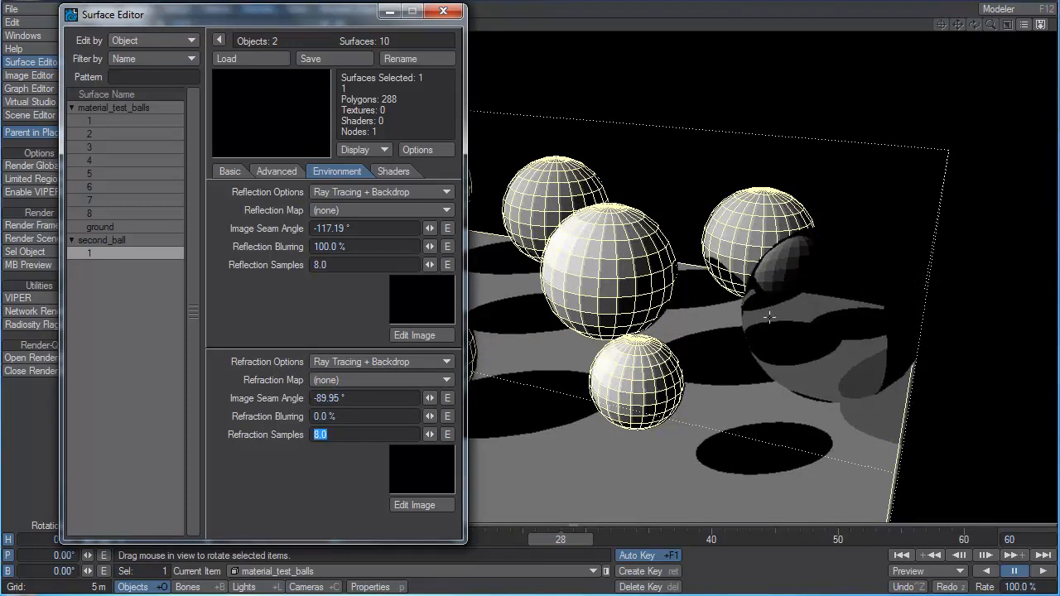
{"action": "left_click_drag", "start_coordinate": [431, 419], "coordinate": [1059, 418]}
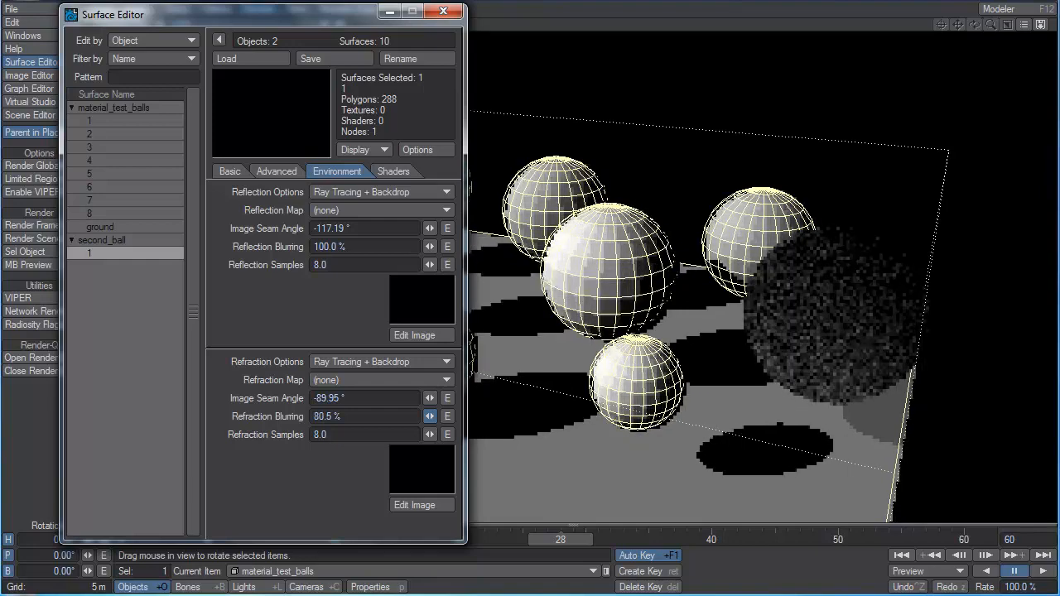
Change the second ball's base color to red with RGB values 200, 0, 0.
{"action": "left_click", "coordinate": [232, 172]}
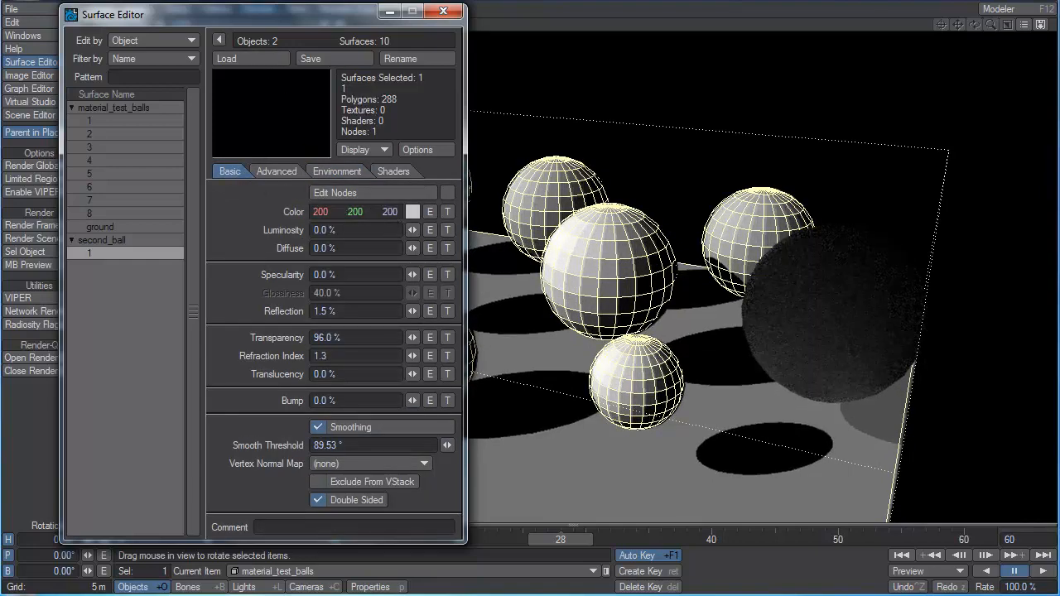
{"action": "left_click_drag", "start_coordinate": [351, 213], "coordinate": [219, 214]}
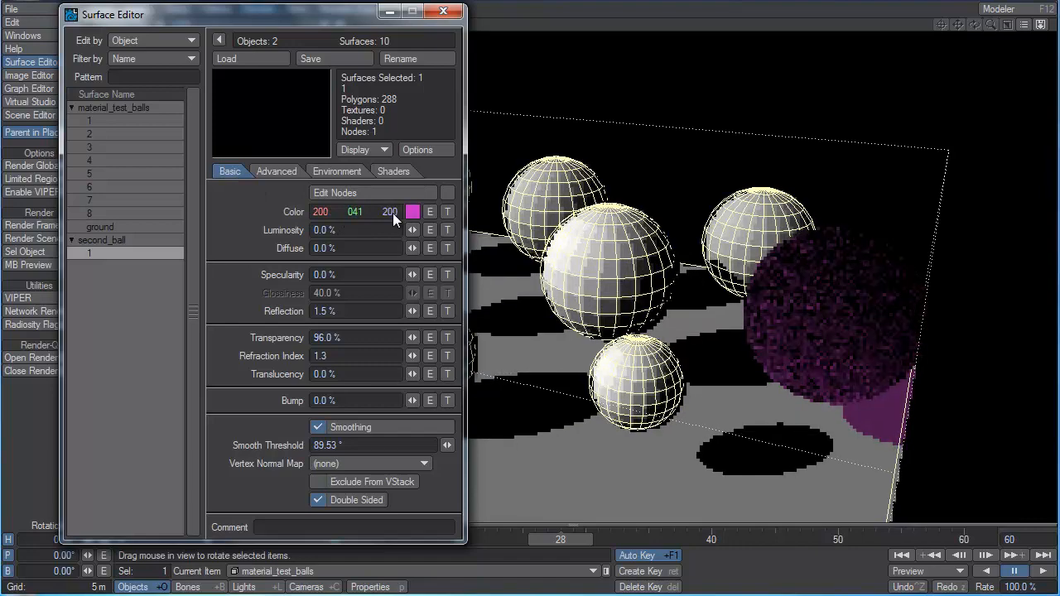
{"action": "left_click_drag", "start_coordinate": [392, 214], "coordinate": [226, 213]}
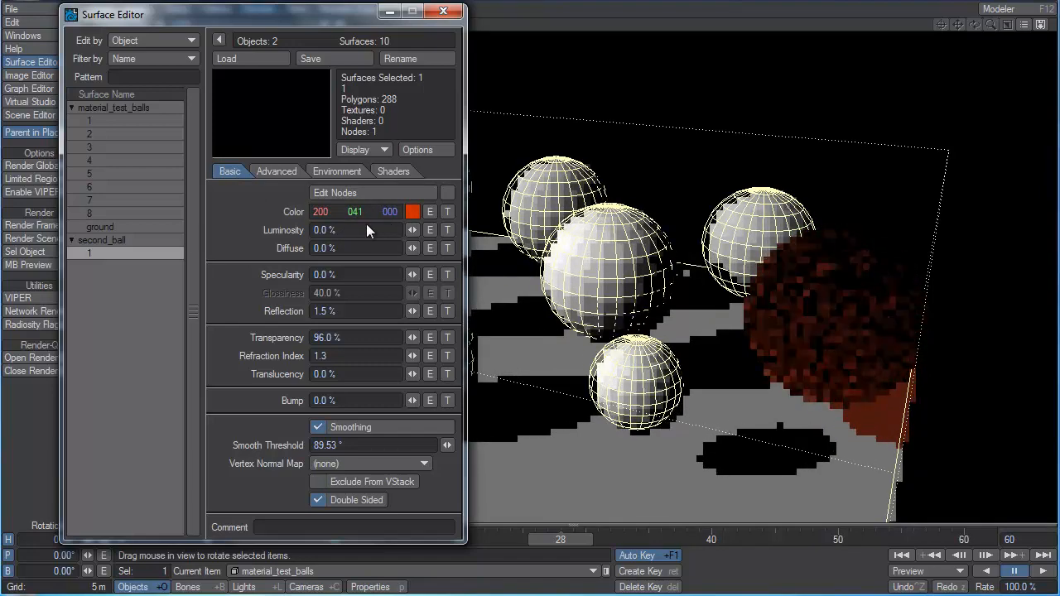
{"action": "left_click_drag", "start_coordinate": [355, 215], "coordinate": [314, 215]}
Raise the second ball's reflection to about 68.5%.
{"action": "left_click", "coordinate": [276, 171]}
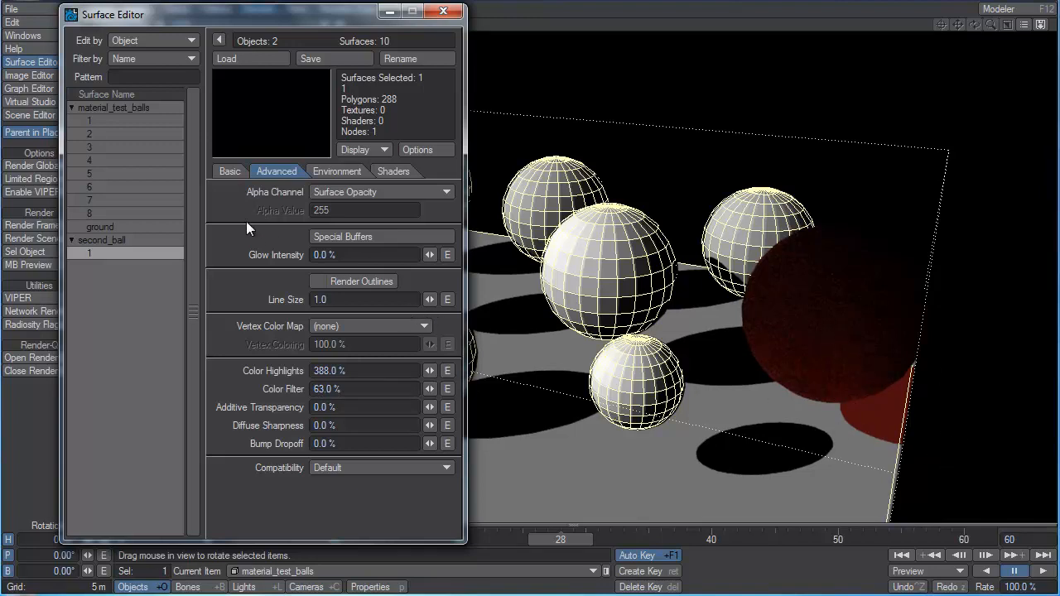
{"action": "left_click", "coordinate": [230, 171]}
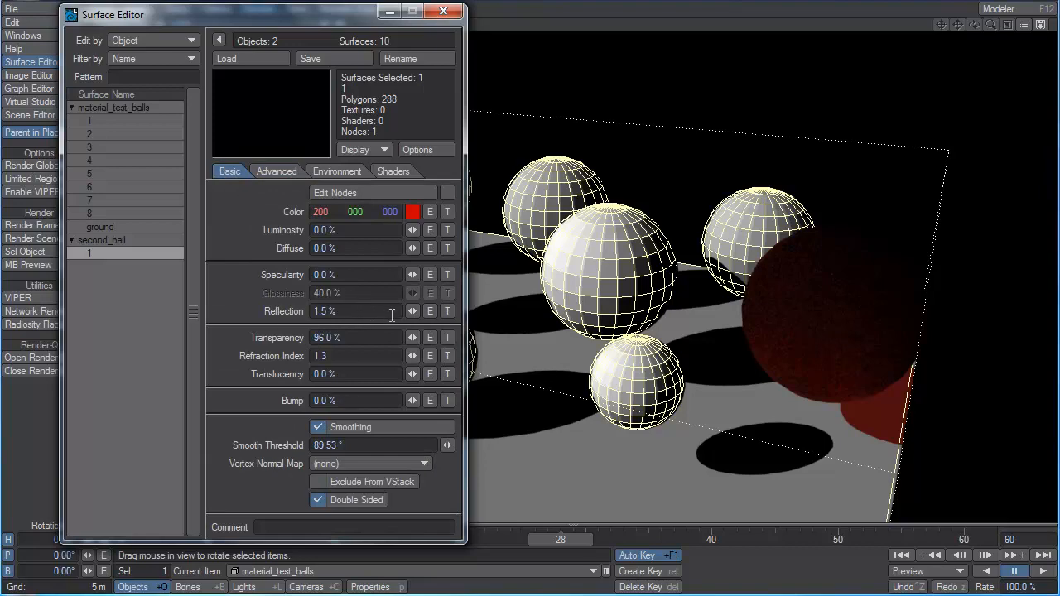
{"action": "left_click_drag", "start_coordinate": [412, 311], "coordinate": [508, 312]}
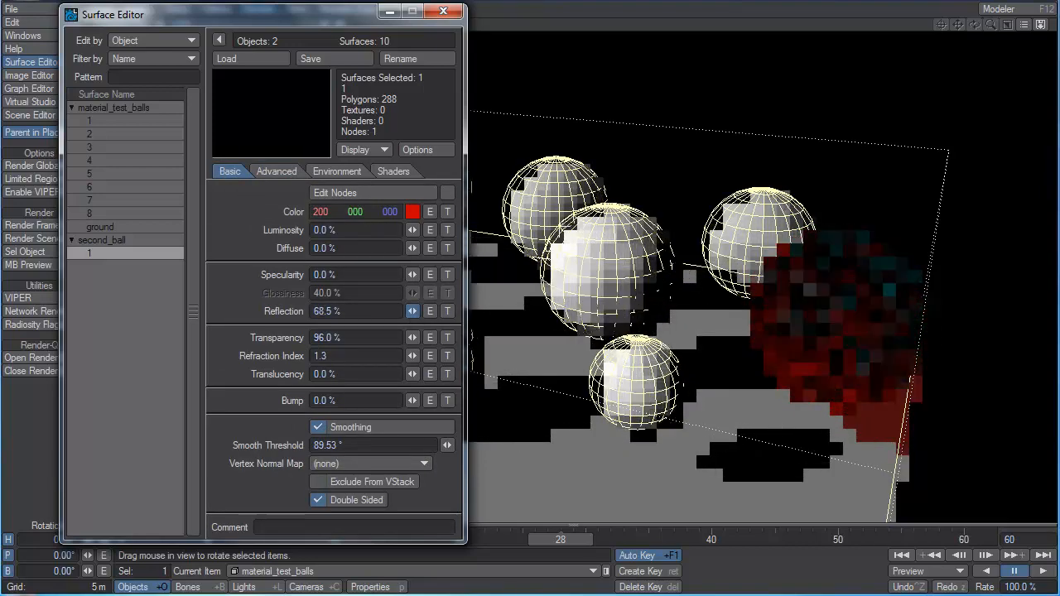
Set the second ball's reflection blurring to 50%.
{"action": "left_click", "coordinate": [270, 171]}
{"action": "left_click", "coordinate": [354, 174]}
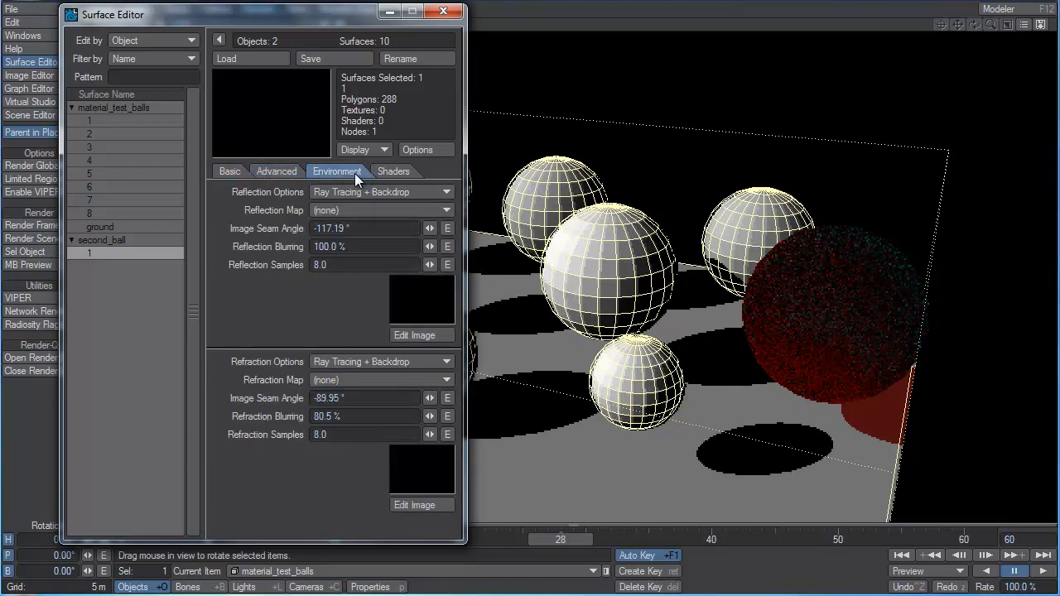
{"action": "left_click", "coordinate": [331, 246]}
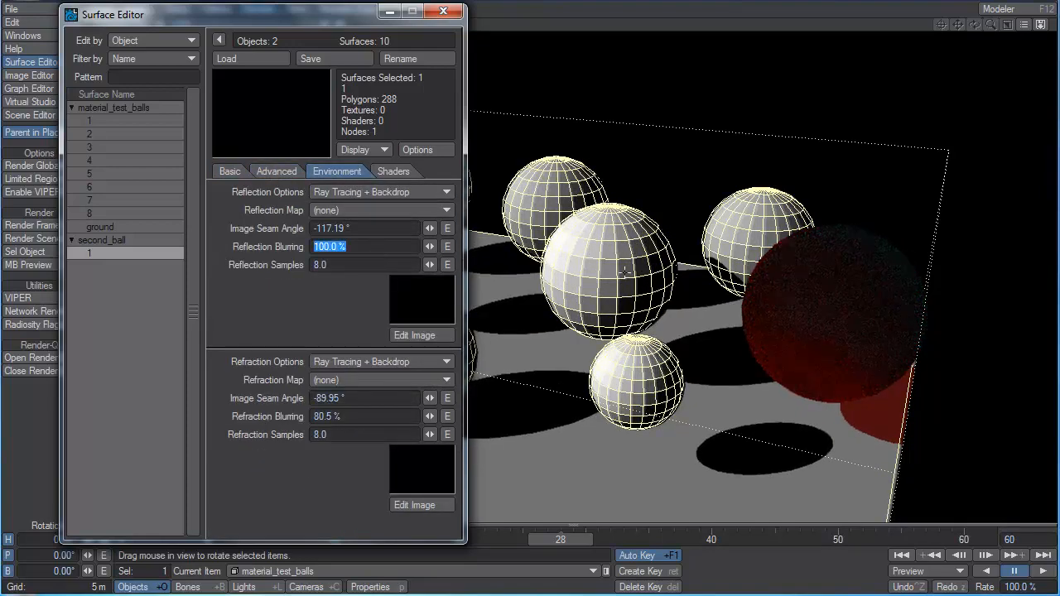
{"action": "type", "text": "50"}
{"action": "key", "text": "Tab"}
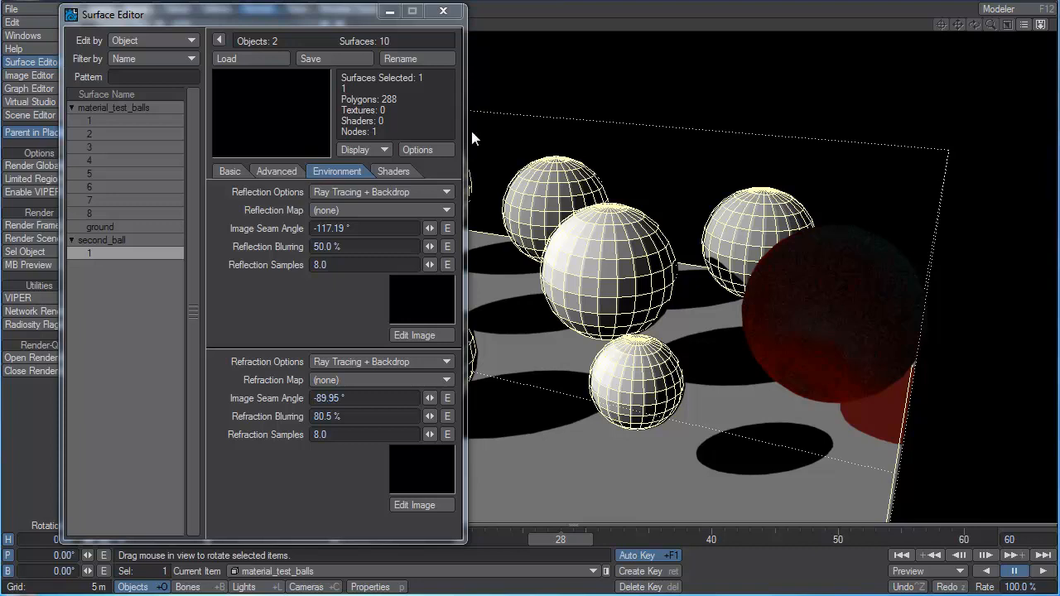
Look through the shaders that can be added to the second ball's surface without adding one.
{"action": "left_click", "coordinate": [396, 174]}
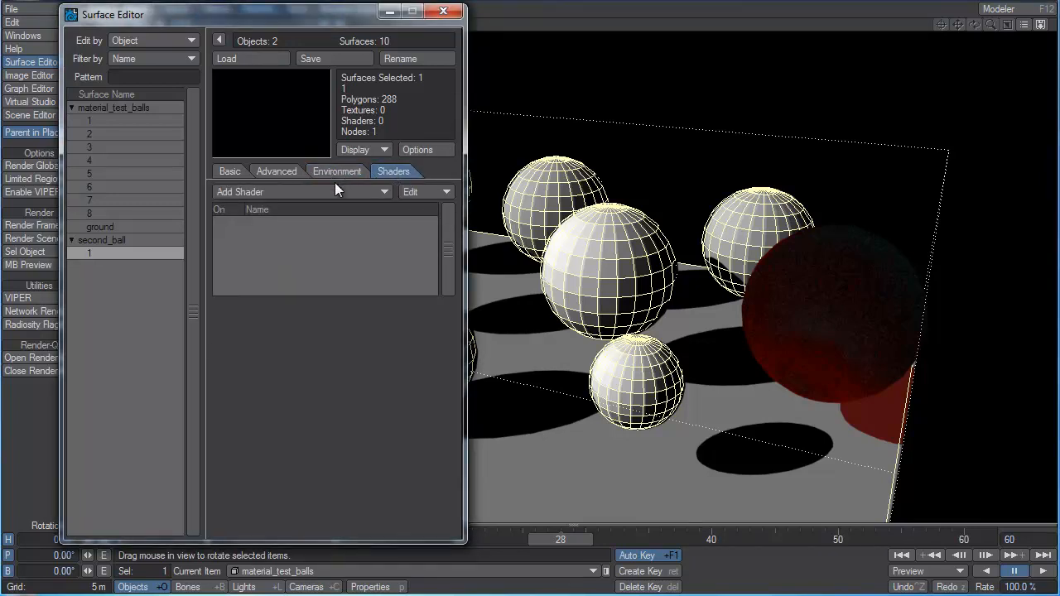
{"action": "left_click", "coordinate": [290, 195]}
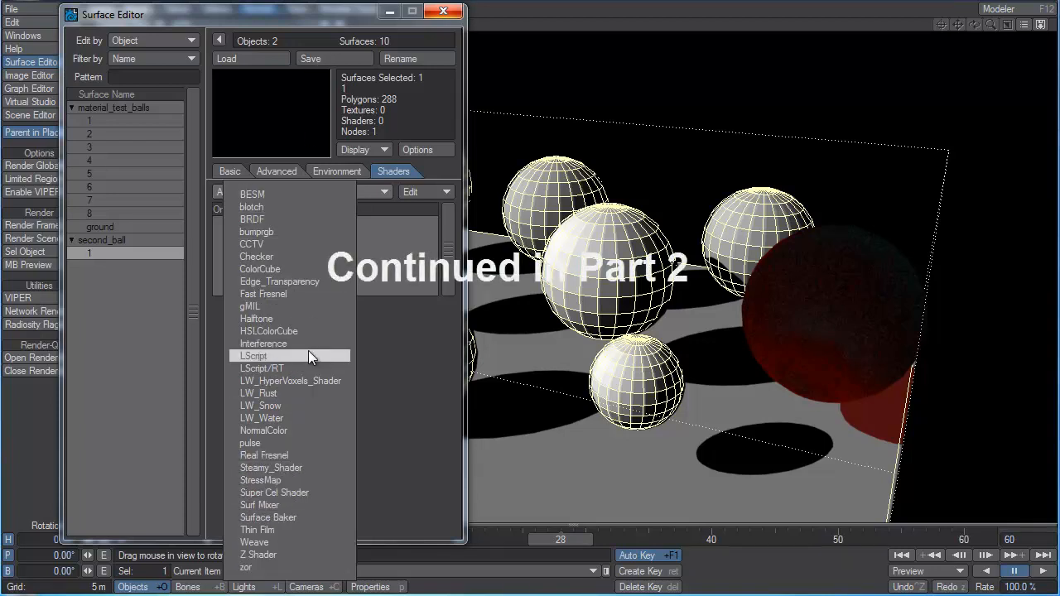
{"action": "left_click", "coordinate": [391, 357]}
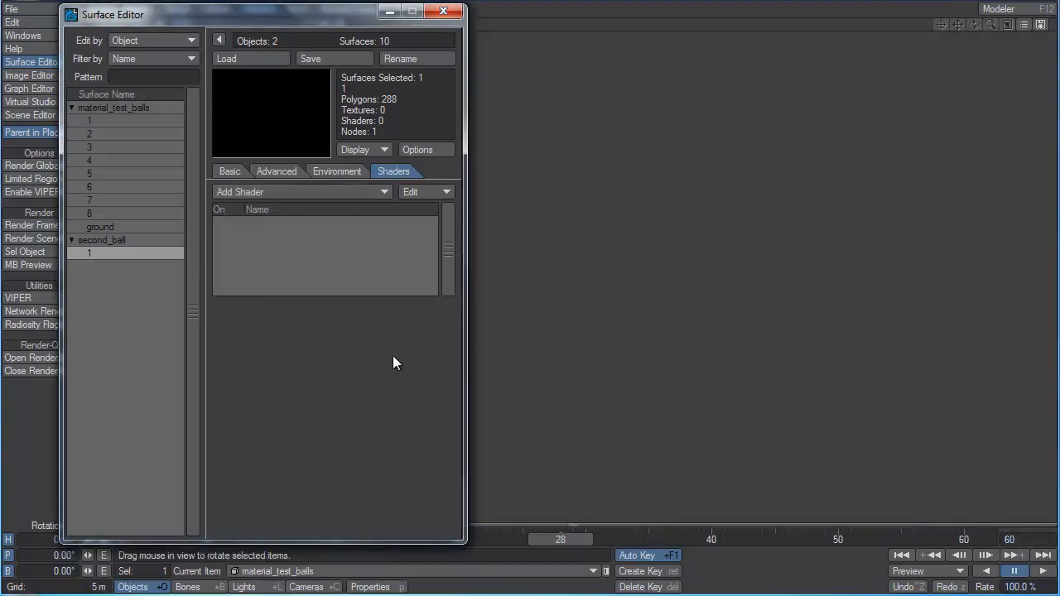